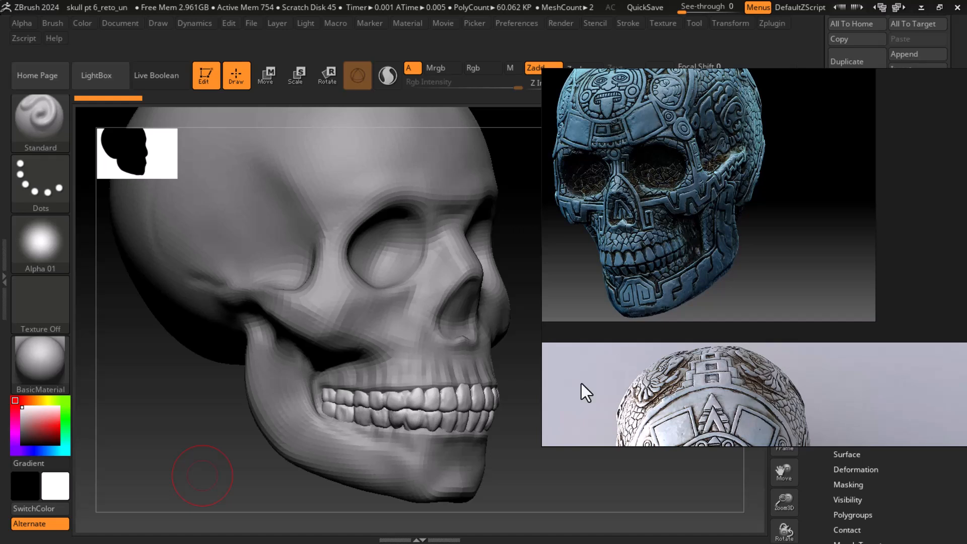
# Step: Move the skull reference window and shrink it so that it frames only the blue carved skull
pyautogui.moveTo(925, 80); pyautogui.dragTo(844, 89)
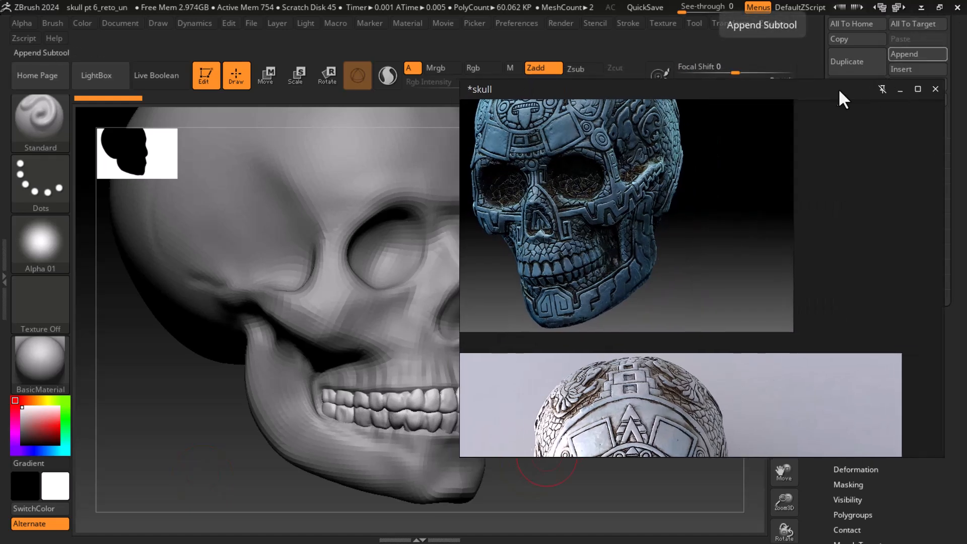
pyautogui.moveTo(940, 144); pyautogui.dragTo(675, 142)
pyautogui.moveTo(558, 79); pyautogui.dragTo(577, 91)
pyautogui.moveTo(594, 203); pyautogui.dragTo(597, 237)
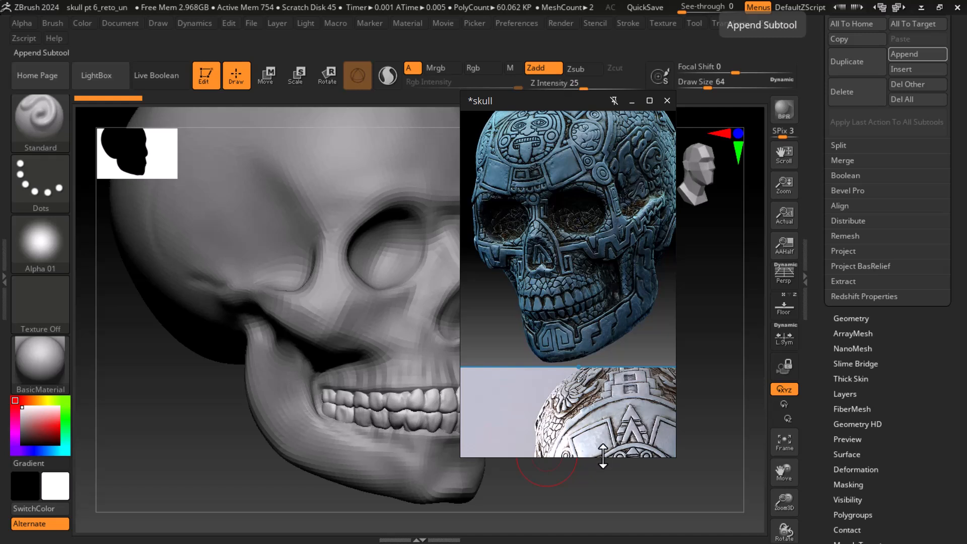
pyautogui.moveTo(596, 456); pyautogui.dragTo(612, 351)
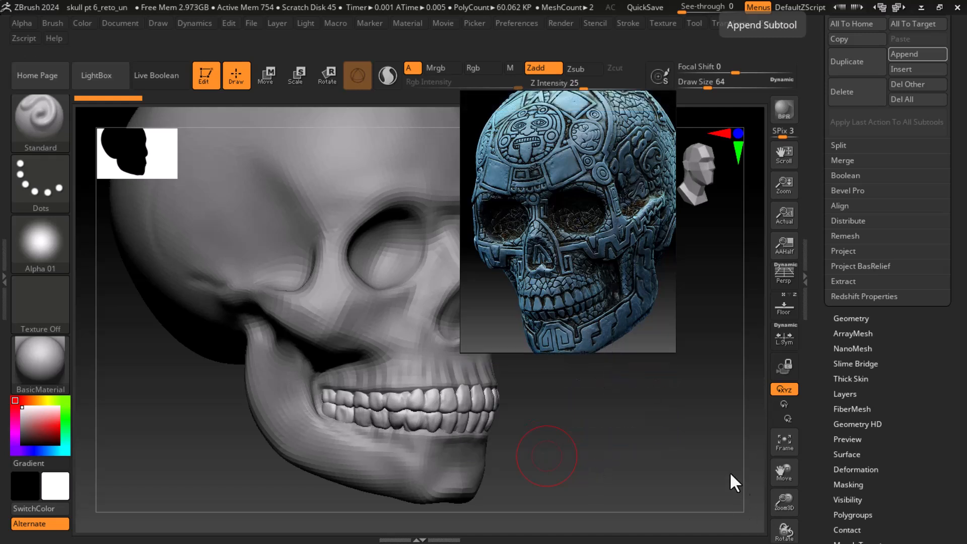
pyautogui.moveTo(736, 482); pyautogui.dragTo(711, 428)
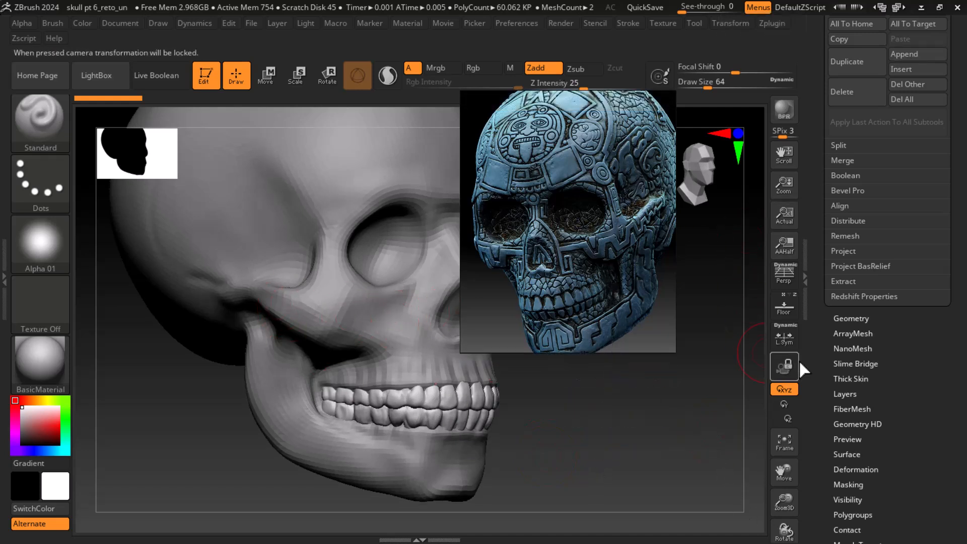
# Step: Make the skull the active subtool and preview its UV layout with Morph UV, returning to the 3D shape
pyautogui.moveTo(823, 352); pyautogui.dragTo(823, 294)
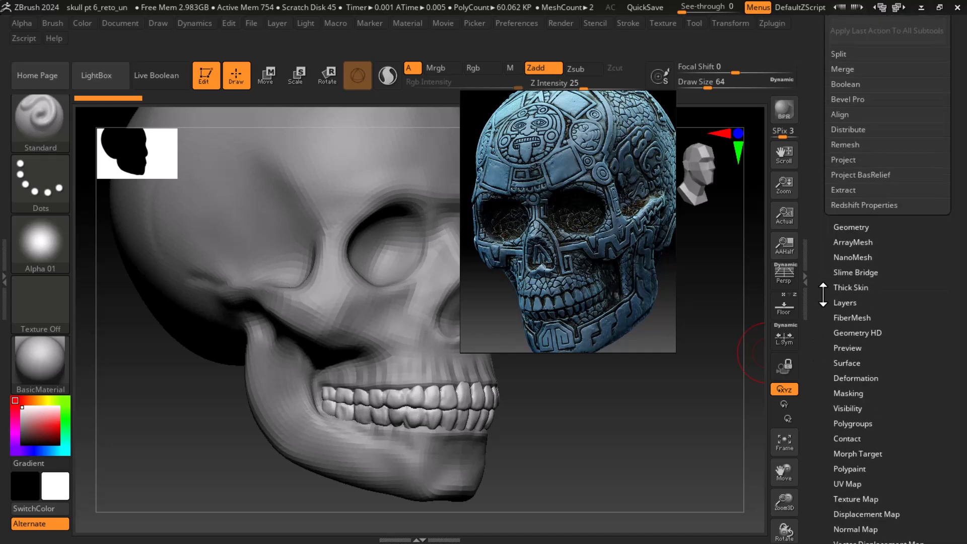
pyautogui.click(847, 483)
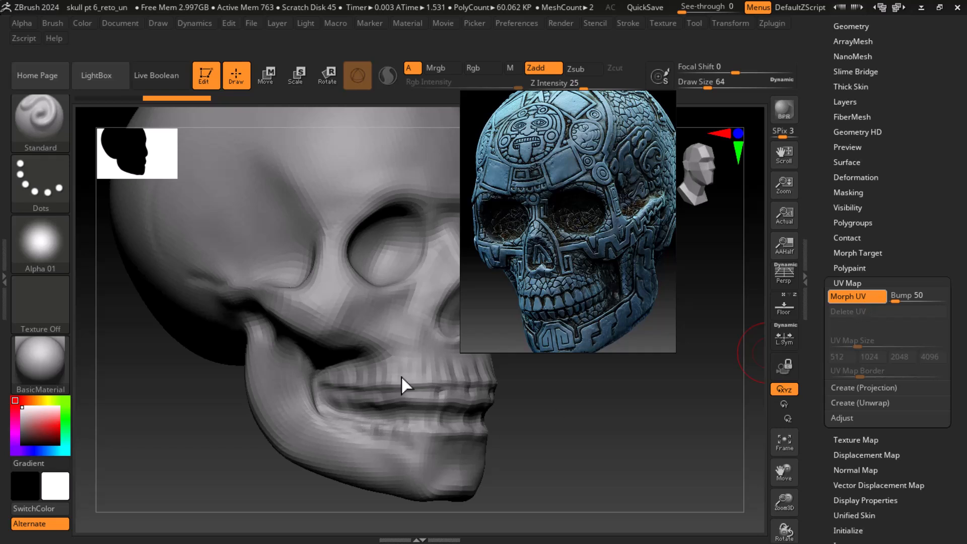
pyautogui.keyDown('alt'); pyautogui.click(406, 353); pyautogui.keyUp('alt')
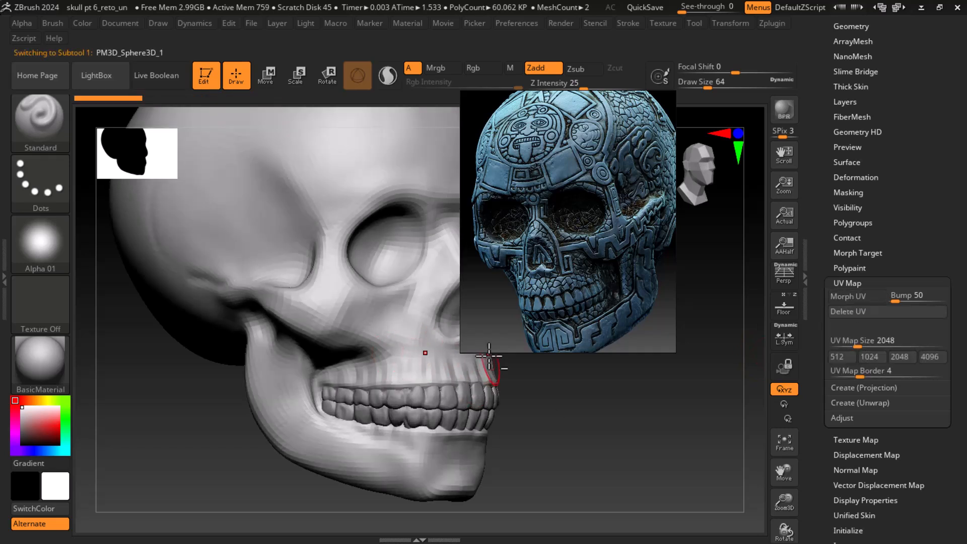
pyautogui.click(859, 296)
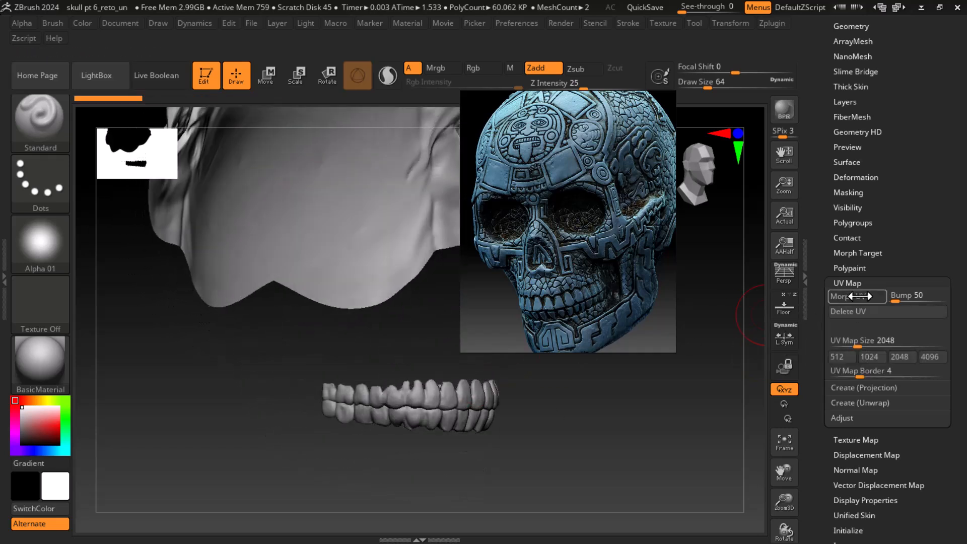
pyautogui.click(859, 296)
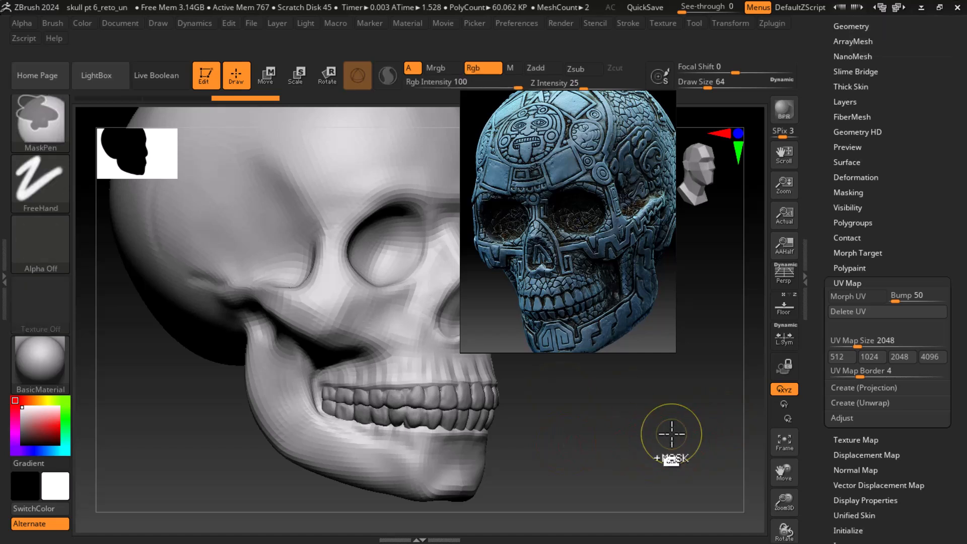
# Step: Subdivide the skull mesh four times, up to 5.137 million polygons
pyautogui.moveTo(660, 449)
pyautogui.mouseDown()
pyautogui.moveTo(686, 459)
pyautogui.moveTo(649, 464)
pyautogui.moveTo(667, 453)
pyautogui.moveTo(665, 416)
pyautogui.mouseUp()
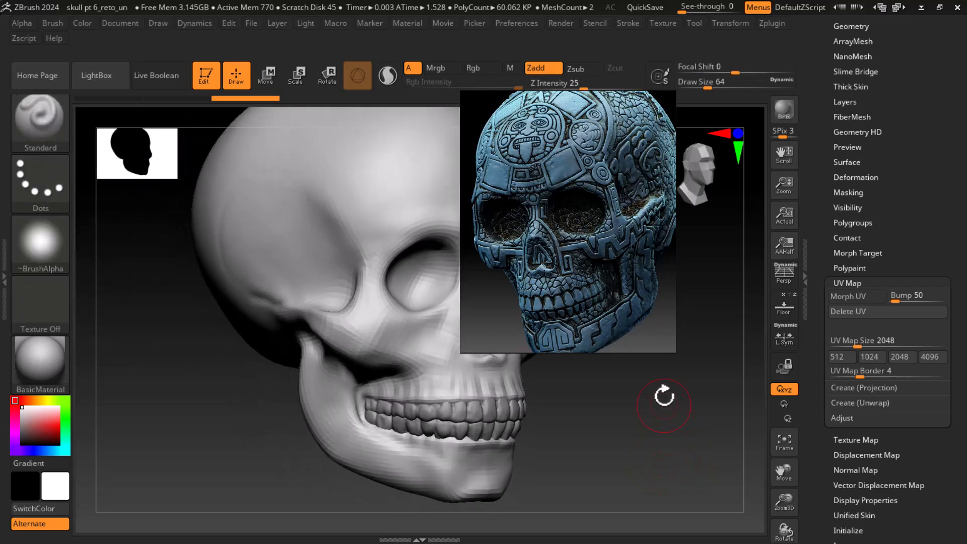
pyautogui.moveTo(642, 456); pyautogui.dragTo(643, 447)
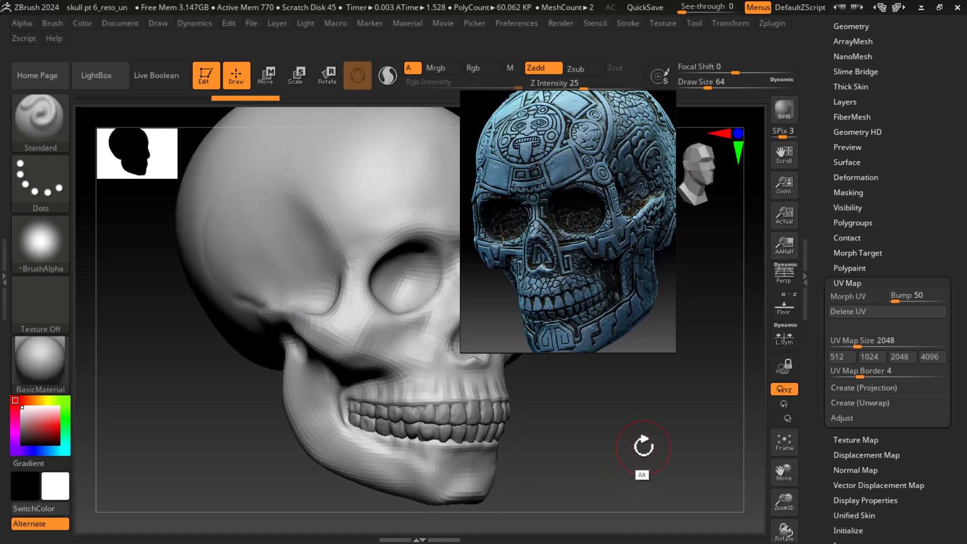
pyautogui.press('ctrl')
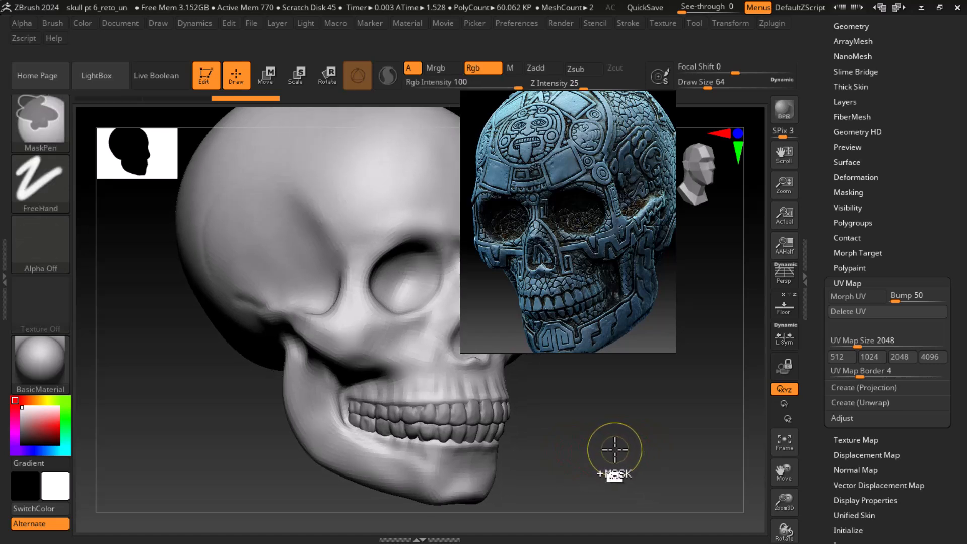
pyautogui.hotkey('ctrl', 'd')
pyautogui.hotkey('ctrl', 'd')
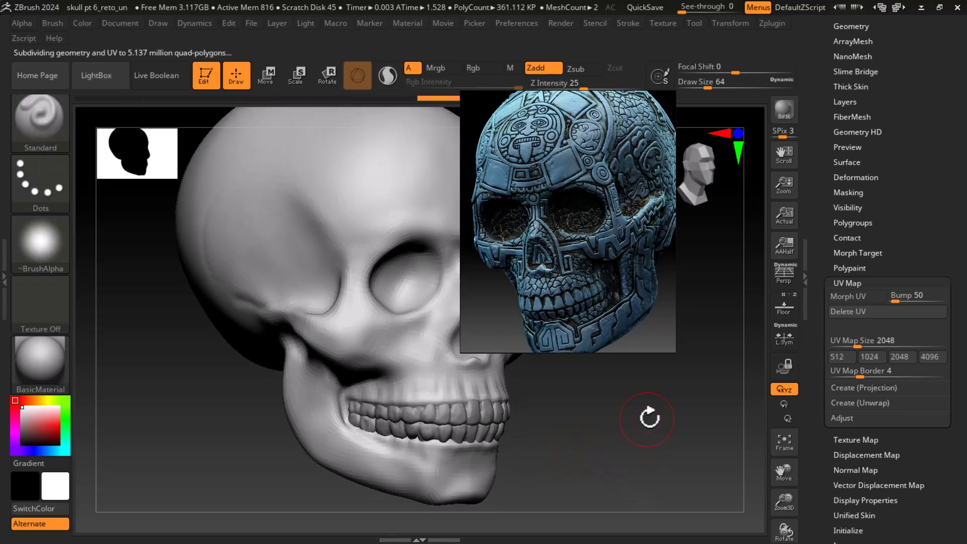
# Step: Set the skull's UV map size to 4096
pyautogui.moveTo(817, 236); pyautogui.dragTo(817, 456)
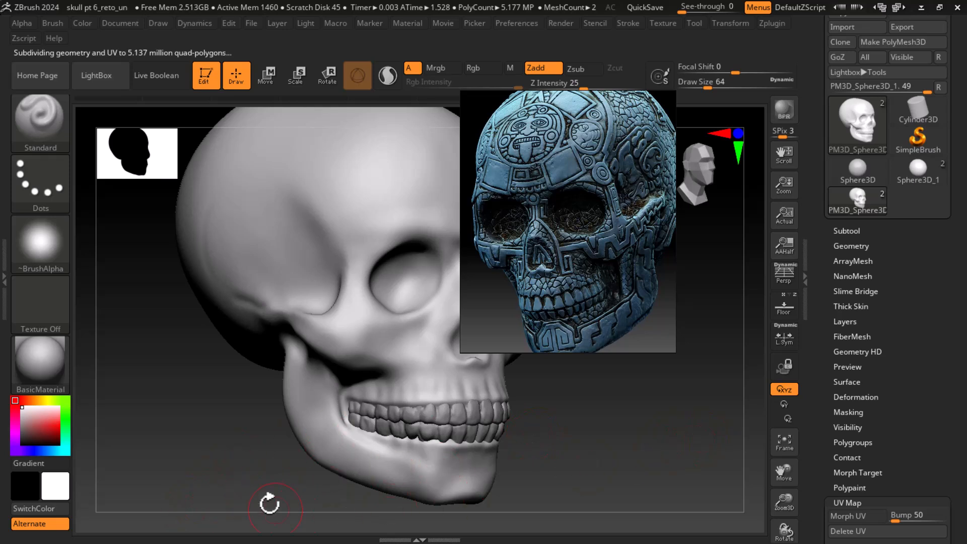
pyautogui.moveTo(313, 272); pyautogui.dragTo(285, 217)
pyautogui.click(83, 24)
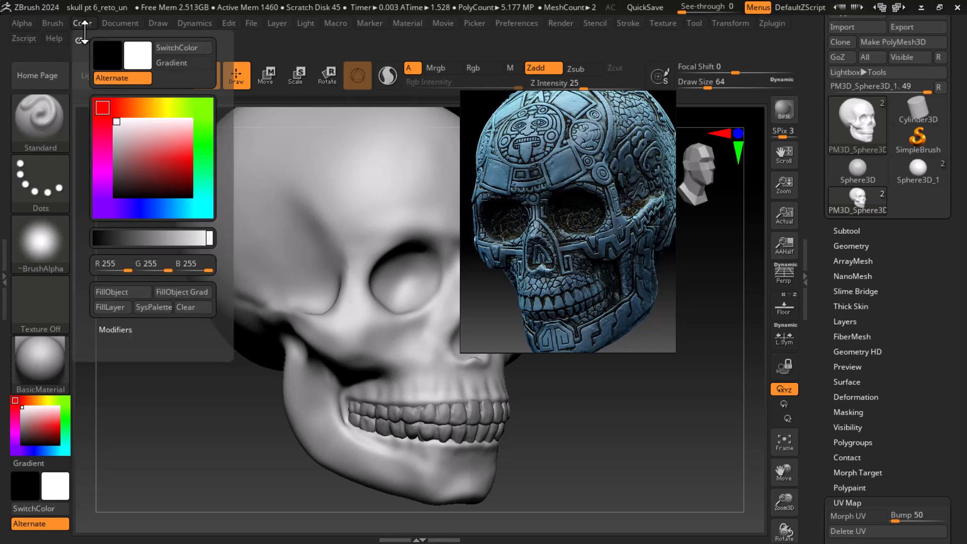
pyautogui.moveTo(824, 432); pyautogui.dragTo(824, 147)
pyautogui.click(928, 294)
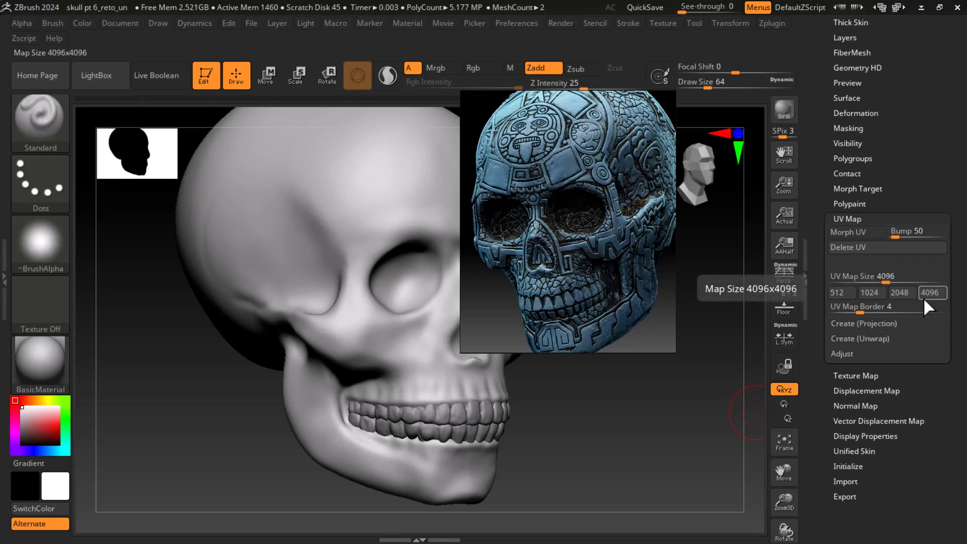
# Step: Create a new texture map for the skull and look through its fill and creation options
pyautogui.click(864, 376)
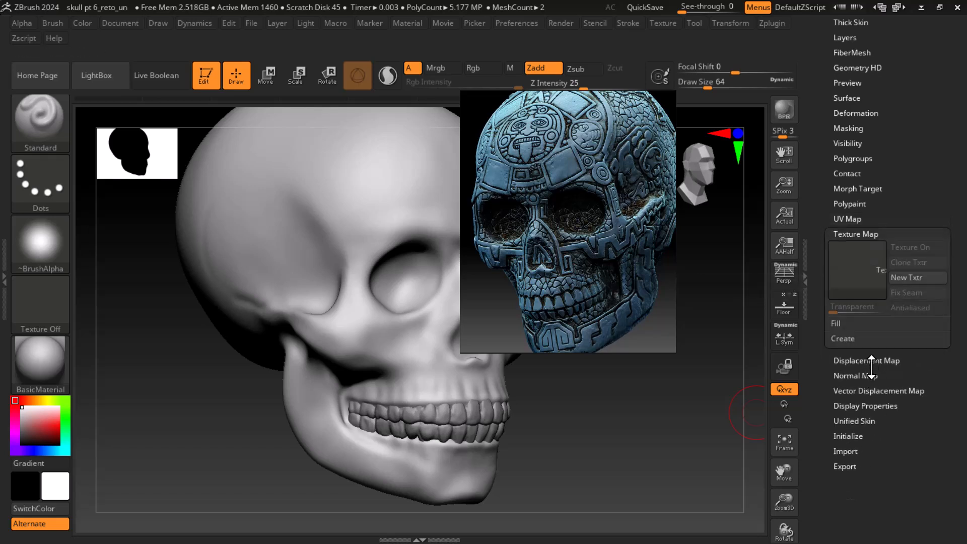
pyautogui.click(917, 275)
pyautogui.click(905, 298)
pyautogui.click(838, 324)
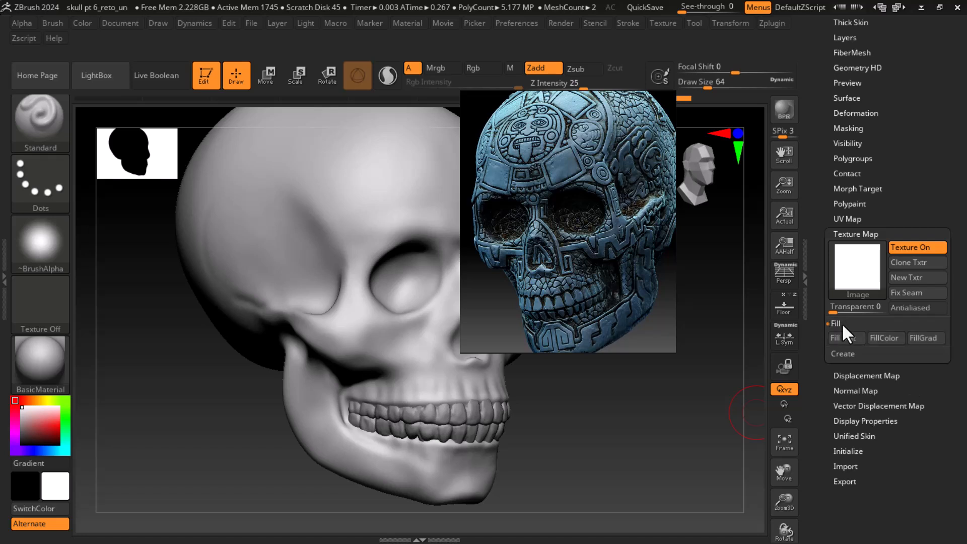
pyautogui.click(846, 323)
pyautogui.click(844, 336)
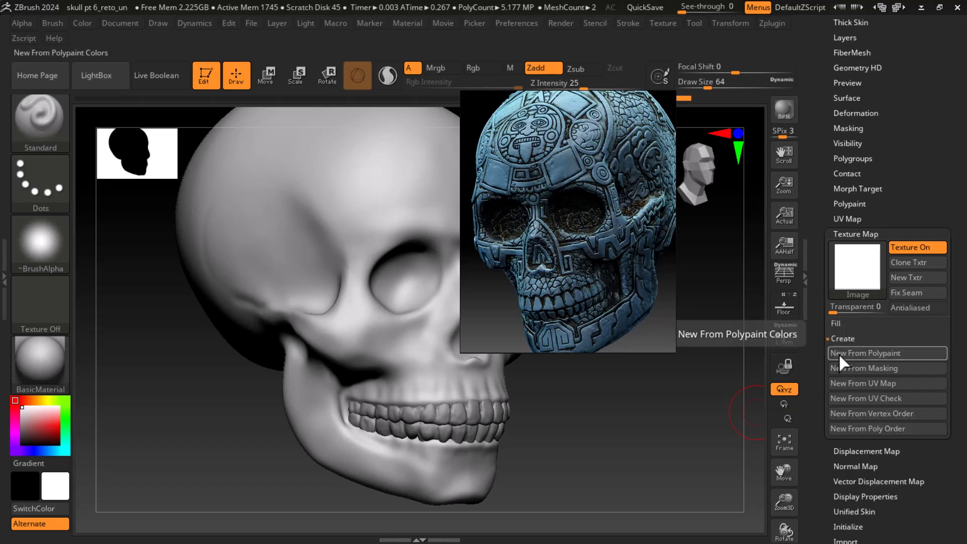
pyautogui.click(861, 339)
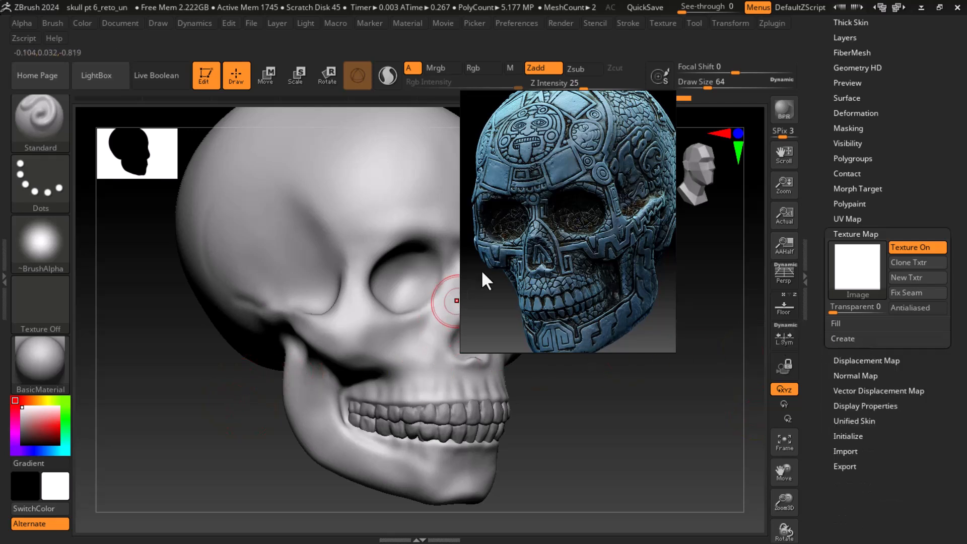
# Step: Fill the skull object with a near-black colour (R 4, G 4, B 4)
pyautogui.click(21, 443)
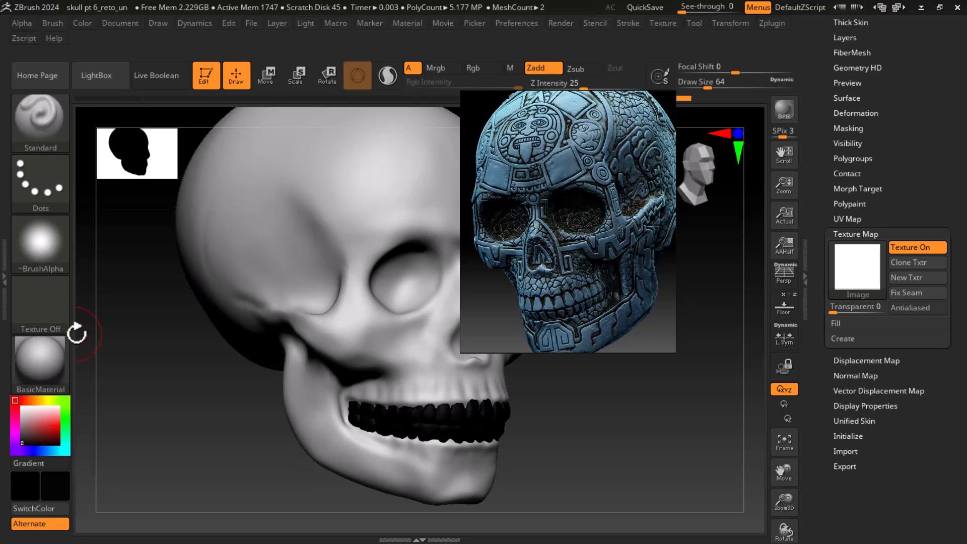
pyautogui.click(82, 22)
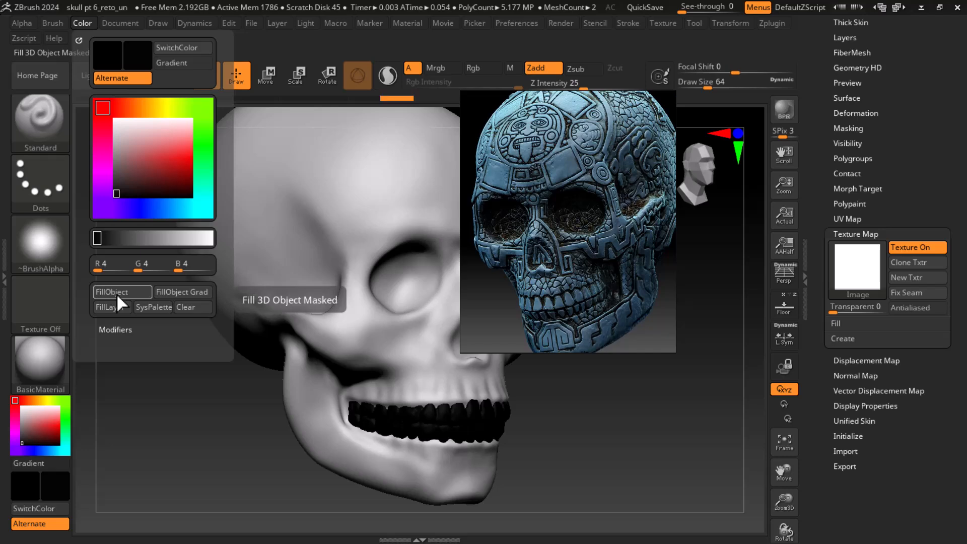
pyautogui.press('alt')
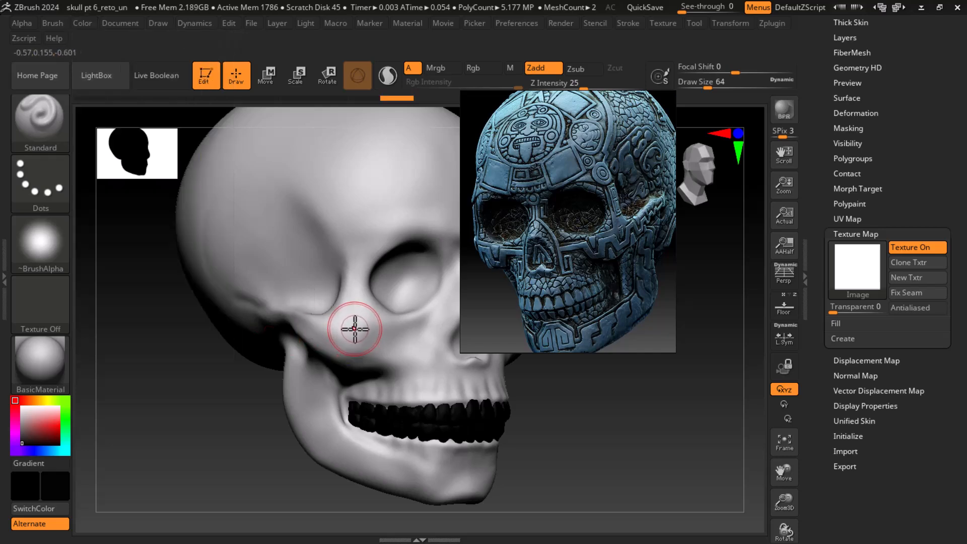
# Step: Turn the skull's texture map off so its polypaint colour is displayed
pyautogui.click(858, 290)
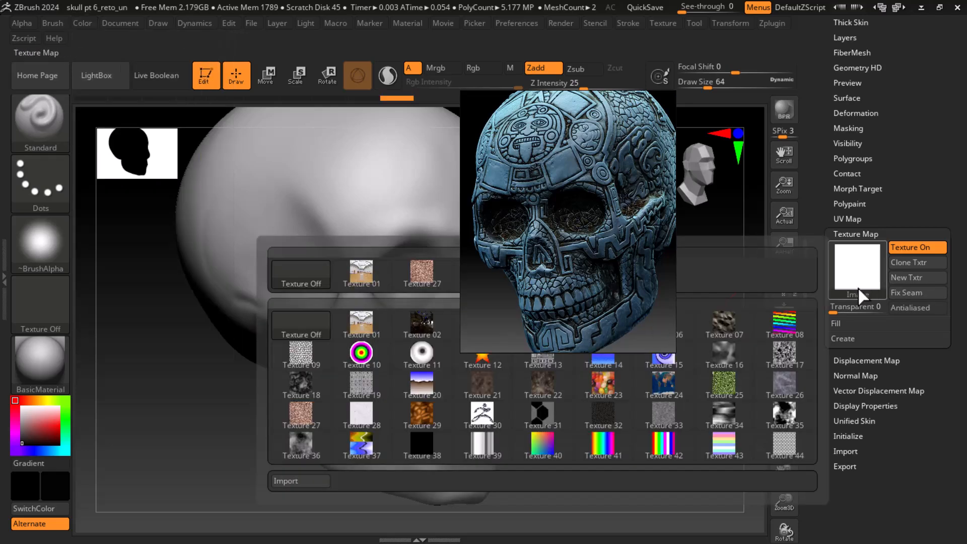
pyautogui.click(322, 281)
pyautogui.moveTo(573, 415); pyautogui.dragTo(624, 403)
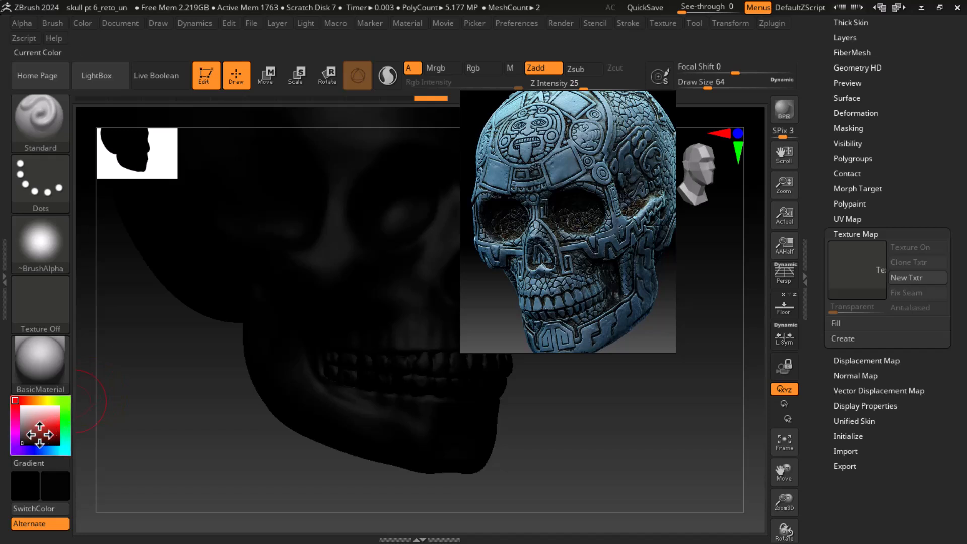
# Step: Set the Standard brush to paint white with Rgb on and Zadd off, and dab it on the lower jaw
pyautogui.click(22, 407)
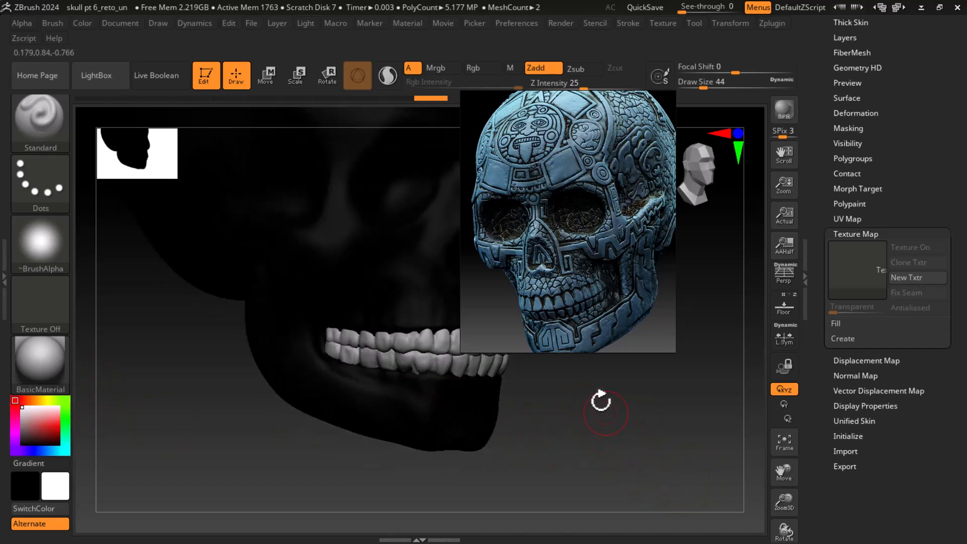
pyautogui.click(535, 67)
pyautogui.click(472, 68)
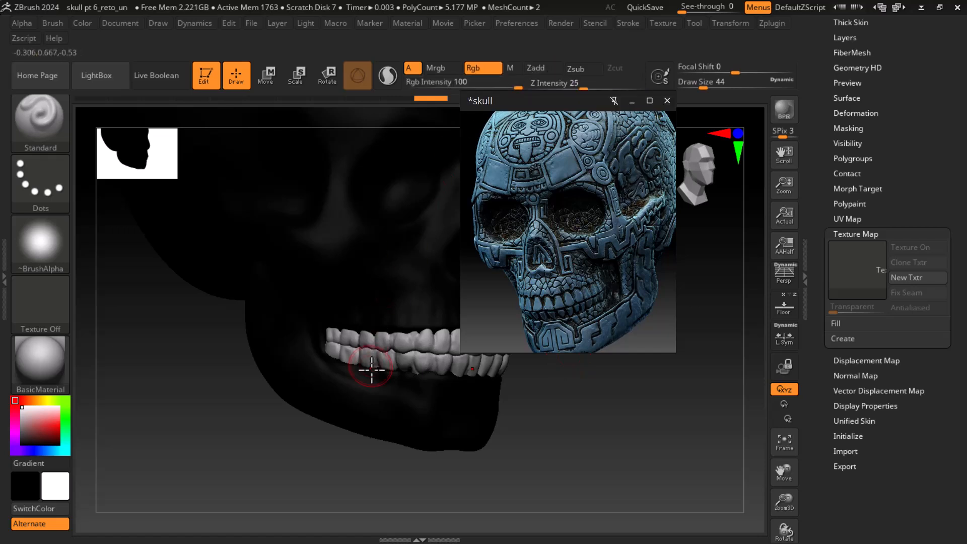
pyautogui.click(395, 406)
# Step: Move the reference image clear of the teeth and paint white beside the jaw dab at draw size 28
pyautogui.moveTo(585, 447)
pyautogui.keyDown('alt'); pyautogui.mouseDown()
pyautogui.moveTo(576, 406)
pyautogui.moveTo(596, 447)
pyautogui.moveTo(579, 492)
pyautogui.mouseUp(); pyautogui.keyUp('alt')
pyautogui.press('[')
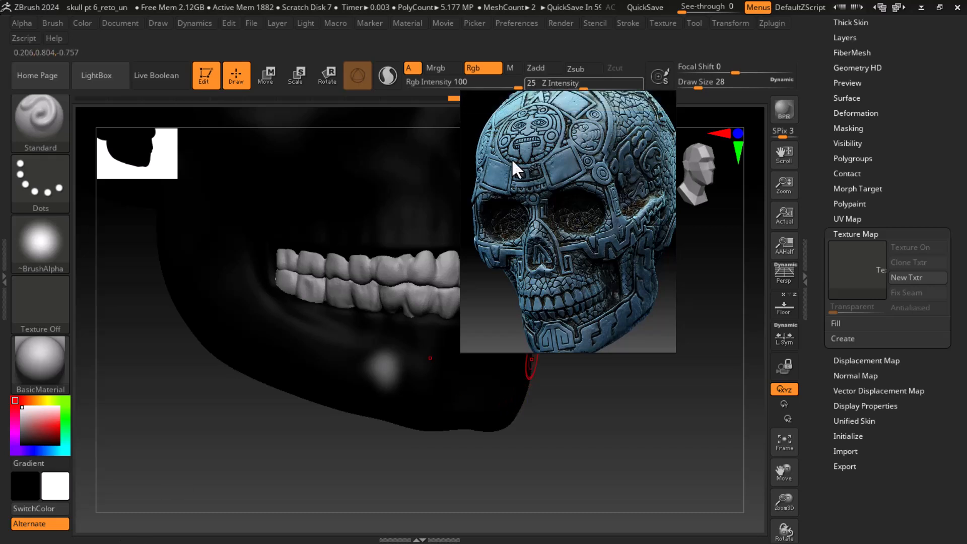
pyautogui.moveTo(538, 121); pyautogui.dragTo(612, 169)
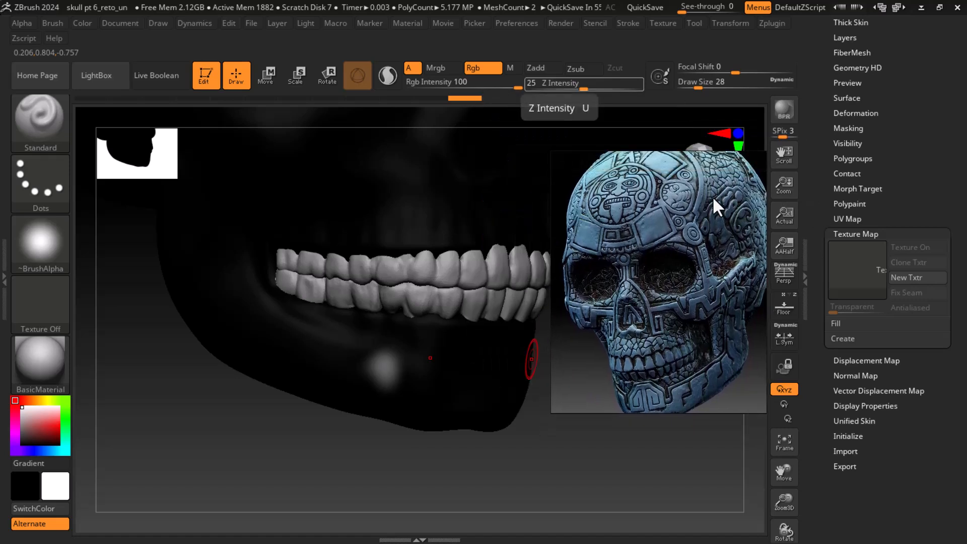
pyautogui.moveTo(418, 387)
pyautogui.mouseDown()
pyautogui.moveTo(385, 380)
pyautogui.moveTo(395, 376)
pyautogui.mouseUp()
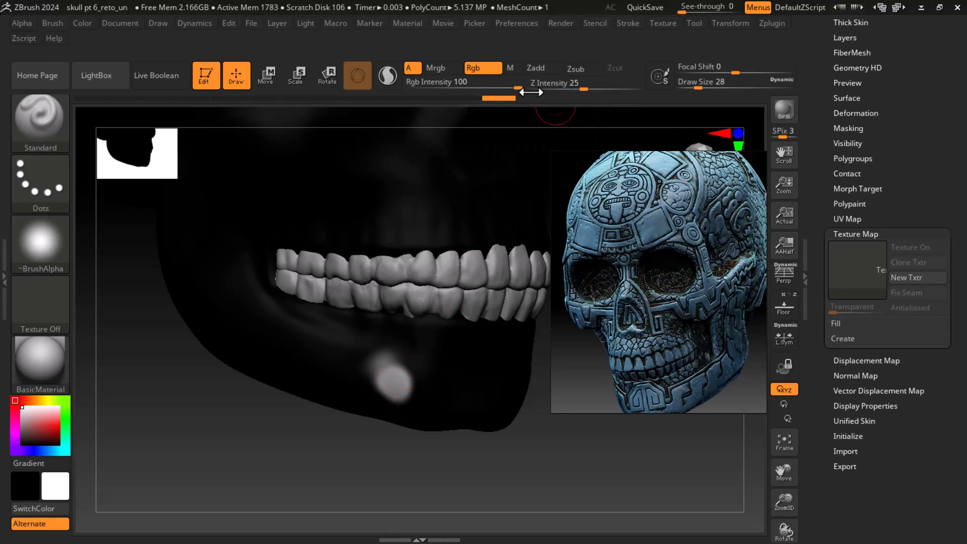
# Step: Set the brush's focal shift to -93 and draw size to about 37, and paint a white patch on the lower jaw
pyautogui.click(514, 91)
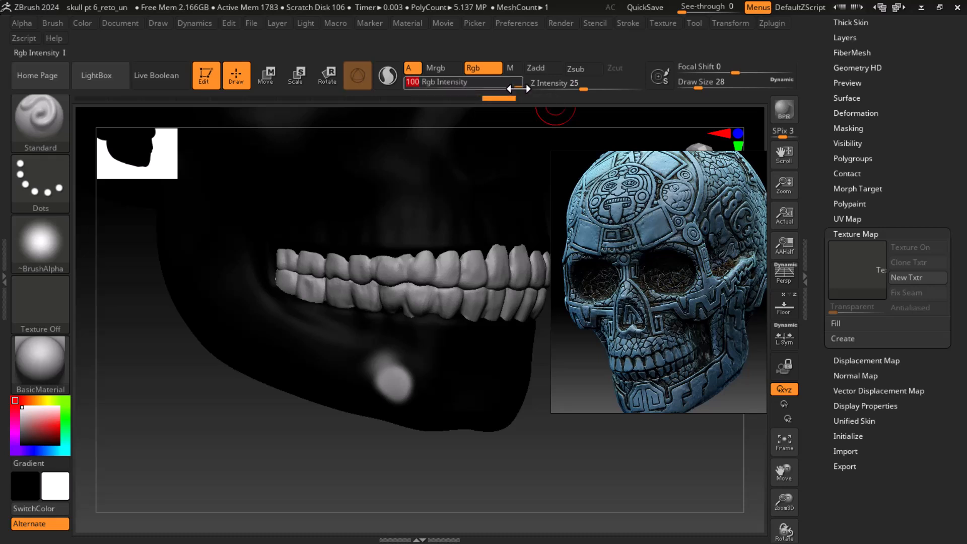
pyautogui.moveTo(697, 88)
pyautogui.mouseDown()
pyautogui.moveTo(720, 73)
pyautogui.moveTo(681, 81)
pyautogui.mouseUp()
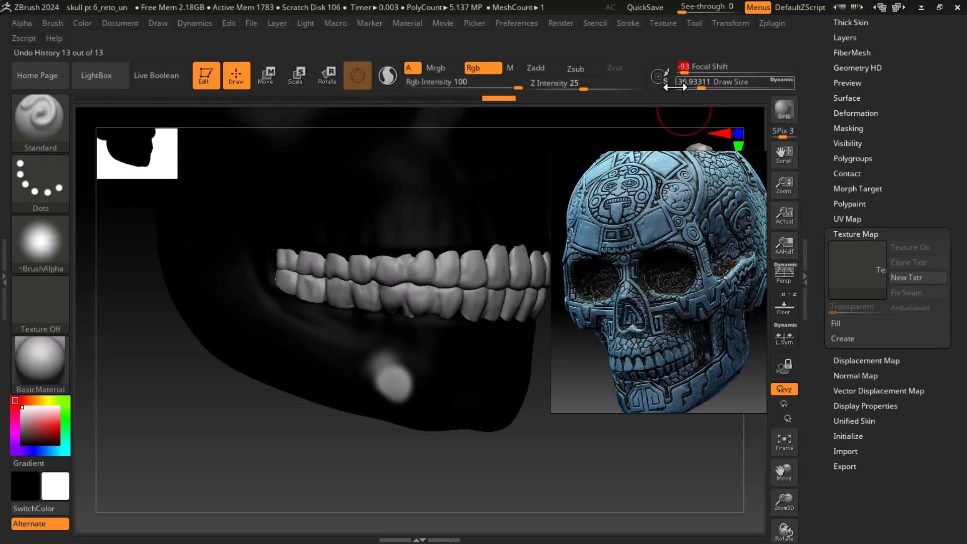
pyautogui.moveTo(384, 391)
pyautogui.mouseDown()
pyautogui.moveTo(380, 371)
pyautogui.moveTo(330, 356)
pyautogui.moveTo(401, 384)
pyautogui.moveTo(368, 373)
pyautogui.mouseUp()
pyautogui.moveTo(457, 443)
pyautogui.mouseDown()
pyautogui.moveTo(460, 399)
pyautogui.moveTo(500, 451)
pyautogui.moveTo(473, 447)
pyautogui.mouseUp()
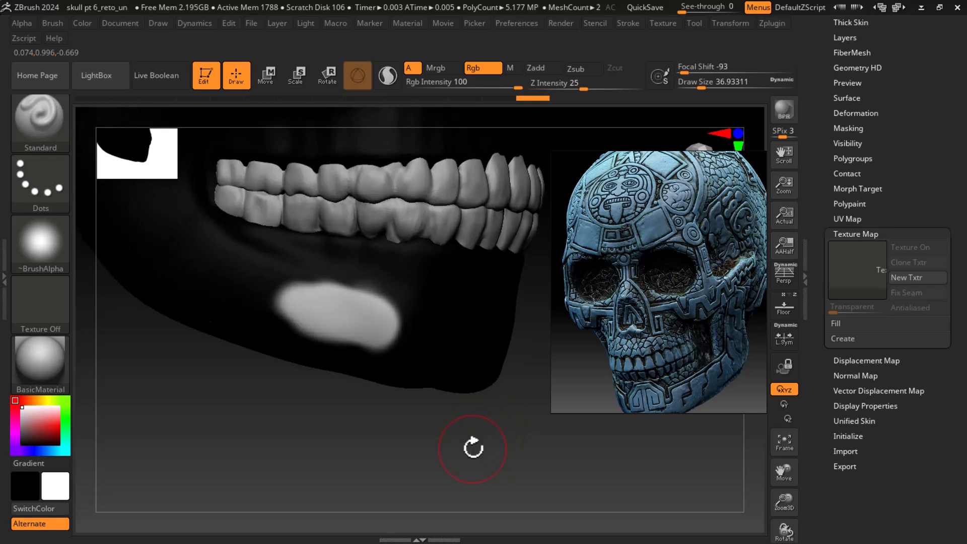
# Step: Set the brush's draw size to about 29 for painting on the lower jaw
pyautogui.press('[')
pyautogui.press('[')
pyautogui.press('[')
pyautogui.press('[')
pyautogui.press('[')
pyautogui.press('[')
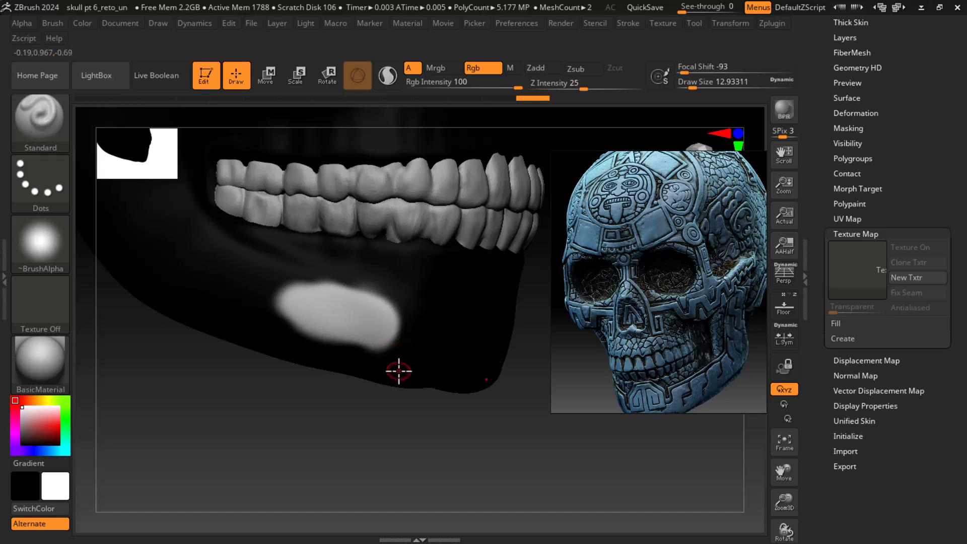
pyautogui.press(']')
pyautogui.press(']')
pyautogui.press(']')
pyautogui.press(']')
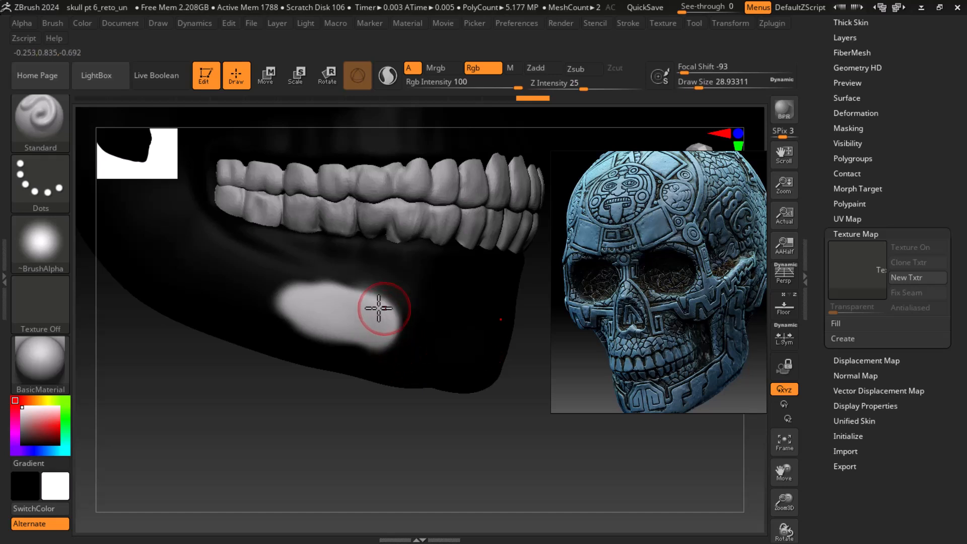
# Step: Paint a white zigzag band on the upper rear of the jaw behind the teeth, reducing the draw size to about 17
pyautogui.keyDown('alt'); pyautogui.moveTo(430, 402); pyautogui.dragTo(469, 413); pyautogui.keyUp('alt')
pyautogui.moveTo(354, 436); pyautogui.dragTo(500, 410)
pyautogui.moveTo(651, 475); pyautogui.dragTo(457, 420)
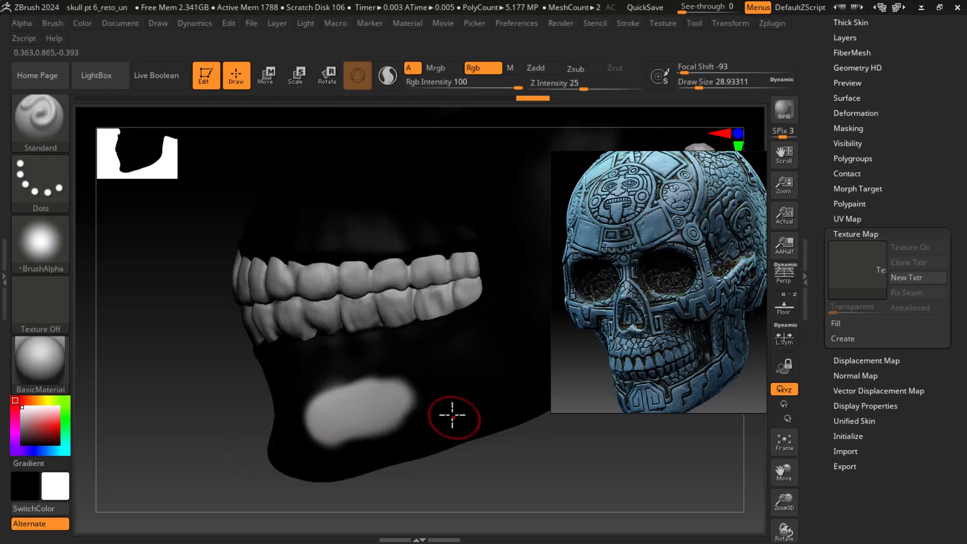
pyautogui.moveTo(657, 462); pyautogui.dragTo(500, 356)
pyautogui.moveTo(412, 248)
pyautogui.mouseDown()
pyautogui.moveTo(416, 210)
pyautogui.moveTo(404, 262)
pyautogui.moveTo(418, 214)
pyautogui.mouseUp()
pyautogui.moveTo(407, 262)
pyautogui.mouseDown()
pyautogui.moveTo(423, 257)
pyautogui.moveTo(451, 270)
pyautogui.moveTo(459, 311)
pyautogui.moveTo(442, 319)
pyautogui.moveTo(442, 334)
pyautogui.moveTo(448, 280)
pyautogui.moveTo(453, 308)
pyautogui.moveTo(462, 307)
pyautogui.moveTo(453, 280)
pyautogui.mouseUp()
pyautogui.press('[')
pyautogui.press('[')
pyautogui.press('[')
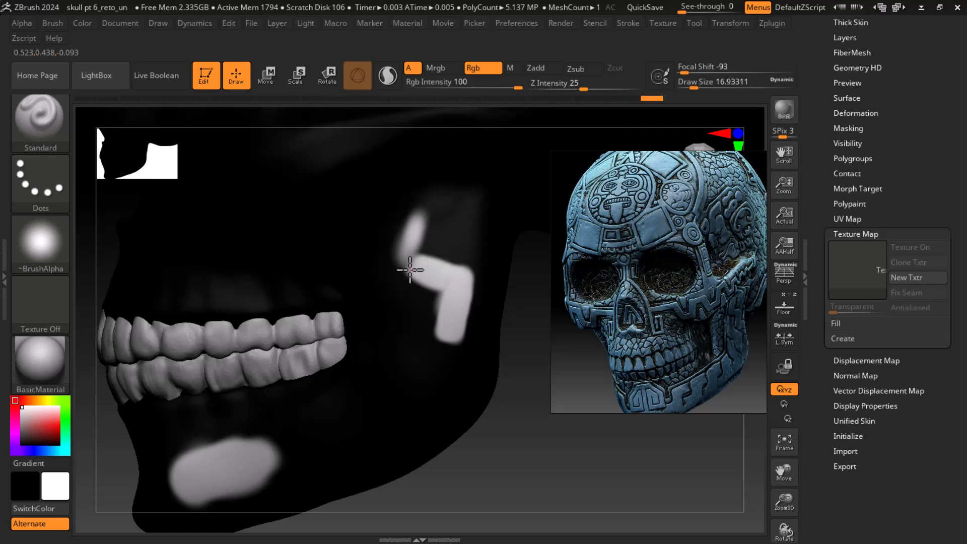
# Step: Widen the zigzag's upper arm with white, fill its joint with the middle bar, and clean up its inner edge
pyautogui.moveTo(396, 263)
pyautogui.mouseDown()
pyautogui.moveTo(409, 210)
pyautogui.moveTo(393, 250)
pyautogui.moveTo(422, 230)
pyautogui.mouseUp()
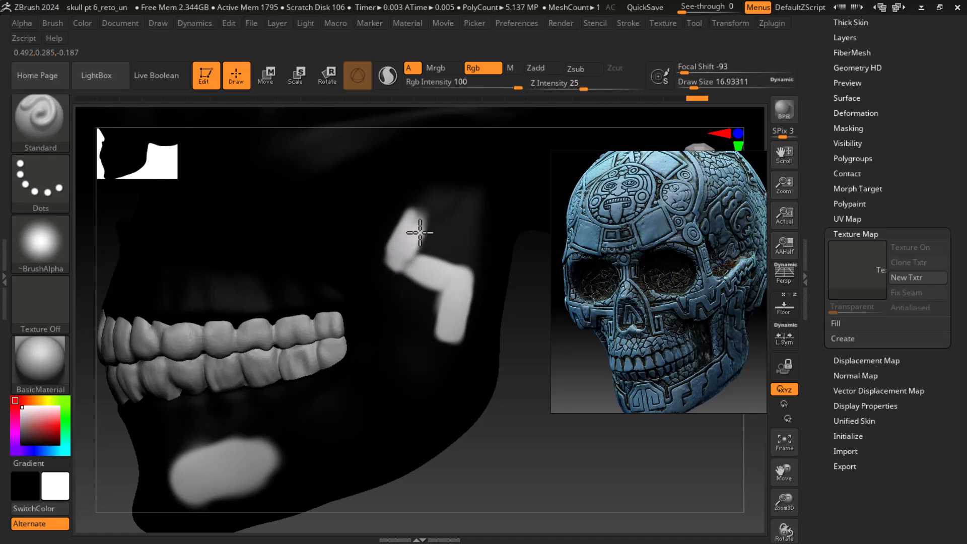
pyautogui.moveTo(436, 278)
pyautogui.mouseDown()
pyautogui.moveTo(421, 260)
pyautogui.moveTo(453, 285)
pyautogui.moveTo(437, 319)
pyautogui.mouseUp()
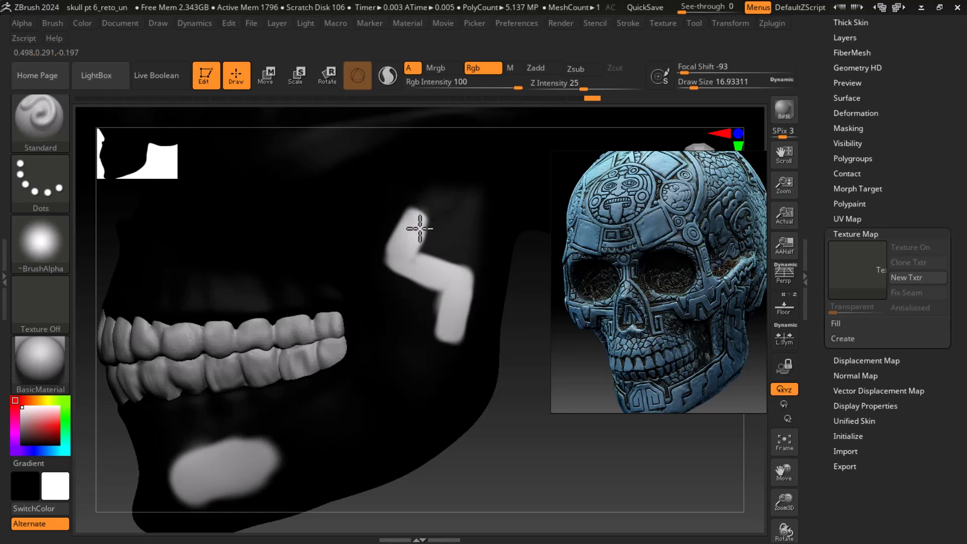
pyautogui.moveTo(414, 232); pyautogui.dragTo(413, 235)
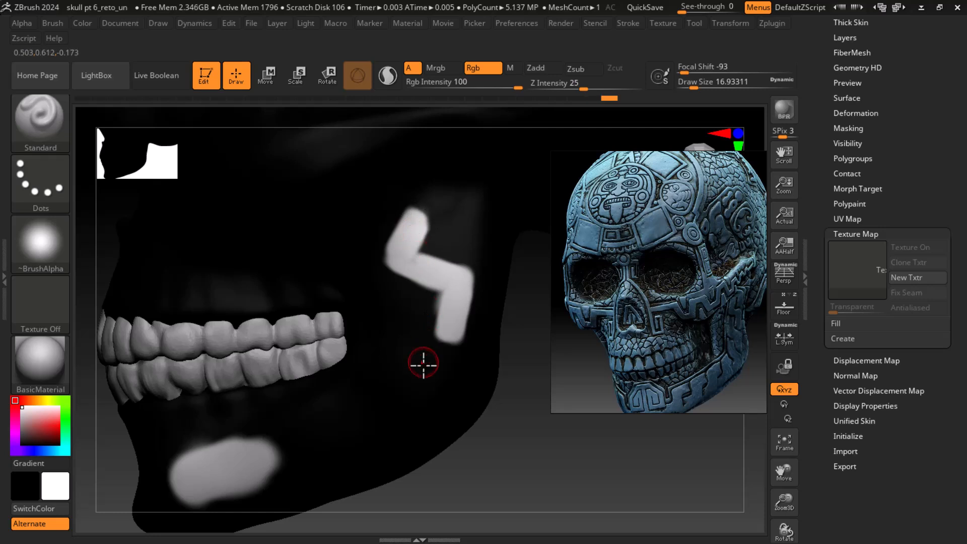
# Step: Paint a second white stepped shape below the first zigzag, with a wide upper block and a lower leg angled toward the chin
pyautogui.keyDown('alt'); pyautogui.moveTo(546, 447); pyautogui.dragTo(494, 384); pyautogui.keyUp('alt')
pyautogui.moveTo(372, 274); pyautogui.dragTo(378, 276)
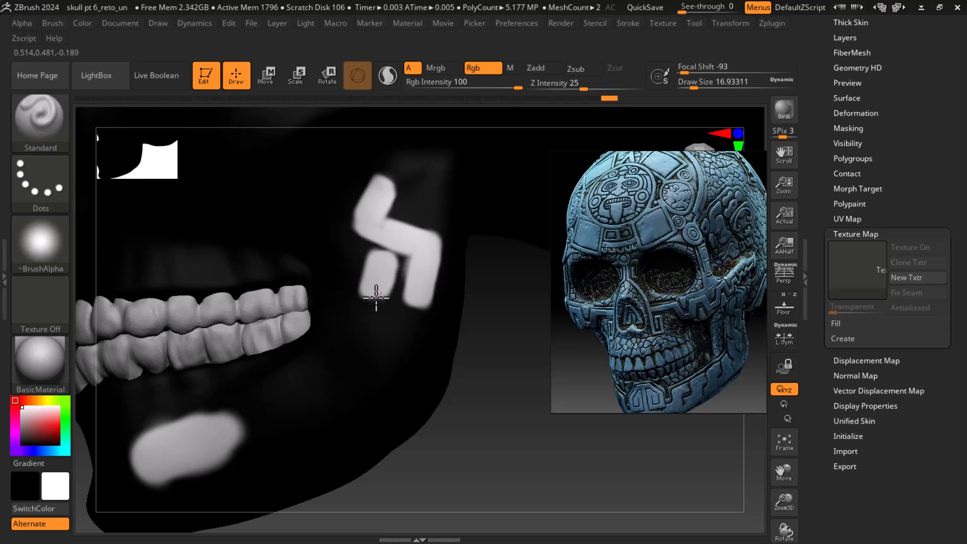
pyautogui.moveTo(367, 304)
pyautogui.mouseDown()
pyautogui.moveTo(388, 317)
pyautogui.moveTo(382, 304)
pyautogui.mouseUp()
pyautogui.moveTo(394, 318)
pyautogui.mouseDown()
pyautogui.moveTo(410, 330)
pyautogui.moveTo(395, 379)
pyautogui.moveTo(423, 332)
pyautogui.moveTo(404, 355)
pyautogui.mouseUp()
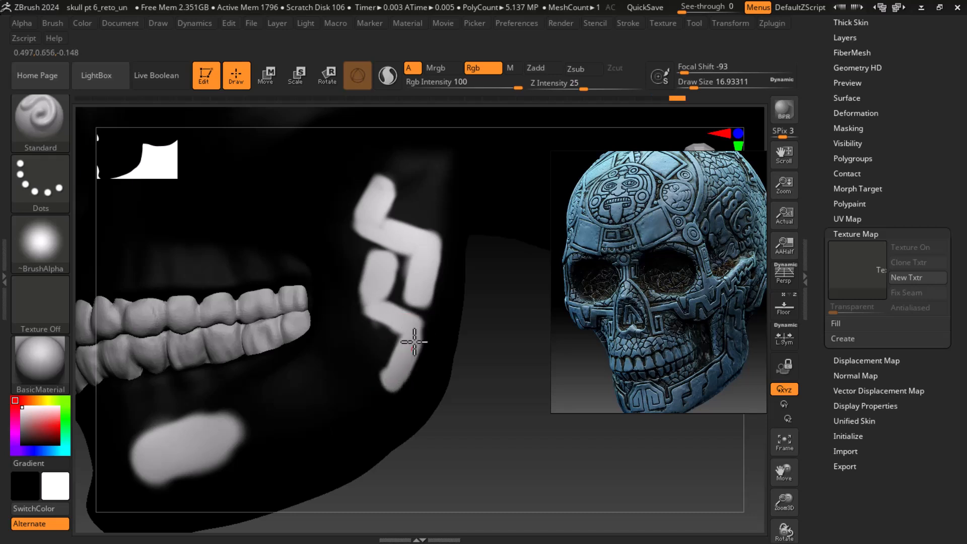
pyautogui.moveTo(359, 312)
pyautogui.mouseDown()
pyautogui.moveTo(369, 261)
pyautogui.moveTo(359, 264)
pyautogui.moveTo(352, 307)
pyautogui.mouseUp()
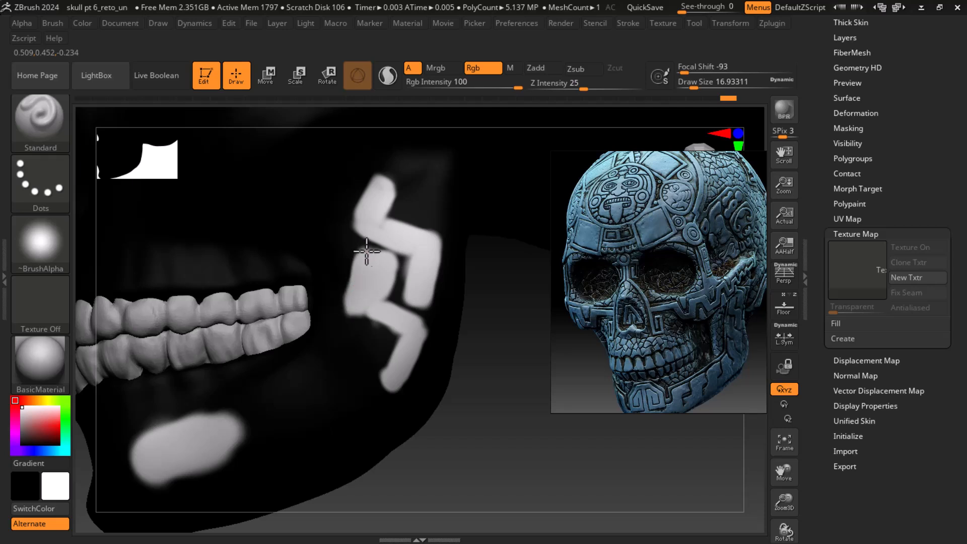
pyautogui.moveTo(396, 263)
pyautogui.mouseDown()
pyautogui.moveTo(390, 287)
pyautogui.moveTo(350, 312)
pyautogui.moveTo(401, 333)
pyautogui.moveTo(403, 360)
pyautogui.moveTo(388, 352)
pyautogui.moveTo(384, 373)
pyautogui.moveTo(406, 382)
pyautogui.mouseUp()
pyautogui.moveTo(528, 448)
pyautogui.mouseDown()
pyautogui.moveTo(524, 425)
pyautogui.moveTo(528, 456)
pyautogui.moveTo(475, 416)
pyautogui.mouseUp()
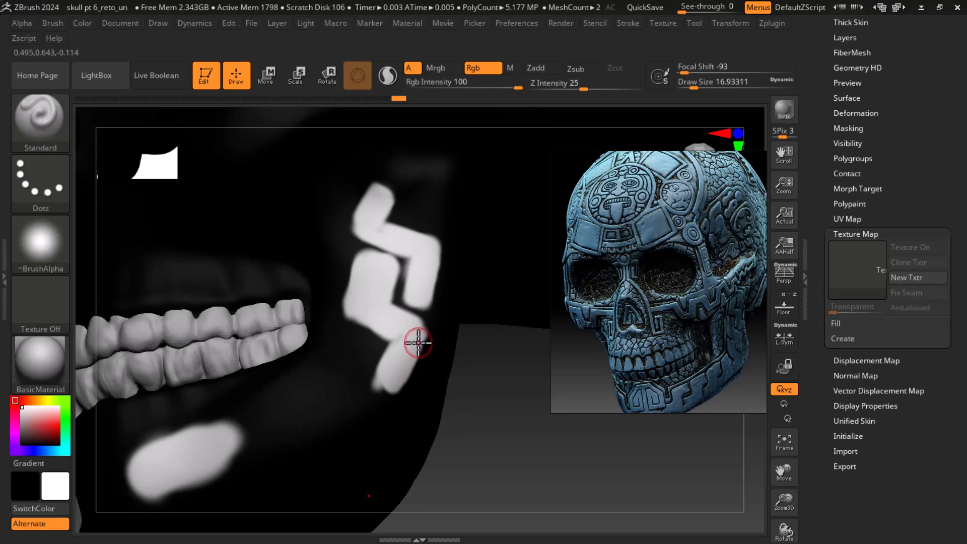
pyautogui.moveTo(416, 337); pyautogui.dragTo(418, 336)
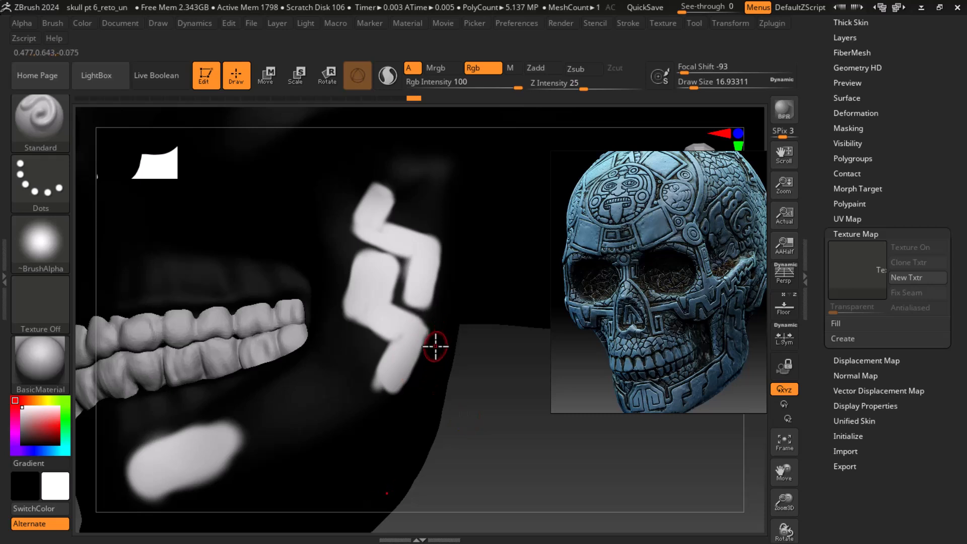
# Step: Refine both zigzags by squaring off their ends with black and reshaping the inner edge of the second one's lower leg
pyautogui.keyDown('alt'); pyautogui.moveTo(432, 340); pyautogui.dragTo(393, 416); pyautogui.keyUp('alt')
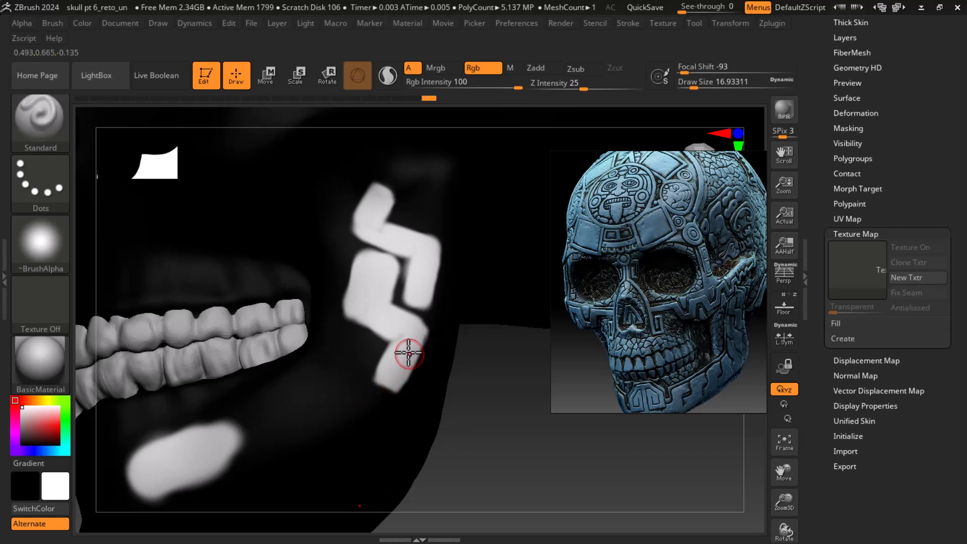
pyautogui.moveTo(376, 337)
pyautogui.keyDown('alt'); pyautogui.mouseDown()
pyautogui.moveTo(379, 344)
pyautogui.moveTo(345, 321)
pyautogui.moveTo(385, 343)
pyautogui.mouseUp(); pyautogui.keyUp('alt')
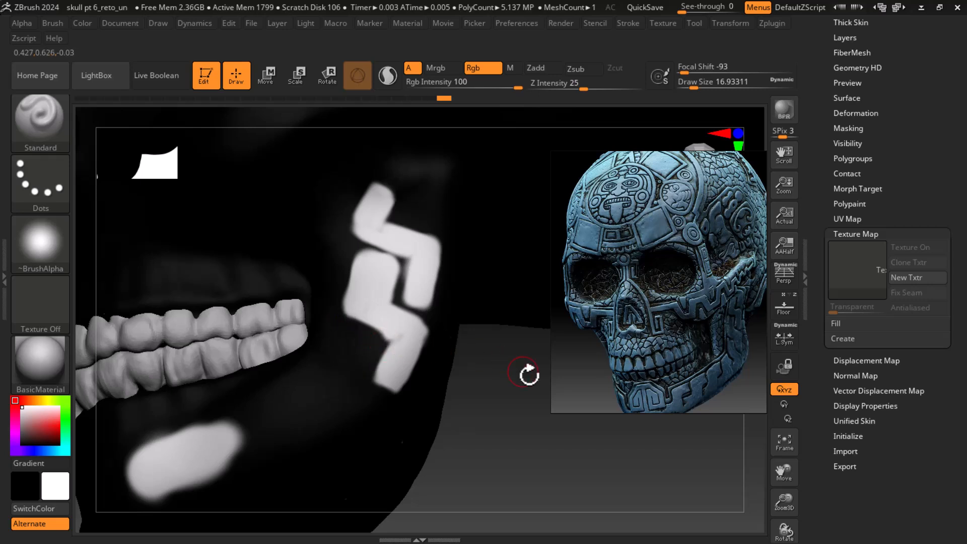
pyautogui.moveTo(520, 367); pyautogui.dragTo(362, 302)
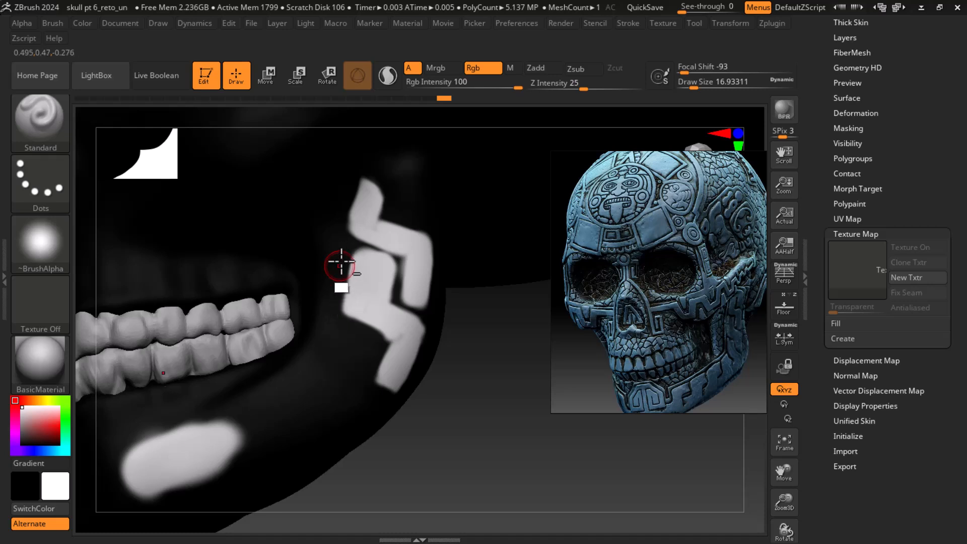
pyautogui.moveTo(349, 225)
pyautogui.mouseDown()
pyautogui.moveTo(339, 218)
pyautogui.moveTo(361, 173)
pyautogui.moveTo(373, 183)
pyautogui.moveTo(363, 188)
pyautogui.moveTo(395, 177)
pyautogui.moveTo(388, 200)
pyautogui.moveTo(367, 172)
pyautogui.moveTo(397, 188)
pyautogui.mouseUp()
pyautogui.moveTo(494, 398); pyautogui.dragTo(490, 382)
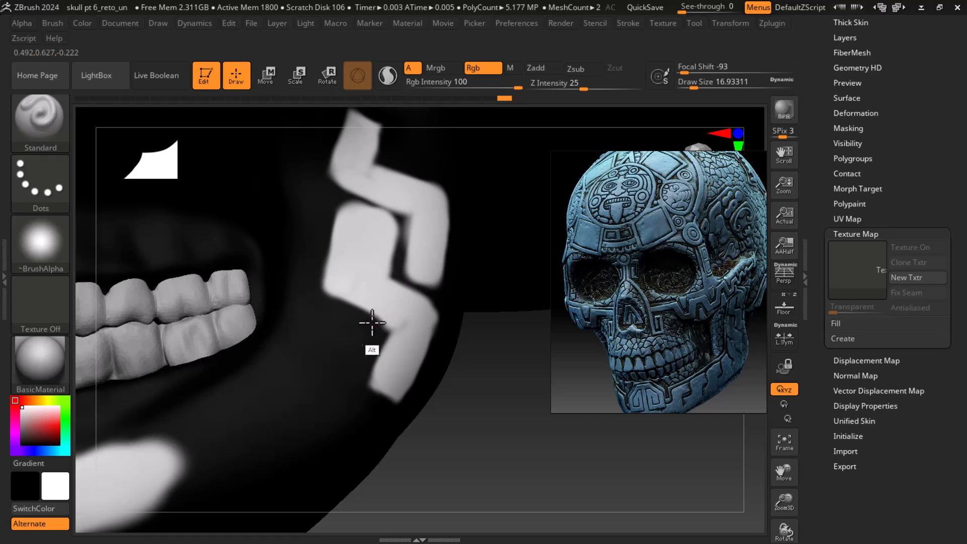
pyautogui.moveTo(388, 331)
pyautogui.keyDown('alt'); pyautogui.mouseDown()
pyautogui.moveTo(402, 347)
pyautogui.moveTo(380, 382)
pyautogui.mouseUp(); pyautogui.keyUp('alt')
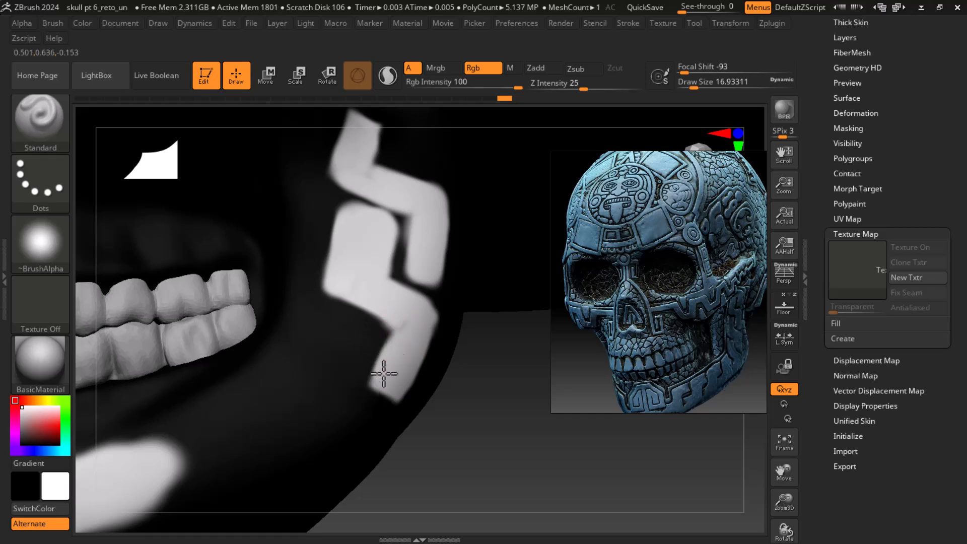
pyautogui.moveTo(399, 333)
pyautogui.keyDown('alt'); pyautogui.mouseDown()
pyautogui.moveTo(367, 385)
pyautogui.moveTo(397, 339)
pyautogui.moveTo(367, 409)
pyautogui.mouseUp(); pyautogui.keyUp('alt')
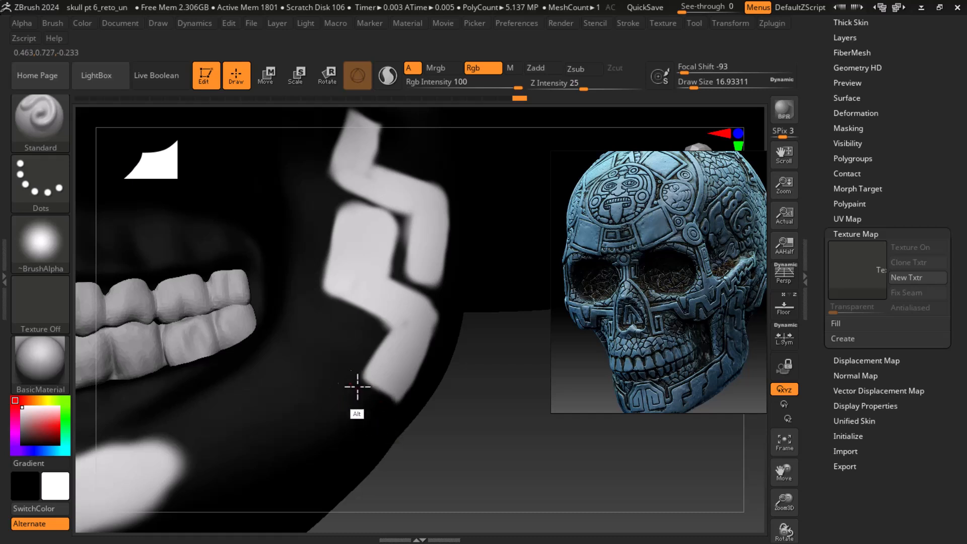
# Step: Undo the last few paint strokes on the jaw
pyautogui.hotkey('ctrl', 'z')
pyautogui.hotkey('ctrl', 'z')
pyautogui.hotkey('ctrl', 'z')
pyautogui.hotkey('ctrl', 'z')
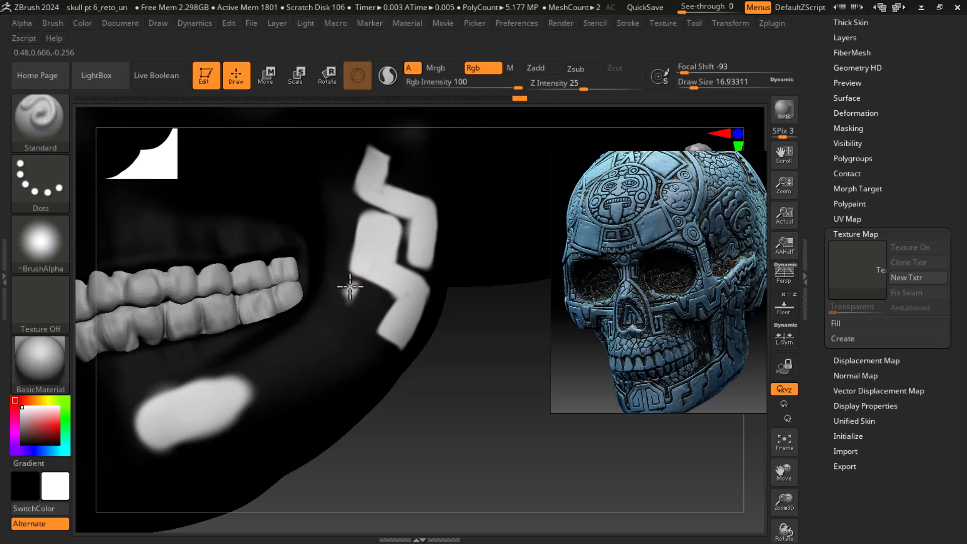
# Step: Paint a third white stepped shape at the jaw corner below the second one, and trim its inner edge and lower end with black
pyautogui.moveTo(343, 309)
pyautogui.mouseDown()
pyautogui.moveTo(347, 317)
pyautogui.moveTo(354, 293)
pyautogui.moveTo(343, 324)
pyautogui.moveTo(364, 343)
pyautogui.moveTo(350, 378)
pyautogui.moveTo(349, 336)
pyautogui.mouseUp()
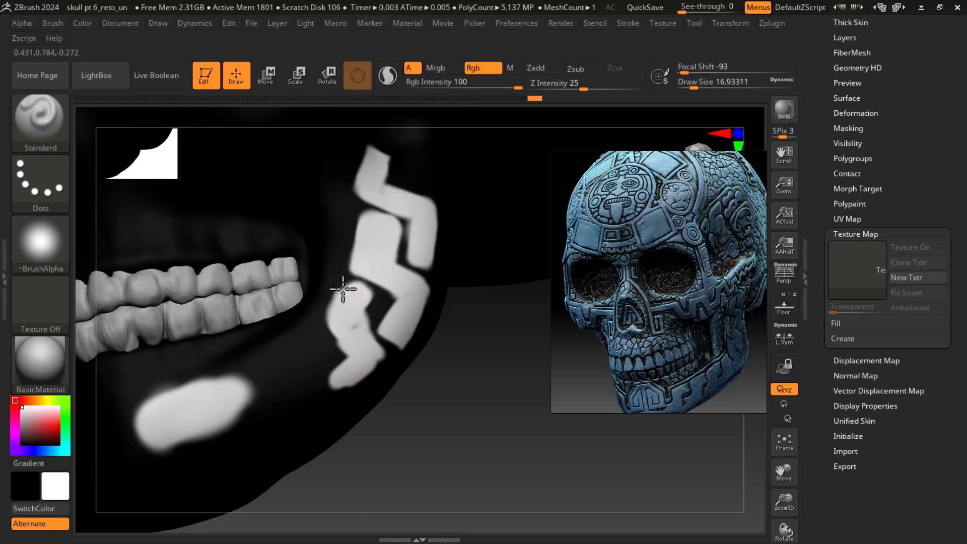
pyautogui.moveTo(347, 284); pyautogui.dragTo(333, 301)
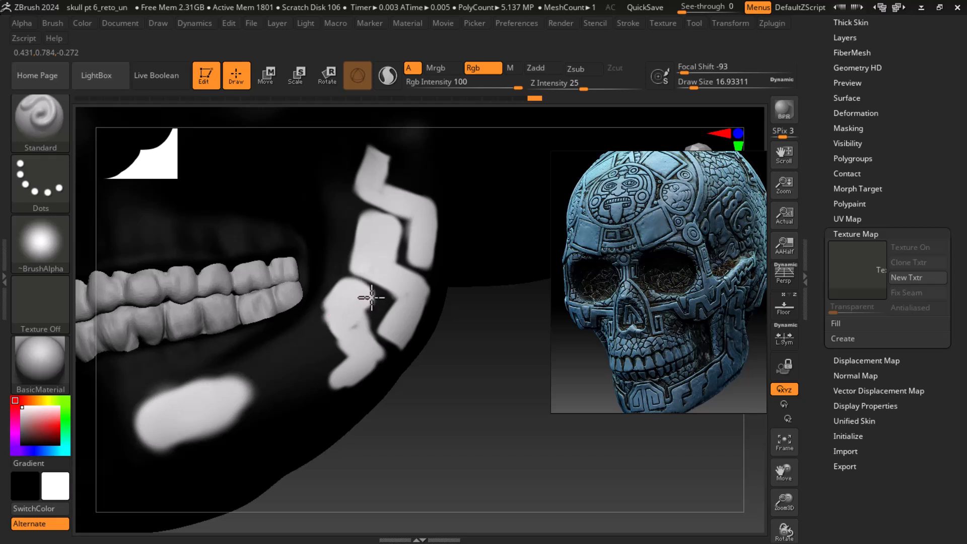
pyautogui.moveTo(371, 301)
pyautogui.mouseDown()
pyautogui.moveTo(343, 332)
pyautogui.moveTo(336, 327)
pyautogui.mouseUp()
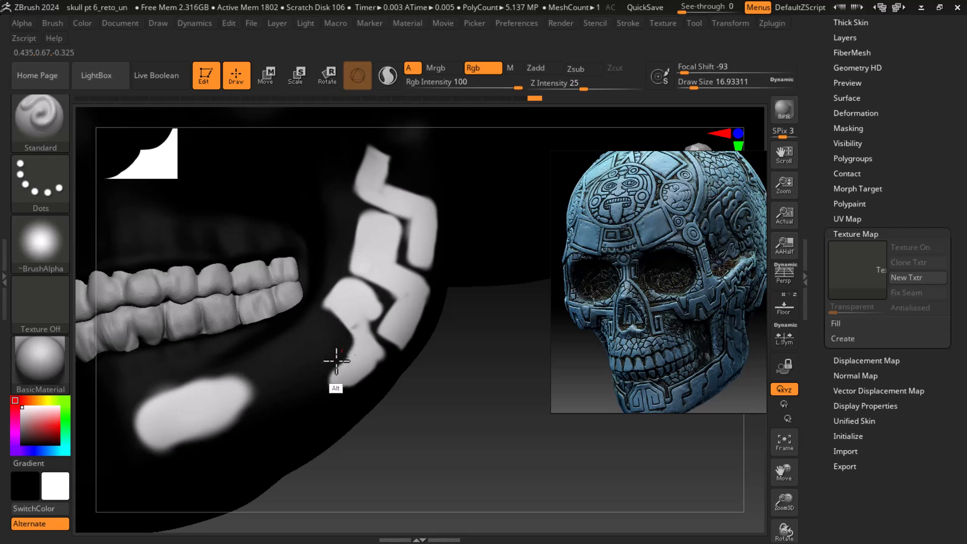
pyautogui.moveTo(332, 355)
pyautogui.keyDown('alt'); pyautogui.mouseDown()
pyautogui.moveTo(320, 321)
pyautogui.moveTo(330, 310)
pyautogui.moveTo(315, 301)
pyautogui.mouseUp(); pyautogui.keyUp('alt')
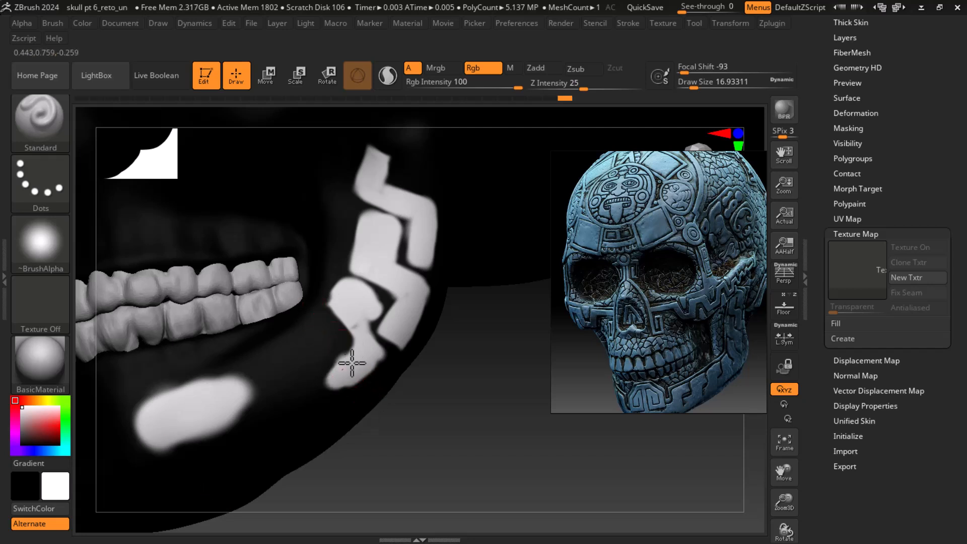
pyautogui.moveTo(492, 416)
pyautogui.mouseDown()
pyautogui.moveTo(469, 371)
pyautogui.moveTo(487, 393)
pyautogui.moveTo(481, 388)
pyautogui.mouseUp()
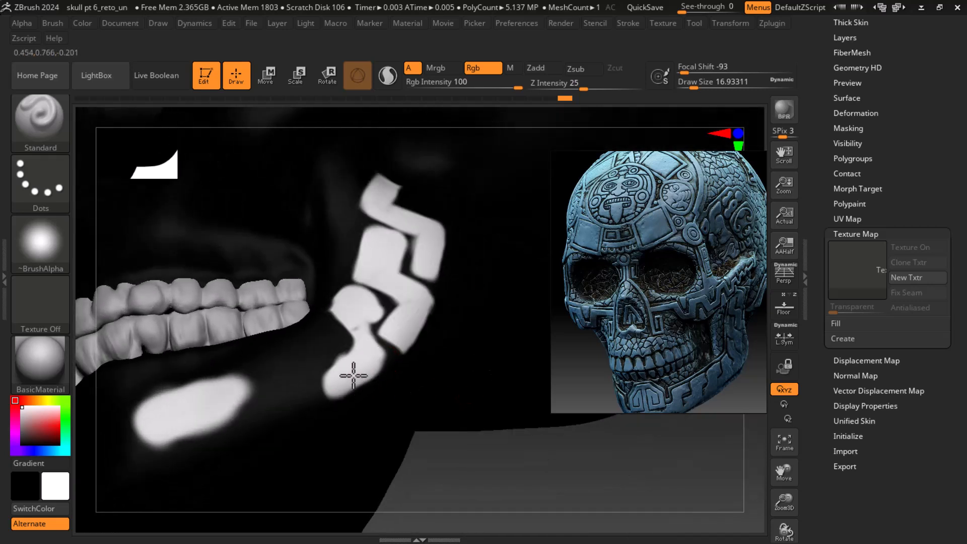
pyautogui.moveTo(473, 447); pyautogui.dragTo(527, 479)
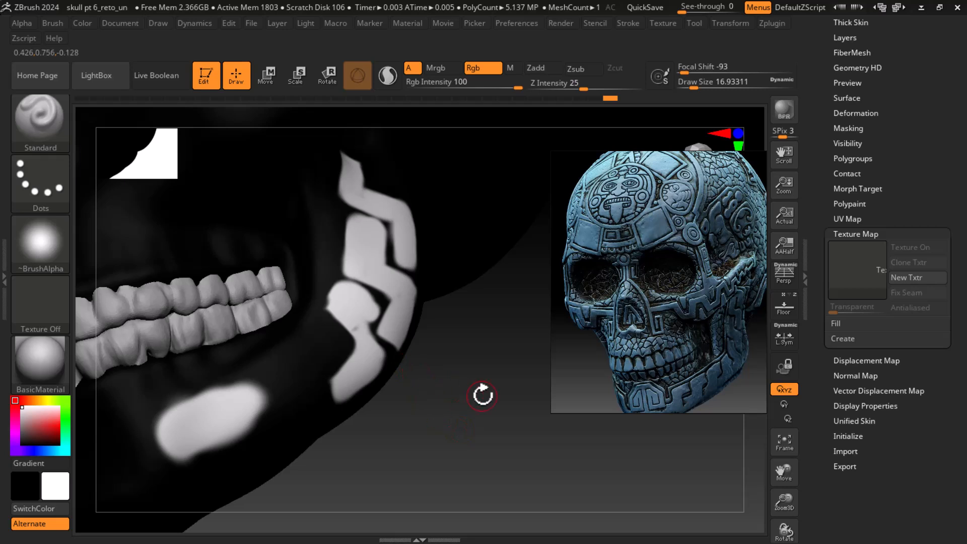
# Step: Set the draw size to 8 and sharpen the third shape's upper block, trimming the gap with black and filling its inner edge with white
pyautogui.moveTo(481, 394); pyautogui.dragTo(375, 317)
pyautogui.moveTo(577, 414); pyautogui.dragTo(520, 414)
pyautogui.press('[')
pyautogui.press('[')
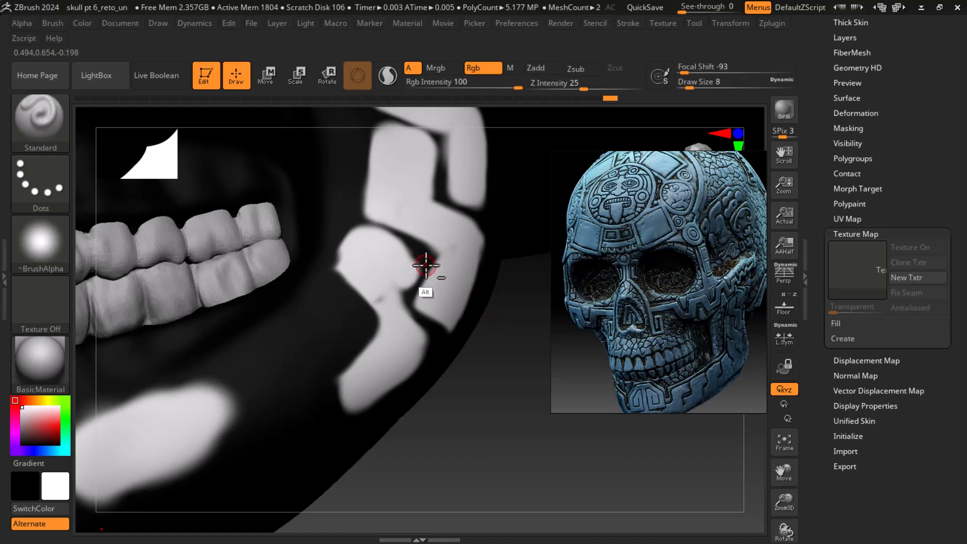
pyautogui.keyDown('alt'); pyautogui.moveTo(414, 288); pyautogui.dragTo(415, 266); pyautogui.keyUp('alt')
pyautogui.moveTo(366, 228)
pyautogui.keyDown('alt'); pyautogui.mouseDown()
pyautogui.moveTo(407, 241)
pyautogui.moveTo(349, 219)
pyautogui.mouseUp(); pyautogui.keyUp('alt')
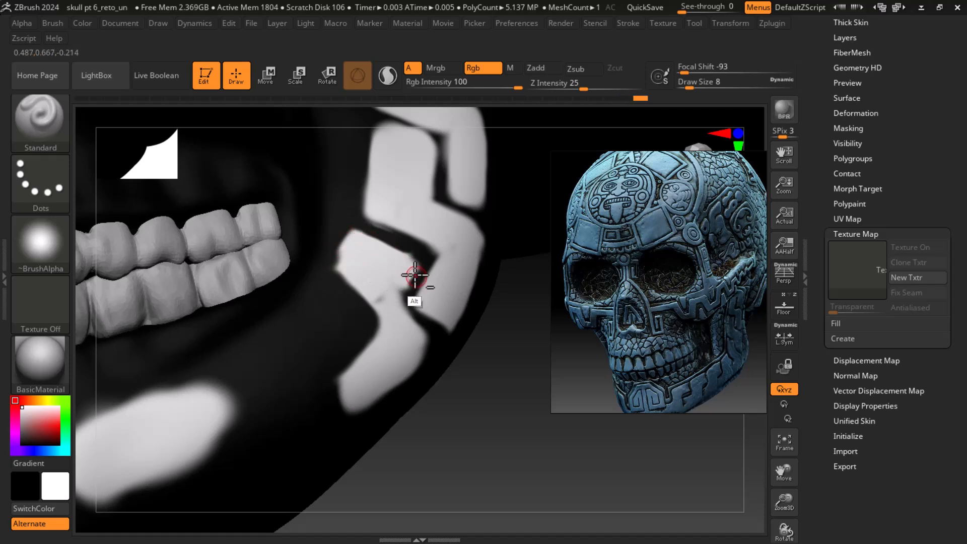
pyautogui.moveTo(359, 235)
pyautogui.mouseDown()
pyautogui.moveTo(416, 270)
pyautogui.moveTo(404, 291)
pyautogui.moveTo(379, 301)
pyautogui.mouseUp()
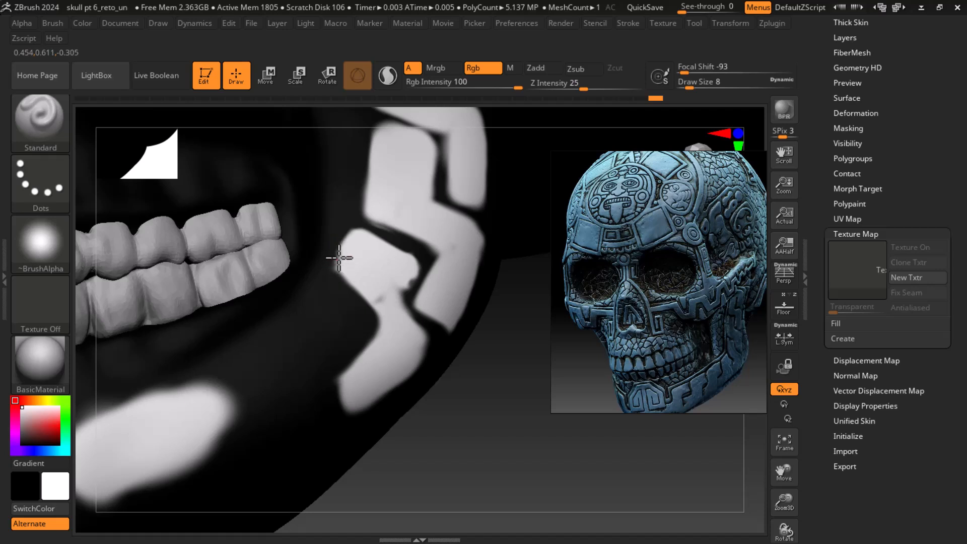
pyautogui.moveTo(345, 265); pyautogui.dragTo(369, 291)
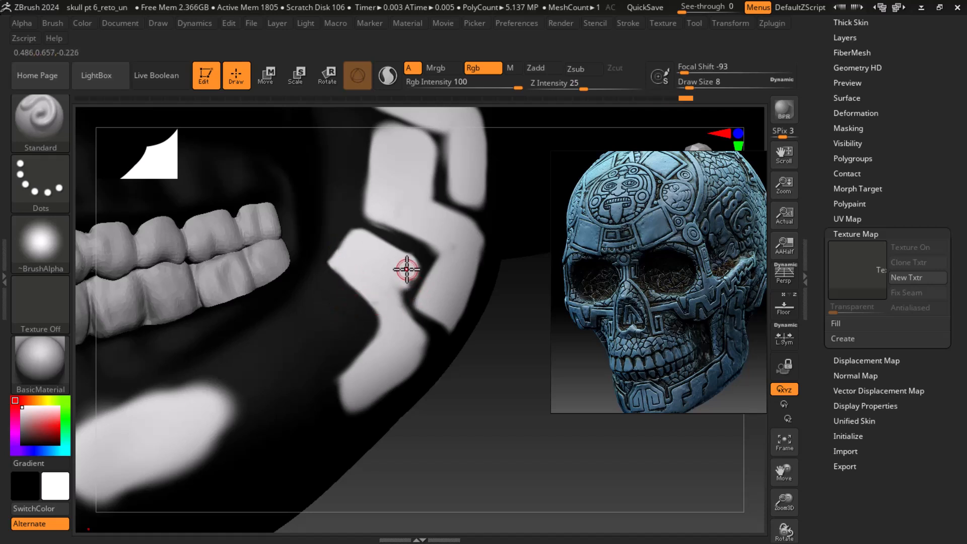
# Step: Raise the draw size to 30 and cover the white test patch on the lower jaw with black
pyautogui.keyDown('alt'); pyautogui.moveTo(507, 439); pyautogui.dragTo(425, 276); pyautogui.keyUp('alt')
pyautogui.moveTo(476, 387); pyautogui.dragTo(430, 391)
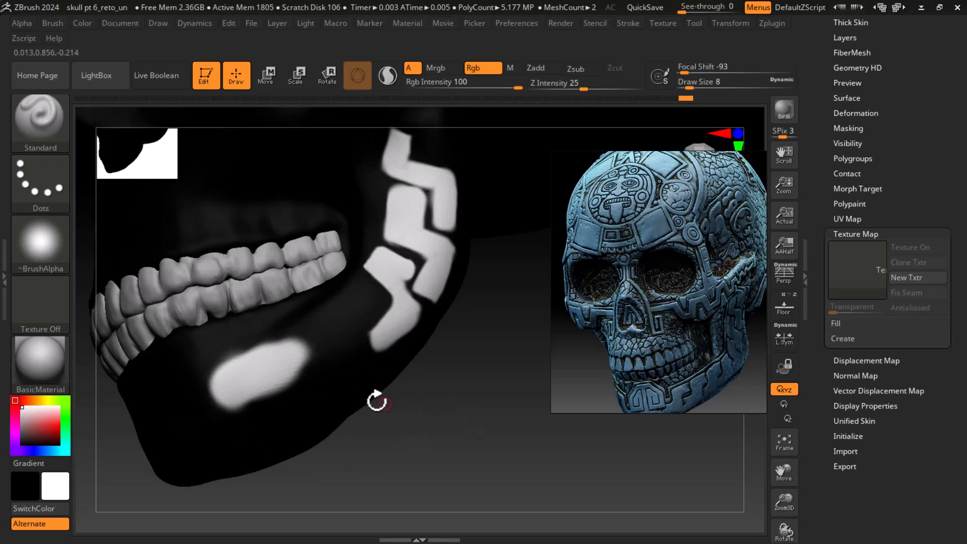
pyautogui.keyDown('alt'); pyautogui.moveTo(305, 355); pyautogui.dragTo(283, 394); pyautogui.keyUp('alt')
pyautogui.press(']')
pyautogui.press(']')
pyautogui.press(']')
pyautogui.moveTo(297, 358)
pyautogui.keyDown('alt'); pyautogui.mouseDown()
pyautogui.moveTo(251, 346)
pyautogui.moveTo(277, 371)
pyautogui.moveTo(250, 340)
pyautogui.moveTo(295, 351)
pyautogui.moveTo(294, 363)
pyautogui.moveTo(309, 358)
pyautogui.mouseUp(); pyautogui.keyUp('alt')
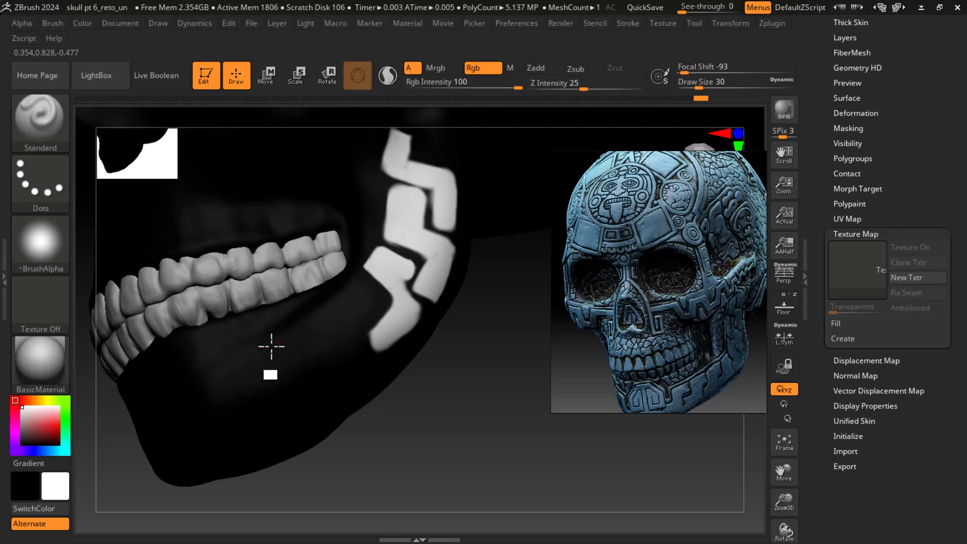
# Step: Try a new blank texture map on the skull and step back to the state before it
pyautogui.moveTo(443, 438); pyautogui.dragTo(454, 420)
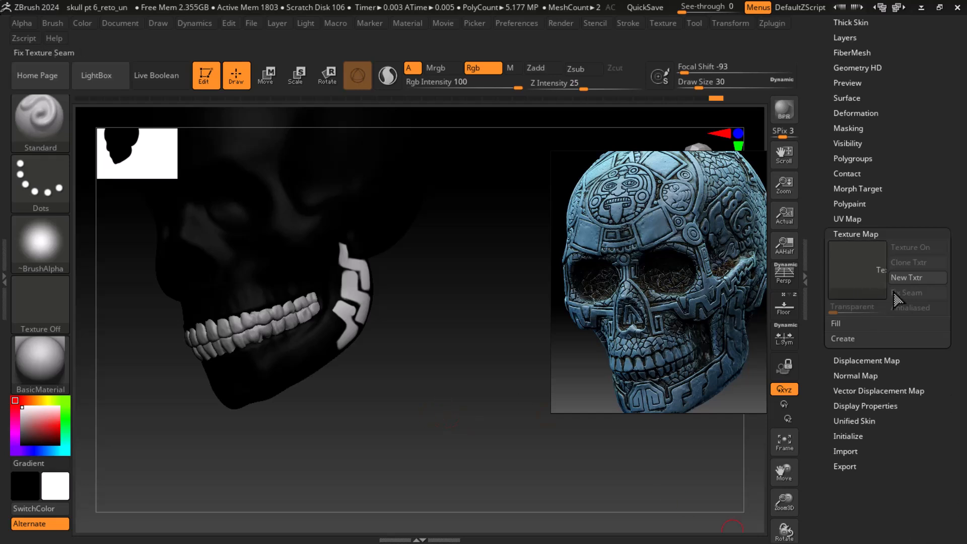
pyautogui.click(915, 278)
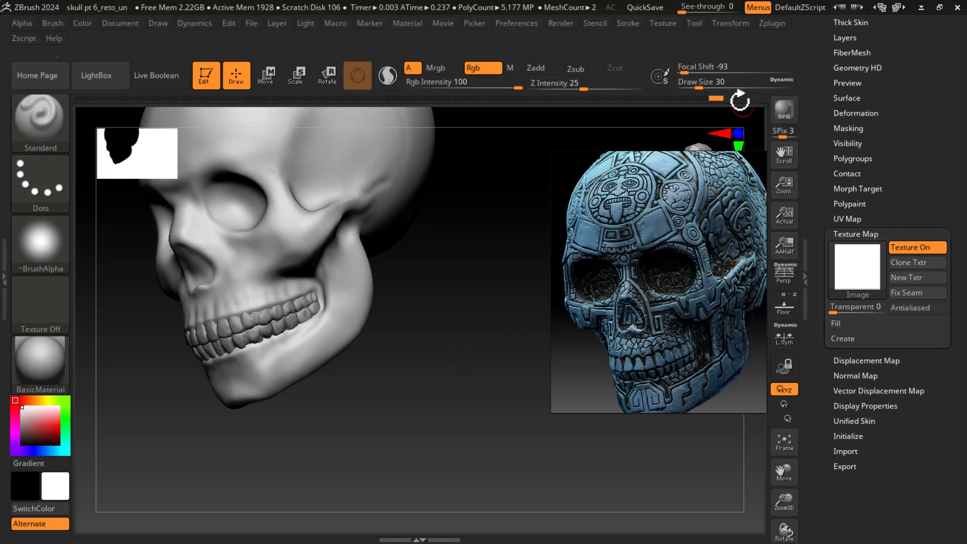
pyautogui.moveTo(715, 98); pyautogui.dragTo(701, 98)
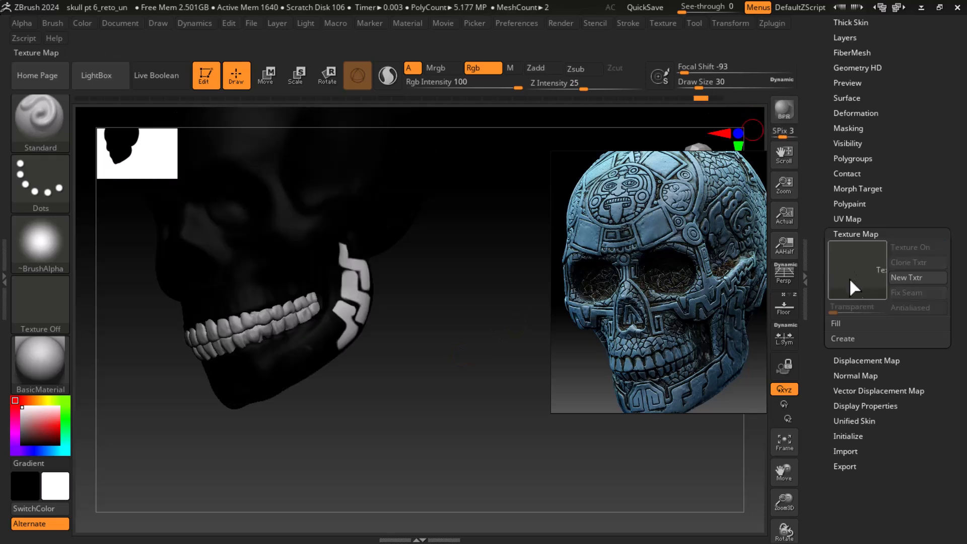
# Step: Create a texture map for the skull from its polypaint and hide the reference image
pyautogui.click(842, 338)
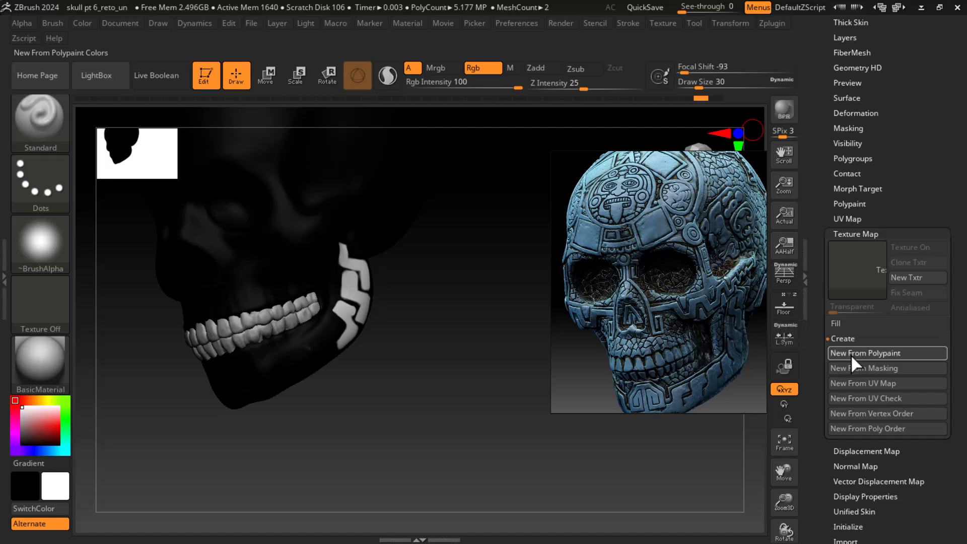
pyautogui.click(854, 355)
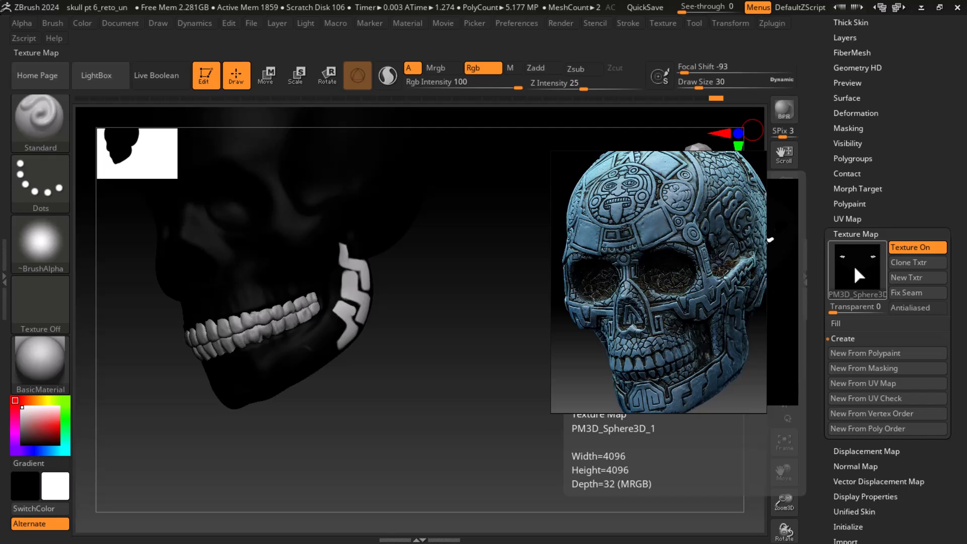
pyautogui.click(722, 161)
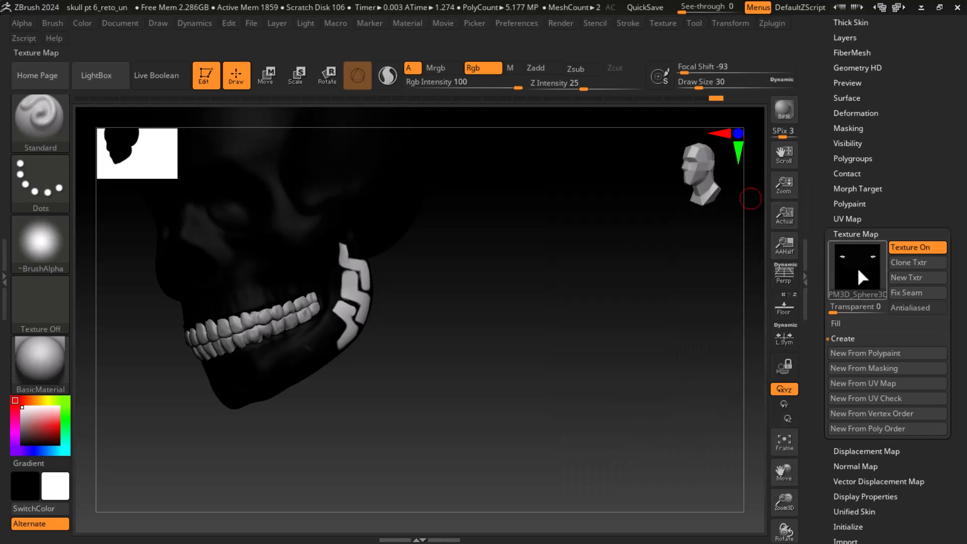
# Step: Preview the skull's generated texture map, view the painted jaw shapes up close, and turn the texture off
pyautogui.moveTo(857, 267)
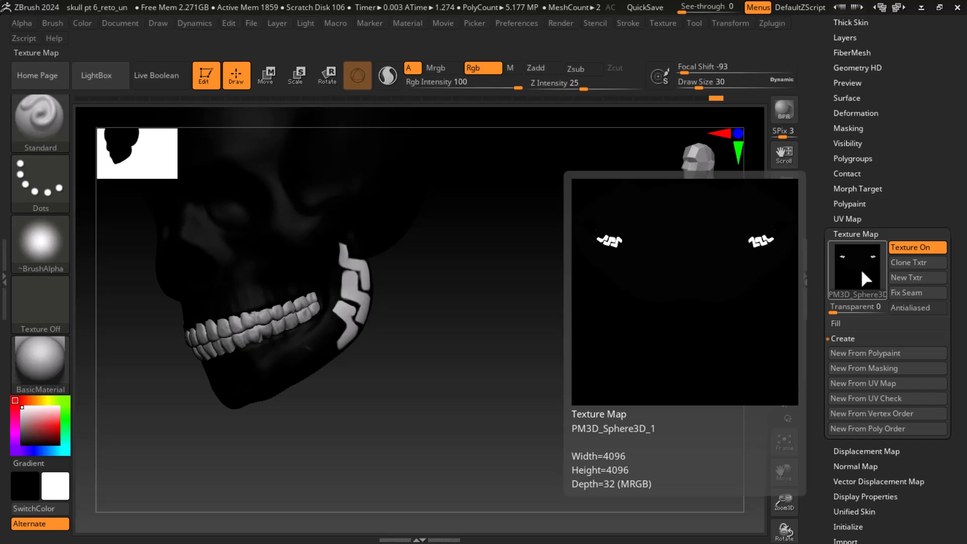
pyautogui.moveTo(444, 405); pyautogui.dragTo(570, 413)
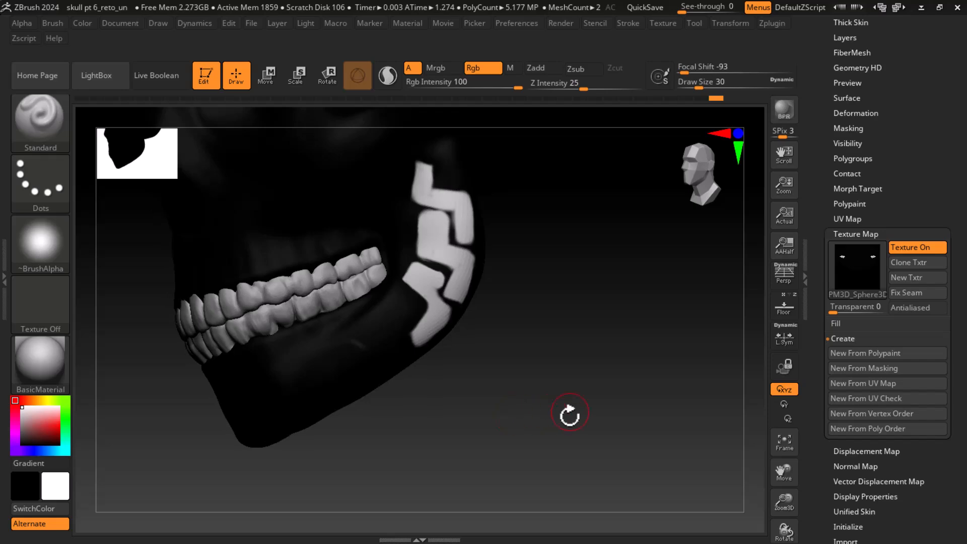
pyautogui.click(869, 270)
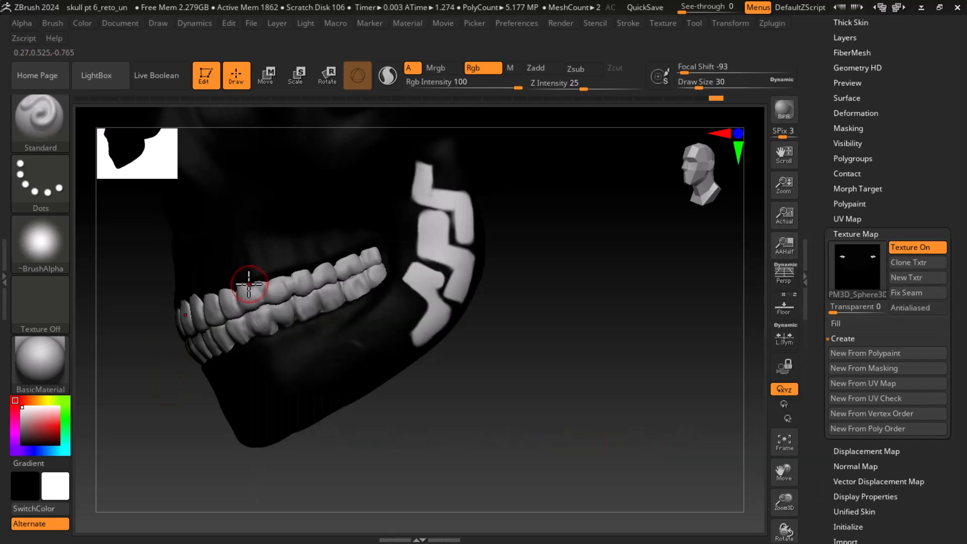
pyautogui.click(852, 265)
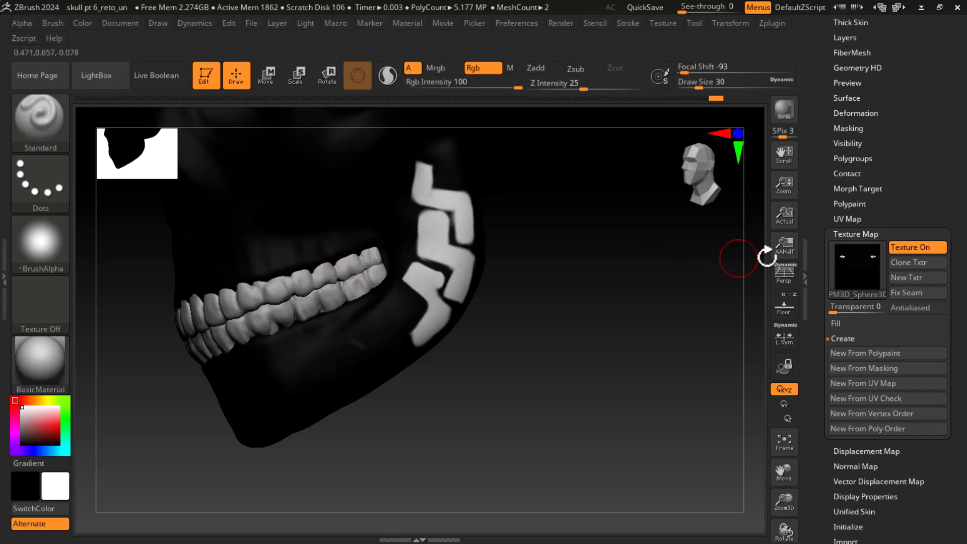
pyautogui.click(855, 267)
pyautogui.click(322, 266)
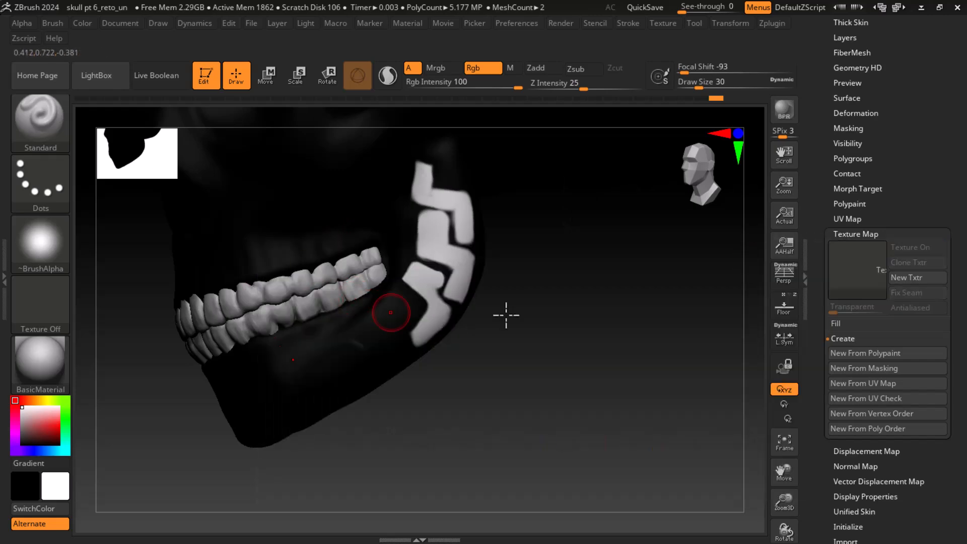
# Step: Generate the texture map from the skull's polypaint again and switch the texture back off
pyautogui.click(850, 282)
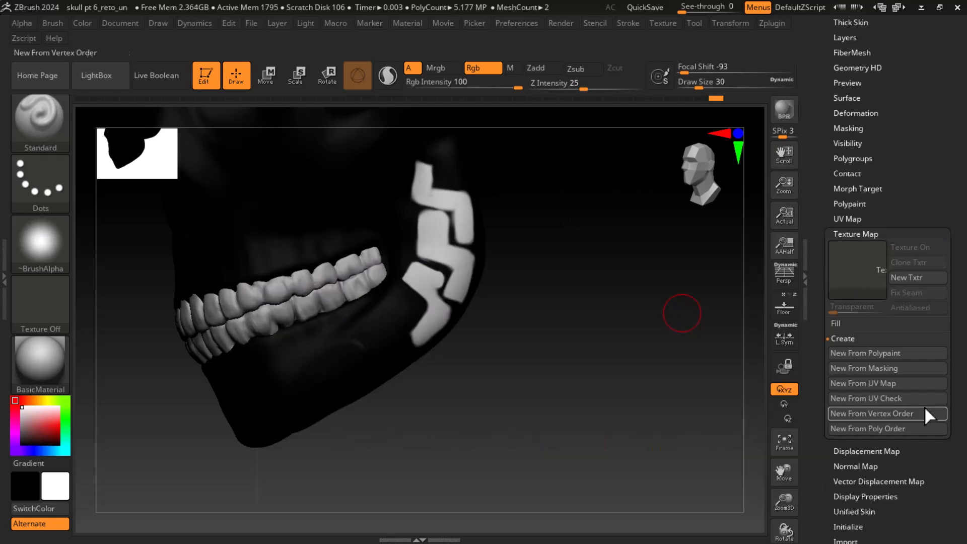
pyautogui.click(893, 356)
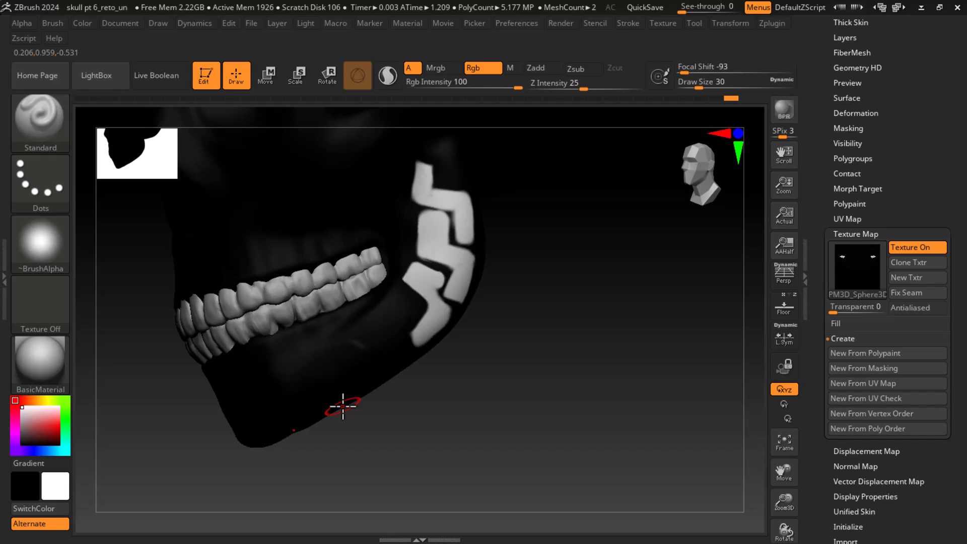
pyautogui.click(871, 260)
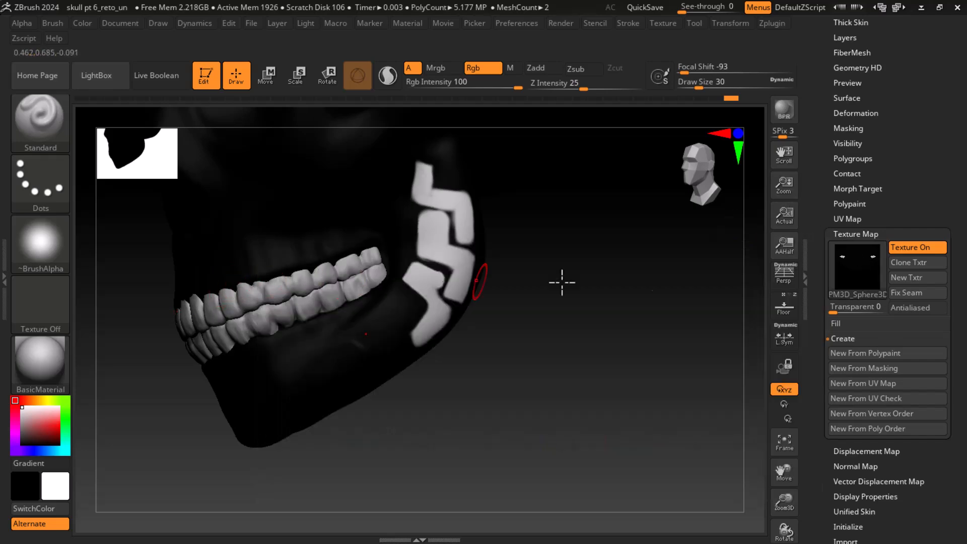
pyautogui.click(844, 268)
pyautogui.click(303, 276)
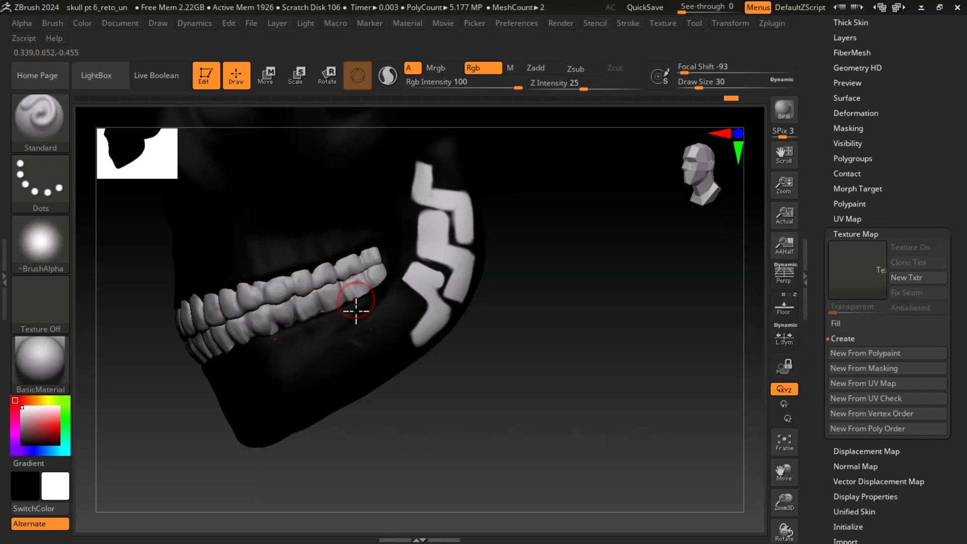
# Step: Paint a fourth white ornamental shape on the lower jaw, on the tooth side of the third shape
pyautogui.moveTo(384, 318)
pyautogui.mouseDown()
pyautogui.moveTo(392, 309)
pyautogui.moveTo(391, 329)
pyautogui.moveTo(397, 310)
pyautogui.mouseUp()
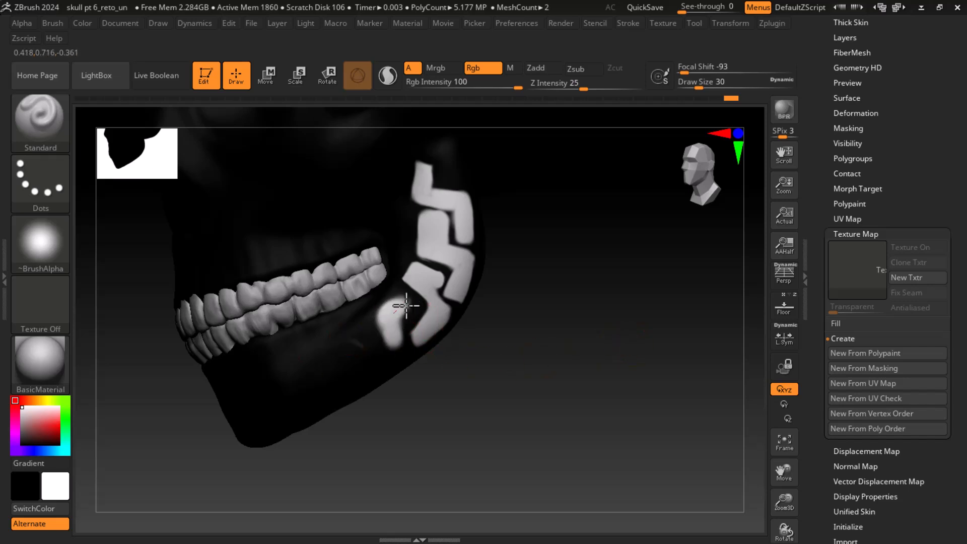
pyautogui.moveTo(384, 357); pyautogui.dragTo(382, 354)
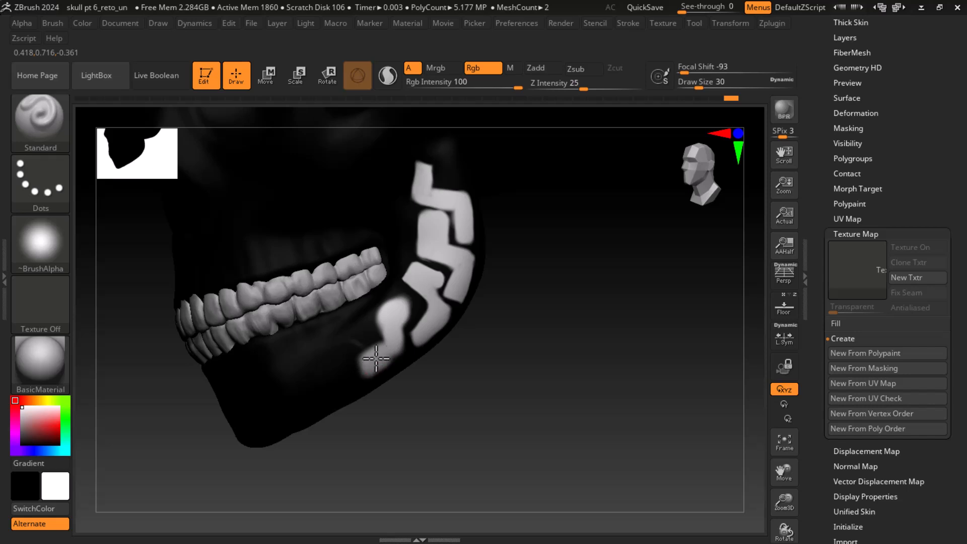
pyautogui.moveTo(379, 314)
pyautogui.mouseDown()
pyautogui.moveTo(395, 332)
pyautogui.moveTo(384, 356)
pyautogui.moveTo(344, 360)
pyautogui.moveTo(390, 345)
pyautogui.mouseUp()
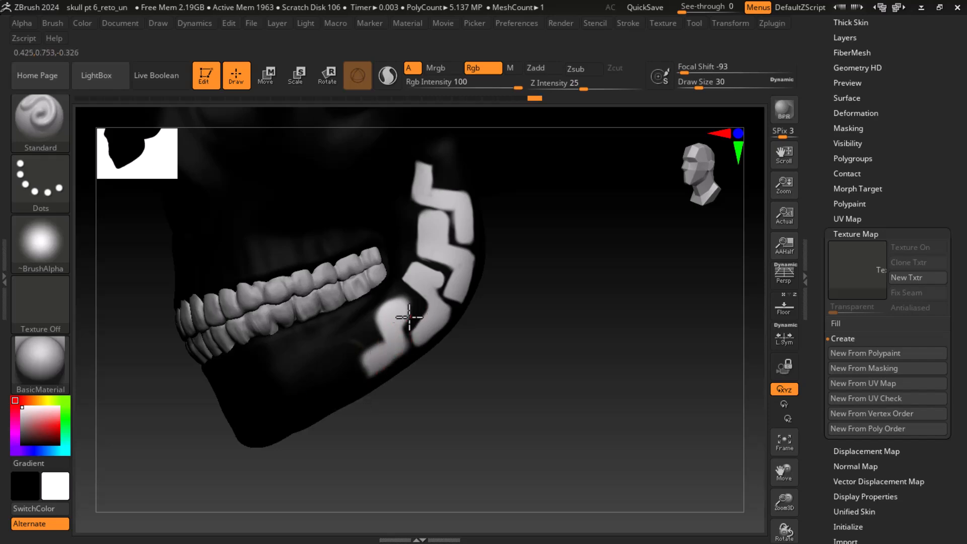
pyautogui.hotkey('alt', 'Tab')
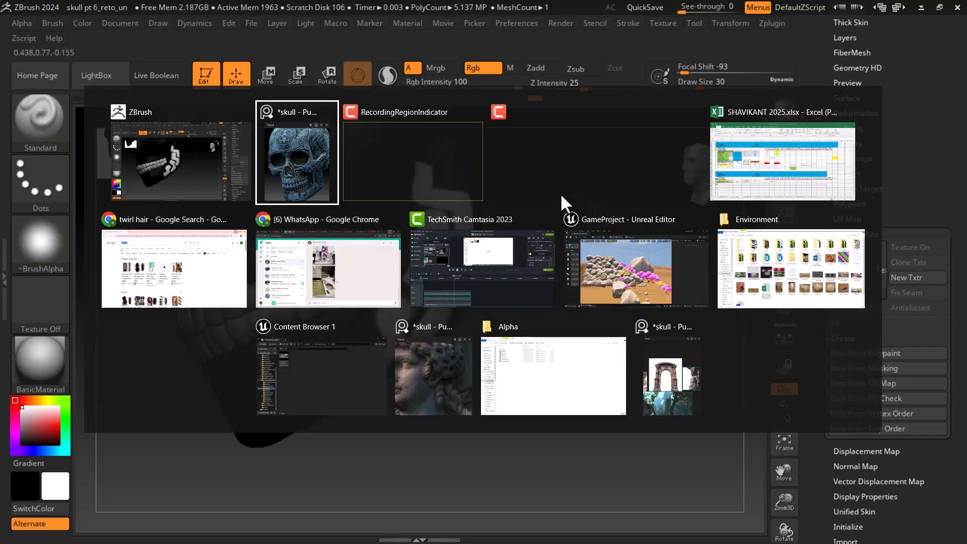
pyautogui.press('Escape')
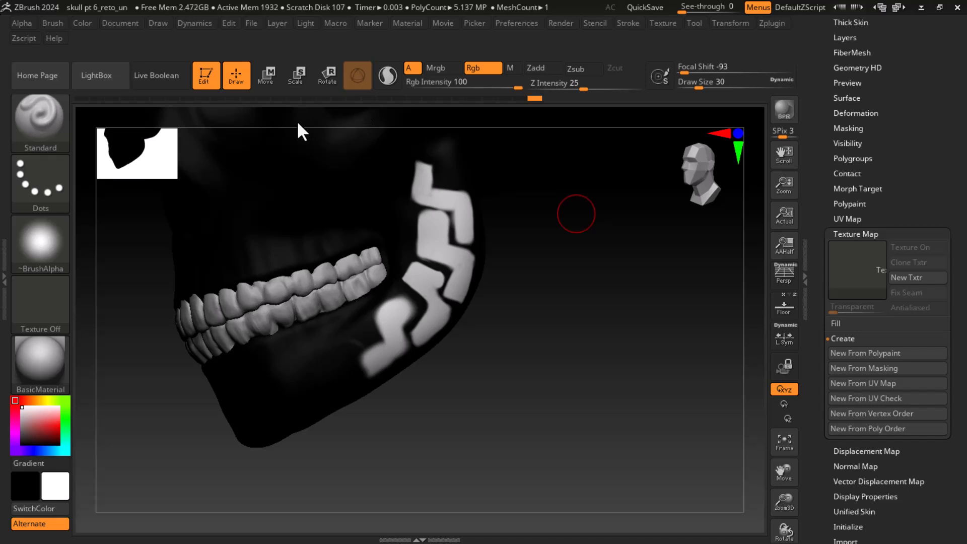
# Step: Create a new texture map for the skull from the updated polypaint
pyautogui.click(884, 354)
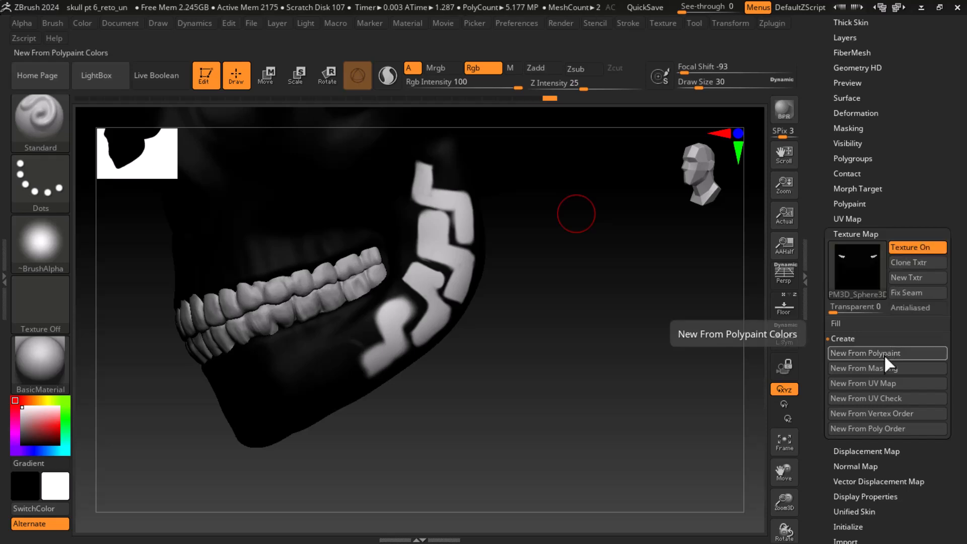
pyautogui.click(862, 274)
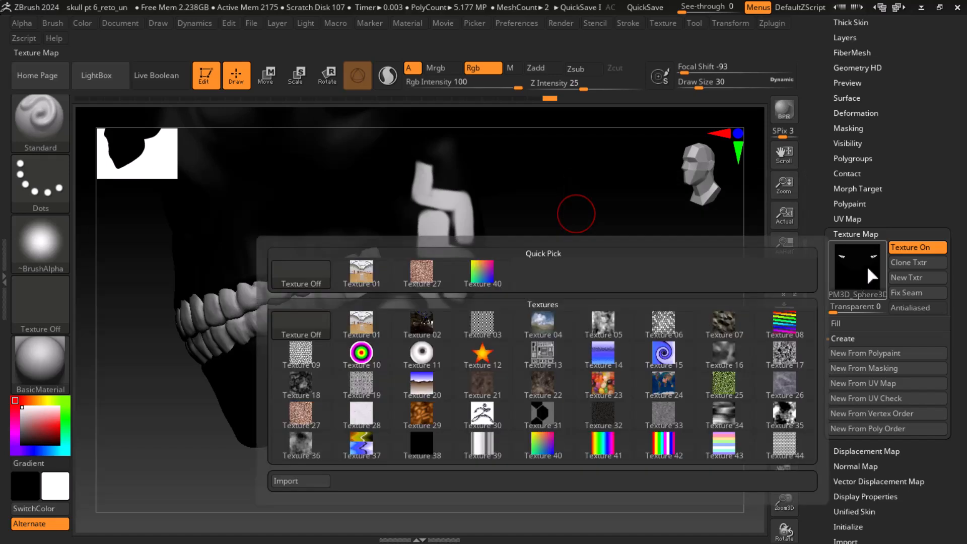
pyautogui.click(850, 269)
pyautogui.moveTo(844, 271)
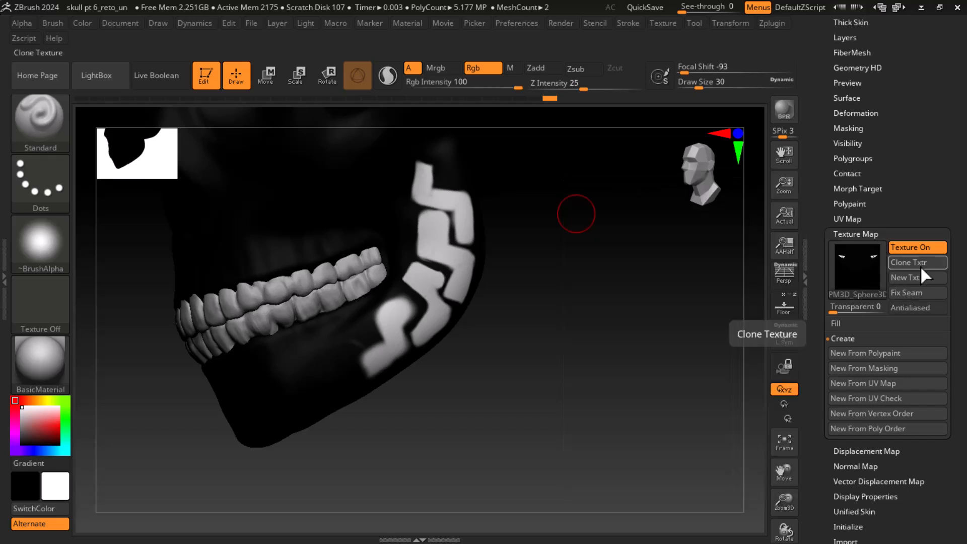
# Step: Clone the skull's texture map into the current texture and check its preview
pyautogui.click(920, 267)
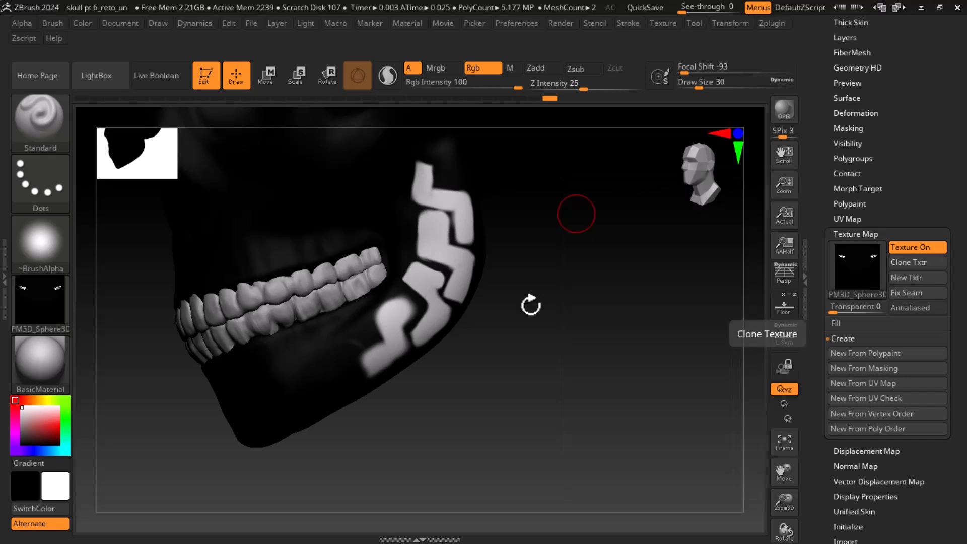
pyautogui.moveTo(38, 317)
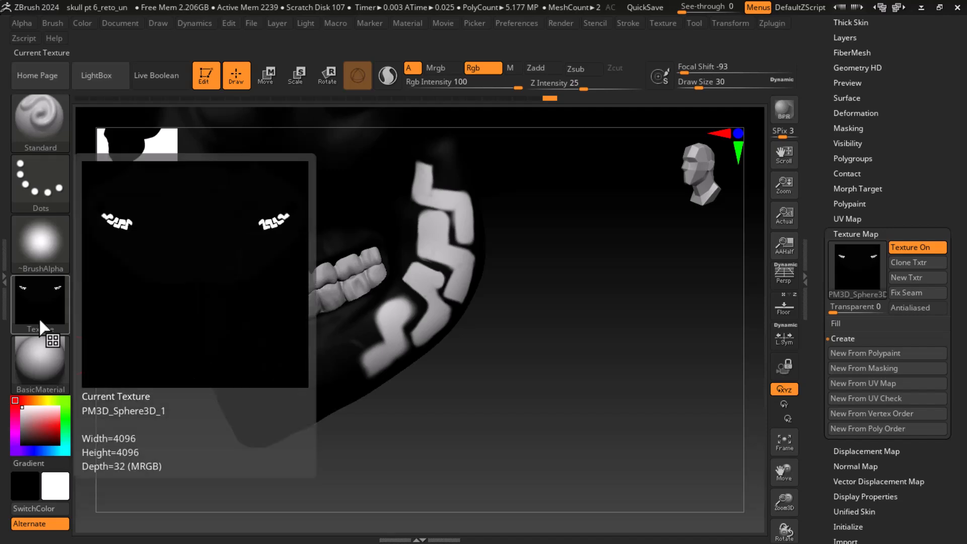
pyautogui.click(38, 317)
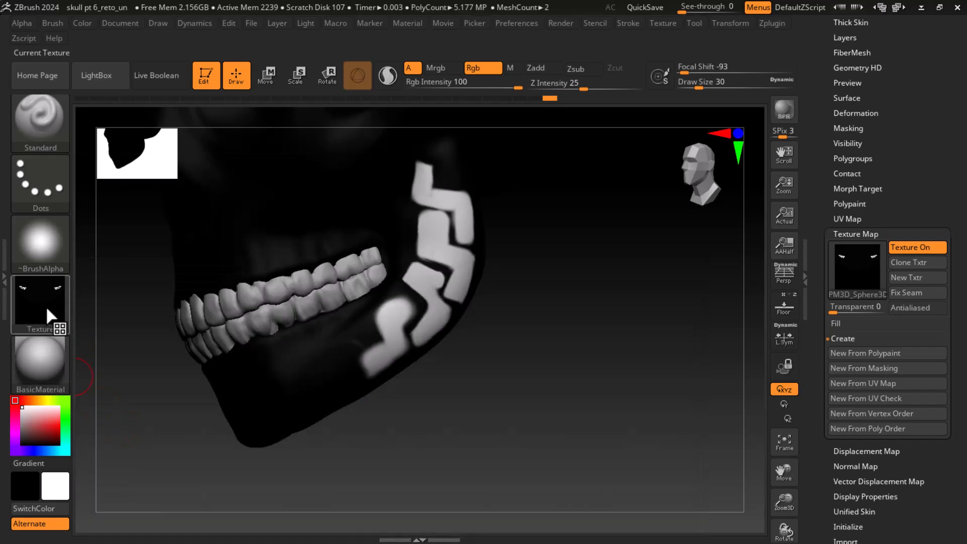
pyautogui.click(850, 275)
# Step: Start exporting the cloned texture and set the destination folder to G:\Enivironment THINK TANK\LOST CIVILIZATION\Skull\Alpha
pyautogui.click(41, 299)
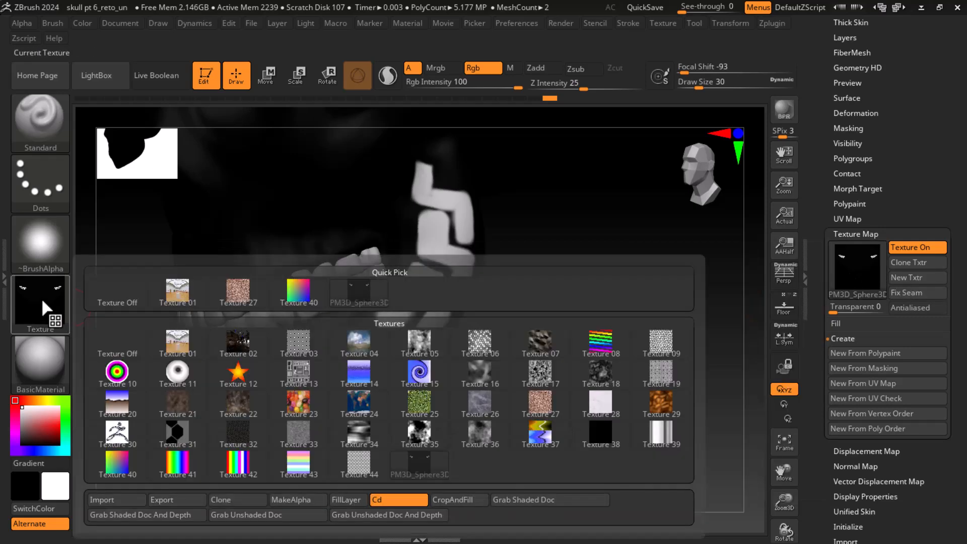
pyautogui.click(178, 498)
pyautogui.press('super')
pyautogui.moveTo(260, 531)
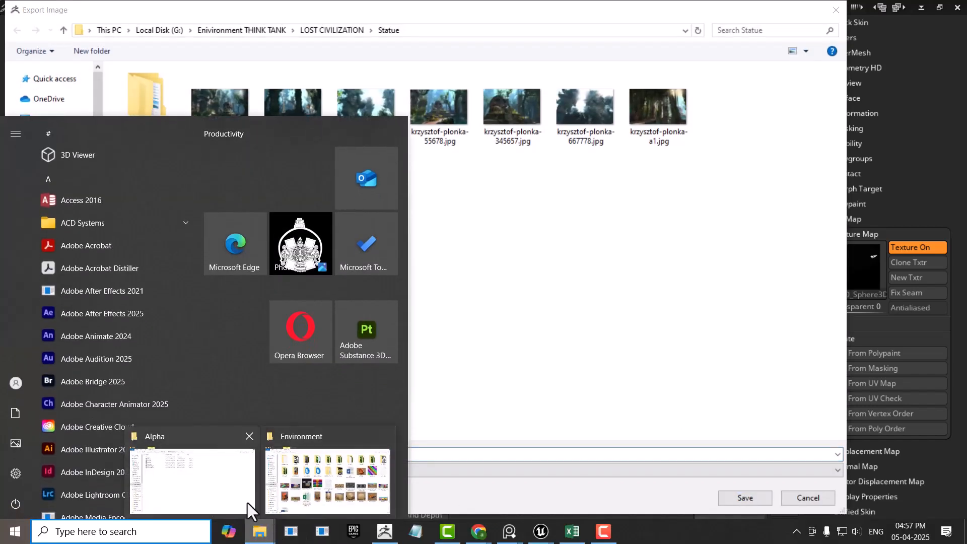
pyautogui.click(244, 500)
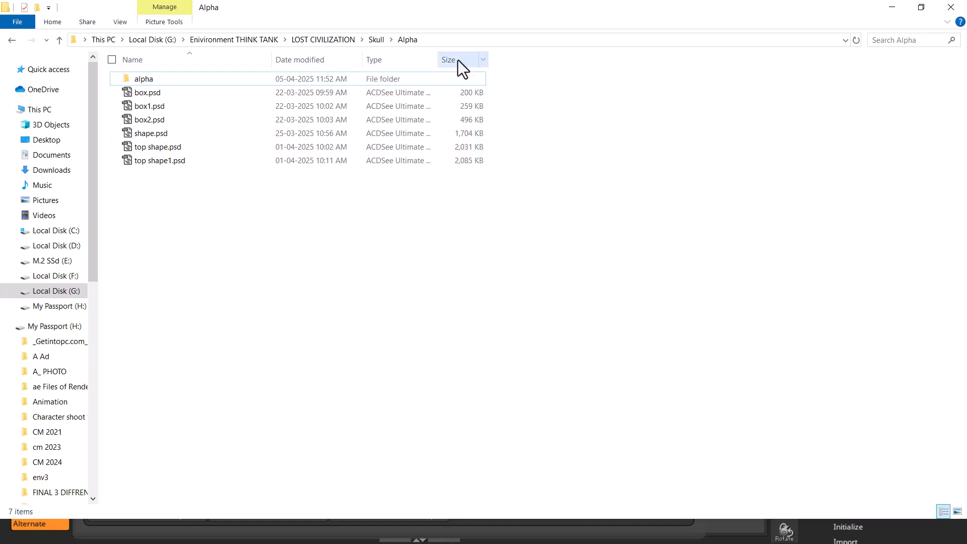
pyautogui.click(451, 41)
pyautogui.hotkey('alt', 'Tab')
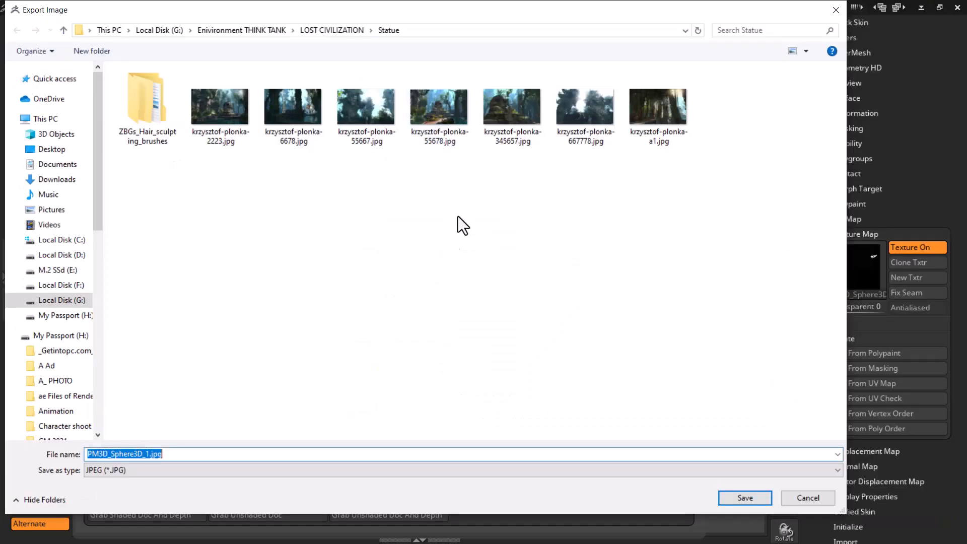
pyautogui.write('G:\\Enivironment THINK TANK\\LOST CIVILIZATION\\Skull\\Alpha')
pyautogui.press('Return')
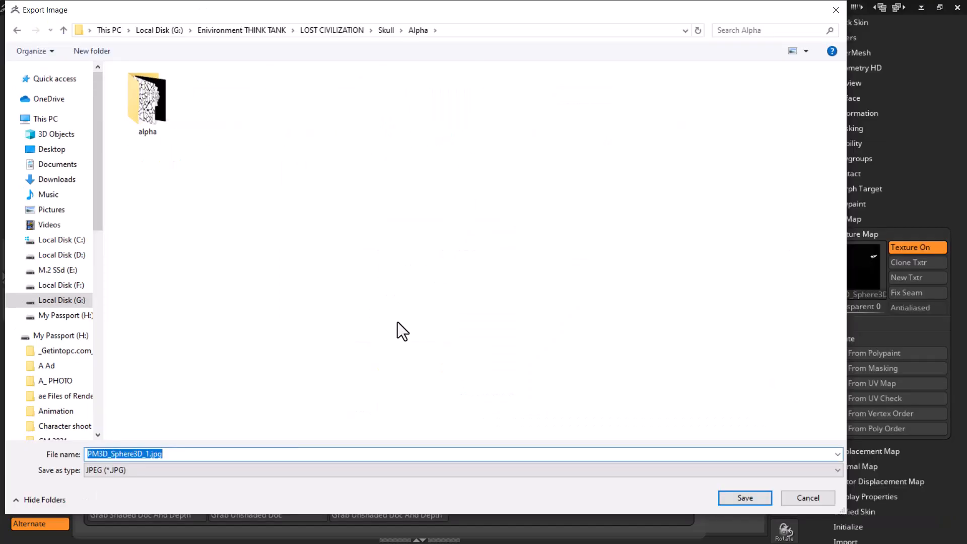
# Step: Export the texture as a Photoshop PSD file named SKULL ALPHA FROM ZBRUSH
pyautogui.write('SKULL')
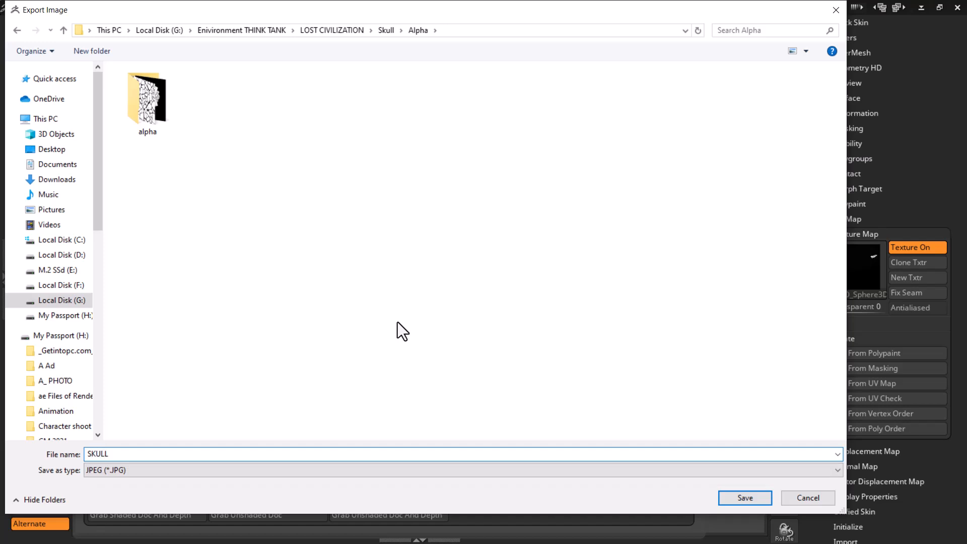
pyautogui.write(' ALPHA')
pyautogui.click(155, 470)
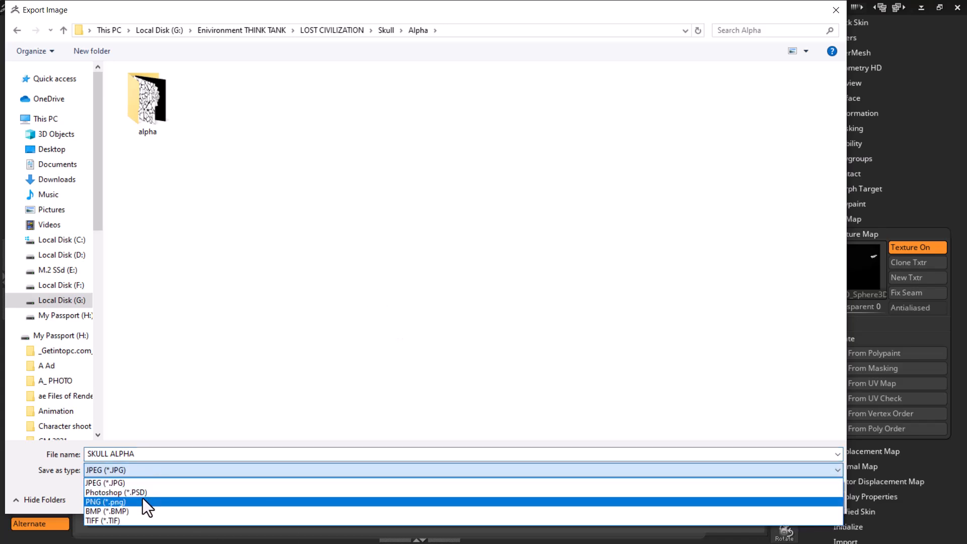
pyautogui.click(145, 492)
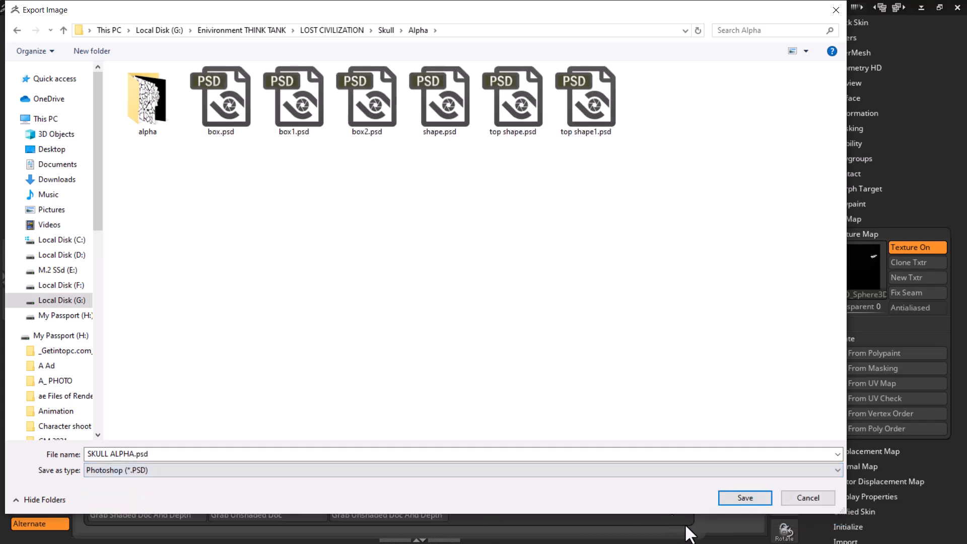
pyautogui.doubleClick(131, 454)
pyautogui.click(132, 454)
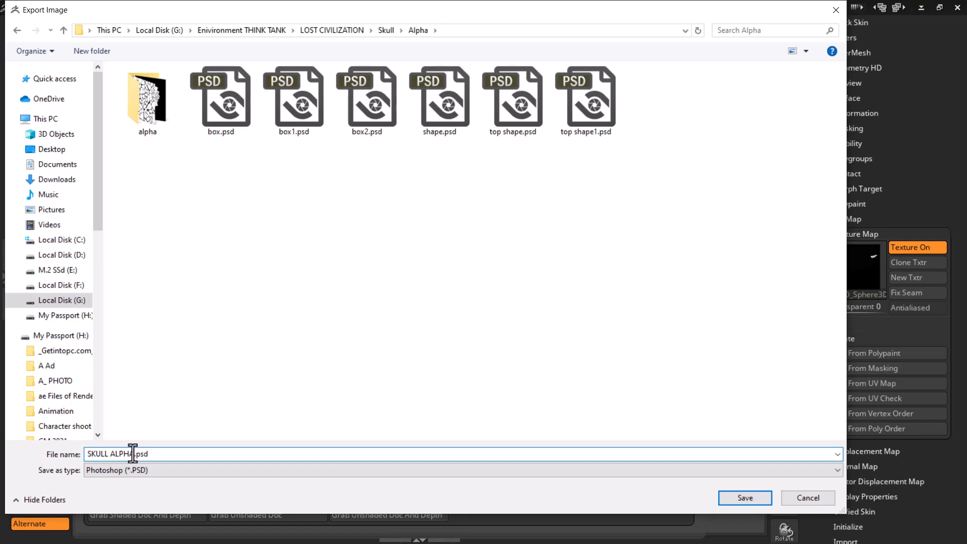
pyautogui.write('FROM ZBRUSH')
pyautogui.press('Return')
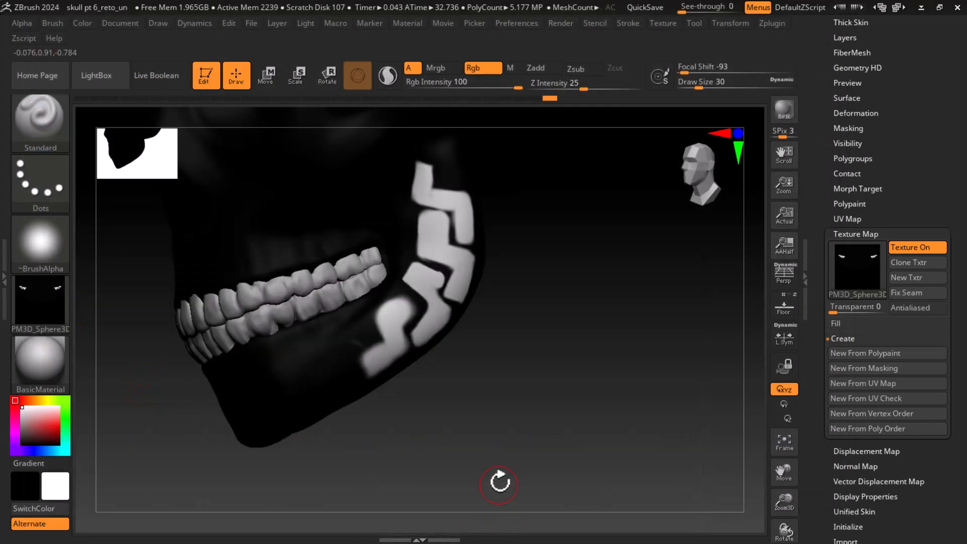
# Step: Switch to the Alpha folder in File Explorer and open SKULL ALPHA FROM ZBRUSH.psd to view the exported map
pyautogui.hotkey('alt', 'Tab')
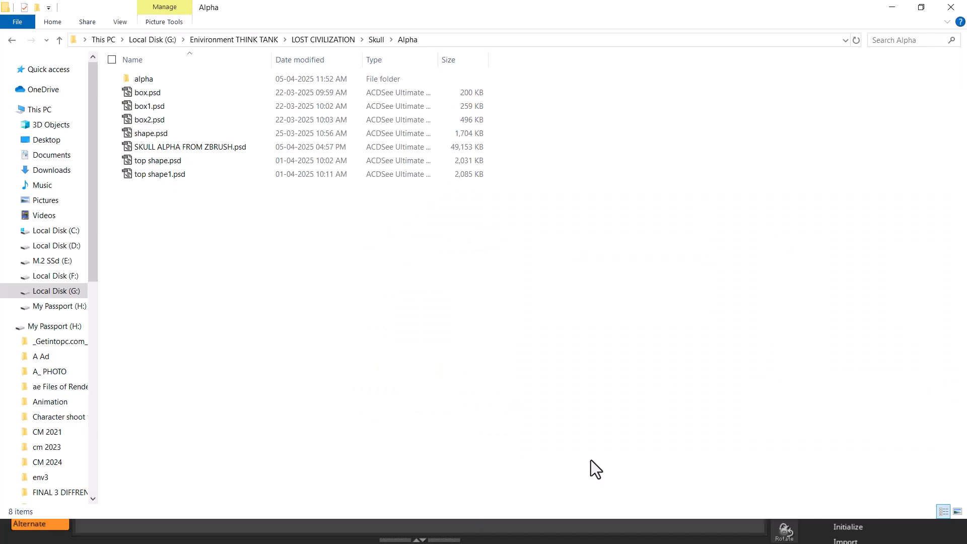
pyautogui.press('super')
pyautogui.hotkey('alt', 'Tab')
pyautogui.press('super+r')
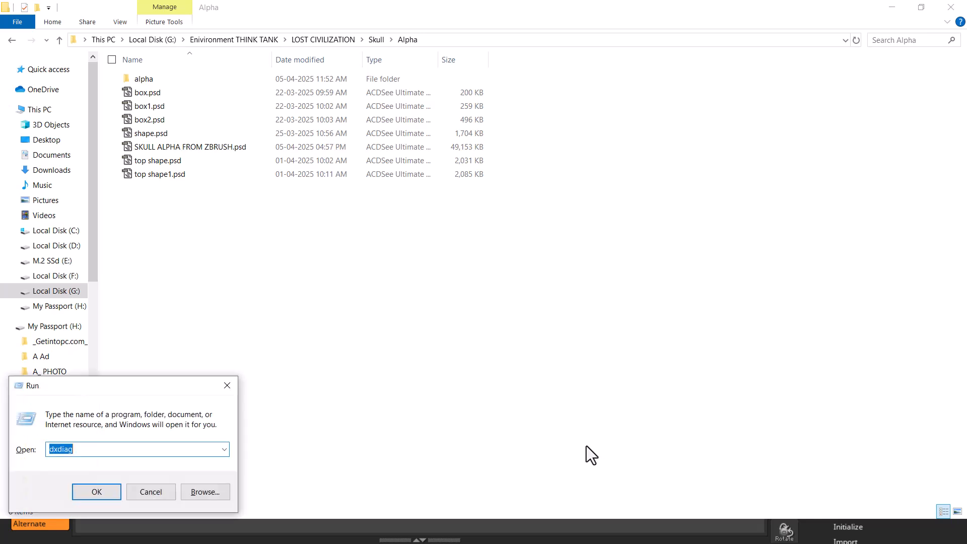
pyautogui.rightClick(343, 261)
pyautogui.click(191, 152)
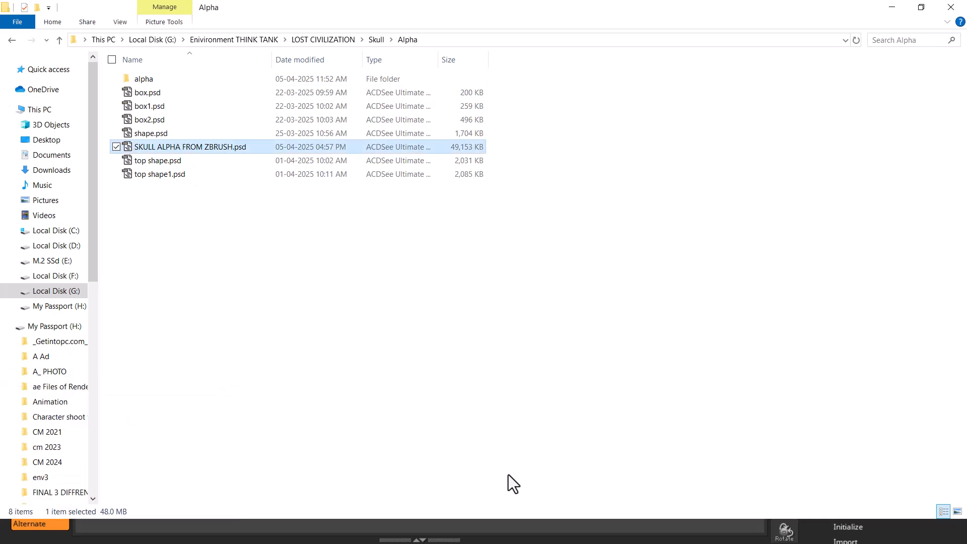
pyautogui.press('super')
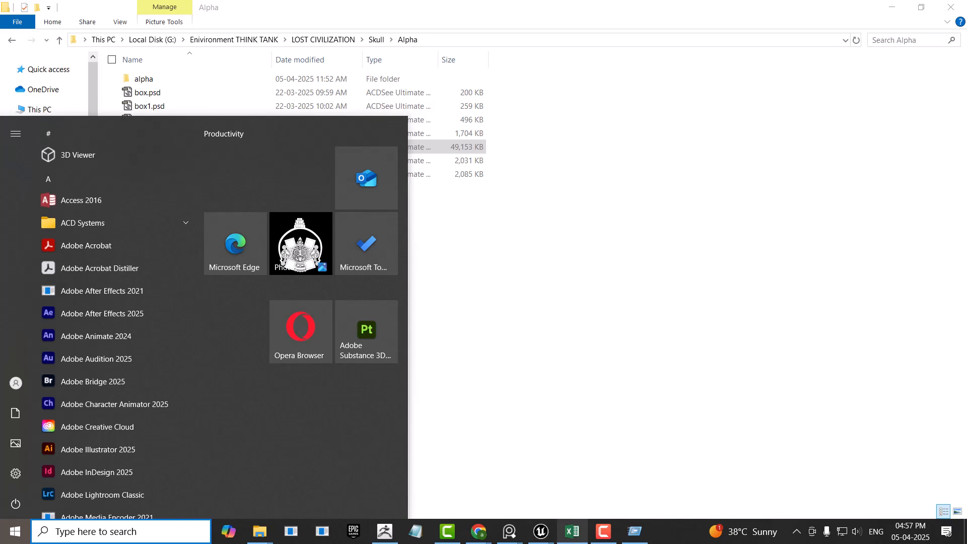
pyautogui.click(697, 307)
pyautogui.doubleClick(185, 150)
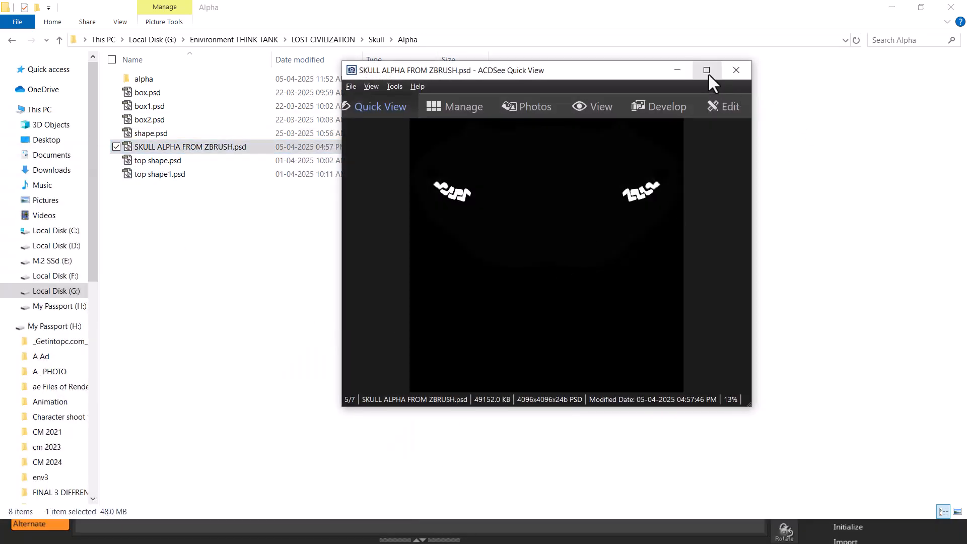
# Step: Inspect the exported SKULL ALPHA FROM ZBRUSH.psd at full window size, close it and return to the skull in ZBrush
pyautogui.click(707, 71)
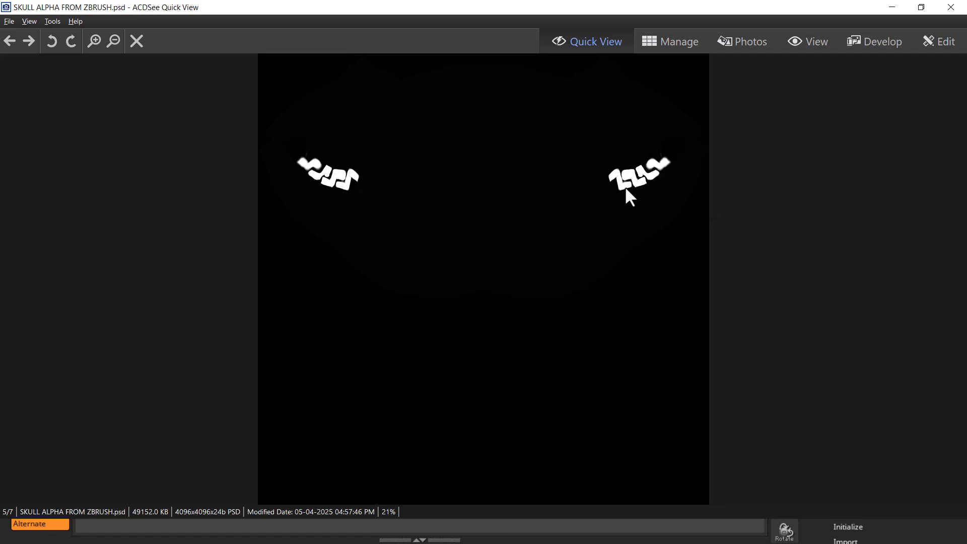
pyautogui.click(950, 7)
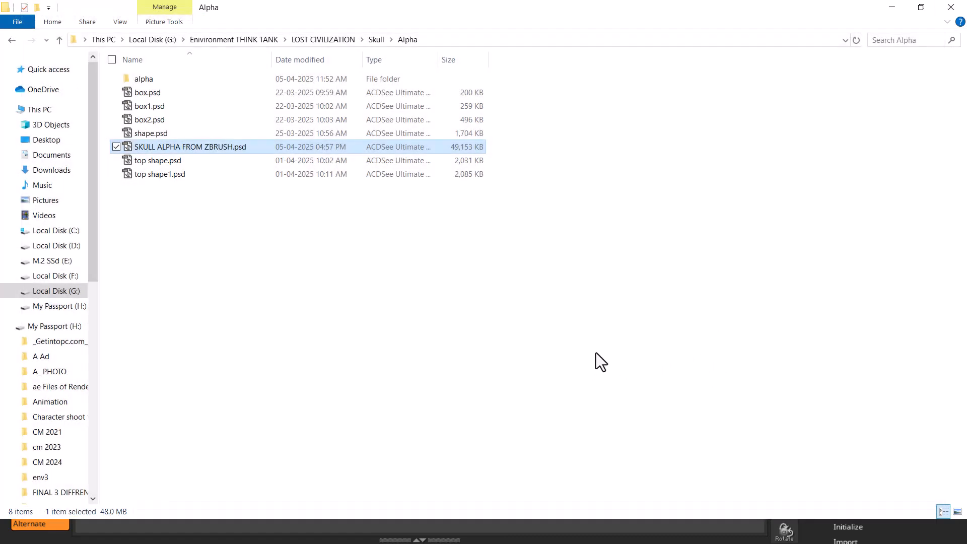
pyautogui.click(887, 9)
pyautogui.moveTo(587, 398); pyautogui.dragTo(616, 403)
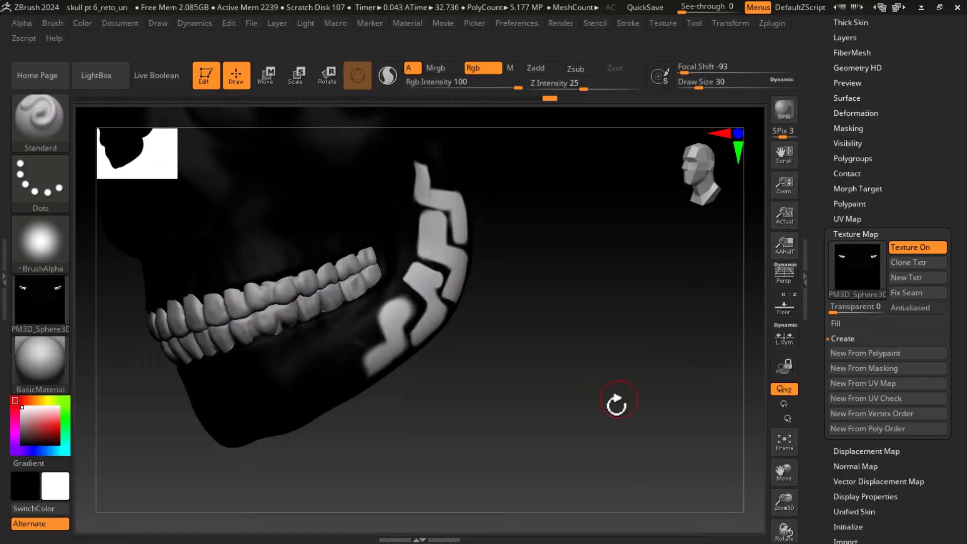
# Step: Start saving a copy of the project in the Skull folder and name it skull pt 6_reto_UN ALPHA.zpr
pyautogui.click(252, 22)
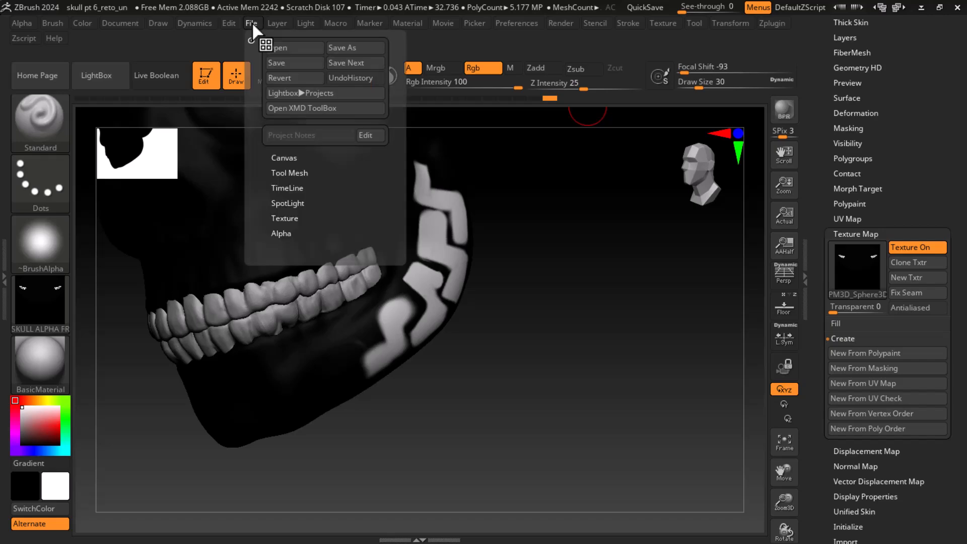
pyautogui.click(367, 47)
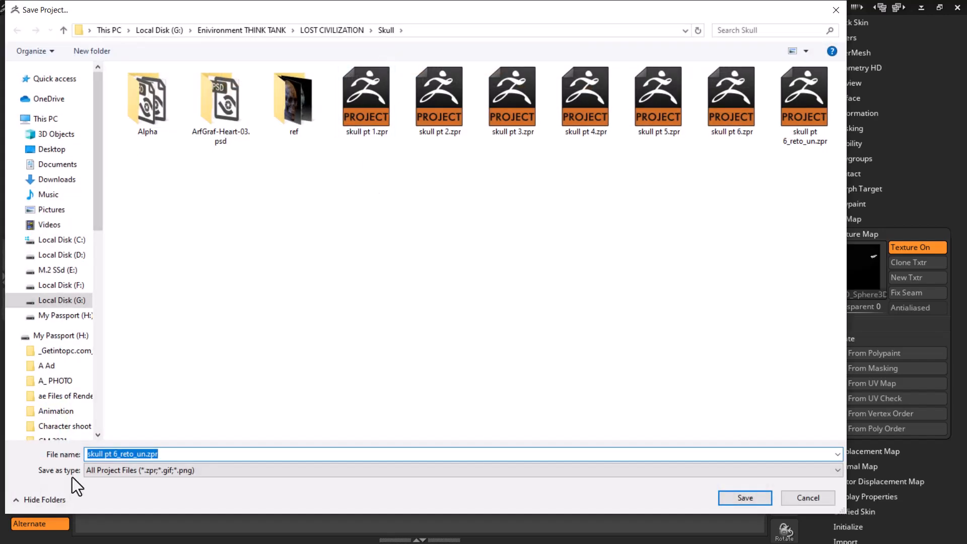
pyautogui.click(151, 454)
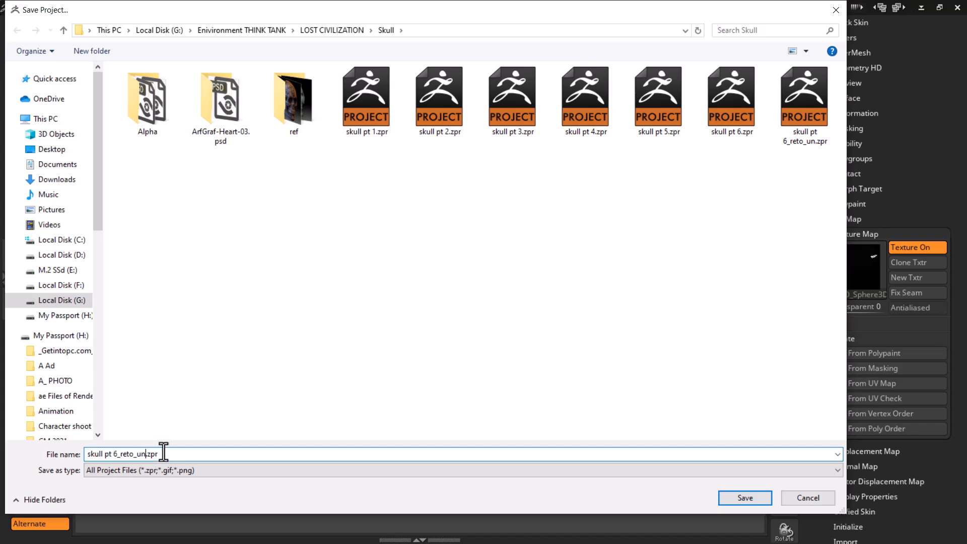
pyautogui.press('BackSpace')
pyautogui.press('BackSpace')
pyautogui.write('UN ALPHA')
pyautogui.hotkey('alt', 'Tab')
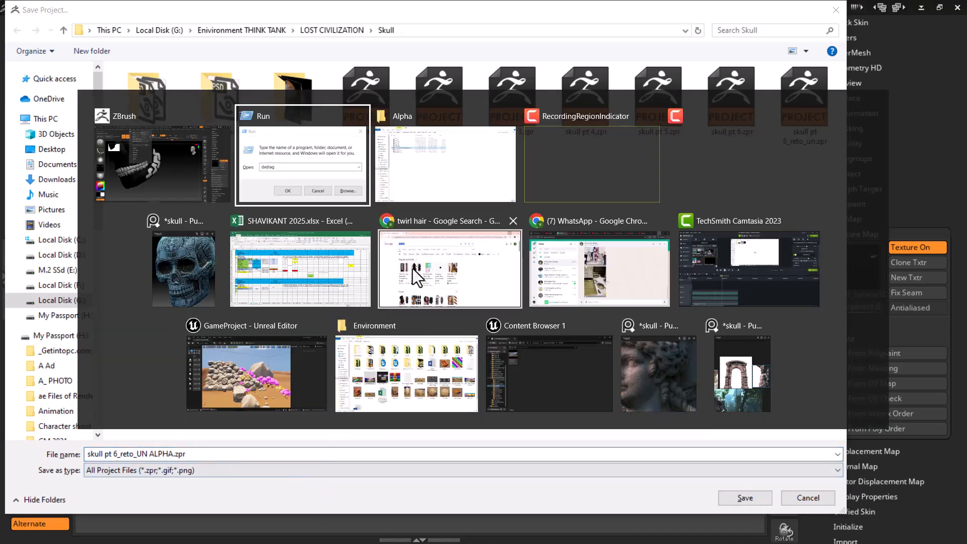
pyautogui.click(686, 133)
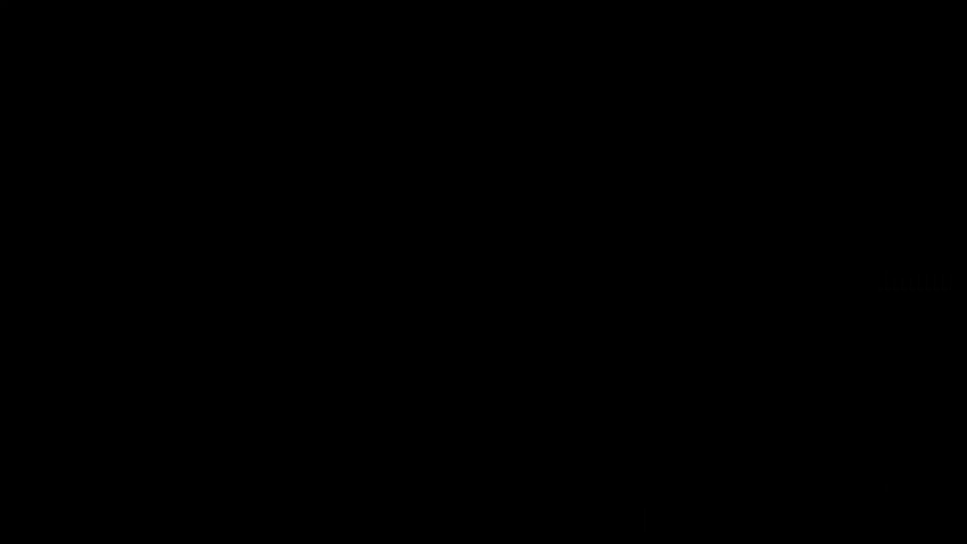
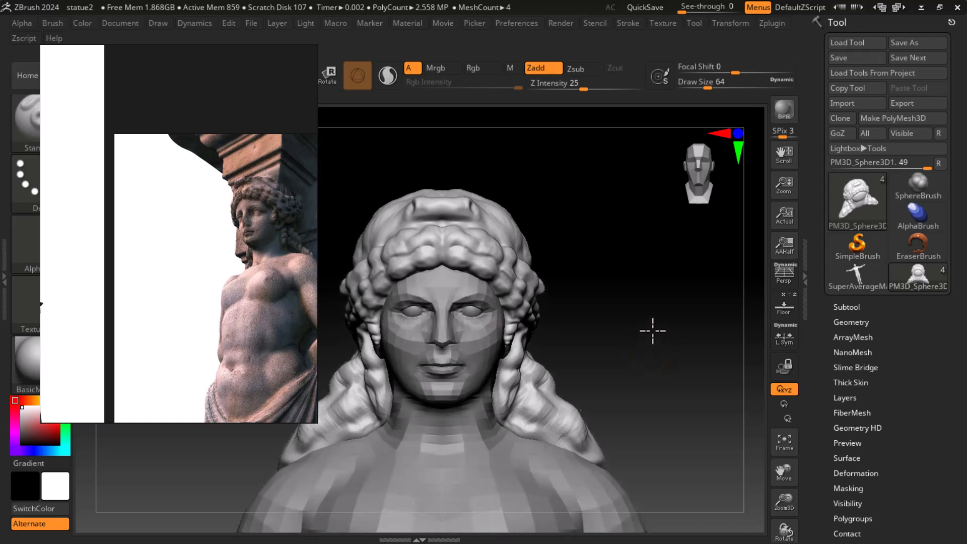
# Step: Examine the sculpted statue bust from several angles and browse the reference board's arch, skull and carved figure images
pyautogui.moveTo(216, 266)
pyautogui.mouseDown()
pyautogui.moveTo(243, 285)
pyautogui.moveTo(210, 284)
pyautogui.moveTo(213, 295)
pyautogui.moveTo(225, 273)
pyautogui.mouseUp()
pyautogui.moveTo(654, 276); pyautogui.dragTo(621, 283)
pyautogui.moveTo(681, 315); pyautogui.dragTo(704, 318)
pyautogui.moveTo(169, 298); pyautogui.dragTo(232, 268)
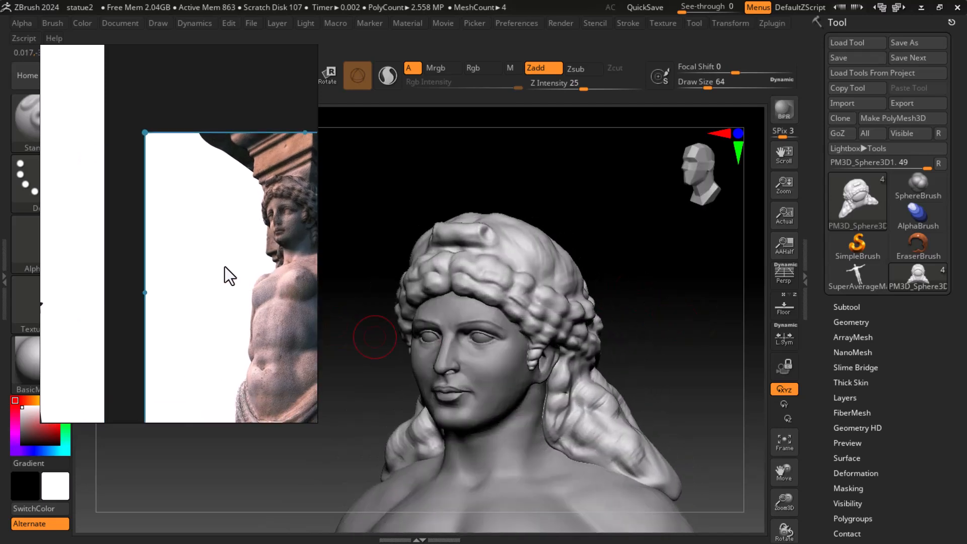
pyautogui.scroll(-3, 213, 274)
pyautogui.moveTo(96, 252); pyautogui.dragTo(261, 244, button='middle')
pyautogui.scroll(2, 237, 224)
pyautogui.scroll(-8, 169, 276)
pyautogui.moveTo(157, 298); pyautogui.dragTo(242, 186, button='middle')
pyautogui.scroll(6, 170, 274)
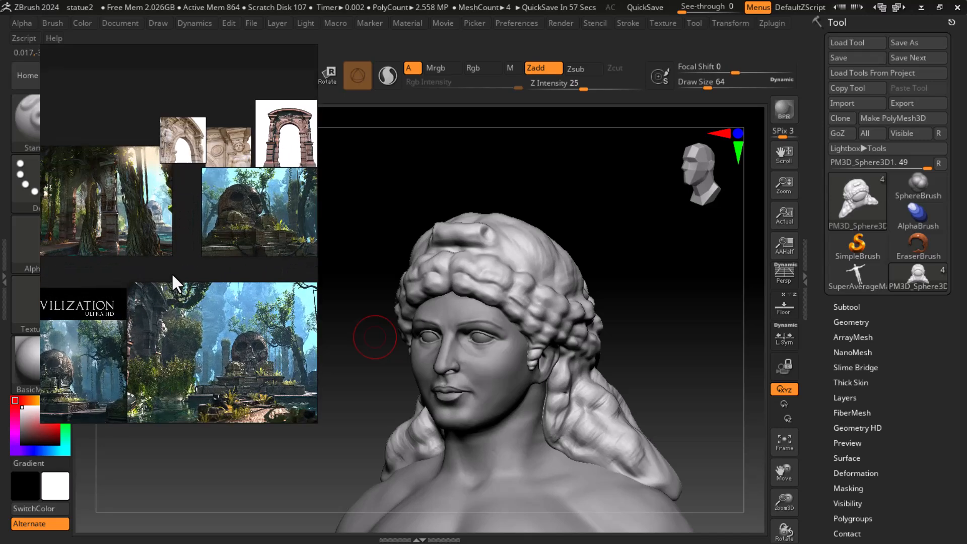
pyautogui.moveTo(133, 340); pyautogui.dragTo(204, 335, button='middle')
pyautogui.scroll(3, 203, 336)
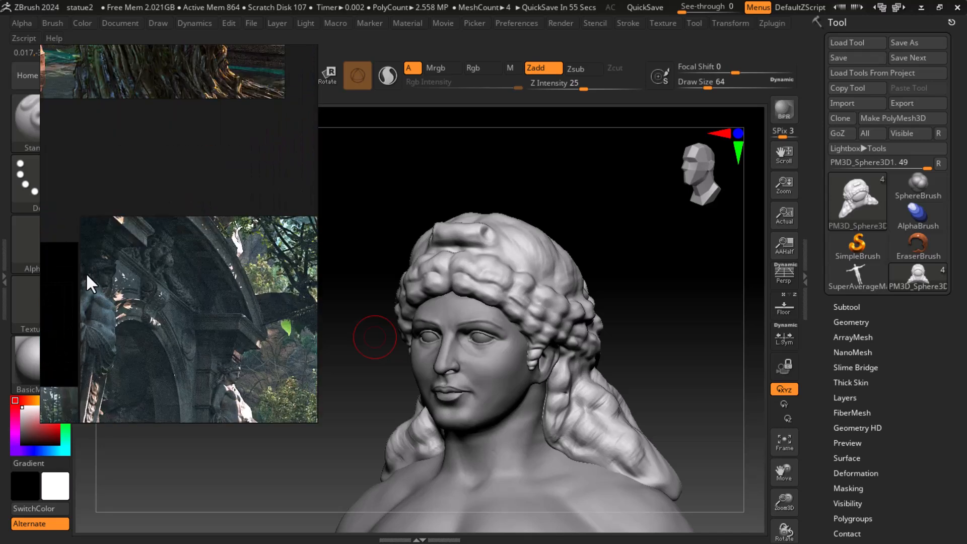
pyautogui.scroll(-7, 96, 282)
pyautogui.moveTo(143, 283); pyautogui.dragTo(89, 288, button='middle')
pyautogui.moveTo(177, 271); pyautogui.dragTo(195, 337, button='middle')
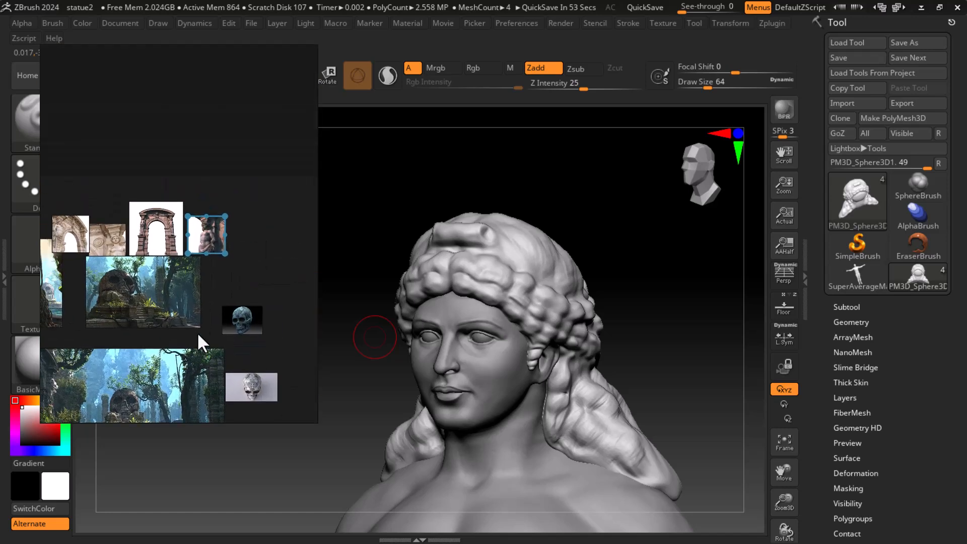
pyautogui.scroll(4, 190, 287)
pyautogui.moveTo(146, 249); pyautogui.dragTo(203, 312, button='middle')
pyautogui.scroll(2, 183, 288)
pyautogui.moveTo(274, 246); pyautogui.dragTo(263, 246)
# Step: Compare the bust's curls and long side hair with the twisted braids on the stone statue reference
pyautogui.press('super')
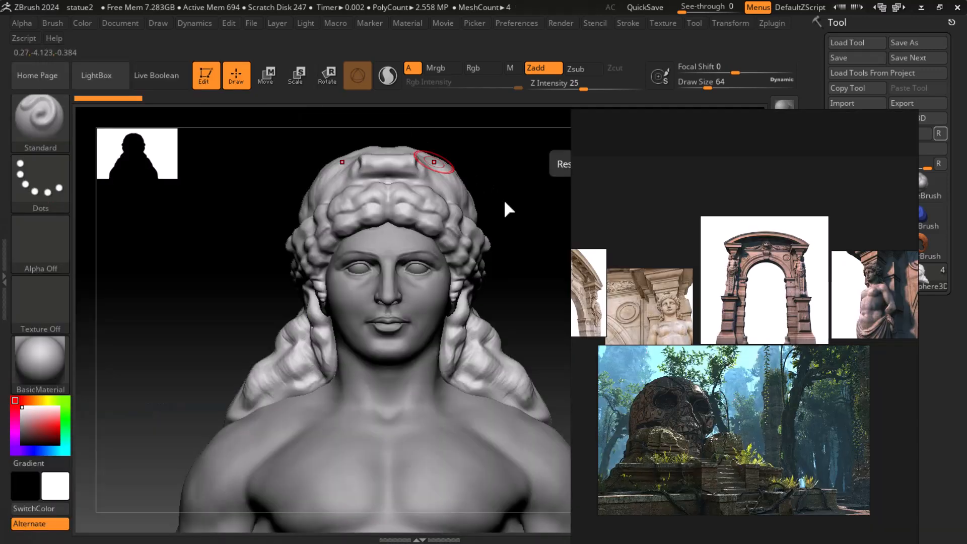
pyautogui.moveTo(511, 247); pyautogui.dragTo(566, 267)
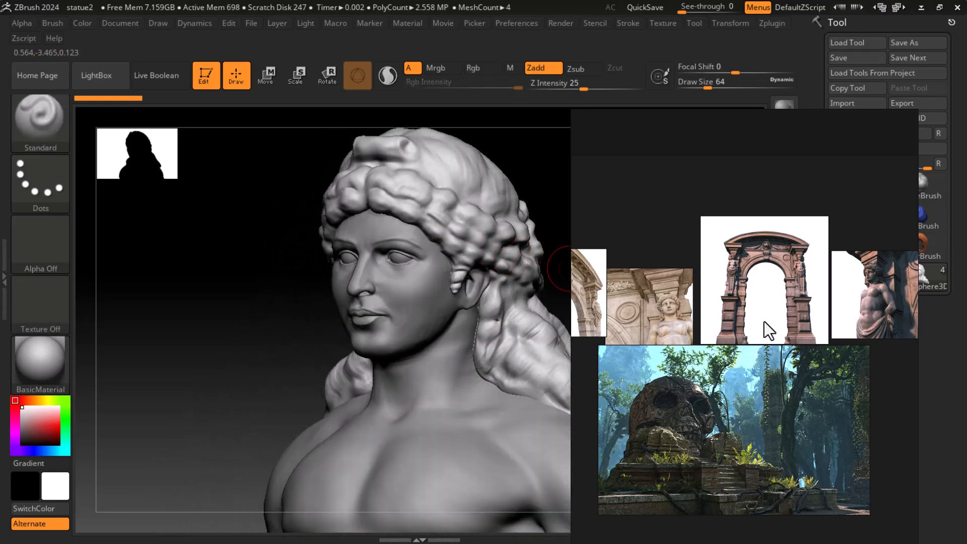
pyautogui.scroll(4, 835, 302)
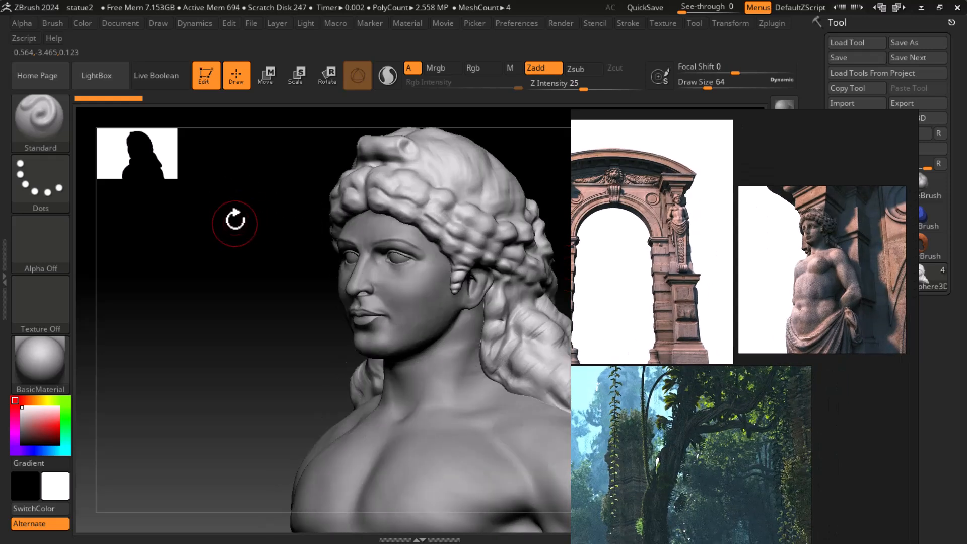
pyautogui.keyDown('alt'); pyautogui.moveTo(233, 220); pyautogui.dragTo(207, 268); pyautogui.keyUp('alt')
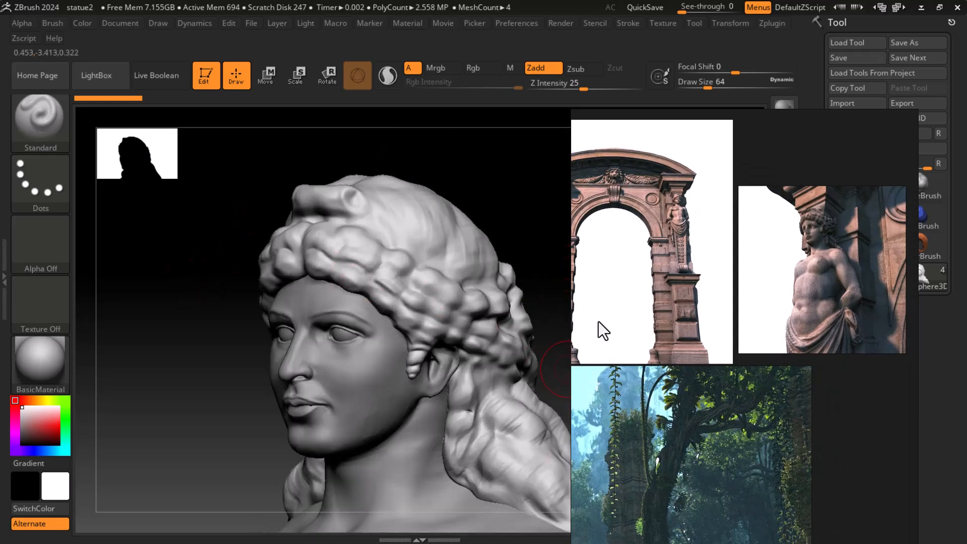
pyautogui.press('[')
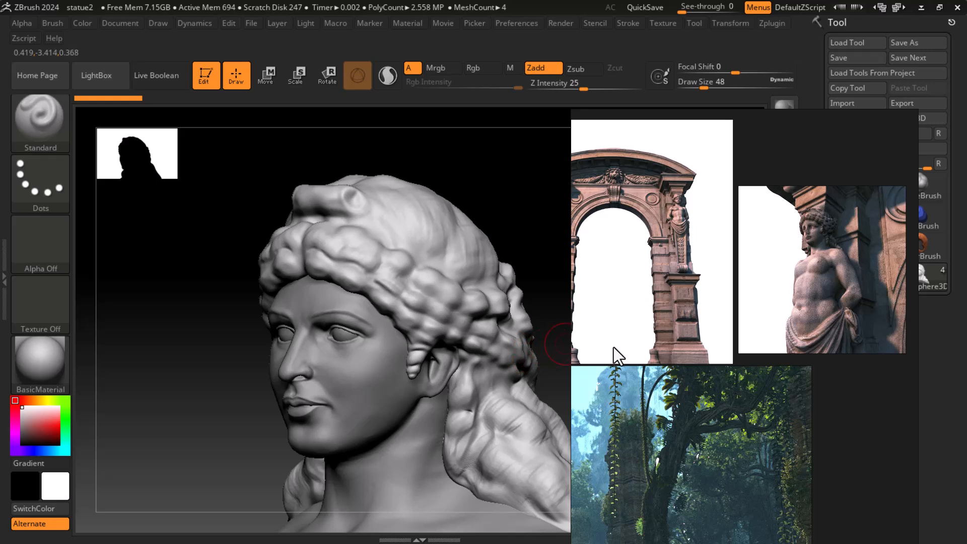
pyautogui.scroll(5, 821, 280)
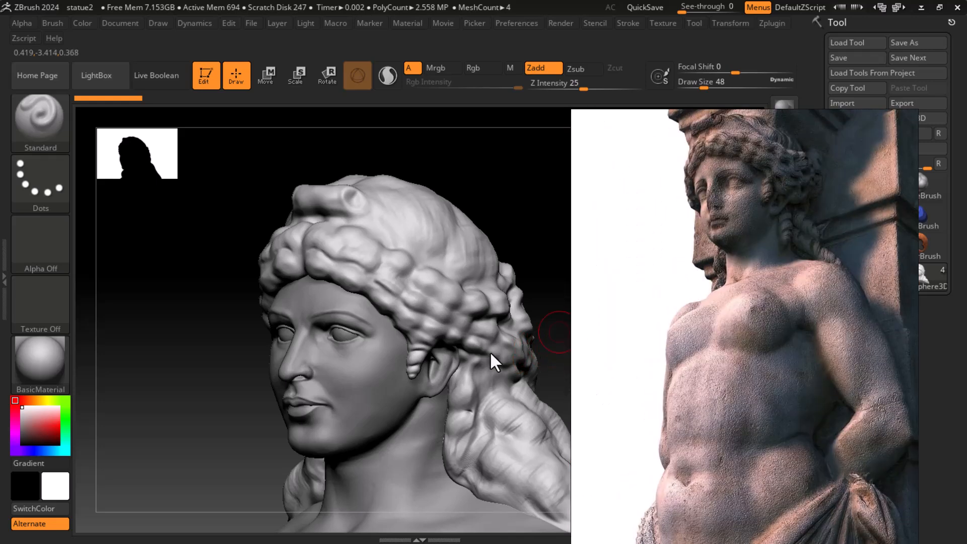
pyautogui.keyDown('alt'); pyautogui.moveTo(528, 209); pyautogui.dragTo(502, 180); pyautogui.keyUp('alt')
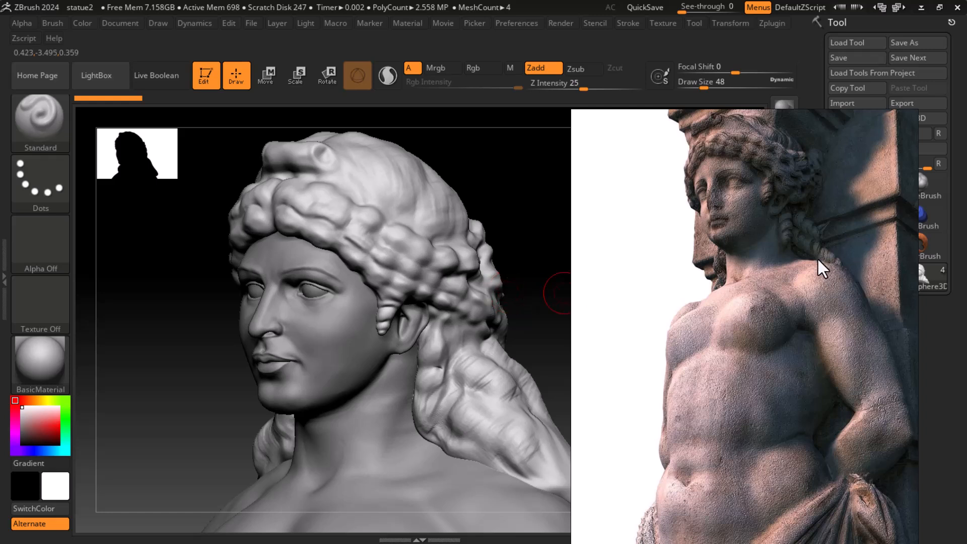
pyautogui.moveTo(514, 233)
pyautogui.keyDown('alt'); pyautogui.mouseDown()
pyautogui.moveTo(511, 212)
pyautogui.moveTo(517, 266)
pyautogui.mouseUp(); pyautogui.keyUp('alt')
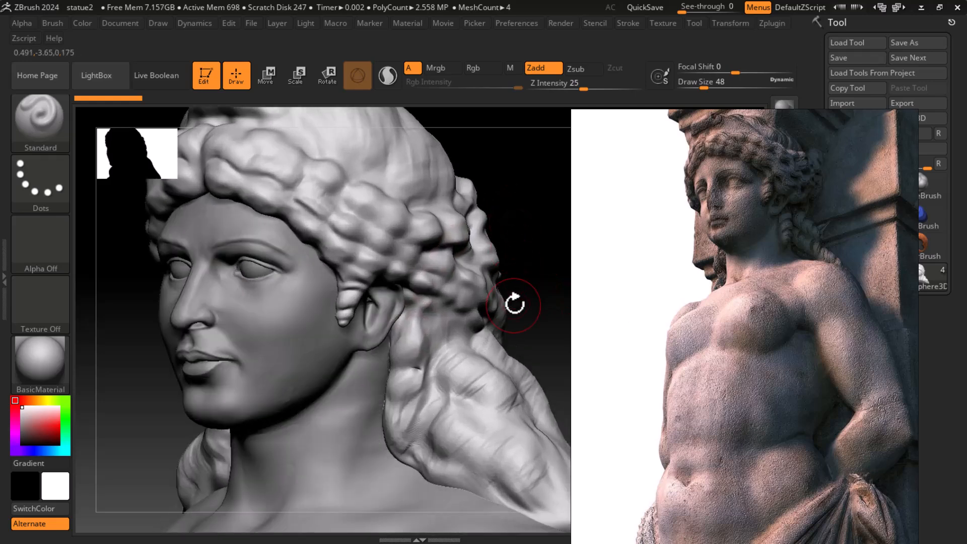
# Step: Search the computer for Maya and launch Maya 2023
pyautogui.press('super')
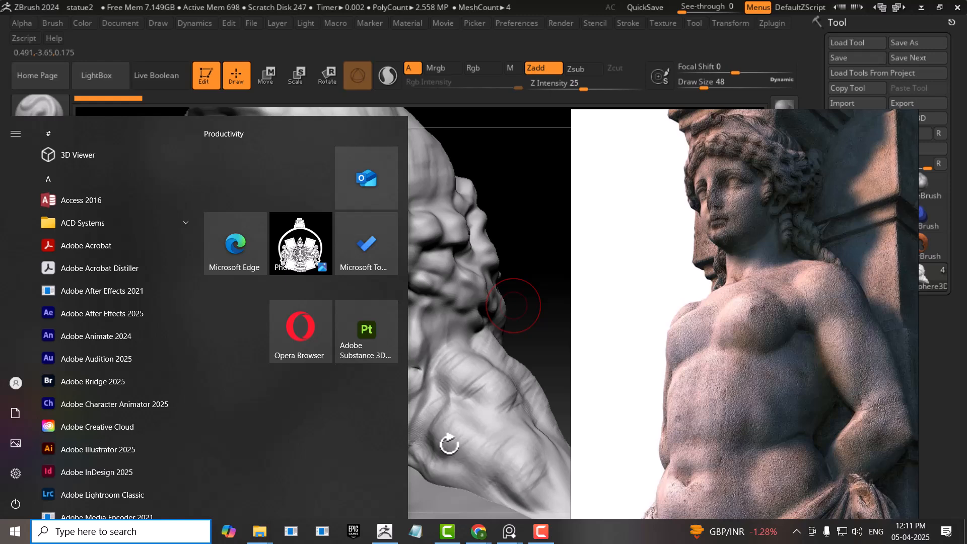
pyautogui.press('Escape')
pyautogui.press('F1')
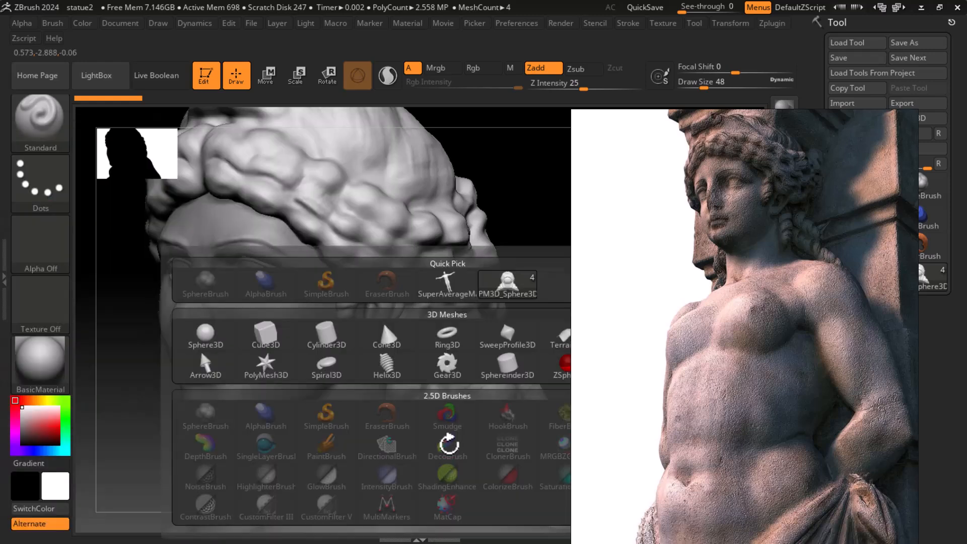
pyautogui.press('super')
pyautogui.write('maya')
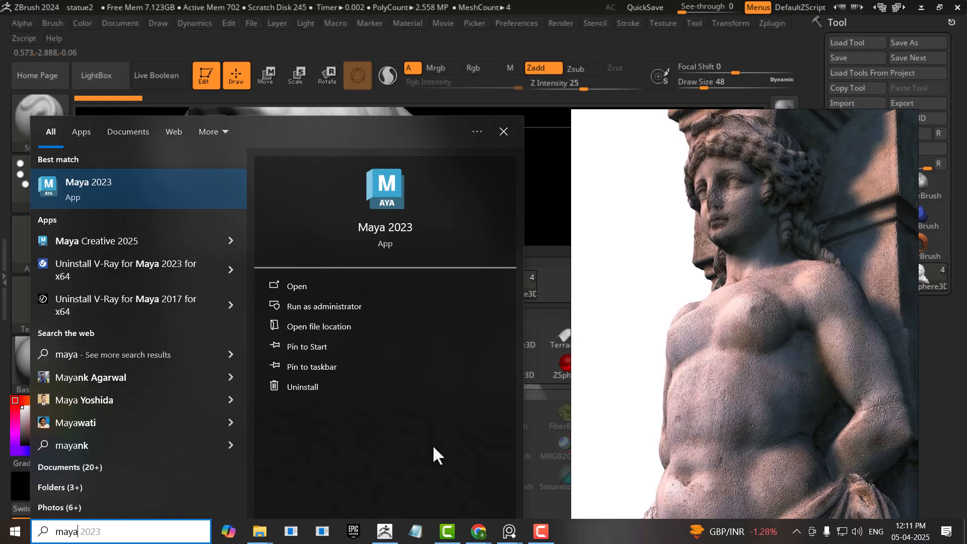
pyautogui.click(135, 185)
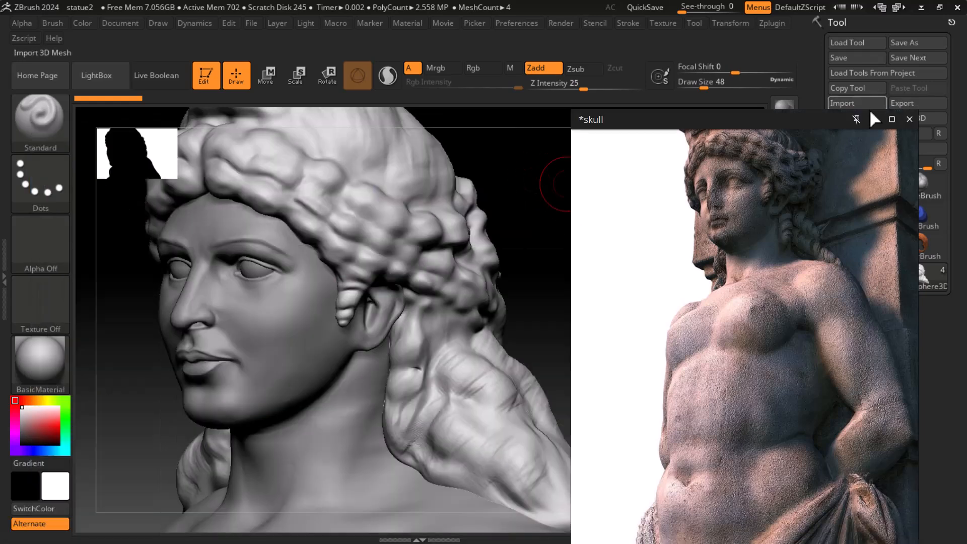
# Step: Minimize the reference board and draw a Ring3D primitive on the canvas beside the statue's shoulder
pyautogui.click(873, 119)
pyautogui.moveTo(632, 334); pyautogui.dragTo(613, 262)
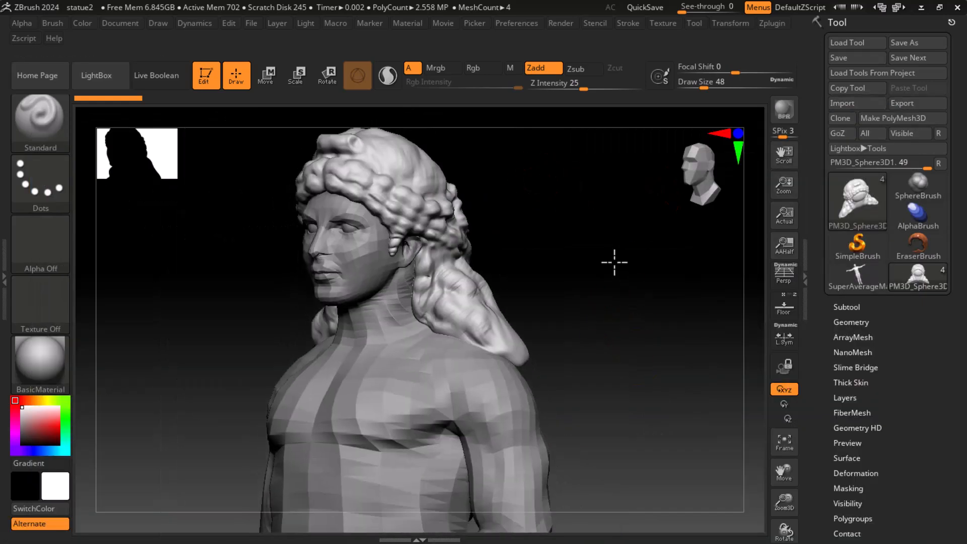
pyautogui.click(856, 240)
pyautogui.click(381, 190)
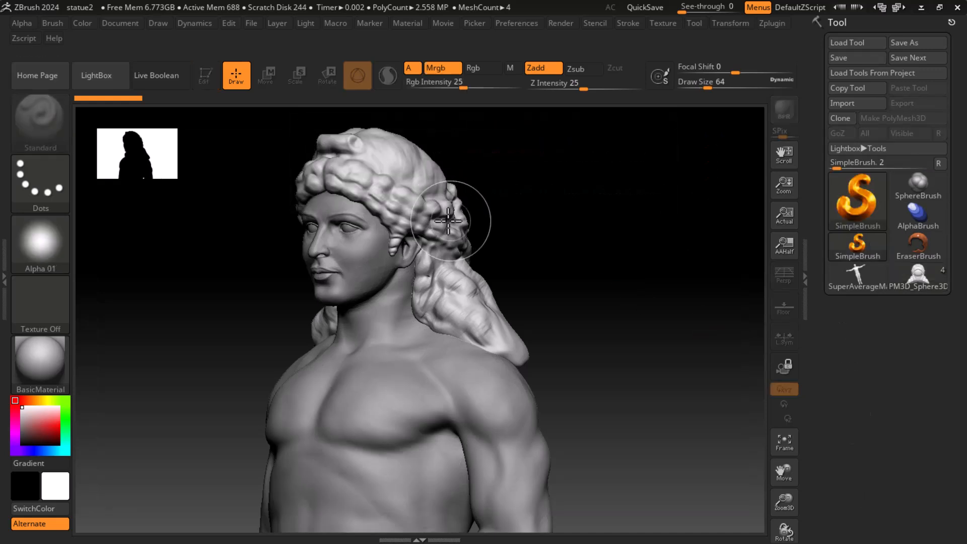
pyautogui.click(856, 209)
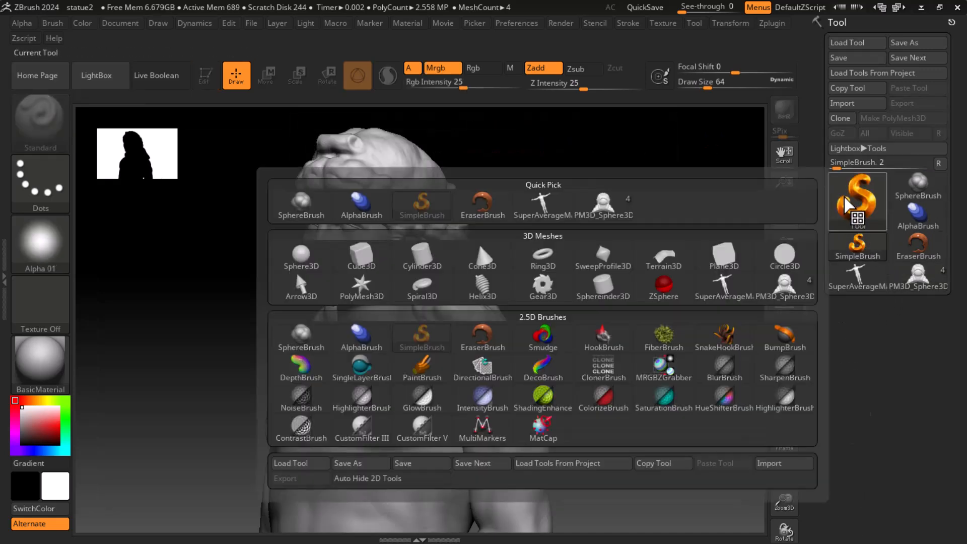
pyautogui.click(546, 265)
pyautogui.moveTo(555, 325); pyautogui.dragTo(570, 456)
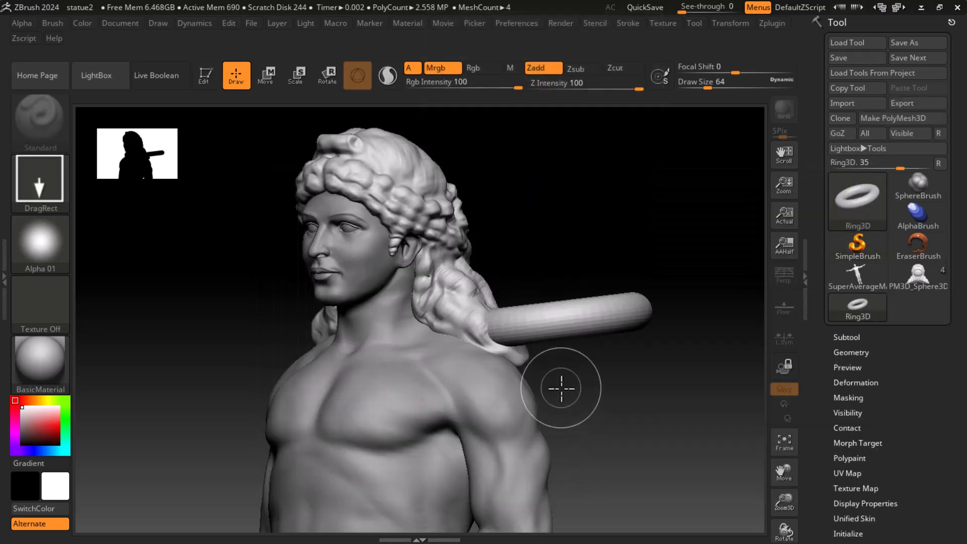
# Step: Put the ring into Edit mode, clear the statue from the canvas and turn the ring to show its opening
pyautogui.press('t')
pyautogui.moveTo(664, 403); pyautogui.dragTo(616, 396)
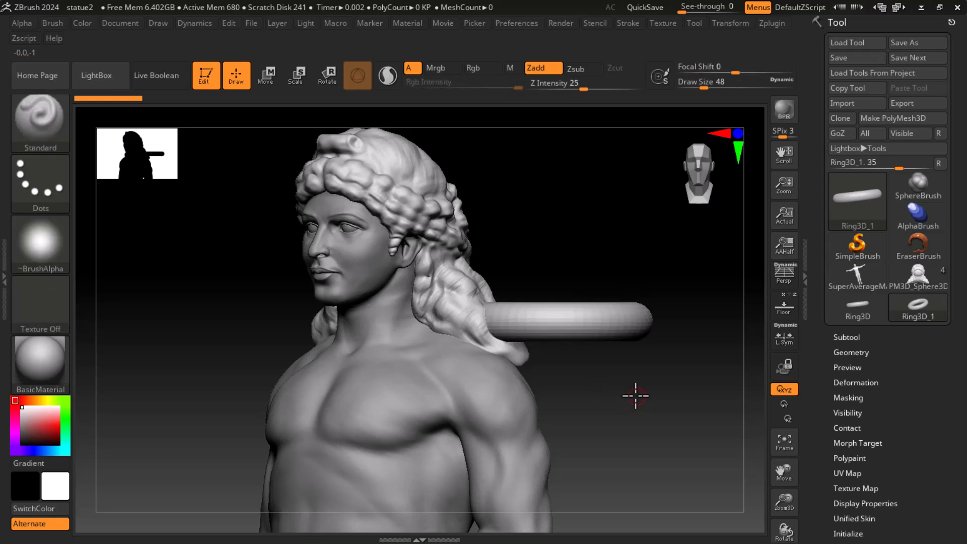
pyautogui.hotkey('ctrl', 'n')
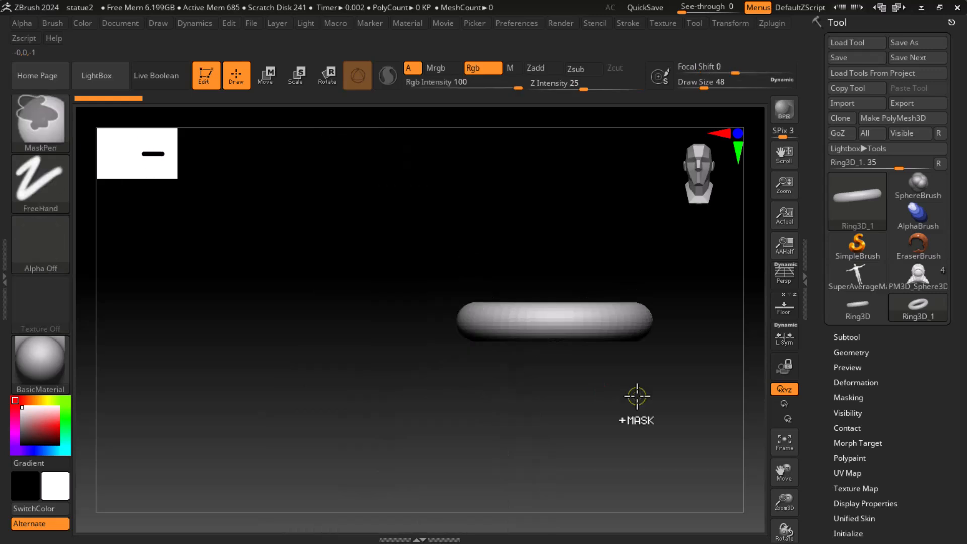
pyautogui.moveTo(653, 397)
pyautogui.mouseDown()
pyautogui.moveTo(556, 383)
pyautogui.moveTo(606, 425)
pyautogui.moveTo(590, 405)
pyautogui.mouseUp()
# Step: Show the ring's polygon wireframe and set its small radius (SRadius) to 44 in the Initialize settings
pyautogui.moveTo(824, 466); pyautogui.dragTo(821, 367)
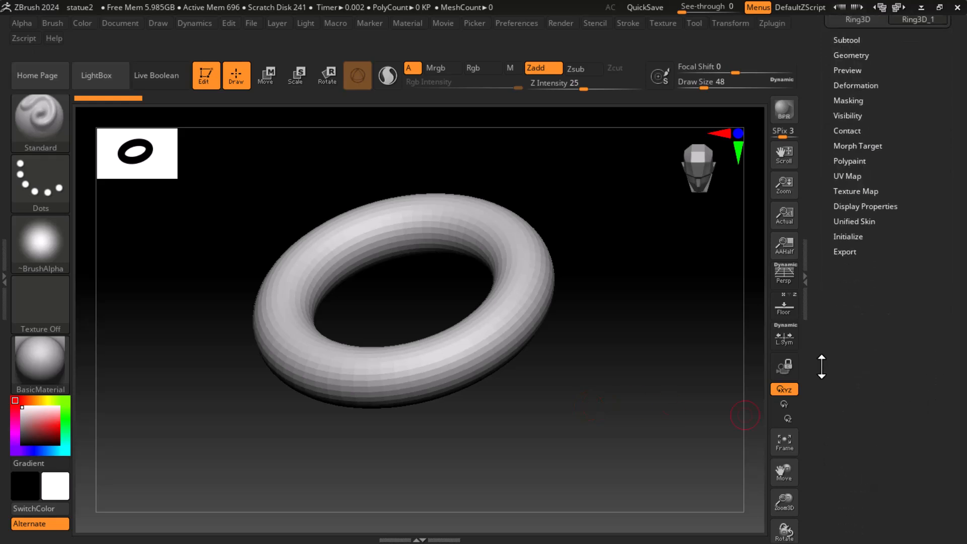
pyautogui.click(856, 237)
pyautogui.keyDown('alt'); pyautogui.moveTo(676, 368); pyautogui.dragTo(673, 397); pyautogui.keyUp('alt')
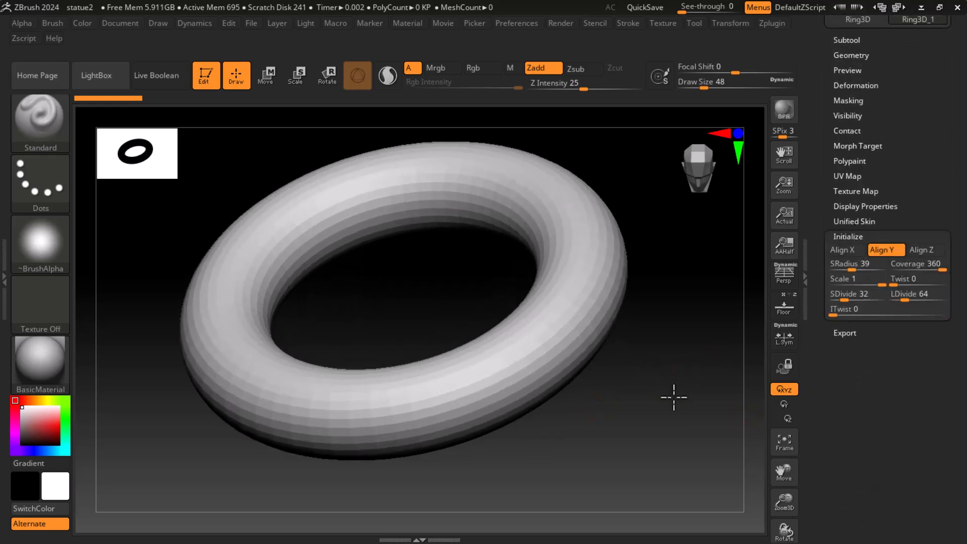
pyautogui.hotkey('shift', 'f')
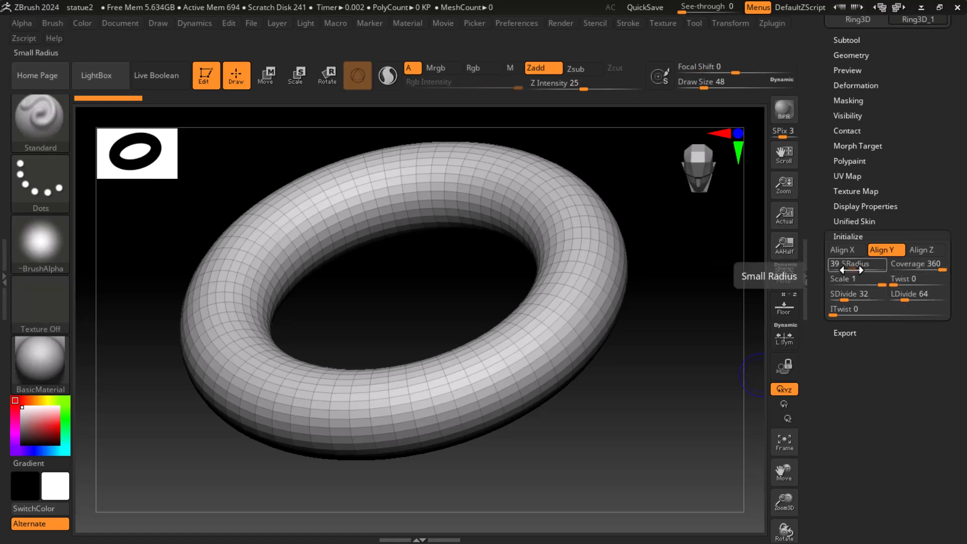
pyautogui.moveTo(851, 269); pyautogui.dragTo(853, 269)
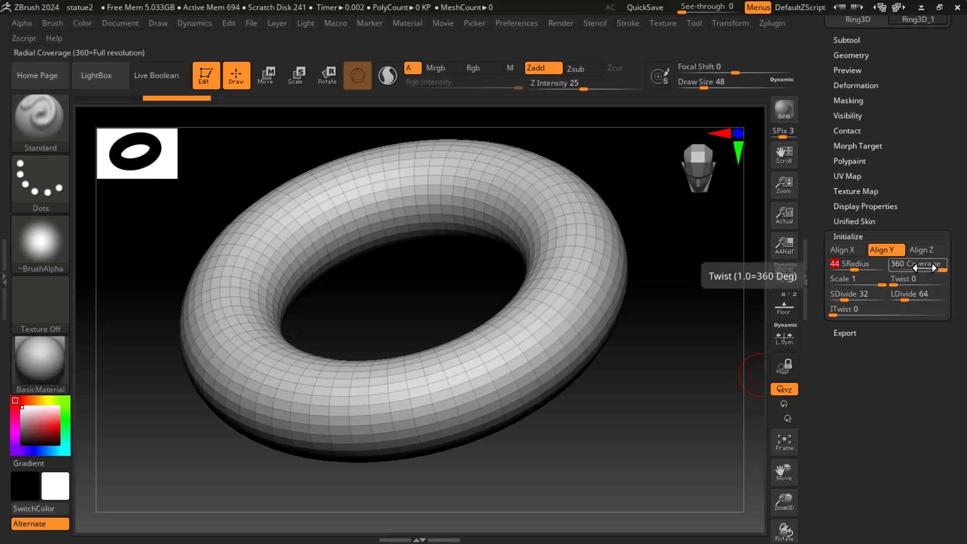
# Step: Shape the ring into an open tapered tube with Coverage 314, Scale 0.47961, SRadius 50, SDivide 51, LDivide 81 and ITwist 103
pyautogui.moveTo(941, 269); pyautogui.dragTo(930, 269)
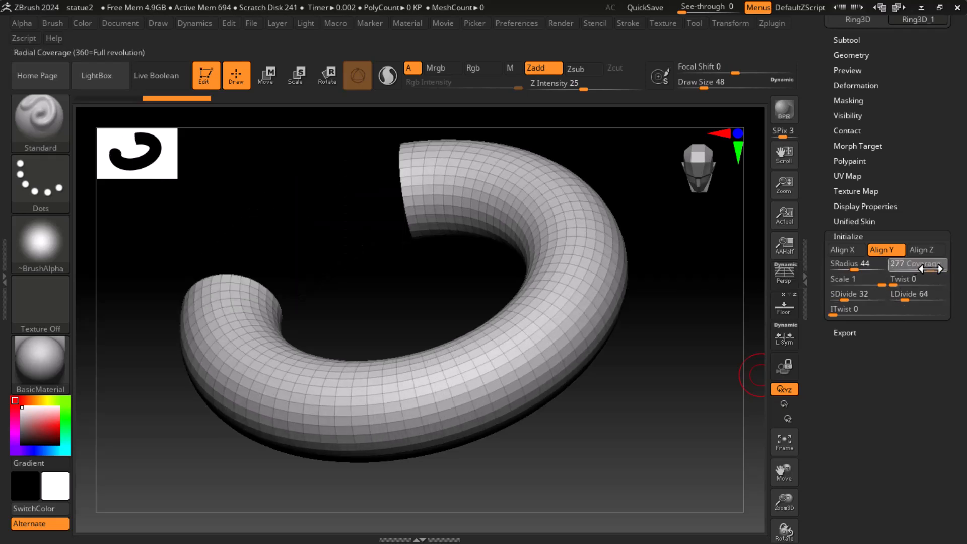
pyautogui.moveTo(876, 285); pyautogui.dragTo(910, 300)
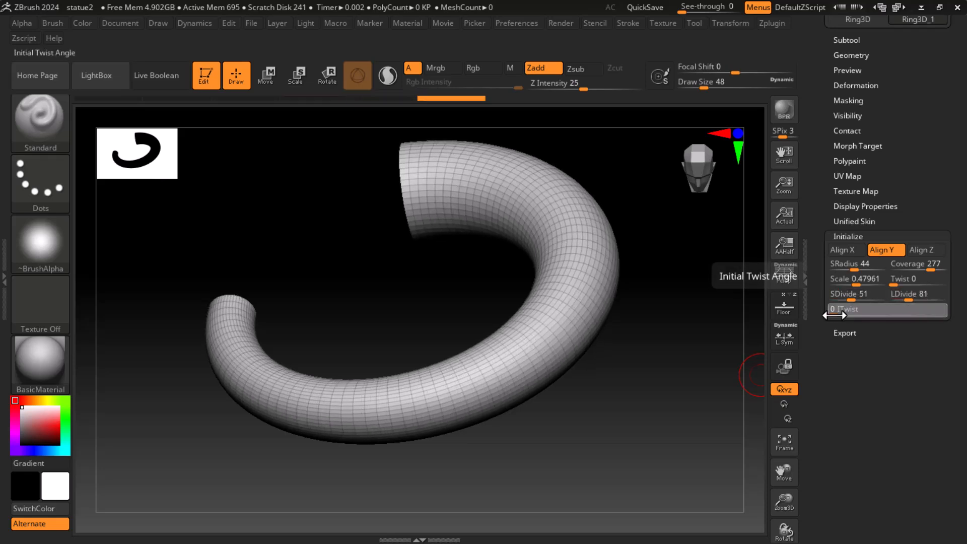
pyautogui.moveTo(835, 315); pyautogui.dragTo(863, 315)
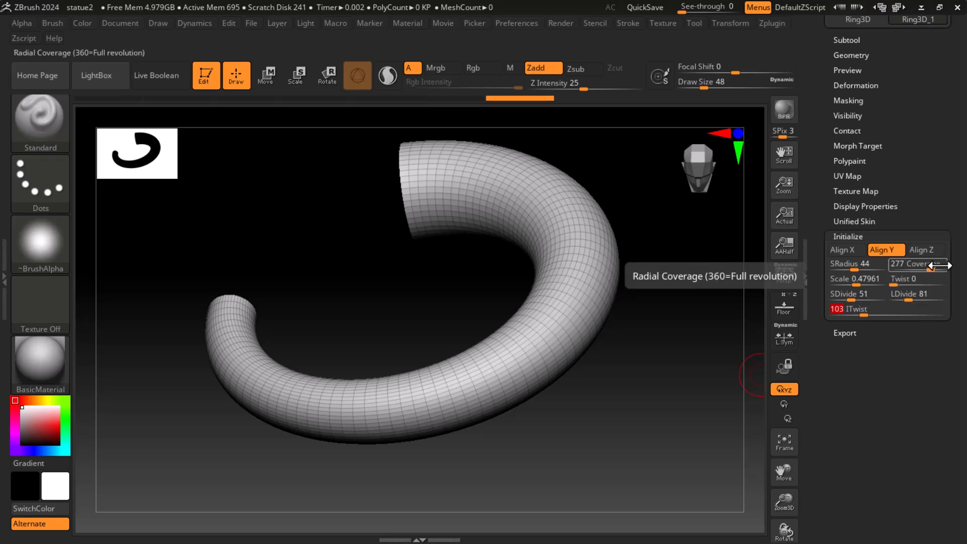
pyautogui.moveTo(854, 267); pyautogui.dragTo(857, 271)
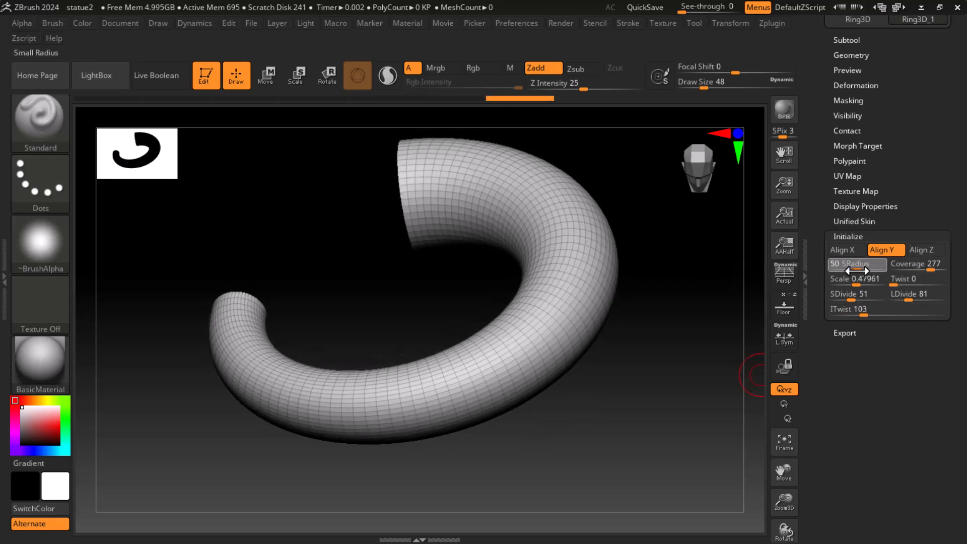
pyautogui.moveTo(665, 408)
pyautogui.mouseDown()
pyautogui.moveTo(655, 367)
pyautogui.moveTo(703, 384)
pyautogui.moveTo(695, 397)
pyautogui.moveTo(719, 390)
pyautogui.moveTo(664, 431)
pyautogui.moveTo(674, 418)
pyautogui.mouseUp()
pyautogui.moveTo(926, 267)
pyautogui.mouseDown()
pyautogui.moveTo(940, 267)
pyautogui.moveTo(893, 280)
pyautogui.moveTo(925, 268)
pyautogui.mouseUp()
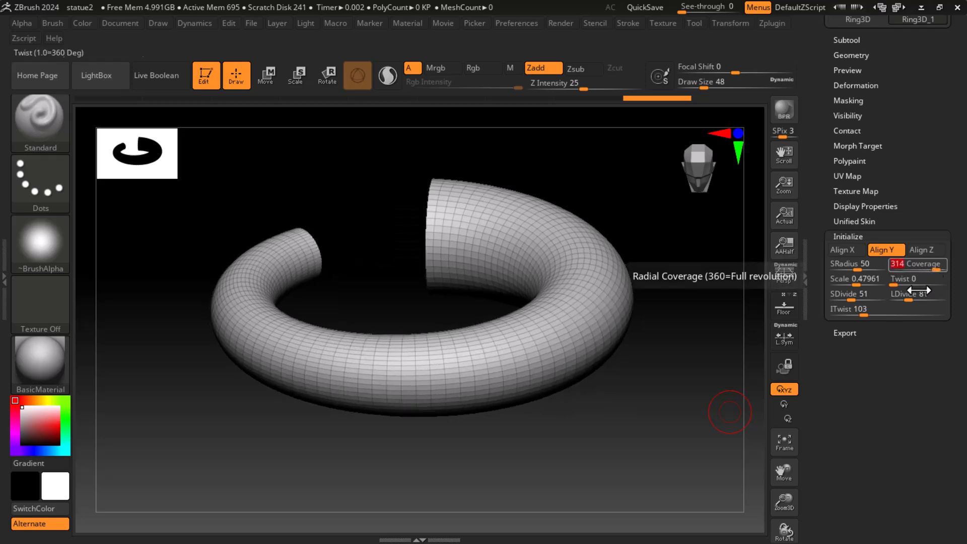
# Step: Coarsen and slim the open ring with ITwist 0, SDivide 17, LDivide 26, Scale 0.1623 and SRadius 37
pyautogui.moveTo(861, 310); pyautogui.dragTo(836, 299)
pyautogui.moveTo(910, 302); pyautogui.dragTo(897, 302)
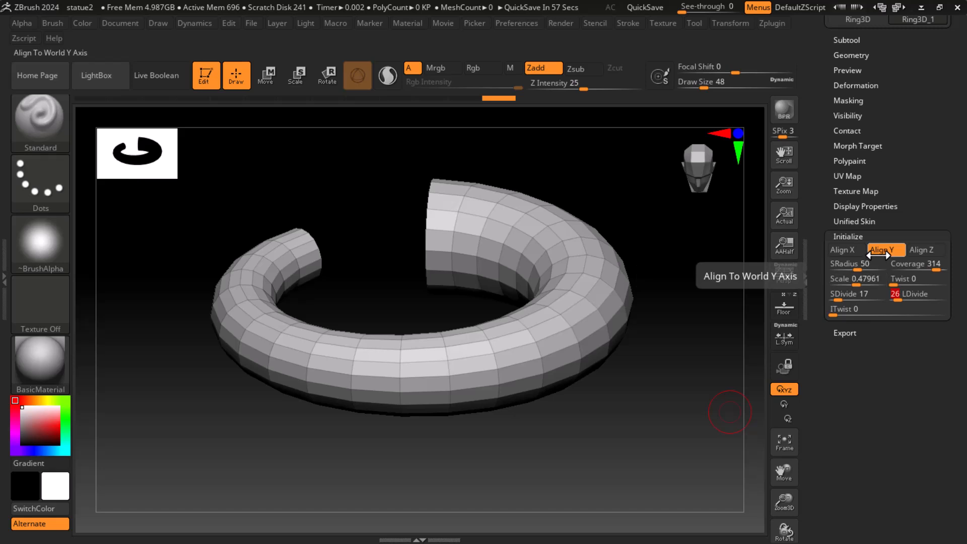
pyautogui.moveTo(903, 278); pyautogui.dragTo(840, 280)
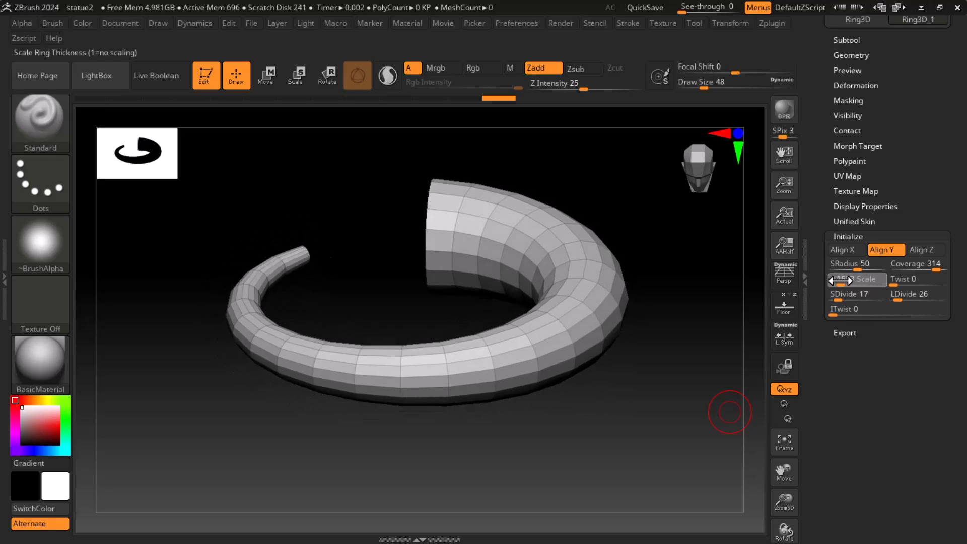
pyautogui.click(840, 280)
pyautogui.press('Return')
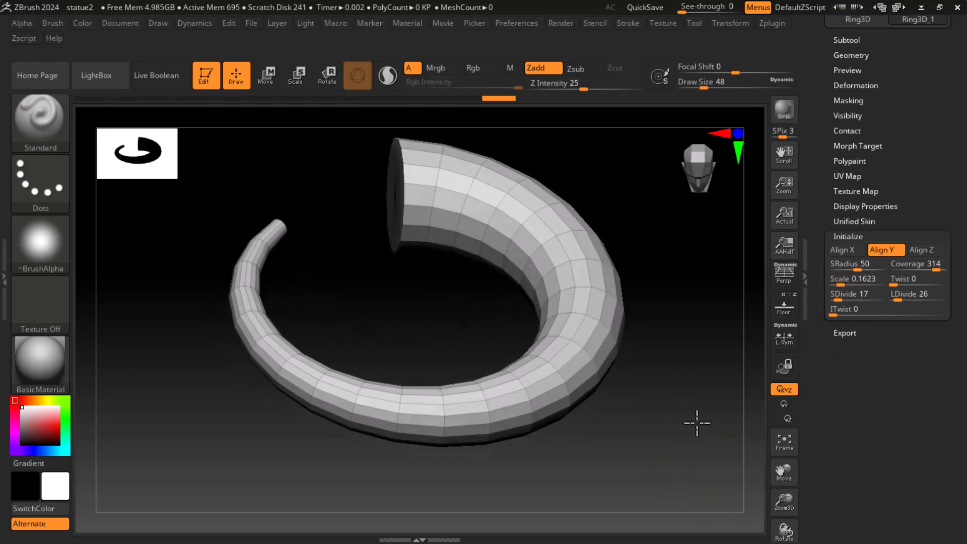
pyautogui.moveTo(697, 423)
pyautogui.mouseDown()
pyautogui.moveTo(712, 440)
pyautogui.moveTo(699, 425)
pyautogui.moveTo(677, 427)
pyautogui.moveTo(690, 417)
pyautogui.mouseUp()
pyautogui.moveTo(856, 265); pyautogui.dragTo(850, 266)
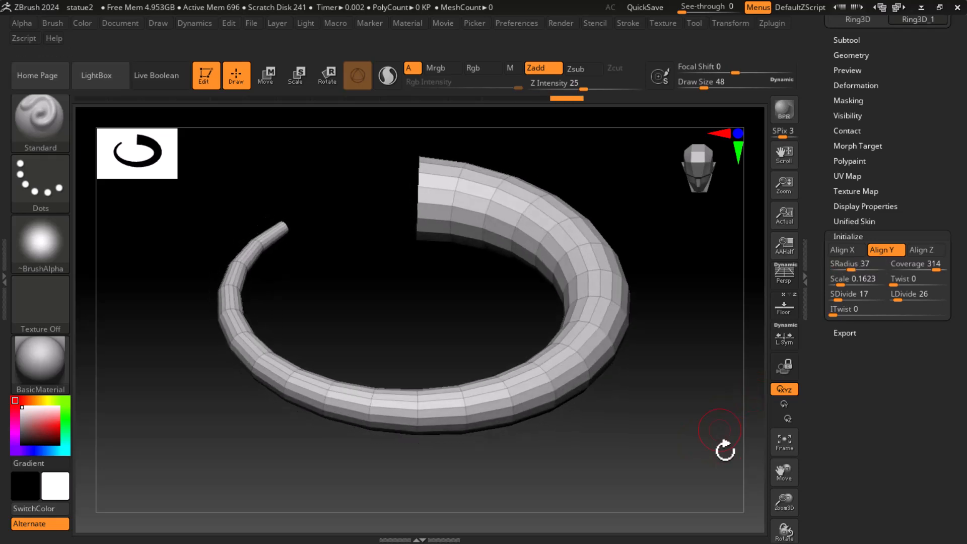
# Step: Bring up the statue reference in PureRef, compare its hair curls with the ring from the side, and minimize the reference
pyautogui.press('super')
pyautogui.moveTo(509, 531)
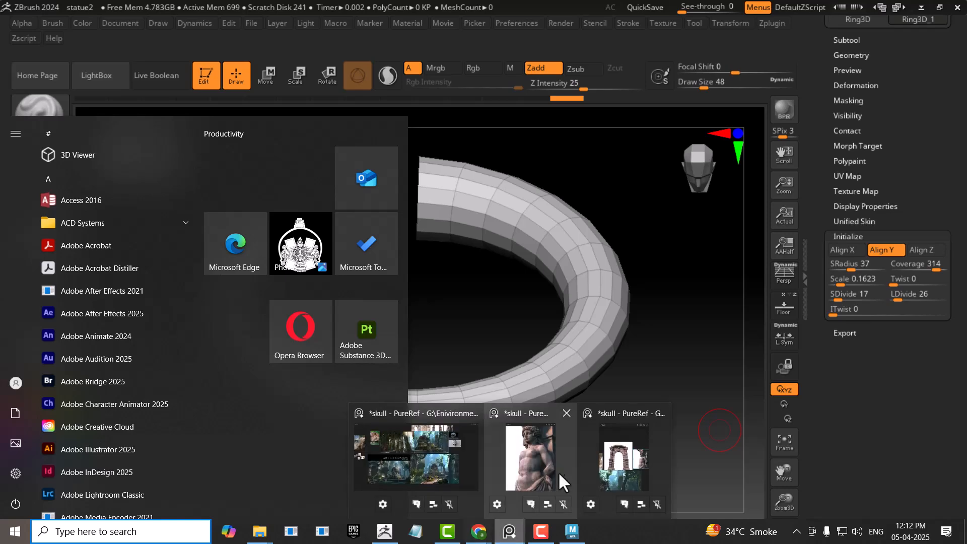
pyautogui.click(530, 462)
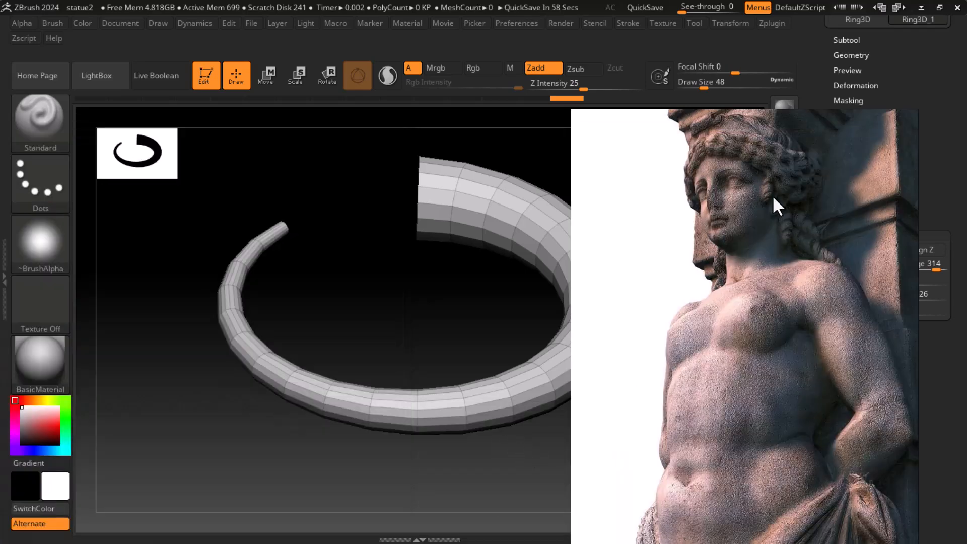
pyautogui.moveTo(520, 512); pyautogui.dragTo(461, 419)
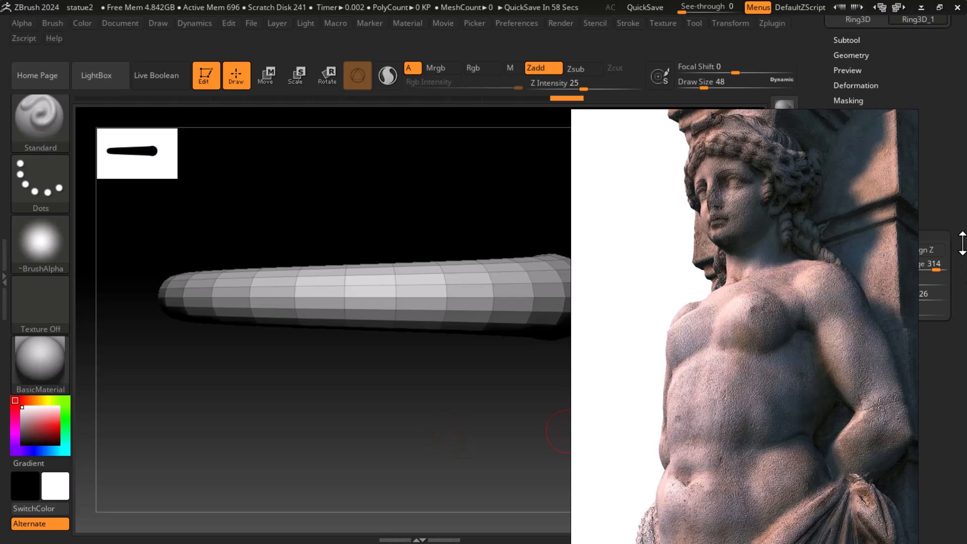
pyautogui.click(874, 120)
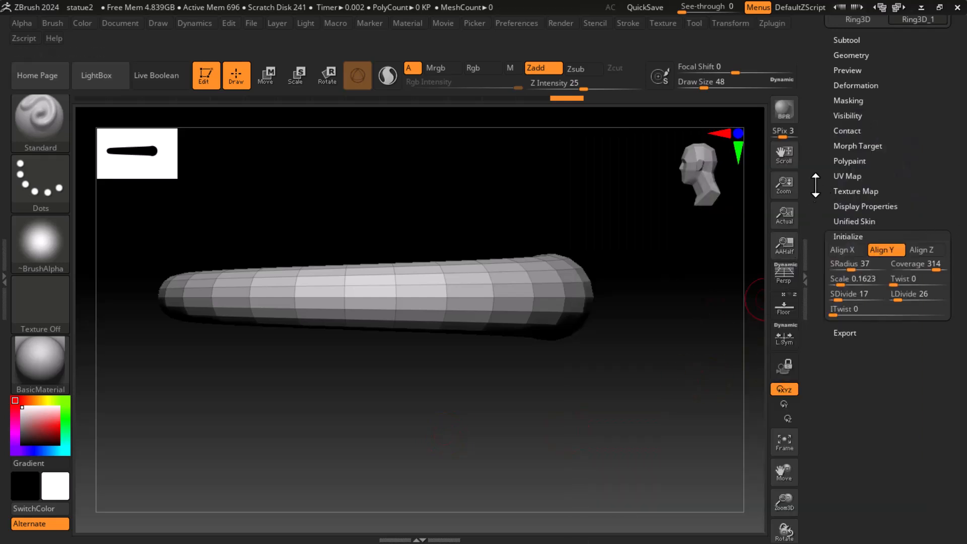
# Step: Switch out of the ring tool, choose the Helix3D primitive and draw it on the canvas below the ring
pyautogui.scroll(3, 808, 230)
pyautogui.scroll(1, 809, 230)
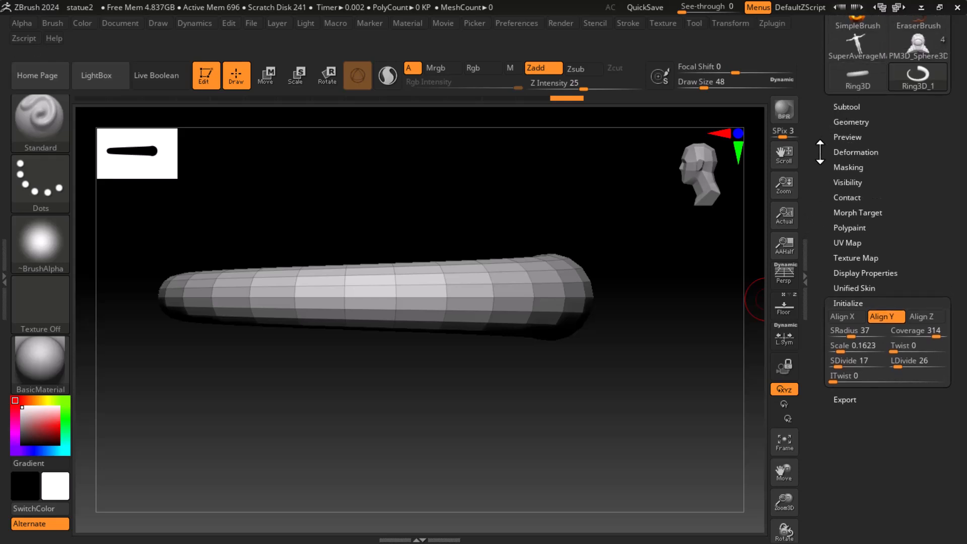
pyautogui.scroll(3, 820, 151)
pyautogui.click(856, 181)
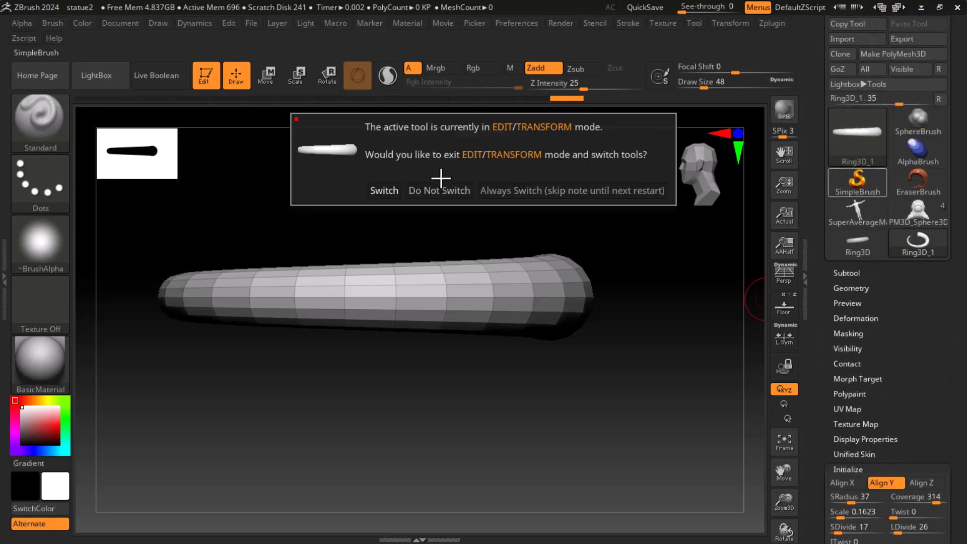
pyautogui.click(379, 192)
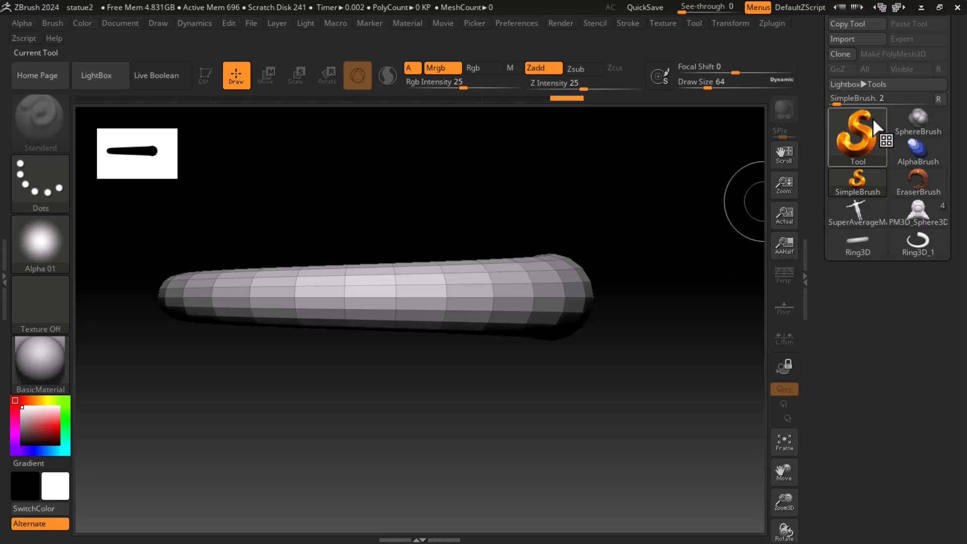
pyautogui.click(855, 135)
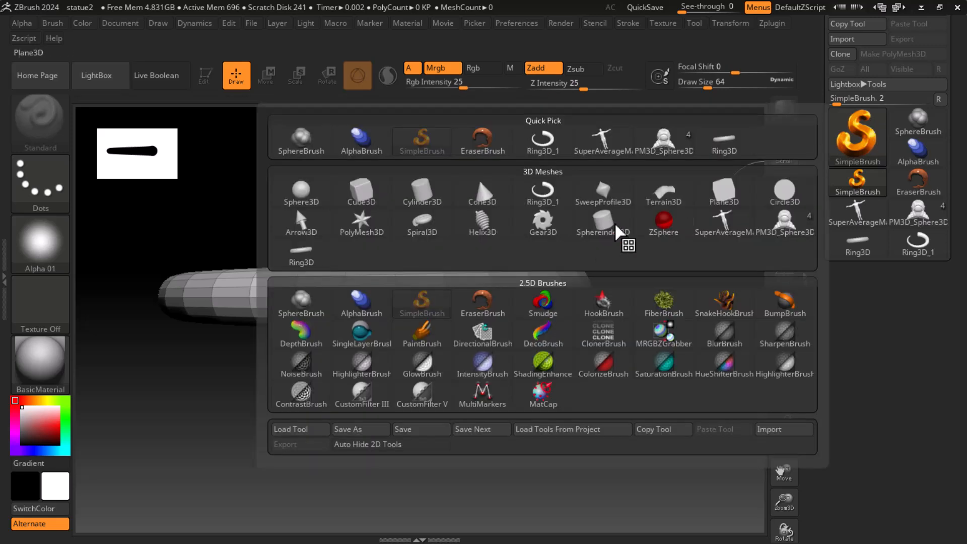
pyautogui.click(480, 219)
pyautogui.moveTo(493, 408); pyautogui.dragTo(485, 526)
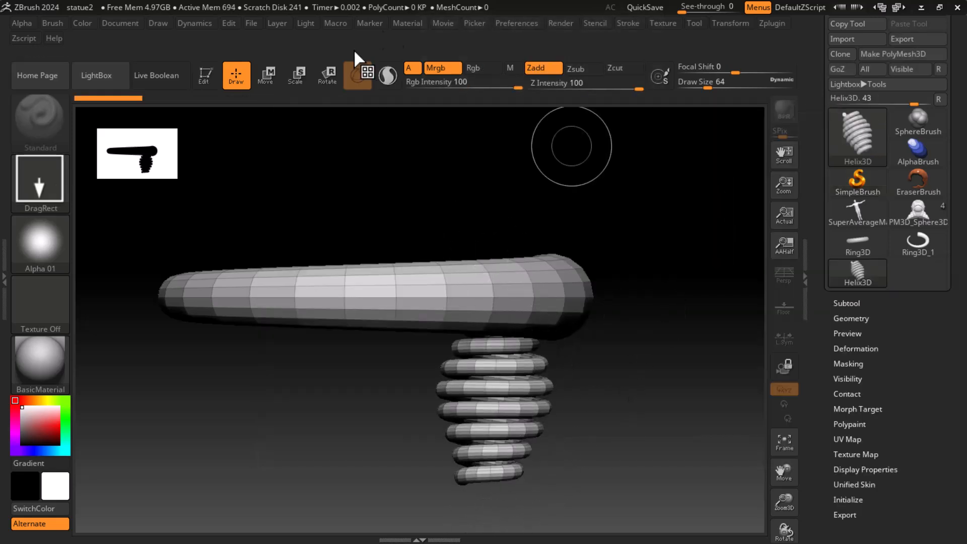
# Step: Put the helix into Edit mode, clear the leftover shapes from the canvas and centre the helix
pyautogui.click(206, 75)
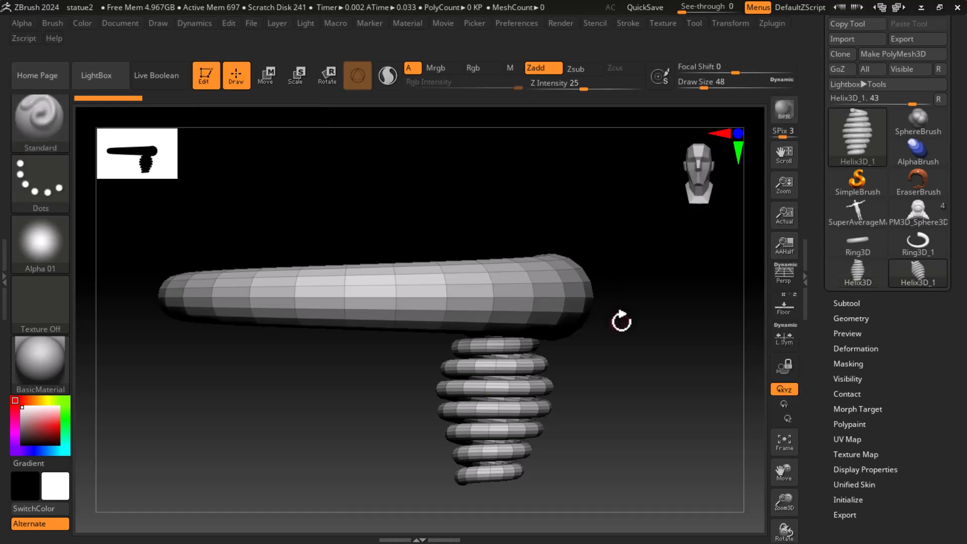
pyautogui.hotkey('ctrl', 'n')
pyautogui.moveTo(604, 367); pyautogui.dragTo(643, 364)
# Step: Reopen the statue reference in PureRef and place it beside the helix with the statue's head and hair in view
pyautogui.press('super')
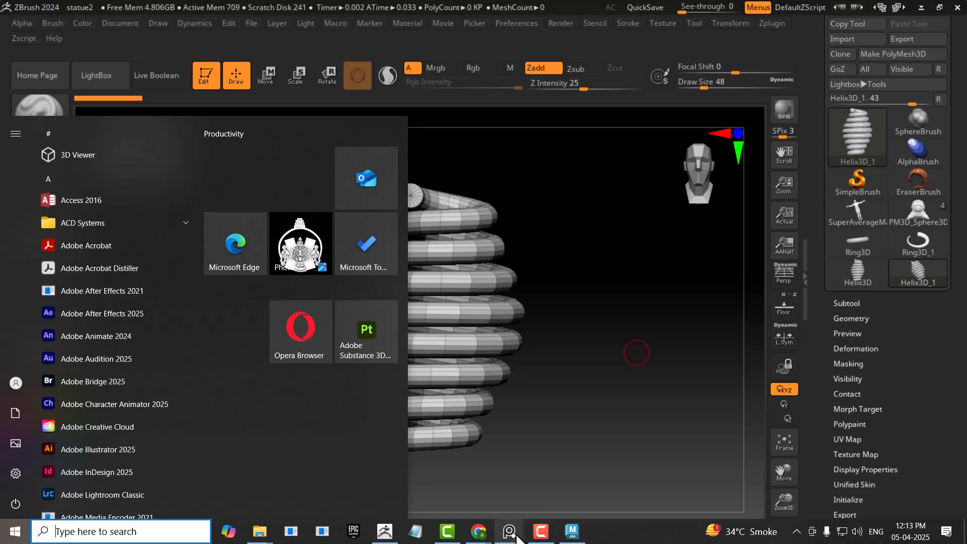
pyautogui.moveTo(572, 531)
pyautogui.click(553, 478)
pyautogui.moveTo(746, 108)
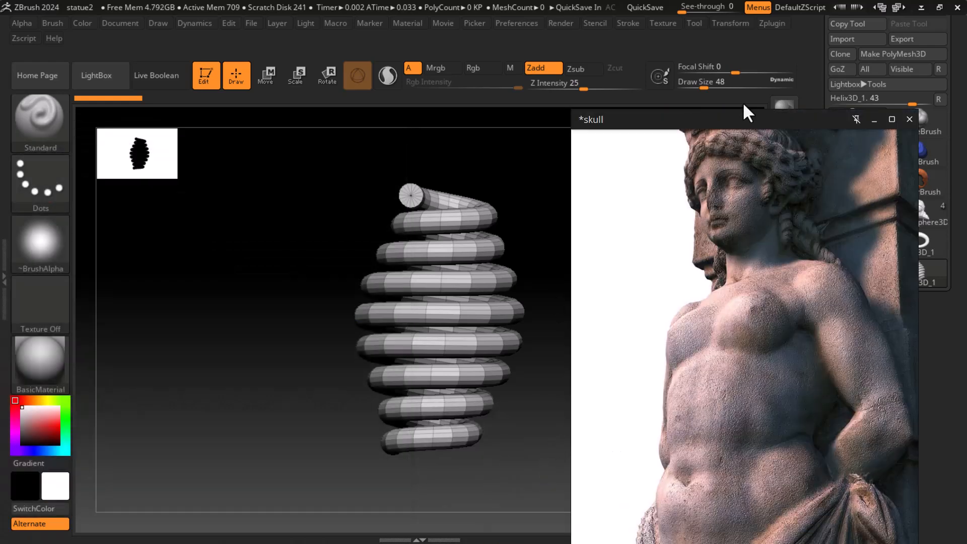
pyautogui.moveTo(732, 132); pyautogui.dragTo(205, 68)
pyautogui.moveTo(606, 352); pyautogui.dragTo(669, 338)
pyautogui.moveTo(297, 210); pyautogui.dragTo(257, 356, button='middle')
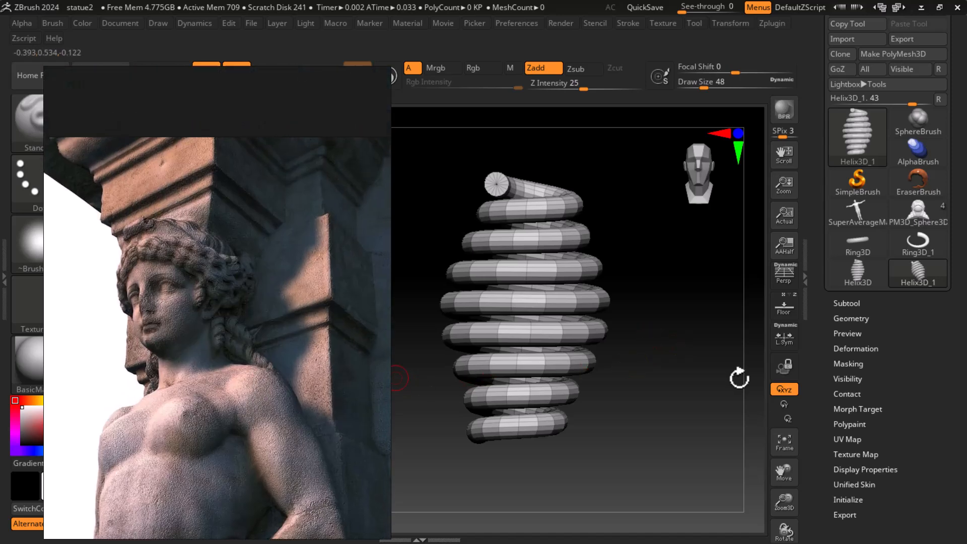
# Step: In the helix's Initialize settings, set Coverage to 3.57142, SDivide to 32 and LDivide to 153
pyautogui.click(848, 500)
pyautogui.moveTo(816, 389); pyautogui.dragTo(816, 298)
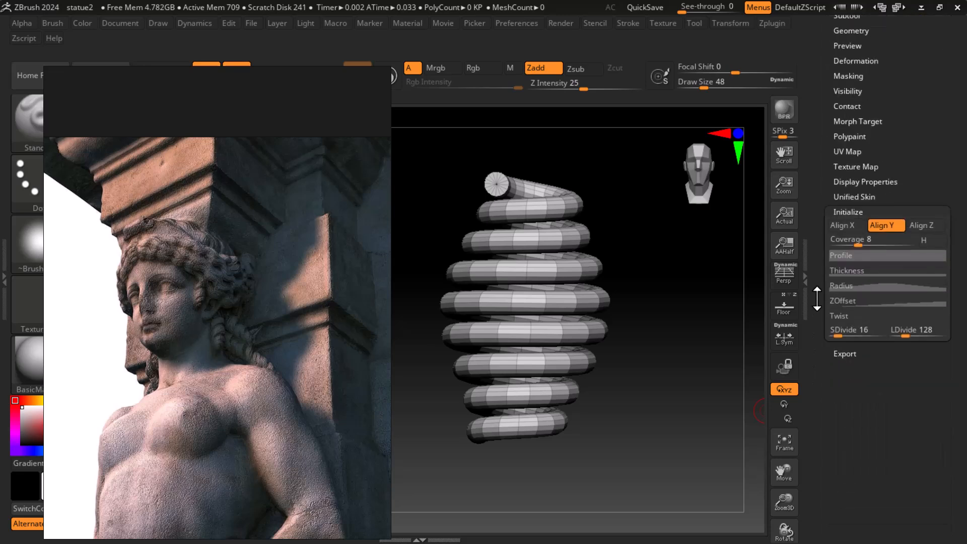
pyautogui.moveTo(705, 355)
pyautogui.mouseDown()
pyautogui.moveTo(699, 362)
pyautogui.moveTo(701, 351)
pyautogui.moveTo(707, 358)
pyautogui.mouseUp()
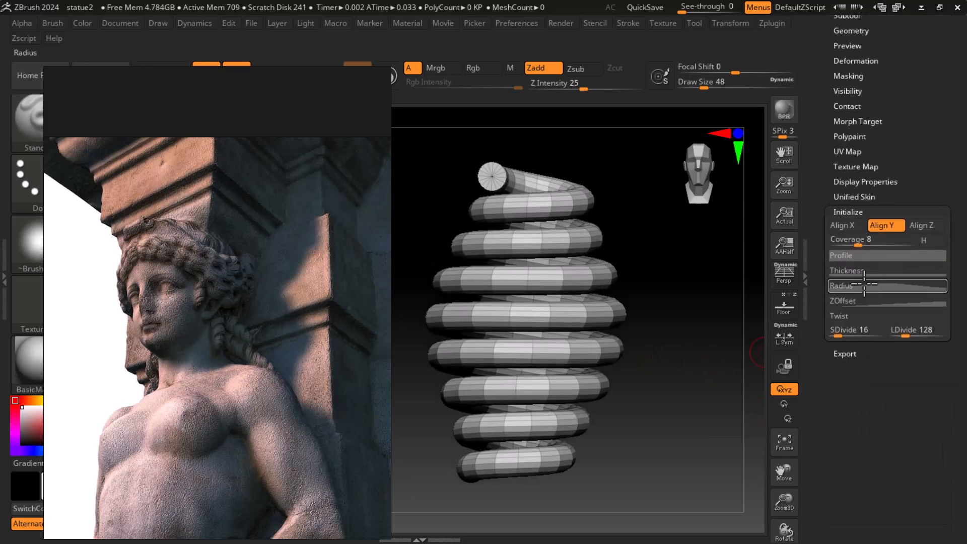
pyautogui.moveTo(859, 238); pyautogui.dragTo(846, 243)
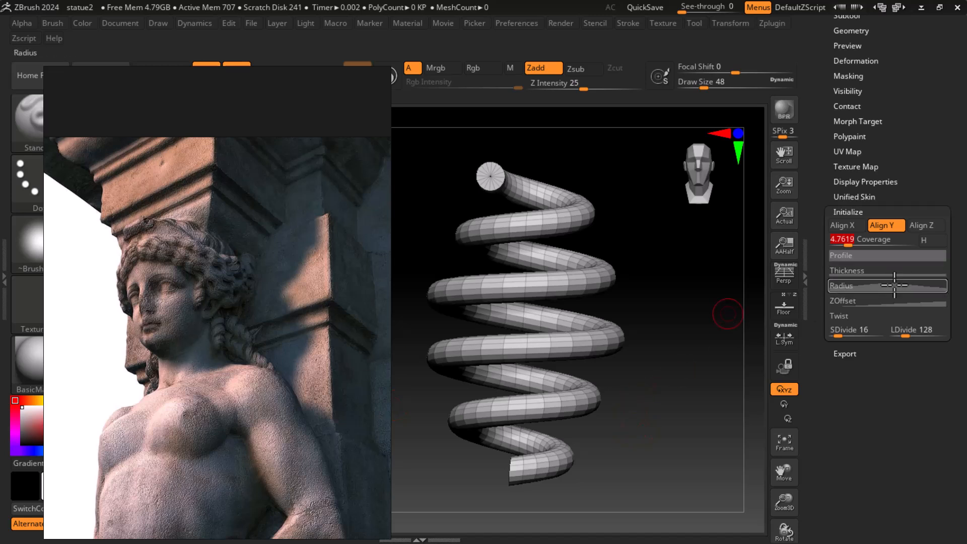
pyautogui.moveTo(904, 334); pyautogui.dragTo(843, 334)
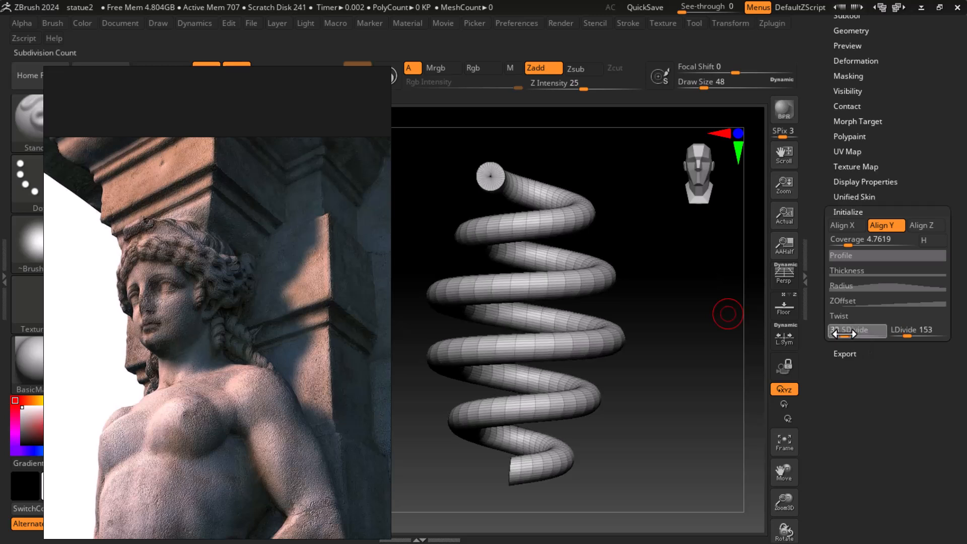
pyautogui.moveTo(848, 243)
pyautogui.mouseDown()
pyautogui.moveTo(858, 242)
pyautogui.moveTo(850, 243)
pyautogui.mouseUp()
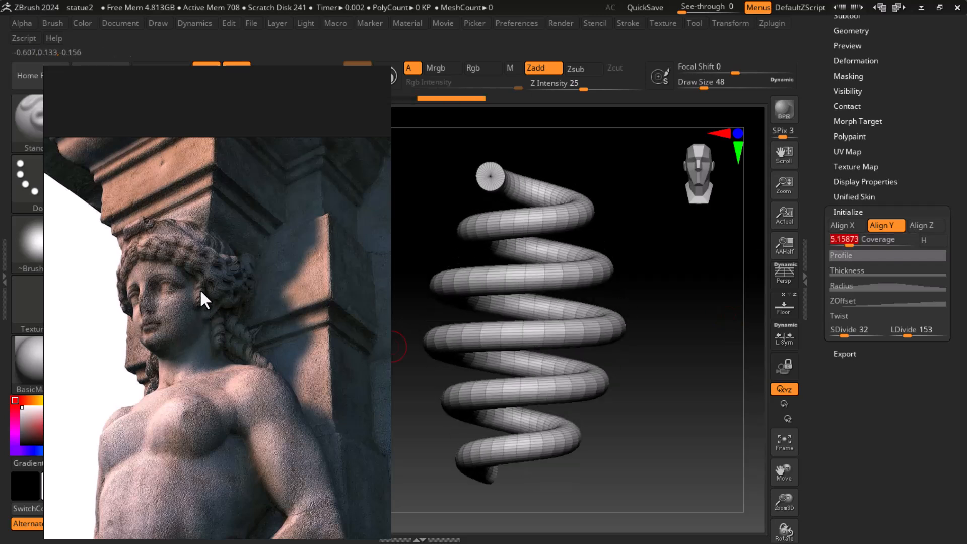
pyautogui.moveTo(661, 363); pyautogui.dragTo(723, 358)
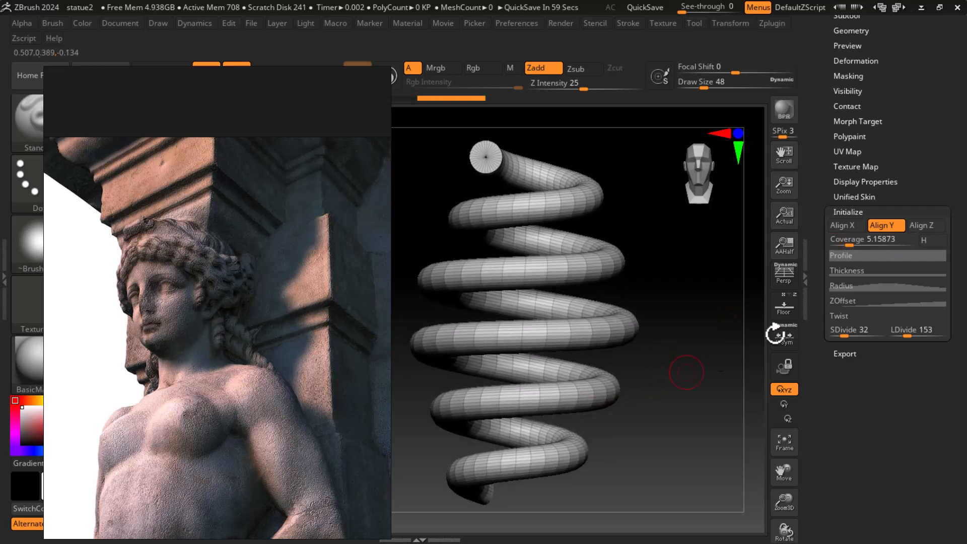
pyautogui.moveTo(854, 244); pyautogui.dragTo(844, 244)
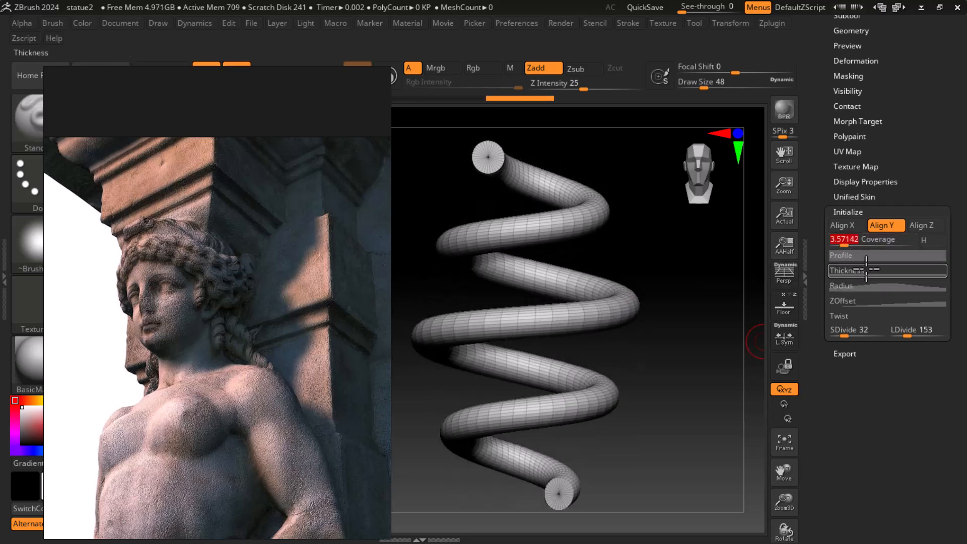
# Step: Reshape the helix's Thickness curve into a taper, raising its start to about 0.68 and keeping its end lower but thicker than originally
pyautogui.click(839, 271)
pyautogui.moveTo(945, 353)
pyautogui.mouseDown()
pyautogui.moveTo(944, 320)
pyautogui.moveTo(942, 359)
pyautogui.mouseUp()
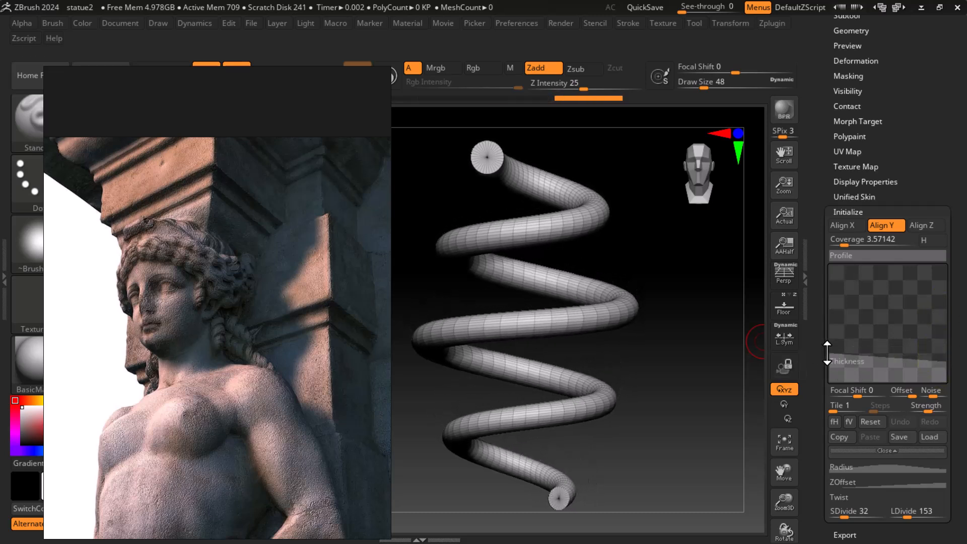
pyautogui.moveTo(829, 352); pyautogui.dragTo(831, 303)
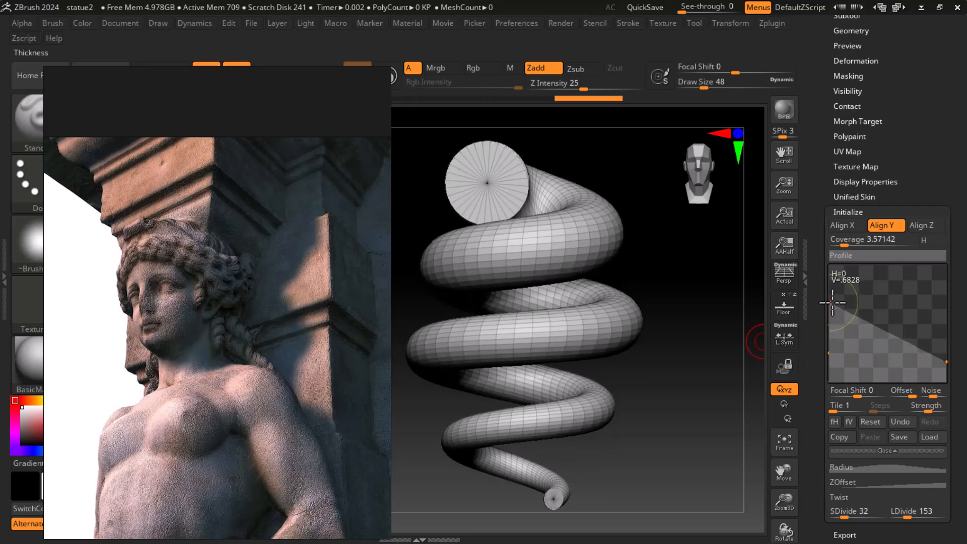
pyautogui.moveTo(639, 438); pyautogui.dragTo(699, 431)
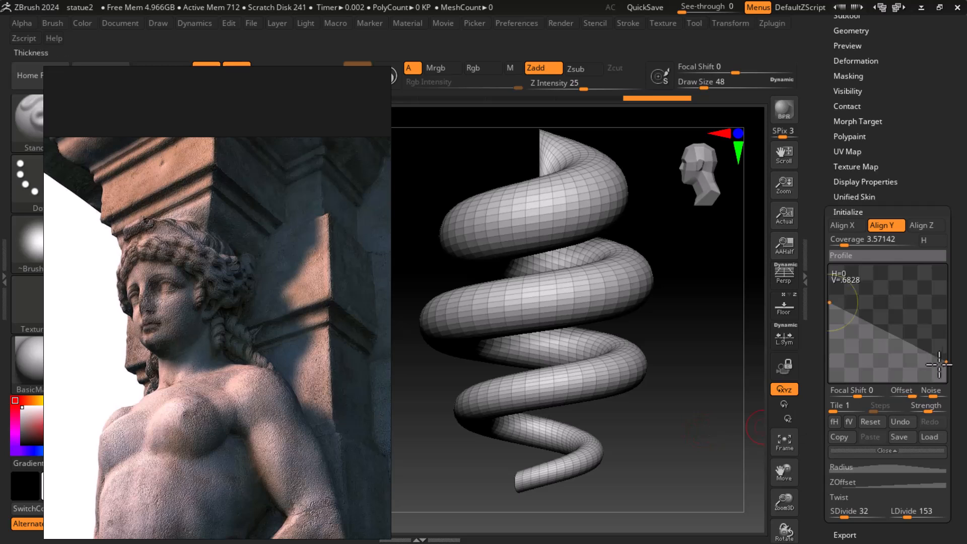
pyautogui.moveTo(946, 364); pyautogui.dragTo(940, 345)
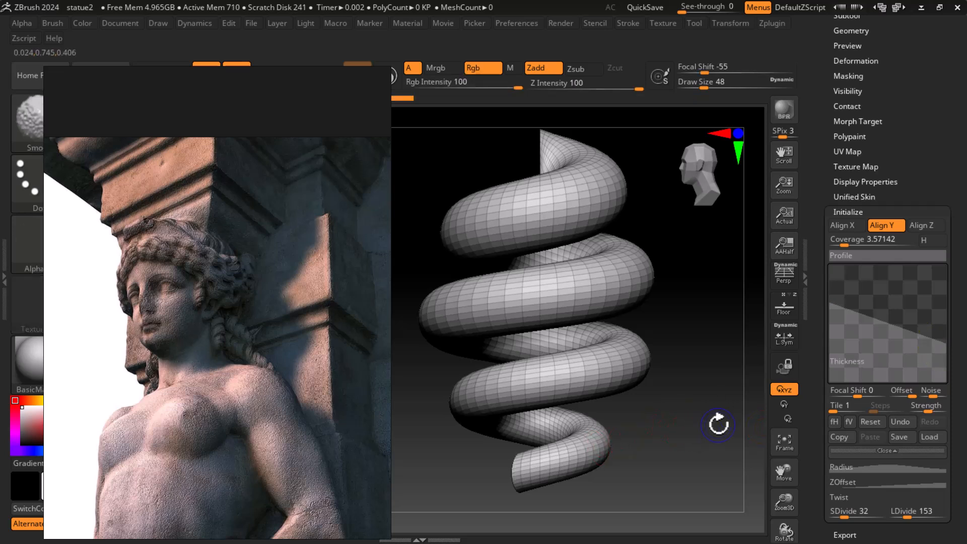
# Step: Refine the tapered helix with SDivide 33 and LDivide 205, and tighten its coils with Coverage 5.35714
pyautogui.moveTo(819, 295); pyautogui.dragTo(818, 243)
pyautogui.moveTo(841, 446); pyautogui.dragTo(920, 446)
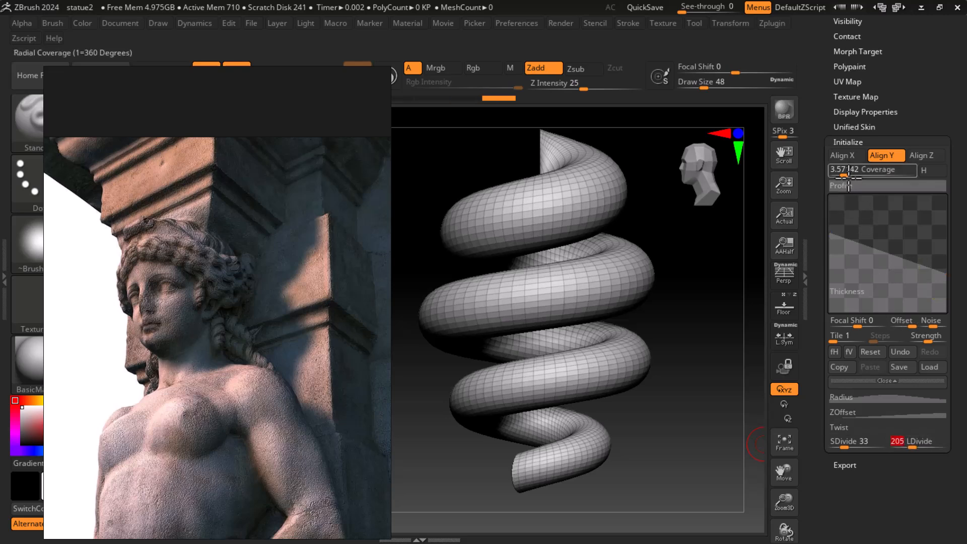
pyautogui.moveTo(840, 176); pyautogui.dragTo(849, 177)
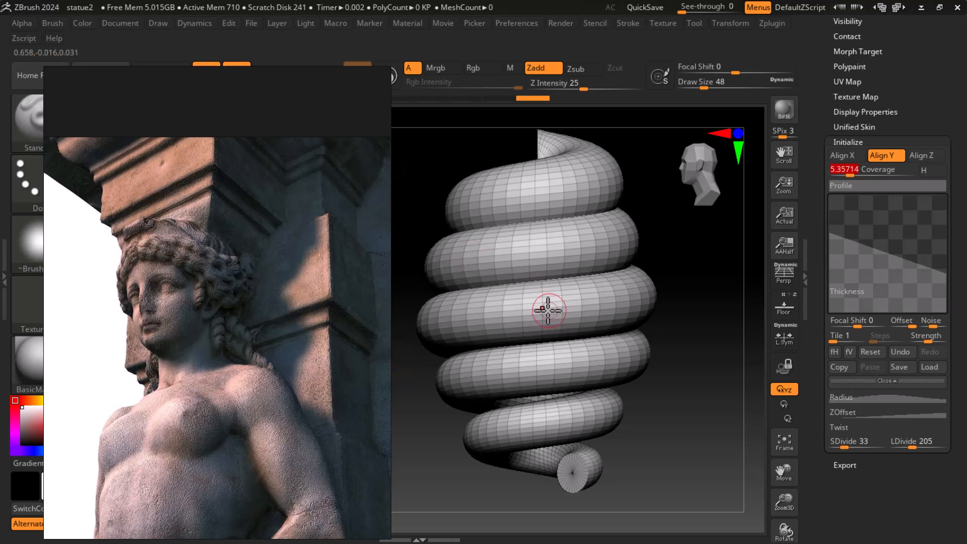
# Step: Loosen the helix's coils by setting Coverage to 4.36507, and enlarge the statue's curls in the reference for comparison
pyautogui.press('shift')
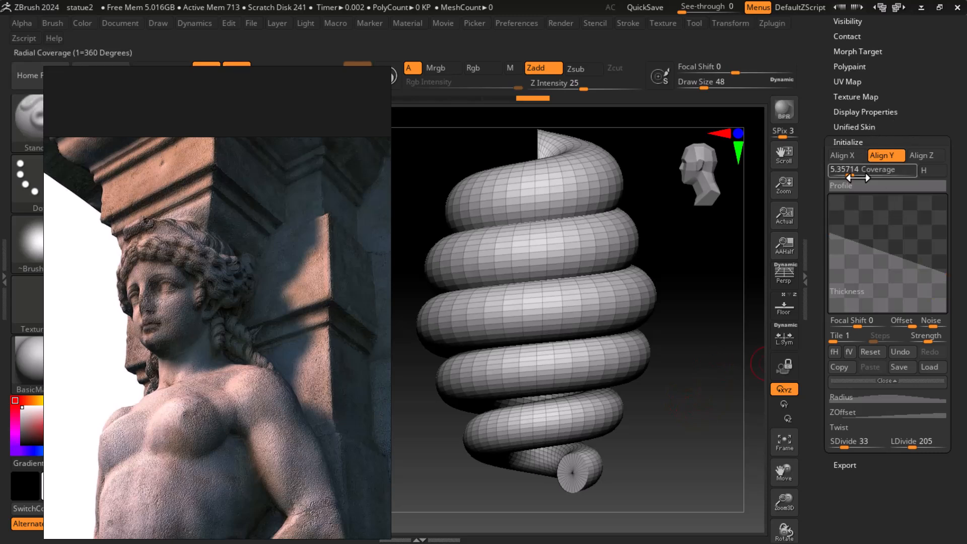
pyautogui.moveTo(850, 174); pyautogui.dragTo(844, 174)
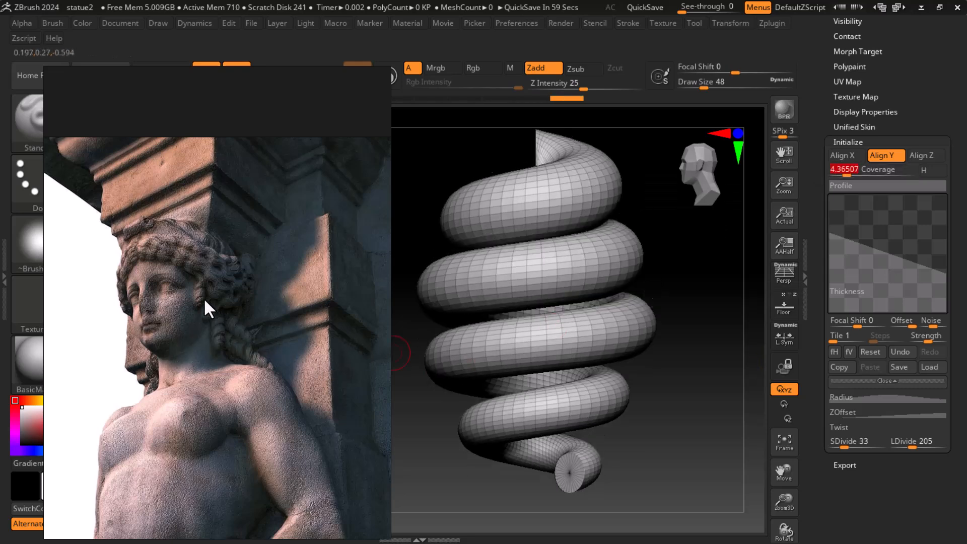
pyautogui.scroll(6, 203, 298)
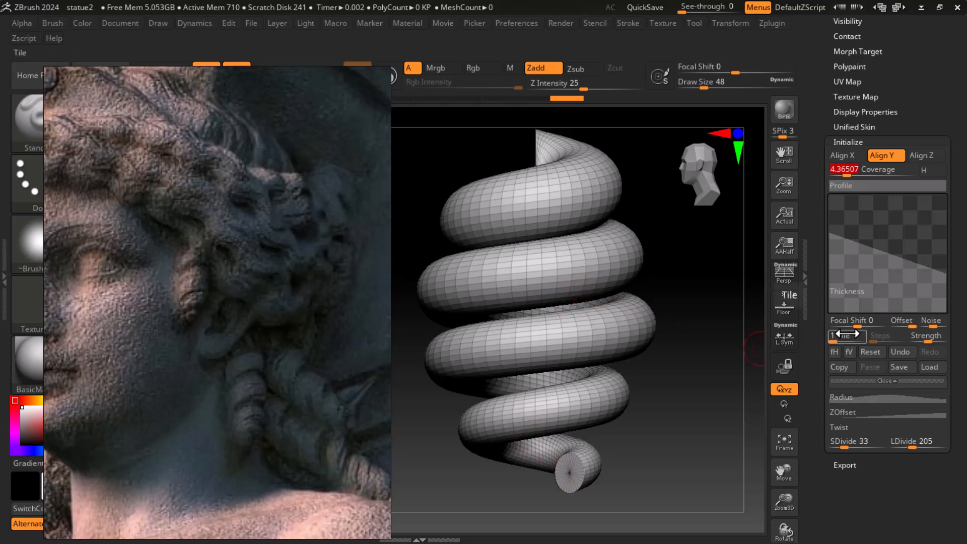
# Step: Try a rounder Thickness curve with Focal Shift 53, a lowered Offset and added Noise, and undo the noisy result
pyautogui.moveTo(859, 326); pyautogui.dragTo(902, 328)
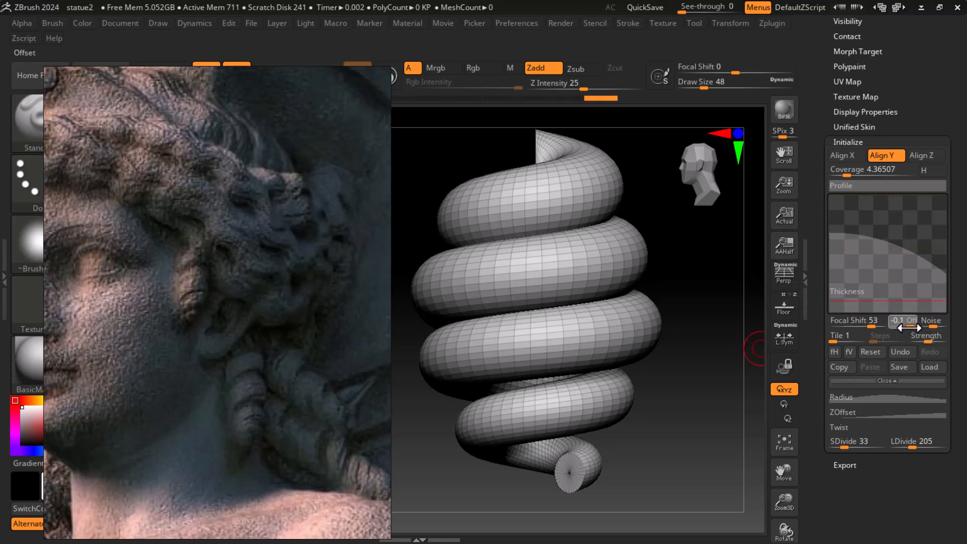
pyautogui.moveTo(936, 325); pyautogui.dragTo(934, 324)
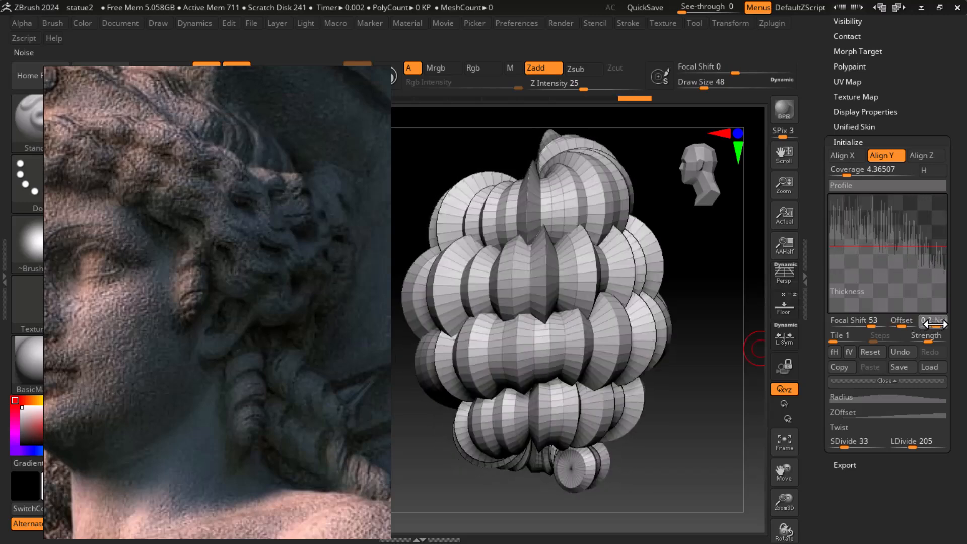
pyautogui.moveTo(673, 449); pyautogui.dragTo(690, 436)
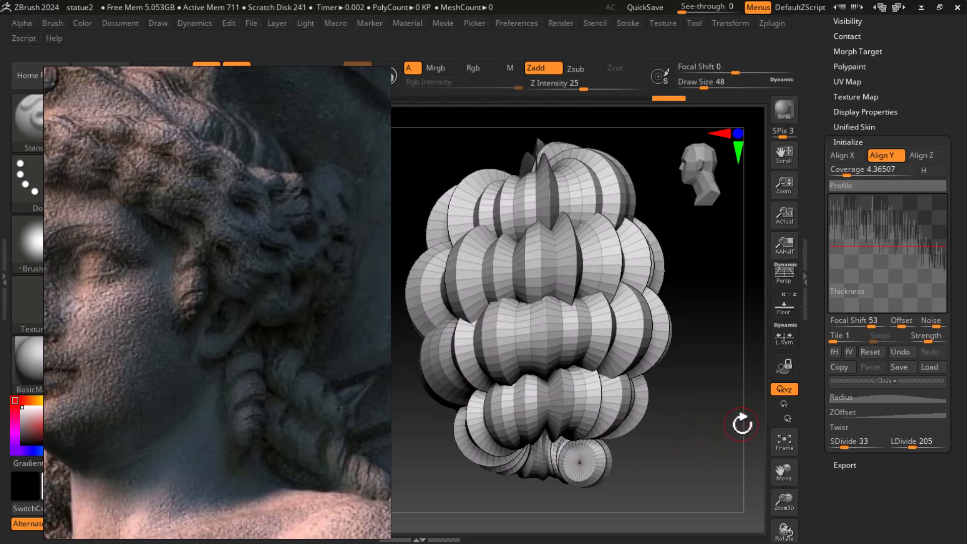
pyautogui.hotkey('ctrl', 'z')
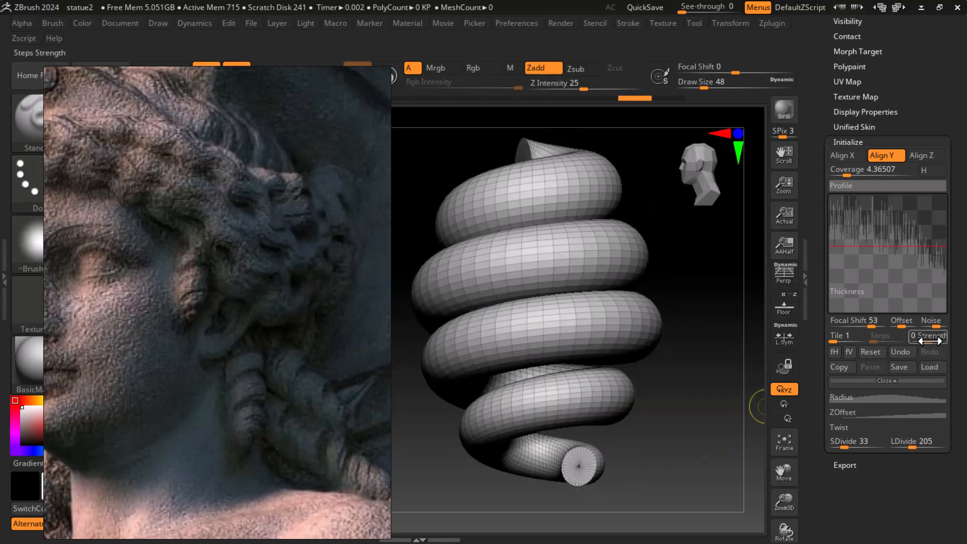
# Step: Try to soften the noisy thickness by lowering the curve's Steps Strength, undoing each attempt
pyautogui.moveTo(928, 338); pyautogui.dragTo(914, 343)
pyautogui.click(697, 434)
pyautogui.hotkey('ctrl', 'z')
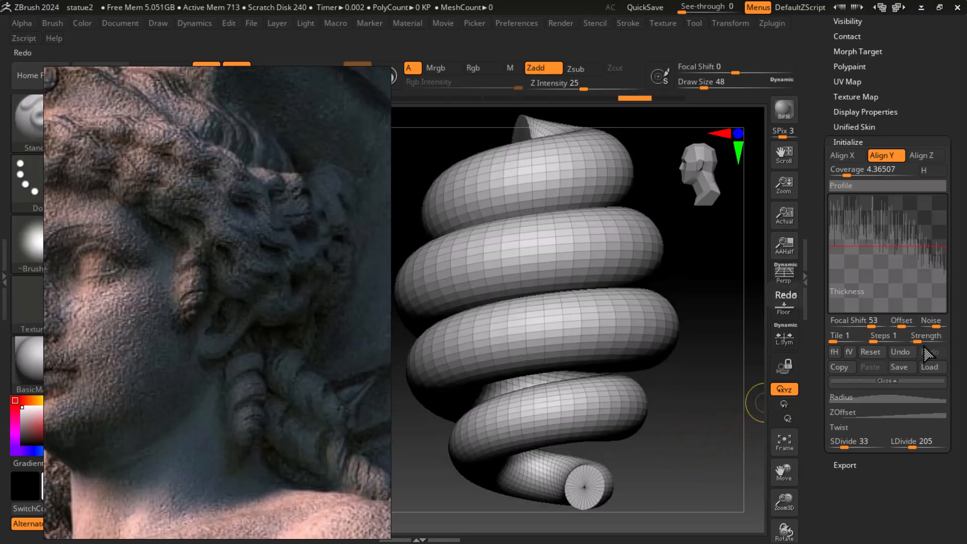
pyautogui.moveTo(926, 337); pyautogui.dragTo(919, 342)
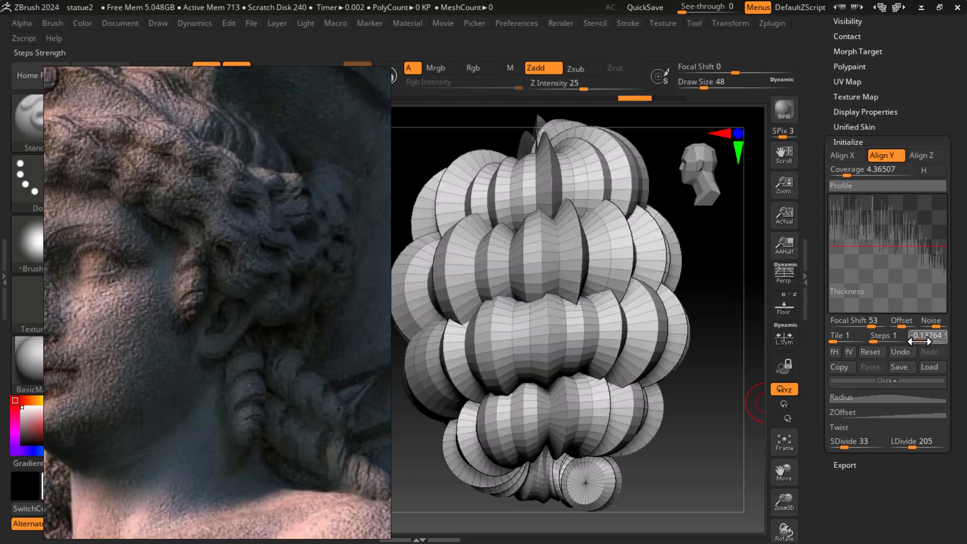
pyautogui.click(713, 434)
pyautogui.hotkey('ctrl', 'z')
pyautogui.hotkey('ctrl', 'z')
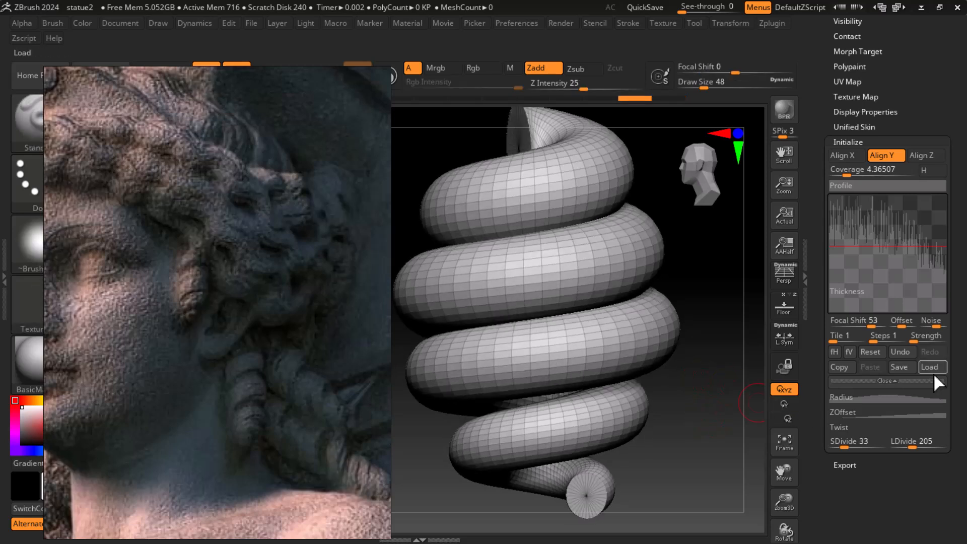
# Step: Try Steps Strength values of 1 and -2 on the Thickness curve, and return the helix to an earlier undo history state
pyautogui.click(930, 336)
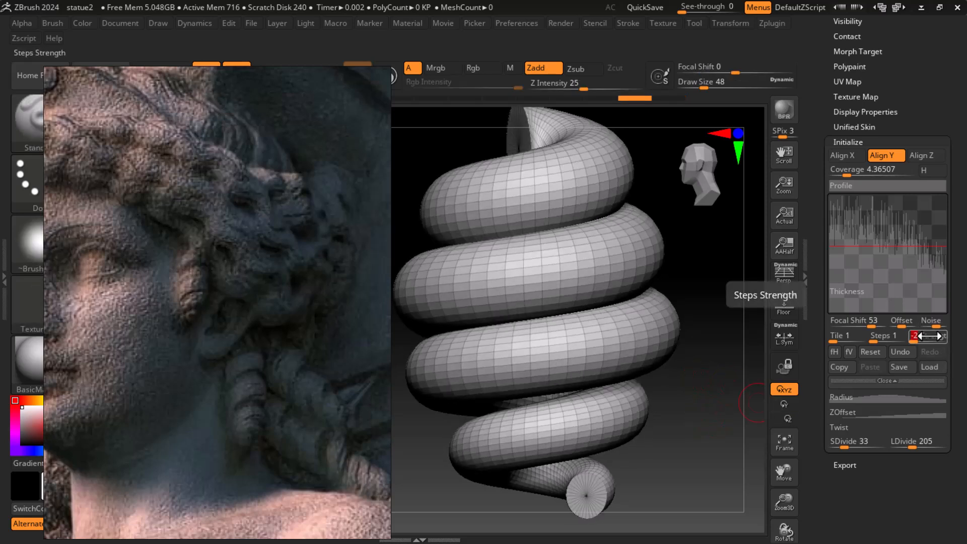
pyautogui.press('Return')
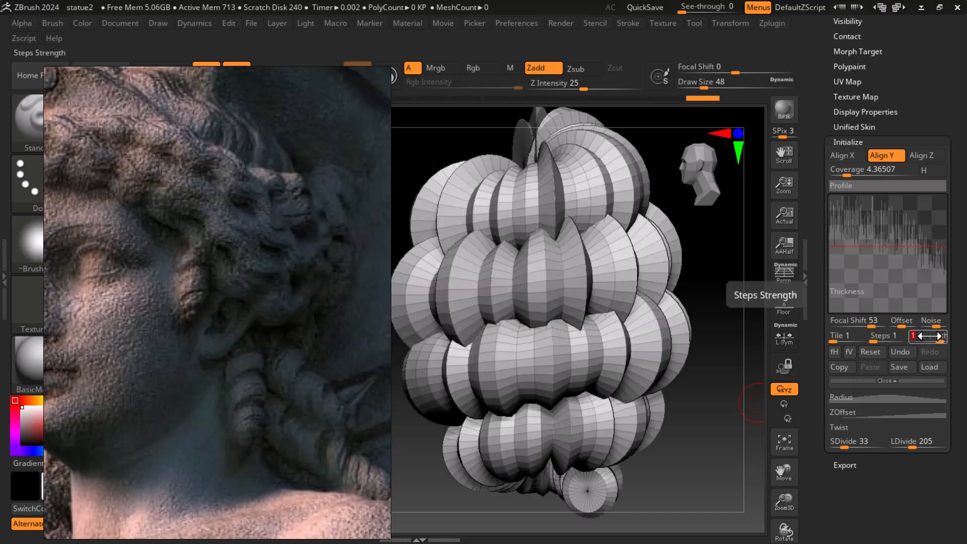
pyautogui.moveTo(929, 335); pyautogui.dragTo(906, 341)
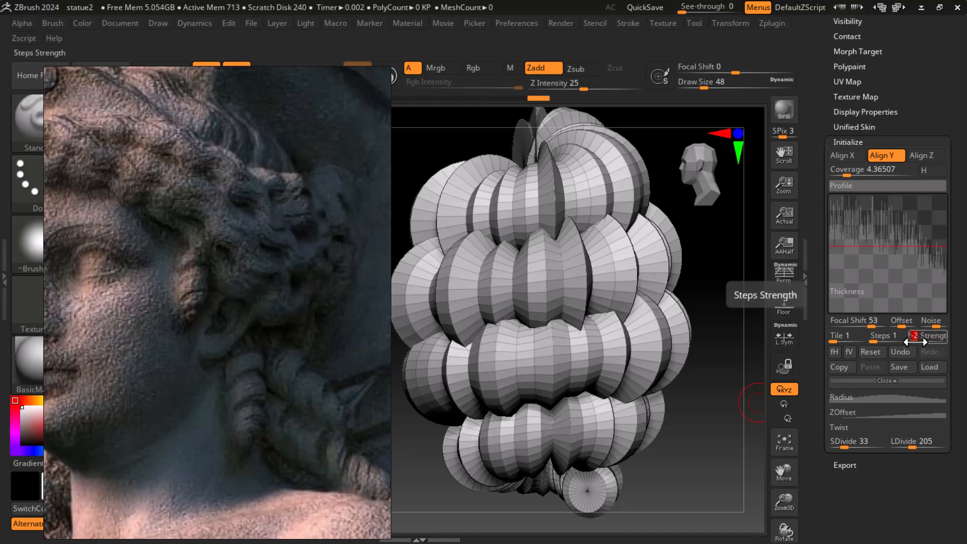
pyautogui.moveTo(649, 462)
pyautogui.mouseDown()
pyautogui.moveTo(673, 455)
pyautogui.moveTo(676, 434)
pyautogui.mouseUp()
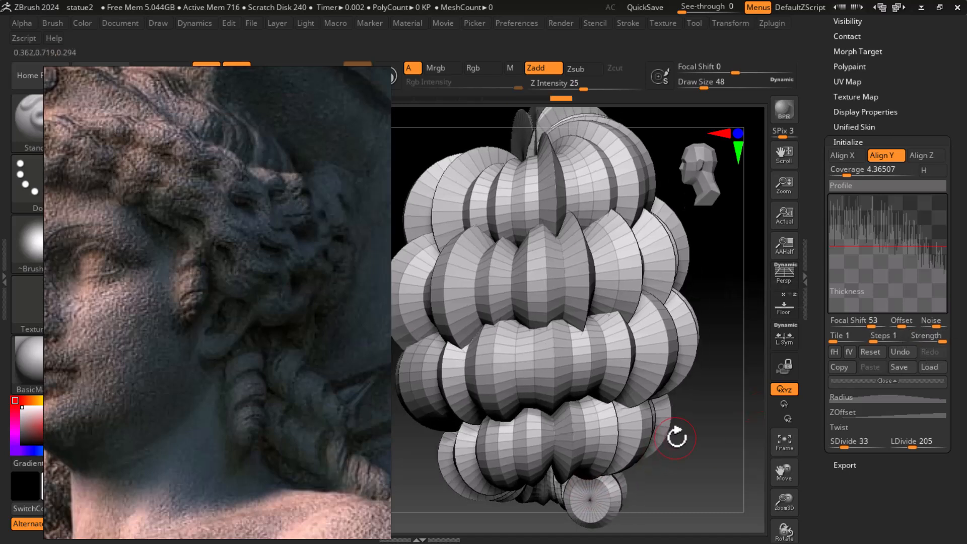
pyautogui.press('ctrl')
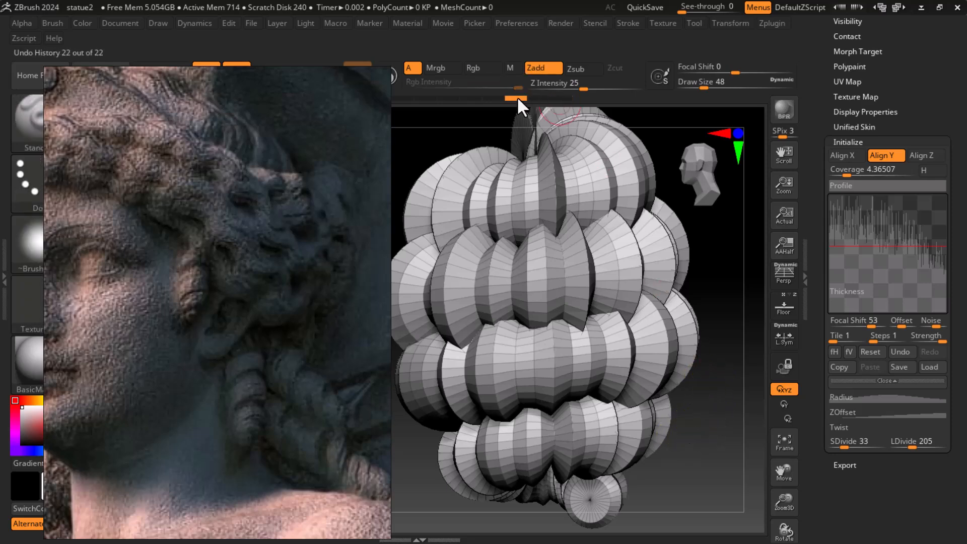
pyautogui.click(453, 94)
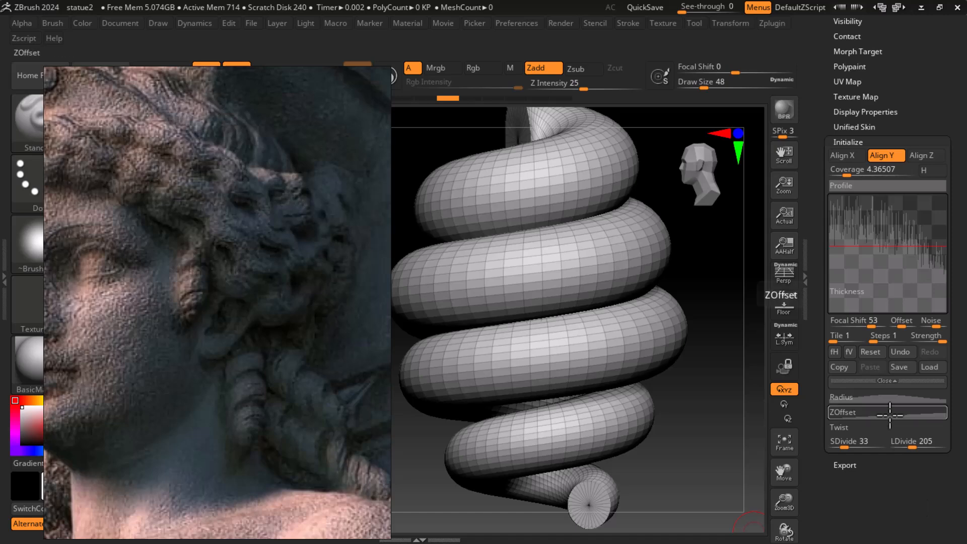
# Step: Try pinching the helix's middle by lowering the central point of its Radius curve to the minimum
pyautogui.click(922, 396)
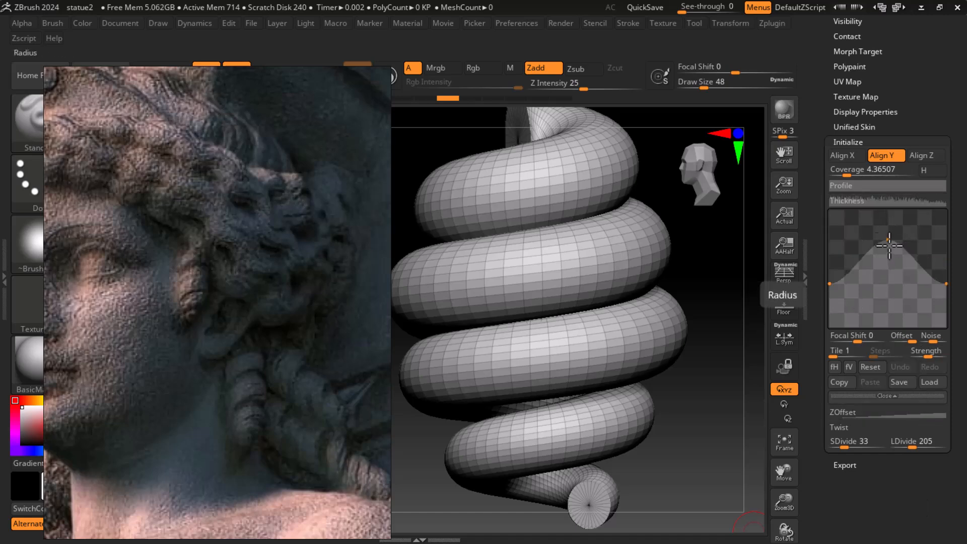
pyautogui.moveTo(887, 241); pyautogui.dragTo(885, 329)
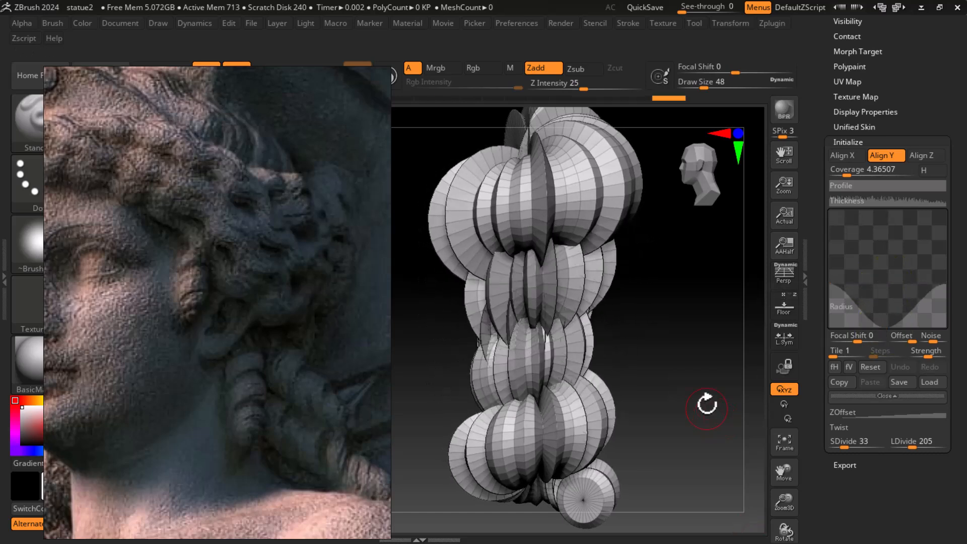
pyautogui.keyDown('ctrl'); pyautogui.moveTo(706, 403); pyautogui.dragTo(734, 402, button='right'); pyautogui.keyUp('ctrl')
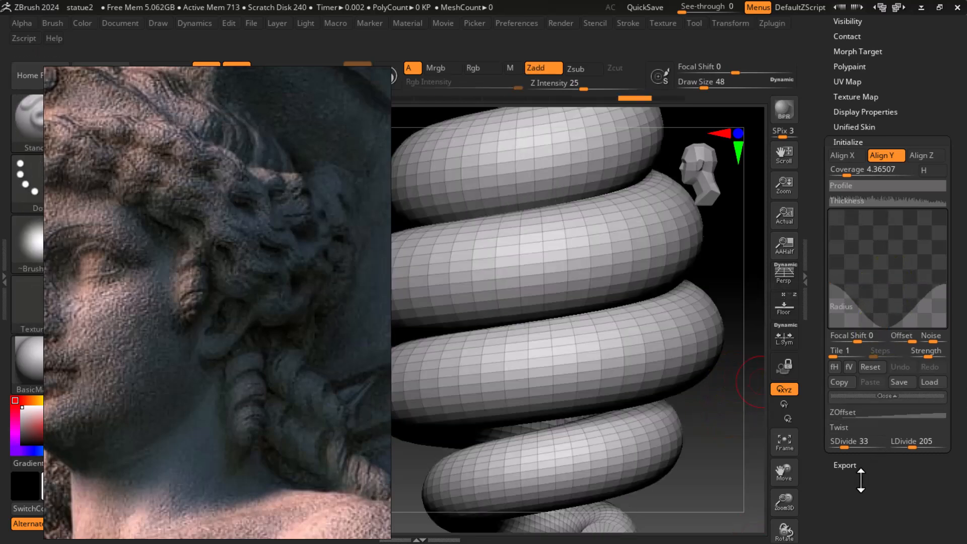
# Step: Try slightly lowering the end of the helix's ZOffset curve and adjusting the start point of its Profile curve
pyautogui.click(886, 412)
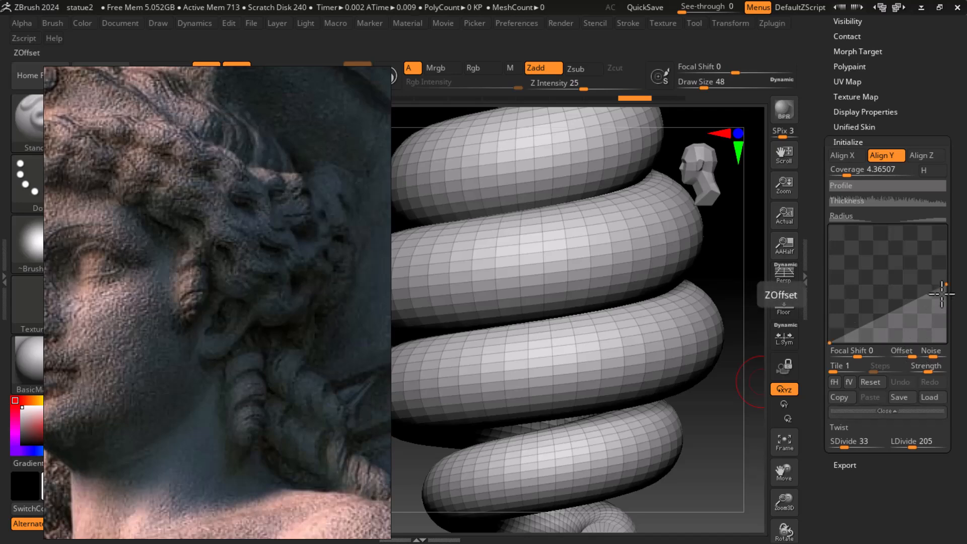
pyautogui.moveTo(944, 284)
pyautogui.mouseDown()
pyautogui.moveTo(951, 272)
pyautogui.moveTo(950, 304)
pyautogui.moveTo(950, 222)
pyautogui.moveTo(949, 297)
pyautogui.mouseUp()
pyautogui.keyDown('alt'); pyautogui.moveTo(733, 356); pyautogui.dragTo(722, 288); pyautogui.keyUp('alt')
pyautogui.hotkey('ctrl', 'z')
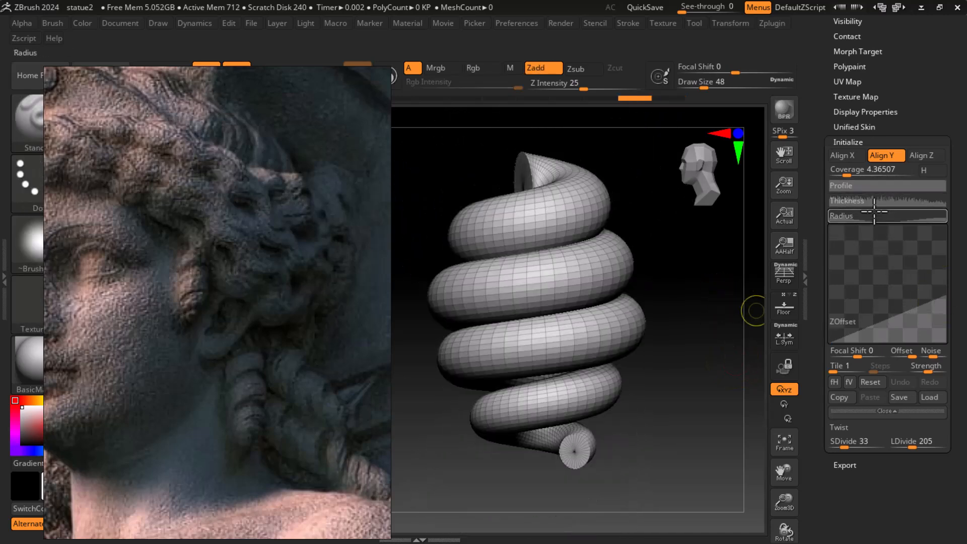
pyautogui.click(866, 186)
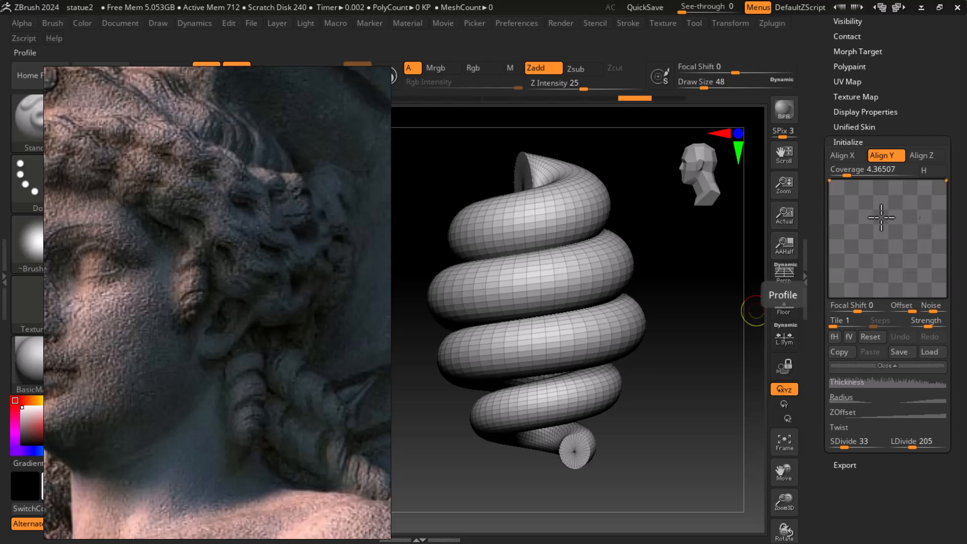
pyautogui.moveTo(828, 179); pyautogui.dragTo(830, 157)
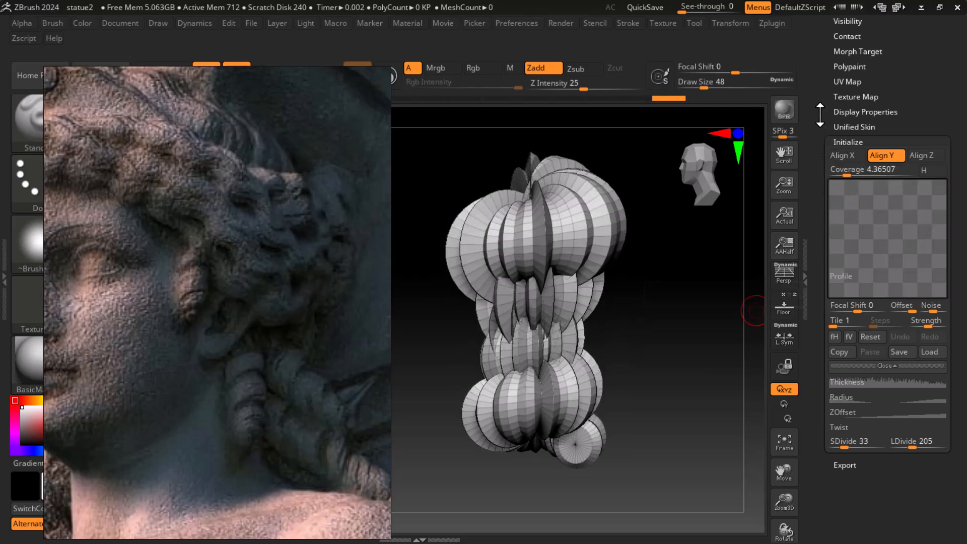
# Step: Switch away from the distorted helix through SimpleBrush, move the reference aside, and select the original Helix3D tool
pyautogui.scroll(10, 819, 115)
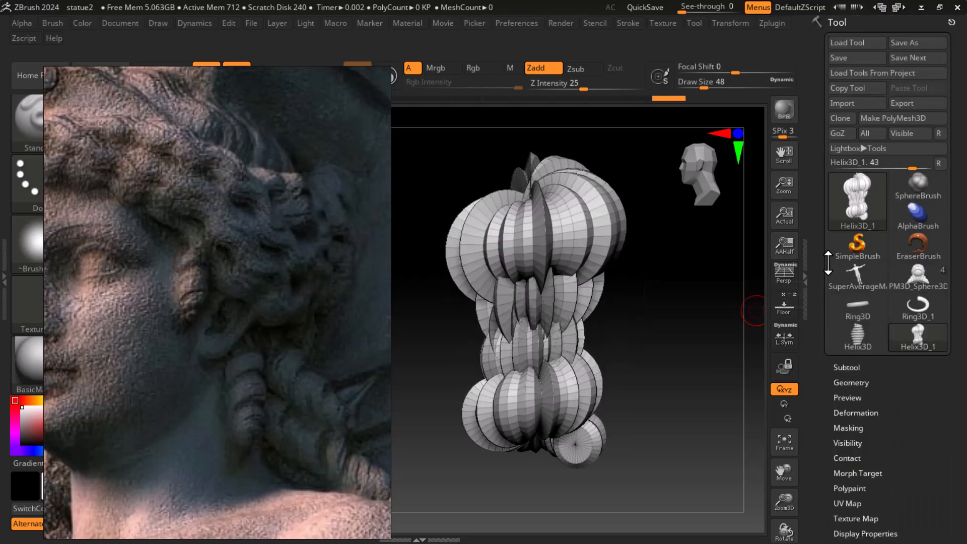
pyautogui.click(851, 243)
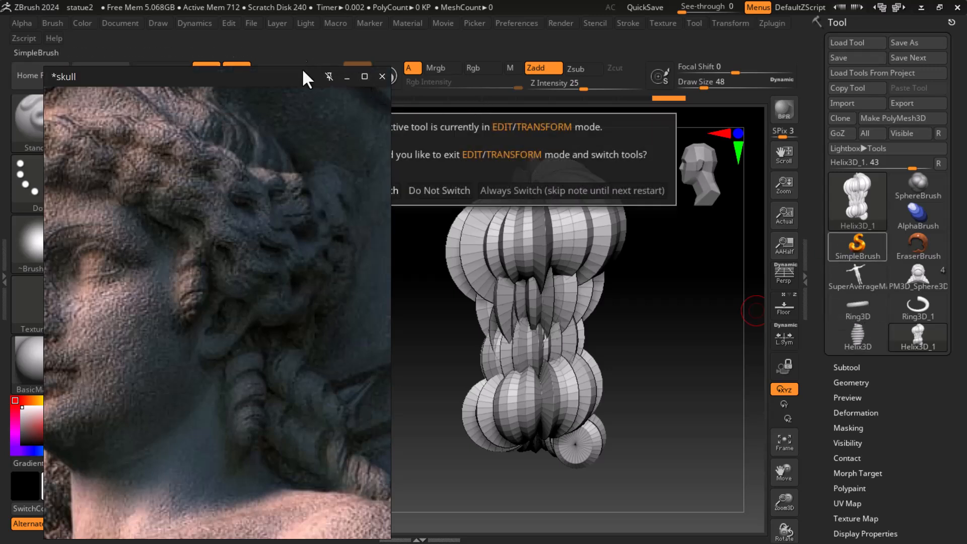
pyautogui.moveTo(367, 86); pyautogui.dragTo(175, 123)
pyautogui.click(384, 190)
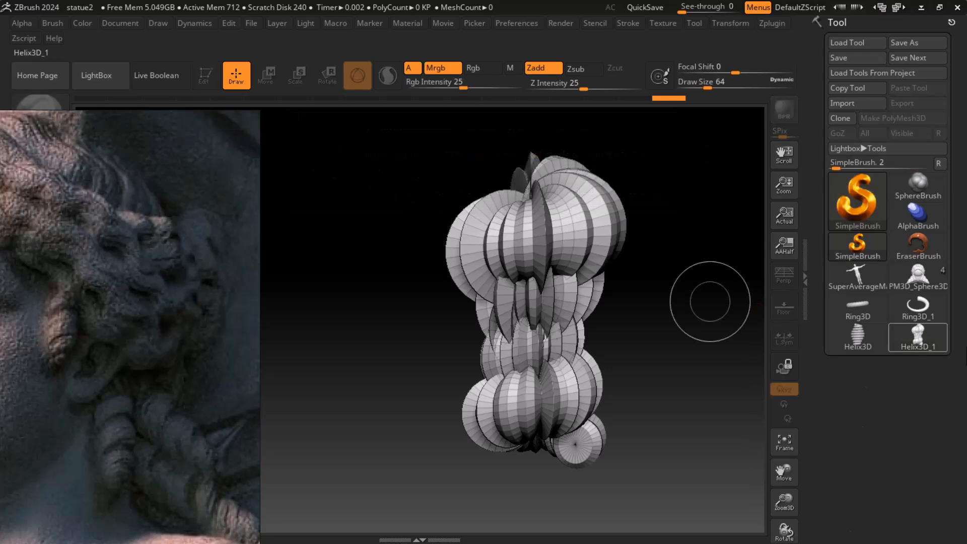
pyautogui.click(863, 195)
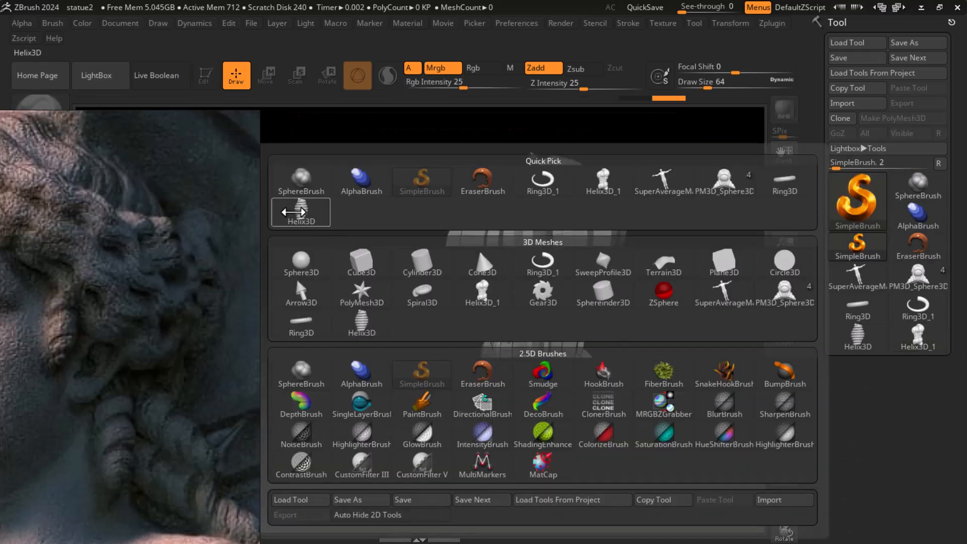
pyautogui.click(301, 209)
# Step: Draw a fresh Helix3D on the canvas, make it editable and clear the leftover drawing of the distorted helix
pyautogui.moveTo(391, 364); pyautogui.dragTo(410, 511)
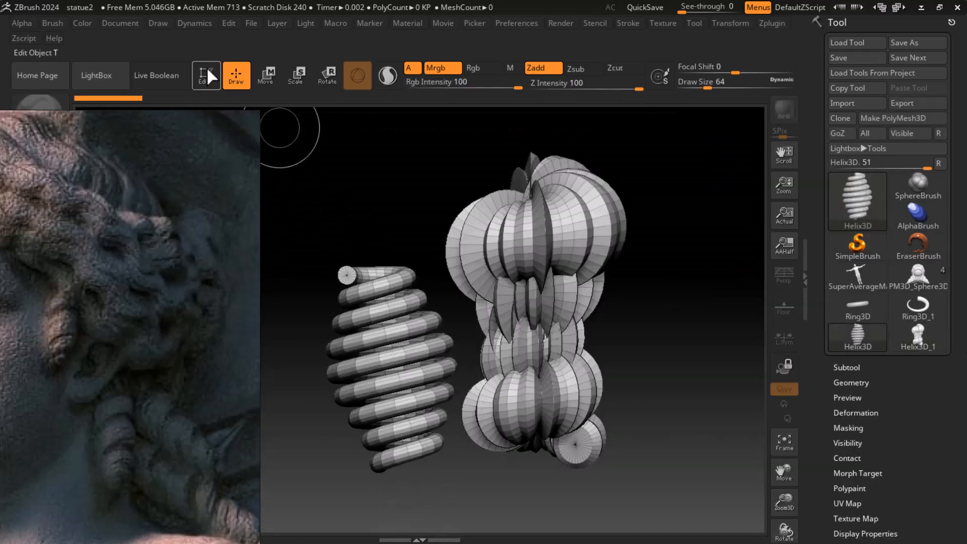
pyautogui.click(206, 70)
pyautogui.moveTo(655, 325); pyautogui.dragTo(705, 337)
pyautogui.hotkey('ctrl', 'n')
pyautogui.keyDown('alt'); pyautogui.moveTo(580, 362); pyautogui.dragTo(673, 304); pyautogui.keyUp('alt')
# Step: In the new helix's Initialize settings, loosen the coils with Coverage 4.36507 and open the Thickness curve
pyautogui.moveTo(829, 460); pyautogui.dragTo(818, 335)
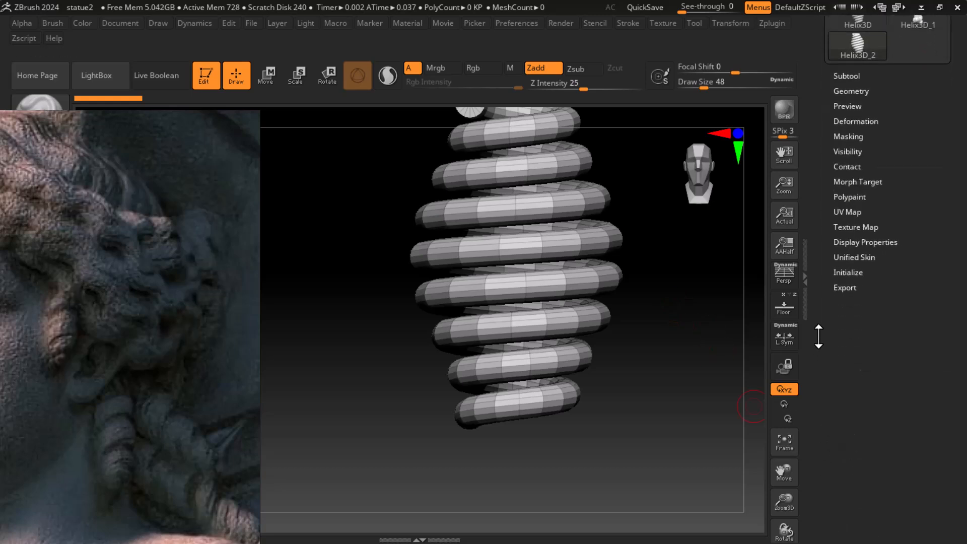
pyautogui.click(855, 271)
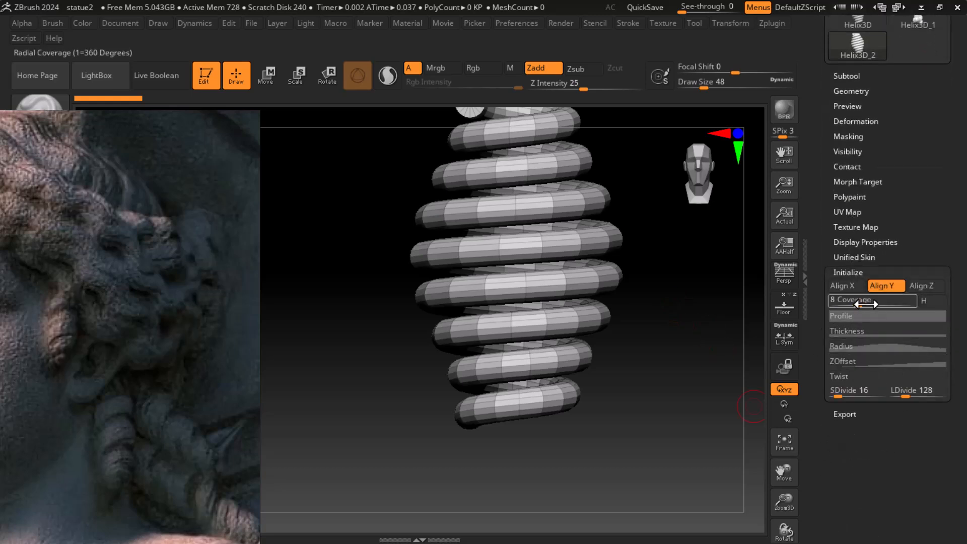
pyautogui.moveTo(857, 304); pyautogui.dragTo(864, 304)
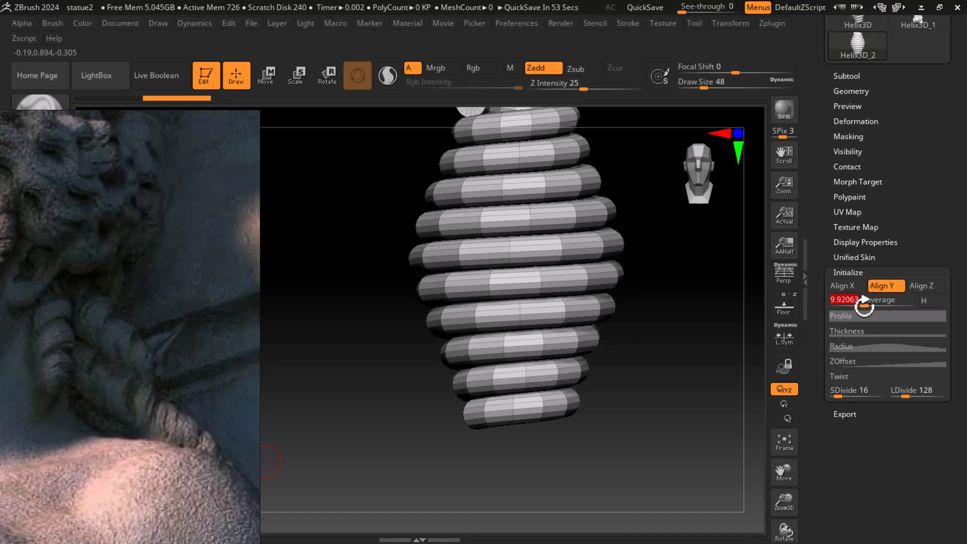
pyautogui.moveTo(863, 301); pyautogui.dragTo(853, 306)
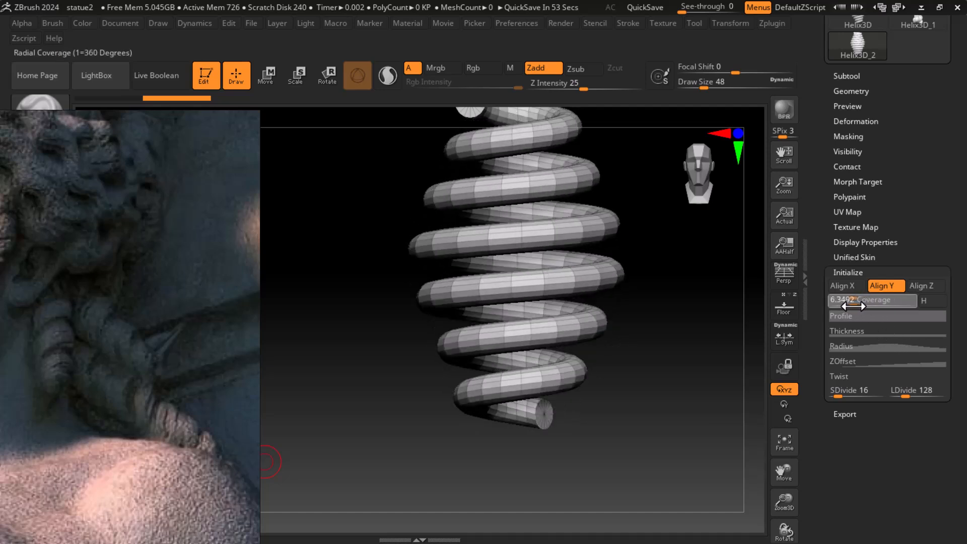
pyautogui.moveTo(738, 367); pyautogui.dragTo(699, 417)
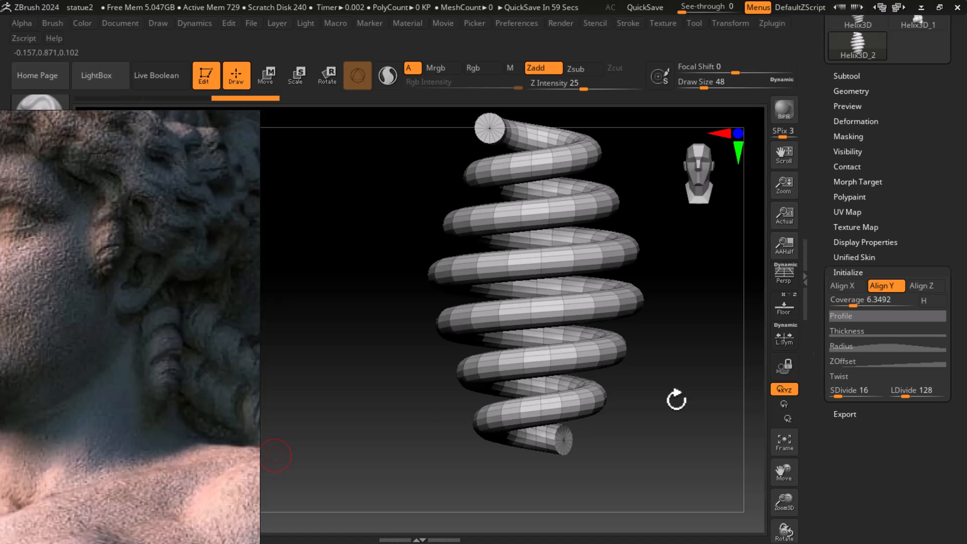
pyautogui.click(860, 302)
pyautogui.moveTo(853, 305); pyautogui.dragTo(846, 302)
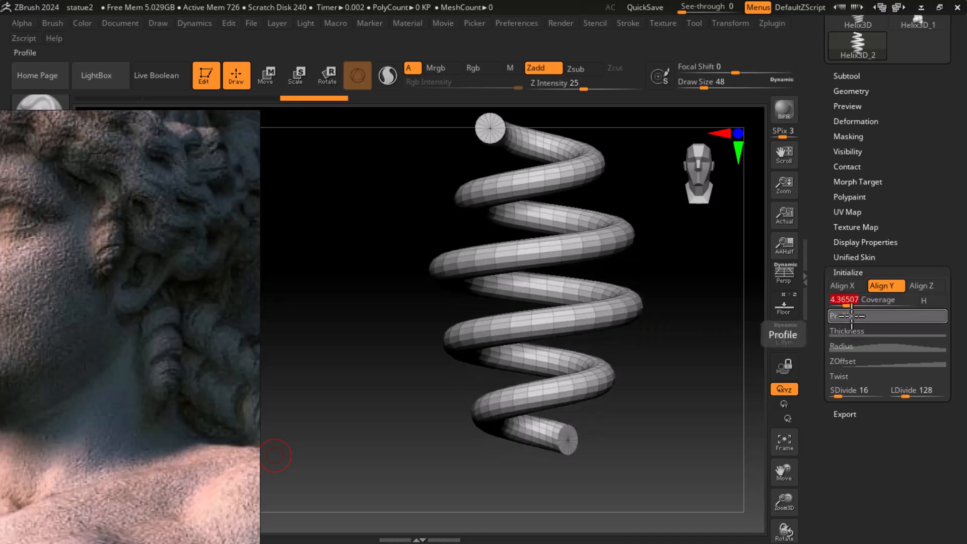
pyautogui.click(850, 316)
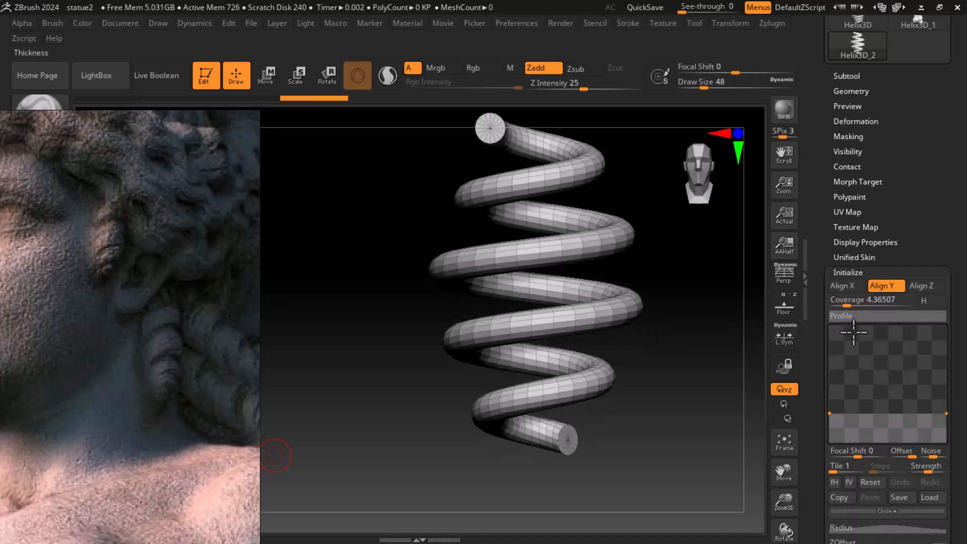
# Step: Raise both ends of the helix's Thickness curve, the start higher than the end, to thicken and taper the coils
pyautogui.moveTo(831, 413); pyautogui.dragTo(832, 356)
pyautogui.moveTo(947, 413); pyautogui.dragTo(943, 384)
pyautogui.moveTo(635, 441); pyautogui.dragTo(645, 412)
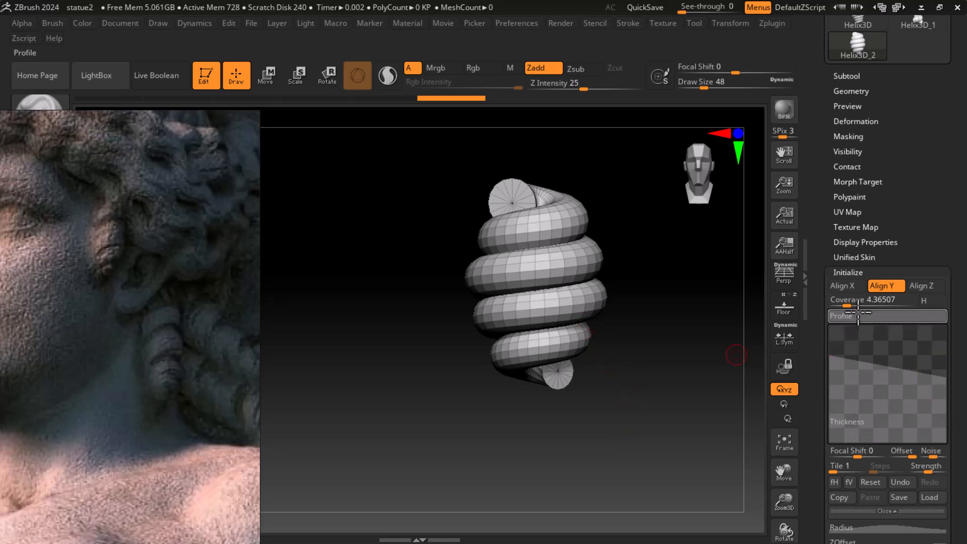
# Step: Lower the middle of the helix's Radius curve slightly to narrow its central coils
pyautogui.click(880, 313)
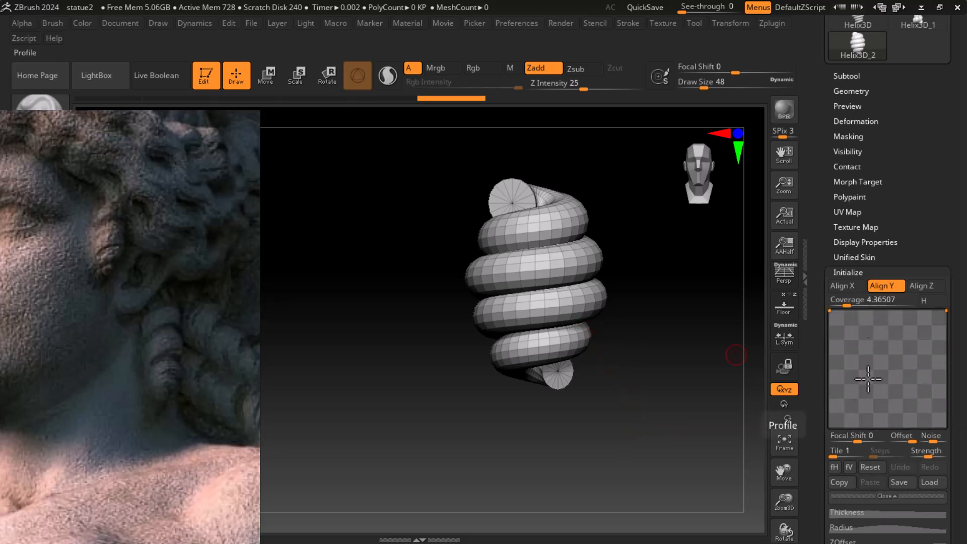
pyautogui.moveTo(810, 454); pyautogui.dragTo(810, 391)
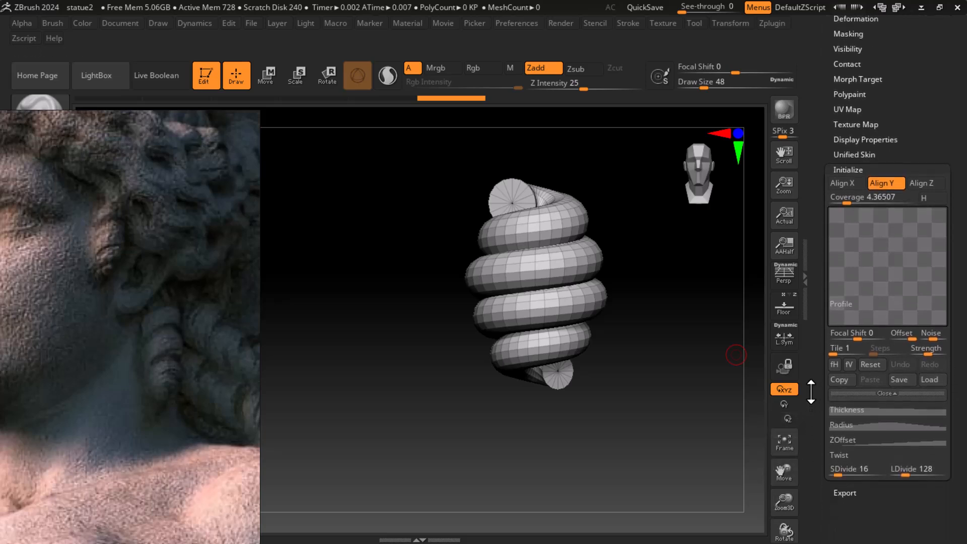
pyautogui.click(855, 424)
pyautogui.moveTo(889, 273); pyautogui.dragTo(889, 292)
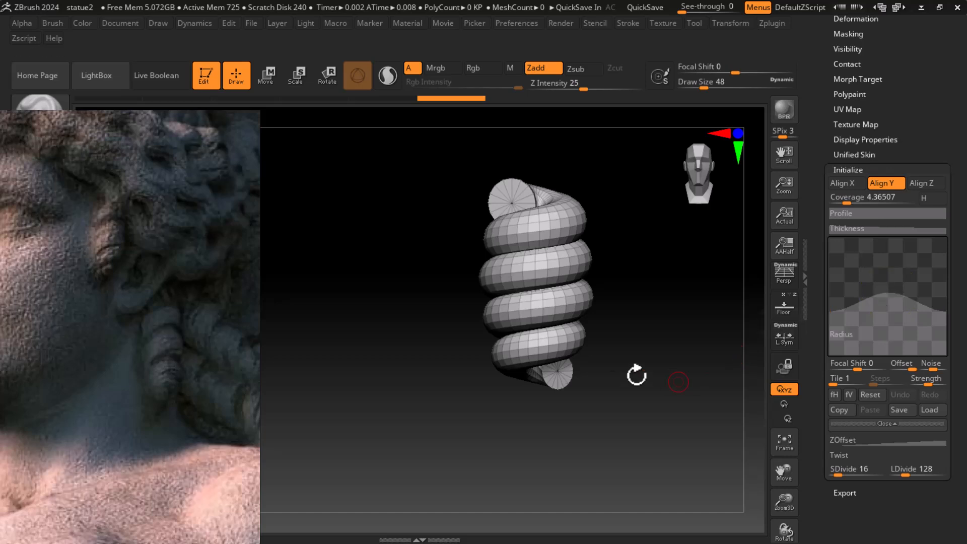
pyautogui.moveTo(654, 412); pyautogui.dragTo(675, 408)
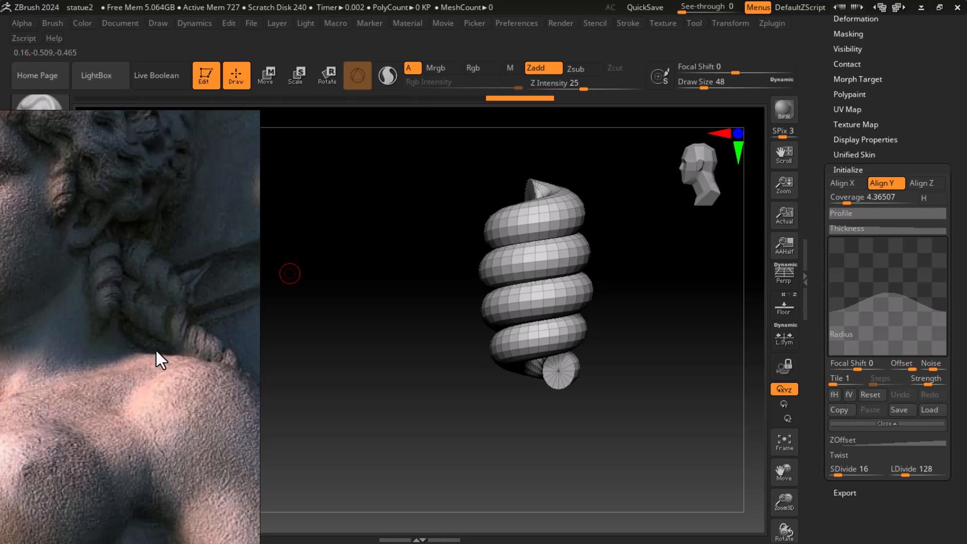
# Step: Open a Google Chrome window, maximize it and shift the statue reference aside
pyautogui.moveTo(812, 127); pyautogui.dragTo(829, 251)
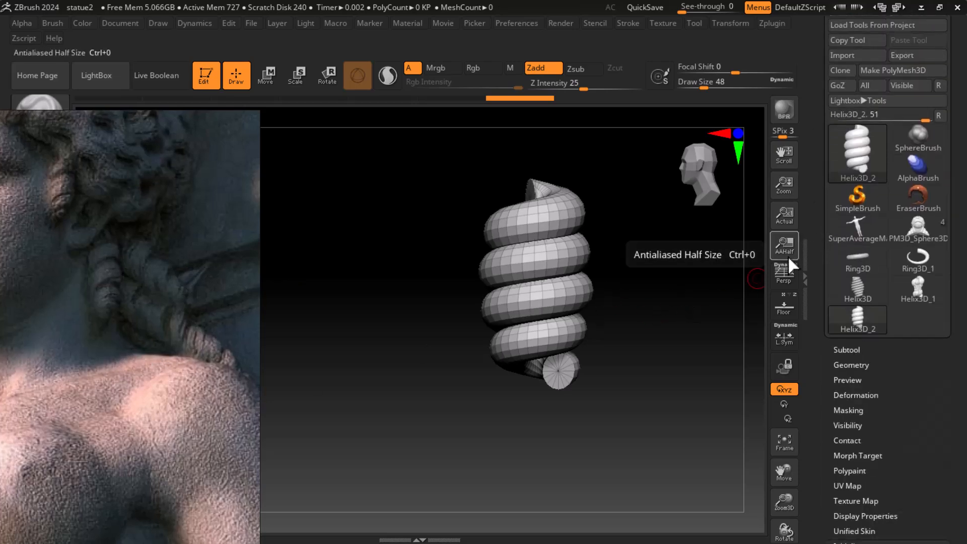
pyautogui.press('super')
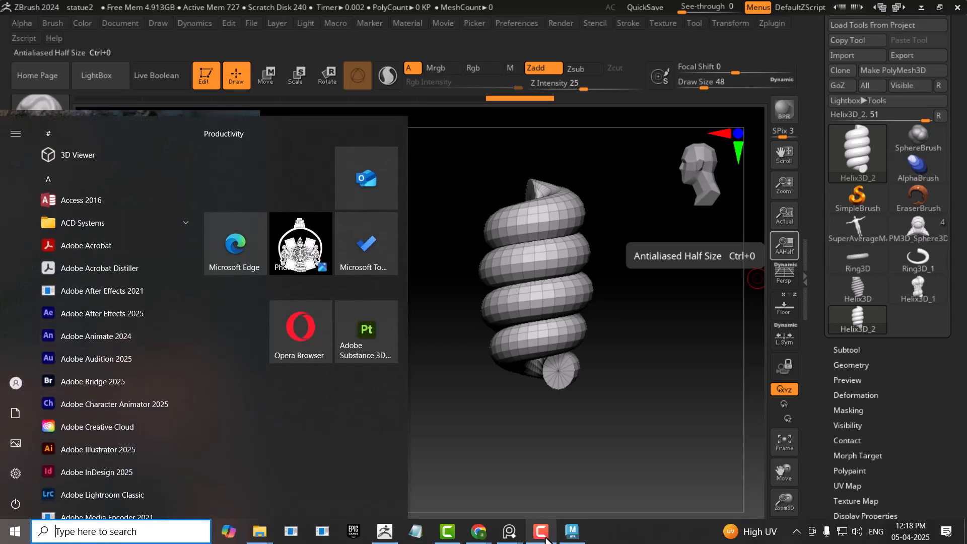
pyautogui.moveTo(545, 538)
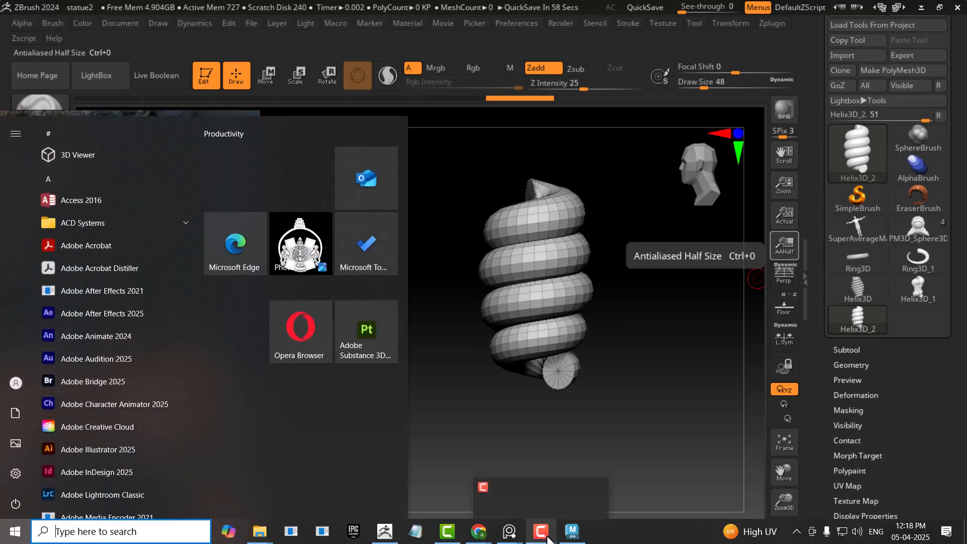
pyautogui.click(668, 425)
pyautogui.press('super')
pyautogui.write('c')
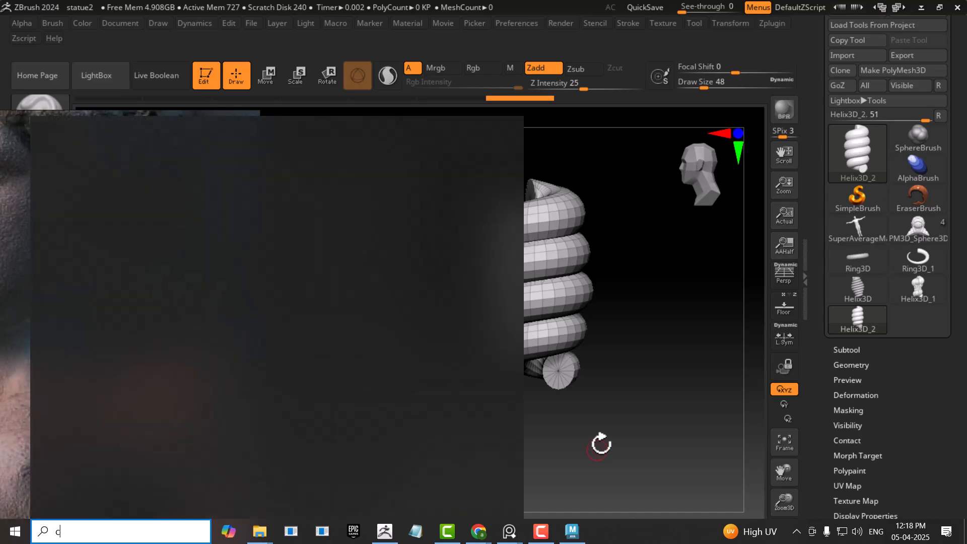
pyautogui.click(164, 183)
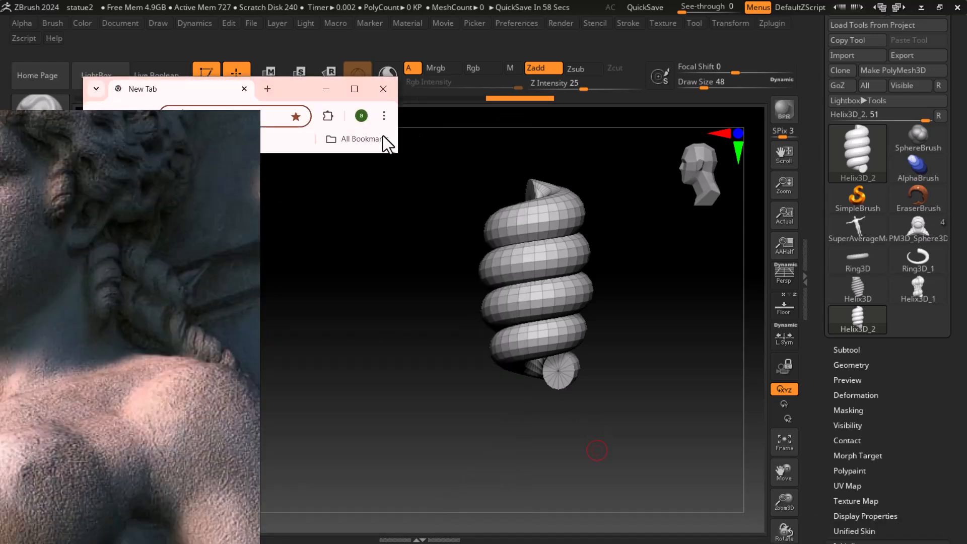
pyautogui.click(364, 83)
pyautogui.moveTo(146, 123); pyautogui.dragTo(56, 137)
# Step: Search Google for "twirls"
pyautogui.click(294, 263)
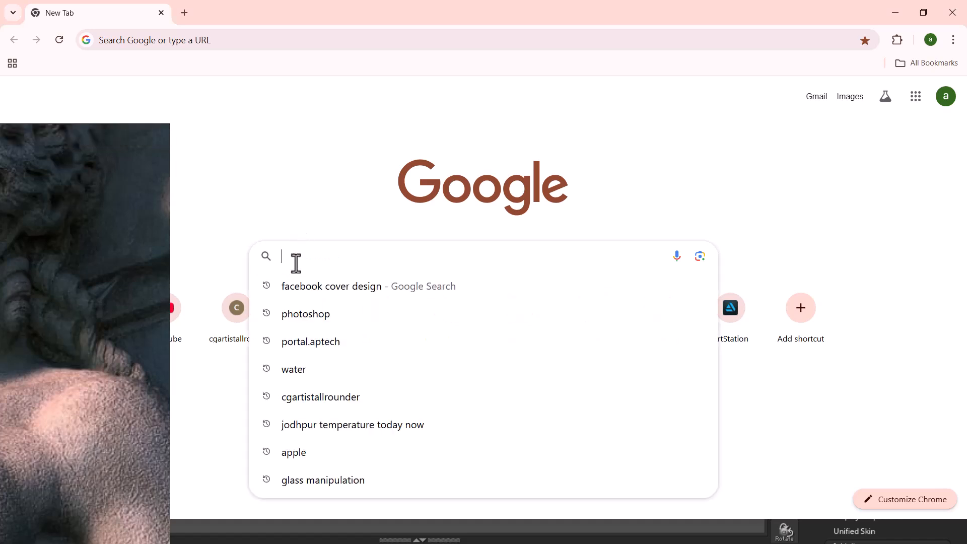
pyautogui.write('tw')
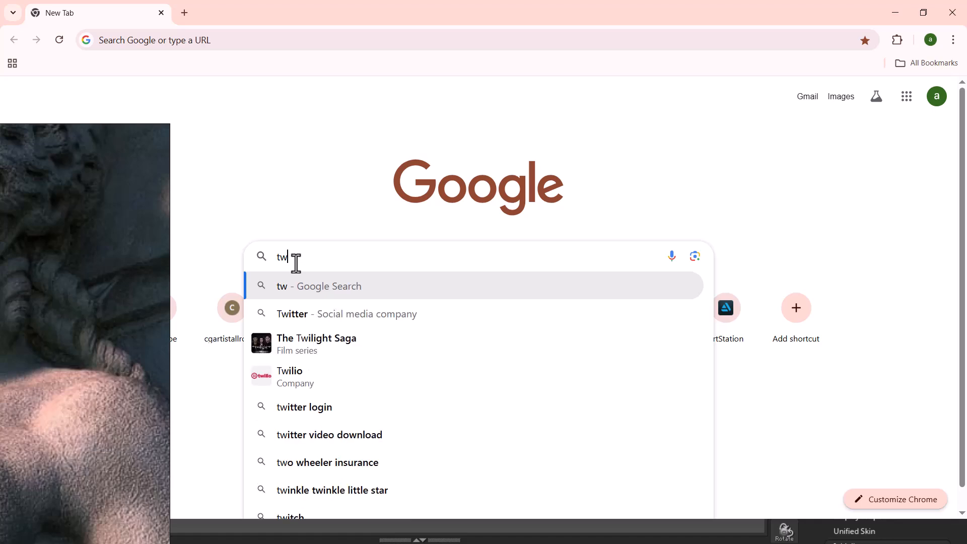
pyautogui.write('irls')
pyautogui.press('Return')
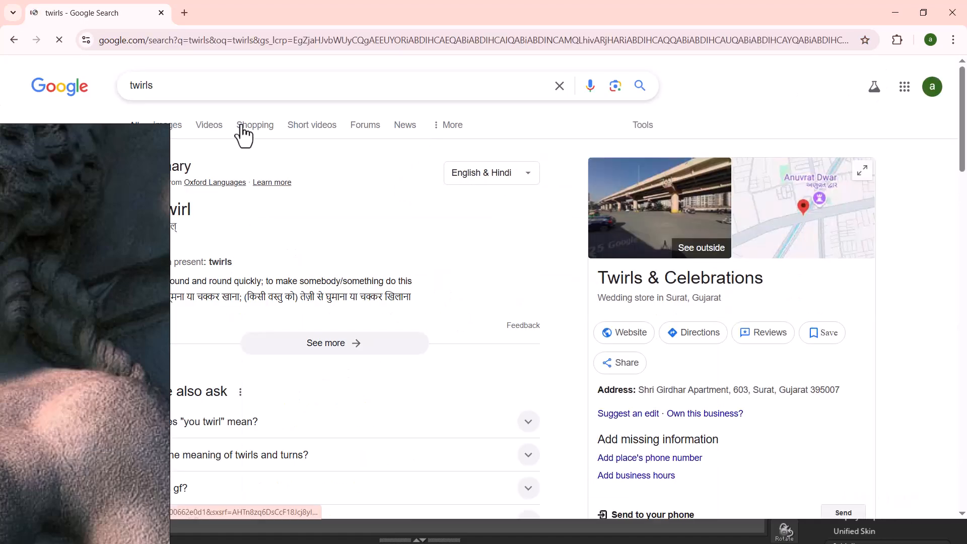
# Step: Refine the search to "hair twirls" and follow the suggested spelling "hair twirl"
pyautogui.click(132, 85)
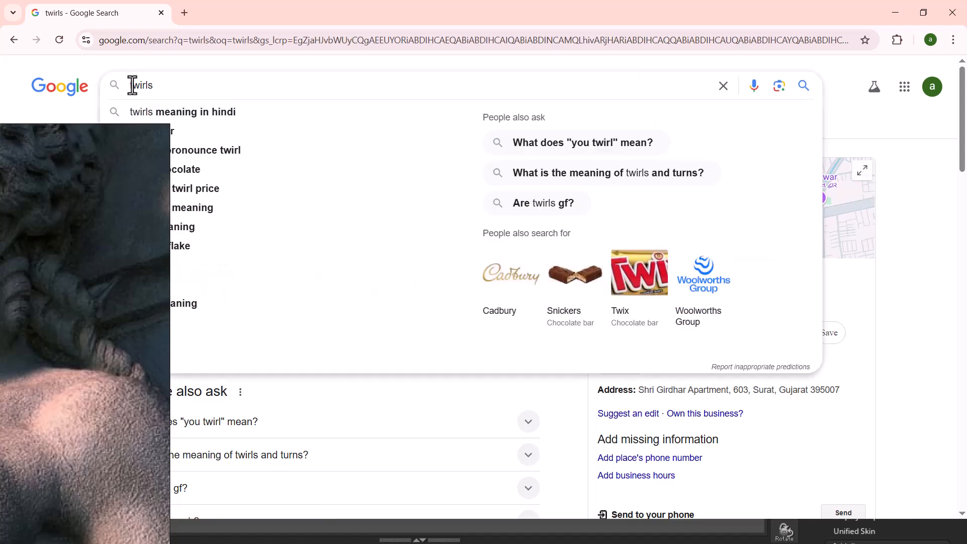
pyautogui.write('hair')
pyautogui.press('Return')
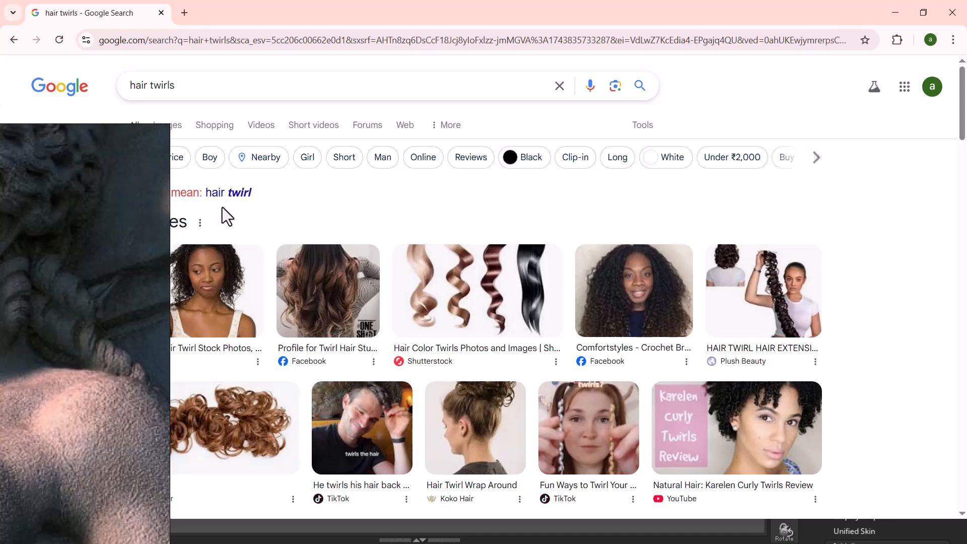
pyautogui.click(232, 192)
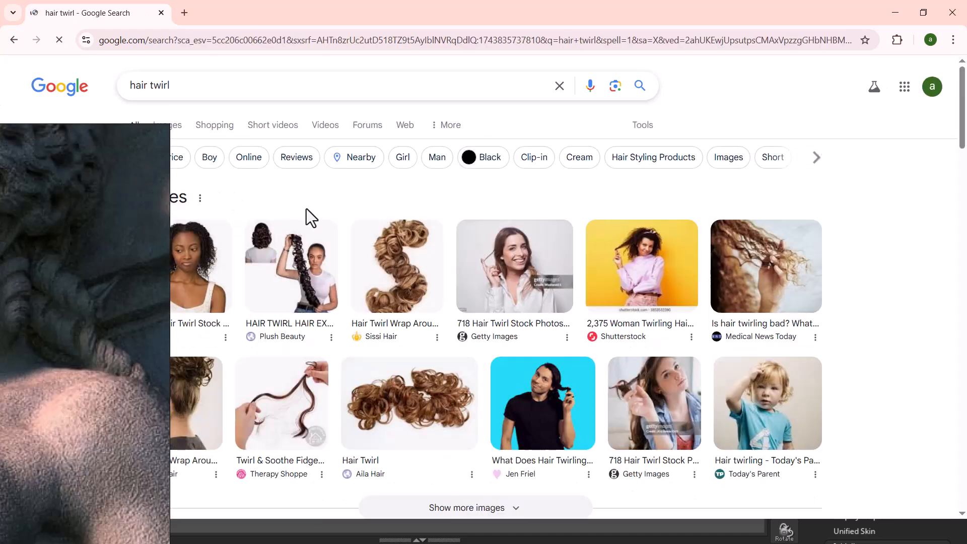
# Step: Reposition the statue reference, search for "twirl hair" instead and select that search term
pyautogui.moveTo(54, 127); pyautogui.dragTo(2, 112)
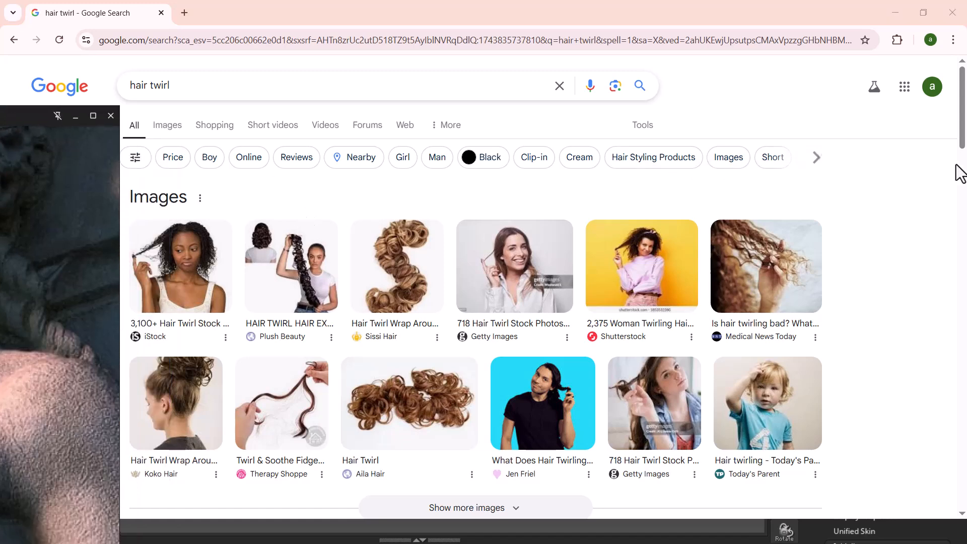
pyautogui.moveTo(9, 117); pyautogui.dragTo(163, 177)
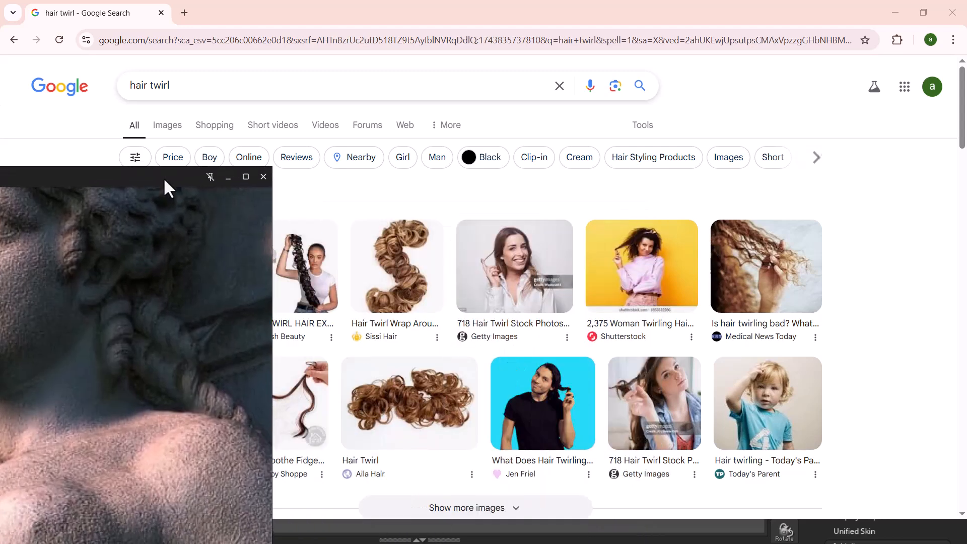
pyautogui.moveTo(150, 88); pyautogui.dragTo(67, 70)
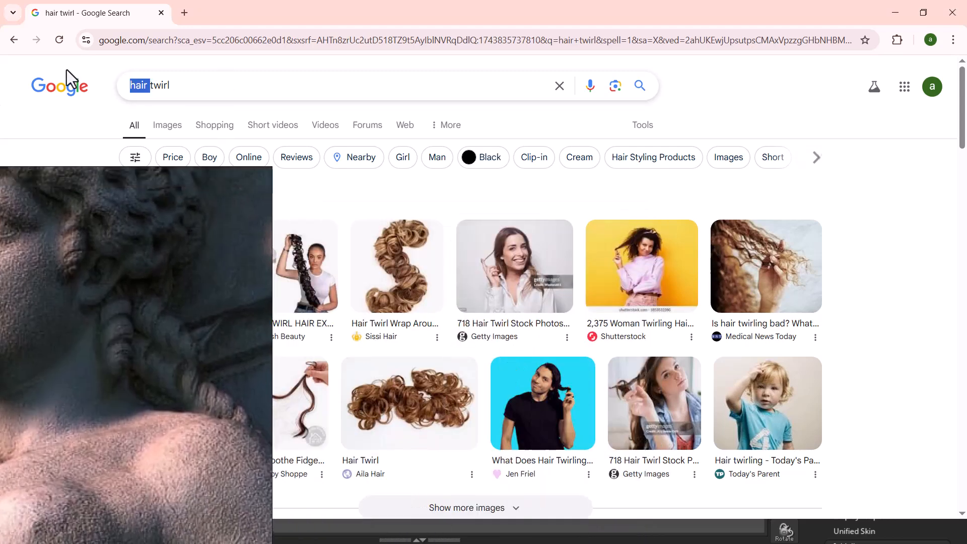
pyautogui.press('BackSpace')
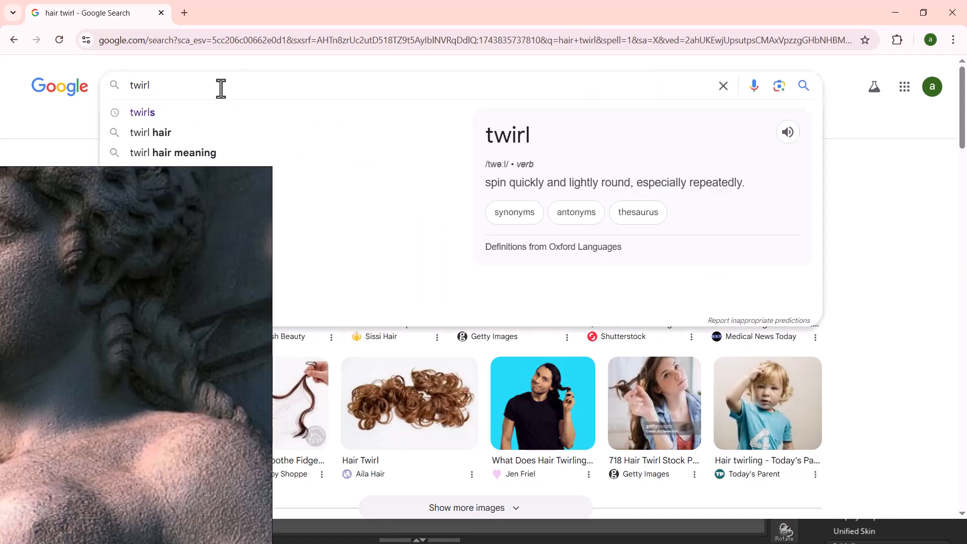
pyautogui.click(175, 133)
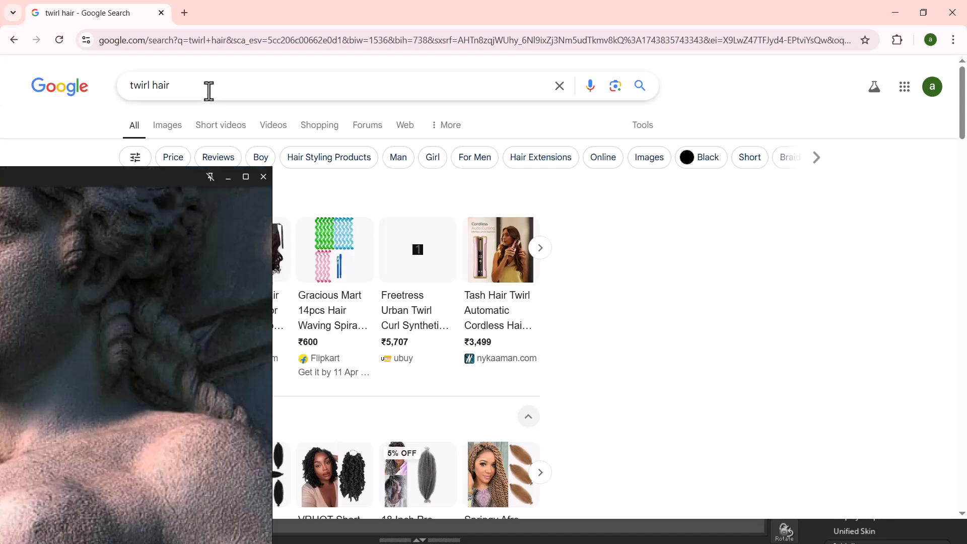
pyautogui.moveTo(209, 91); pyautogui.dragTo(78, 103)
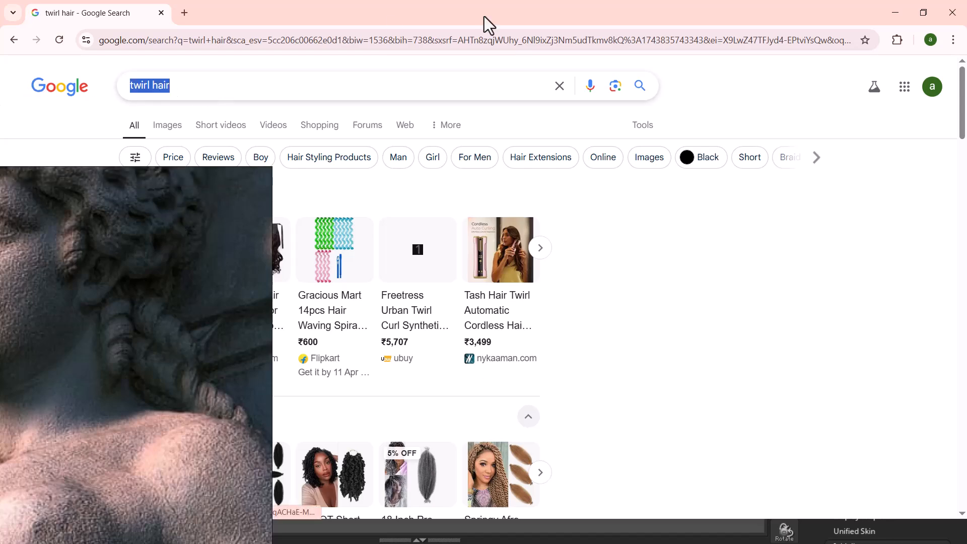
# Step: Switch back to ZBrush and rename the helix subtool to twirls_hair
pyautogui.press('super')
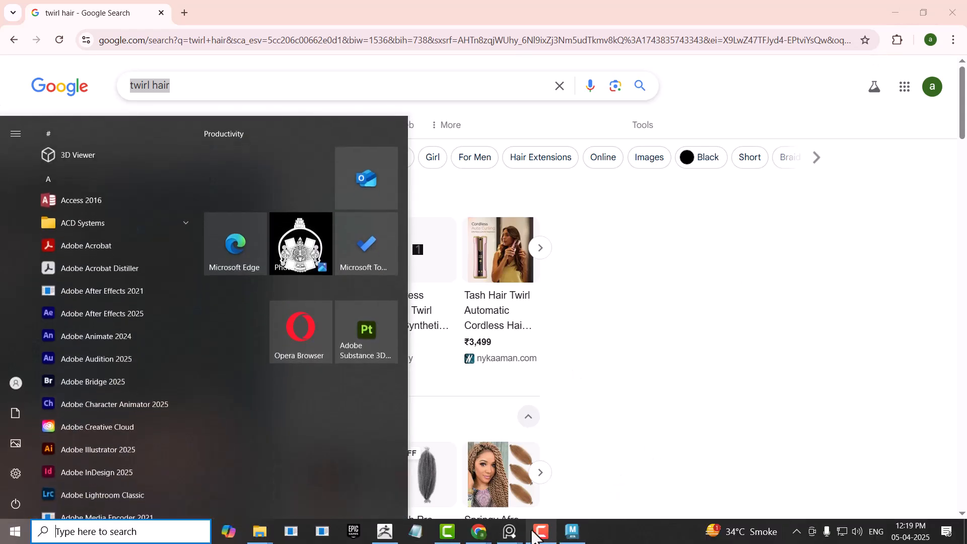
pyautogui.moveTo(518, 536)
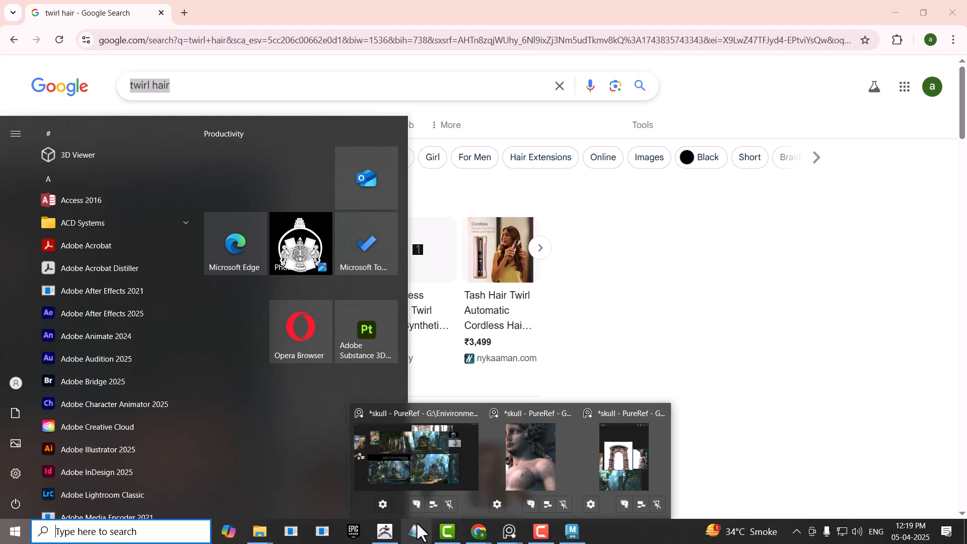
pyautogui.click(388, 534)
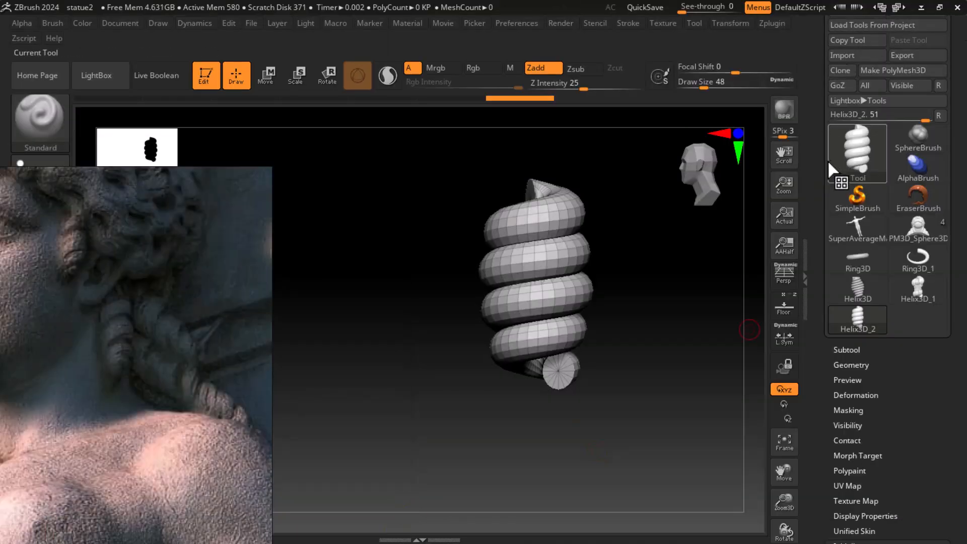
pyautogui.moveTo(816, 145); pyautogui.dragTo(813, 192)
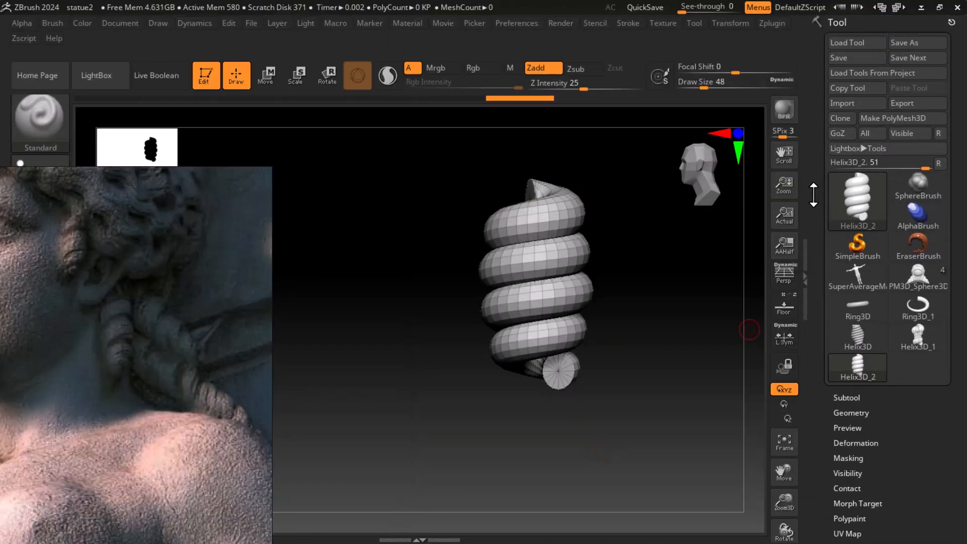
pyautogui.click(845, 398)
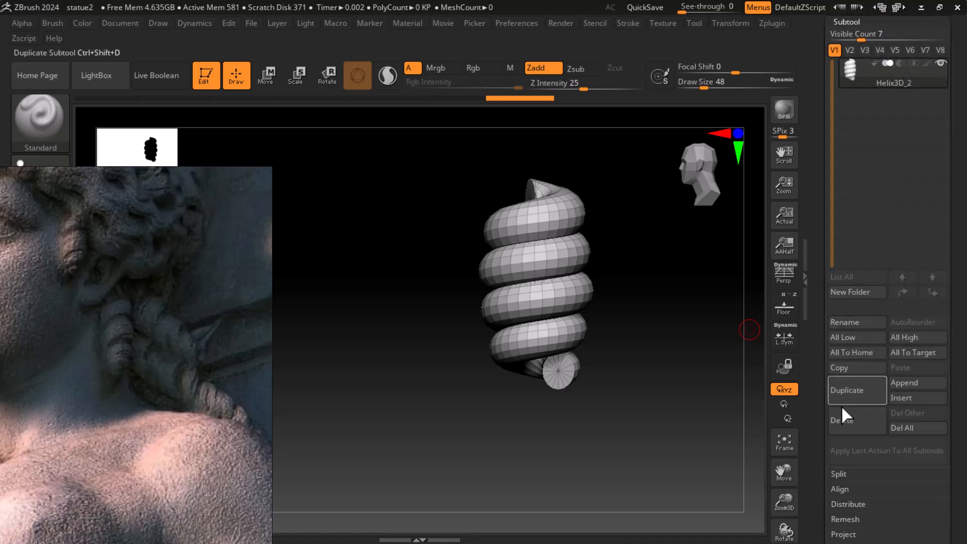
pyautogui.click(842, 324)
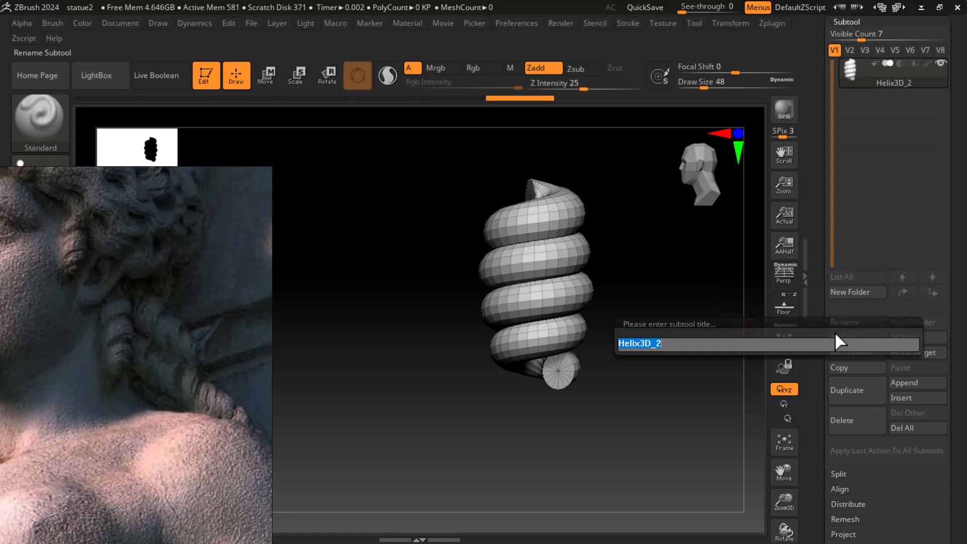
pyautogui.write('hair')
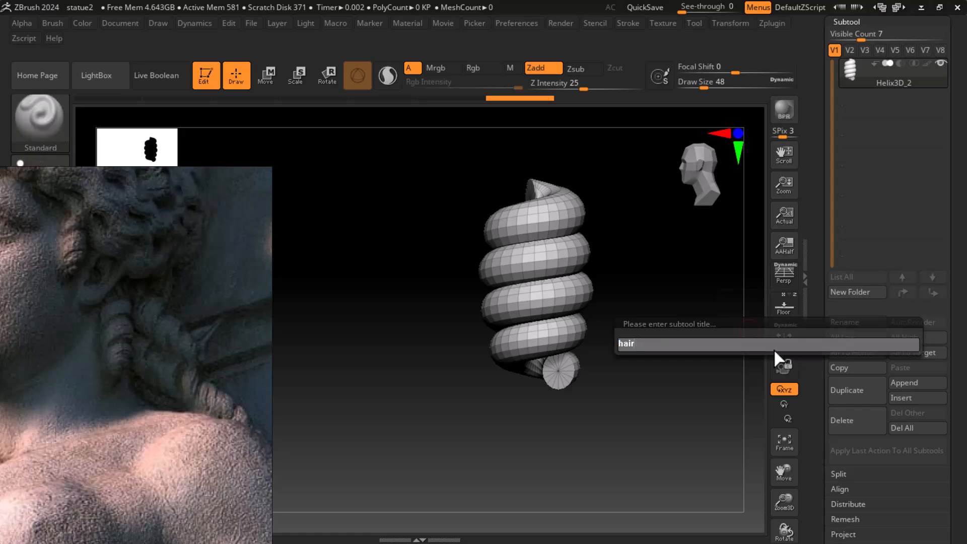
pyautogui.press('Home')
pyautogui.write('twirls')
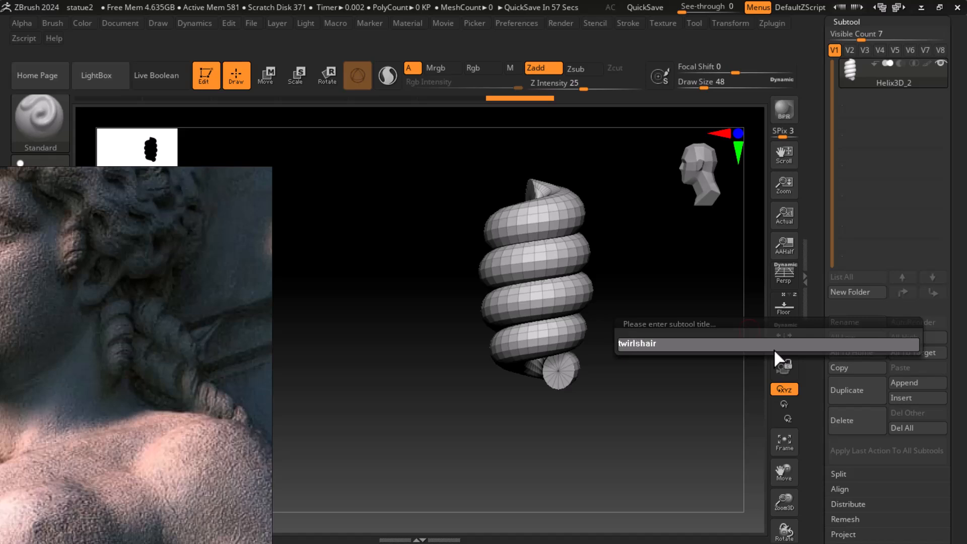
pyautogui.write('_')
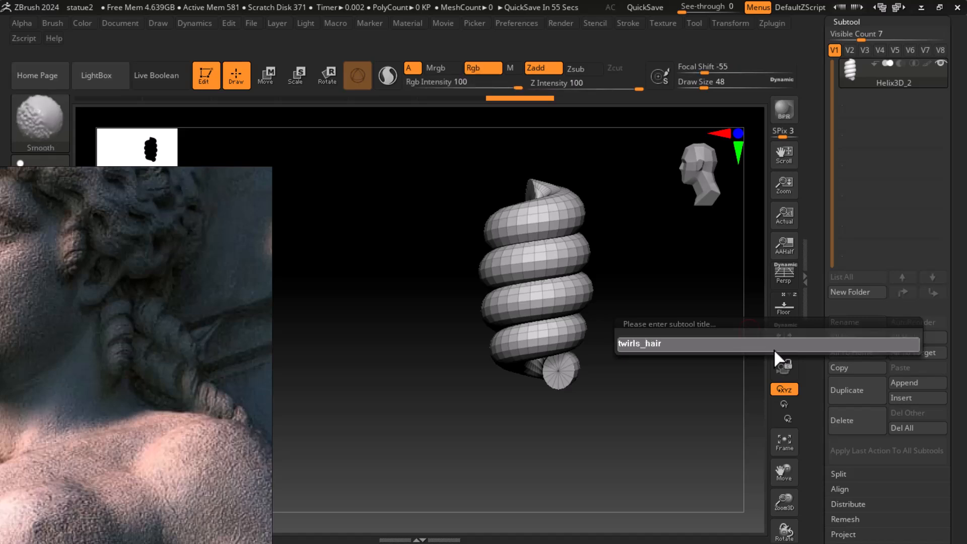
pyautogui.press('Return')
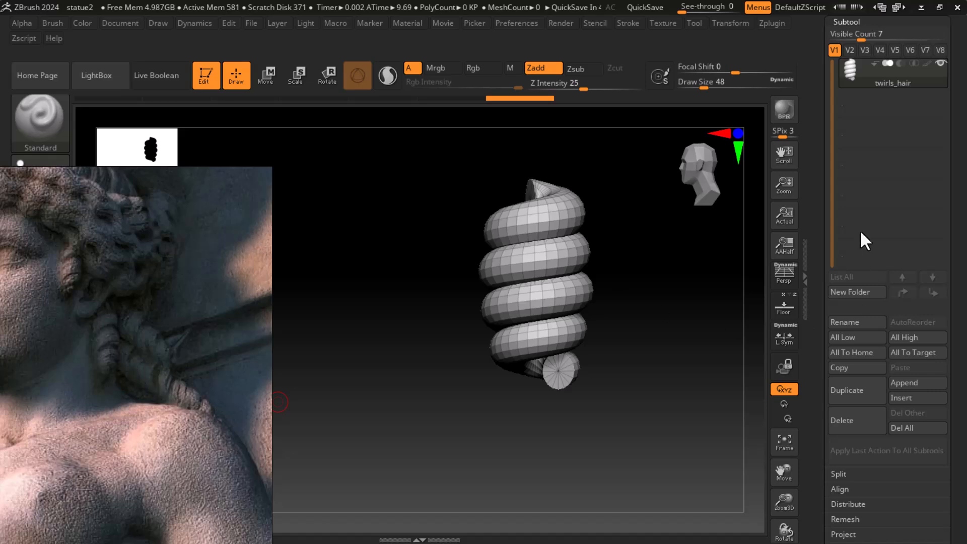
# Step: Open the Initialize settings of twirls_hair and raise the helix Coverage to 6.74603 for tighter coils
pyautogui.moveTo(811, 172); pyautogui.dragTo(816, 193)
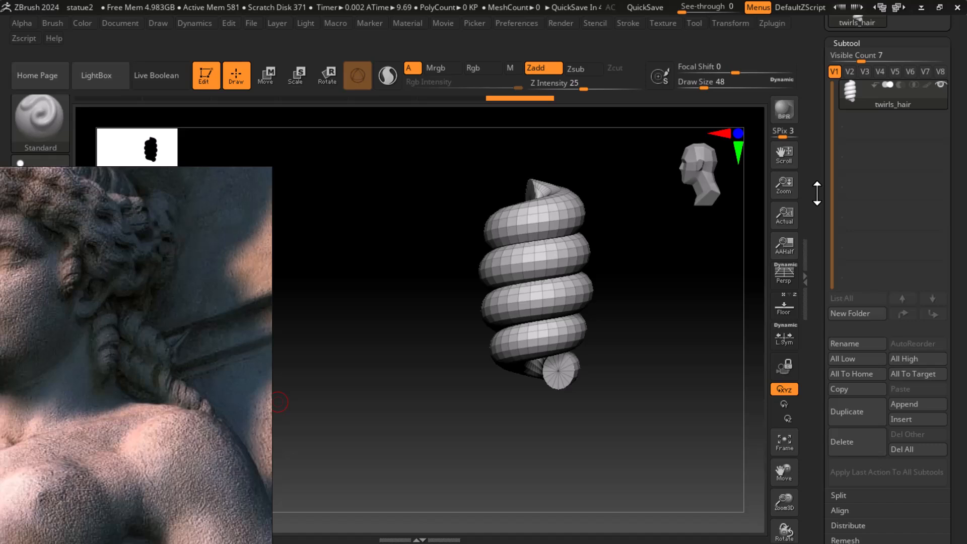
pyautogui.scroll(-3, 817, 192)
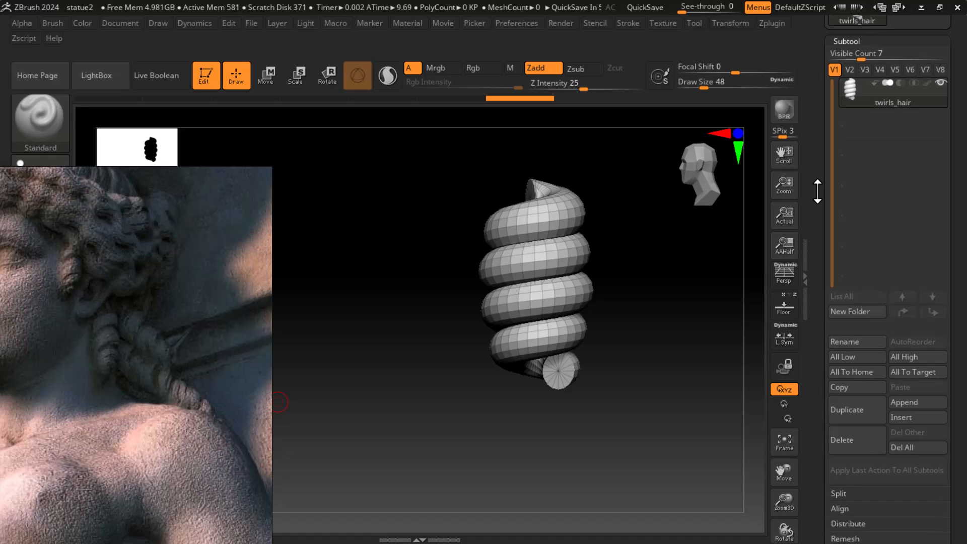
pyautogui.scroll(-10, 813, 418)
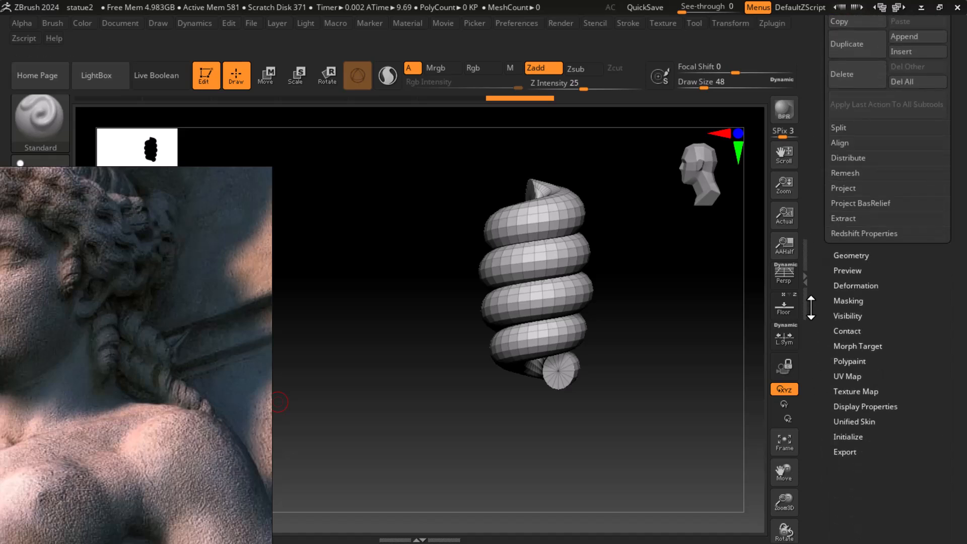
pyautogui.click(850, 430)
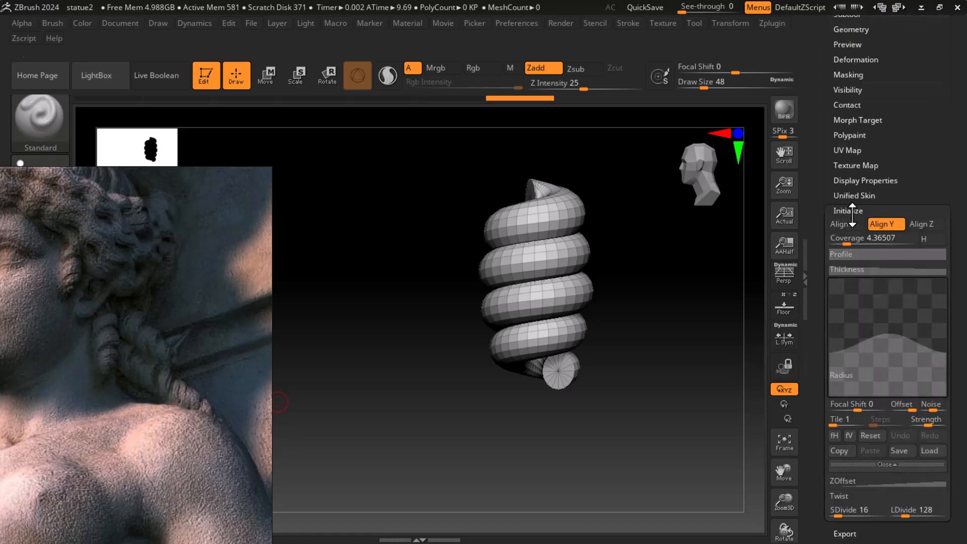
pyautogui.moveTo(843, 239); pyautogui.dragTo(851, 241)
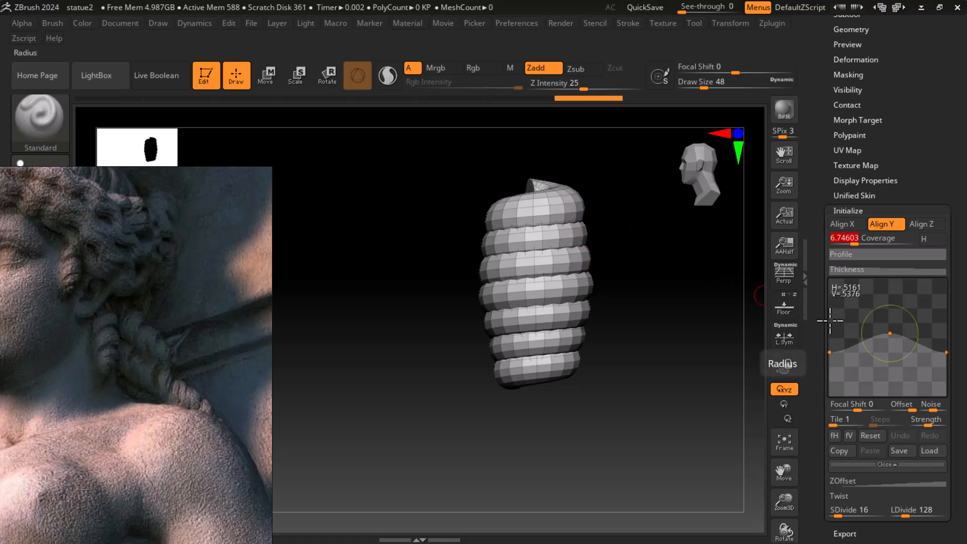
# Step: Set the helix's LDivide to 199 to smooth the mesh along the coils
pyautogui.moveTo(814, 328); pyautogui.dragTo(811, 268)
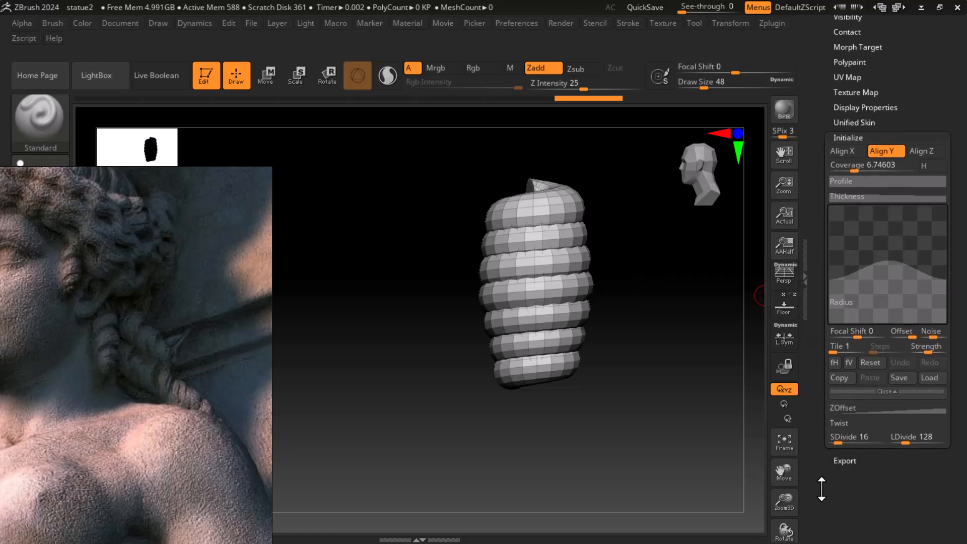
pyautogui.moveTo(836, 491); pyautogui.dragTo(830, 476)
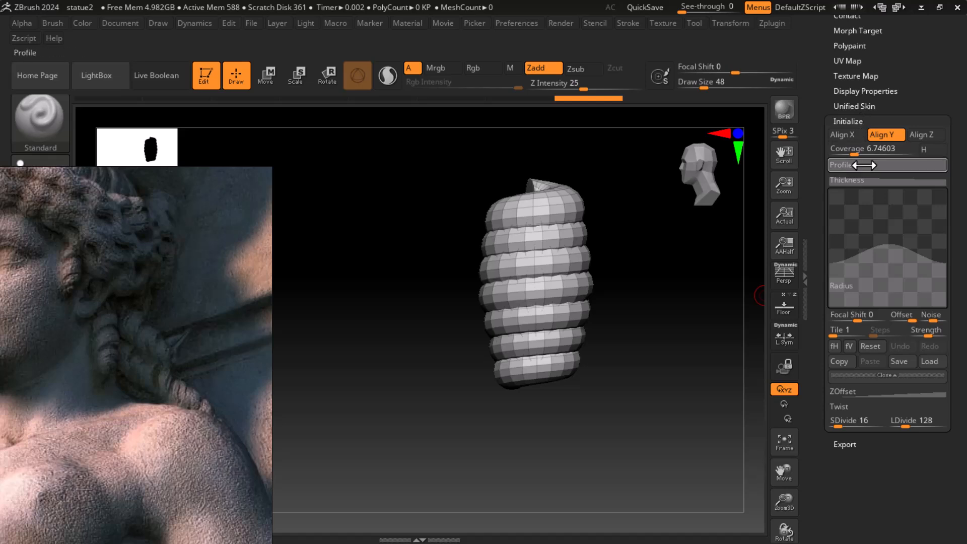
pyautogui.moveTo(914, 426); pyautogui.dragTo(913, 426)
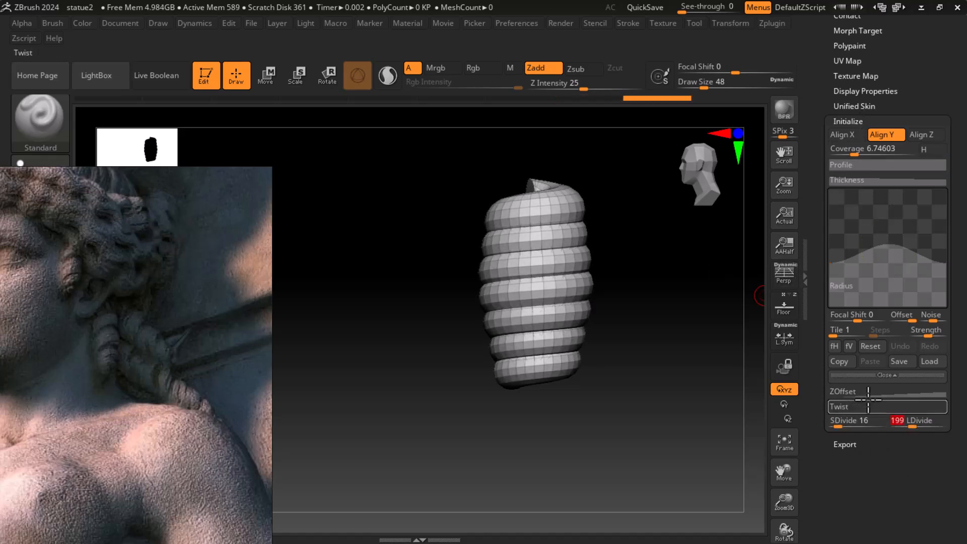
pyautogui.click(858, 121)
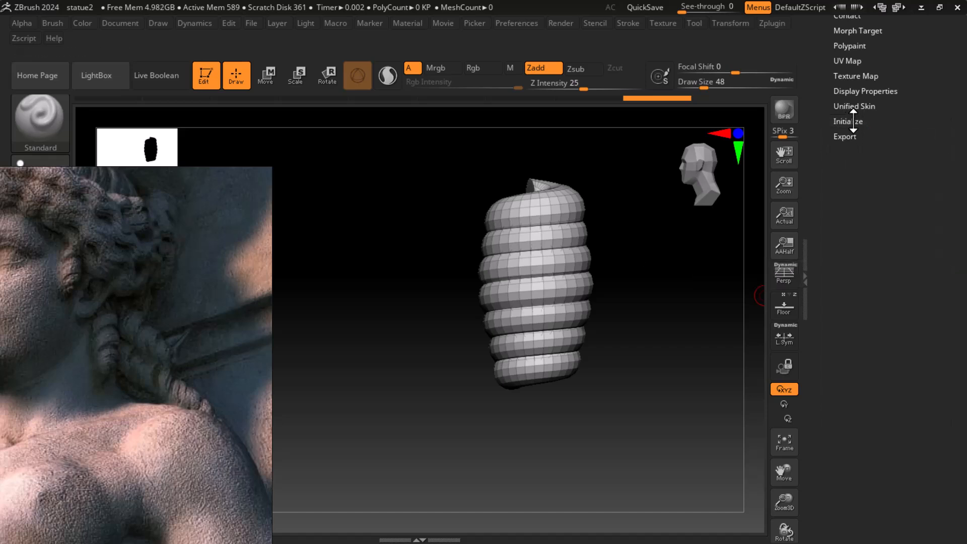
pyautogui.click(853, 121)
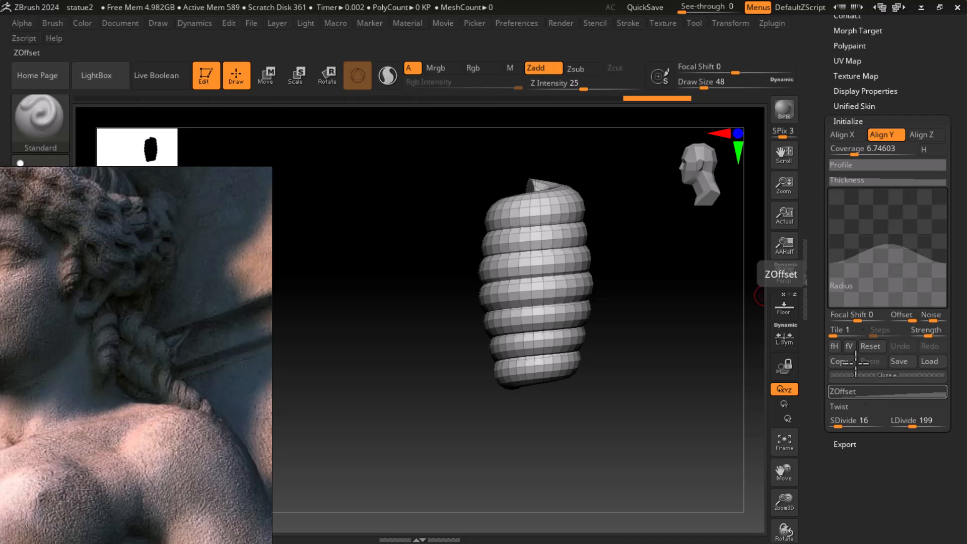
# Step: Open the Deformation settings for the twirls_hair helix, staying in Draw mode
pyautogui.scroll(5, 857, 144)
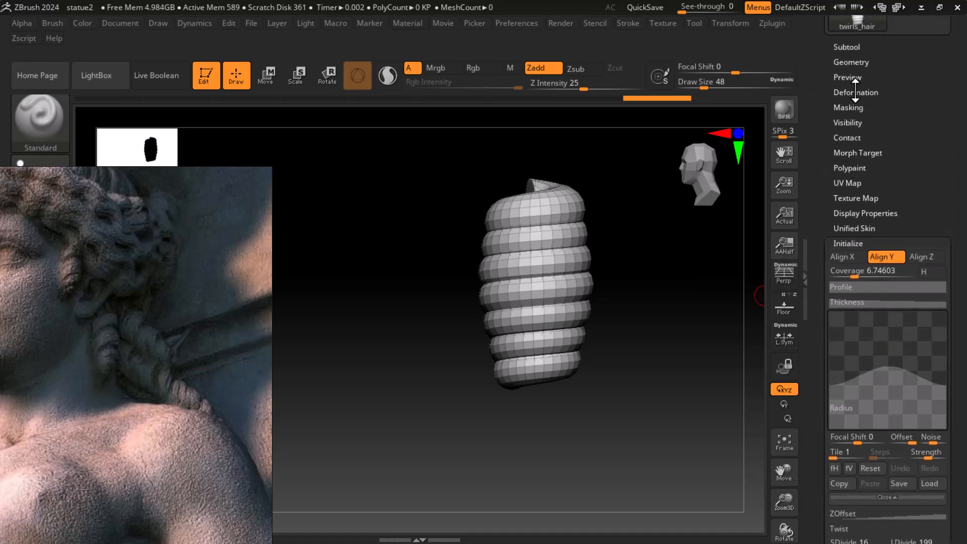
pyautogui.click(855, 93)
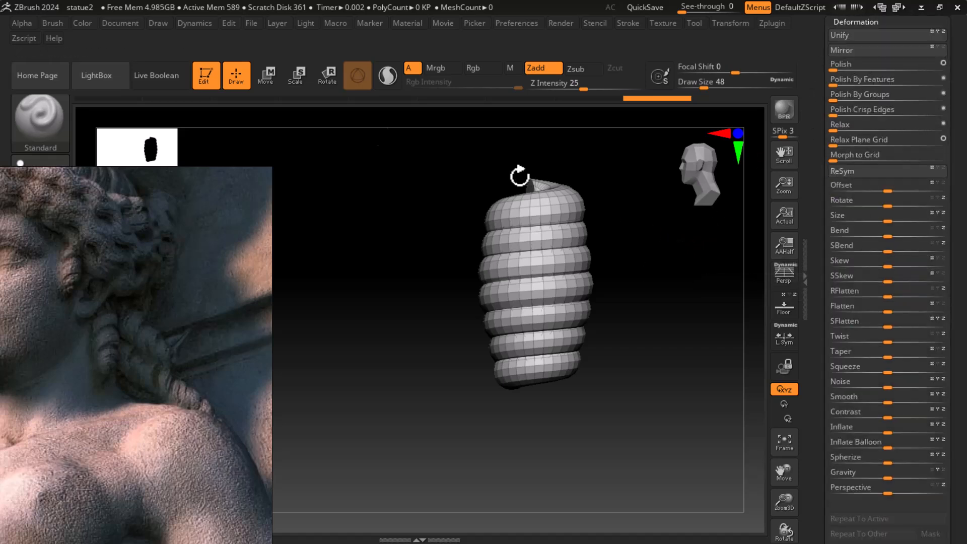
pyautogui.click(264, 73)
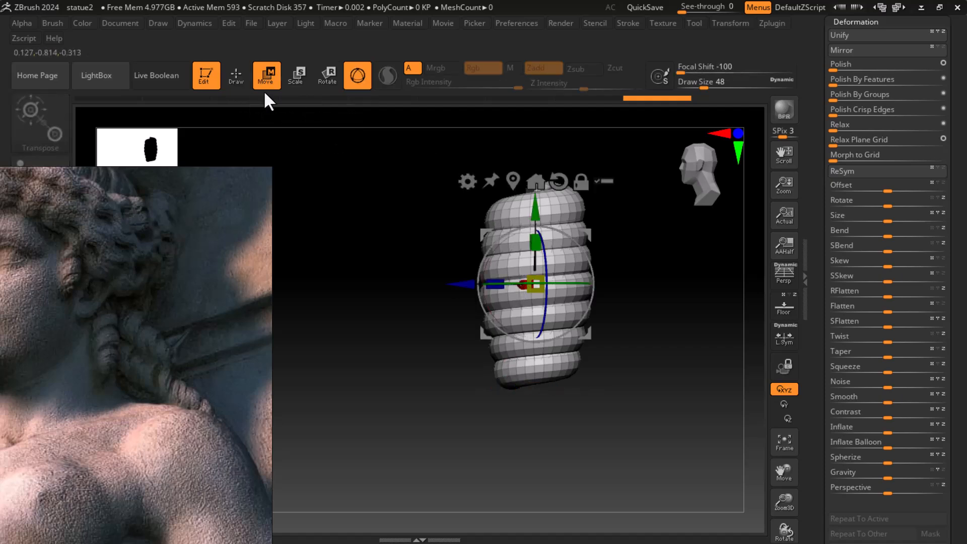
pyautogui.click(236, 80)
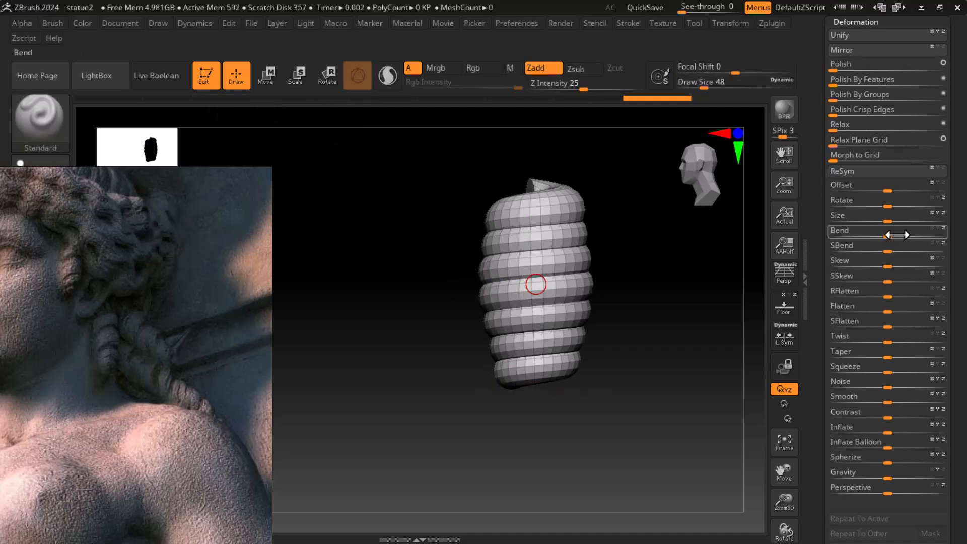
# Step: Try to enlarge the helix on all axes with the Size deformation, and undo it
pyautogui.moveTo(886, 222); pyautogui.dragTo(939, 220)
pyautogui.press('ctrl')
pyautogui.hotkey('ctrl', 'z')
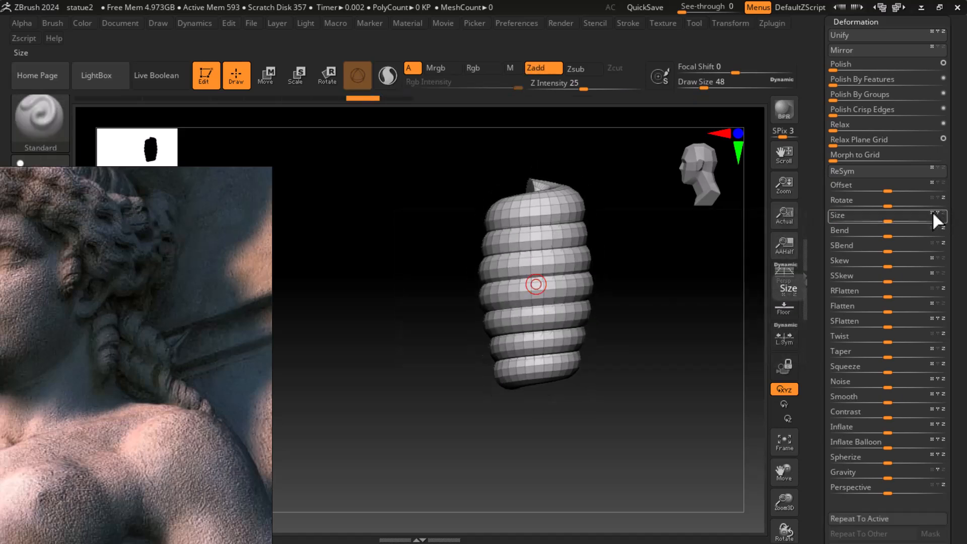
# Step: Stretch the helix lengthwise with the Size deformation limited to the Y axis
pyautogui.moveTo(887, 220); pyautogui.dragTo(932, 215)
pyautogui.moveTo(674, 321); pyautogui.dragTo(690, 303)
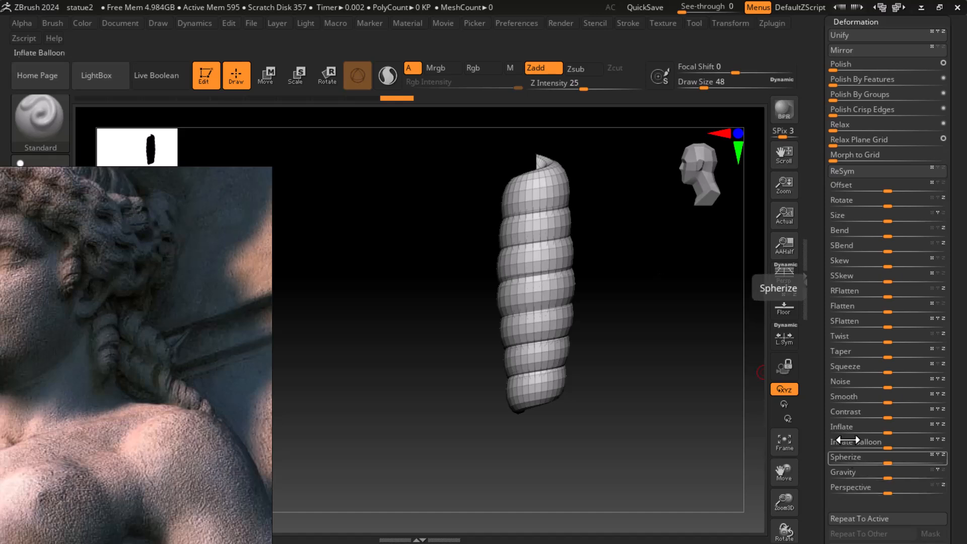
# Step: Try curving the stretched curl with bend deformations on different axes, undoing each attempt
pyautogui.moveTo(887, 235)
pyautogui.mouseDown()
pyautogui.moveTo(876, 231)
pyautogui.moveTo(890, 246)
pyautogui.mouseUp()
pyautogui.press('ctrl')
pyautogui.moveTo(711, 305)
pyautogui.mouseDown()
pyautogui.moveTo(725, 289)
pyautogui.moveTo(587, 316)
pyautogui.moveTo(620, 316)
pyautogui.mouseUp()
pyautogui.press('ctrl')
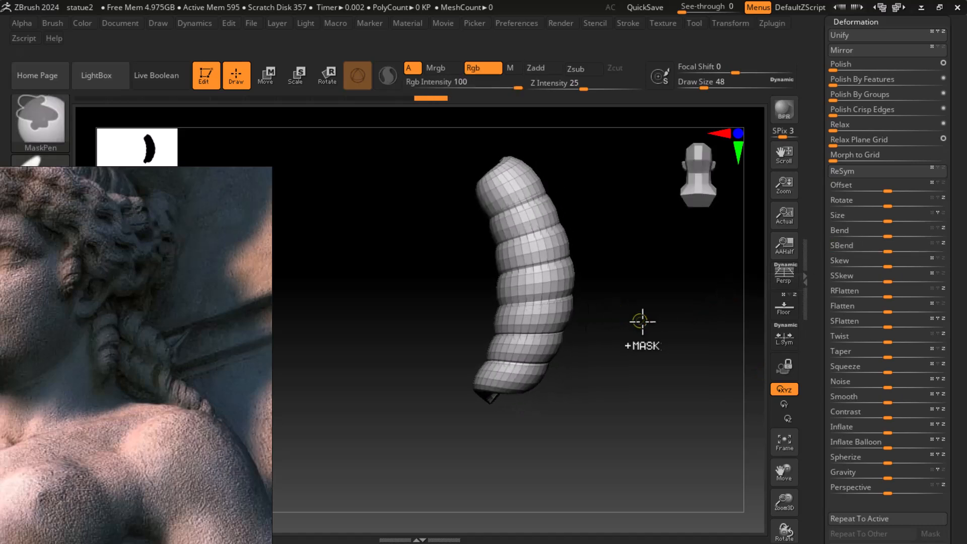
pyautogui.hotkey('ctrl', 'z')
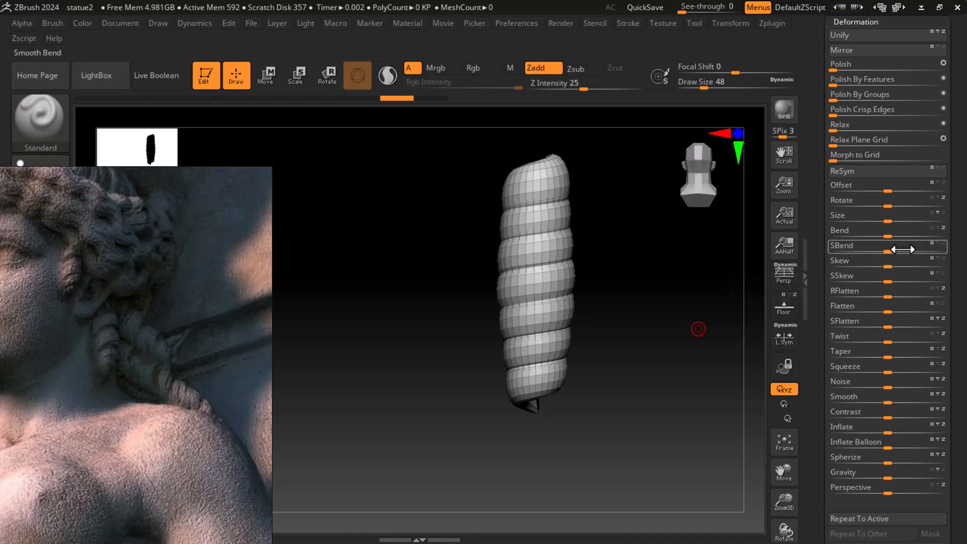
pyautogui.moveTo(886, 248); pyautogui.dragTo(619, 346)
pyautogui.hotkey('ctrl', 'z')
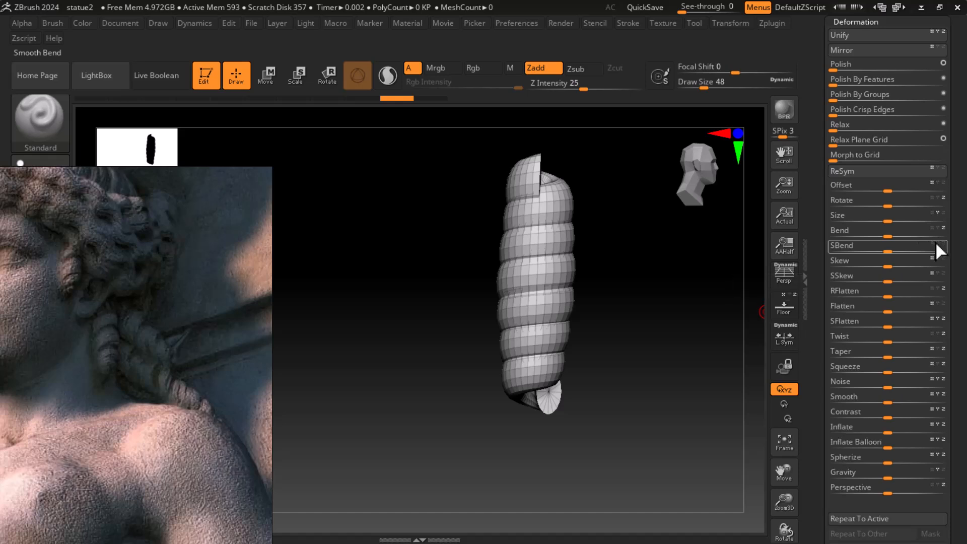
pyautogui.moveTo(887, 251); pyautogui.dragTo(906, 251)
pyautogui.moveTo(703, 337); pyautogui.dragTo(735, 333)
pyautogui.hotkey('ctrl', 'z')
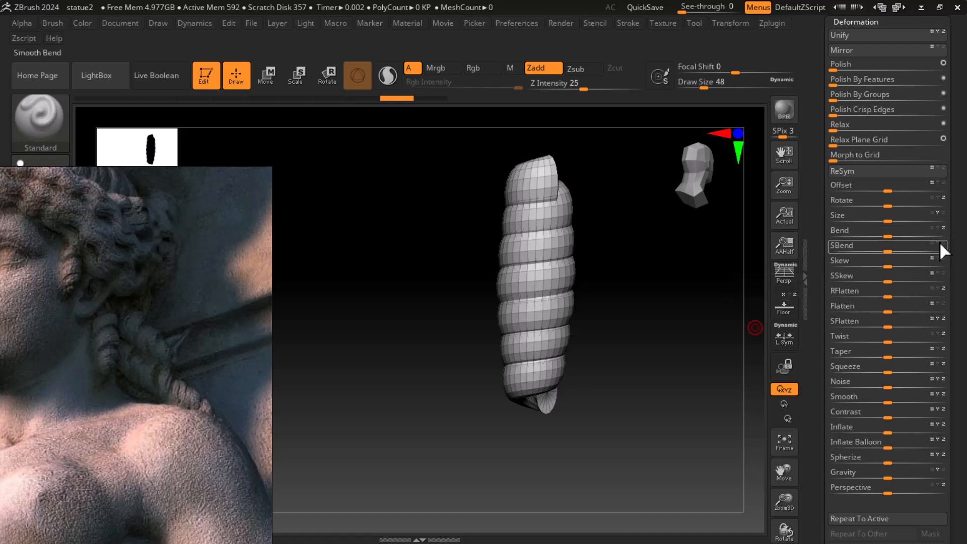
# Step: Curve the curl gently with the SBend deformation and lengthen it further with Size along Y
pyautogui.moveTo(887, 249); pyautogui.dragTo(893, 250)
pyautogui.moveTo(666, 319); pyautogui.dragTo(804, 302)
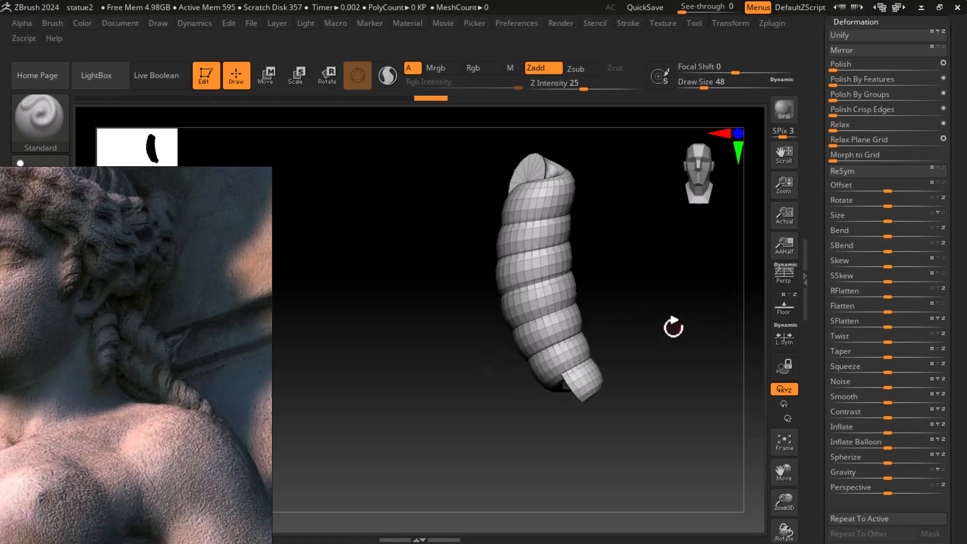
pyautogui.moveTo(891, 220); pyautogui.dragTo(901, 220)
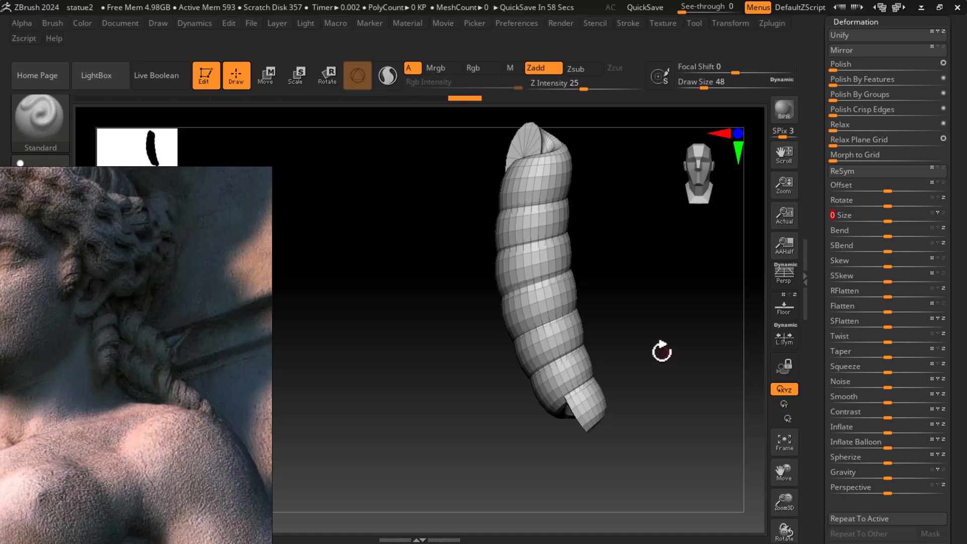
# Step: Save the curved curl as the tool file twirls_hair .ztl in the Statue folder of LOST CIVILIZATION
pyautogui.moveTo(811, 87); pyautogui.dragTo(821, 177)
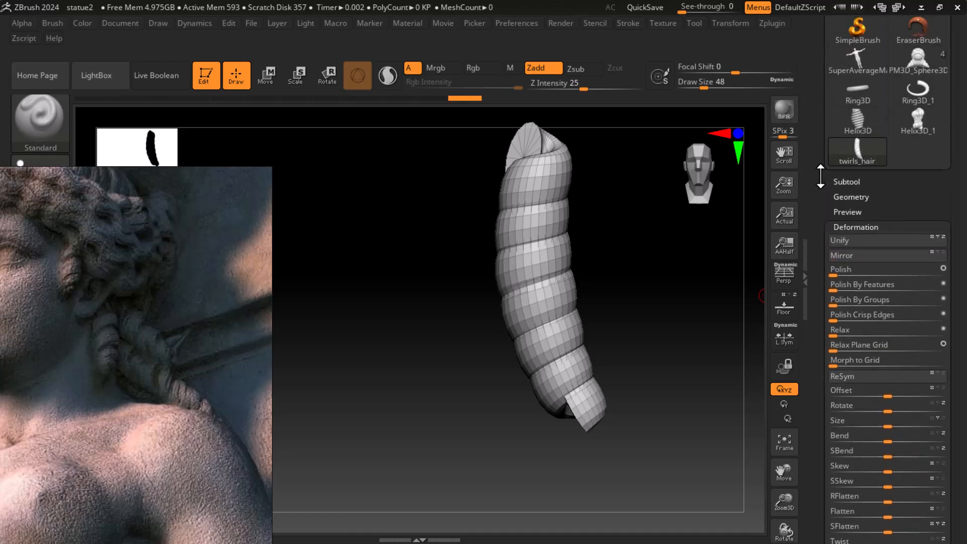
pyautogui.click(848, 182)
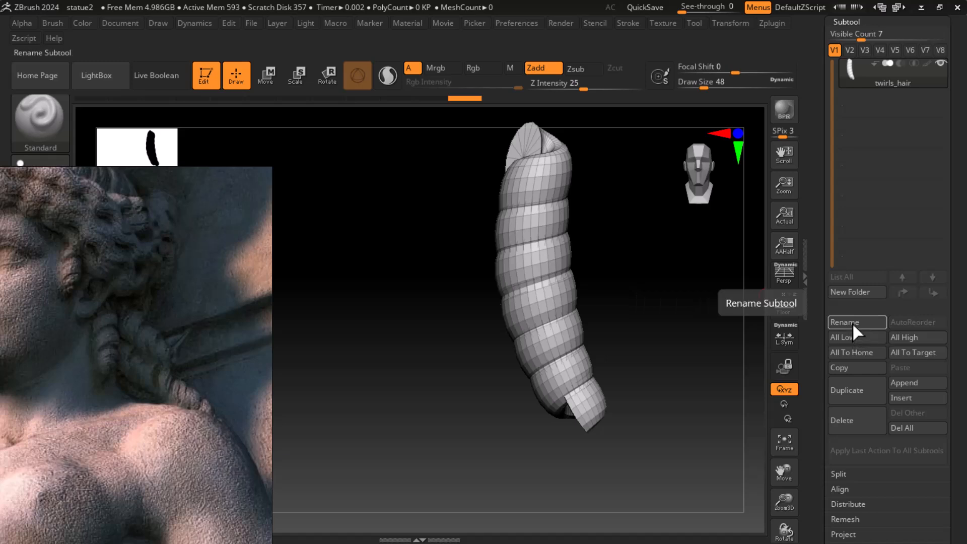
pyautogui.moveTo(813, 149); pyautogui.dragTo(817, 225)
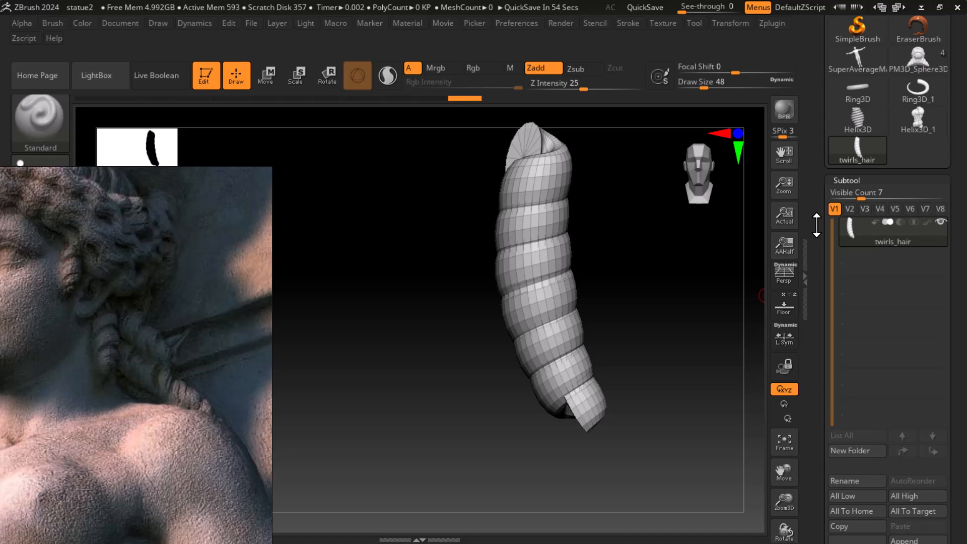
pyautogui.moveTo(816, 225); pyautogui.dragTo(810, 272)
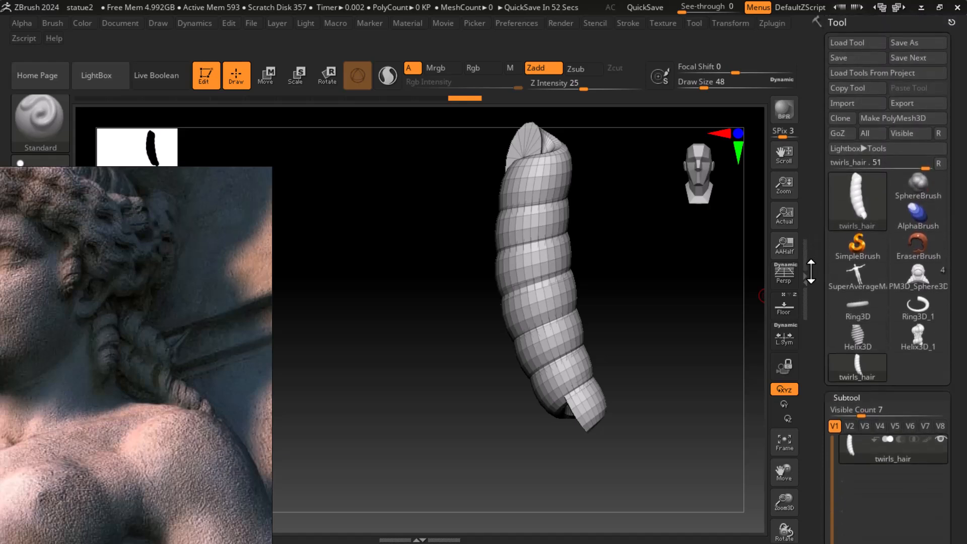
pyautogui.click(909, 44)
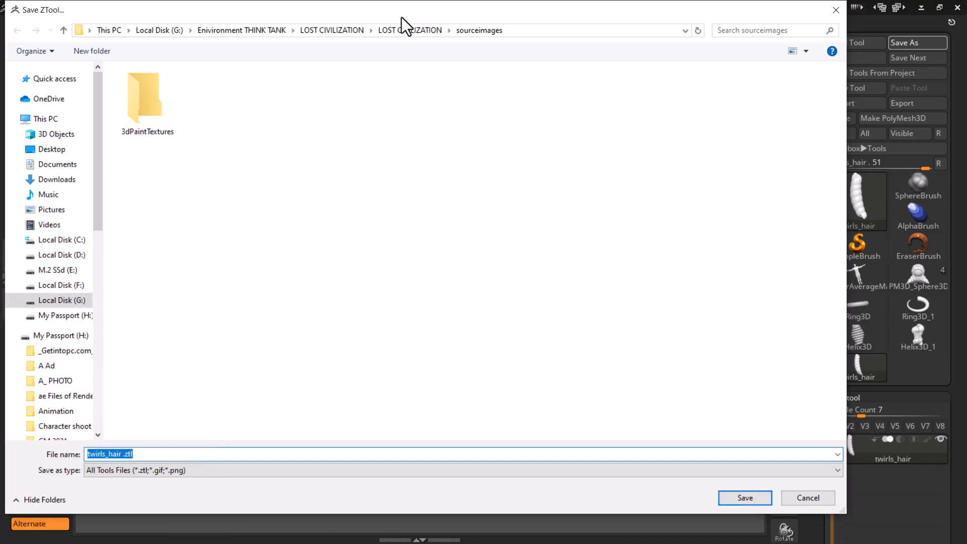
pyautogui.click(395, 32)
pyautogui.click(322, 32)
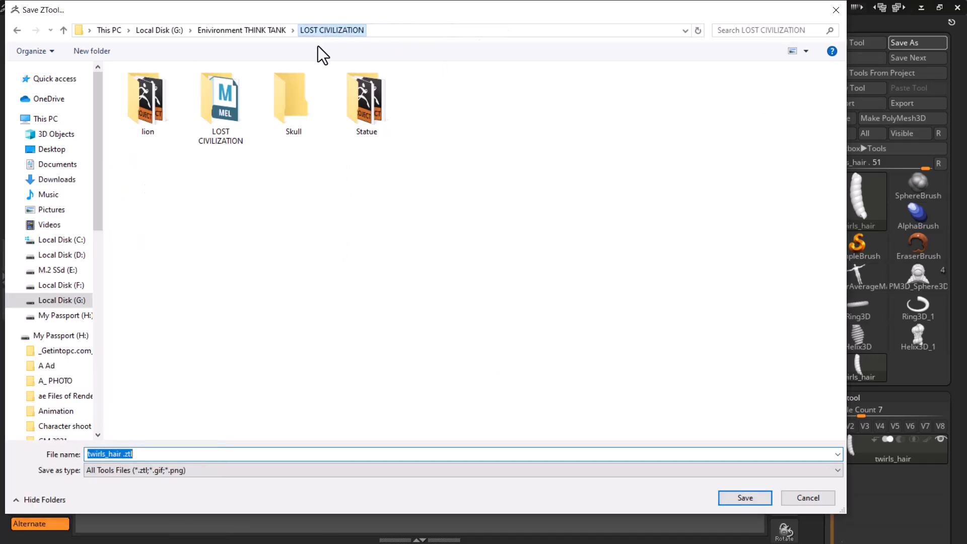
pyautogui.doubleClick(361, 124)
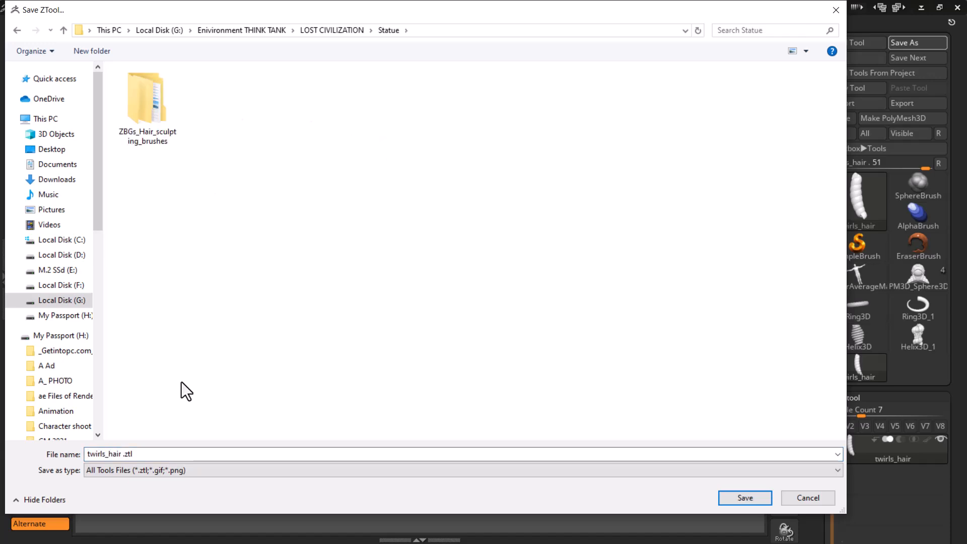
pyautogui.click(744, 498)
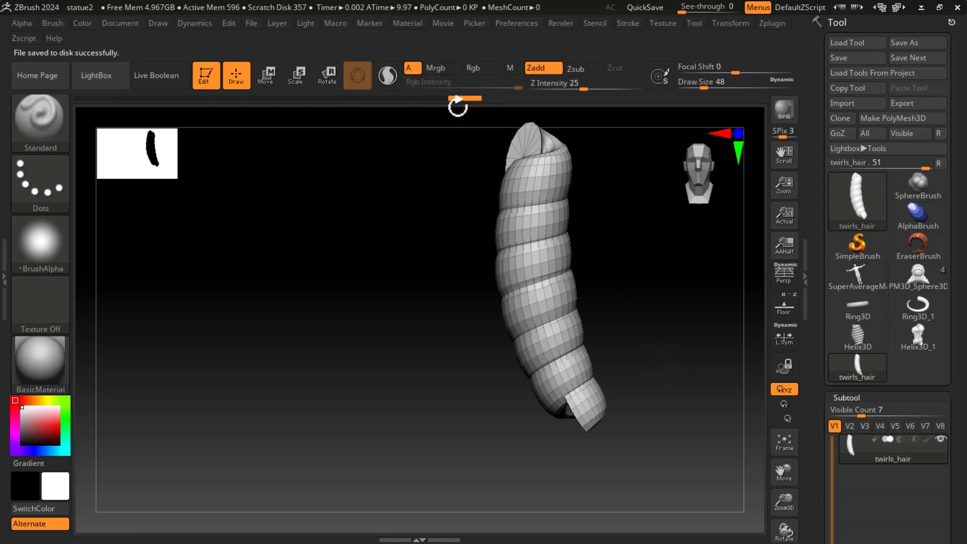
# Step: Step back in the undo history to the short, straight helix and save it as twirls_hair_4 in the Statue folder
pyautogui.moveTo(453, 98)
pyautogui.mouseDown()
pyautogui.moveTo(252, 98)
pyautogui.moveTo(292, 100)
pyautogui.mouseUp()
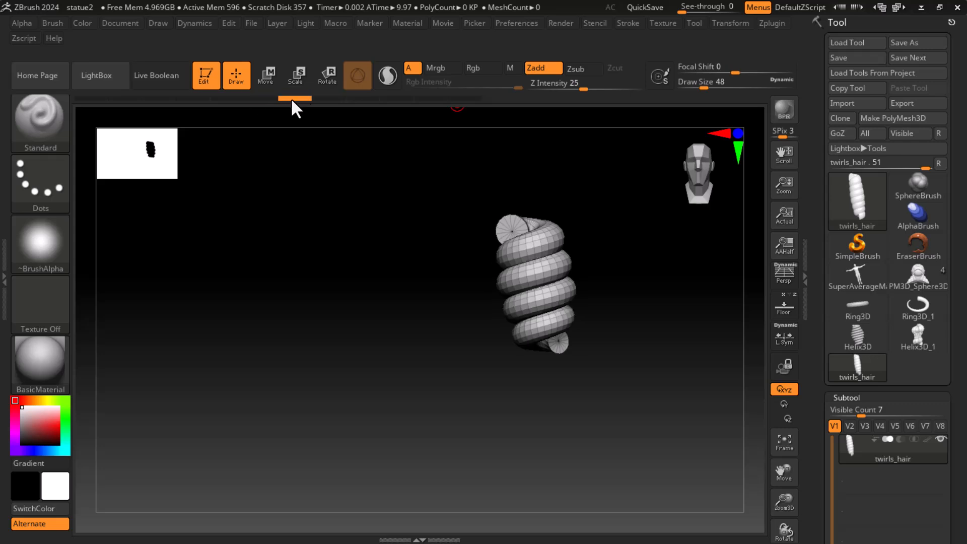
pyautogui.moveTo(673, 334); pyautogui.dragTo(753, 278)
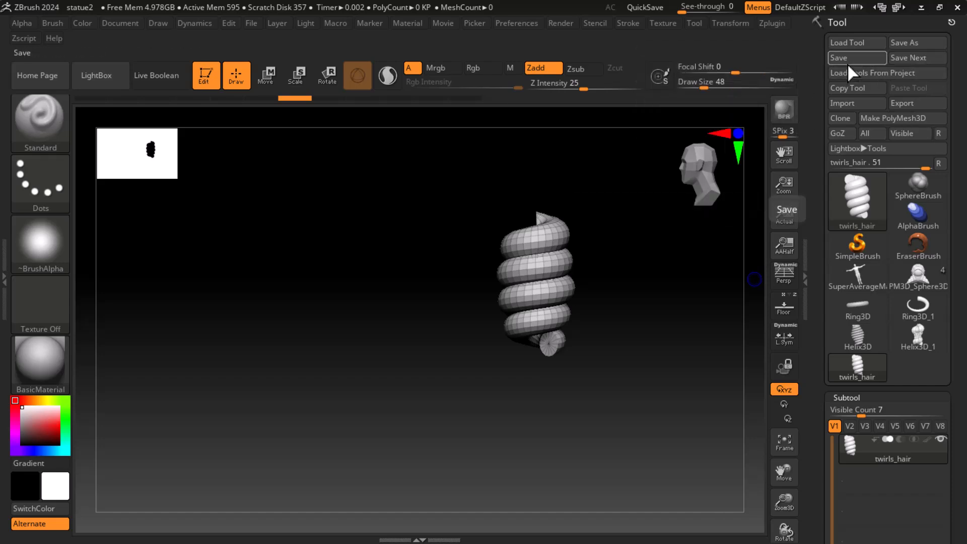
pyautogui.click(916, 42)
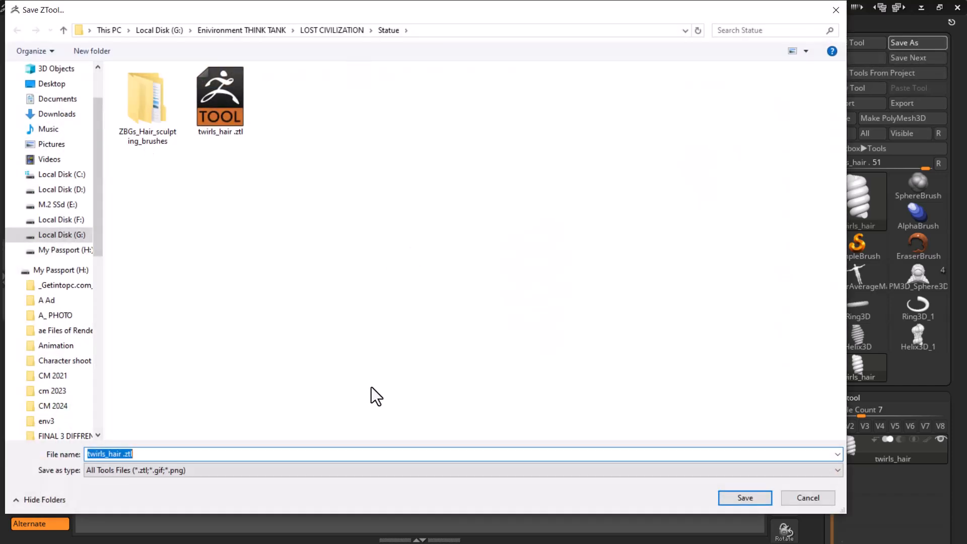
pyautogui.click(123, 453)
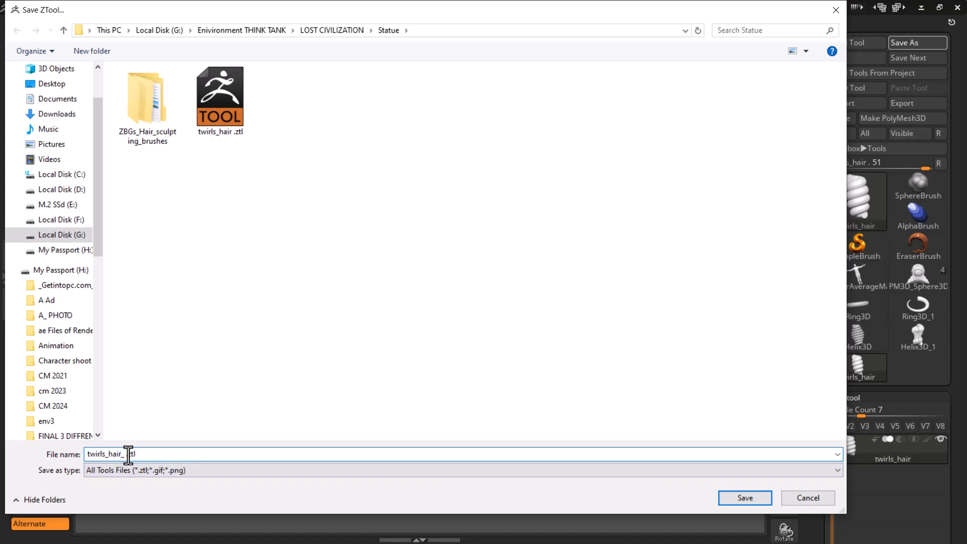
pyautogui.press('Return')
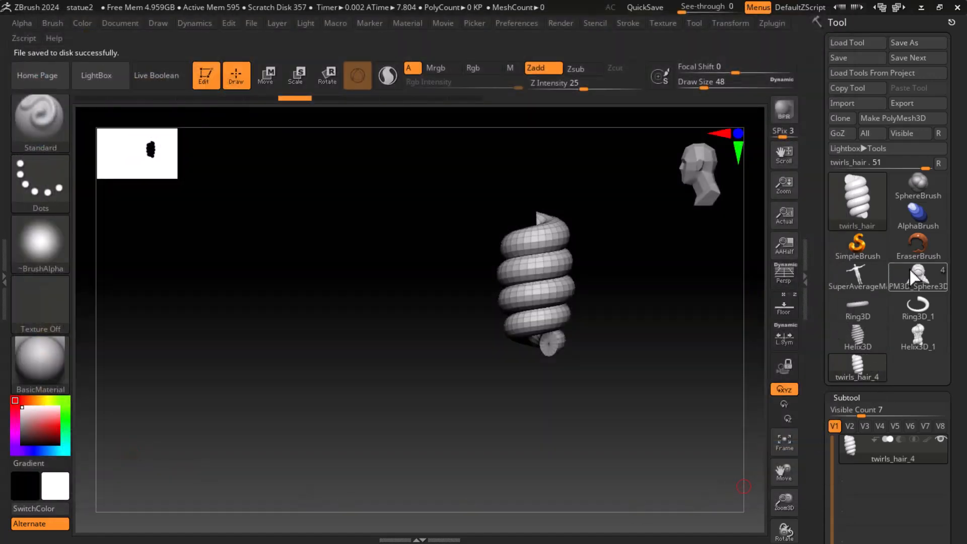
# Step: Switch to the PM3D_Sphere3D1 statue tool and insert twirls_hair_4 as a subtool below the hair
pyautogui.click(925, 276)
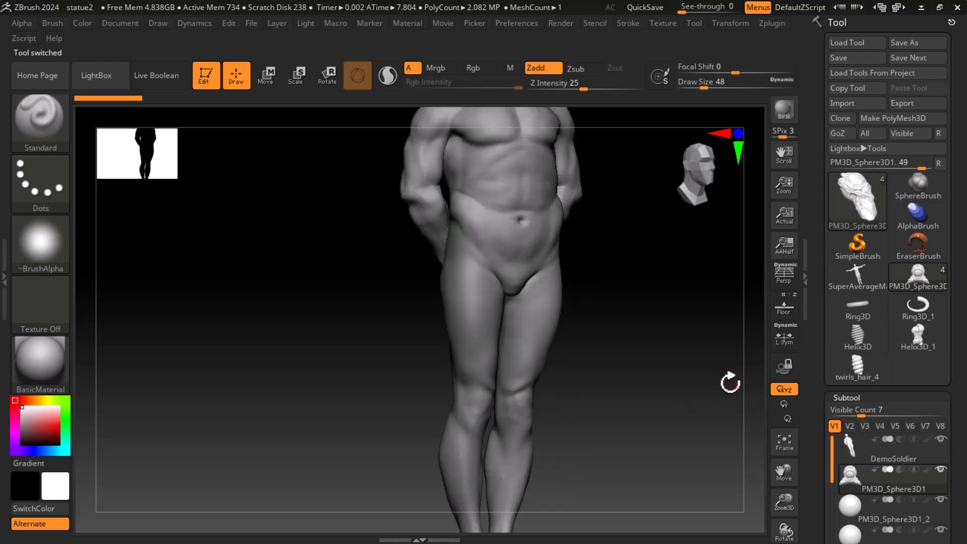
pyautogui.keyDown('shift'); pyautogui.moveTo(724, 340); pyautogui.dragTo(689, 395); pyautogui.keyUp('shift')
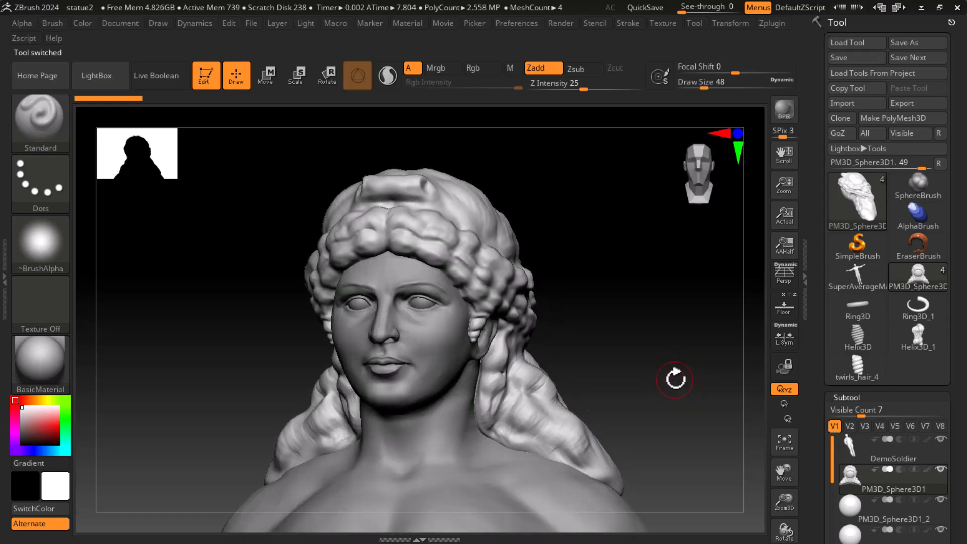
pyautogui.scroll(-4, 810, 331)
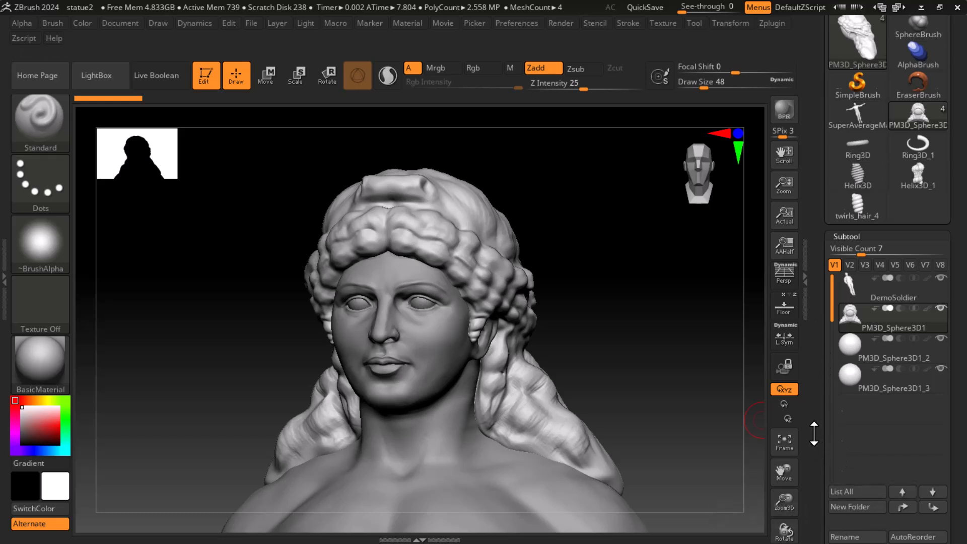
pyautogui.moveTo(815, 443); pyautogui.dragTo(816, 366)
pyautogui.click(929, 440)
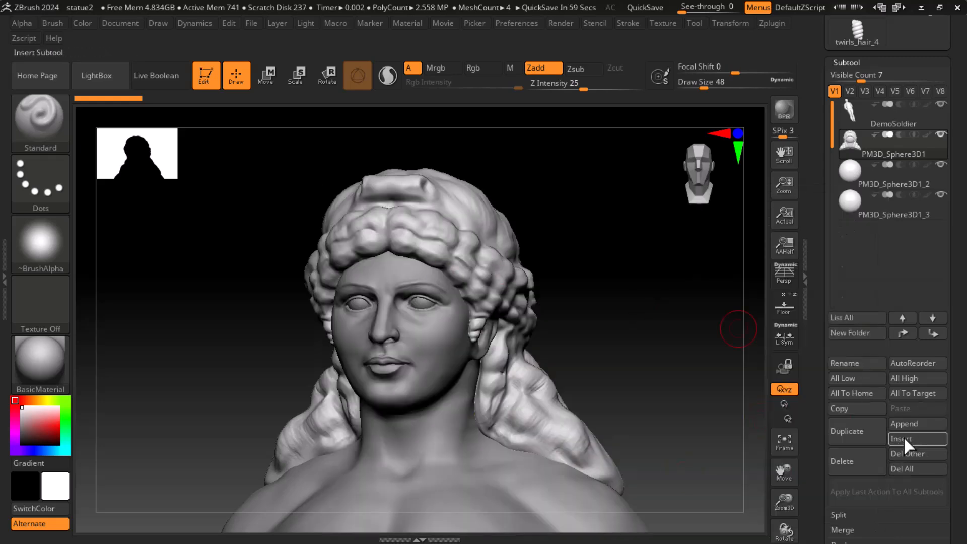
pyautogui.click(903, 437)
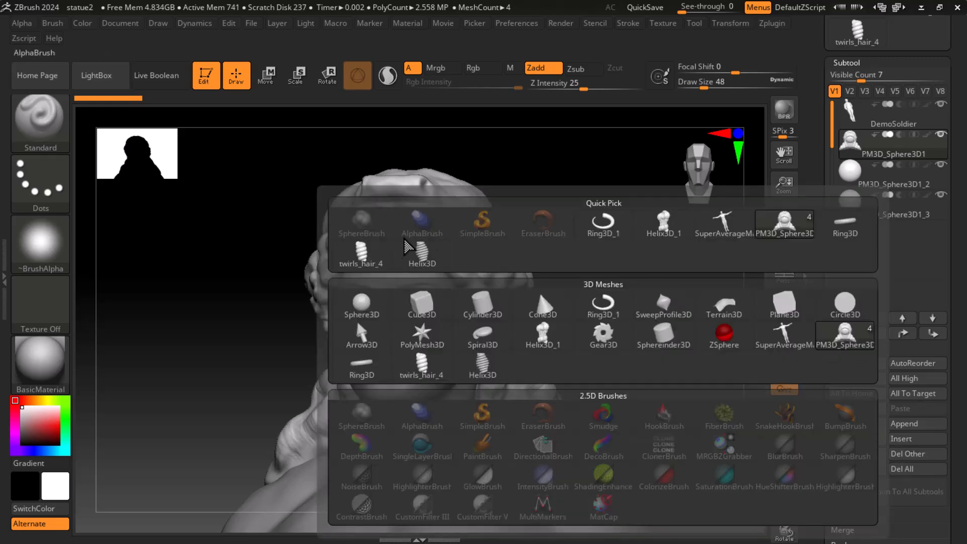
pyautogui.click(364, 263)
# Step: Move the inserted curl sideways out of the statue's torso and raise it beside the upper body
pyautogui.keyDown('shift'); pyautogui.moveTo(615, 349); pyautogui.dragTo(657, 340); pyautogui.keyUp('shift')
pyautogui.click(266, 77)
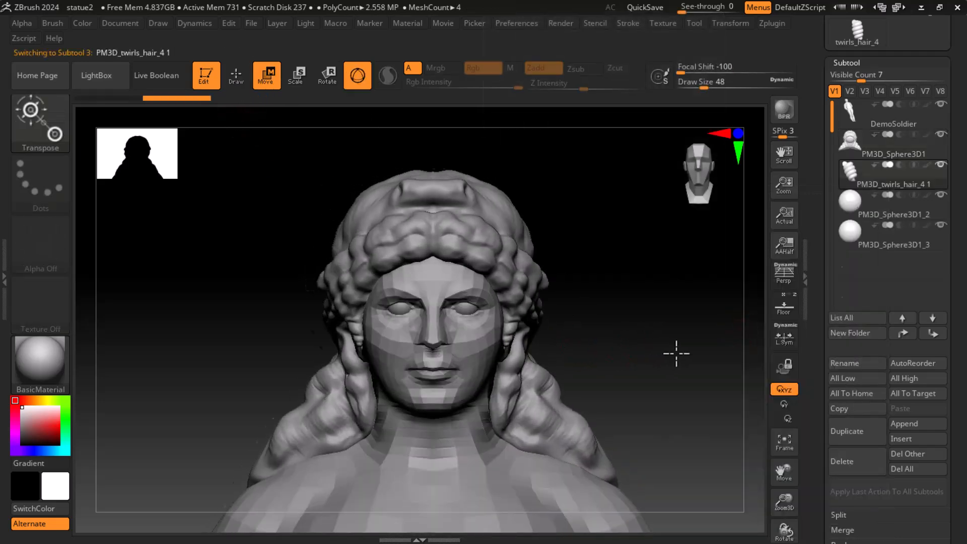
pyautogui.press('f')
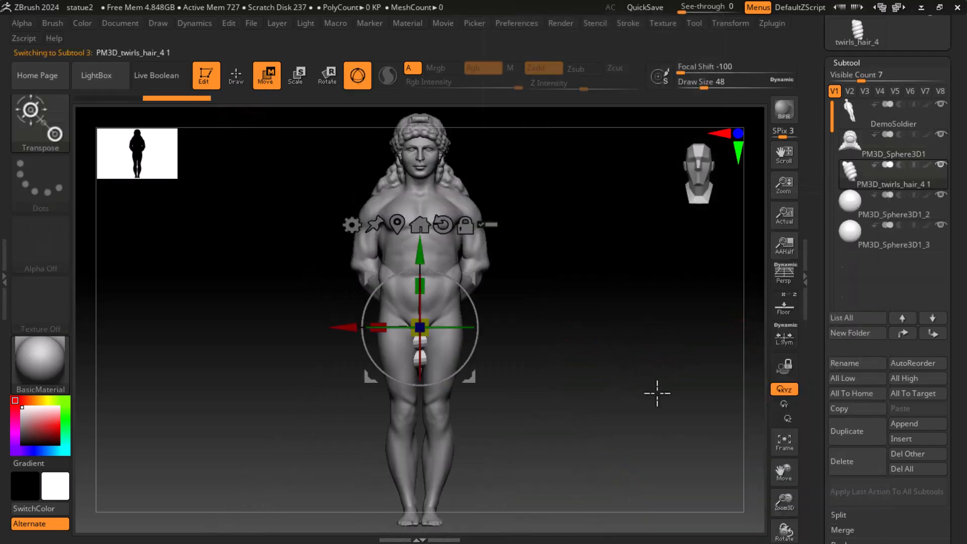
pyautogui.moveTo(342, 328); pyautogui.dragTo(458, 328)
pyautogui.moveTo(536, 253); pyautogui.dragTo(537, 137)
pyautogui.keyDown('ctrl'); pyautogui.moveTo(673, 260); pyautogui.dragTo(723, 487, button='right'); pyautogui.keyUp('ctrl')
pyautogui.keyDown('alt'); pyautogui.moveTo(670, 367); pyautogui.dragTo(765, 526, button='right'); pyautogui.keyUp('alt')
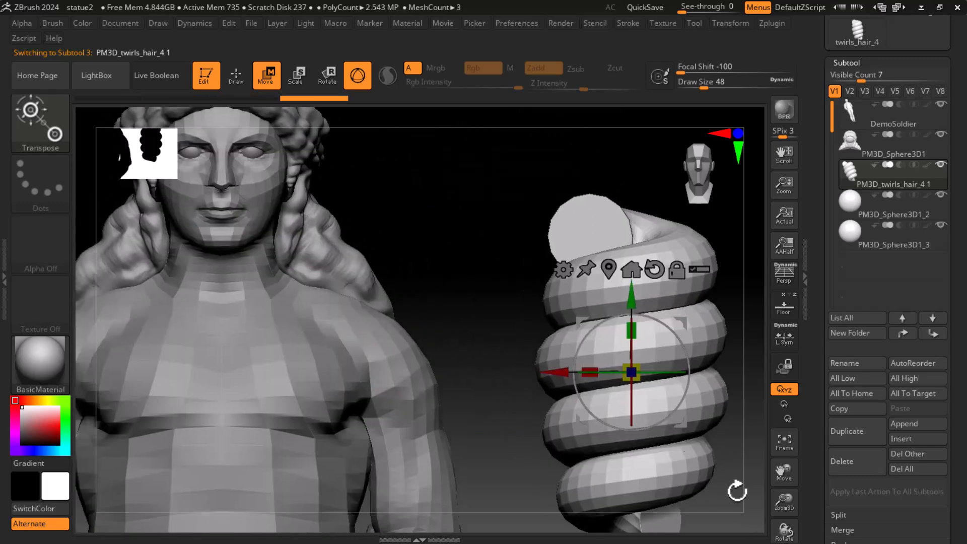
# Step: Bring the curl closer to the statue's shoulder and shrink it uniformly
pyautogui.moveTo(567, 370); pyautogui.dragTo(480, 370)
pyautogui.keyDown('ctrl'); pyautogui.moveTo(727, 336); pyautogui.dragTo(665, 302, button='right'); pyautogui.keyUp('ctrl')
pyautogui.keyDown('alt'); pyautogui.moveTo(665, 302); pyautogui.dragTo(771, 361, button='right'); pyautogui.keyUp('alt')
pyautogui.keyDown('alt'); pyautogui.moveTo(724, 401); pyautogui.dragTo(724, 354, button='right'); pyautogui.keyUp('alt')
pyautogui.moveTo(609, 362); pyautogui.dragTo(581, 364)
pyautogui.keyDown('ctrl'); pyautogui.moveTo(671, 389); pyautogui.dragTo(624, 328, button='right'); pyautogui.keyUp('ctrl')
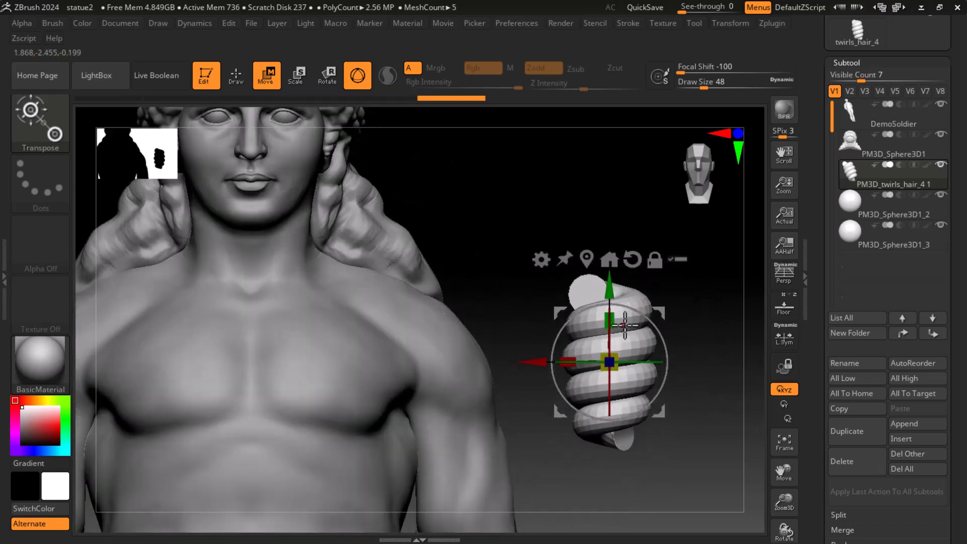
# Step: Raise the curl to face level beside the long hair and scale it down to about 0.58
pyautogui.moveTo(610, 289); pyautogui.dragTo(608, 183)
pyautogui.keyDown('alt'); pyautogui.moveTo(750, 370); pyautogui.dragTo(775, 515, button='right'); pyautogui.keyUp('alt')
pyautogui.moveTo(577, 394); pyautogui.dragTo(394, 343)
pyautogui.keyDown('alt'); pyautogui.moveTo(619, 395); pyautogui.dragTo(744, 433, button='right'); pyautogui.keyUp('alt')
pyautogui.moveTo(587, 417); pyautogui.dragTo(565, 311)
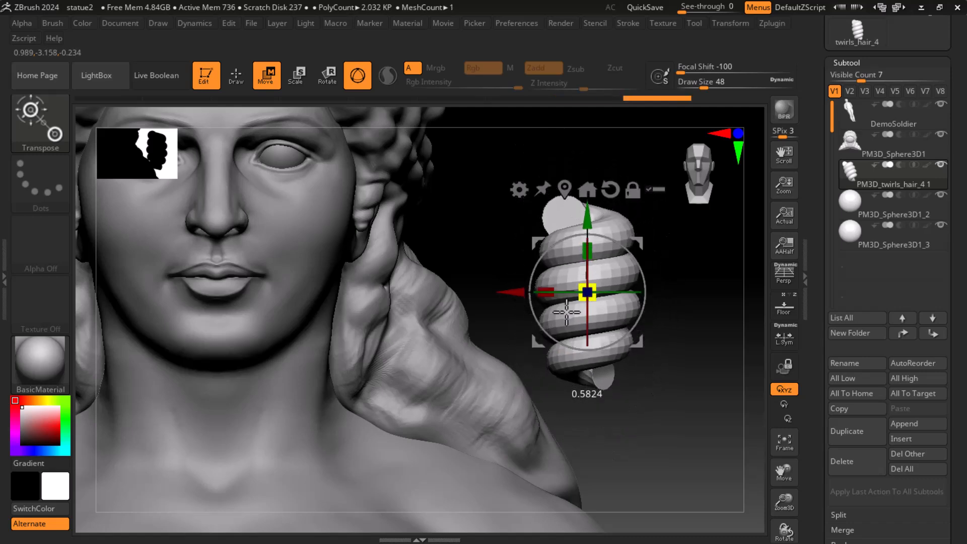
# Step: Bring up the PureRef statue reference and position it so the braided hair is visible beside the model
pyautogui.press('super')
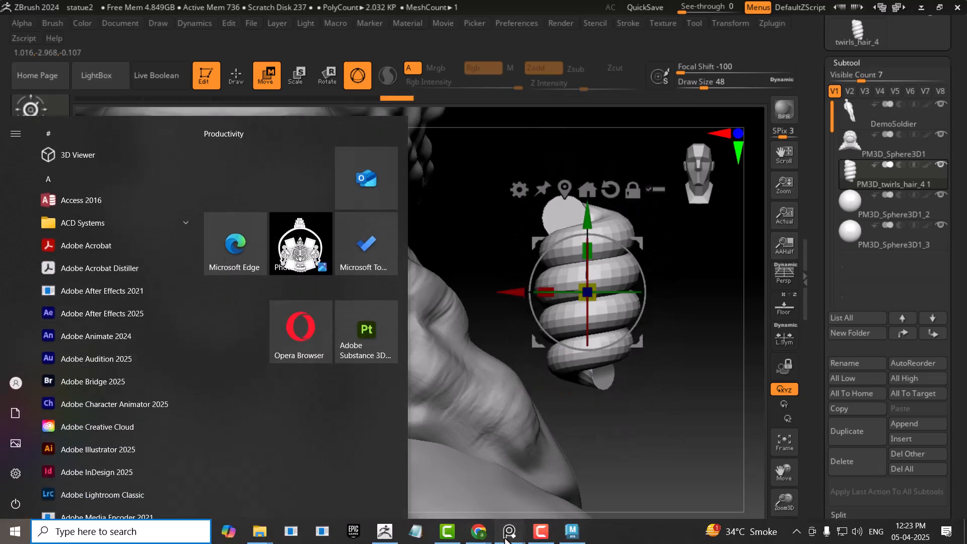
pyautogui.moveTo(508, 535)
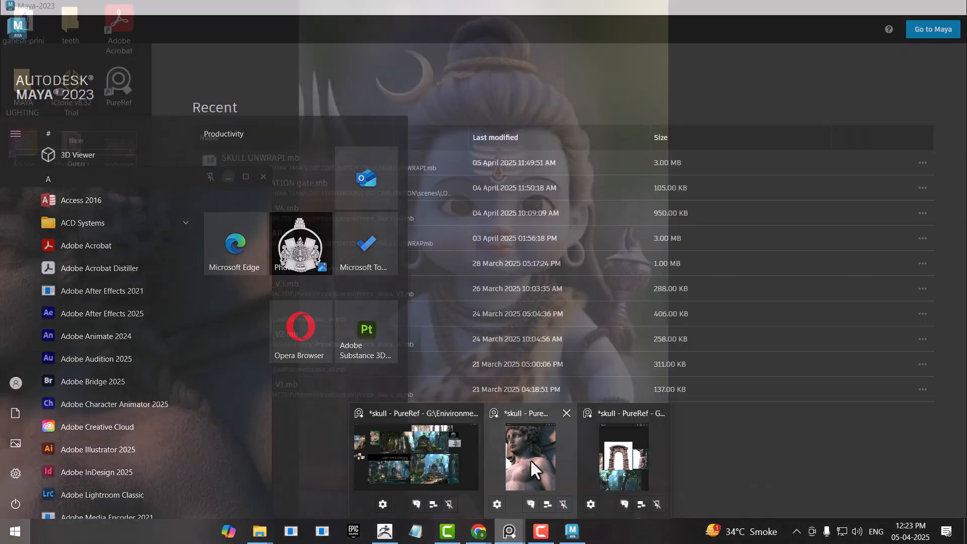
pyautogui.click(530, 458)
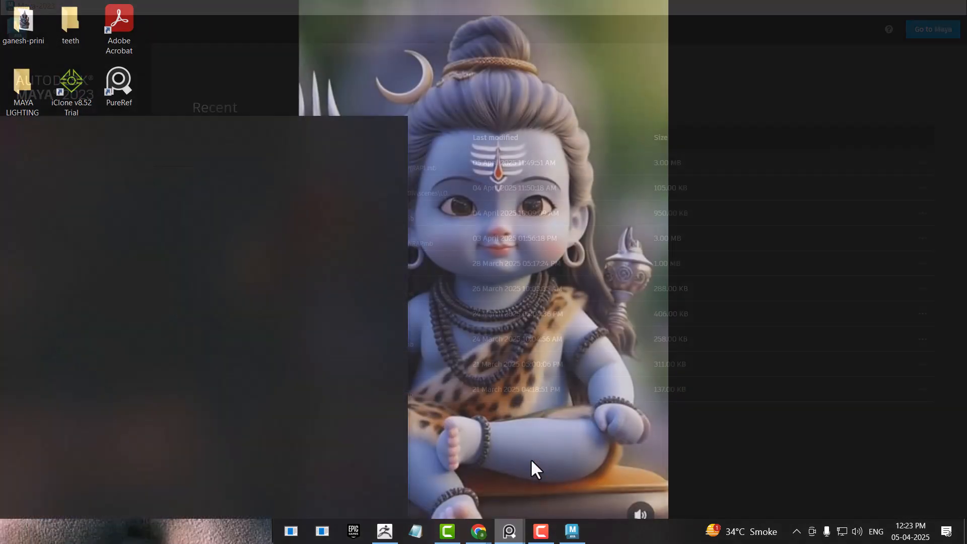
pyautogui.scroll(-5, 153, 279)
pyautogui.moveTo(137, 173); pyautogui.dragTo(135, 105)
# Step: Scale the curl down to about 0.65 and move it against the head below the ear
pyautogui.moveTo(672, 458); pyautogui.dragTo(679, 437)
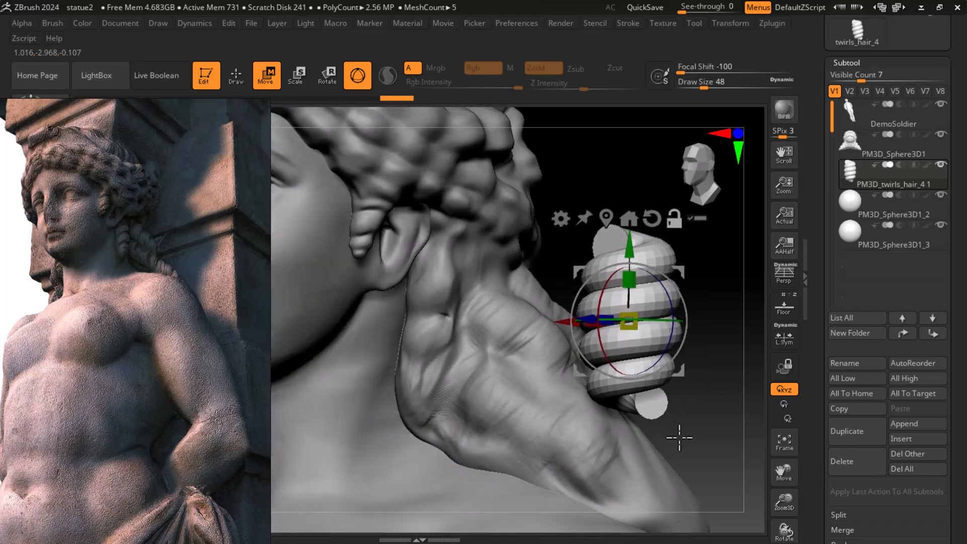
pyautogui.click(297, 77)
pyautogui.moveTo(629, 321); pyautogui.dragTo(620, 325)
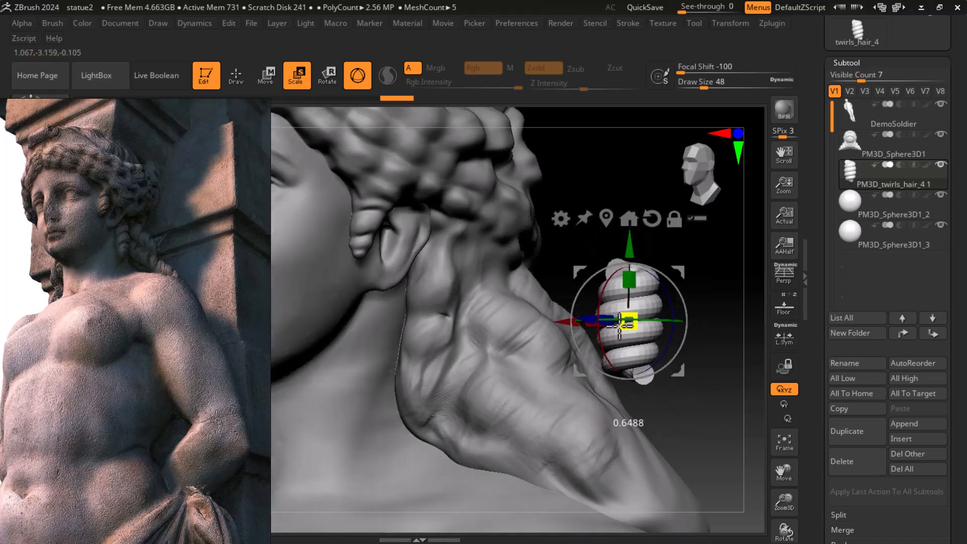
pyautogui.keyDown('alt'); pyautogui.moveTo(697, 394); pyautogui.dragTo(725, 404); pyautogui.keyUp('alt')
pyautogui.moveTo(590, 332); pyautogui.dragTo(427, 334)
pyautogui.moveTo(650, 282); pyautogui.dragTo(628, 309)
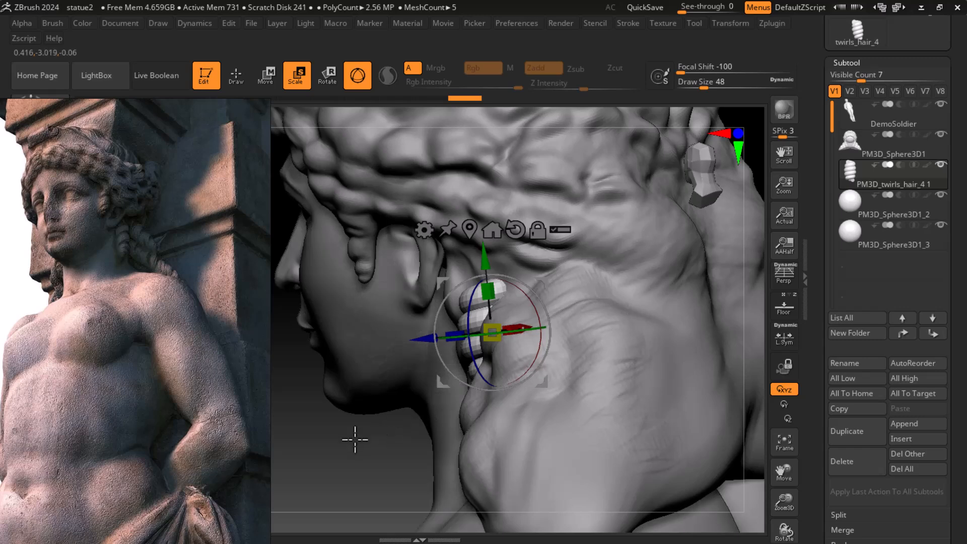
# Step: Shift the curl forward from the hair mass so it hangs just below the ear
pyautogui.moveTo(354, 439); pyautogui.dragTo(669, 371)
pyautogui.keyDown('alt'); pyautogui.moveTo(723, 323); pyautogui.dragTo(760, 307); pyautogui.keyUp('alt')
pyautogui.moveTo(459, 333); pyautogui.dragTo(414, 334)
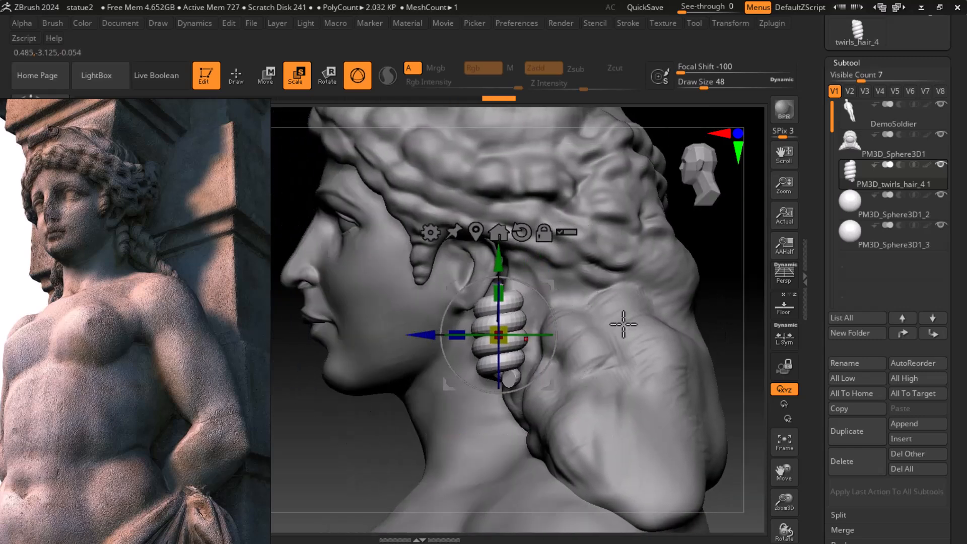
pyautogui.moveTo(731, 294)
pyautogui.mouseDown()
pyautogui.moveTo(678, 326)
pyautogui.moveTo(718, 335)
pyautogui.mouseUp()
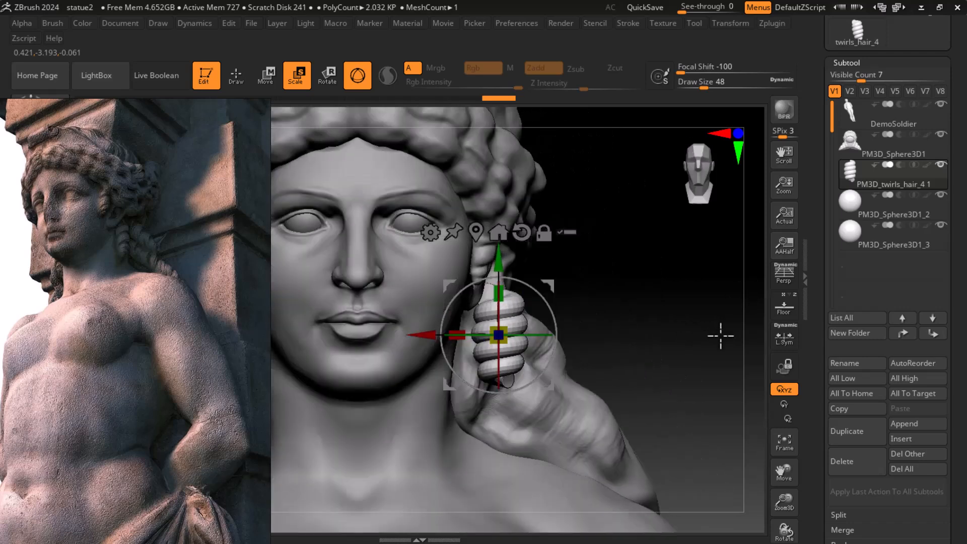
pyautogui.click(232, 78)
pyautogui.moveTo(464, 263); pyautogui.dragTo(481, 276)
pyautogui.hotkey('ctrl', 'z')
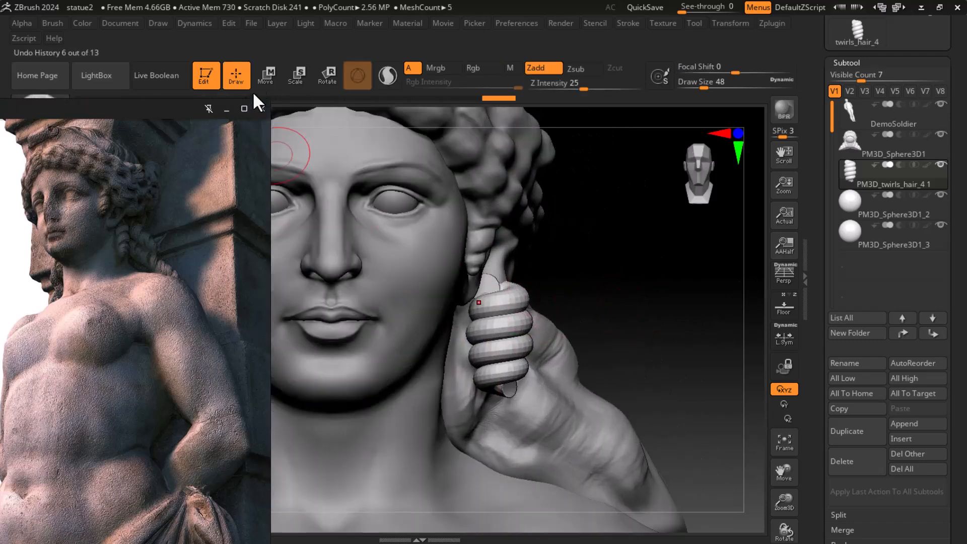
# Step: Move the curl inward along X, adjust its depth from the side, and raise it behind the earlobe
pyautogui.moveTo(648, 359); pyautogui.dragTo(690, 328)
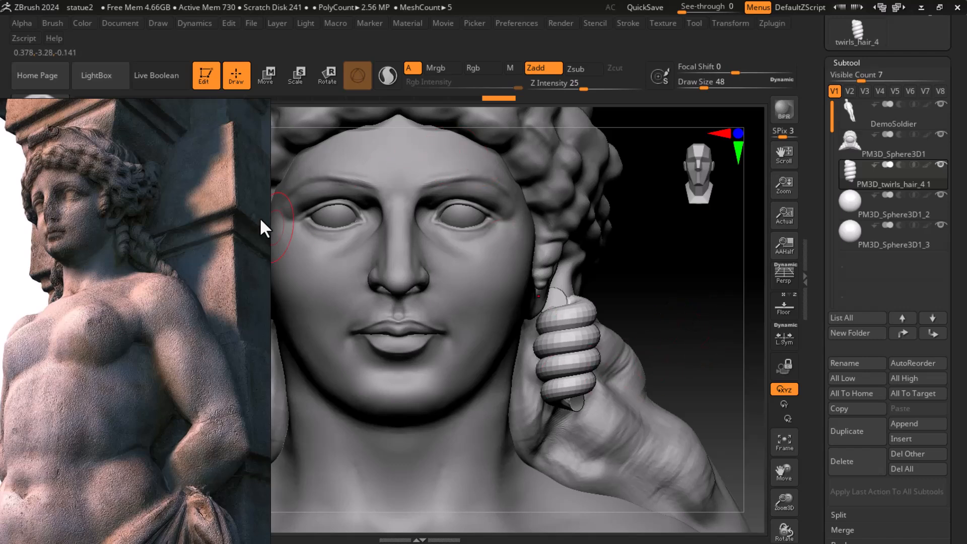
pyautogui.moveTo(661, 272); pyautogui.dragTo(480, 226)
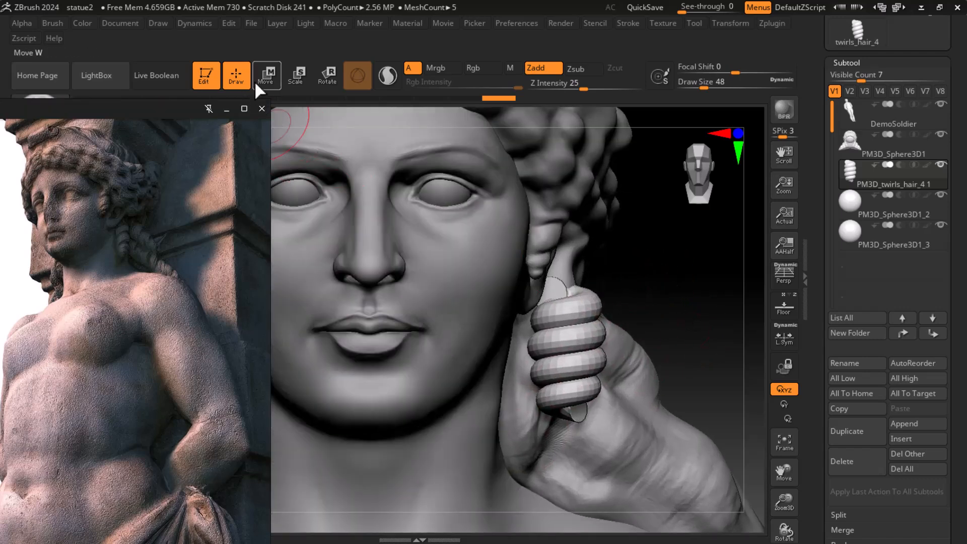
pyautogui.click(265, 76)
pyautogui.moveTo(479, 349); pyautogui.dragTo(464, 348)
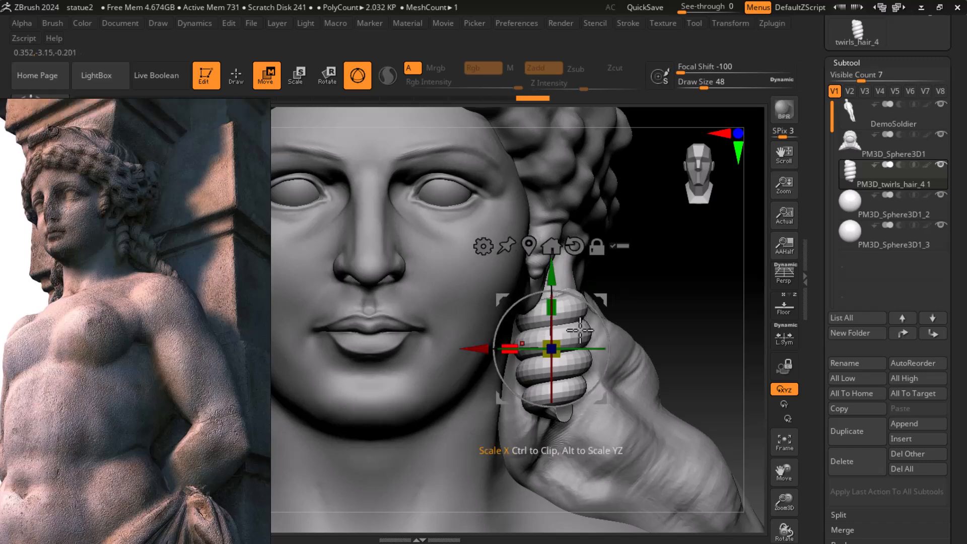
pyautogui.moveTo(680, 288); pyautogui.dragTo(719, 344)
pyautogui.moveTo(579, 285)
pyautogui.mouseDown()
pyautogui.moveTo(579, 302)
pyautogui.moveTo(580, 290)
pyautogui.mouseUp()
pyautogui.moveTo(649, 297)
pyautogui.mouseDown()
pyautogui.moveTo(666, 300)
pyautogui.moveTo(652, 296)
pyautogui.mouseUp()
pyautogui.moveTo(504, 355); pyautogui.dragTo(519, 355)
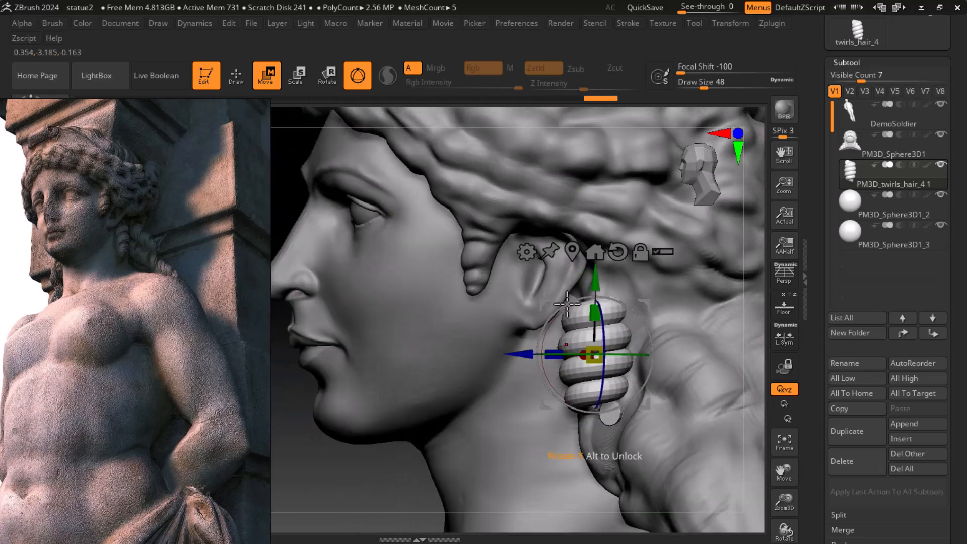
pyautogui.moveTo(597, 280); pyautogui.dragTo(597, 259)
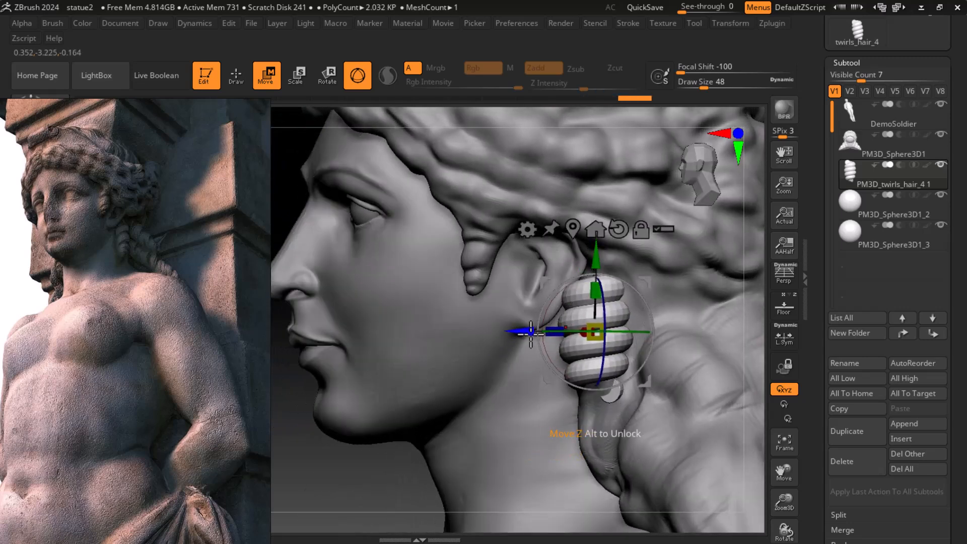
# Step: Nudge the curl toward the cheek, tilt it slightly in the front view, and lower it a little
pyautogui.press('f')
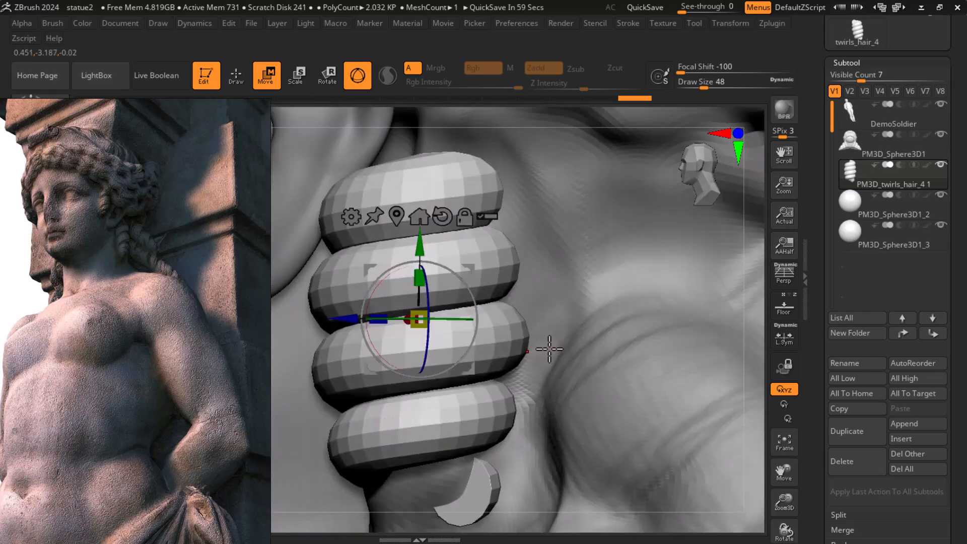
pyautogui.press('f')
pyautogui.moveTo(589, 335); pyautogui.dragTo(638, 335)
pyautogui.moveTo(576, 272)
pyautogui.keyDown('alt'); pyautogui.mouseDown()
pyautogui.moveTo(643, 406)
pyautogui.moveTo(665, 427)
pyautogui.mouseUp(); pyautogui.keyUp('alt')
pyautogui.click(236, 76)
pyautogui.moveTo(594, 295)
pyautogui.keyDown('alt'); pyautogui.mouseDown()
pyautogui.moveTo(632, 246)
pyautogui.moveTo(534, 259)
pyautogui.mouseUp(); pyautogui.keyUp('alt')
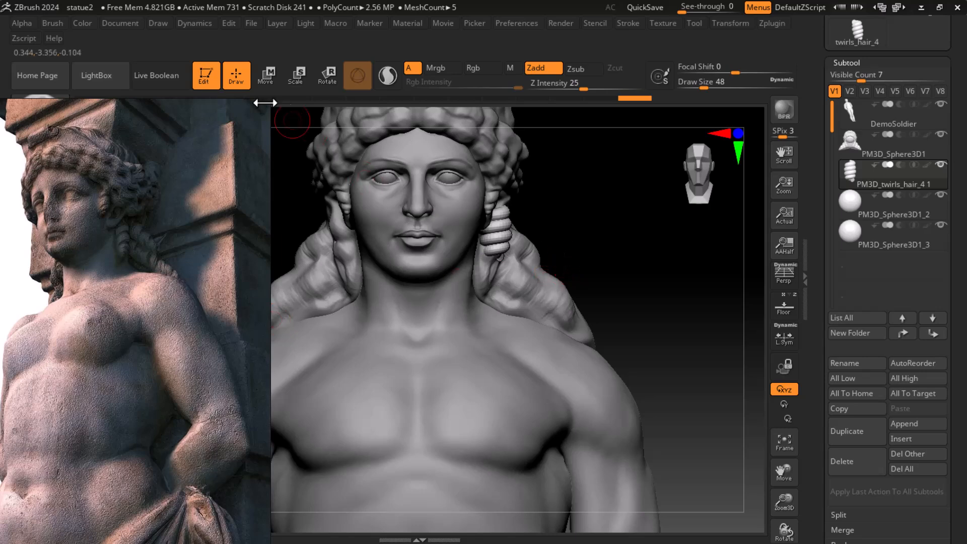
pyautogui.press('w')
pyautogui.keyDown('alt'); pyautogui.moveTo(626, 252); pyautogui.dragTo(438, 263); pyautogui.keyUp('alt')
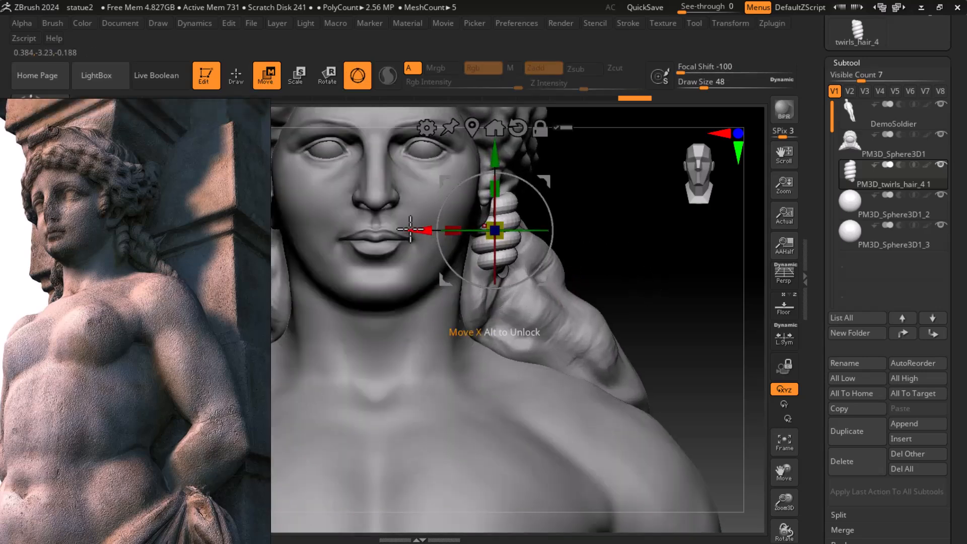
pyautogui.moveTo(410, 229); pyautogui.dragTo(405, 229)
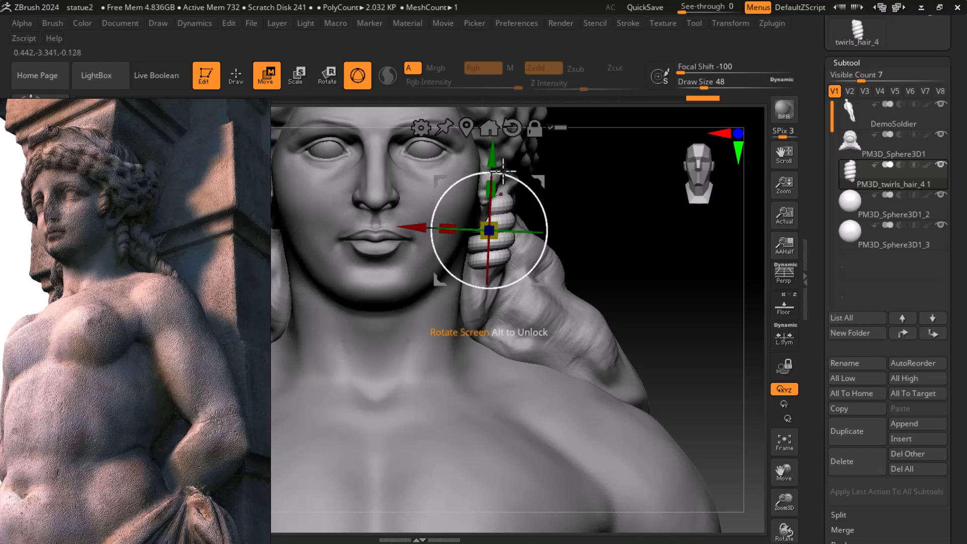
pyautogui.moveTo(491, 159); pyautogui.dragTo(491, 162)
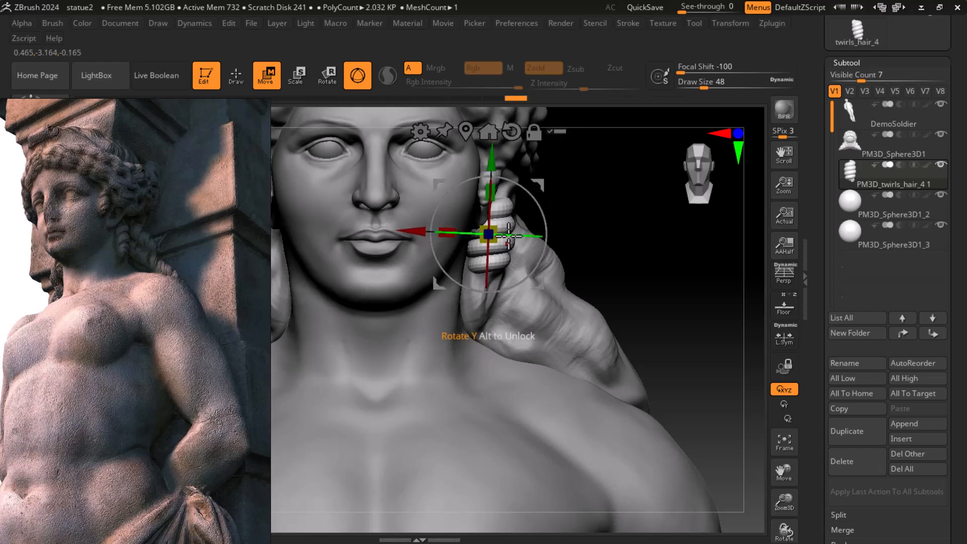
# Step: Stretch the curl lengthwise and reposition it slightly lower under the ear
pyautogui.moveTo(492, 190); pyautogui.dragTo(488, 168)
pyautogui.moveTo(587, 248); pyautogui.dragTo(582, 244)
pyautogui.moveTo(488, 236); pyautogui.dragTo(485, 246)
# Step: Nudge the curl forward along Z, enlarge it to about 1.14, and lengthen it along Y
pyautogui.moveTo(680, 247); pyautogui.dragTo(609, 262)
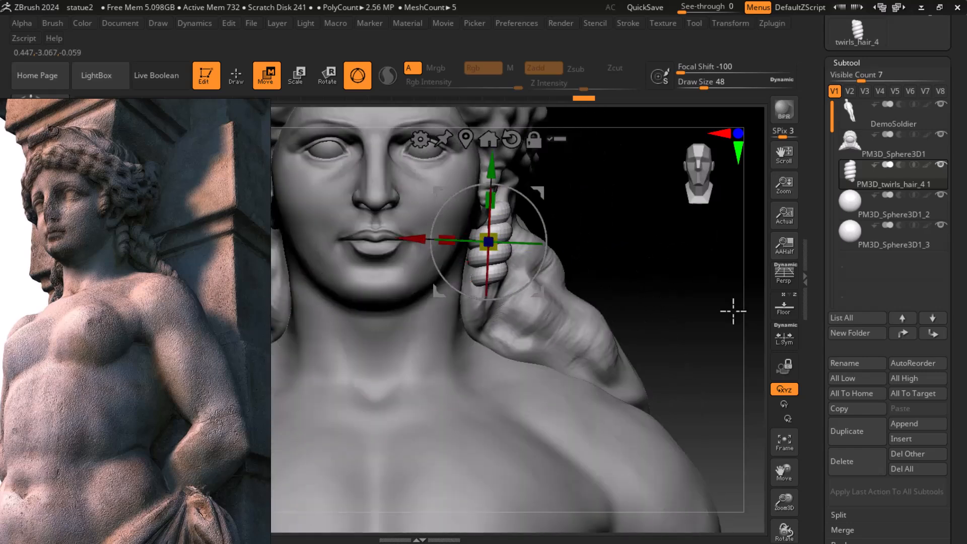
pyautogui.moveTo(659, 292); pyautogui.dragTo(615, 287)
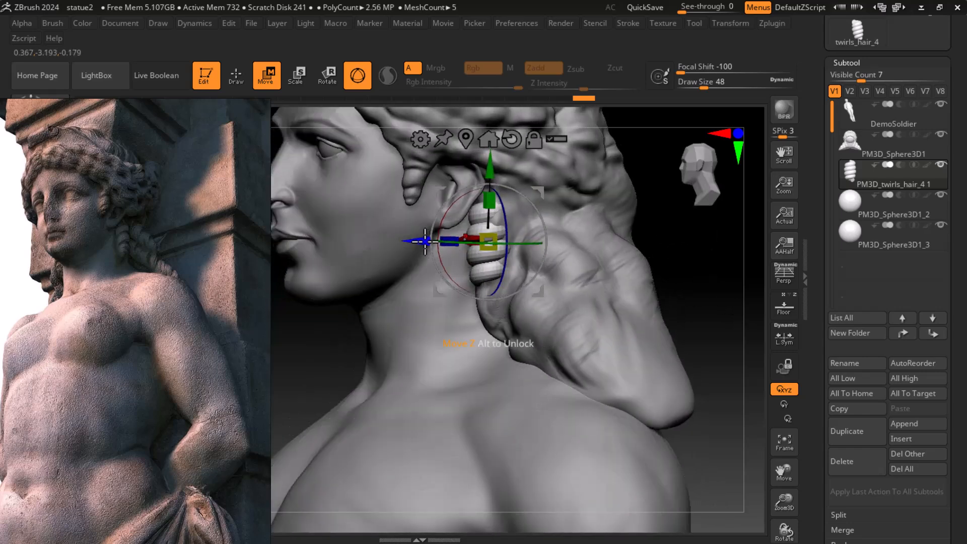
pyautogui.moveTo(426, 240); pyautogui.dragTo(421, 240)
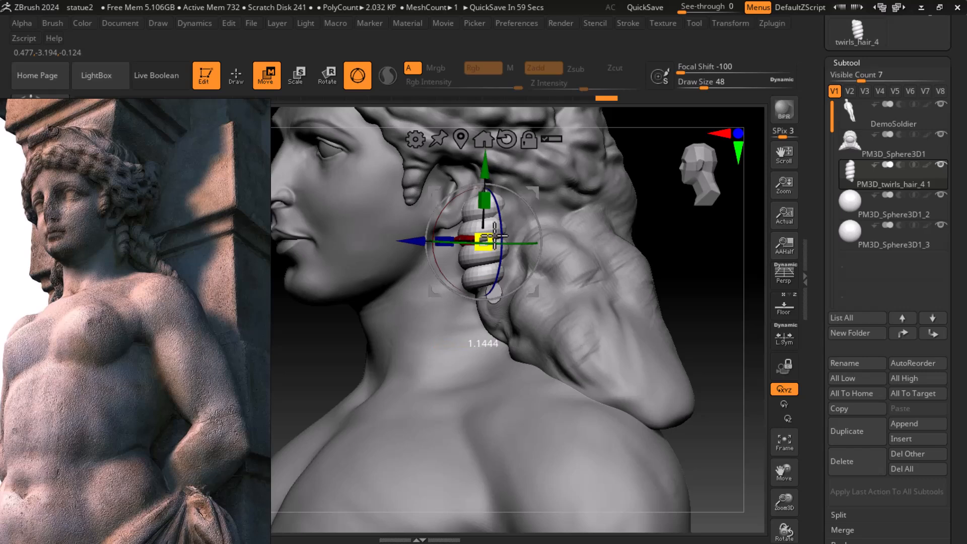
pyautogui.moveTo(485, 200); pyautogui.dragTo(484, 171)
# Step: Shift the curl by about -0.0155 along X toward the neck
pyautogui.moveTo(630, 224); pyautogui.dragTo(631, 274)
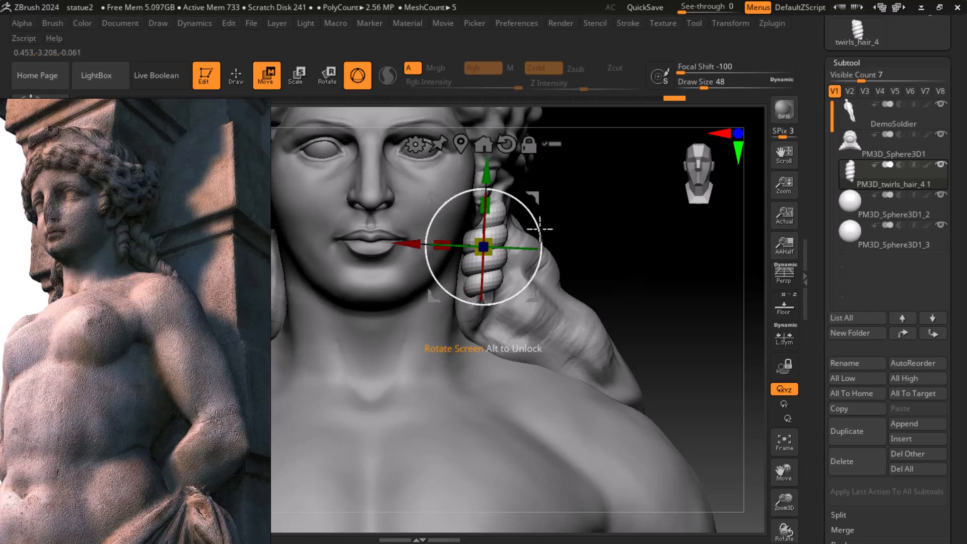
pyautogui.moveTo(415, 243); pyautogui.dragTo(411, 242)
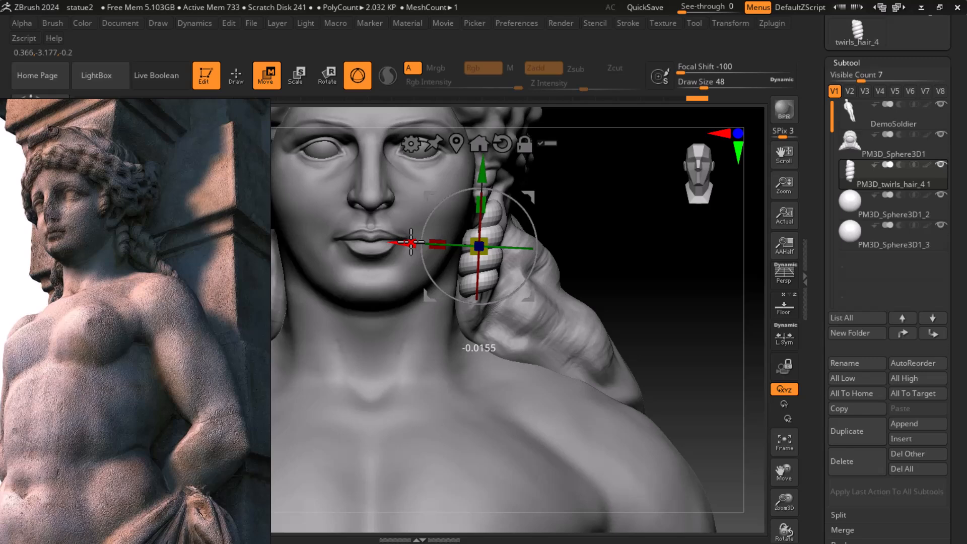
pyautogui.moveTo(674, 232); pyautogui.dragTo(643, 232)
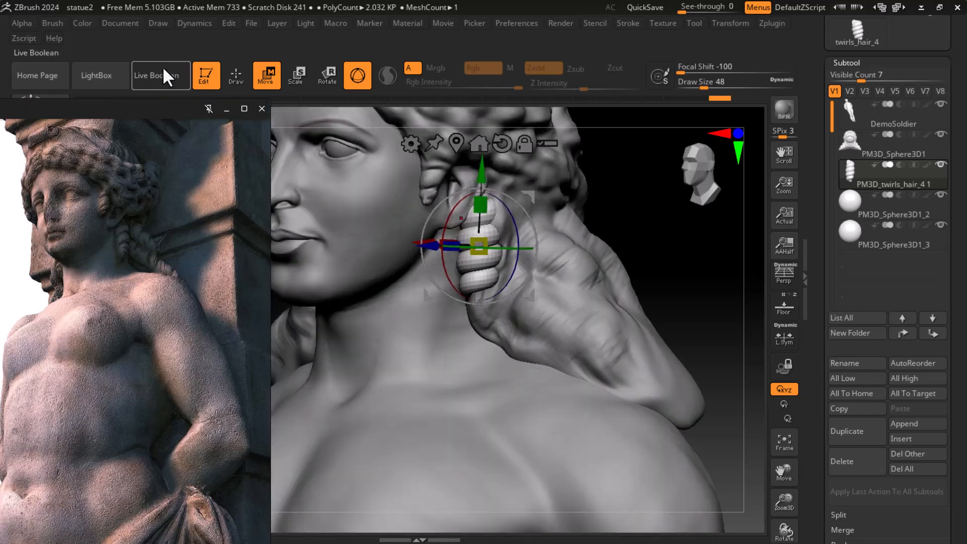
# Step: Return to Draw mode, make the PM3D_Sphere3D1 hair subtool active, and load the compact_UI_brush_materials interface layout
pyautogui.click(236, 78)
pyautogui.keyDown('alt'); pyautogui.click(572, 292); pyautogui.keyUp('alt')
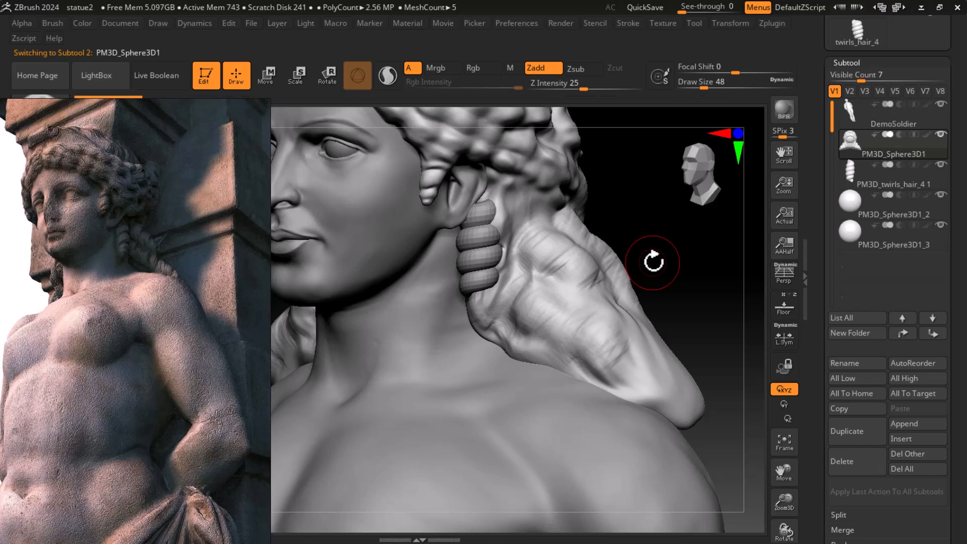
pyautogui.click(899, 6)
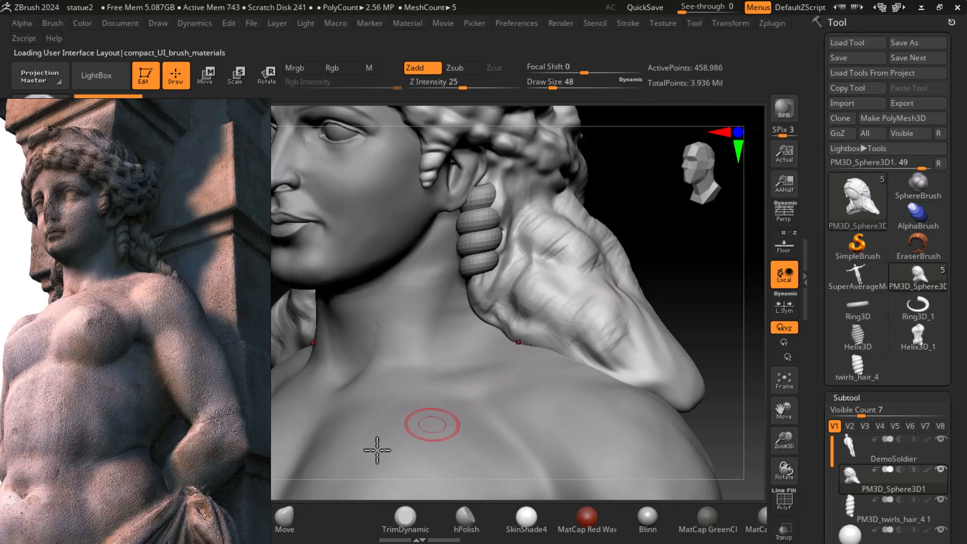
# Step: Scroll the reference photo to the head and curls, and reposition its window clear of the sculpted face
pyautogui.moveTo(179, 99); pyautogui.dragTo(150, 203)
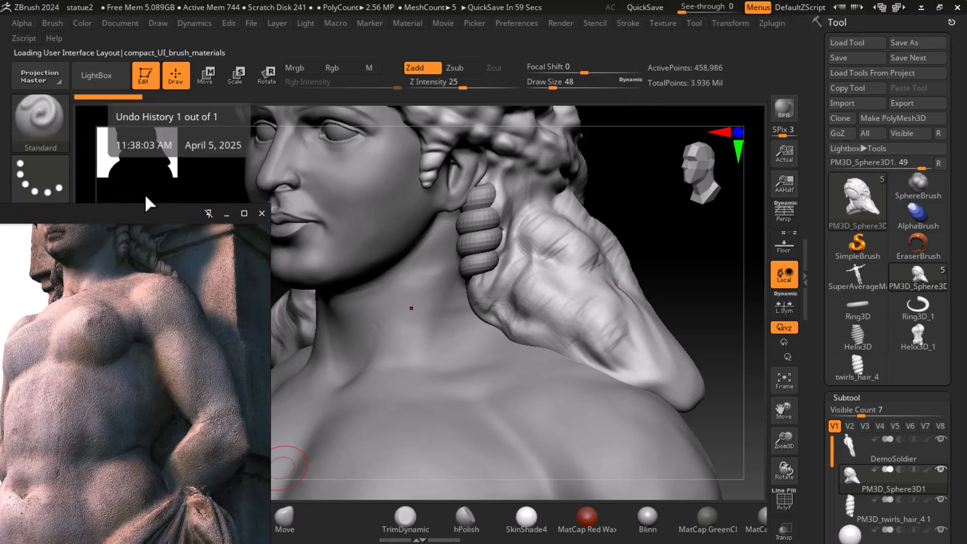
pyautogui.scroll(5, 151, 327)
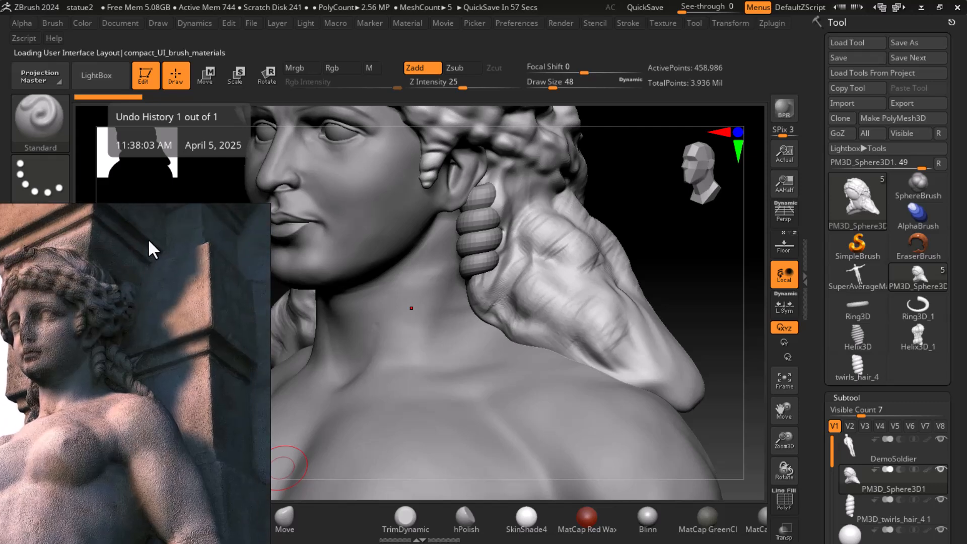
pyautogui.moveTo(141, 211); pyautogui.dragTo(106, 97)
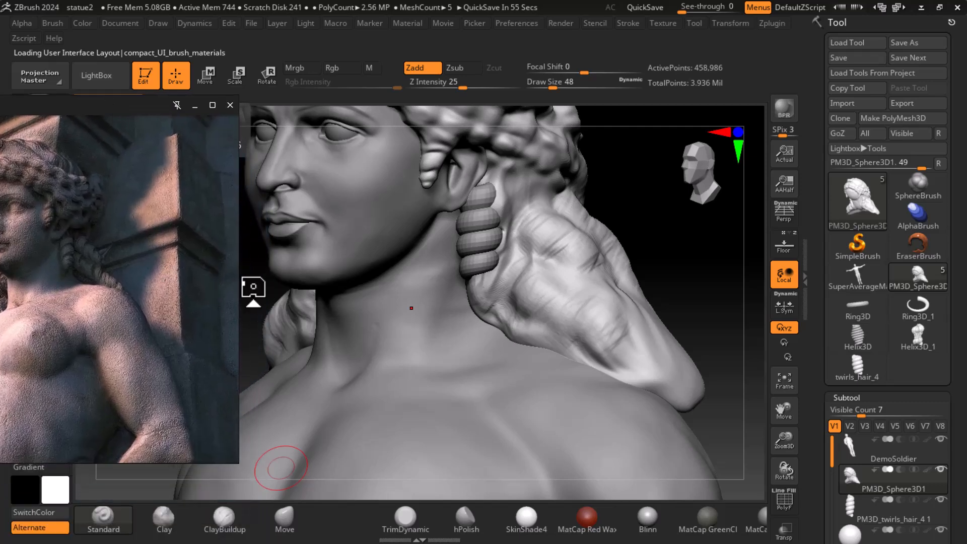
# Step: Carve the hair mass inward around the back edge of the twisted curl with the ClayBuildup brush
pyautogui.moveTo(665, 261)
pyautogui.mouseDown()
pyautogui.moveTo(701, 256)
pyautogui.moveTo(647, 267)
pyautogui.moveTo(699, 256)
pyautogui.moveTo(732, 300)
pyautogui.moveTo(721, 306)
pyautogui.mouseUp()
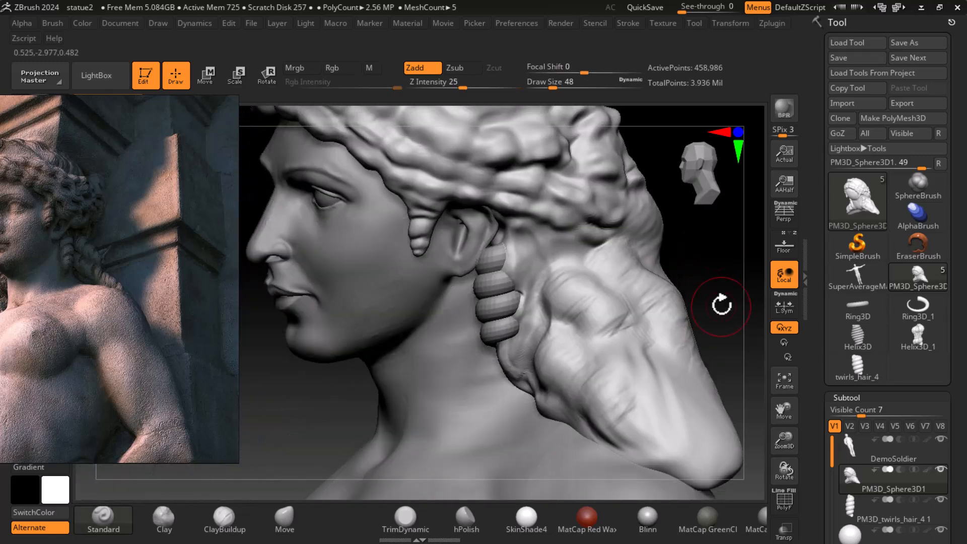
pyautogui.click(224, 519)
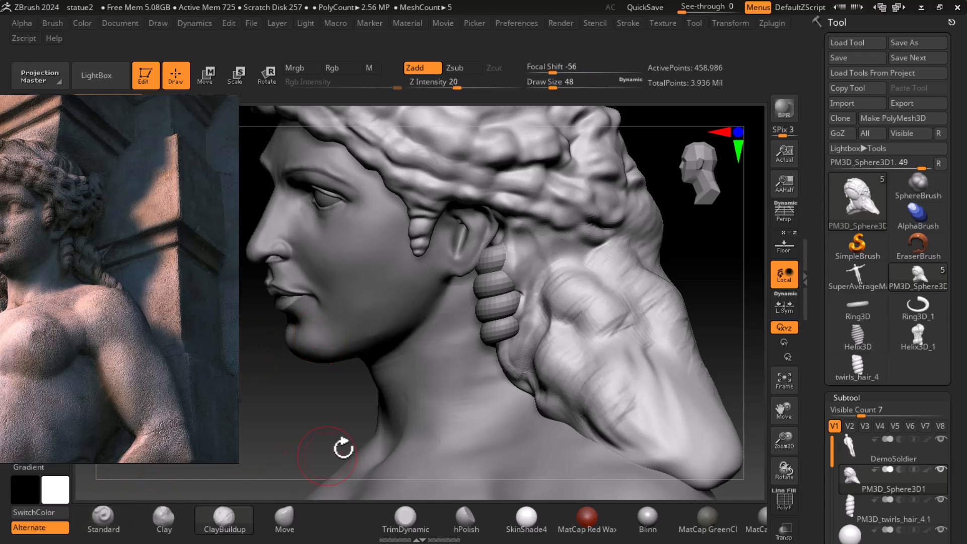
pyautogui.keyDown('alt'); pyautogui.moveTo(518, 260); pyautogui.dragTo(501, 337); pyautogui.keyUp('alt')
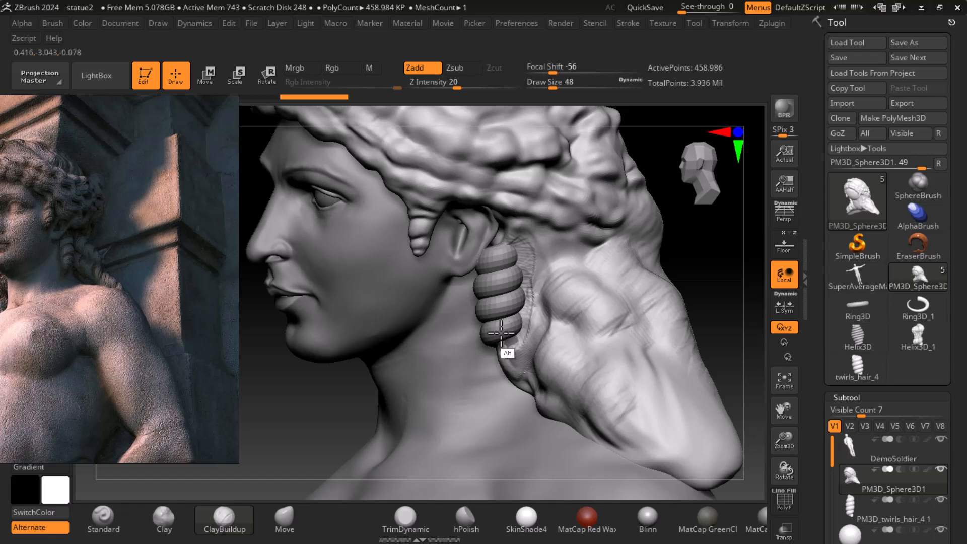
pyautogui.moveTo(712, 280)
pyautogui.mouseDown()
pyautogui.moveTo(719, 274)
pyautogui.moveTo(710, 275)
pyautogui.moveTo(719, 287)
pyautogui.moveTo(708, 275)
pyautogui.moveTo(658, 270)
pyautogui.moveTo(672, 276)
pyautogui.moveTo(718, 259)
pyautogui.moveTo(700, 253)
pyautogui.mouseUp()
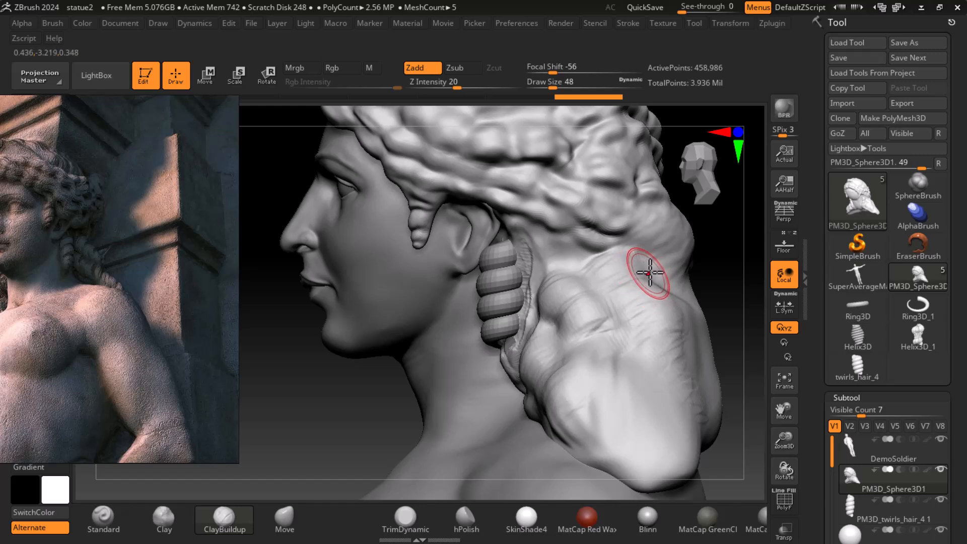
pyautogui.moveTo(712, 263); pyautogui.dragTo(690, 269)
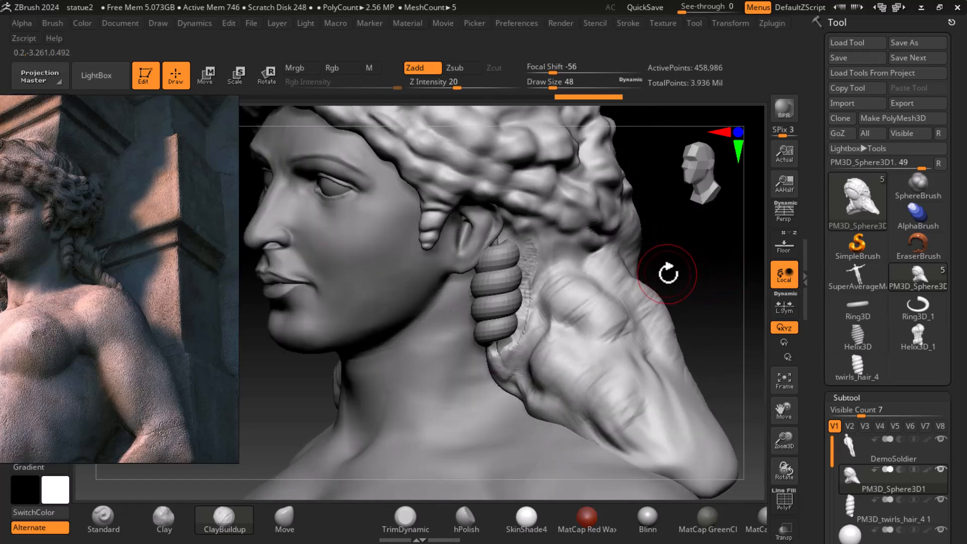
# Step: Smooth the carved hair surface behind the twisted curl
pyautogui.press('shift')
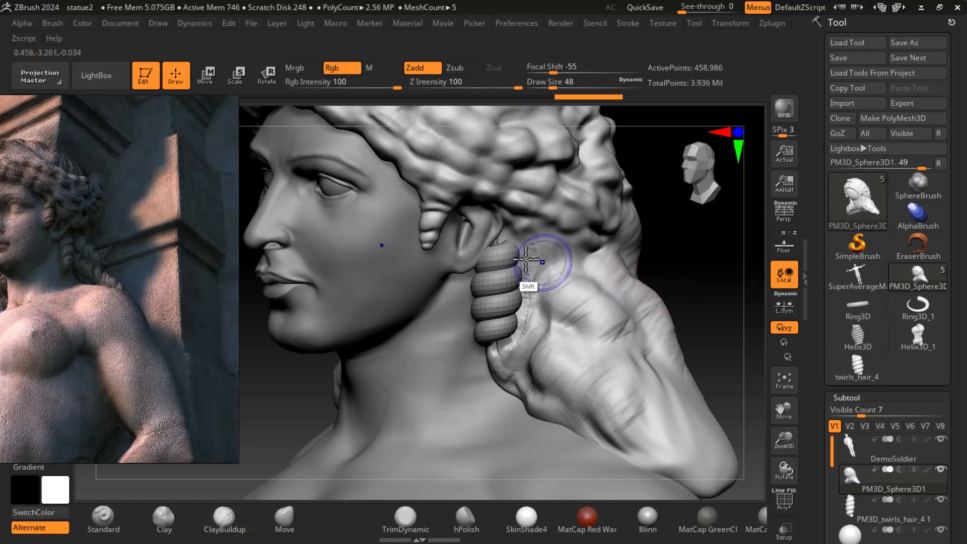
pyautogui.moveTo(680, 280); pyautogui.dragTo(725, 265)
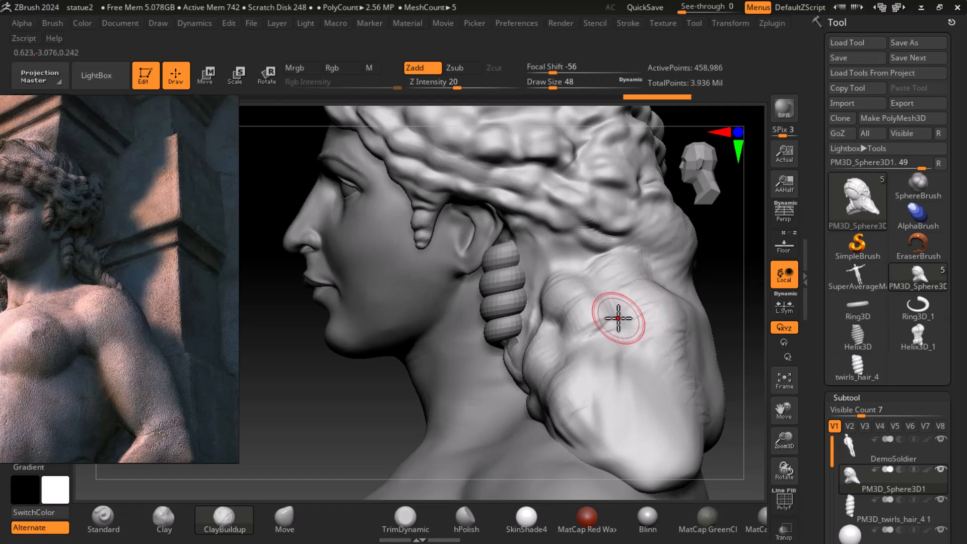
pyautogui.moveTo(618, 318); pyautogui.dragTo(619, 318)
# Step: Carve the hair further inward around the top of the curl, just behind the ear
pyautogui.moveTo(728, 298); pyautogui.dragTo(710, 289)
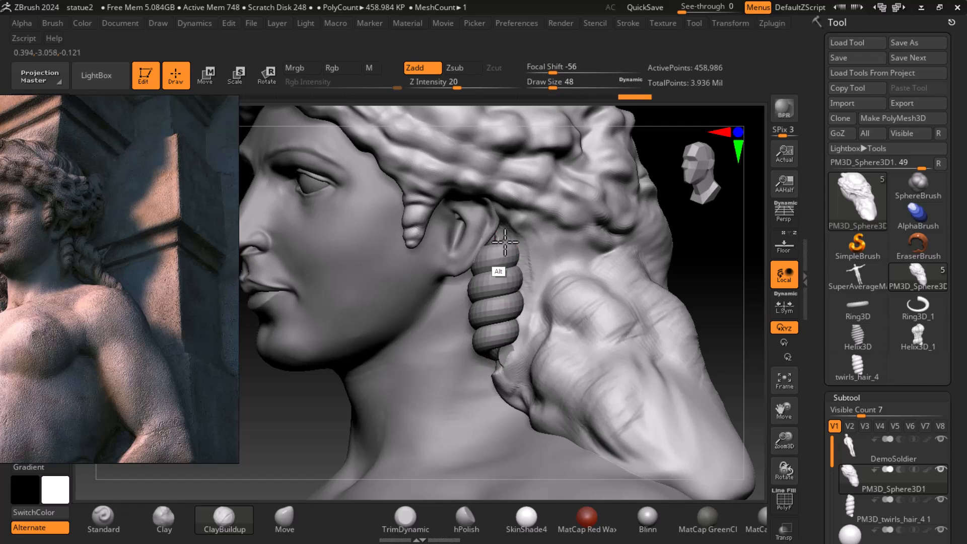
pyautogui.moveTo(742, 283); pyautogui.dragTo(717, 281)
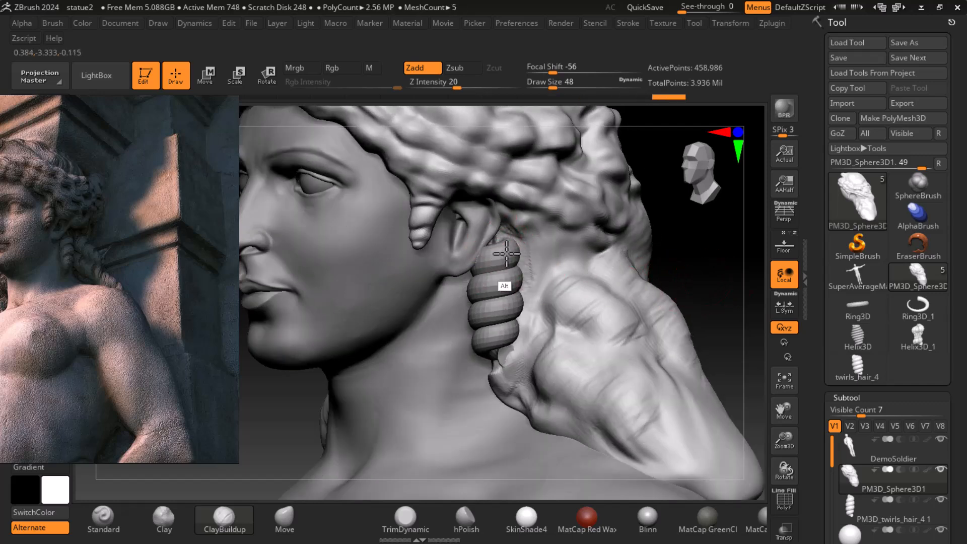
pyautogui.moveTo(744, 264); pyautogui.dragTo(645, 255)
pyautogui.moveTo(697, 285)
pyautogui.mouseDown()
pyautogui.moveTo(734, 287)
pyautogui.moveTo(702, 291)
pyautogui.mouseUp()
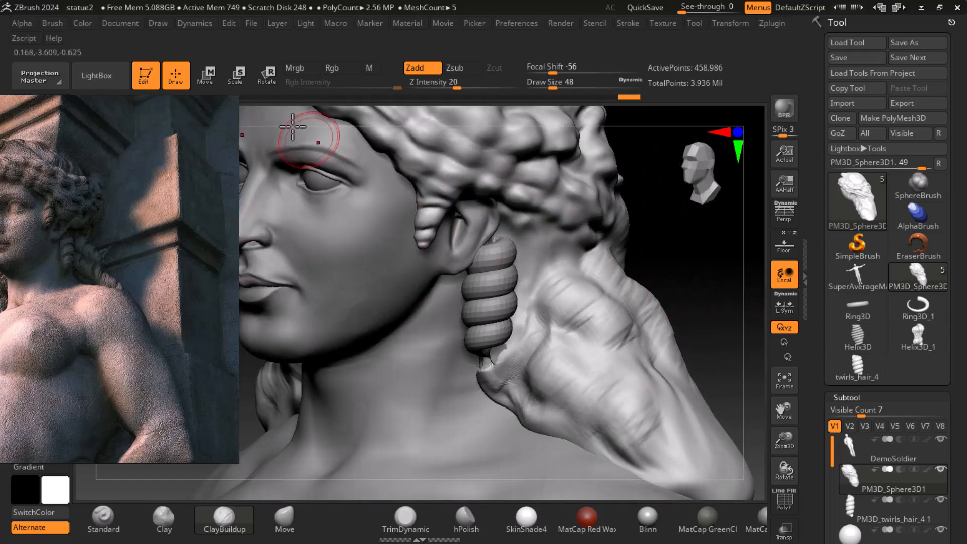
# Step: Examine the curl's fit beneath the ear from side and three-quarter views against the reference photo
pyautogui.click(208, 81)
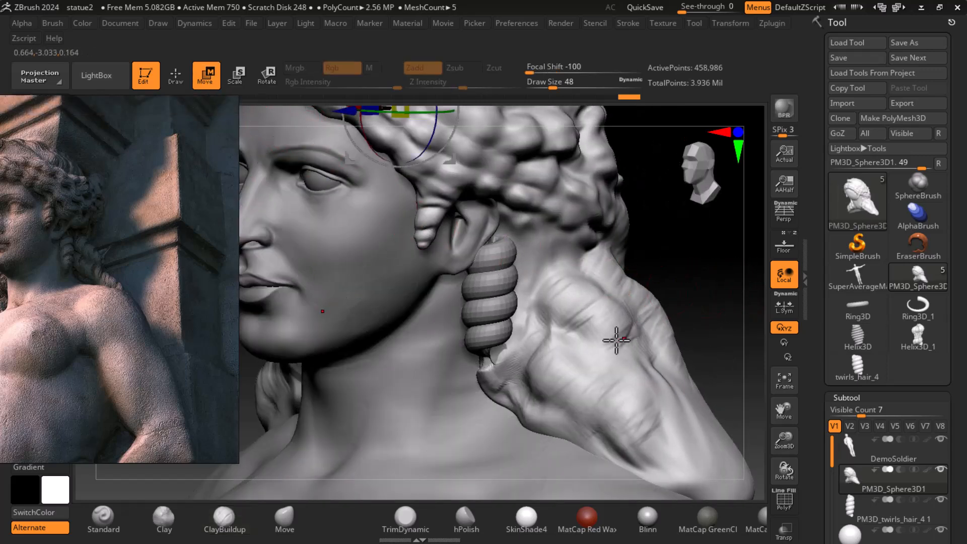
pyautogui.moveTo(678, 276)
pyautogui.mouseDown()
pyautogui.moveTo(678, 263)
pyautogui.moveTo(696, 283)
pyautogui.moveTo(702, 270)
pyautogui.moveTo(675, 272)
pyautogui.mouseUp()
pyautogui.moveTo(631, 331); pyautogui.dragTo(632, 296)
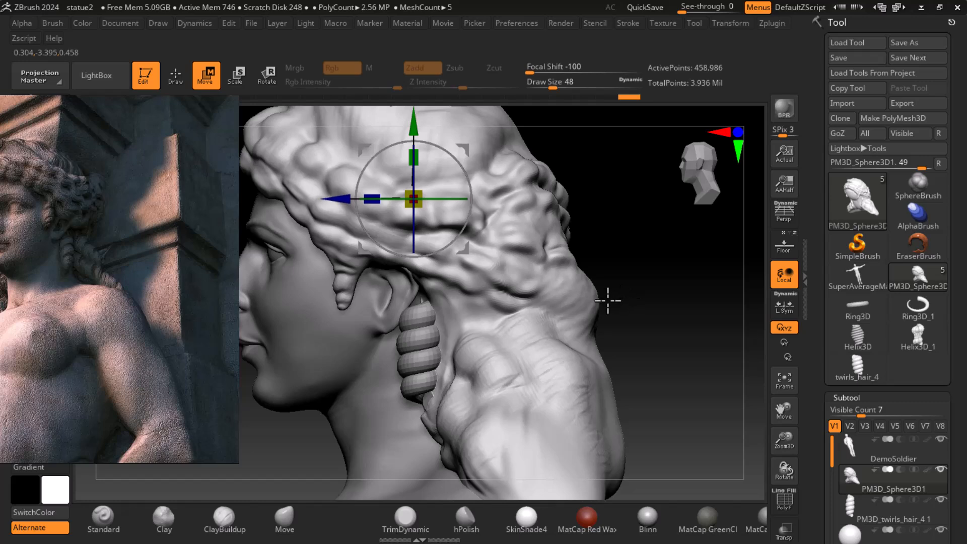
pyautogui.moveTo(646, 303); pyautogui.dragTo(624, 305)
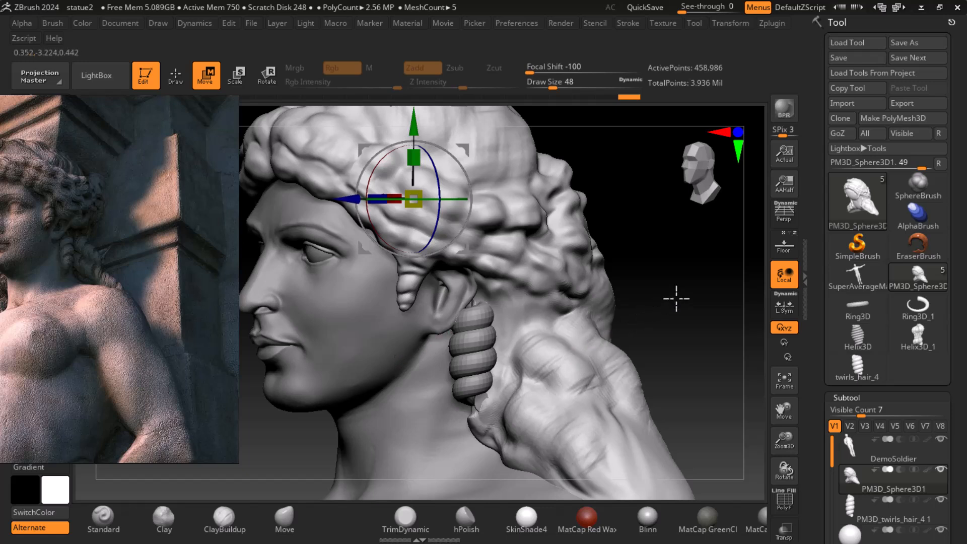
pyautogui.moveTo(679, 307)
pyautogui.mouseDown()
pyautogui.moveTo(682, 317)
pyautogui.moveTo(672, 304)
pyautogui.mouseUp()
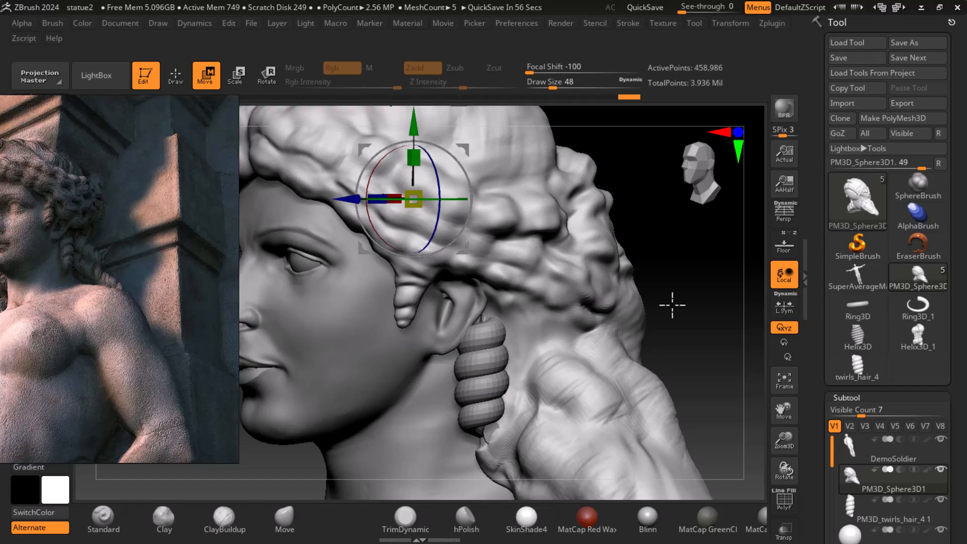
pyautogui.moveTo(676, 311)
pyautogui.mouseDown()
pyautogui.moveTo(695, 309)
pyautogui.moveTo(681, 326)
pyautogui.moveTo(697, 338)
pyautogui.moveTo(715, 333)
pyautogui.moveTo(670, 305)
pyautogui.mouseUp()
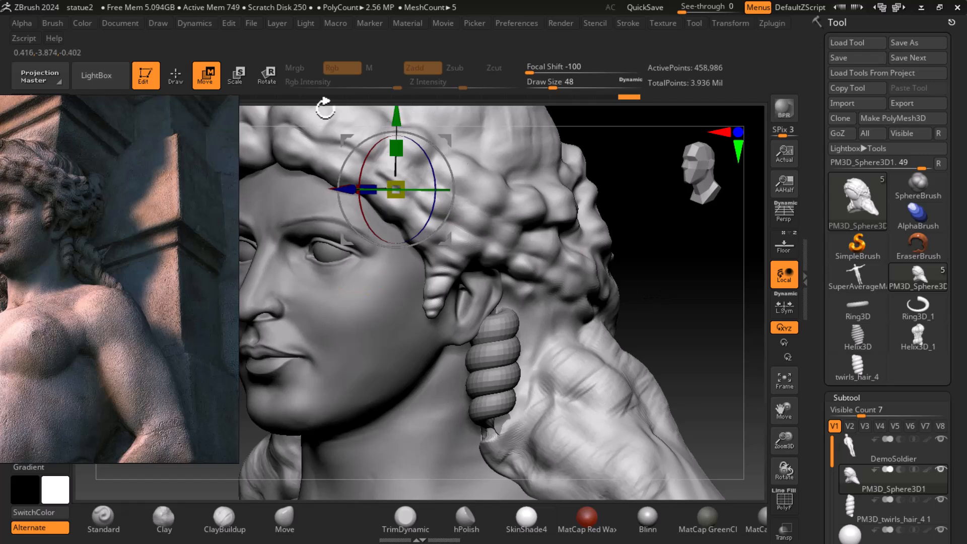
pyautogui.click(175, 76)
pyautogui.click(205, 81)
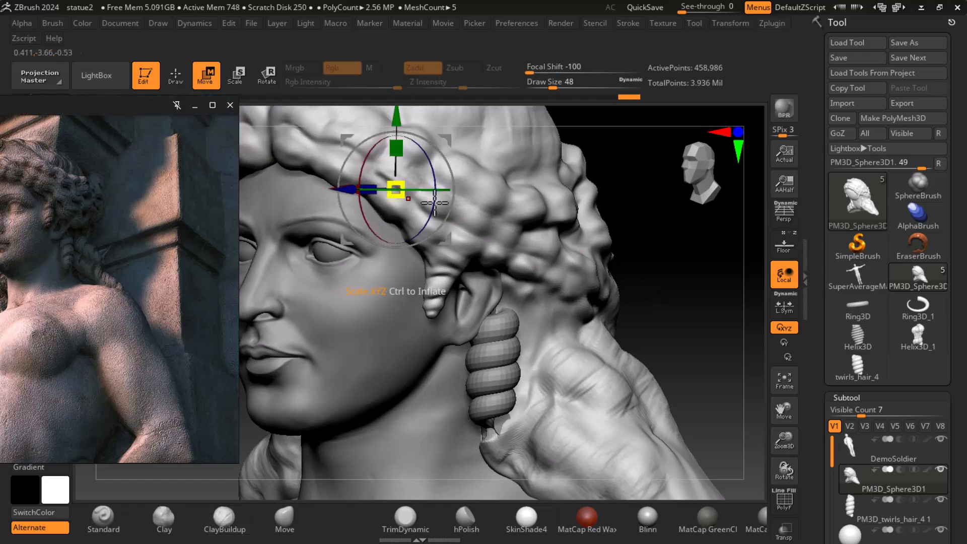
pyautogui.click(442, 168)
pyautogui.click(175, 75)
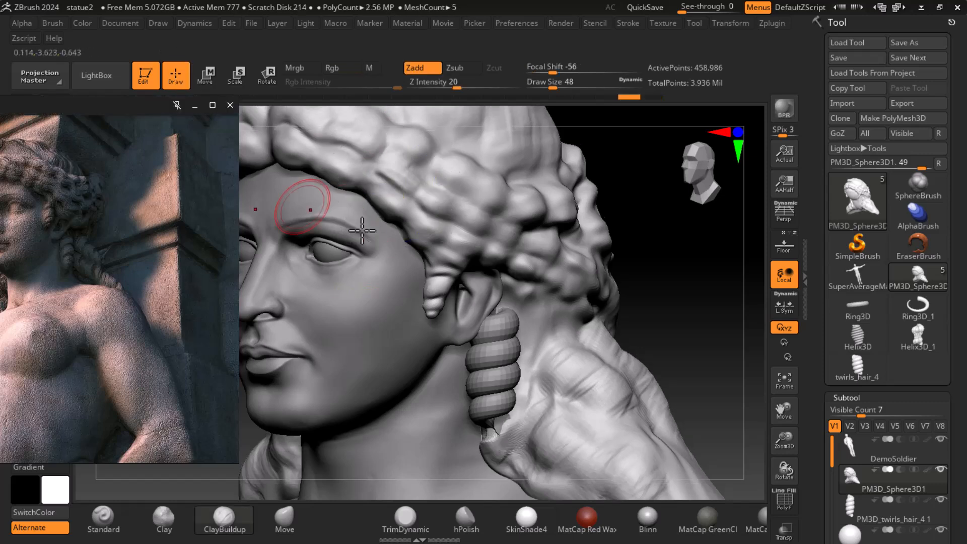
# Step: Make the PM3D_twirls_hair_4 1 curl active and nudge its position slightly beneath the ear
pyautogui.click(848, 503)
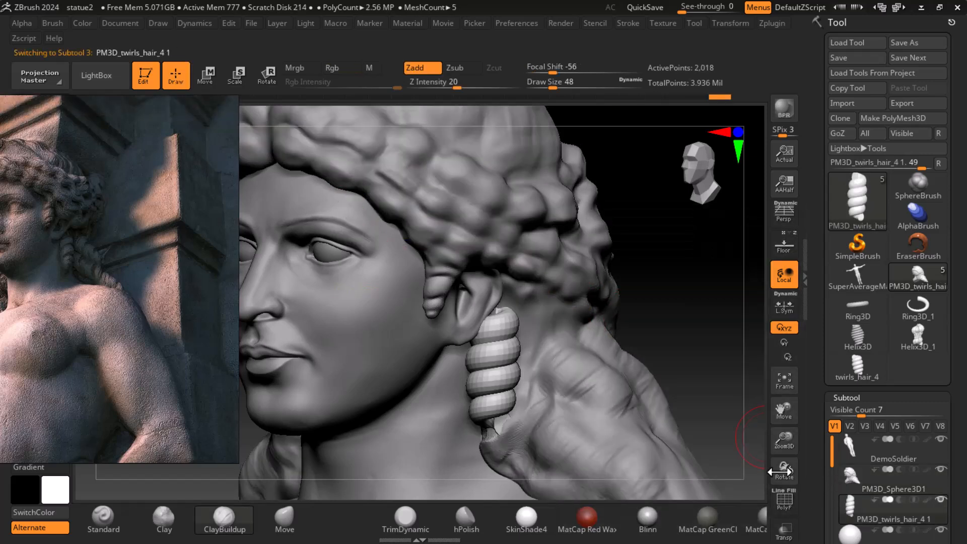
pyautogui.click(207, 76)
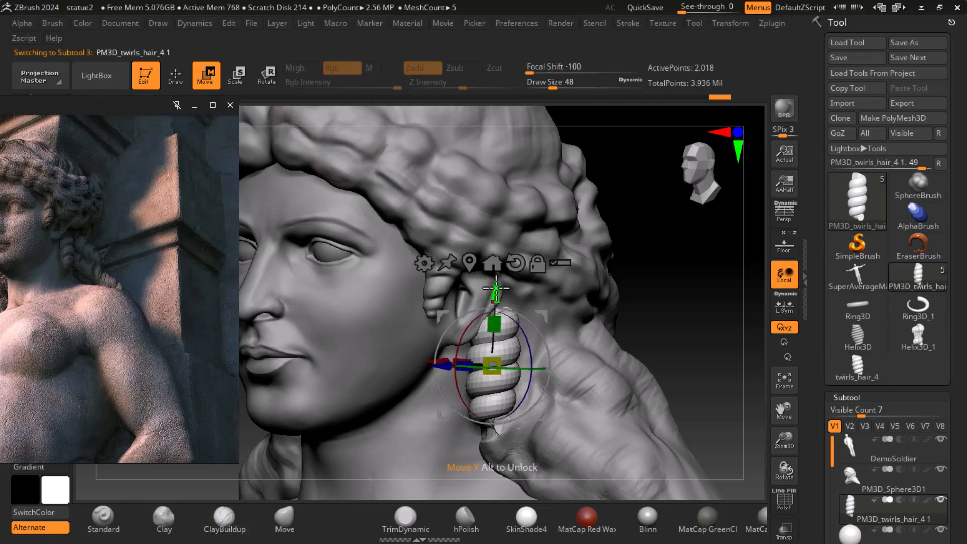
pyautogui.moveTo(610, 309)
pyautogui.mouseDown(button='right')
pyautogui.moveTo(703, 313)
pyautogui.moveTo(681, 272)
pyautogui.mouseUp(button='right')
pyautogui.press('q')
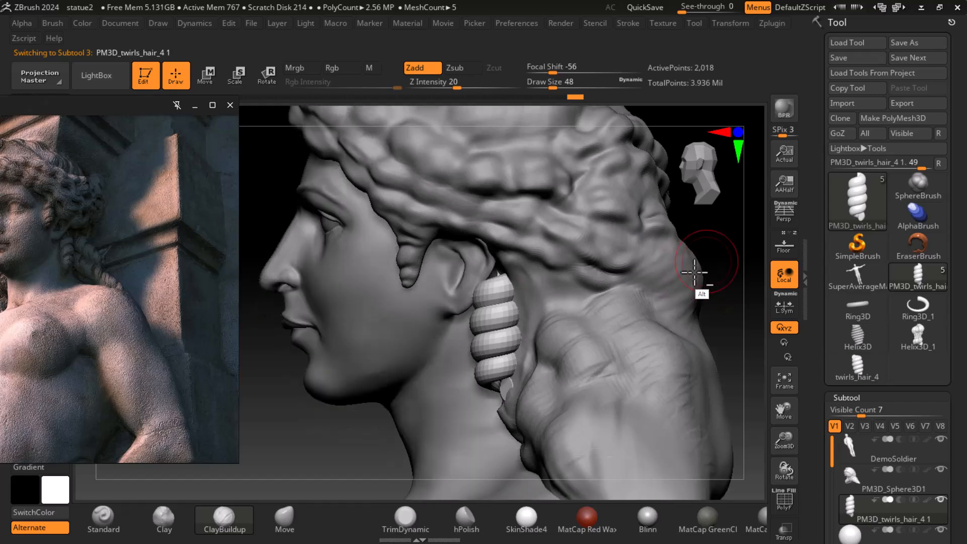
pyautogui.moveTo(735, 287)
pyautogui.mouseDown(button='right')
pyautogui.moveTo(732, 298)
pyautogui.moveTo(738, 244)
pyautogui.moveTo(752, 284)
pyautogui.mouseUp(button='right')
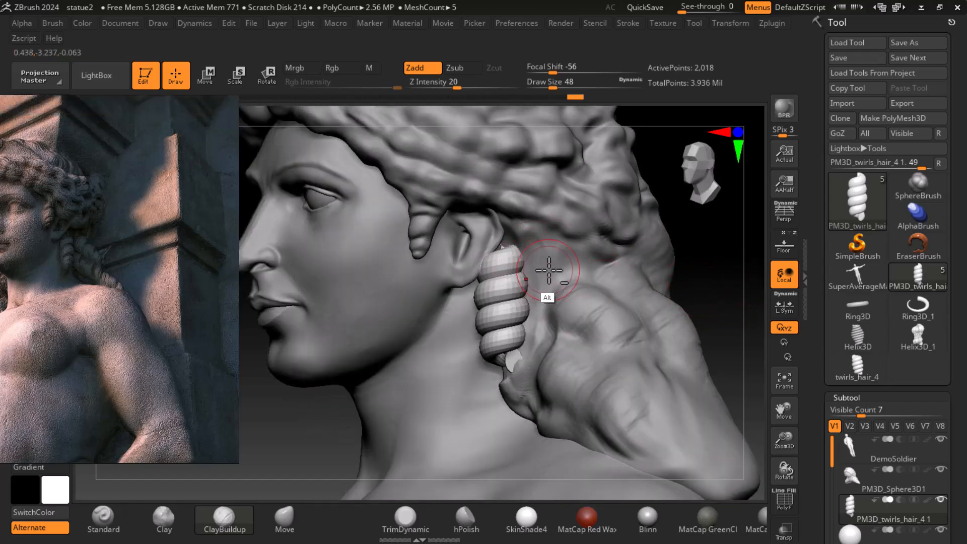
# Step: Carve the PM3D_Sphere3D1 hair back behind the curl, reduce Z Intensity to 10, and smooth the carved area
pyautogui.keyDown('alt'); pyautogui.click(546, 274); pyautogui.keyUp('alt')
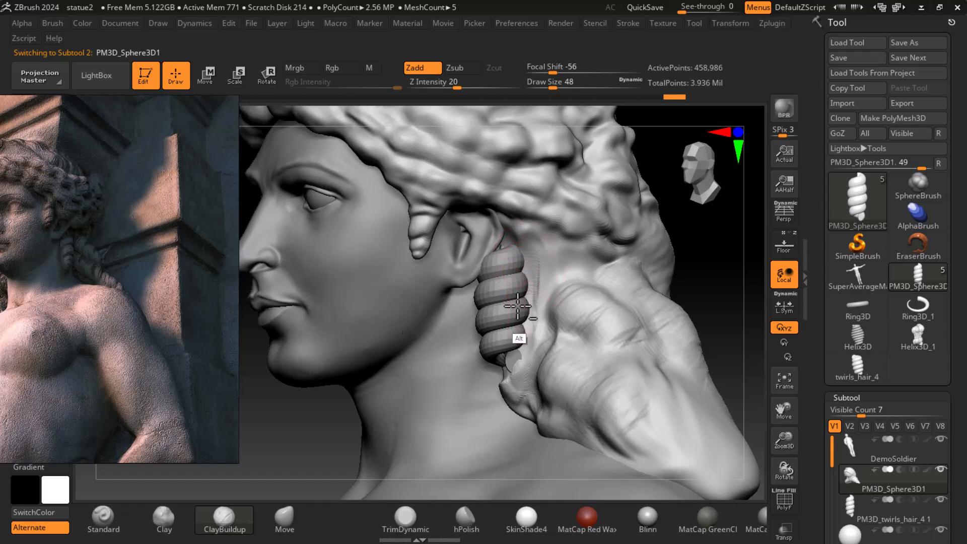
pyautogui.moveTo(526, 327)
pyautogui.keyDown('alt'); pyautogui.mouseDown()
pyautogui.moveTo(512, 364)
pyautogui.moveTo(518, 387)
pyautogui.moveTo(524, 250)
pyautogui.moveTo(543, 312)
pyautogui.mouseUp(); pyautogui.keyUp('alt')
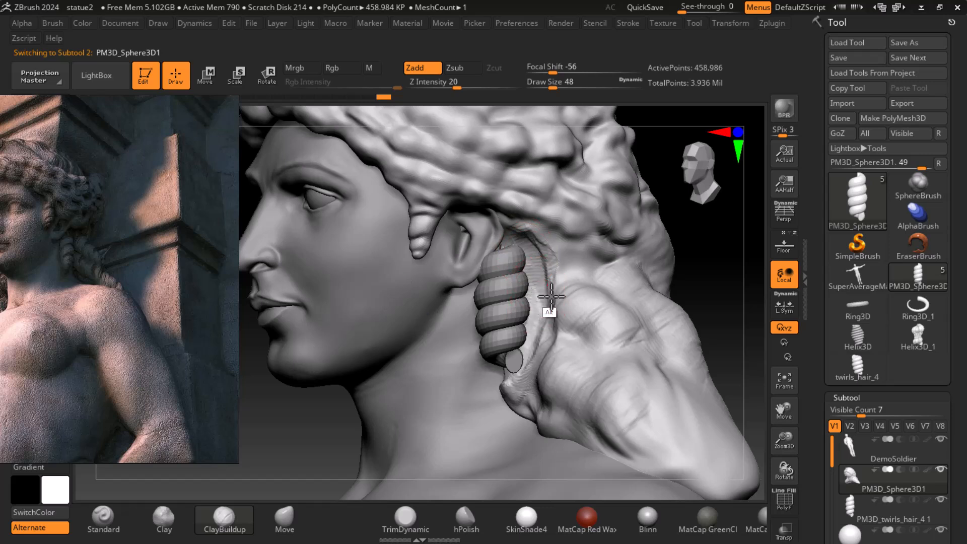
pyautogui.moveTo(456, 85); pyautogui.dragTo(451, 85)
pyautogui.press('shift')
pyautogui.keyDown('shift'); pyautogui.moveTo(533, 345); pyautogui.dragTo(516, 391); pyautogui.keyUp('shift')
pyautogui.keyDown('alt'); pyautogui.moveTo(519, 234); pyautogui.dragTo(505, 366); pyautogui.keyUp('alt')
pyautogui.keyDown('shift'); pyautogui.moveTo(527, 322); pyautogui.dragTo(541, 287); pyautogui.keyUp('shift')
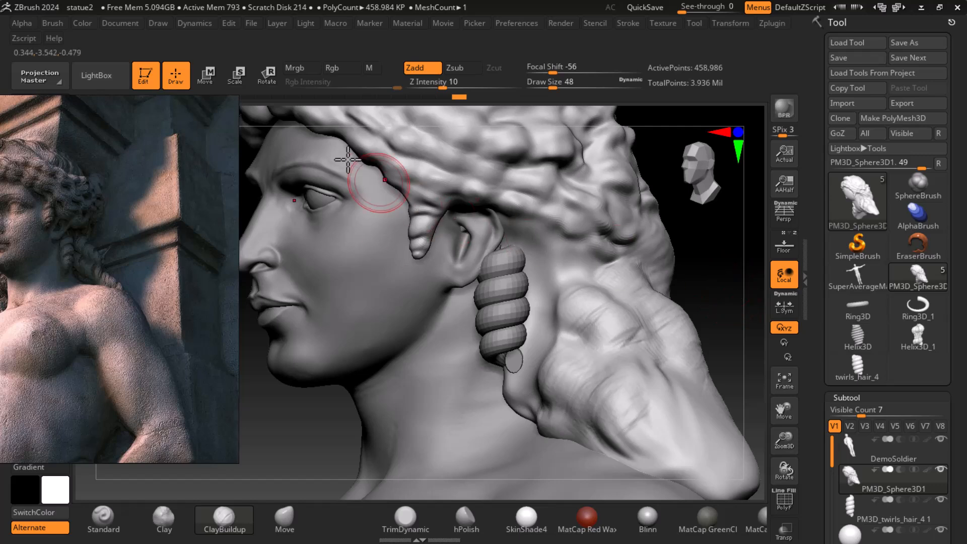
# Step: Make the twisted curl active and shift it slightly backward along Z, away from the cheek
pyautogui.click(206, 75)
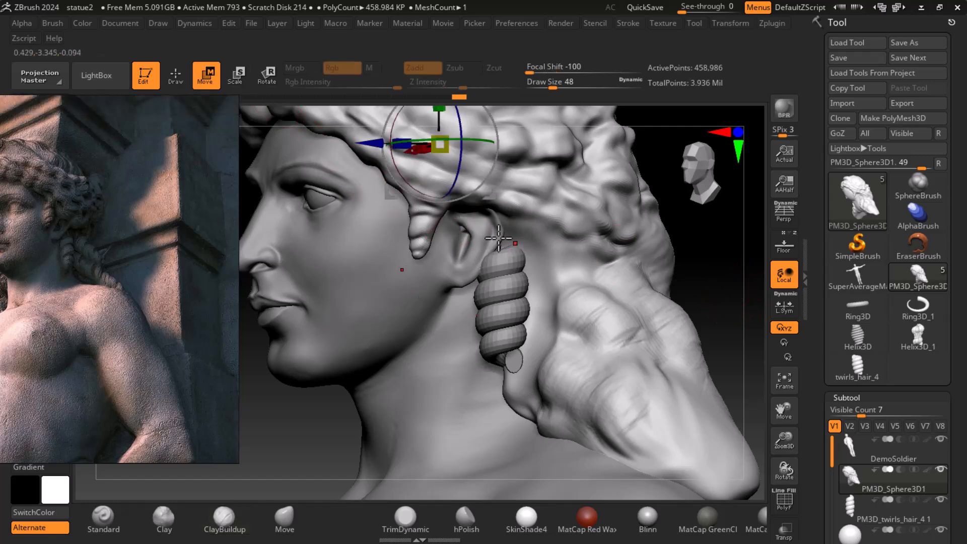
pyautogui.click(175, 75)
pyautogui.keyDown('alt'); pyautogui.click(506, 275); pyautogui.keyUp('alt')
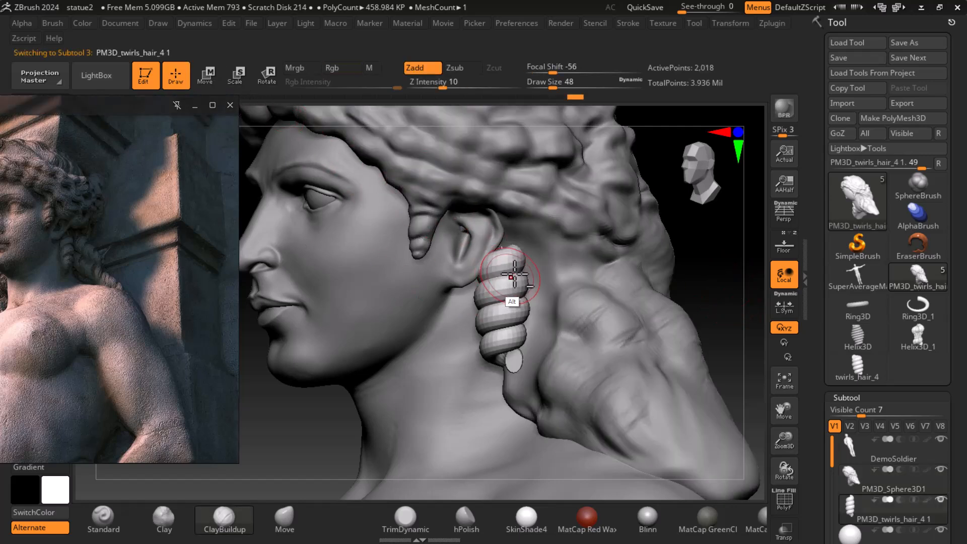
pyautogui.moveTo(642, 282); pyautogui.dragTo(675, 274)
pyautogui.press('w')
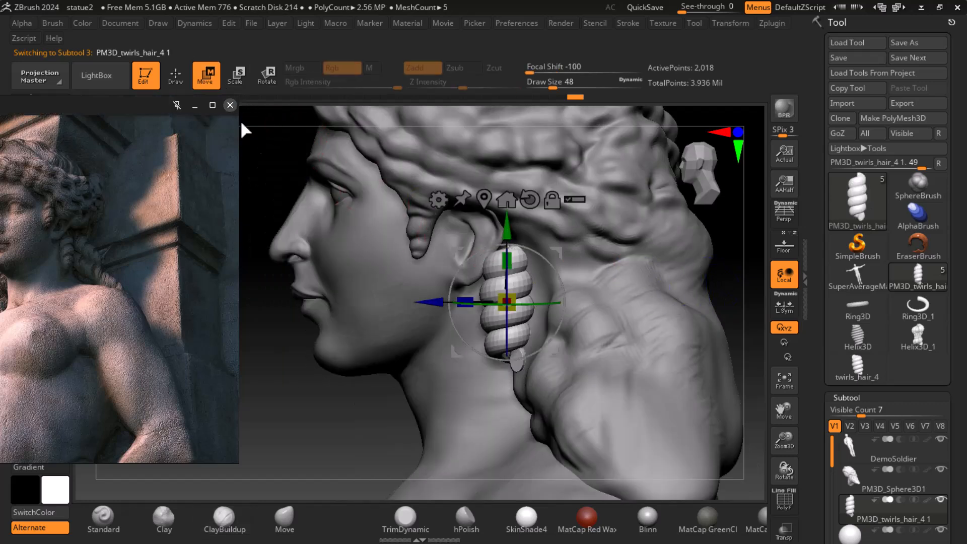
pyautogui.moveTo(438, 302); pyautogui.dragTo(440, 301)
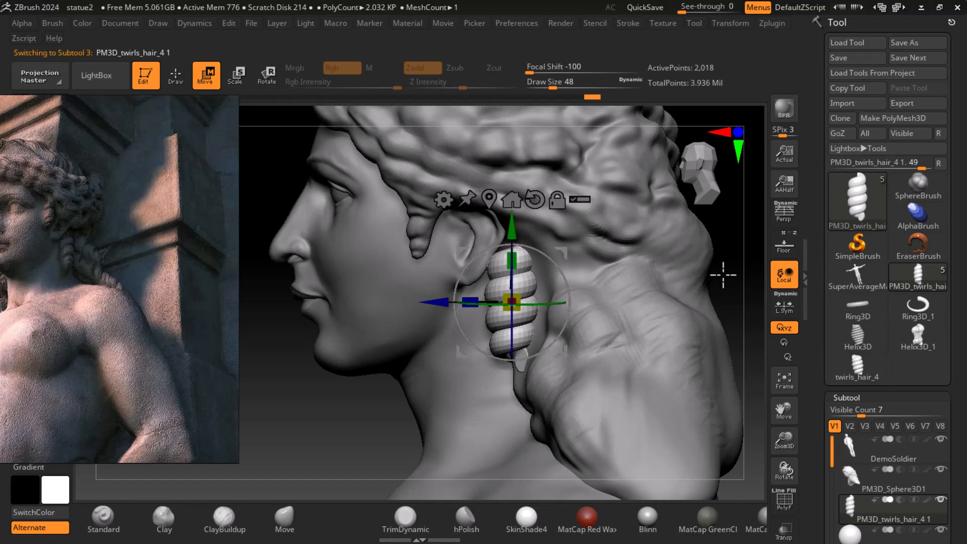
pyautogui.press('q')
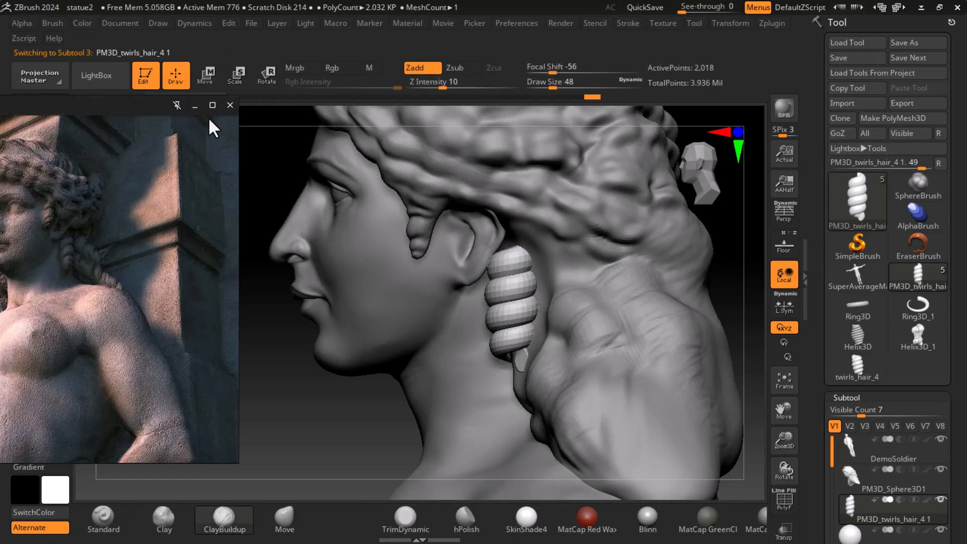
# Step: Make the PM3D_Sphere3D1 hair active, carve it back behind and below the curl with ClayBuildup, and smooth around the curl's lower end
pyautogui.moveTo(735, 274)
pyautogui.mouseDown()
pyautogui.moveTo(756, 286)
pyautogui.moveTo(697, 280)
pyautogui.moveTo(595, 303)
pyautogui.mouseUp()
pyautogui.press('b')
pyautogui.press('c')
pyautogui.press('b')
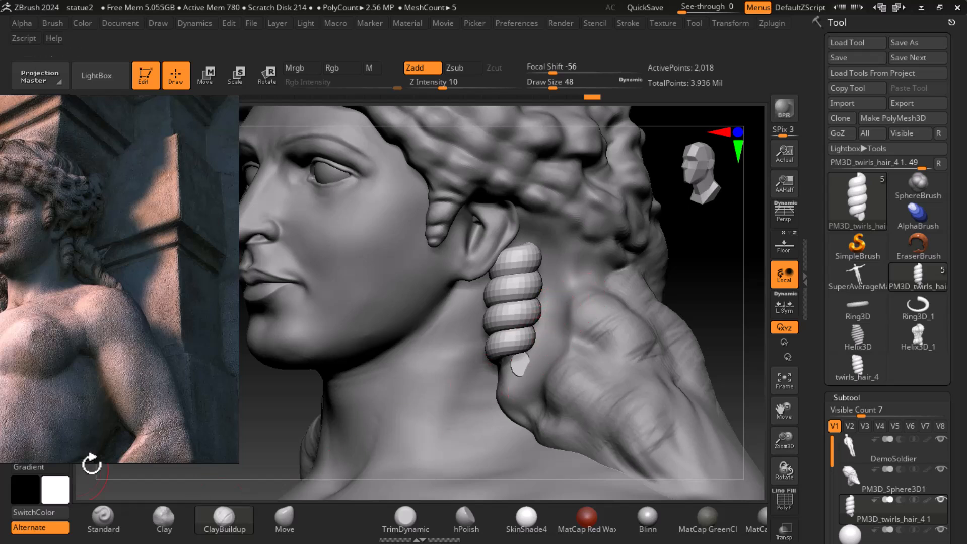
pyautogui.keyDown('alt'); pyautogui.click(587, 314); pyautogui.keyUp('alt')
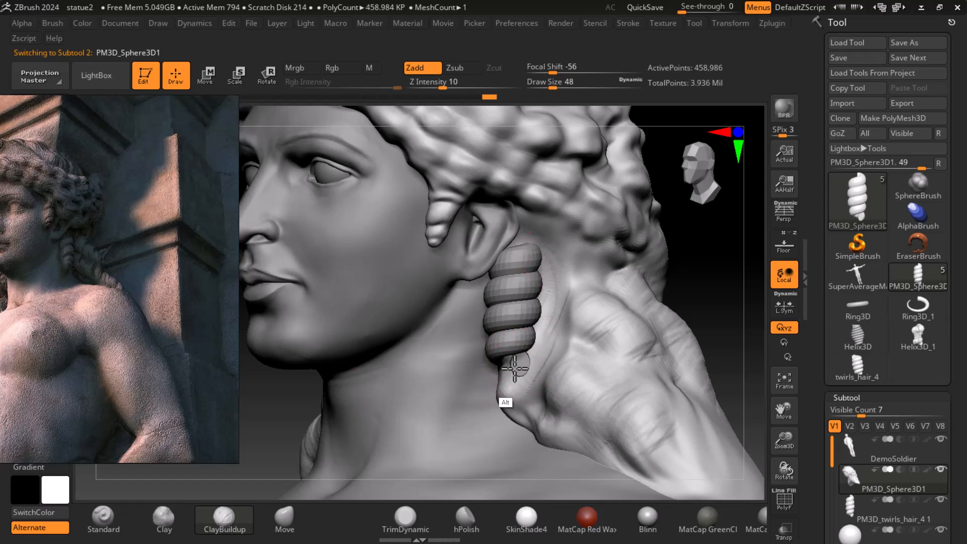
pyautogui.moveTo(536, 262)
pyautogui.keyDown('alt'); pyautogui.mouseDown()
pyautogui.moveTo(525, 221)
pyautogui.moveTo(539, 315)
pyautogui.mouseUp(); pyautogui.keyUp('alt')
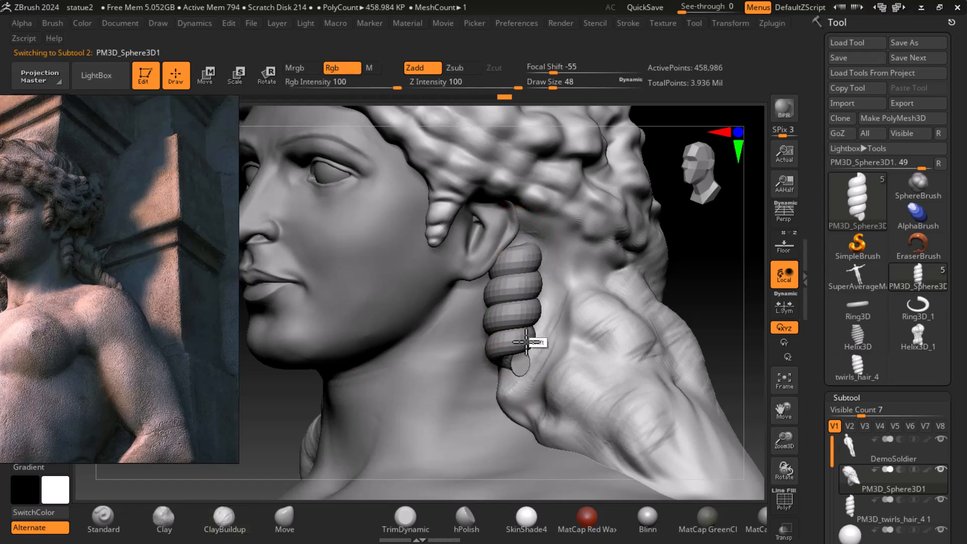
pyautogui.keyDown('shift'); pyautogui.moveTo(512, 370); pyautogui.dragTo(499, 372); pyautogui.keyUp('shift')
pyautogui.keyDown('alt'); pyautogui.moveTo(513, 363); pyautogui.dragTo(527, 362); pyautogui.keyUp('alt')
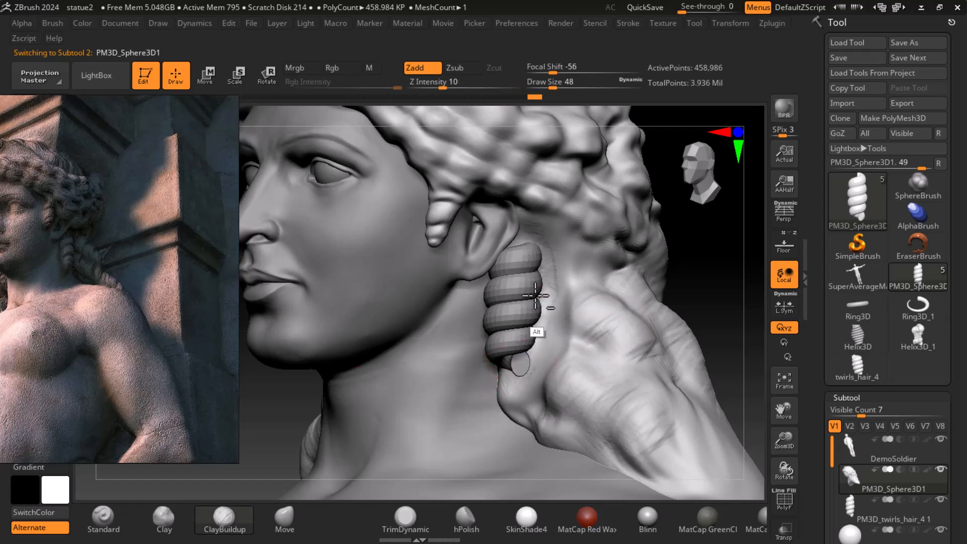
pyautogui.moveTo(696, 274)
pyautogui.mouseDown()
pyautogui.moveTo(709, 282)
pyautogui.moveTo(679, 274)
pyautogui.moveTo(711, 281)
pyautogui.moveTo(671, 293)
pyautogui.moveTo(675, 318)
pyautogui.moveTo(701, 283)
pyautogui.moveTo(711, 293)
pyautogui.moveTo(697, 280)
pyautogui.mouseUp()
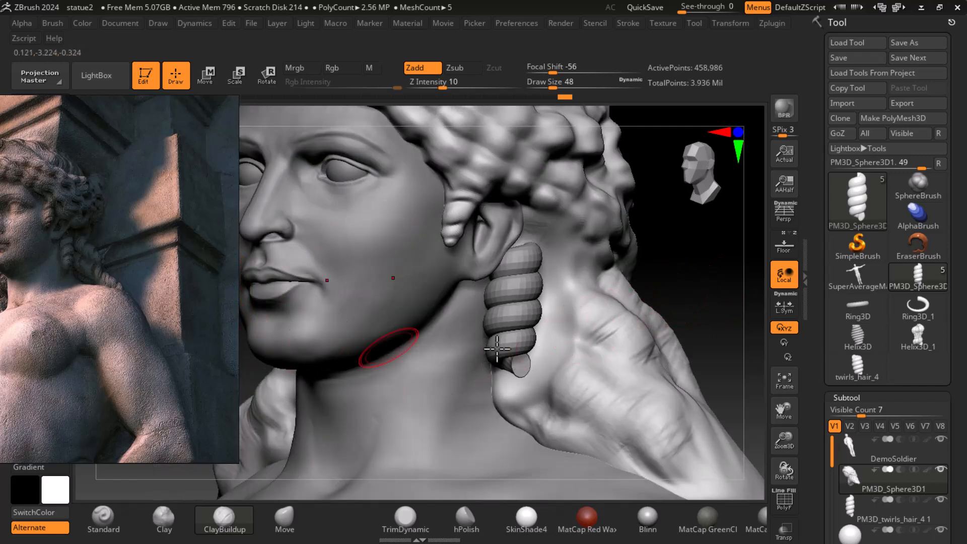
# Step: Make the PM3D_twirls_hair_4 1 curl active and DynaMesh it at a resolution of 256
pyautogui.keyDown('alt'); pyautogui.click(521, 278); pyautogui.keyUp('alt')
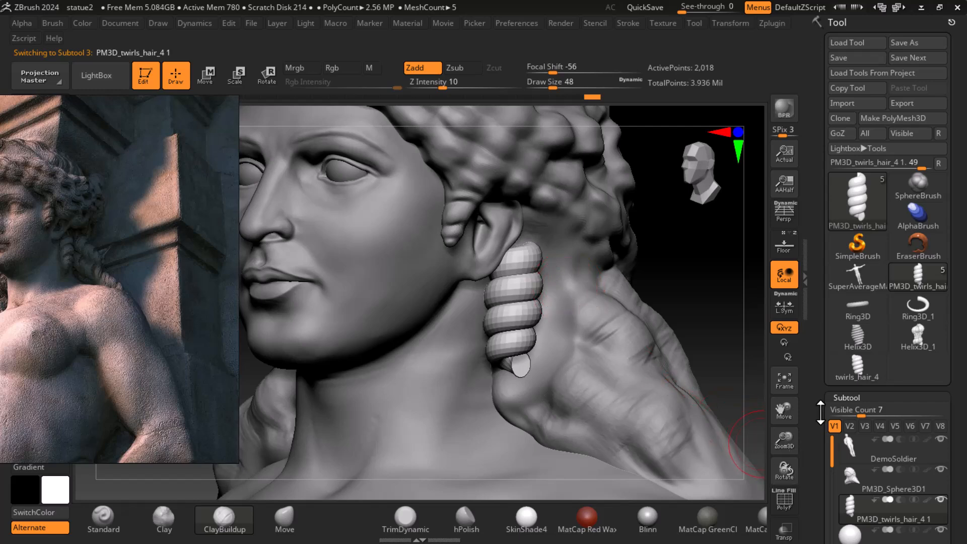
pyautogui.moveTo(820, 416); pyautogui.dragTo(829, 302)
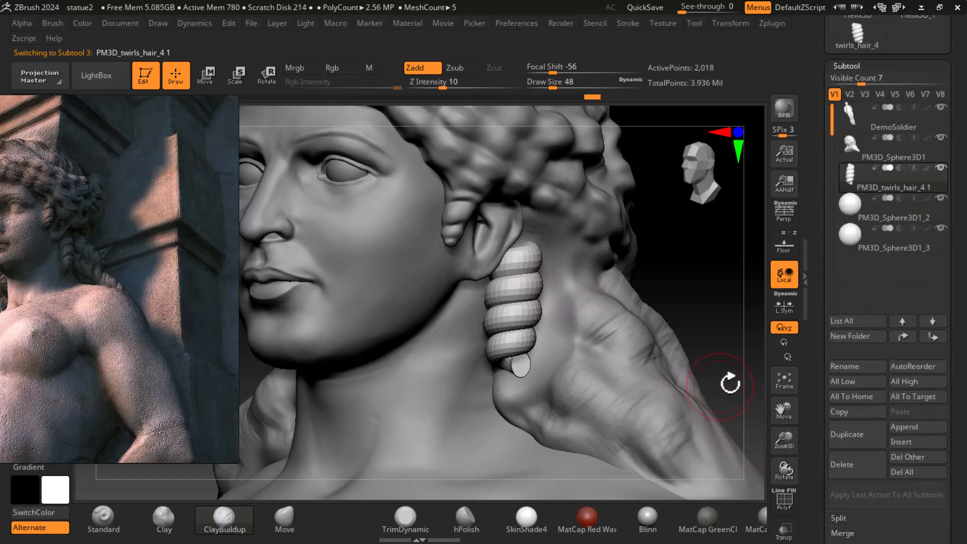
pyautogui.moveTo(806, 467); pyautogui.dragTo(826, 385)
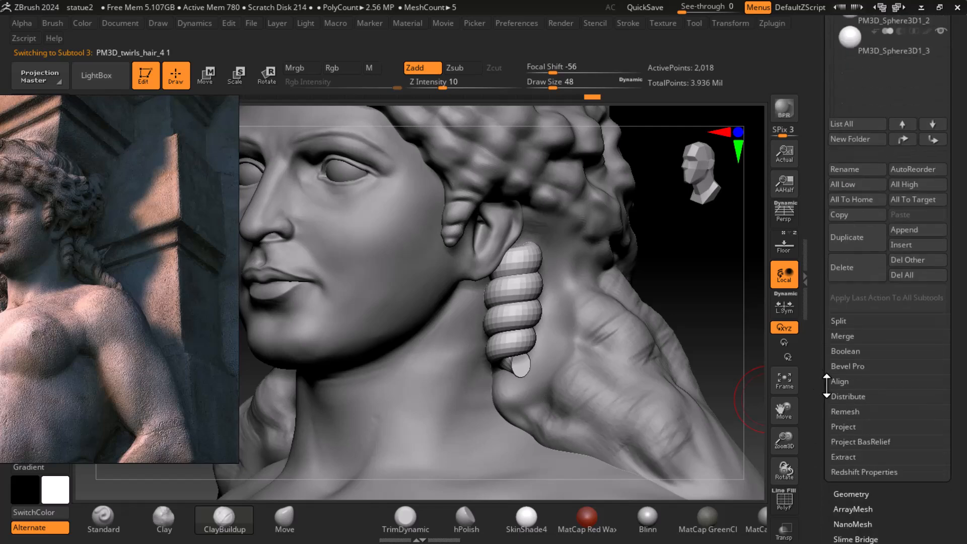
pyautogui.click(850, 494)
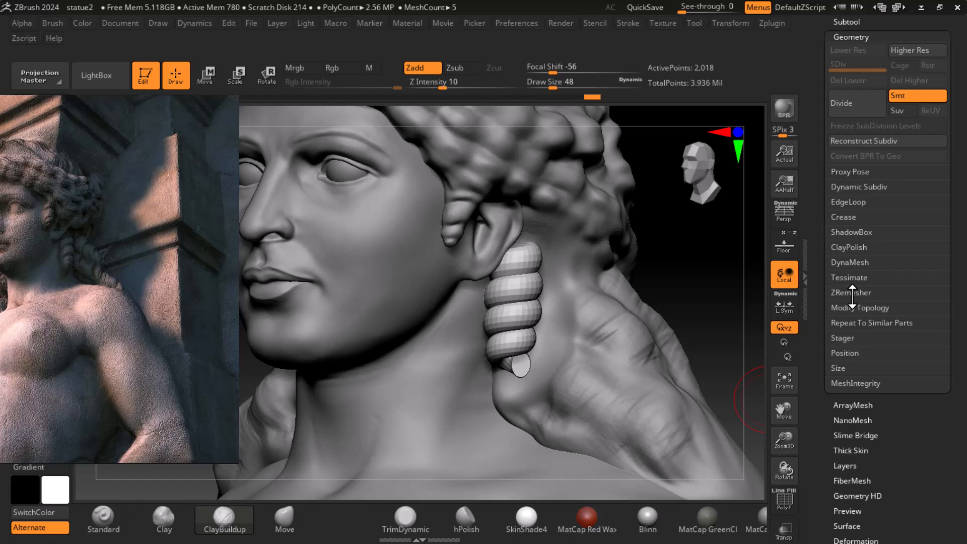
pyautogui.click(851, 261)
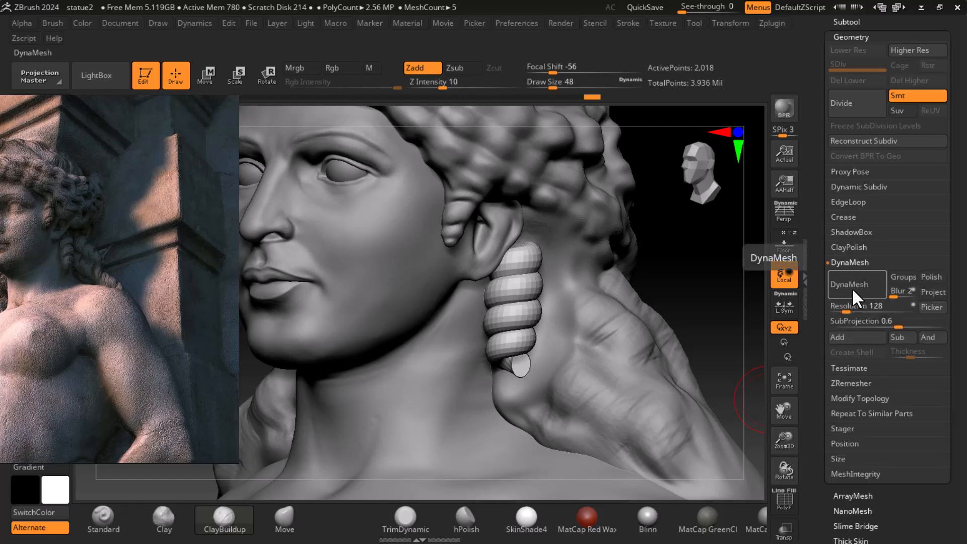
pyautogui.click(851, 288)
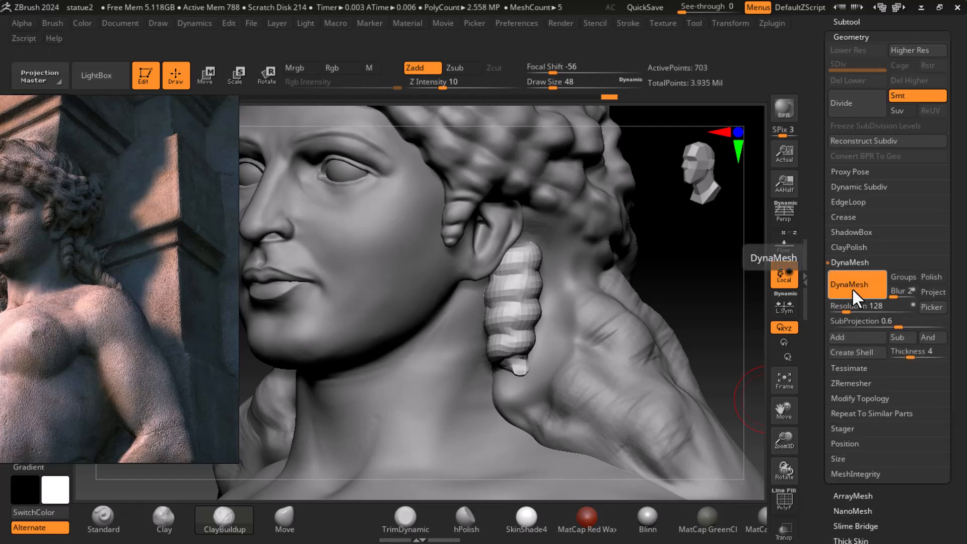
pyautogui.hotkey('ctrl', 'z')
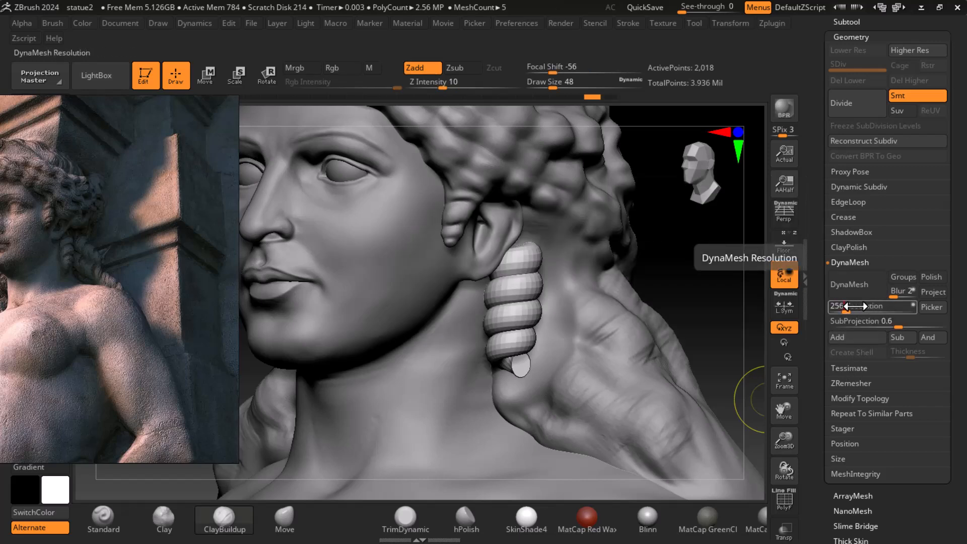
pyautogui.click(855, 281)
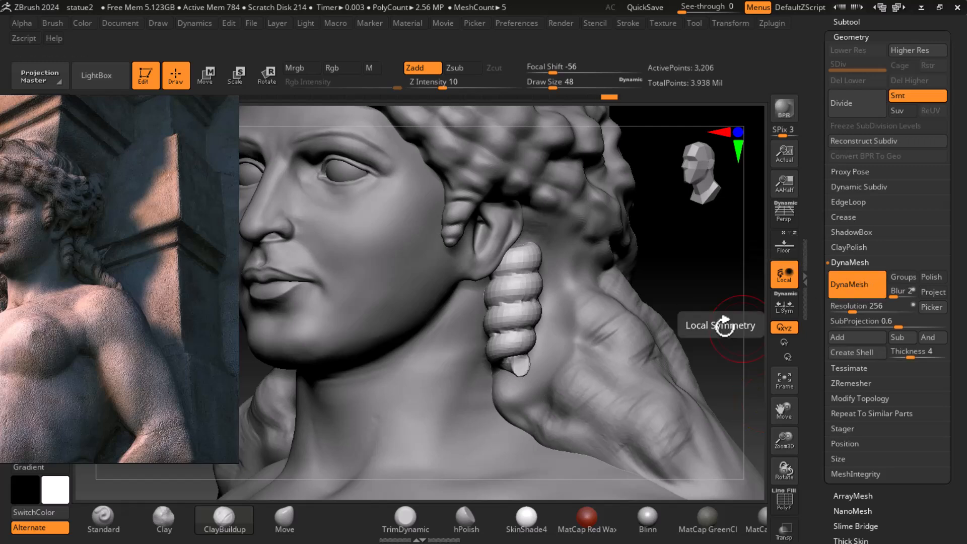
# Step: Reduce the brush's Draw Size to 16, then smooth and build up the grooves between the curl's upper coils
pyautogui.moveTo(703, 258)
pyautogui.mouseDown()
pyautogui.moveTo(672, 272)
pyautogui.moveTo(686, 294)
pyautogui.mouseUp()
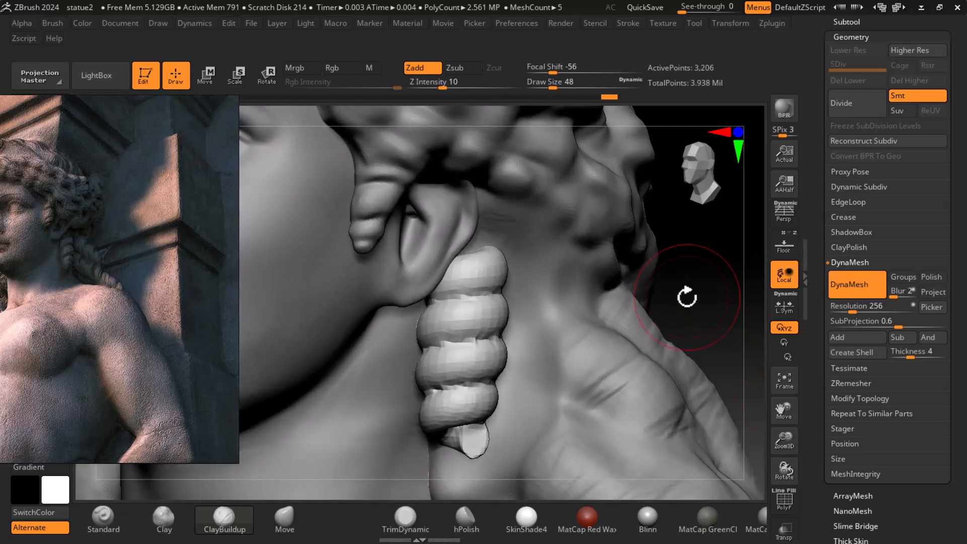
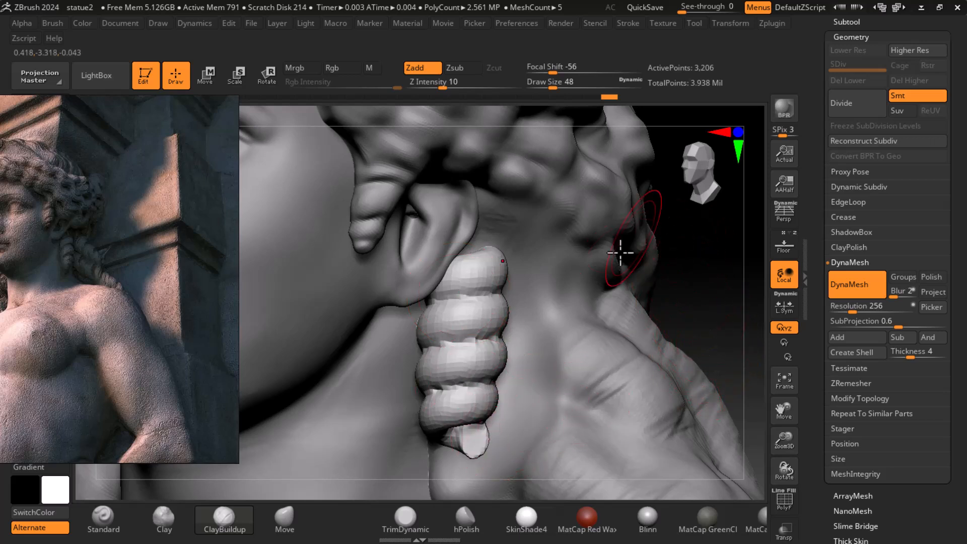
pyautogui.press('[')
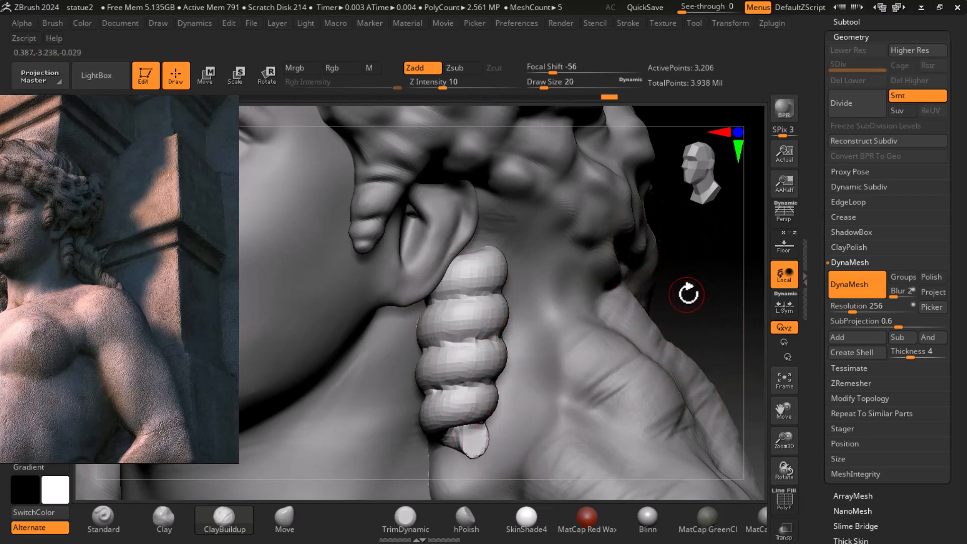
pyautogui.moveTo(697, 298); pyautogui.dragTo(715, 257)
pyautogui.press('shift')
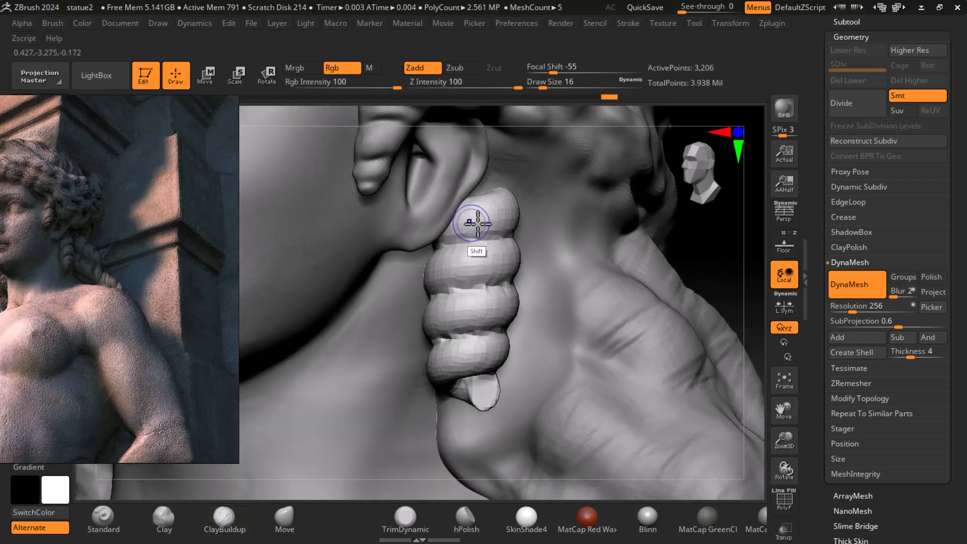
pyautogui.keyDown('shift'); pyautogui.moveTo(470, 236); pyautogui.dragTo(508, 245); pyautogui.keyUp('shift')
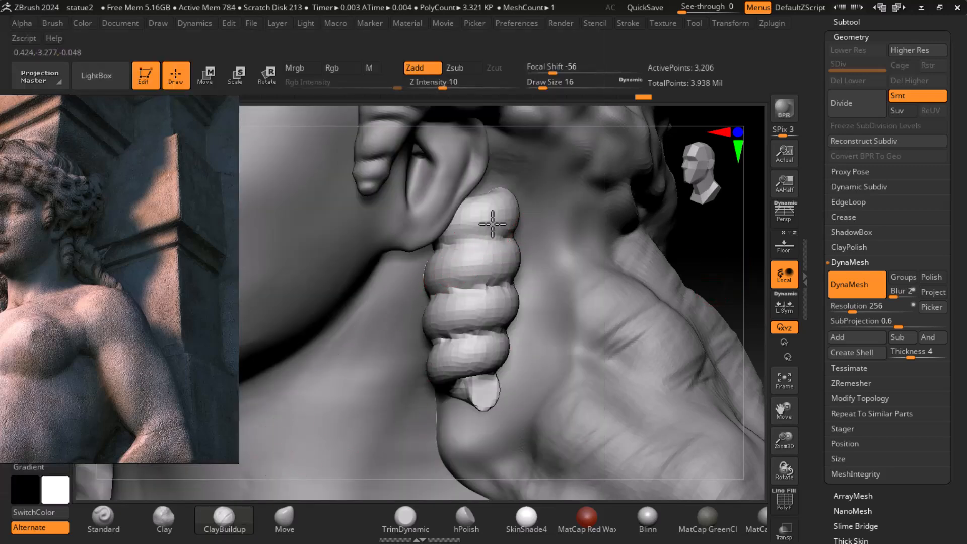
pyautogui.moveTo(481, 230); pyautogui.dragTo(468, 256)
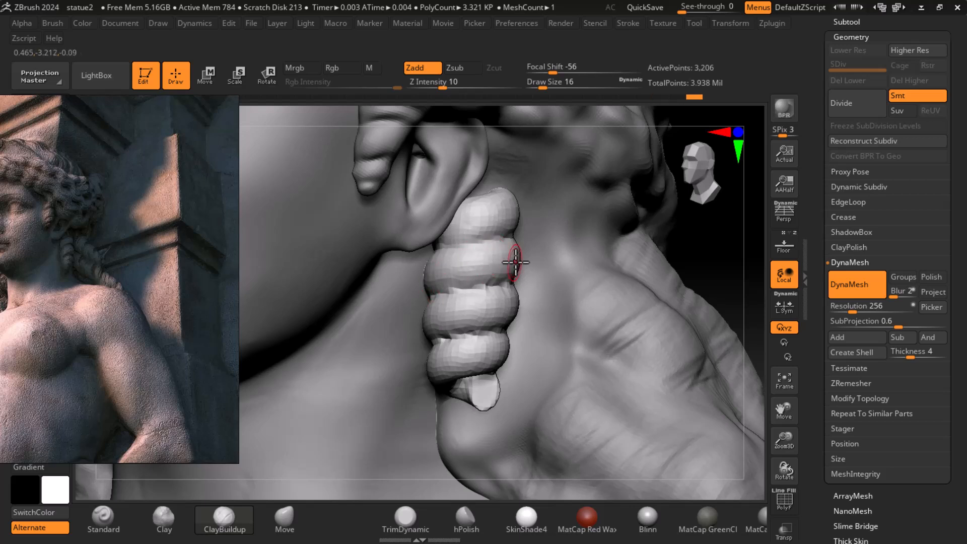
# Step: Check the curl's polygon wireframe and rebuild its topology with ZRemesher at a Target Polygons Count of 5
pyautogui.press('ctrl')
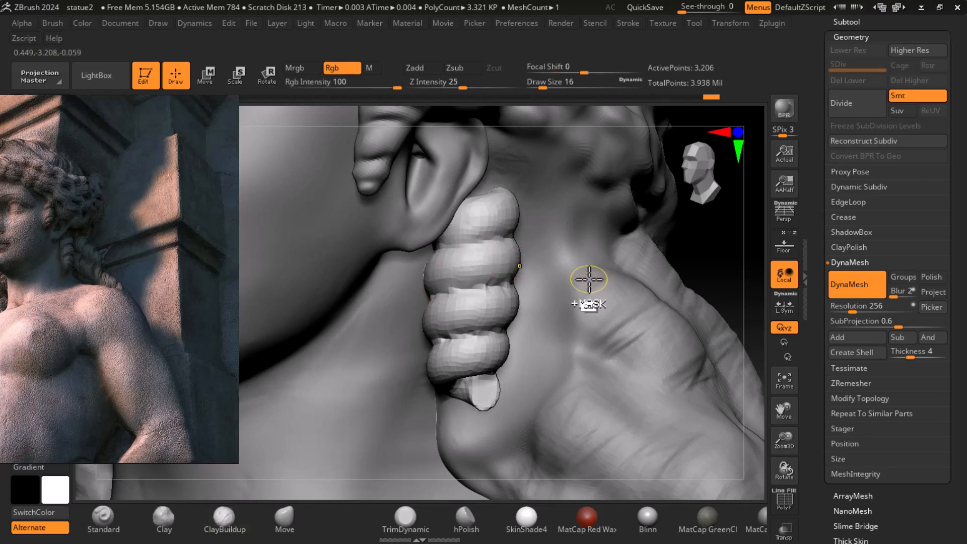
pyautogui.hotkey('shift', 'f')
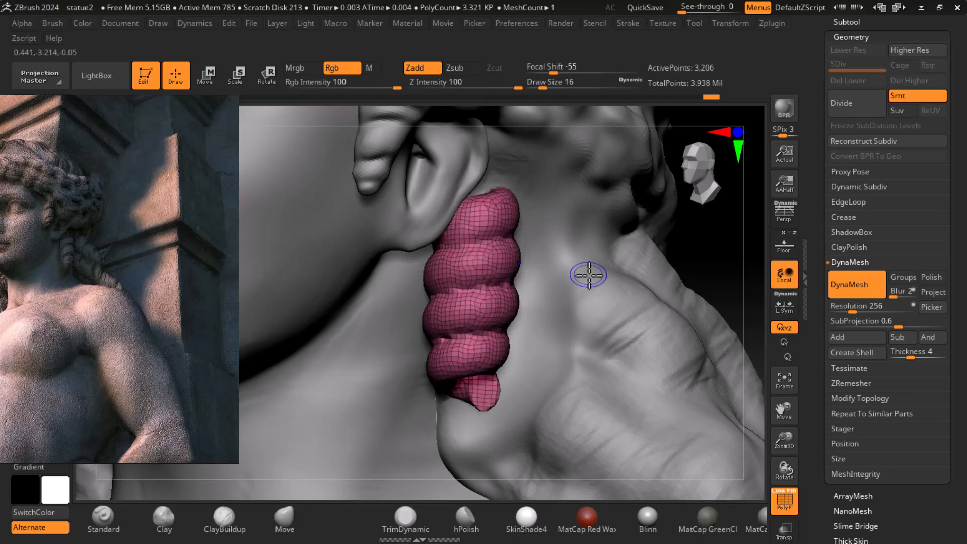
pyautogui.hotkey('shift', 'f')
pyautogui.press('b')
pyautogui.press('c')
pyautogui.press('b')
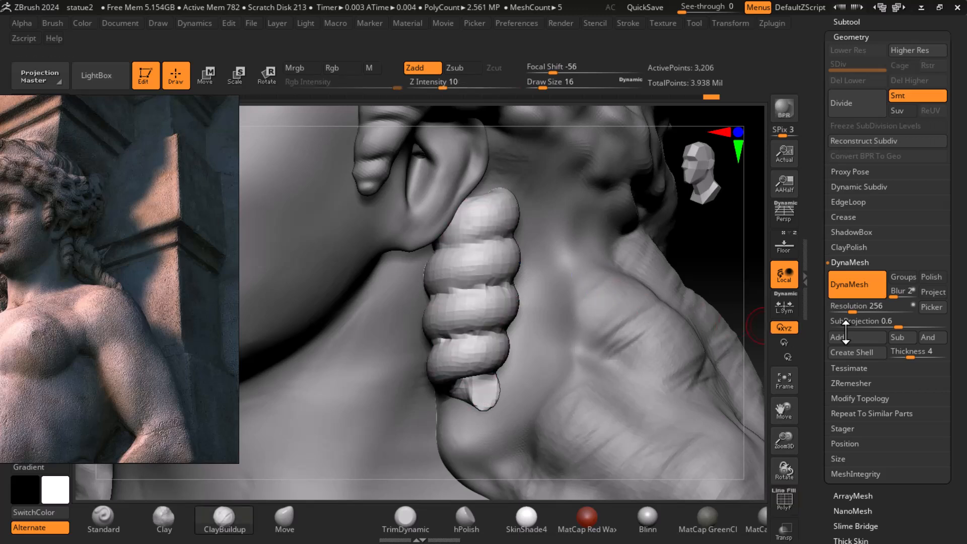
pyautogui.click(850, 262)
pyautogui.click(850, 294)
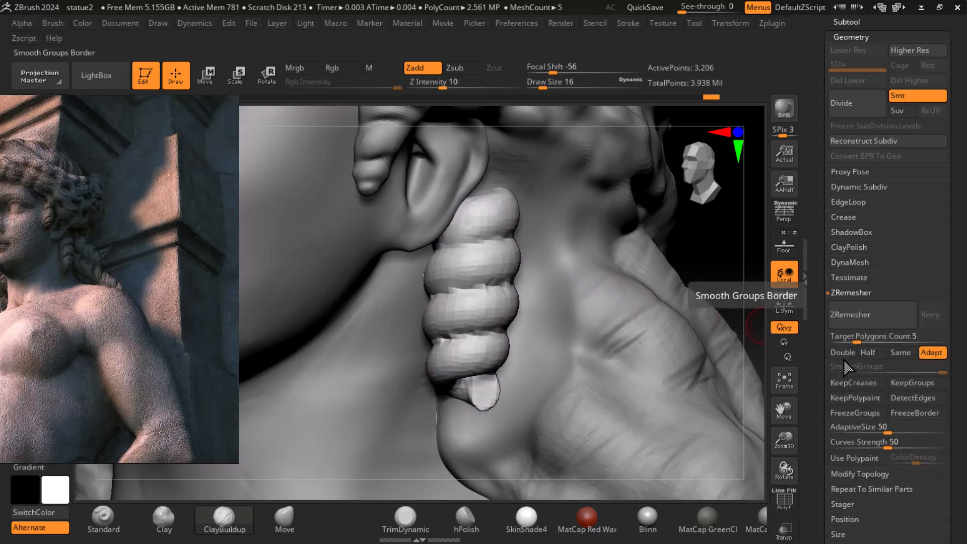
pyautogui.click(864, 317)
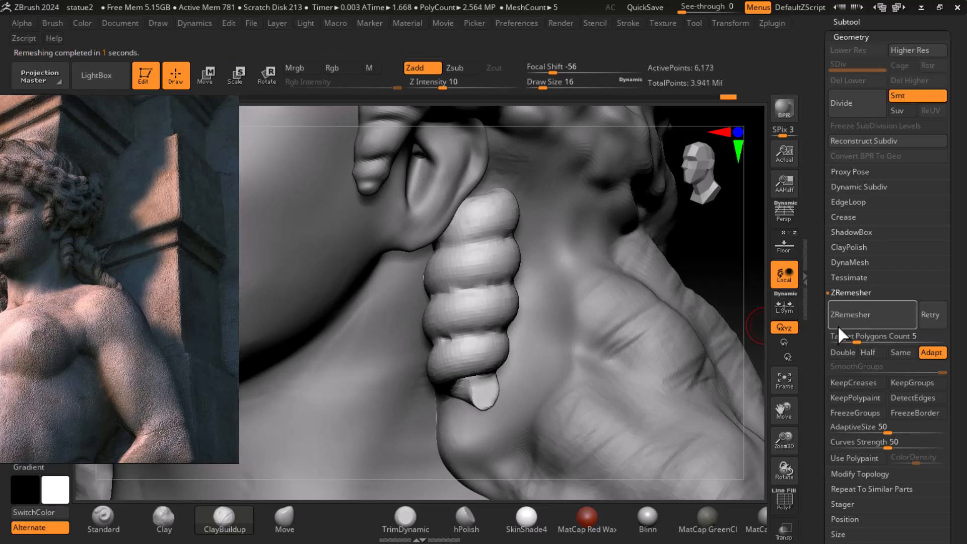
# Step: Smooth the remeshed curl's surface and the grooves between its middle and lower coils
pyautogui.press('shift')
pyautogui.keyDown('shift'); pyautogui.moveTo(462, 272); pyautogui.dragTo(513, 272); pyautogui.keyUp('shift')
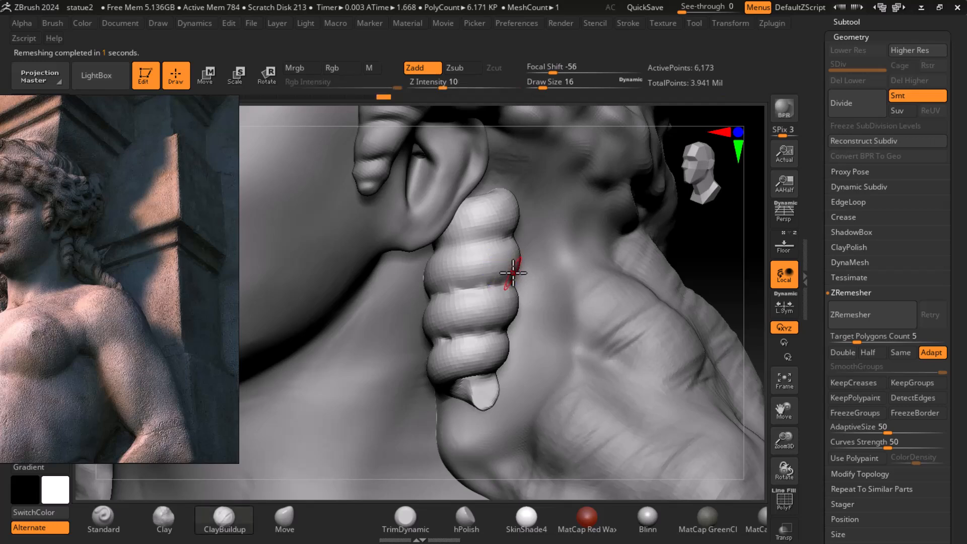
pyautogui.keyDown('shift'); pyautogui.moveTo(454, 286); pyautogui.dragTo(506, 290); pyautogui.keyUp('shift')
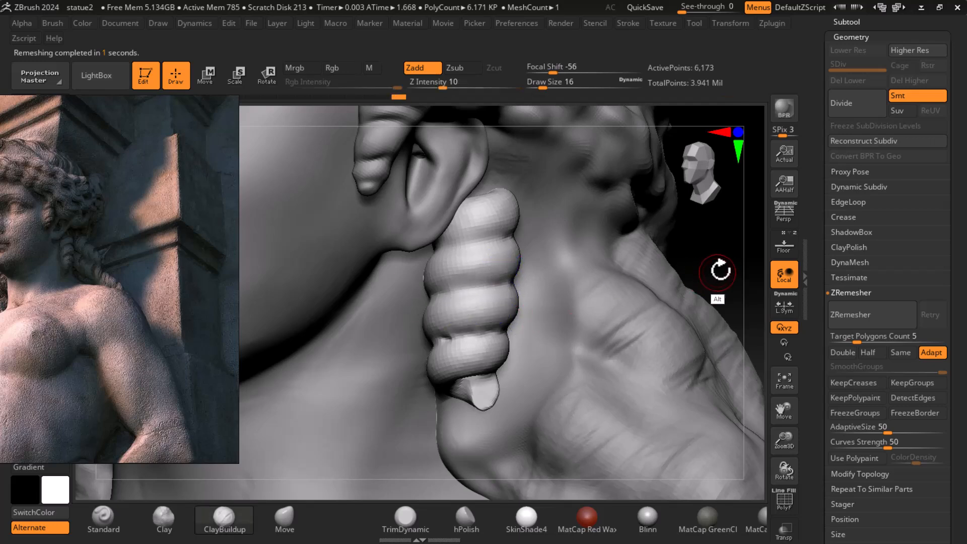
pyautogui.keyDown('alt'); pyautogui.moveTo(718, 269); pyautogui.dragTo(718, 246); pyautogui.keyUp('alt')
pyautogui.keyDown('shift'); pyautogui.moveTo(466, 357); pyautogui.dragTo(482, 365); pyautogui.keyUp('shift')
pyautogui.moveTo(714, 272)
pyautogui.mouseDown()
pyautogui.moveTo(705, 227)
pyautogui.moveTo(711, 266)
pyautogui.mouseUp()
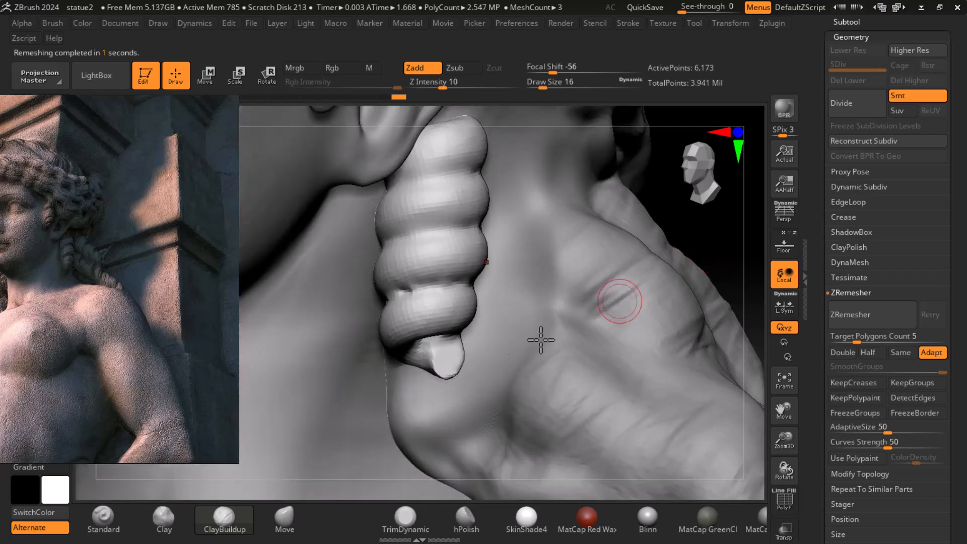
# Step: Reduce the Draw Size to 9 and hide all other subtools to isolate the curl for work on its lower tip
pyautogui.press('[')
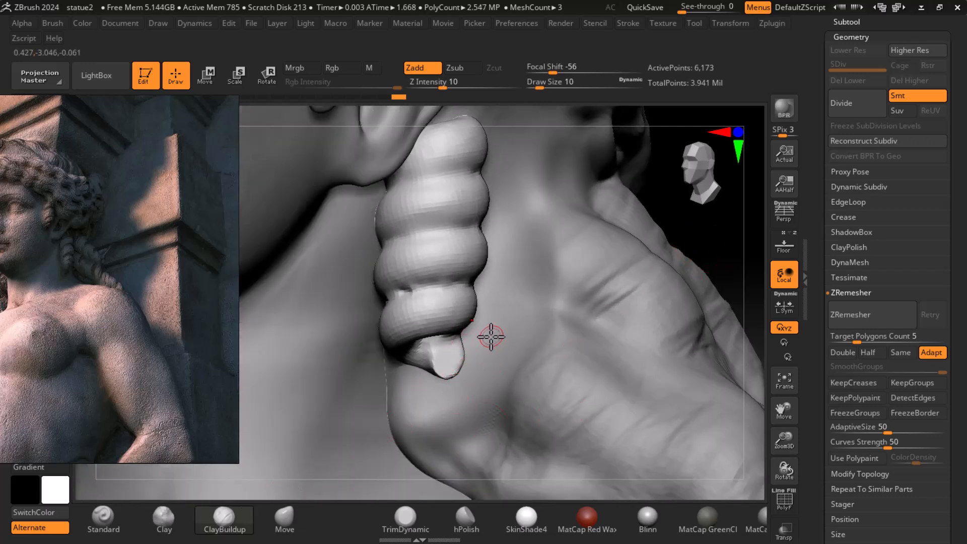
pyautogui.moveTo(716, 243); pyautogui.dragTo(665, 227)
pyautogui.moveTo(313, 402); pyautogui.dragTo(362, 369)
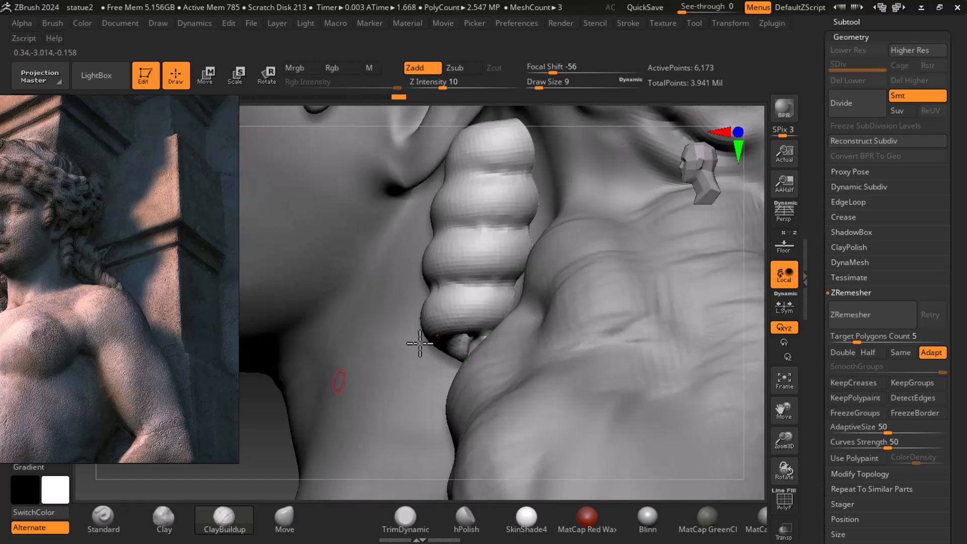
pyautogui.moveTo(814, 169); pyautogui.dragTo(813, 224)
pyautogui.click(857, 79)
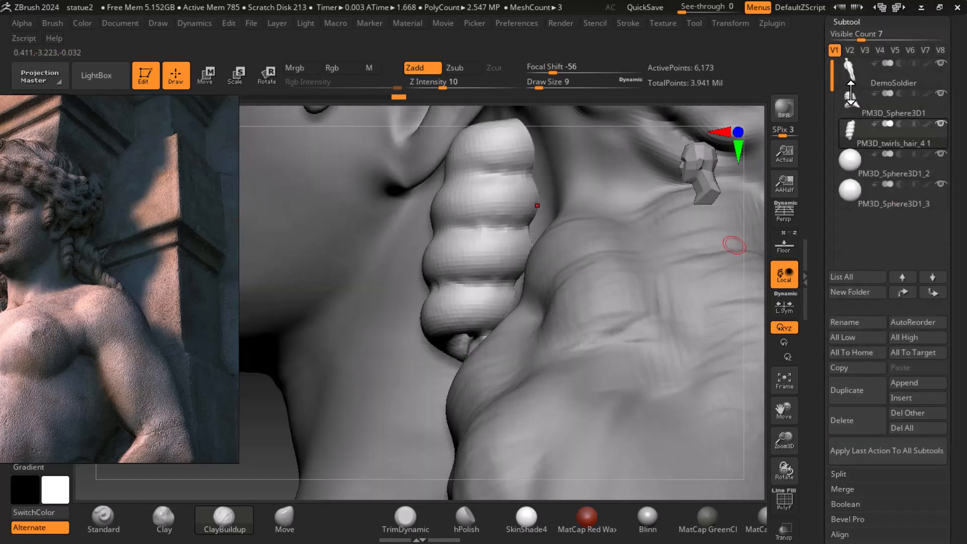
pyautogui.keyDown('shift'); pyautogui.click(940, 124); pyautogui.keyUp('shift')
pyautogui.moveTo(647, 332); pyautogui.dragTo(590, 327)
pyautogui.moveTo(587, 366)
pyautogui.keyDown('alt'); pyautogui.mouseDown()
pyautogui.moveTo(591, 341)
pyautogui.moveTo(588, 387)
pyautogui.moveTo(534, 369)
pyautogui.moveTo(504, 407)
pyautogui.moveTo(528, 406)
pyautogui.moveTo(567, 371)
pyautogui.moveTo(463, 385)
pyautogui.mouseUp(); pyautogui.keyUp('alt')
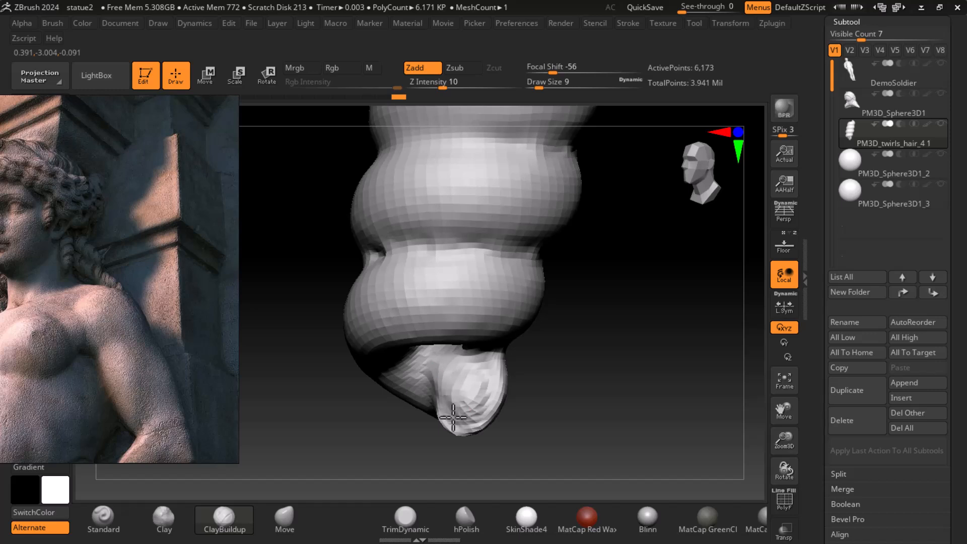
# Step: Smooth and build up the curl's lower tip into a rounded end, and show the PM3D_Sphere3D1 hair again
pyautogui.keyDown('shift'); pyautogui.moveTo(495, 371); pyautogui.dragTo(504, 393); pyautogui.keyUp('shift')
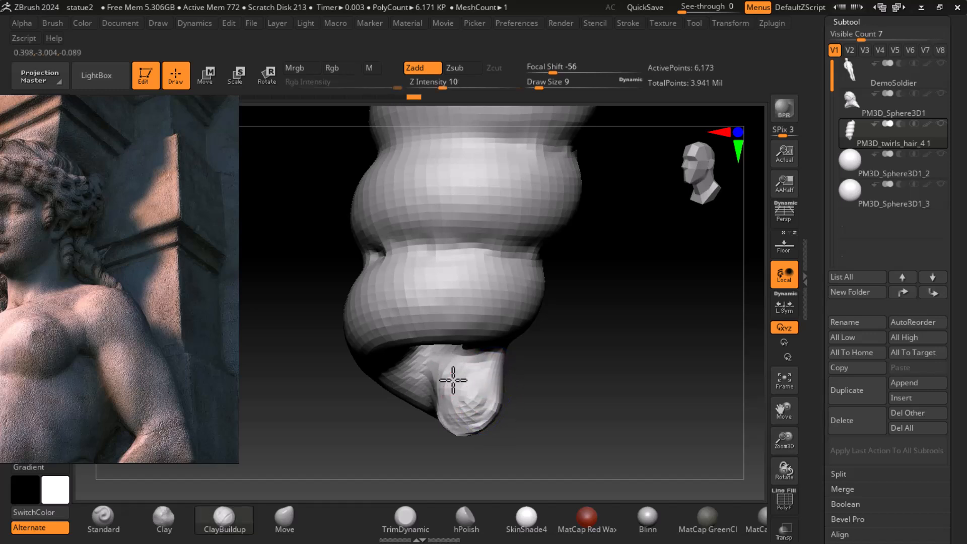
pyautogui.moveTo(456, 414); pyautogui.dragTo(449, 422)
pyautogui.moveTo(583, 397); pyautogui.dragTo(624, 392)
pyautogui.moveTo(445, 382); pyautogui.dragTo(428, 385)
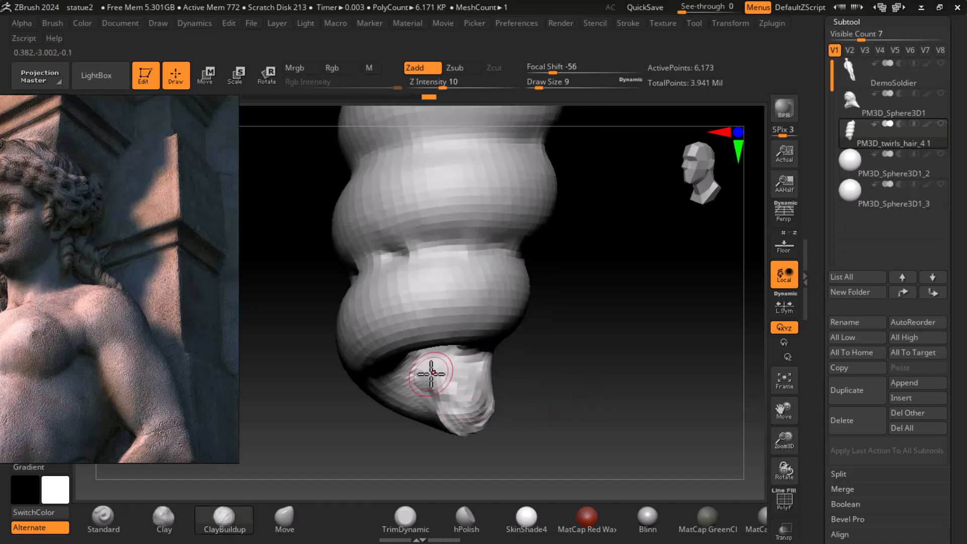
pyautogui.moveTo(446, 419)
pyautogui.keyDown('shift'); pyautogui.mouseDown()
pyautogui.moveTo(457, 401)
pyautogui.moveTo(477, 399)
pyautogui.mouseUp(); pyautogui.keyUp('shift')
pyautogui.keyDown('alt'); pyautogui.moveTo(619, 389); pyautogui.dragTo(629, 418); pyautogui.keyUp('alt')
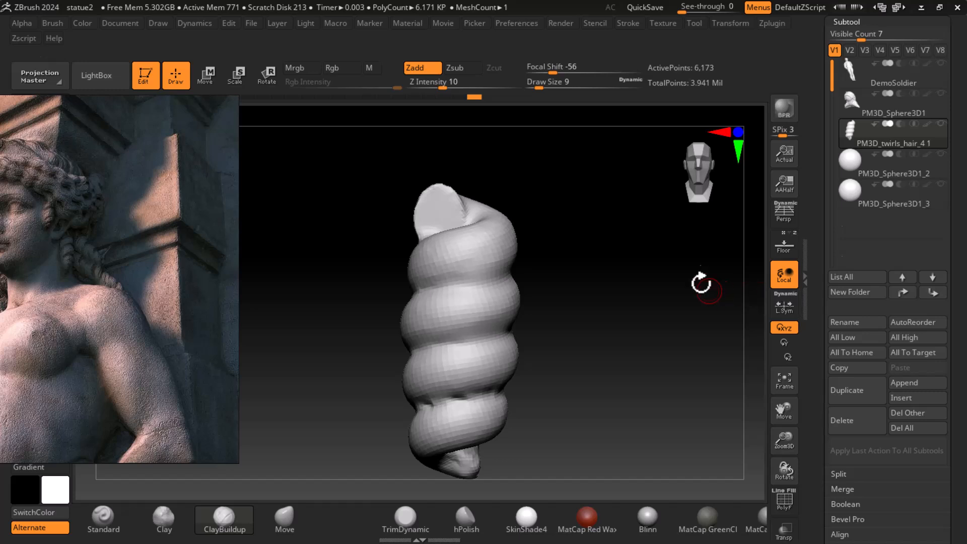
pyautogui.click(940, 94)
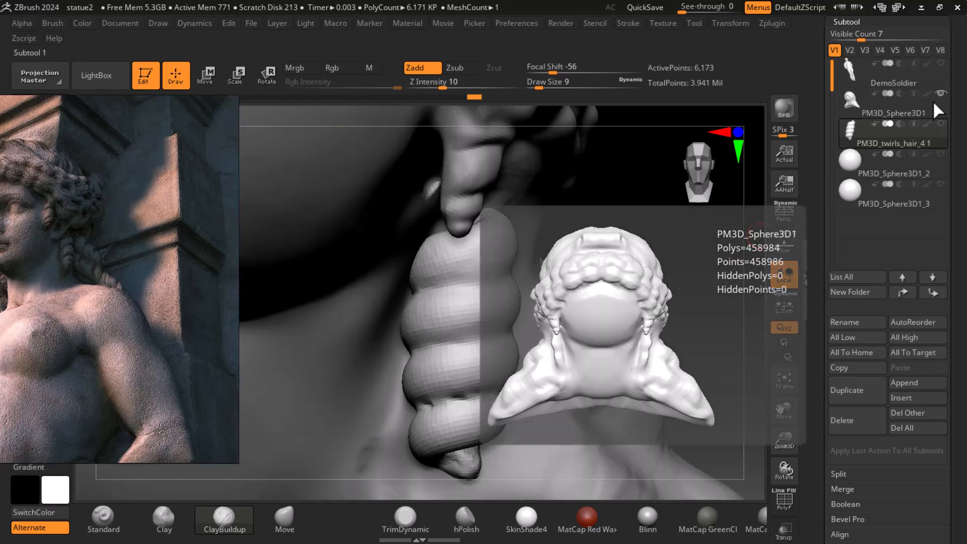
# Step: Hide the PM3D_Sphere3D1 hair and carve the groove between the curl's two upper coils with the ClayBuildup brush
pyautogui.click(941, 93)
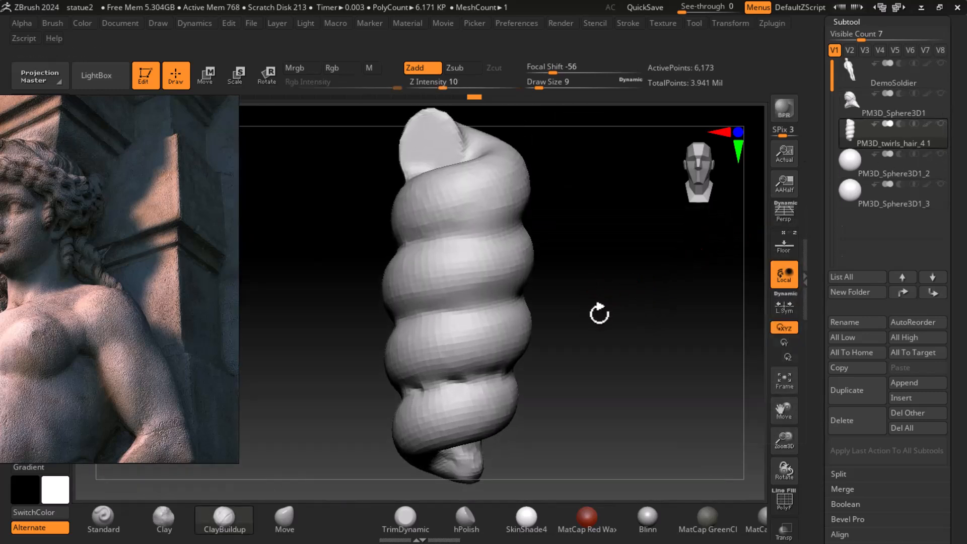
pyautogui.moveTo(517, 214)
pyautogui.mouseDown()
pyautogui.moveTo(447, 217)
pyautogui.moveTo(435, 230)
pyautogui.mouseUp()
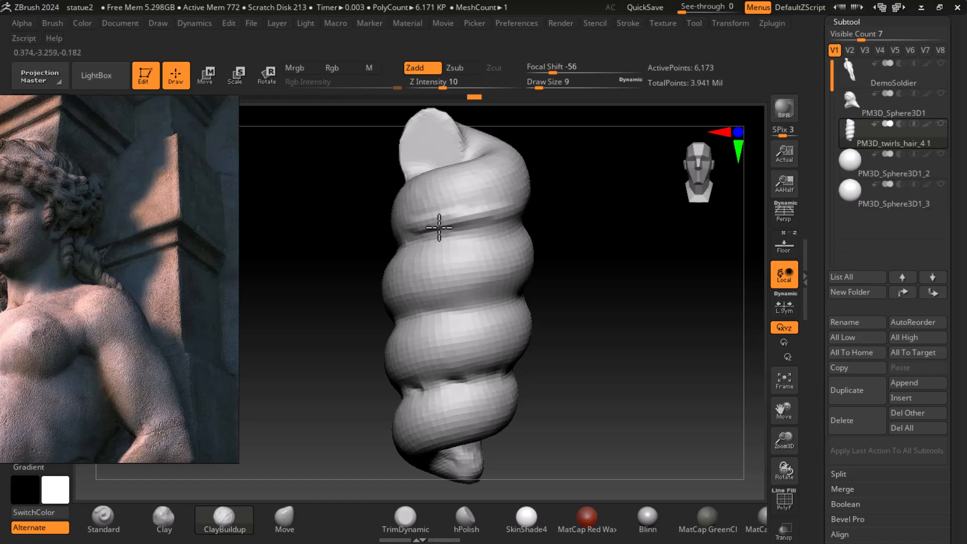
pyautogui.moveTo(587, 227); pyautogui.dragTo(524, 201)
pyautogui.moveTo(462, 228); pyautogui.dragTo(559, 209)
pyautogui.moveTo(565, 193)
pyautogui.keyDown('shift'); pyautogui.mouseDown()
pyautogui.moveTo(446, 209)
pyautogui.moveTo(565, 205)
pyautogui.mouseUp(); pyautogui.keyUp('shift')
pyautogui.moveTo(618, 274)
pyautogui.mouseDown()
pyautogui.moveTo(622, 284)
pyautogui.moveTo(627, 275)
pyautogui.moveTo(564, 263)
pyautogui.mouseUp()
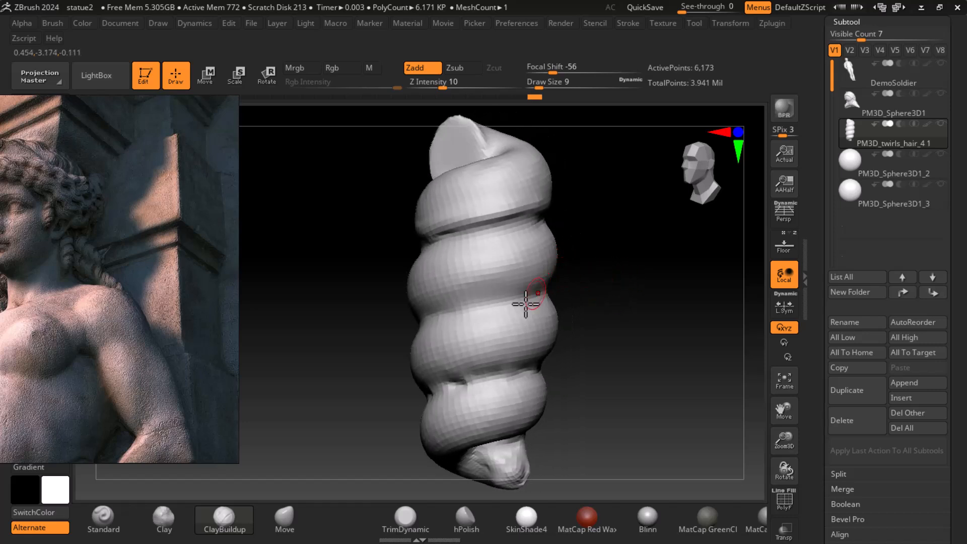
# Step: Carve sharper grooves between the curl's upper and middle coils using the Standard brush at Focal Shift 22 and Draw Size about 3.67
pyautogui.click(103, 517)
pyautogui.moveTo(554, 68); pyautogui.dragTo(597, 73)
pyautogui.moveTo(540, 84); pyautogui.dragTo(533, 86)
pyautogui.moveTo(582, 263); pyautogui.dragTo(583, 273)
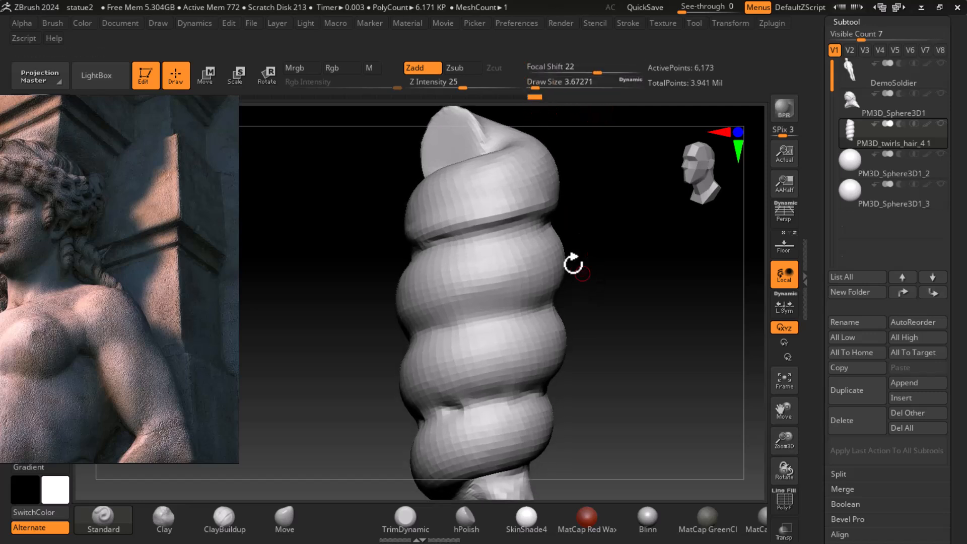
pyautogui.keyDown('alt'); pyautogui.moveTo(516, 232); pyautogui.dragTo(443, 233); pyautogui.keyUp('alt')
pyautogui.moveTo(559, 291)
pyautogui.keyDown('alt'); pyautogui.mouseDown()
pyautogui.moveTo(479, 312)
pyautogui.moveTo(486, 297)
pyautogui.moveTo(412, 330)
pyautogui.moveTo(560, 287)
pyautogui.moveTo(560, 295)
pyautogui.moveTo(535, 290)
pyautogui.moveTo(554, 287)
pyautogui.moveTo(559, 301)
pyautogui.moveTo(456, 321)
pyautogui.moveTo(534, 332)
pyautogui.mouseUp(); pyautogui.keyUp('alt')
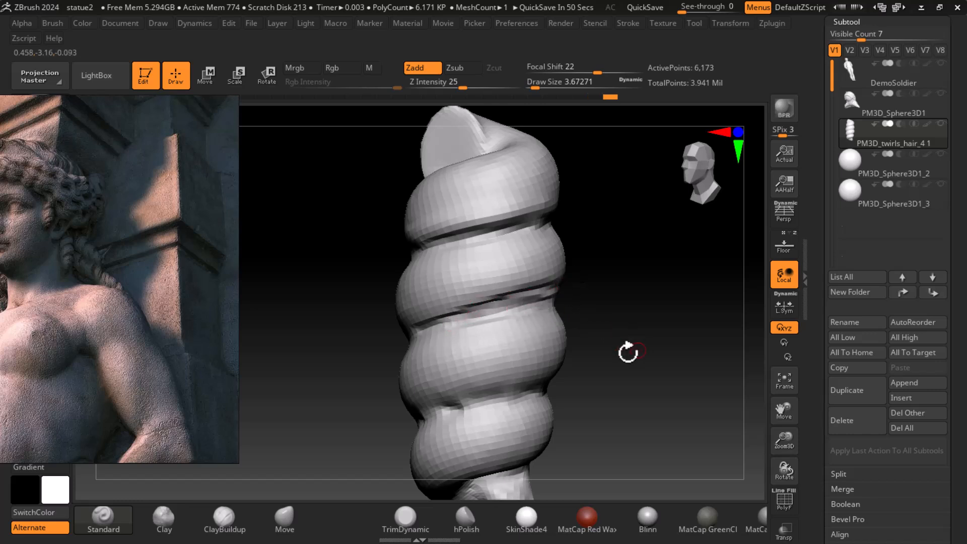
# Step: Carve the groove above the curl's lowest coil at Draw Size about 5.67 and smooth it
pyautogui.moveTo(639, 349); pyautogui.dragTo(586, 315)
pyautogui.moveTo(497, 326)
pyautogui.keyDown('alt'); pyautogui.mouseDown()
pyautogui.moveTo(483, 328)
pyautogui.moveTo(559, 320)
pyautogui.moveTo(485, 338)
pyautogui.mouseUp(); pyautogui.keyUp('alt')
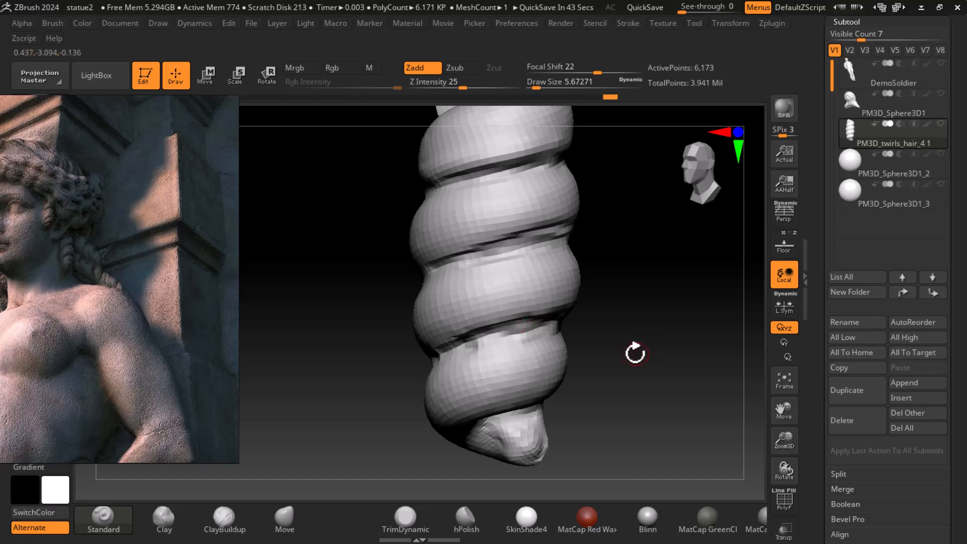
pyautogui.moveTo(538, 328)
pyautogui.keyDown('shift'); pyautogui.mouseDown()
pyautogui.moveTo(466, 334)
pyautogui.moveTo(560, 311)
pyautogui.mouseUp(); pyautogui.keyUp('shift')
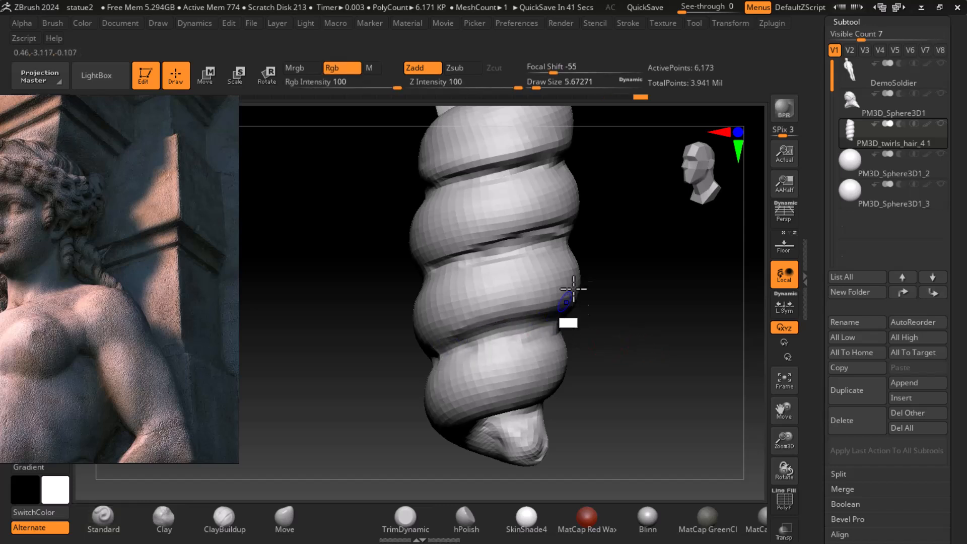
# Step: Smooth the surface of the middle coils on the twisted hair lock
pyautogui.moveTo(487, 259)
pyautogui.keyDown('shift'); pyautogui.mouseDown()
pyautogui.moveTo(553, 234)
pyautogui.moveTo(504, 237)
pyautogui.mouseUp(); pyautogui.keyUp('shift')
pyautogui.moveTo(642, 267)
pyautogui.mouseDown()
pyautogui.moveTo(566, 210)
pyautogui.moveTo(497, 215)
pyautogui.moveTo(508, 224)
pyautogui.mouseUp()
pyautogui.moveTo(639, 317)
pyautogui.mouseDown()
pyautogui.moveTo(639, 339)
pyautogui.moveTo(639, 317)
pyautogui.moveTo(648, 319)
pyautogui.moveTo(658, 403)
pyautogui.moveTo(615, 301)
pyautogui.mouseUp()
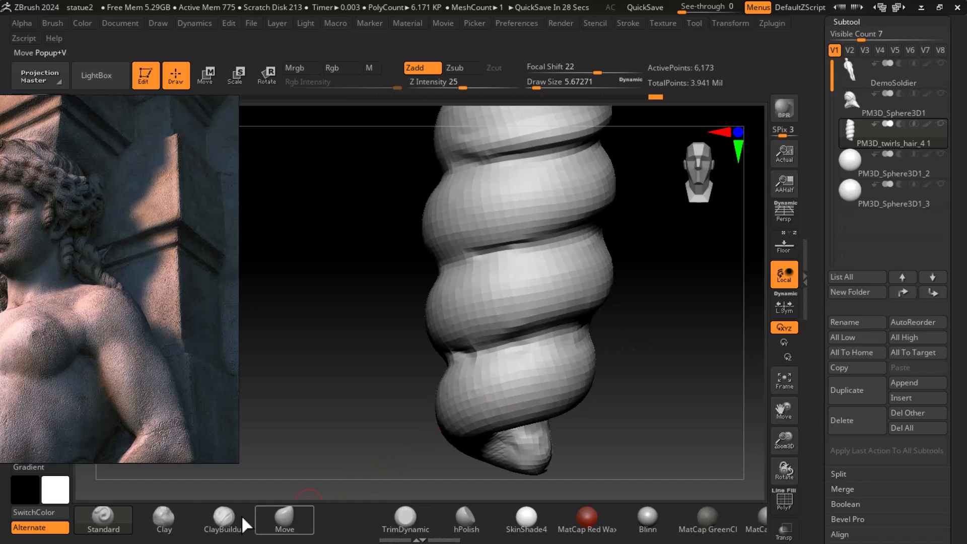
# Step: Add clay along the outer side of the lock's middle coils with the ClayBuildup brush, raising the draw size to about 8.67
pyautogui.click(224, 519)
pyautogui.press('[')
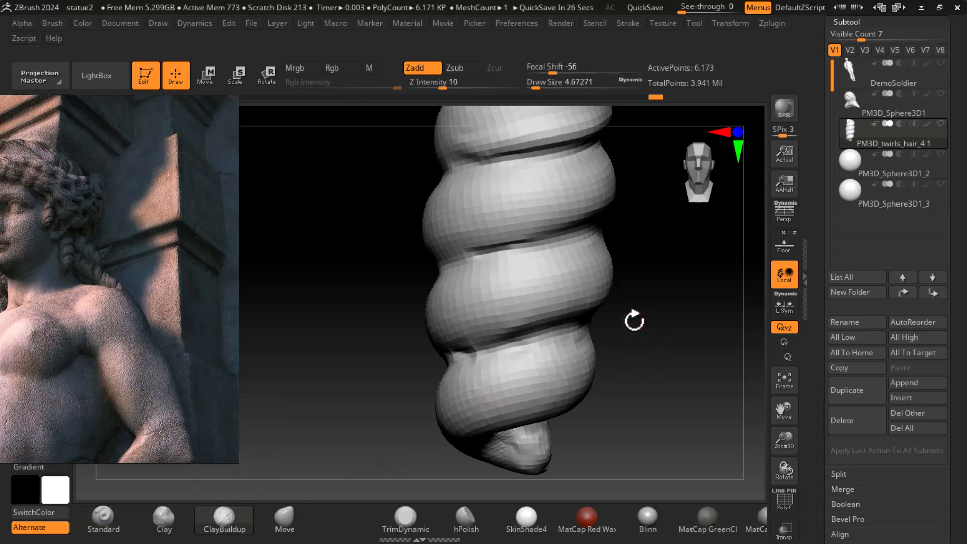
pyautogui.moveTo(652, 336); pyautogui.dragTo(643, 336)
pyautogui.moveTo(507, 233)
pyautogui.mouseDown()
pyautogui.moveTo(436, 279)
pyautogui.moveTo(477, 261)
pyautogui.moveTo(473, 245)
pyautogui.moveTo(460, 242)
pyautogui.moveTo(417, 273)
pyautogui.moveTo(420, 289)
pyautogui.mouseUp()
pyautogui.moveTo(654, 335); pyautogui.dragTo(677, 334)
pyautogui.moveTo(435, 255)
pyautogui.mouseDown()
pyautogui.moveTo(373, 276)
pyautogui.moveTo(383, 283)
pyautogui.moveTo(443, 233)
pyautogui.moveTo(440, 267)
pyautogui.moveTo(410, 228)
pyautogui.moveTo(417, 282)
pyautogui.moveTo(390, 314)
pyautogui.mouseUp()
pyautogui.moveTo(611, 304)
pyautogui.mouseDown()
pyautogui.moveTo(663, 315)
pyautogui.moveTo(700, 299)
pyautogui.mouseUp()
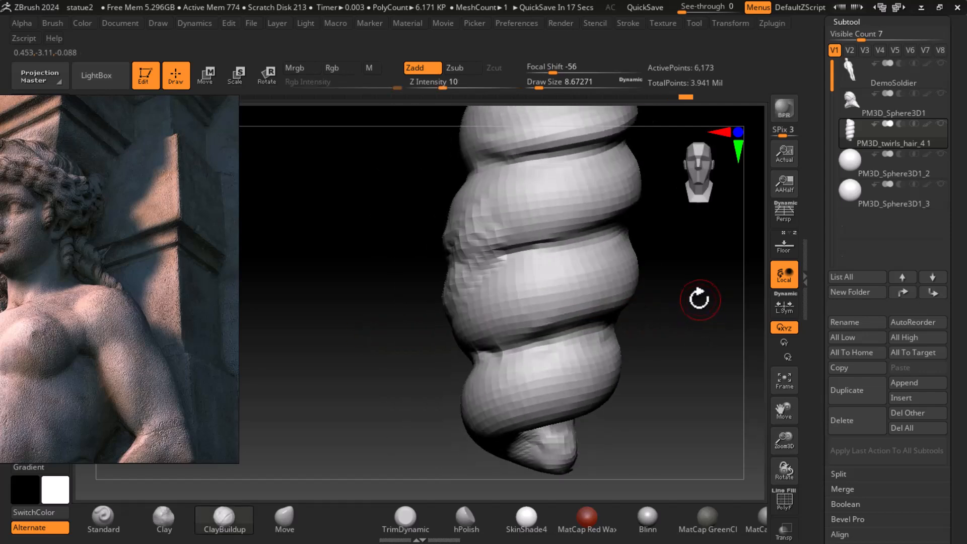
# Step: Show the PM3D_Sphere3D1 subtool behind the hair lock, then rework and smooth the rough clay on the middle coils' outer side
pyautogui.click(941, 93)
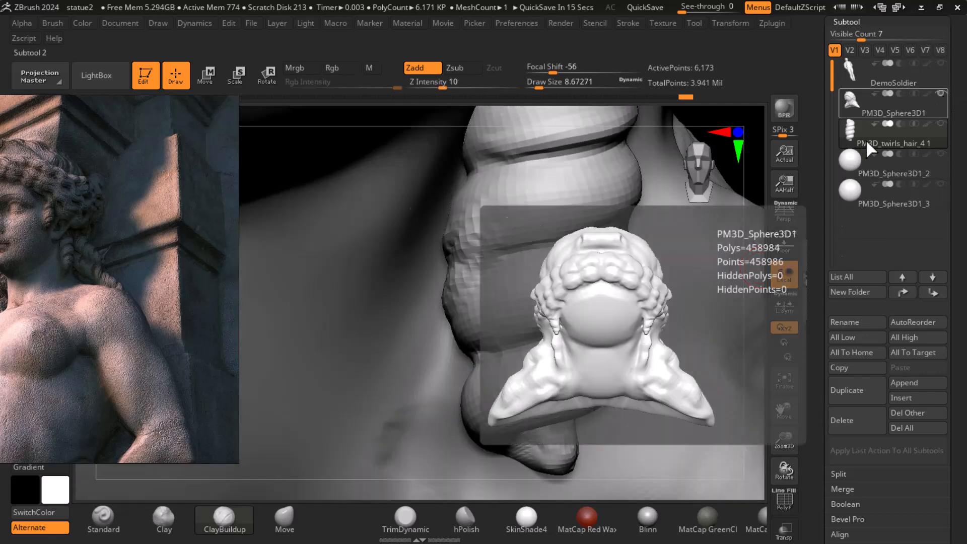
pyautogui.moveTo(755, 184); pyautogui.dragTo(753, 210)
pyautogui.hotkey('ctrl', 'z')
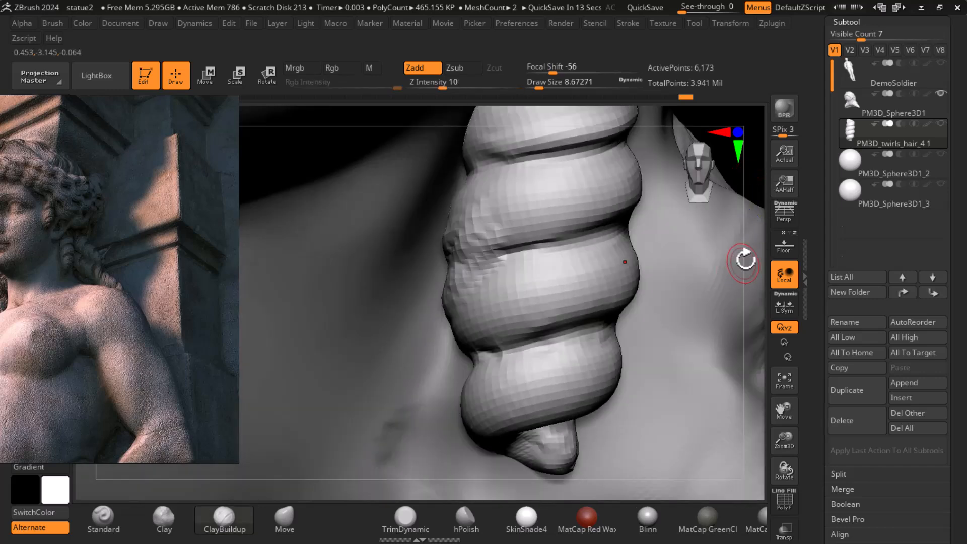
pyautogui.moveTo(504, 247); pyautogui.dragTo(459, 248)
pyautogui.press('shift')
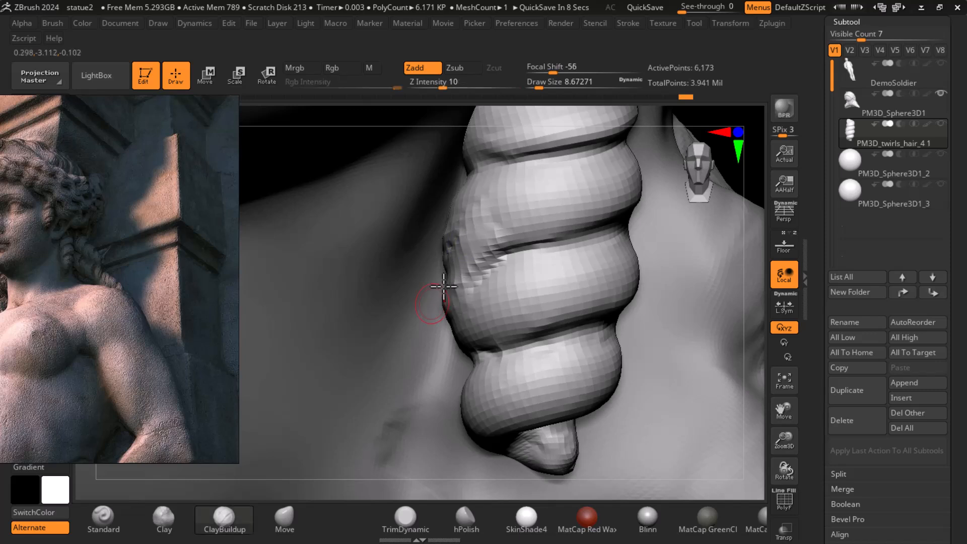
pyautogui.moveTo(507, 84); pyautogui.dragTo(467, 83)
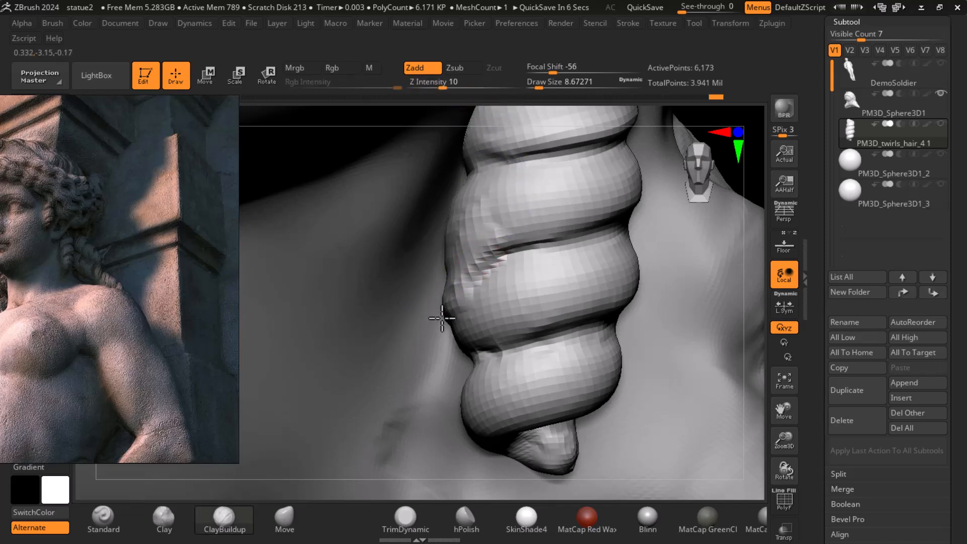
pyautogui.moveTo(581, 237)
pyautogui.mouseDown()
pyautogui.moveTo(553, 236)
pyautogui.moveTo(609, 213)
pyautogui.moveTo(530, 237)
pyautogui.mouseUp()
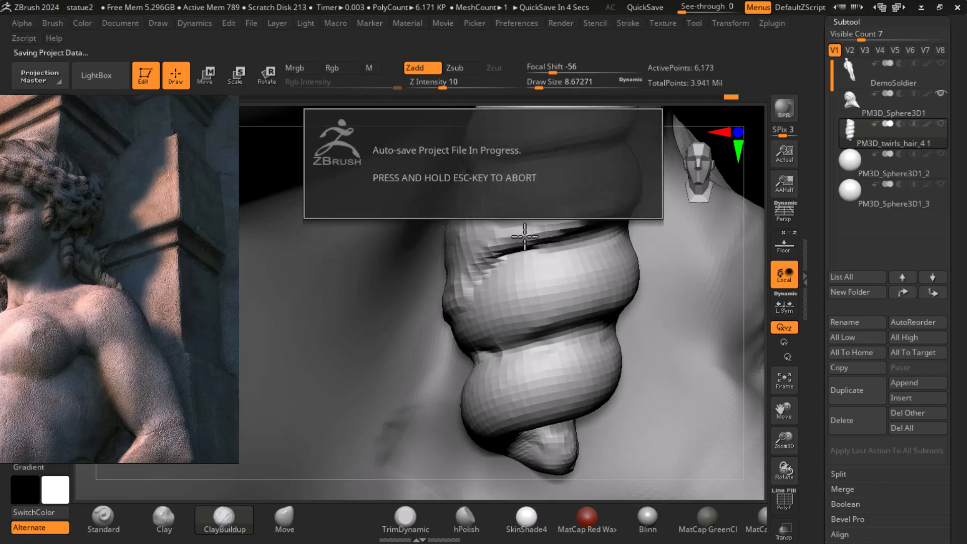
# Step: Add ClayBuildup strokes to the upper coils of the hair lock and smooth the top coil
pyautogui.moveTo(754, 173); pyautogui.dragTo(703, 263)
pyautogui.keyDown('alt'); pyautogui.moveTo(531, 217); pyautogui.dragTo(456, 231); pyautogui.keyUp('alt')
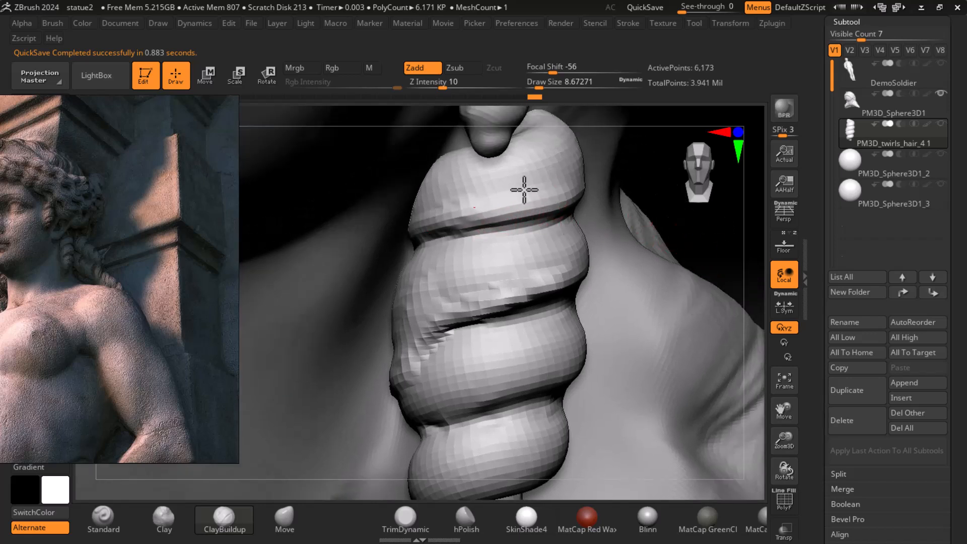
pyautogui.press('shift')
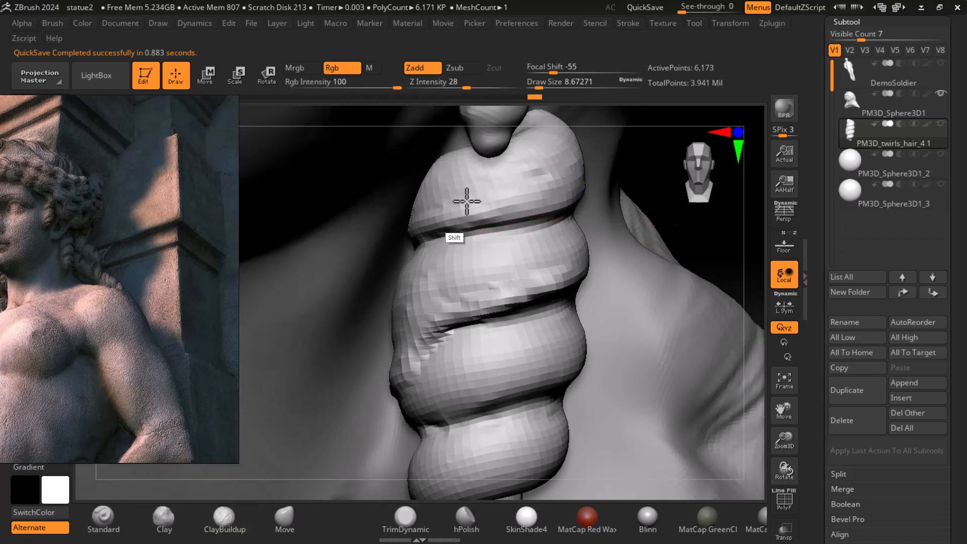
pyautogui.moveTo(675, 231); pyautogui.dragTo(678, 280)
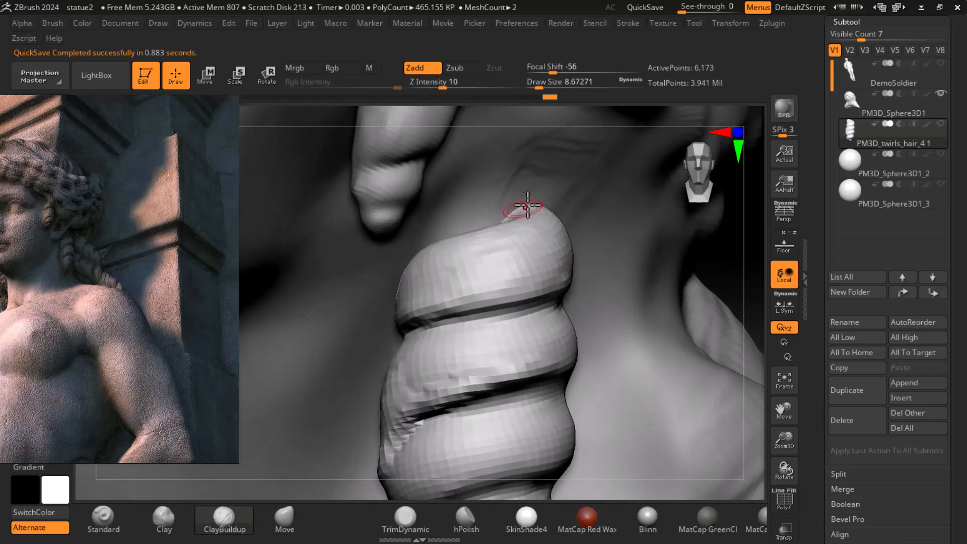
# Step: Pull the lock's top end up toward the hairline into a taper with the Move brush, using a draw size up to 34.67
pyautogui.click(285, 516)
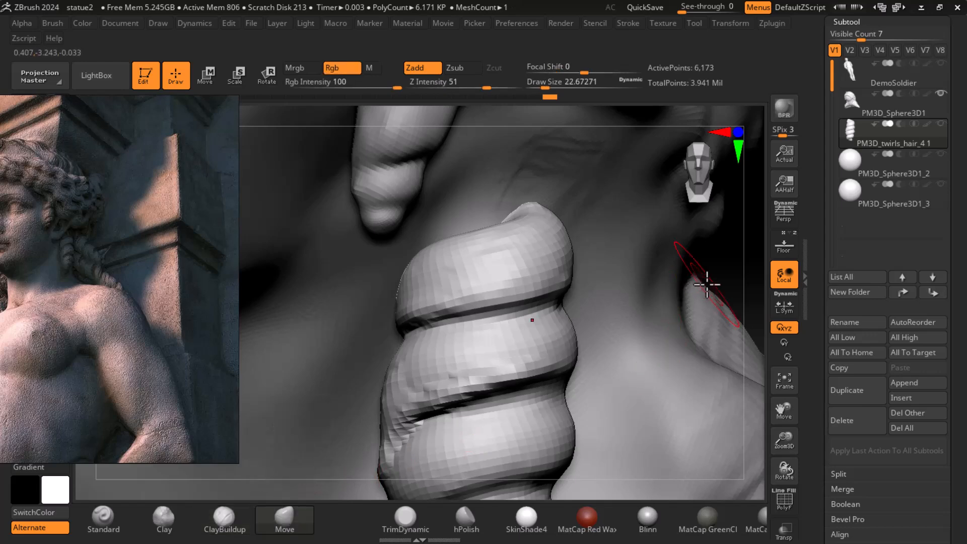
pyautogui.moveTo(737, 280)
pyautogui.mouseDown()
pyautogui.moveTo(729, 225)
pyautogui.moveTo(711, 258)
pyautogui.moveTo(680, 265)
pyautogui.moveTo(565, 217)
pyautogui.mouseUp()
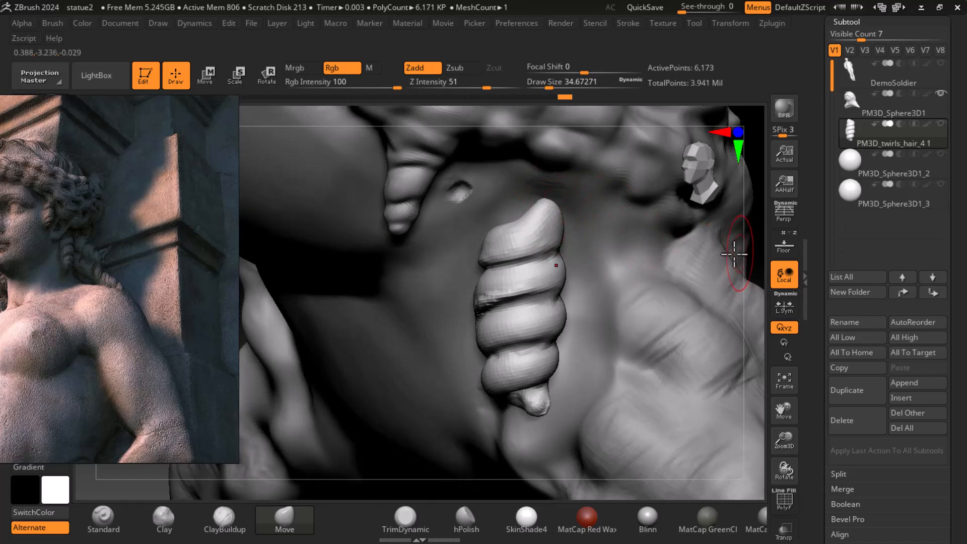
pyautogui.moveTo(765, 250); pyautogui.dragTo(594, 204)
# Step: Select the bust subtool, keep the hair lock shown, and build up clay above the lock's top, reducing the ClayBuildup size to 14.67
pyautogui.keyDown('alt'); pyautogui.click(593, 207); pyautogui.keyUp('alt')
pyautogui.click(940, 124)
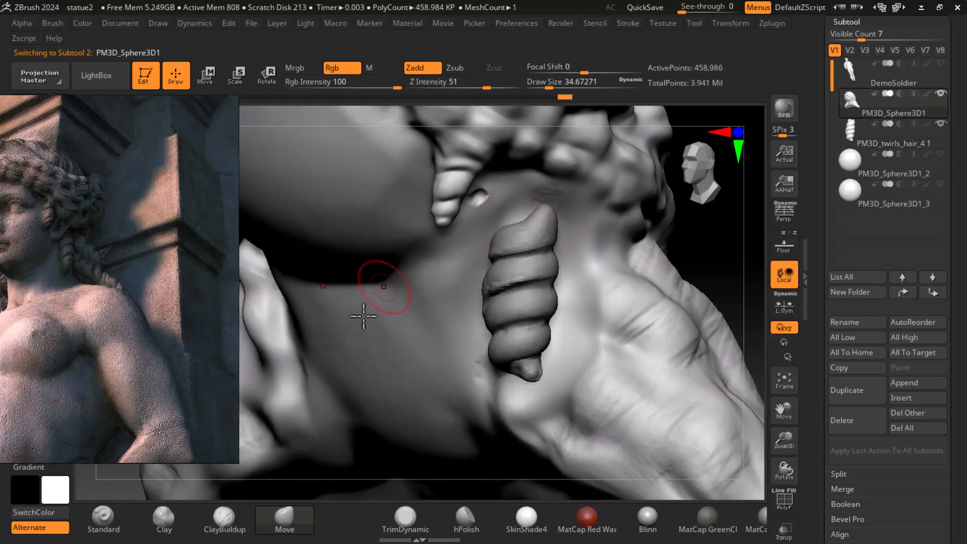
pyautogui.click(236, 514)
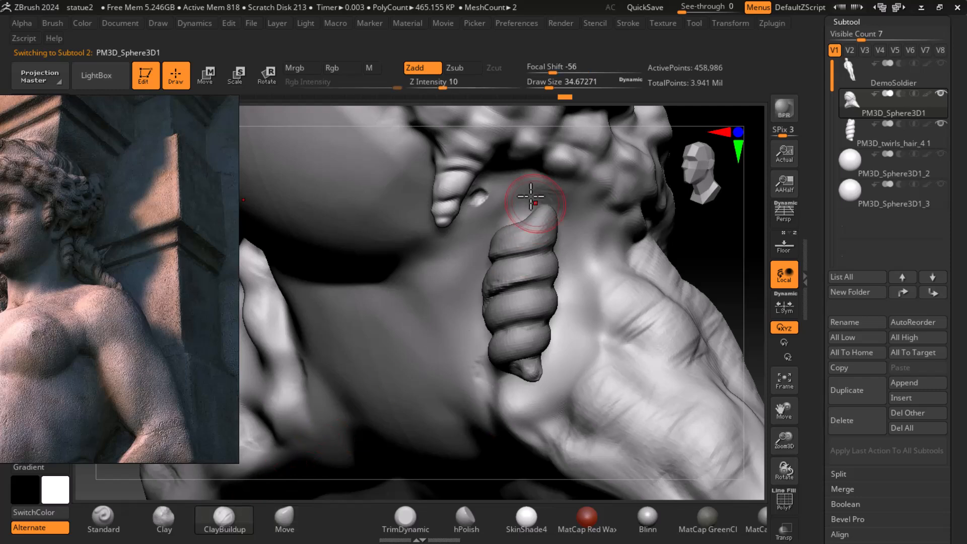
pyautogui.moveTo(692, 250); pyautogui.dragTo(547, 216)
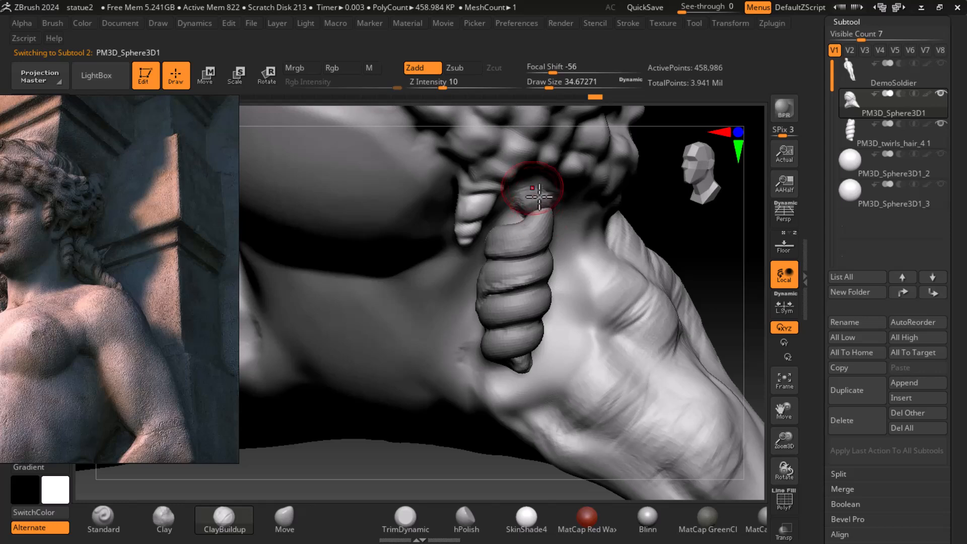
pyautogui.moveTo(682, 242); pyautogui.dragTo(704, 236)
pyautogui.press('[')
pyautogui.press('[')
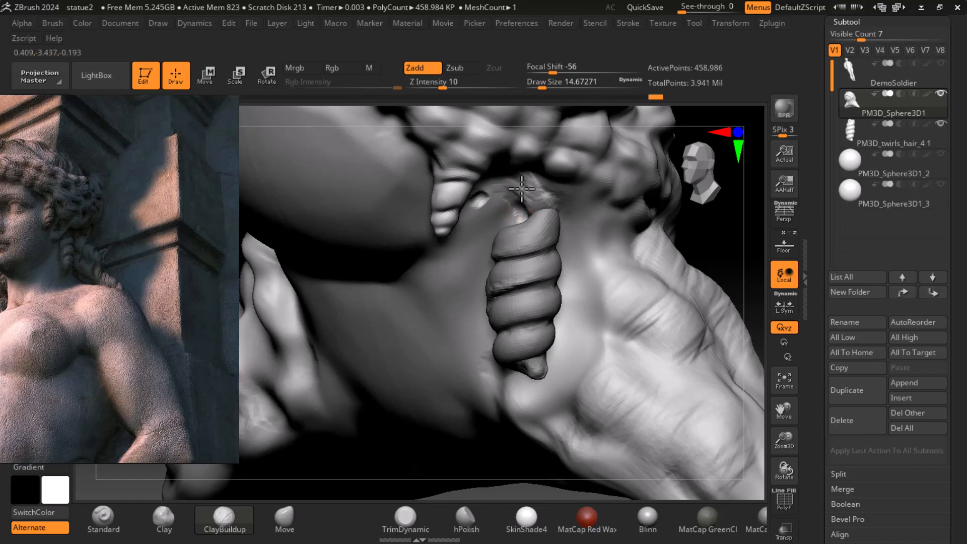
# Step: Smooth the added clay on the bust where it meets the top of the hair lock
pyautogui.press('shift')
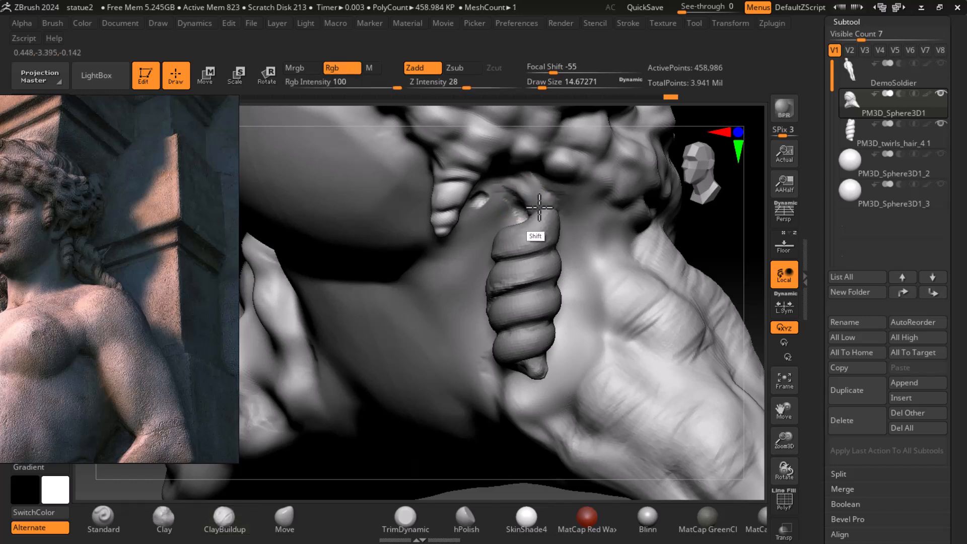
pyautogui.keyDown('shift'); pyautogui.moveTo(536, 209); pyautogui.dragTo(549, 219); pyautogui.keyUp('shift')
pyautogui.press('shift')
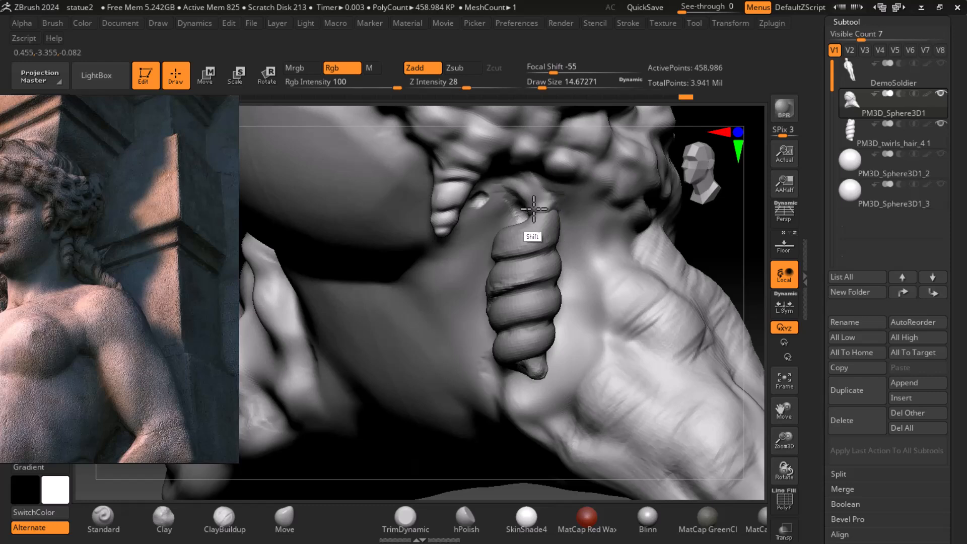
pyautogui.moveTo(712, 254)
pyautogui.mouseDown()
pyautogui.moveTo(675, 190)
pyautogui.moveTo(718, 261)
pyautogui.moveTo(704, 276)
pyautogui.moveTo(717, 281)
pyautogui.moveTo(714, 300)
pyautogui.moveTo(712, 271)
pyautogui.mouseUp()
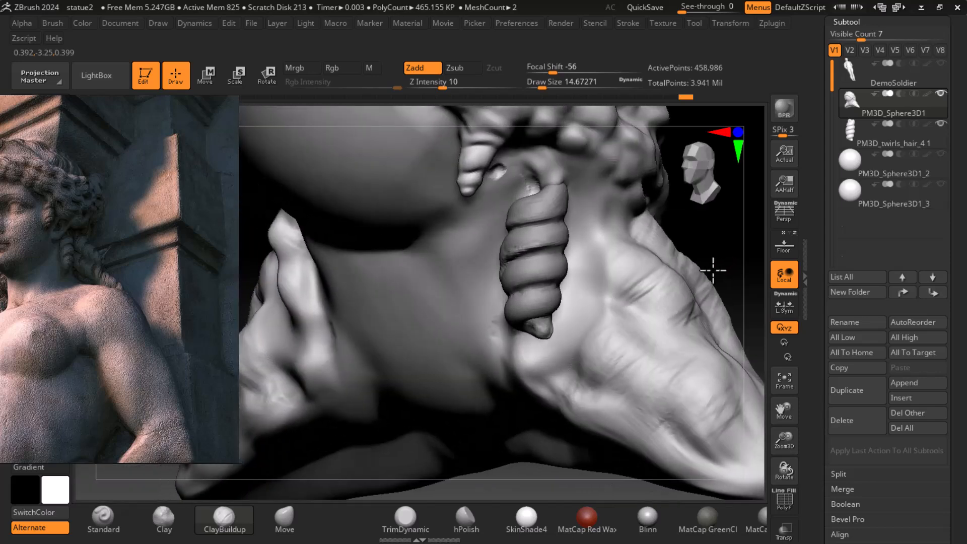
# Step: Select the twisted hair lock and flatten its lower coils with the hPolish brush at draw size 18.67
pyautogui.click(463, 518)
pyautogui.keyDown('alt'); pyautogui.click(547, 291); pyautogui.keyUp('alt')
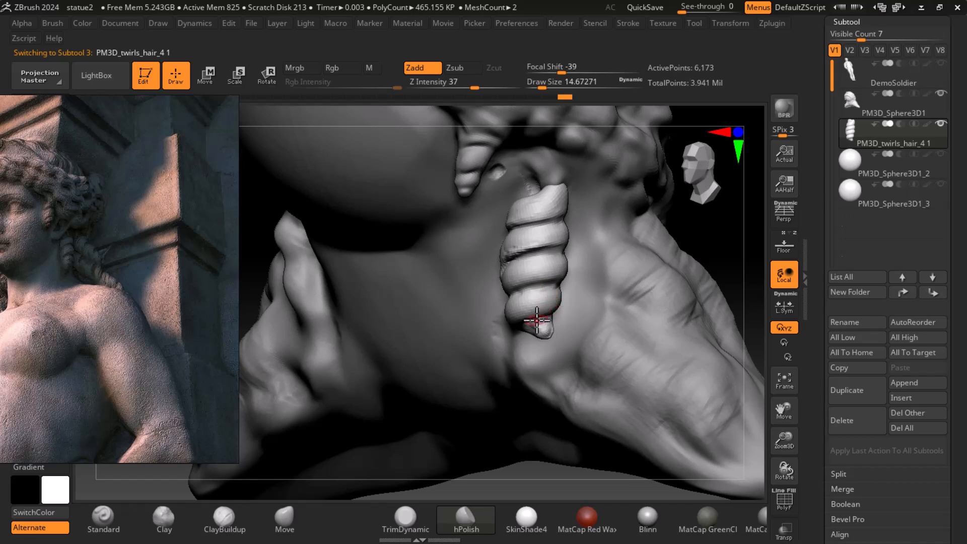
pyautogui.moveTo(723, 244)
pyautogui.keyDown('alt'); pyautogui.mouseDown()
pyautogui.moveTo(714, 247)
pyautogui.moveTo(706, 292)
pyautogui.mouseUp(); pyautogui.keyUp('alt')
pyautogui.press('[')
pyautogui.press('[')
pyautogui.press('[')
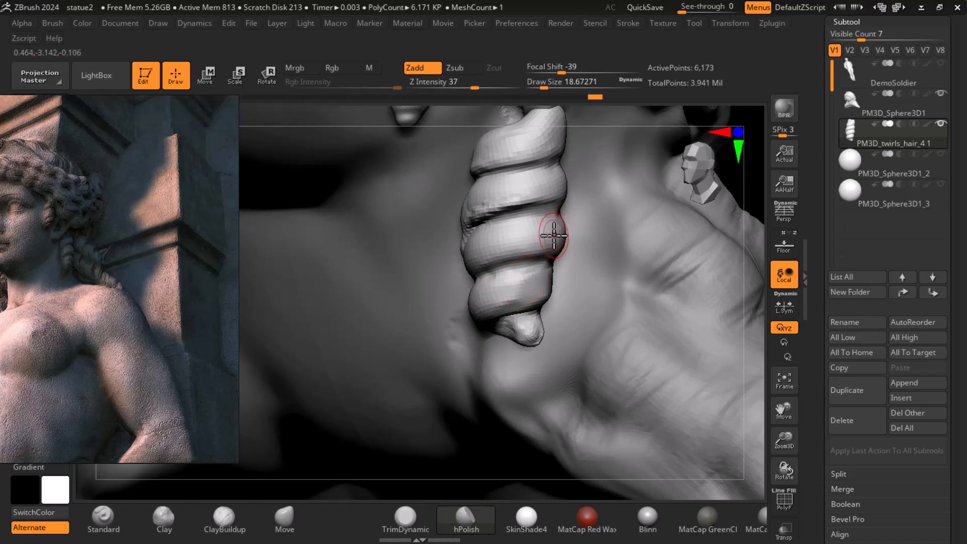
# Step: Thicken the upper coils of the hair lock with ClayBuildup at draw size 18.67 and smooth the second coil
pyautogui.click(221, 516)
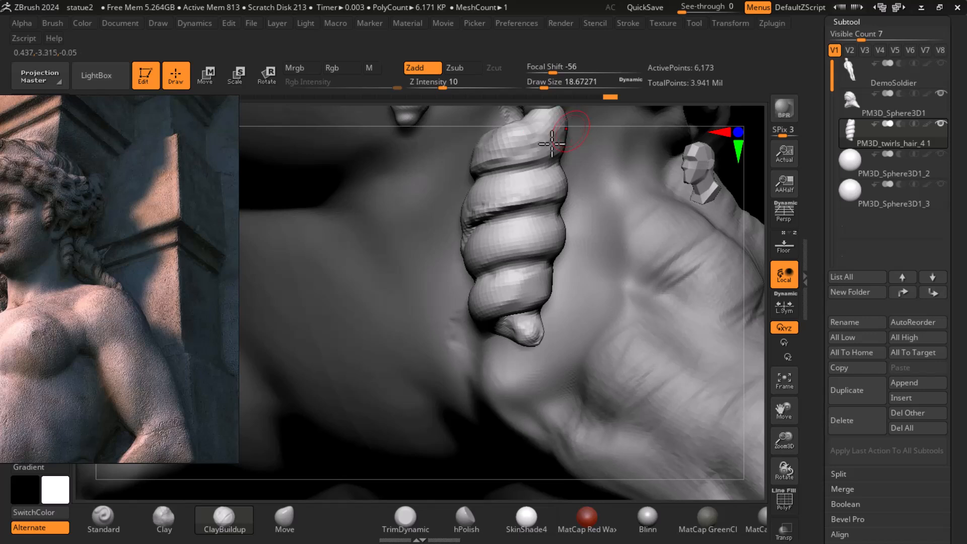
pyautogui.moveTo(555, 186)
pyautogui.mouseDown()
pyautogui.moveTo(496, 207)
pyautogui.moveTo(526, 201)
pyautogui.moveTo(501, 181)
pyautogui.moveTo(487, 198)
pyautogui.mouseUp()
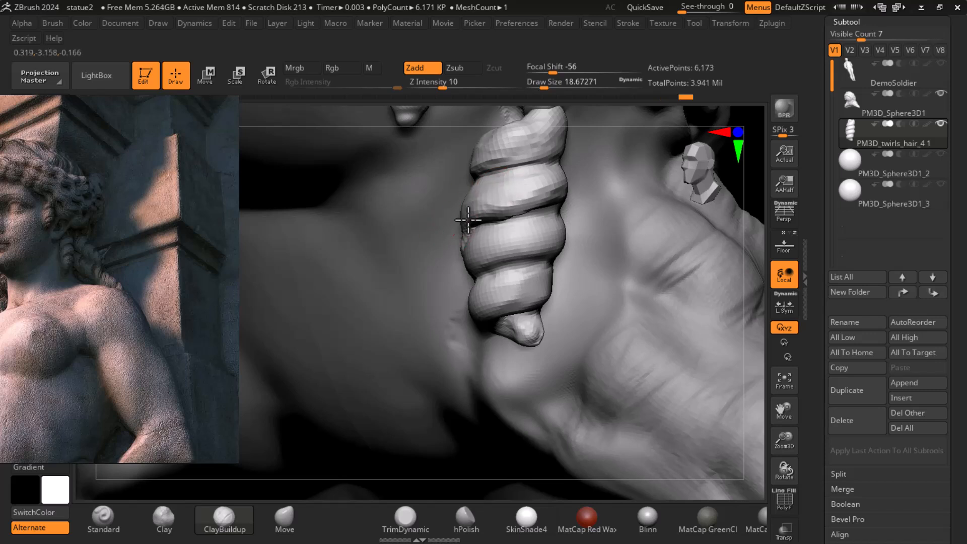
pyautogui.keyDown('shift'); pyautogui.moveTo(553, 182); pyautogui.dragTo(458, 215); pyautogui.keyUp('shift')
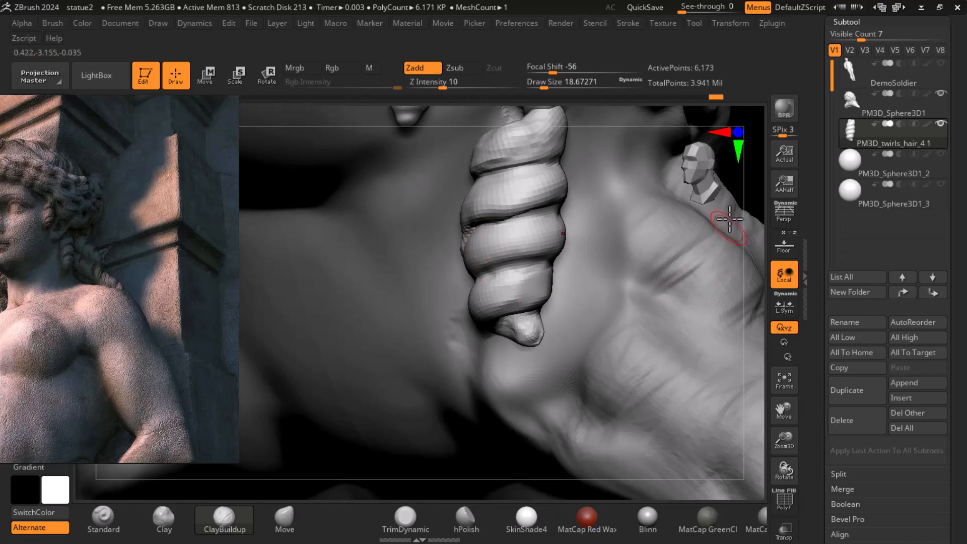
pyautogui.keyDown('alt'); pyautogui.moveTo(750, 187); pyautogui.dragTo(695, 272); pyautogui.keyUp('alt')
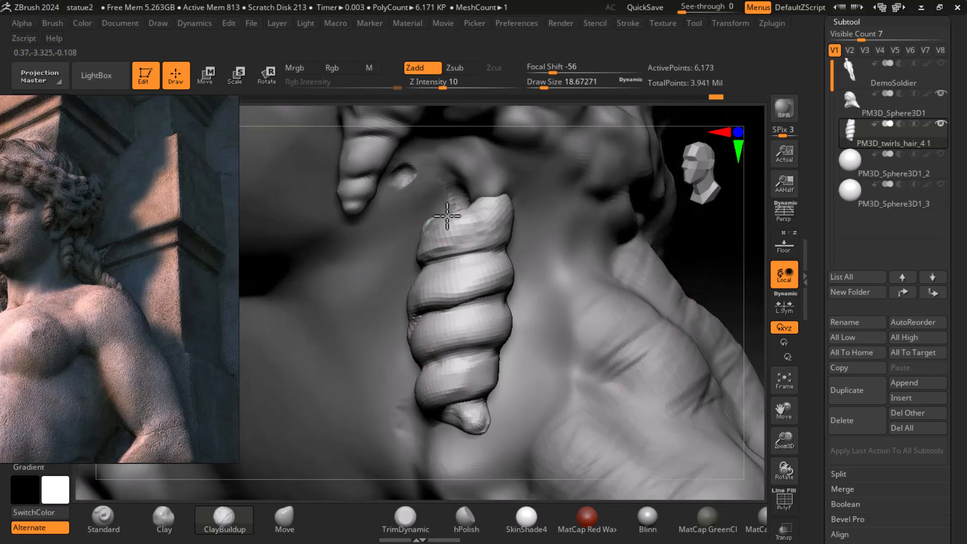
pyautogui.moveTo(464, 232)
pyautogui.mouseDown()
pyautogui.moveTo(491, 232)
pyautogui.moveTo(411, 233)
pyautogui.moveTo(437, 240)
pyautogui.moveTo(451, 230)
pyautogui.mouseUp()
# Step: Carve the lower coils and their grooves with ClayBuildup in subtract mode at size 9, then smooth the rough areas at size 14
pyautogui.keyDown('alt'); pyautogui.moveTo(712, 263); pyautogui.dragTo(712, 237); pyautogui.keyUp('alt')
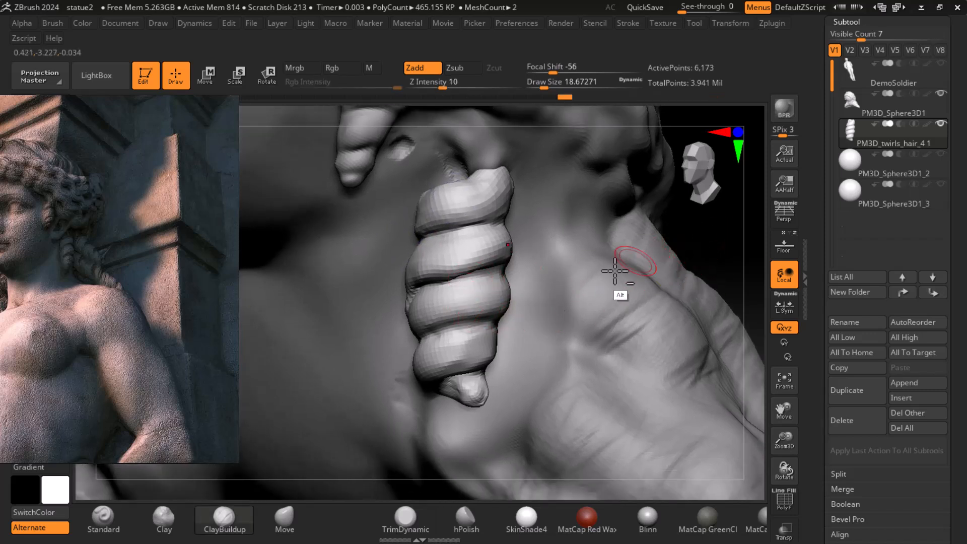
pyautogui.moveTo(694, 244)
pyautogui.keyDown('alt'); pyautogui.mouseDown()
pyautogui.moveTo(708, 233)
pyautogui.moveTo(705, 255)
pyautogui.mouseUp(); pyautogui.keyUp('alt')
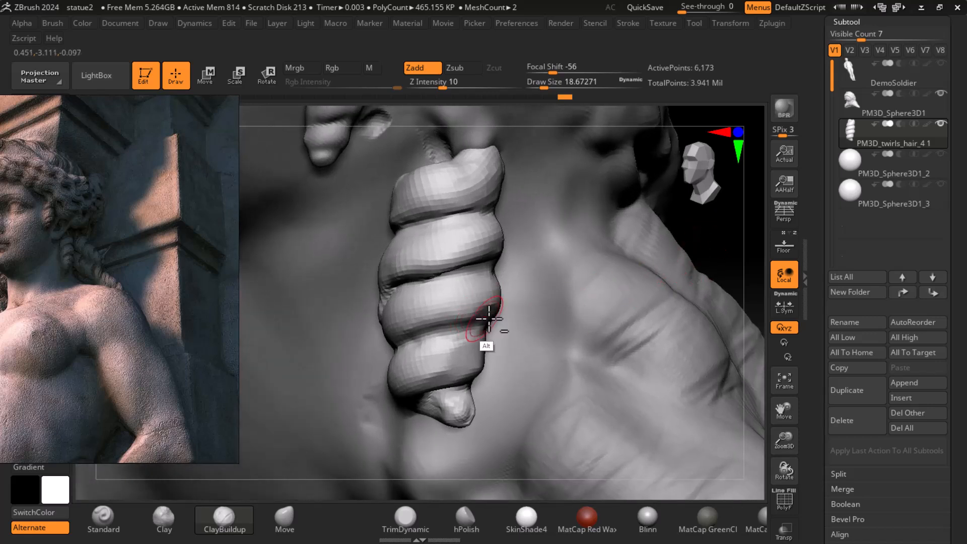
pyautogui.press('[')
pyautogui.moveTo(491, 314)
pyautogui.keyDown('alt'); pyautogui.mouseDown()
pyautogui.moveTo(463, 316)
pyautogui.moveTo(486, 307)
pyautogui.moveTo(464, 320)
pyautogui.mouseUp(); pyautogui.keyUp('alt')
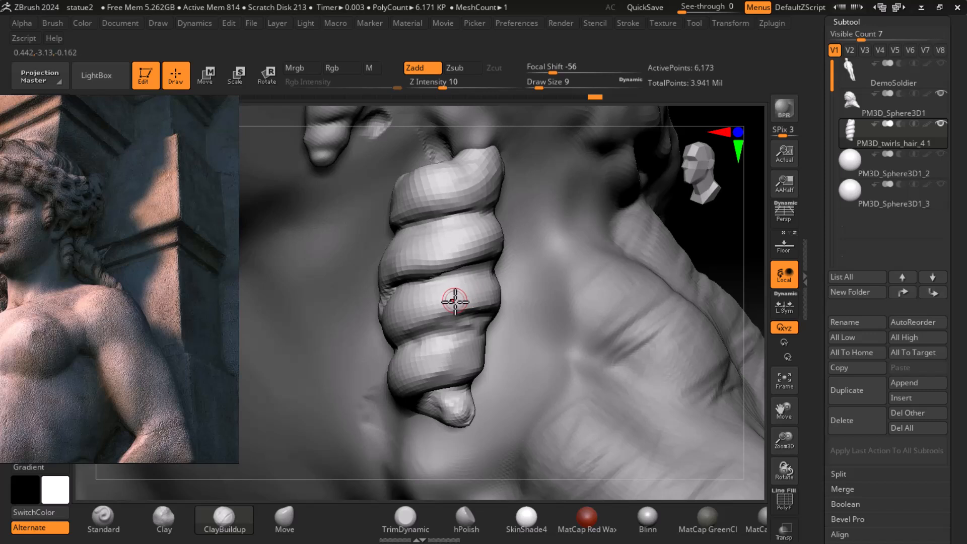
pyautogui.moveTo(734, 250); pyautogui.dragTo(724, 254)
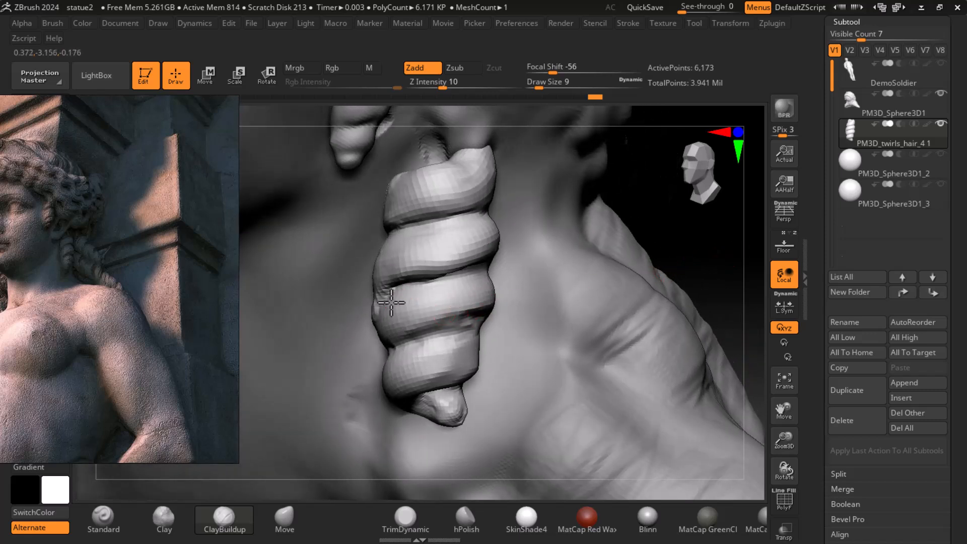
pyautogui.moveTo(401, 293)
pyautogui.keyDown('alt'); pyautogui.mouseDown()
pyautogui.moveTo(375, 341)
pyautogui.moveTo(395, 298)
pyautogui.moveTo(399, 311)
pyautogui.mouseUp(); pyautogui.keyUp('alt')
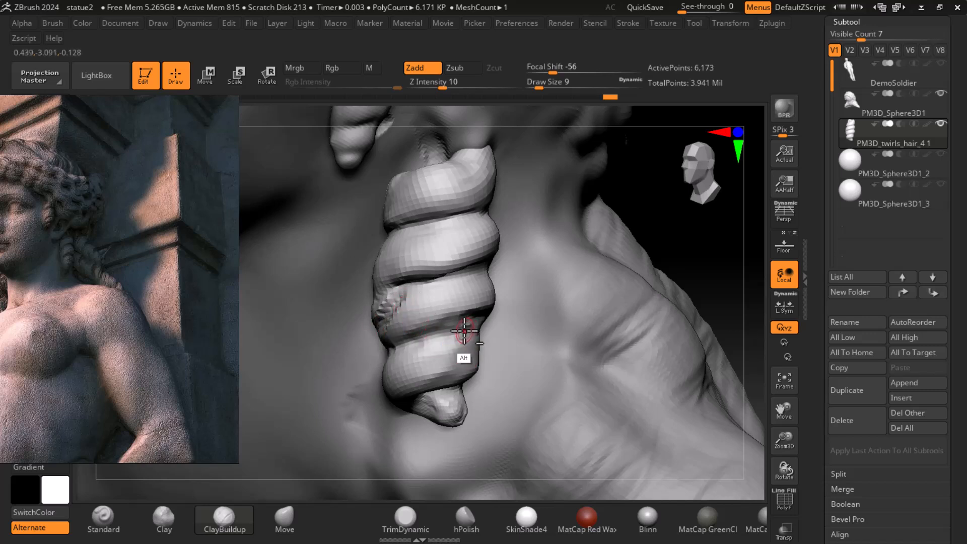
pyautogui.moveTo(471, 325)
pyautogui.keyDown('alt'); pyautogui.mouseDown()
pyautogui.moveTo(438, 352)
pyautogui.moveTo(448, 380)
pyautogui.moveTo(442, 399)
pyautogui.moveTo(436, 394)
pyautogui.mouseUp(); pyautogui.keyUp('alt')
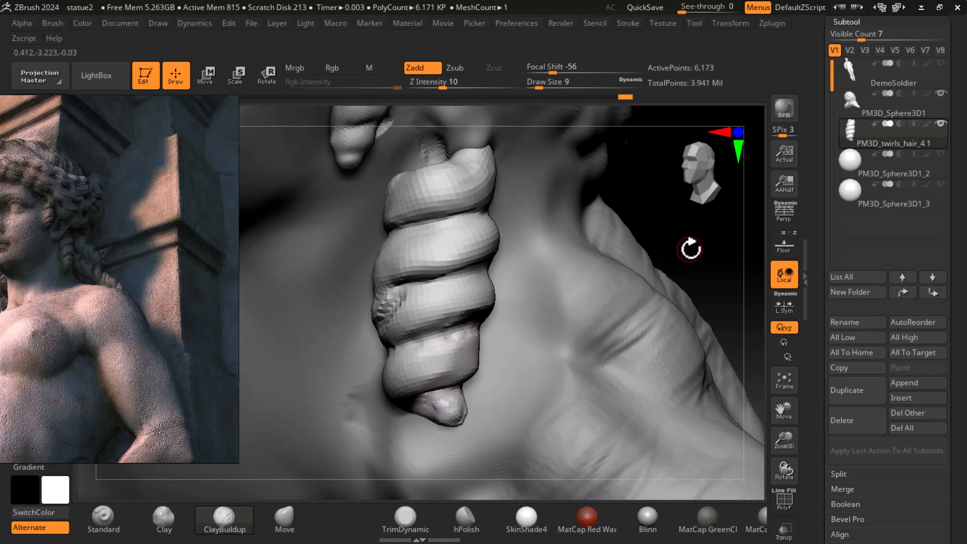
pyautogui.moveTo(686, 248); pyautogui.dragTo(621, 274)
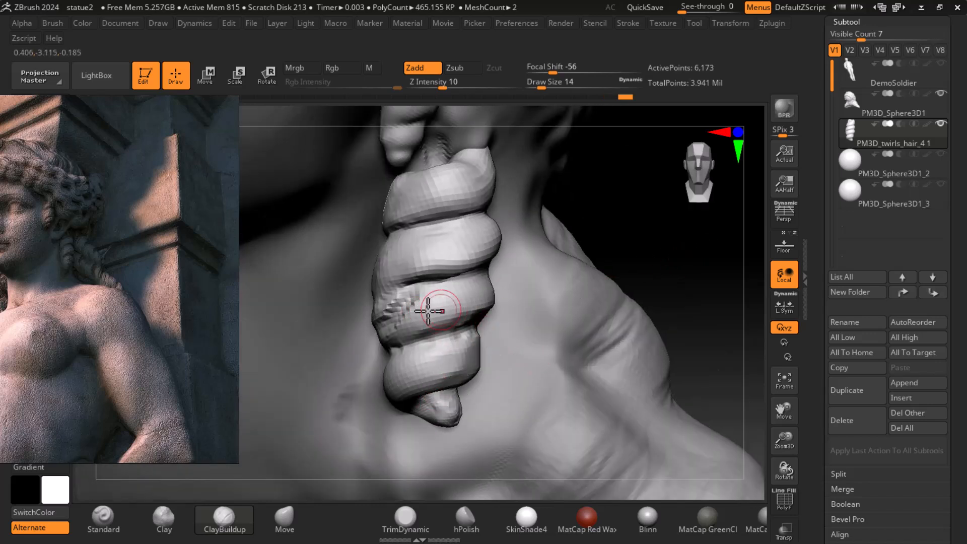
pyautogui.moveTo(397, 301)
pyautogui.keyDown('shift'); pyautogui.mouseDown()
pyautogui.moveTo(386, 326)
pyautogui.moveTo(415, 300)
pyautogui.moveTo(448, 339)
pyautogui.moveTo(462, 226)
pyautogui.moveTo(441, 193)
pyautogui.mouseUp(); pyautogui.keyUp('shift')
# Step: Subdivide the hair lock once to level 2 and open its Geometry settings
pyautogui.hotkey('ctrl', 'd')
pyautogui.keyDown('alt'); pyautogui.moveTo(669, 234); pyautogui.dragTo(620, 146); pyautogui.keyUp('alt')
pyautogui.keyDown('shift'); pyautogui.moveTo(656, 334); pyautogui.dragTo(676, 313); pyautogui.keyUp('shift')
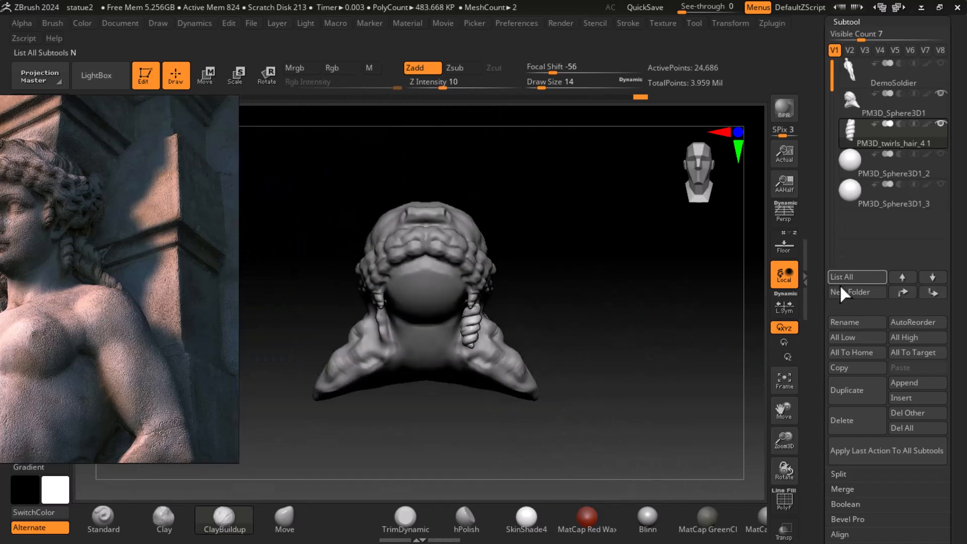
pyautogui.moveTo(808, 409); pyautogui.dragTo(819, 313)
pyautogui.click(843, 384)
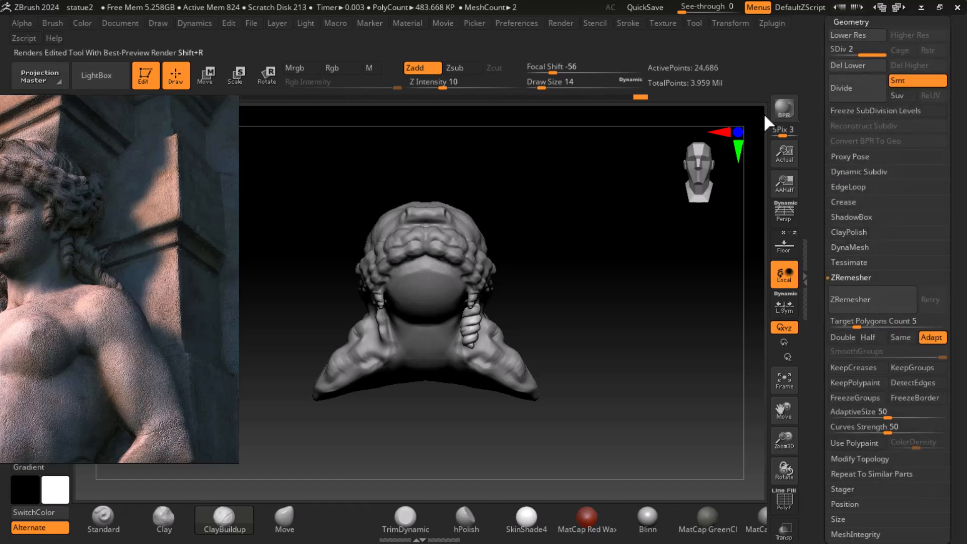
# Step: Return the twisted hair lock to subdivision level 1 and delete its higher subdivision level
pyautogui.moveTo(647, 271)
pyautogui.keyDown('alt'); pyautogui.mouseDown()
pyautogui.moveTo(656, 317)
pyautogui.moveTo(654, 296)
pyautogui.mouseUp(); pyautogui.keyUp('alt')
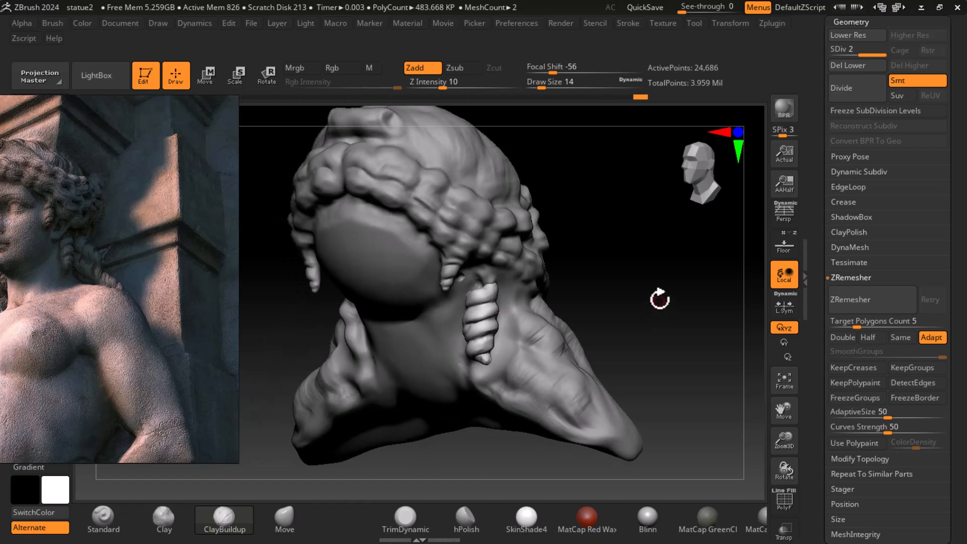
pyautogui.press('shift')
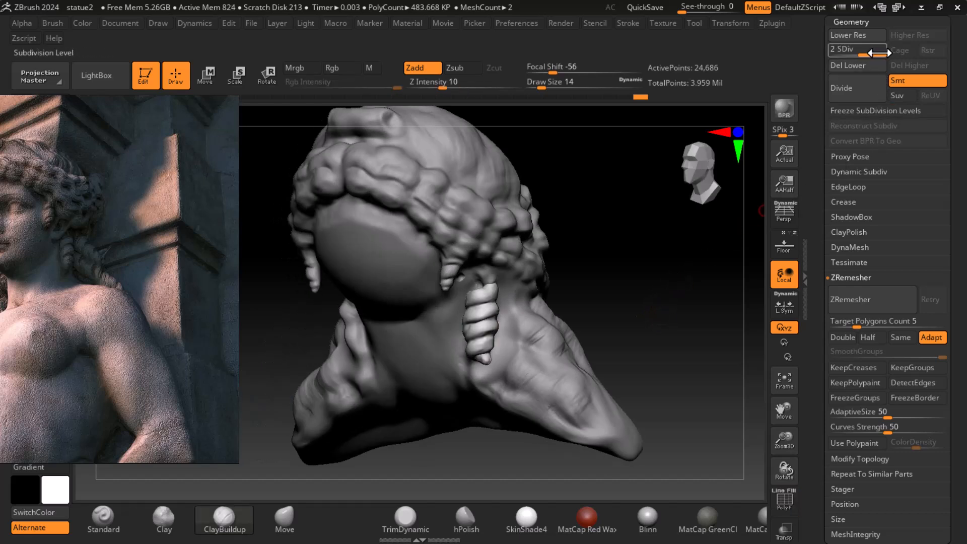
pyautogui.click(844, 48)
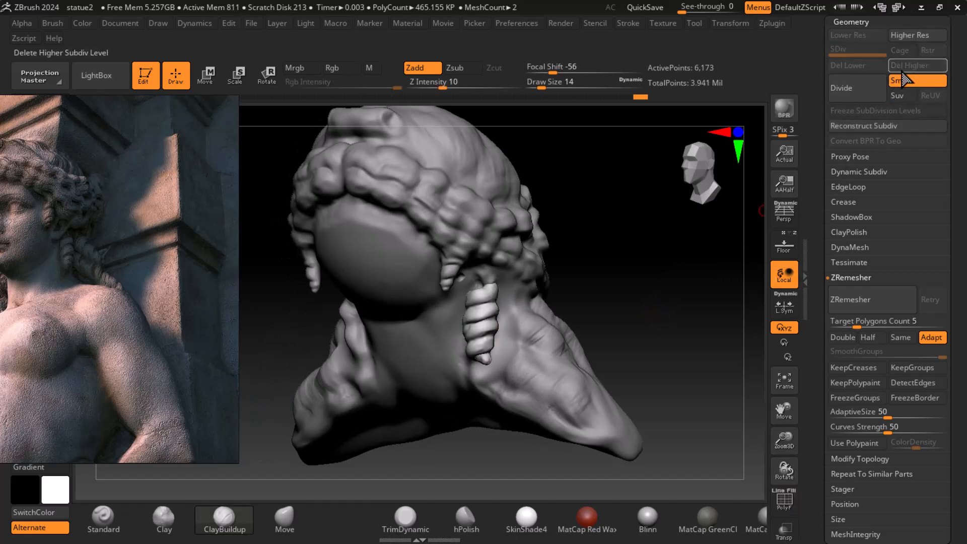
# Step: Duplicate the twisted hair lock and mirror the copy to the opposite side of the neck with the Mirror deformation
pyautogui.scroll(10, 821, 209)
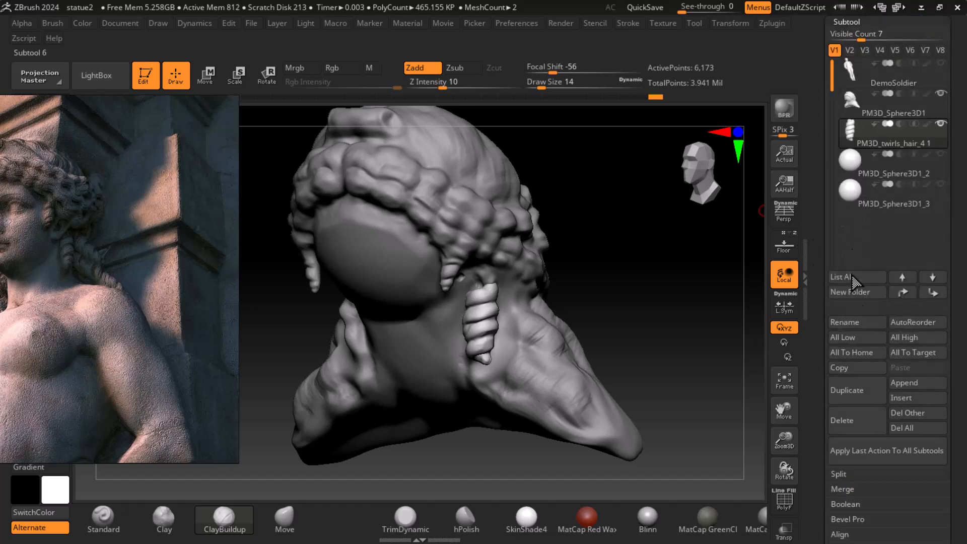
pyautogui.click(850, 397)
pyautogui.scroll(-8, 827, 367)
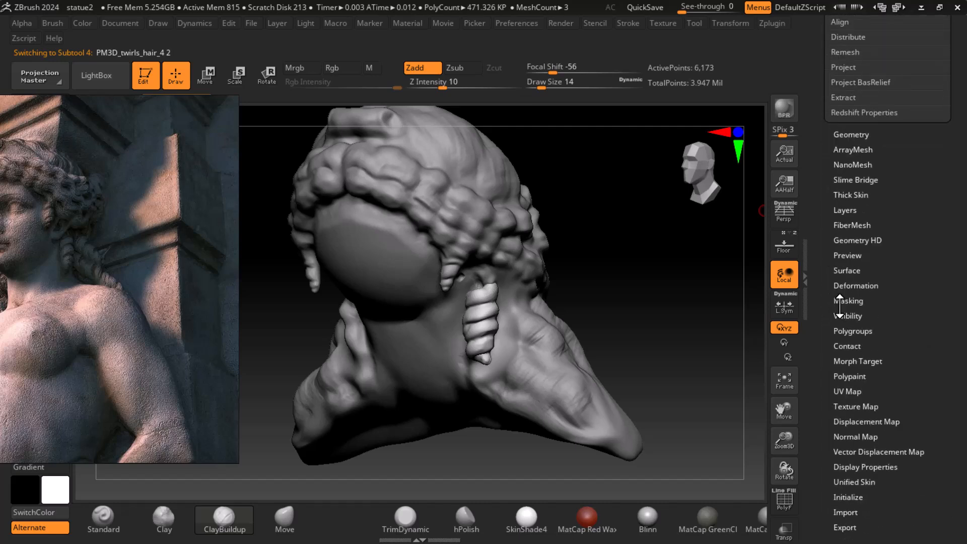
pyautogui.click(866, 286)
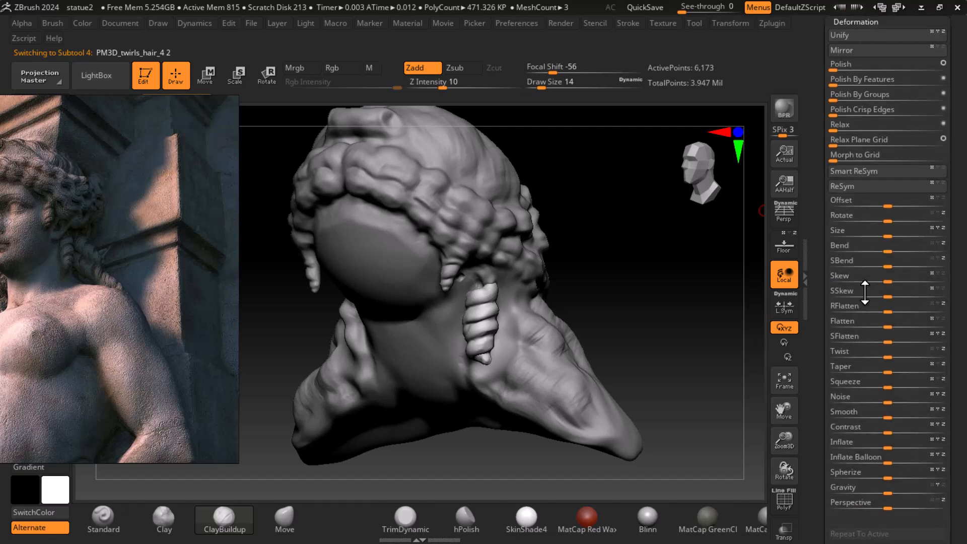
pyautogui.click(887, 48)
pyautogui.moveTo(664, 264)
pyautogui.mouseDown()
pyautogui.moveTo(680, 360)
pyautogui.moveTo(659, 333)
pyautogui.mouseUp()
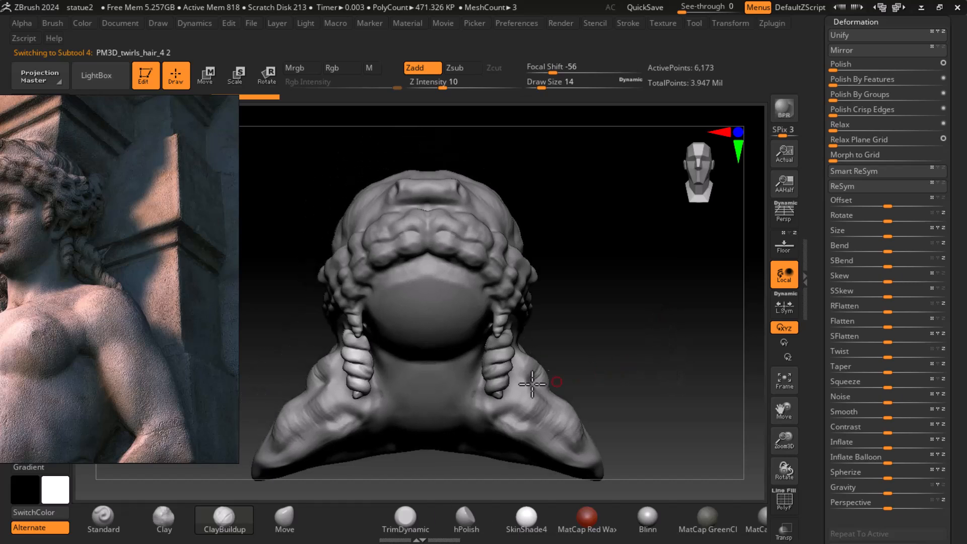
pyautogui.moveTo(564, 351)
pyautogui.mouseDown()
pyautogui.moveTo(624, 356)
pyautogui.moveTo(492, 329)
pyautogui.moveTo(614, 330)
pyautogui.mouseUp()
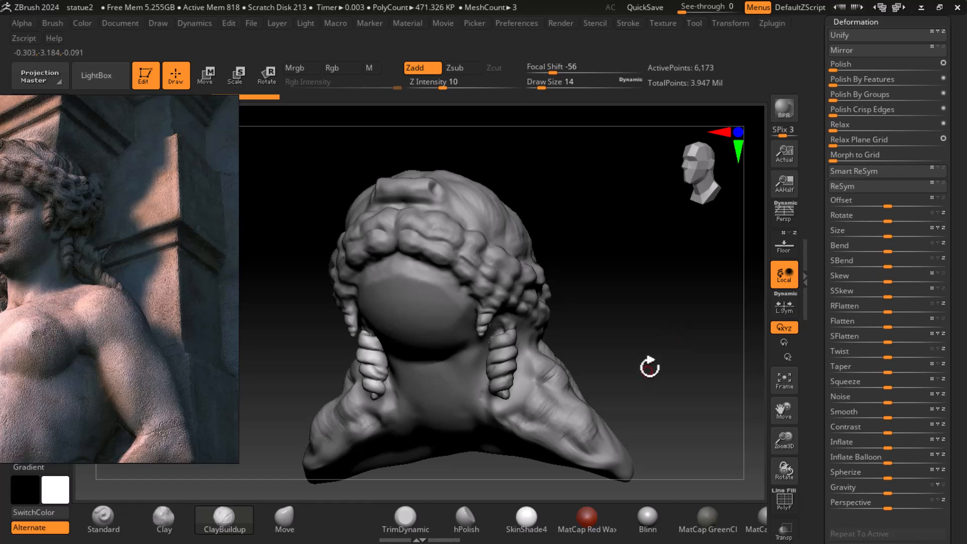
# Step: Select the PM3D_Sphere3D1 hair subtool and show all subtools of the statue again
pyautogui.scroll(5, 835, 151)
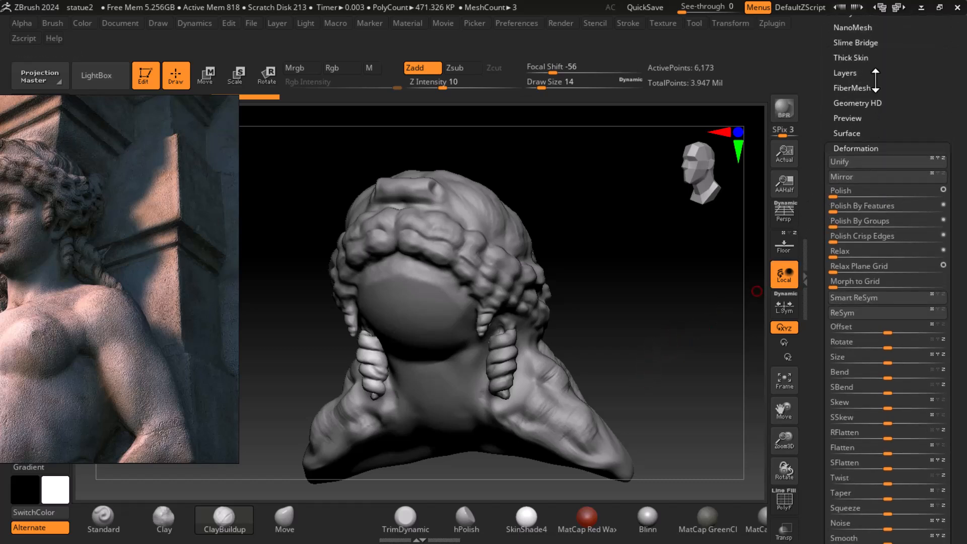
pyautogui.scroll(3, 851, 93)
pyautogui.click(849, 57)
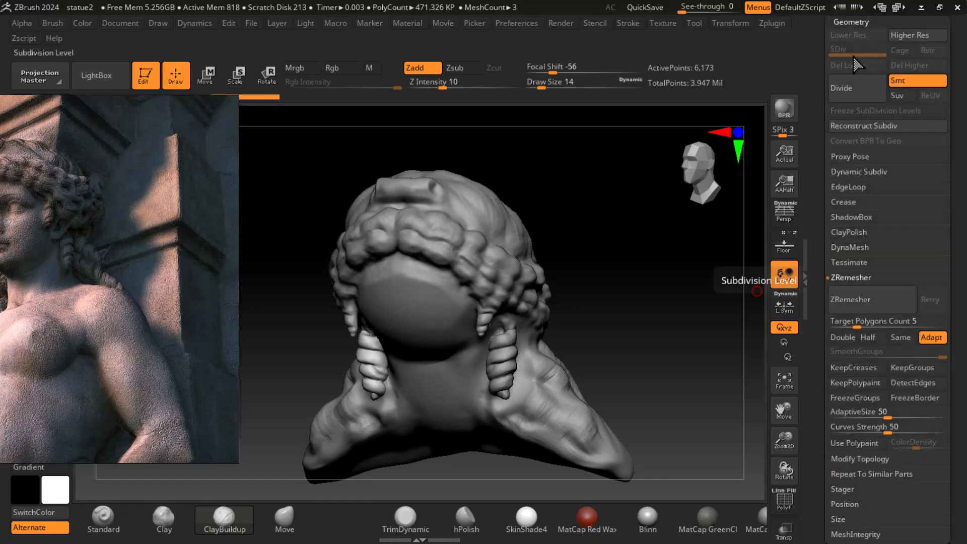
pyautogui.scroll(2, 850, 86)
pyautogui.click(849, 77)
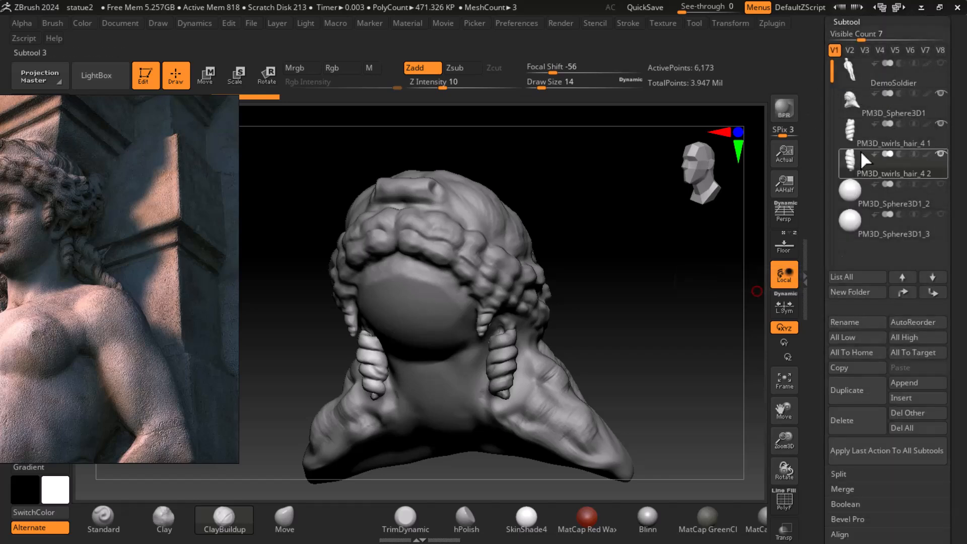
pyautogui.click(853, 101)
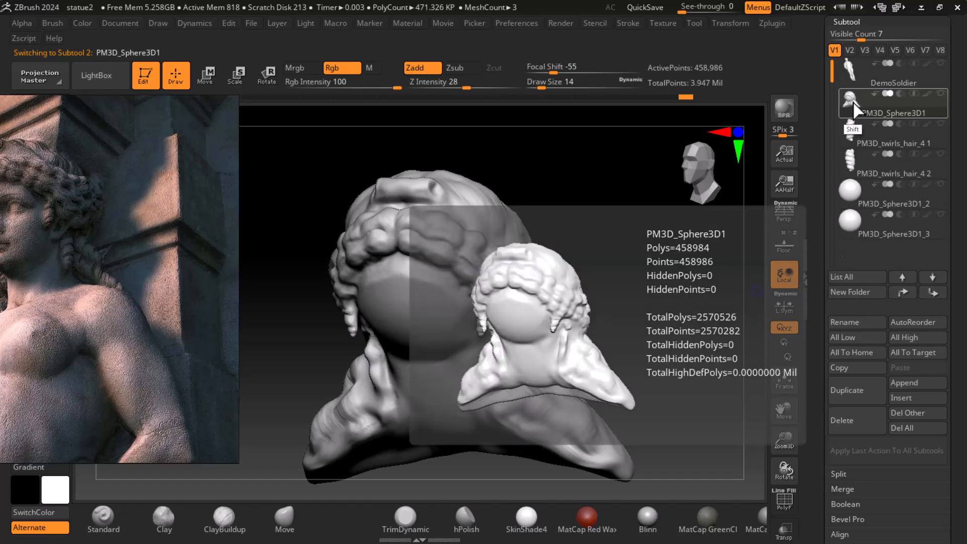
pyautogui.moveTo(675, 283); pyautogui.dragTo(682, 322)
pyautogui.scroll(-1, 810, 289)
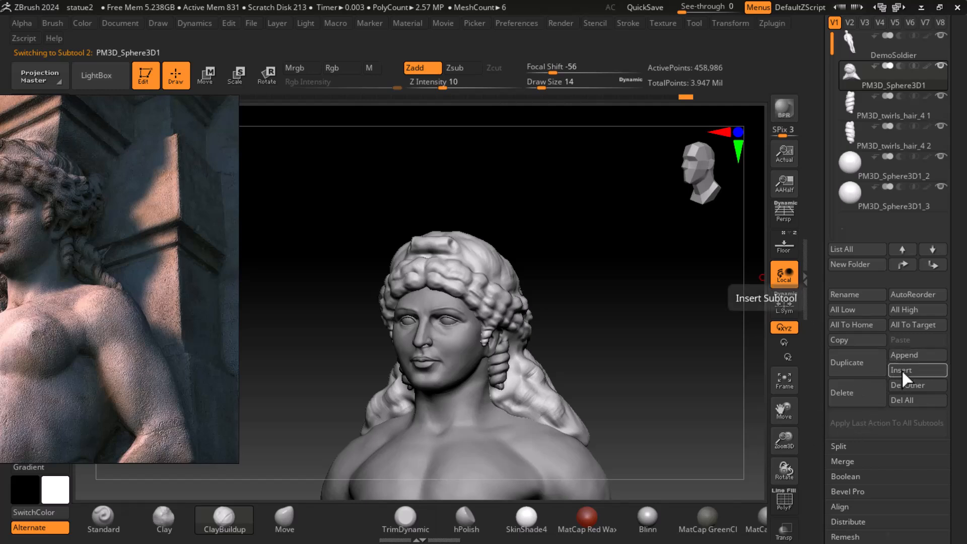
pyautogui.click(901, 370)
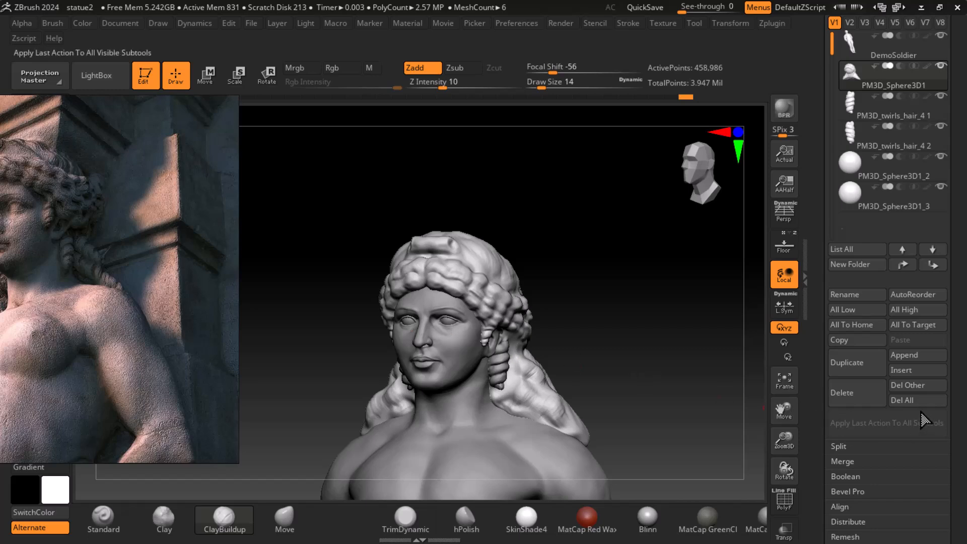
pyautogui.click(911, 370)
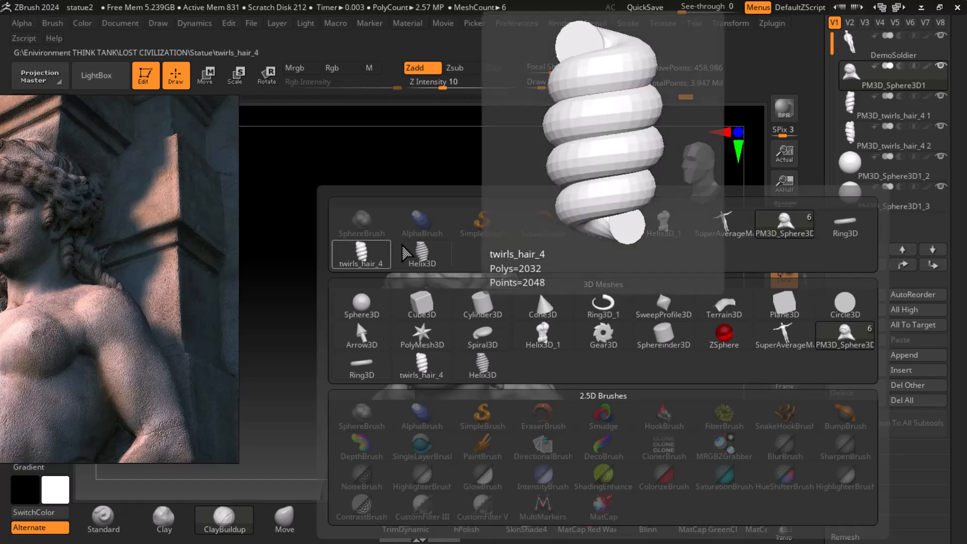
pyautogui.click(376, 252)
pyautogui.scroll(5, 856, 227)
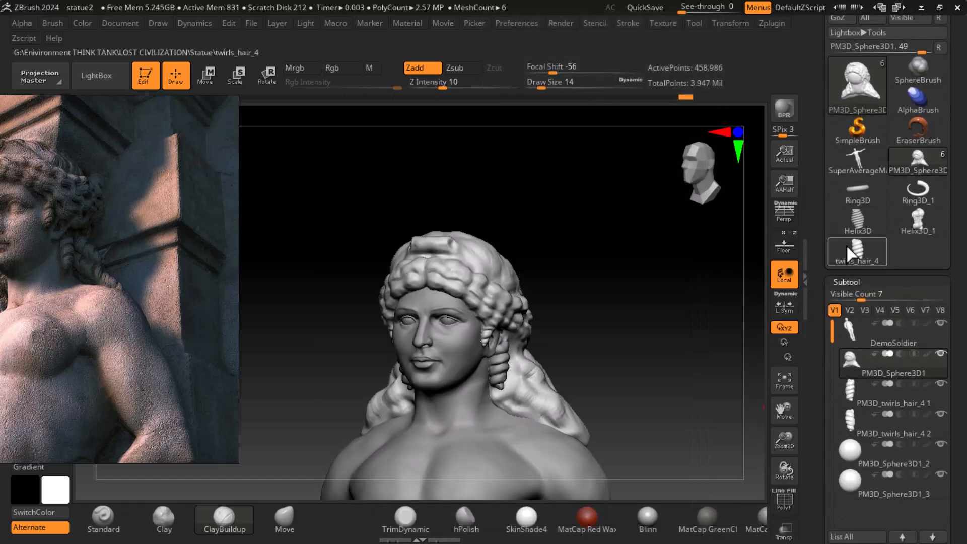
pyautogui.moveTo(862, 261)
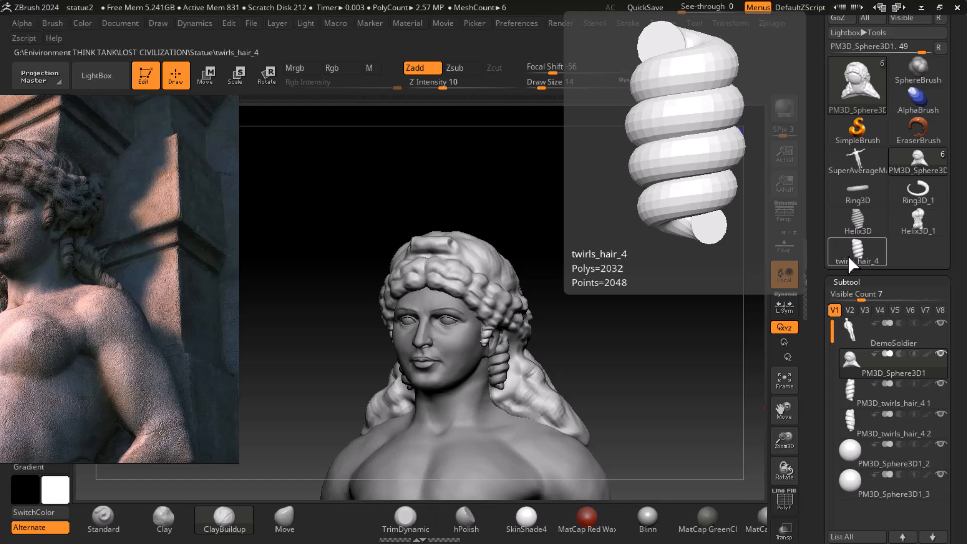
pyautogui.scroll(3, 856, 252)
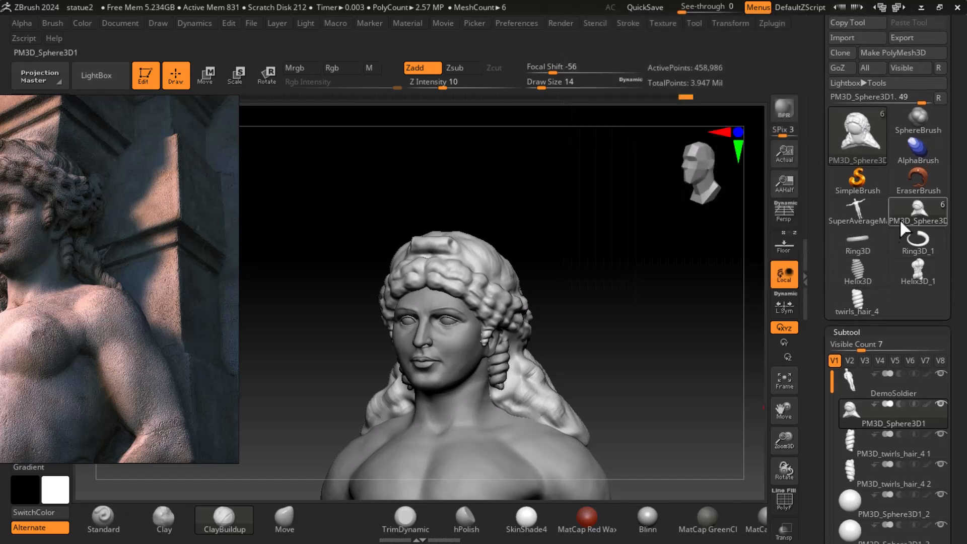
pyautogui.moveTo(915, 246)
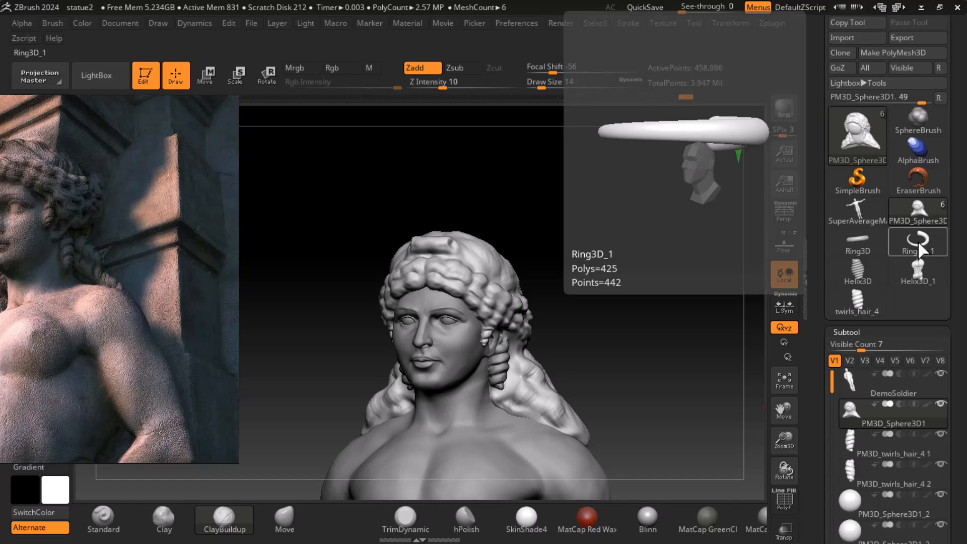
# Step: Switch to the Ring3D_1 tool and load the twirls_hair .ztl file from the Statue folder
pyautogui.click(919, 240)
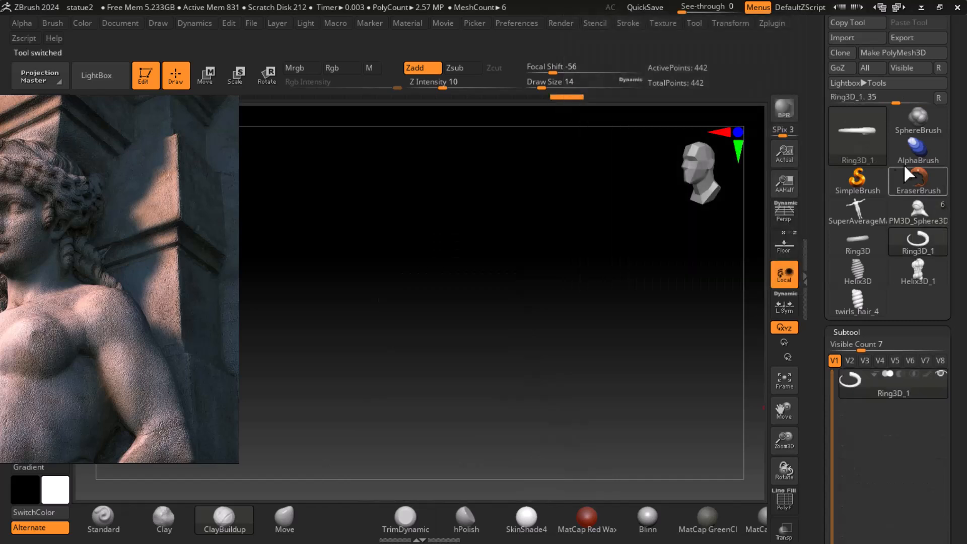
pyautogui.scroll(3, 814, 198)
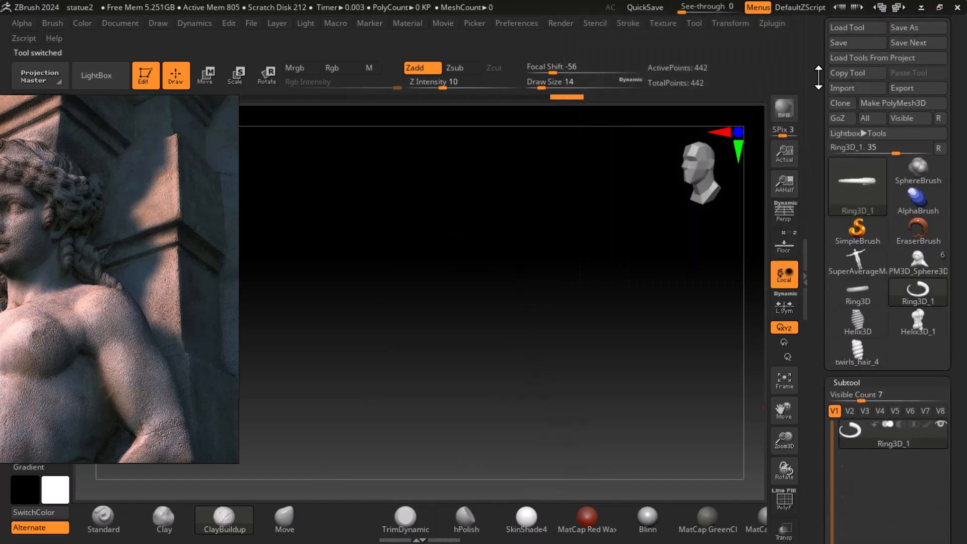
pyautogui.scroll(1, 818, 78)
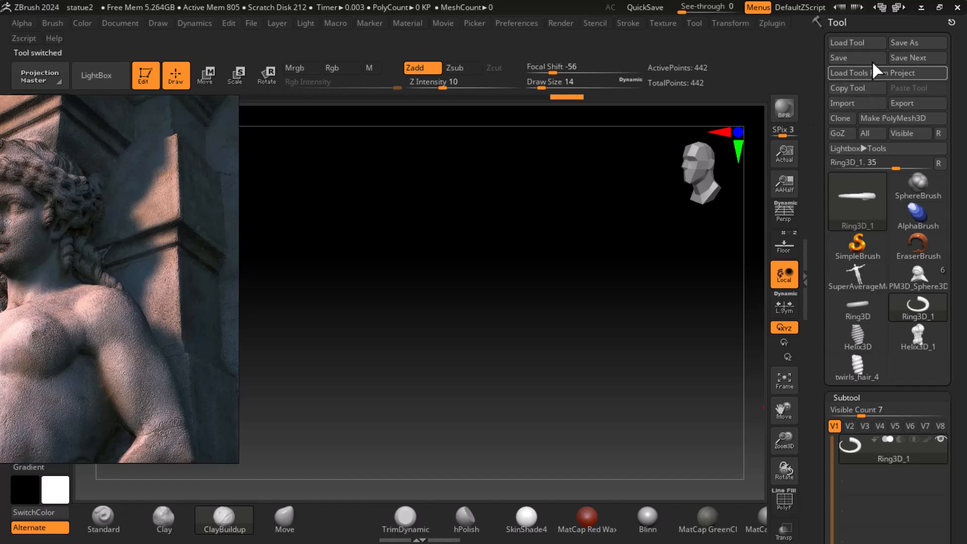
pyautogui.click(864, 42)
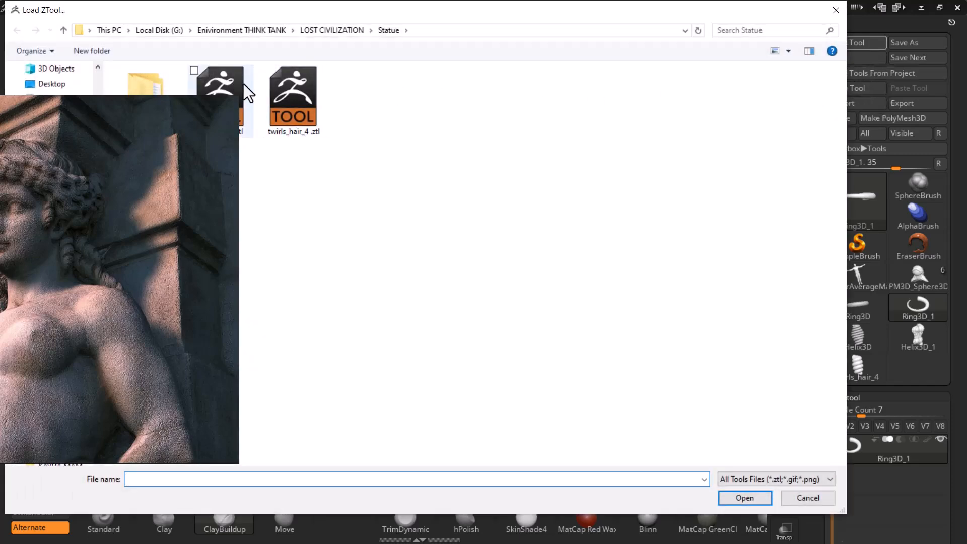
pyautogui.doubleClick(222, 105)
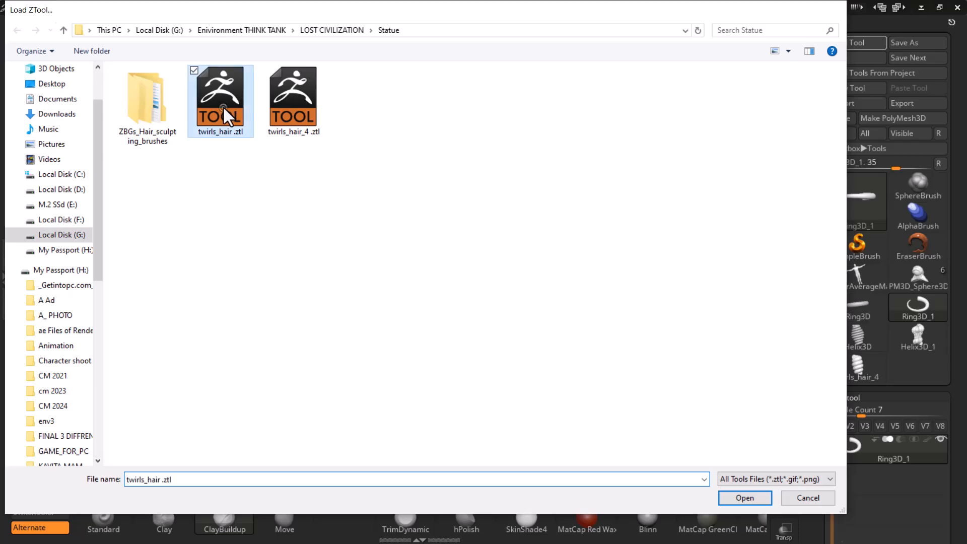
pyautogui.moveTo(604, 354); pyautogui.dragTo(611, 281)
pyautogui.press('f')
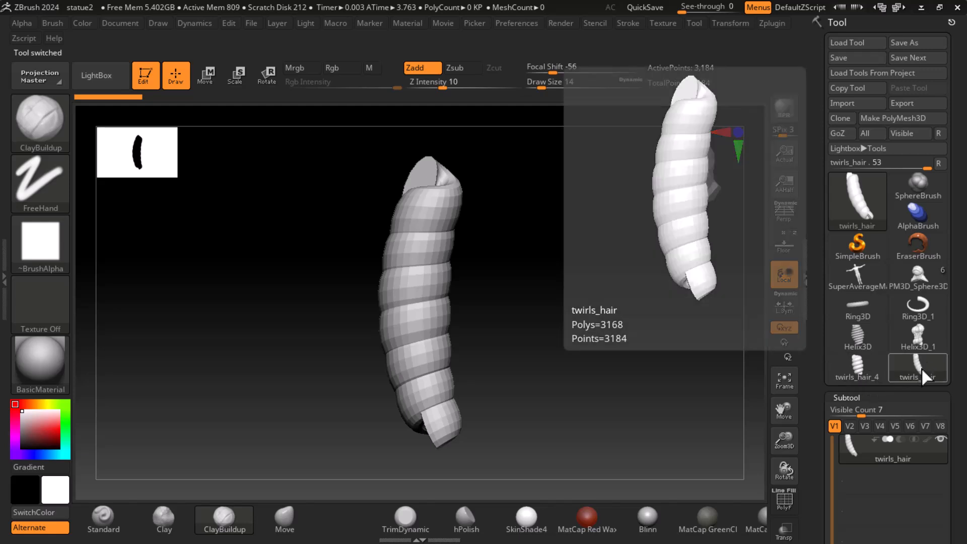
# Step: Return to the PM3D_Sphere3D1 statue tool and insert twirls_hair as a new subtool
pyautogui.moveTo(870, 373)
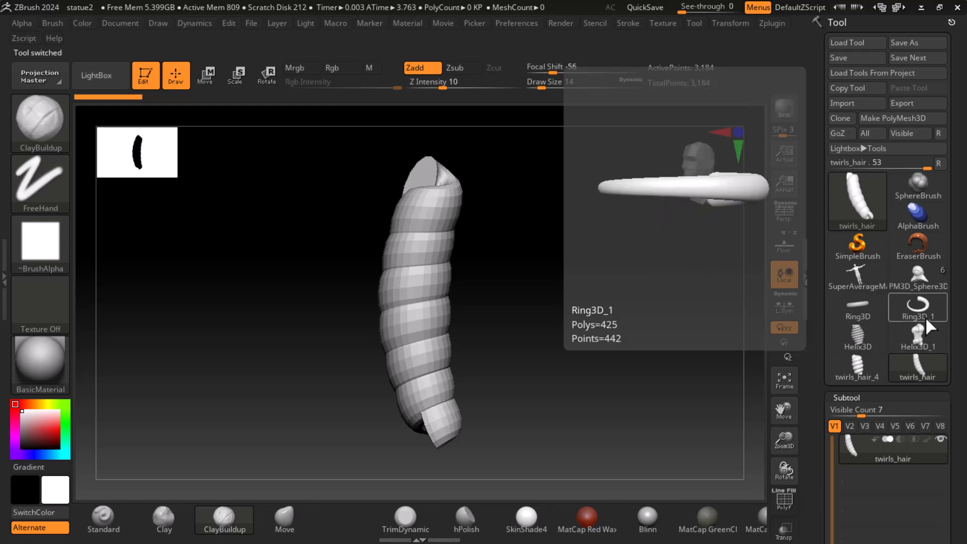
pyautogui.click(923, 275)
pyautogui.keyDown('alt'); pyautogui.moveTo(610, 352); pyautogui.dragTo(643, 402); pyautogui.keyUp('alt')
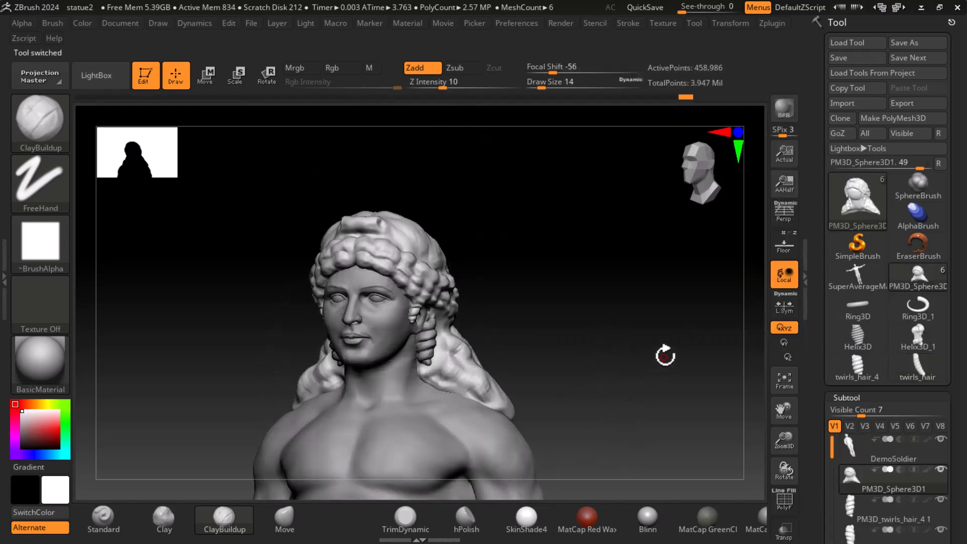
pyautogui.moveTo(816, 414); pyautogui.dragTo(823, 302)
pyautogui.click(804, 401)
pyautogui.scroll(-3, 844, 428)
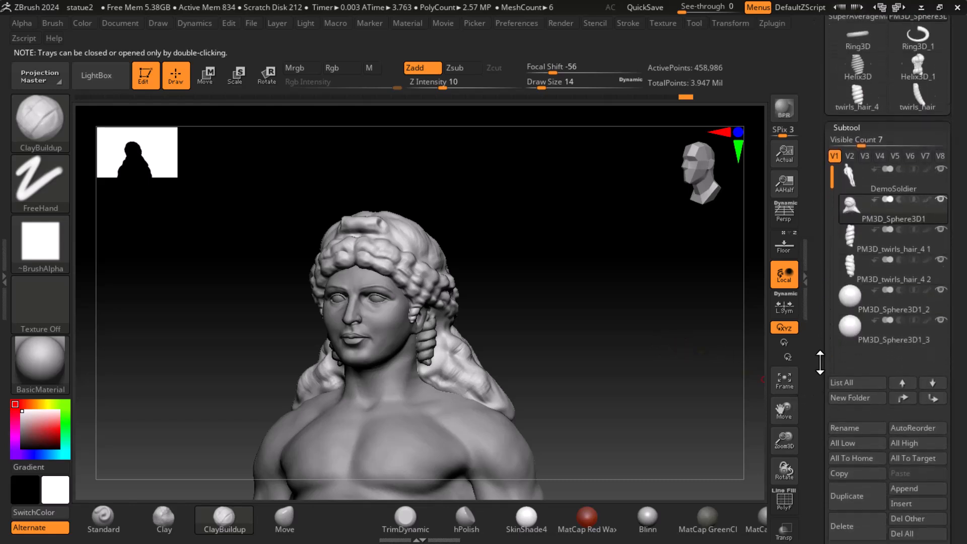
pyautogui.click(902, 443)
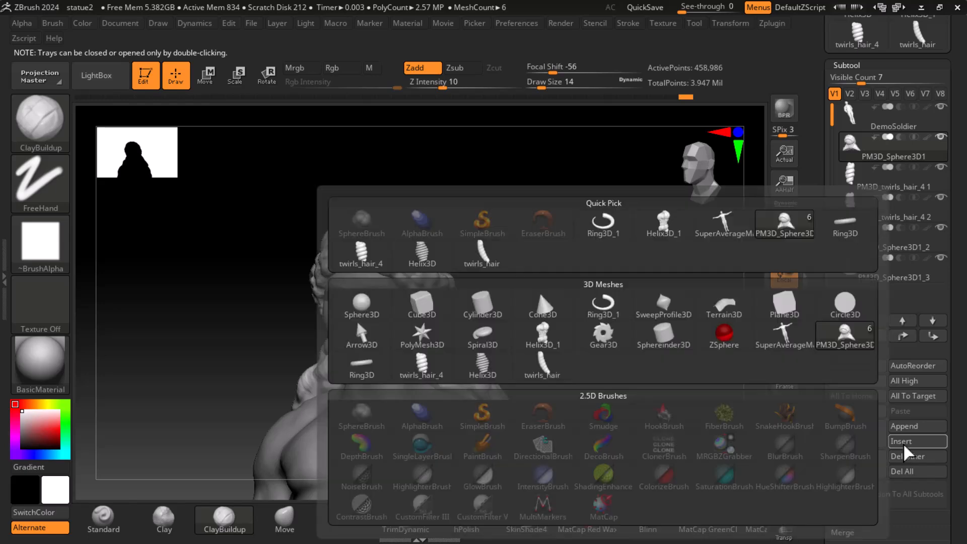
pyautogui.click(487, 261)
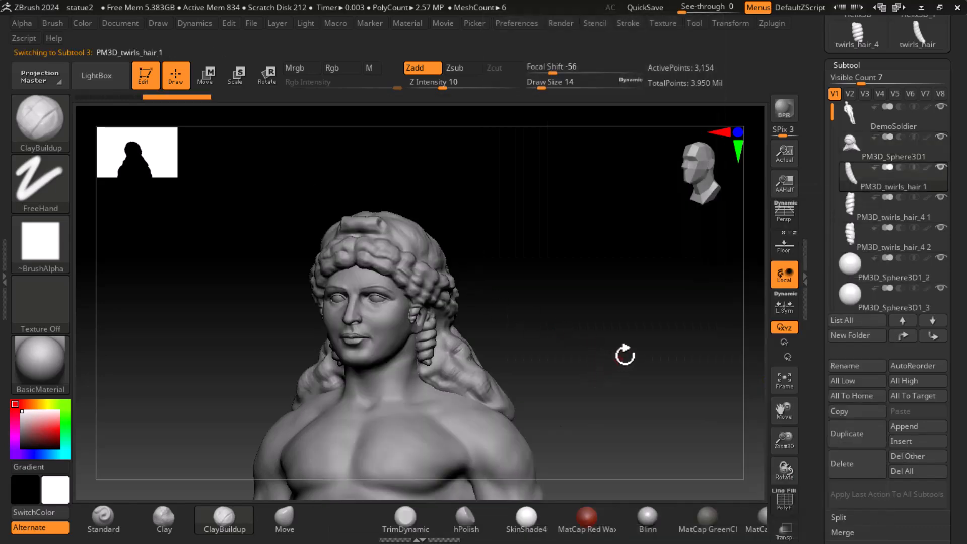
# Step: Move the inserted twirls_hair strand out of the legs to beside the body, then raise it to torso height
pyautogui.click(212, 87)
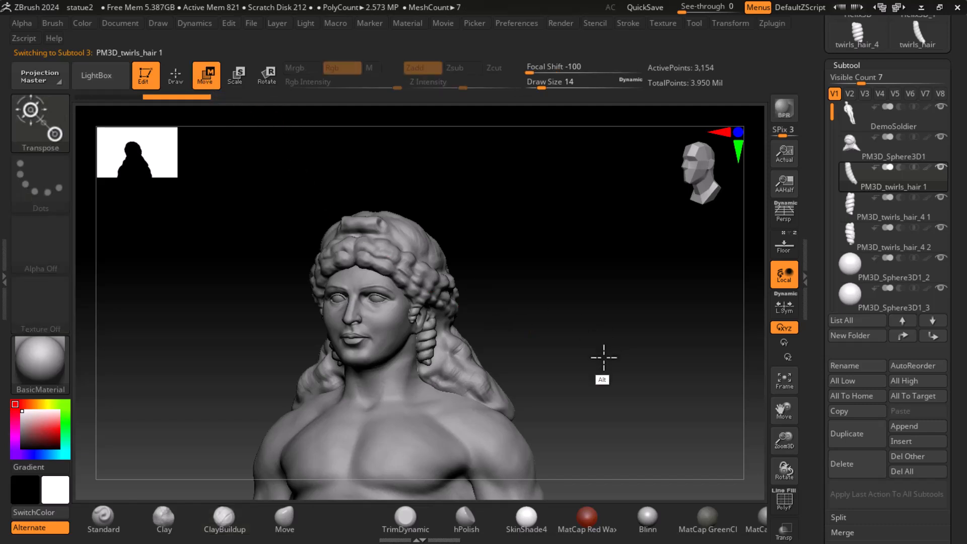
pyautogui.keyDown('alt'); pyautogui.moveTo(603, 352); pyautogui.dragTo(558, 268); pyautogui.keyUp('alt')
pyautogui.keyDown('alt'); pyautogui.moveTo(566, 350); pyautogui.dragTo(602, 192); pyautogui.keyUp('alt')
pyautogui.moveTo(596, 351)
pyautogui.keyDown('alt'); pyautogui.mouseDown()
pyautogui.moveTo(598, 209)
pyautogui.moveTo(621, 266)
pyautogui.mouseUp(); pyautogui.keyUp('alt')
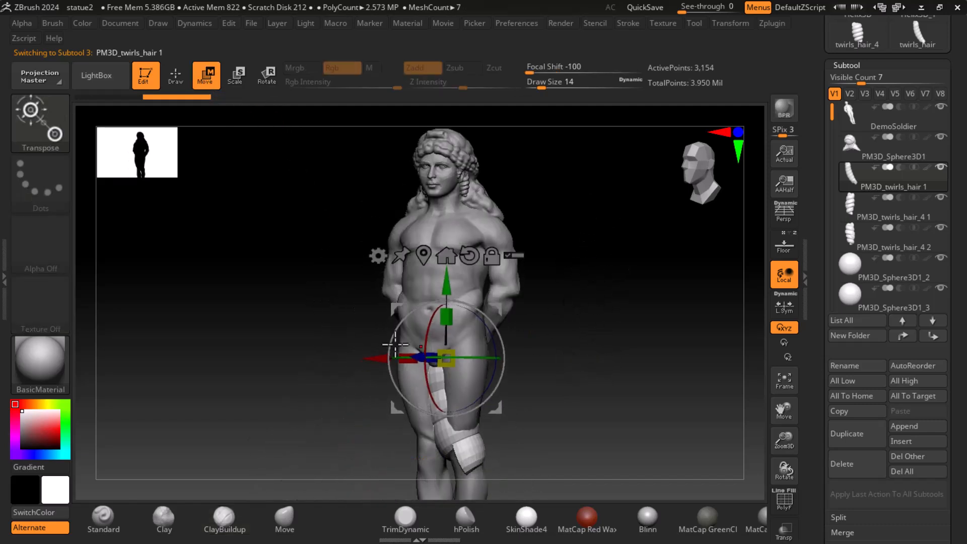
pyautogui.moveTo(377, 357); pyautogui.dragTo(496, 358)
pyautogui.moveTo(650, 347); pyautogui.dragTo(675, 323)
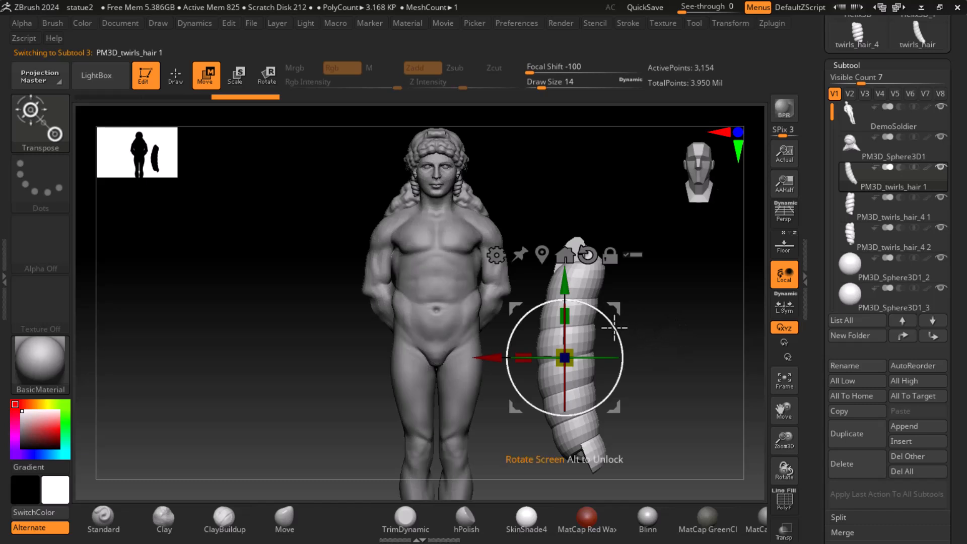
pyautogui.moveTo(571, 288); pyautogui.dragTo(571, 192)
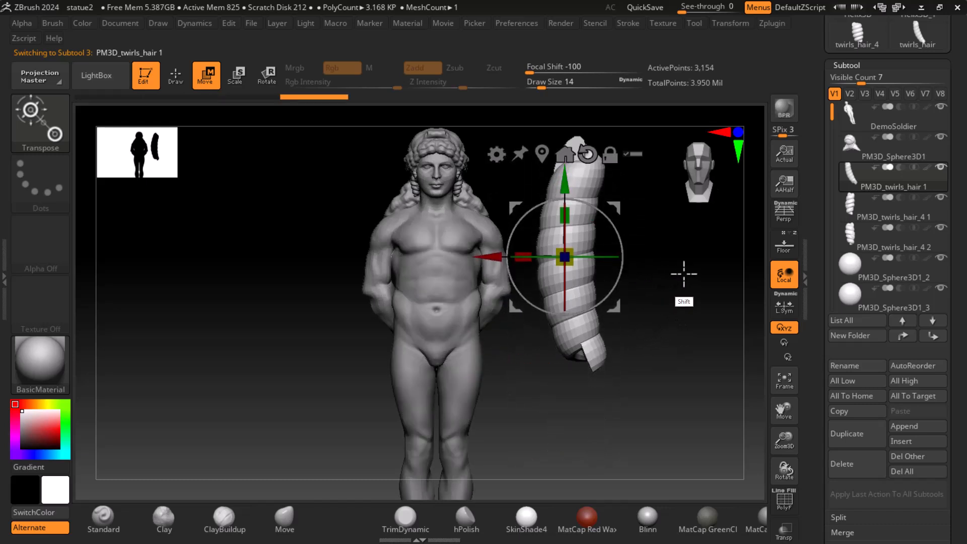
# Step: Rotate the twirls_hair strand in the front view so it slopes diagonally down and away from the shoulder
pyautogui.keyDown('alt'); pyautogui.moveTo(677, 274); pyautogui.dragTo(650, 358); pyautogui.keyUp('alt')
pyautogui.moveTo(587, 308); pyautogui.dragTo(624, 283)
pyautogui.keyDown('alt'); pyautogui.moveTo(671, 322); pyautogui.dragTo(658, 376); pyautogui.keyUp('alt')
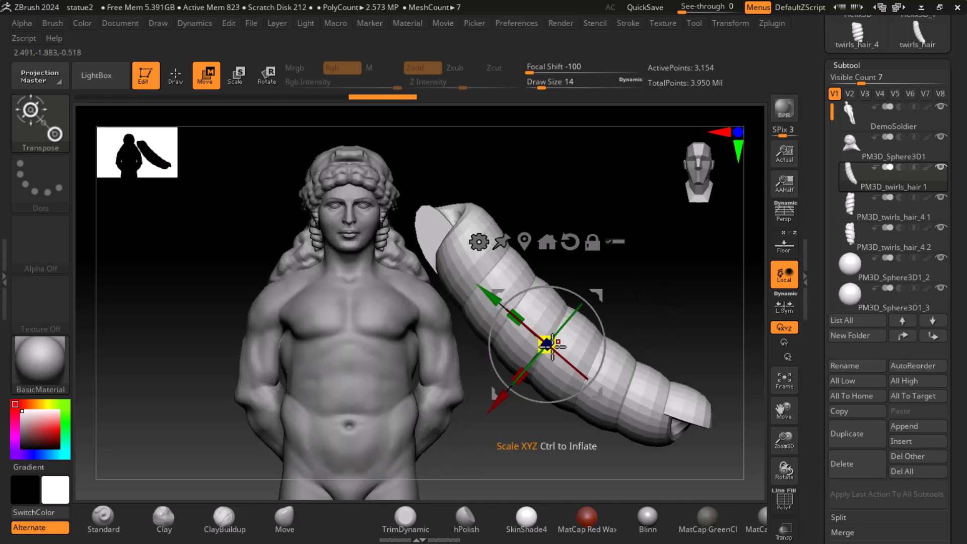
# Step: Scale down the twirls_hair strand, move it up beside the neck above the shoulder, and adjust its depth from the side
pyautogui.moveTo(551, 340); pyautogui.dragTo(526, 386)
pyautogui.keyDown('alt'); pyautogui.moveTo(648, 324); pyautogui.dragTo(620, 428); pyautogui.keyUp('alt')
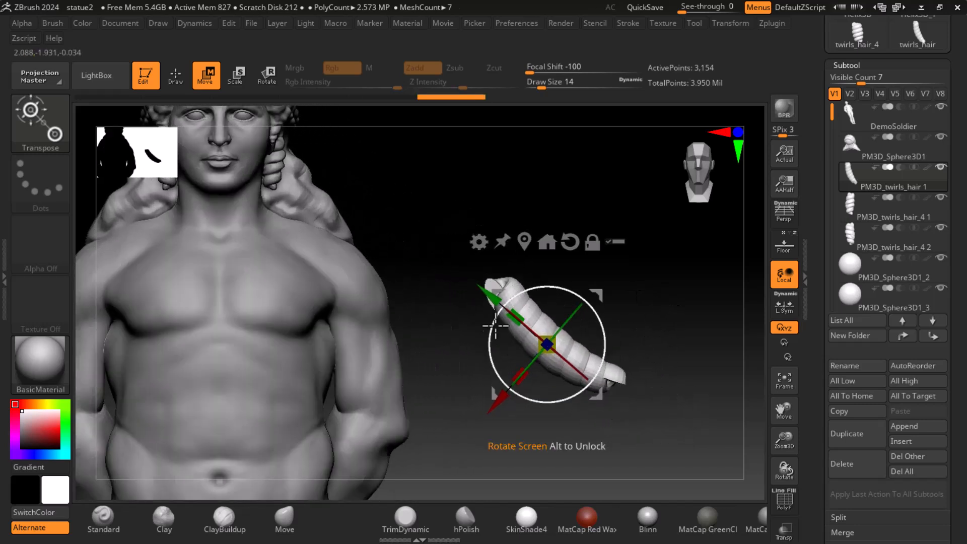
pyautogui.moveTo(497, 299); pyautogui.dragTo(347, 168)
pyautogui.keyDown('shift'); pyautogui.moveTo(604, 281); pyautogui.dragTo(519, 277); pyautogui.keyUp('shift')
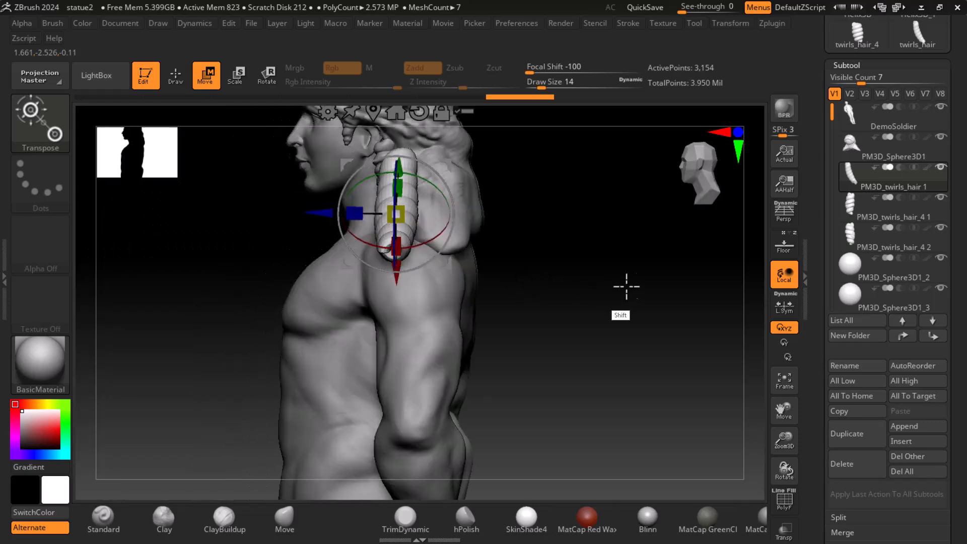
pyautogui.keyDown('alt'); pyautogui.moveTo(611, 301); pyautogui.dragTo(611, 397); pyautogui.keyUp('alt')
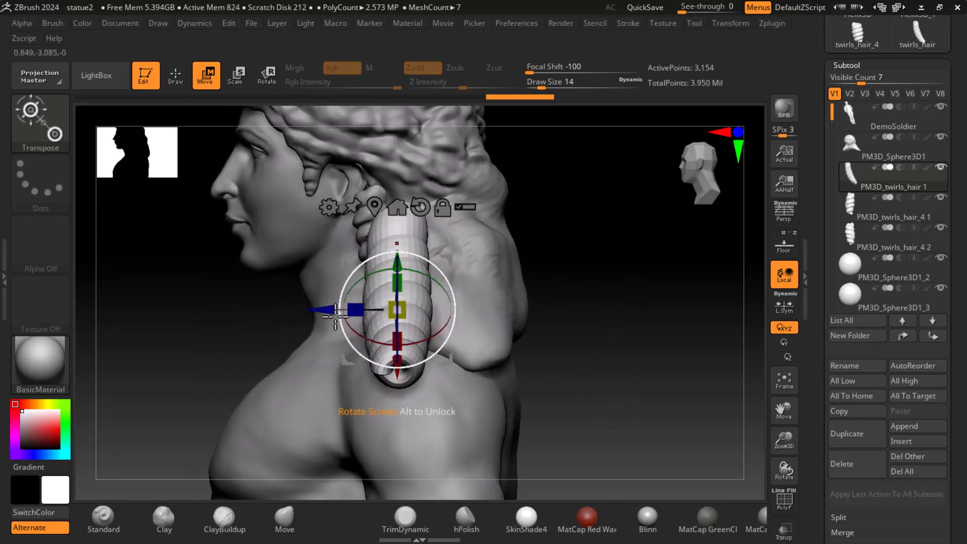
pyautogui.moveTo(315, 303); pyautogui.dragTo(332, 301)
pyautogui.moveTo(599, 302)
pyautogui.mouseDown()
pyautogui.moveTo(652, 324)
pyautogui.moveTo(615, 312)
pyautogui.mouseUp()
# Step: Bring up the PureRef window with the statue photo over the canvas and frame the head and strand for comparison
pyautogui.press('super')
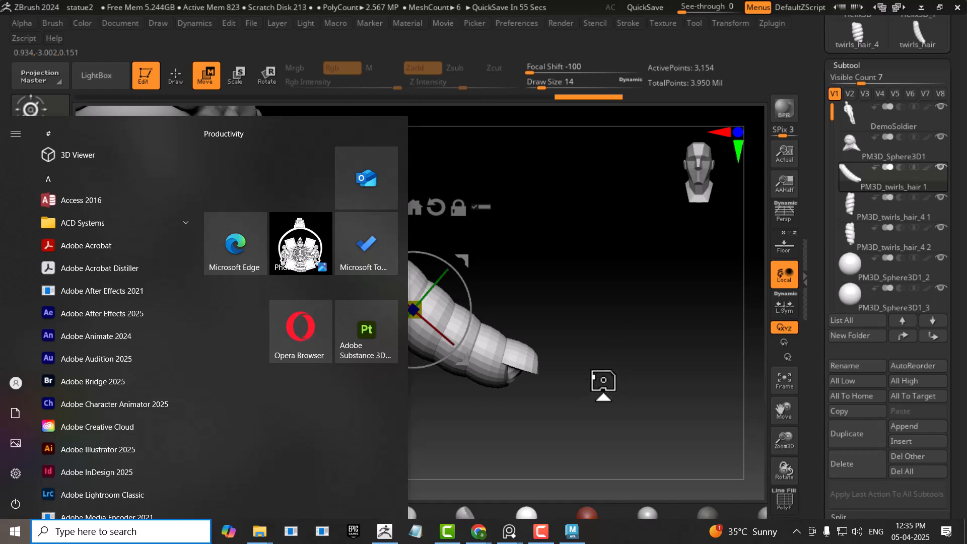
pyautogui.moveTo(510, 531)
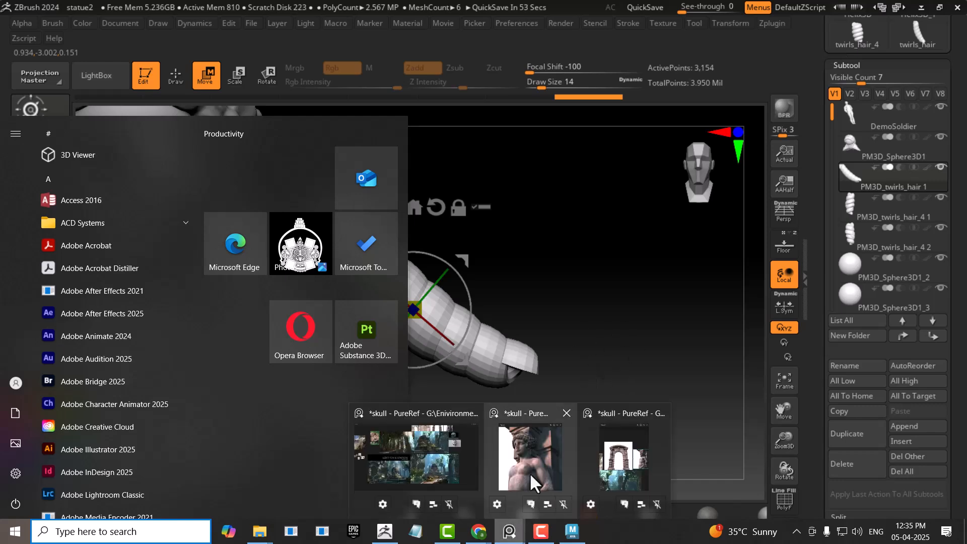
pyautogui.click(533, 468)
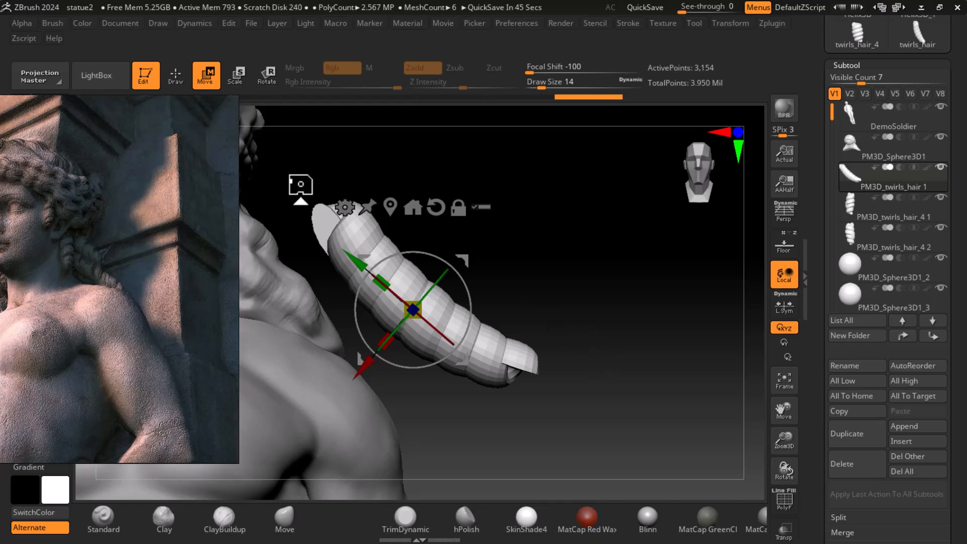
pyautogui.click(175, 75)
pyautogui.moveTo(666, 371); pyautogui.dragTo(594, 251)
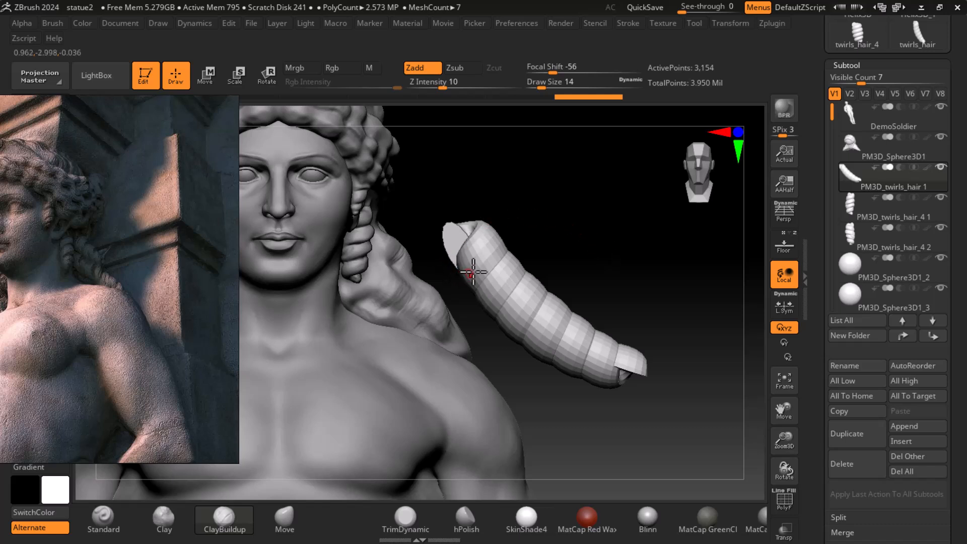
# Step: Move the twirls_hair strand against the hair mass beside the neck and rotate it from the side so it turns backward
pyautogui.click(206, 76)
pyautogui.moveTo(476, 370); pyautogui.dragTo(394, 356)
pyautogui.moveTo(452, 304); pyautogui.dragTo(444, 307)
pyautogui.moveTo(512, 308); pyautogui.dragTo(602, 326)
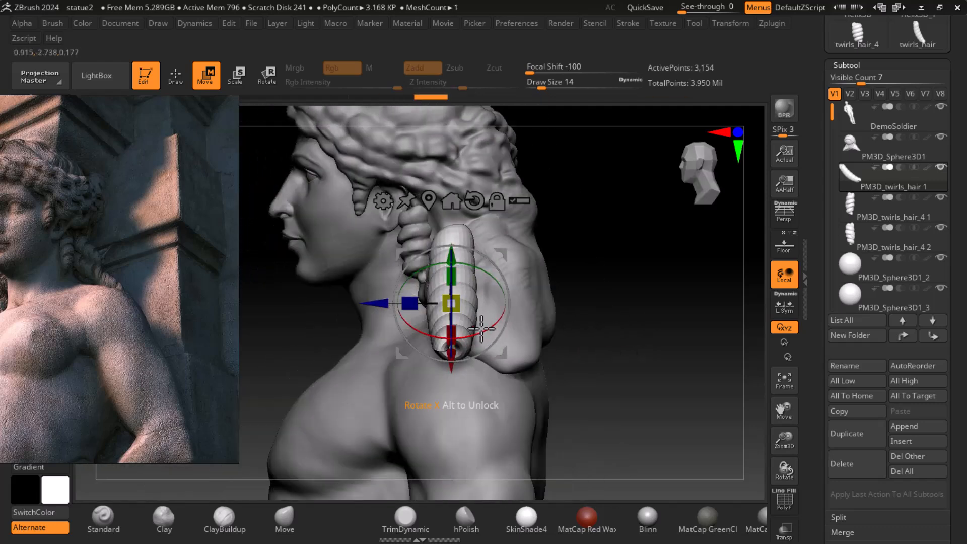
pyautogui.moveTo(481, 329); pyautogui.dragTo(506, 320)
pyautogui.moveTo(637, 316)
pyautogui.mouseDown()
pyautogui.moveTo(663, 322)
pyautogui.moveTo(640, 335)
pyautogui.mouseUp()
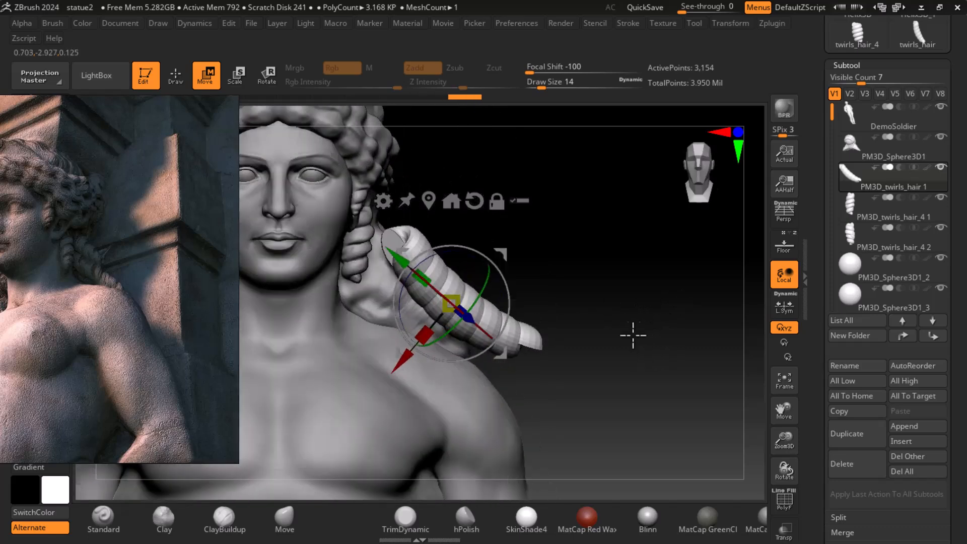
pyautogui.moveTo(402, 360); pyautogui.dragTo(386, 379)
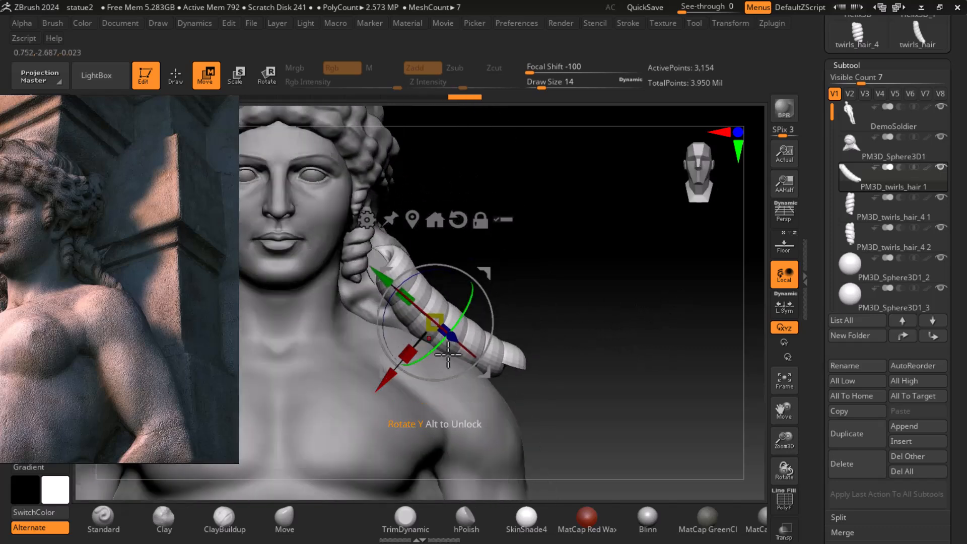
# Step: Slide the twirls_hair strand up behind the ear lock, then adjust its depth and tilt against the neck hair
pyautogui.moveTo(383, 277); pyautogui.dragTo(353, 252)
pyautogui.moveTo(548, 281); pyautogui.dragTo(689, 271)
pyautogui.moveTo(336, 314); pyautogui.dragTo(362, 308)
pyautogui.moveTo(647, 295); pyautogui.dragTo(654, 327)
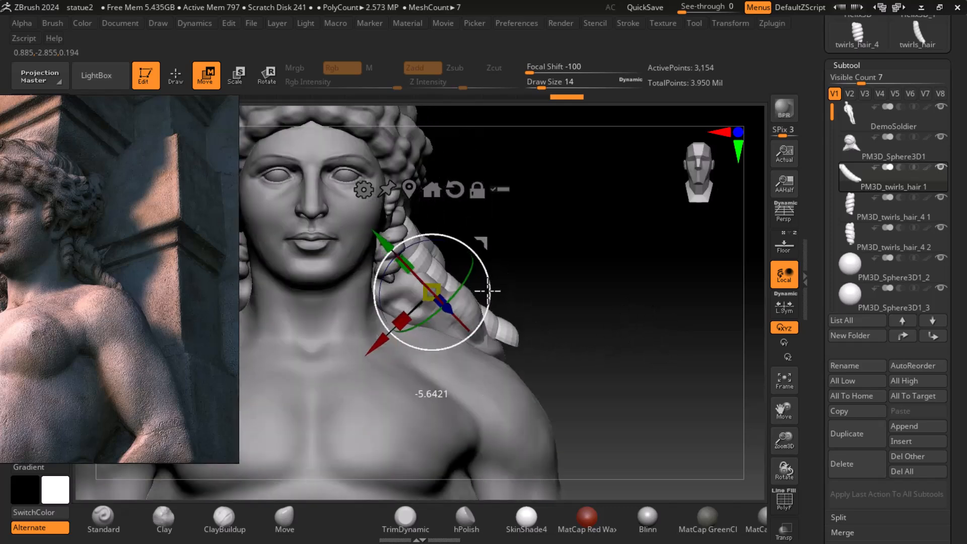
pyautogui.moveTo(376, 345); pyautogui.dragTo(377, 351)
pyautogui.moveTo(609, 339)
pyautogui.mouseDown()
pyautogui.moveTo(634, 334)
pyautogui.moveTo(602, 338)
pyautogui.moveTo(619, 334)
pyautogui.mouseUp()
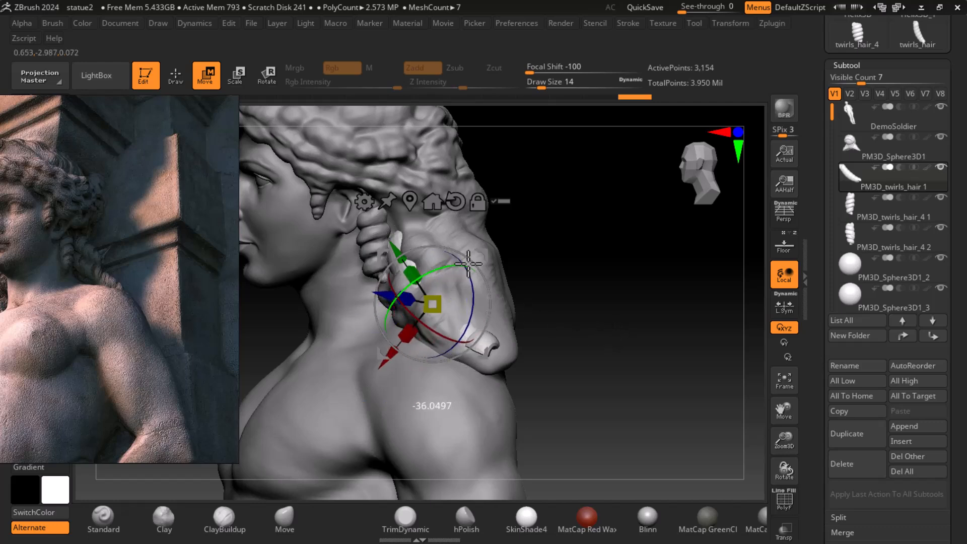
# Step: Rotate the long strand in the side view to follow the hair slope and shift it back behind the ear lock
pyautogui.moveTo(525, 254); pyautogui.dragTo(526, 255)
pyautogui.moveTo(358, 336); pyautogui.dragTo(327, 336)
pyautogui.moveTo(572, 323); pyautogui.dragTo(603, 337)
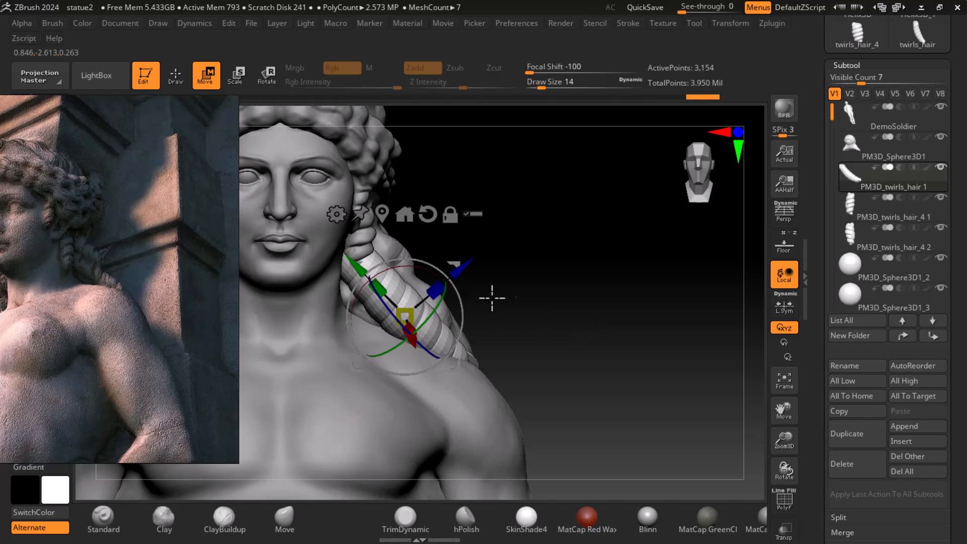
pyautogui.moveTo(619, 301); pyautogui.dragTo(643, 304)
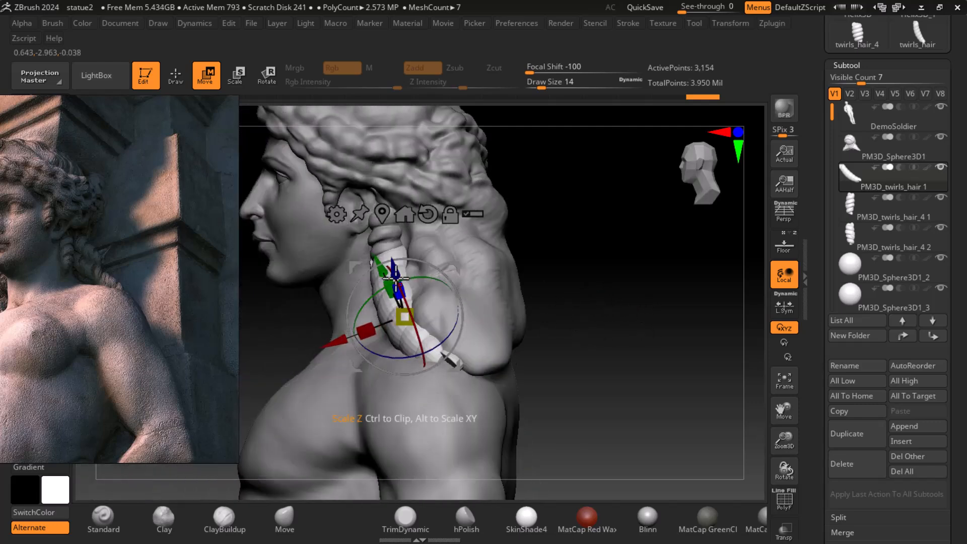
pyautogui.moveTo(401, 263); pyautogui.dragTo(403, 262)
pyautogui.moveTo(337, 336); pyautogui.dragTo(358, 327)
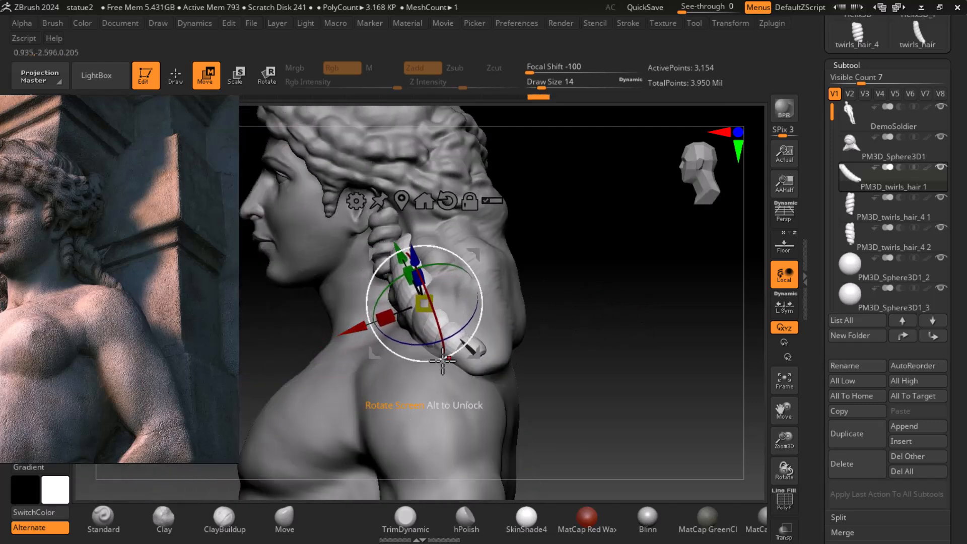
pyautogui.moveTo(415, 345); pyautogui.dragTo(601, 338)
# Step: Select the ClayBuildup brush and nudge the long strand so it sits snugly along the hair mass above the shoulder
pyautogui.click(175, 75)
pyautogui.press('b')
pyautogui.press('c')
pyautogui.press('b')
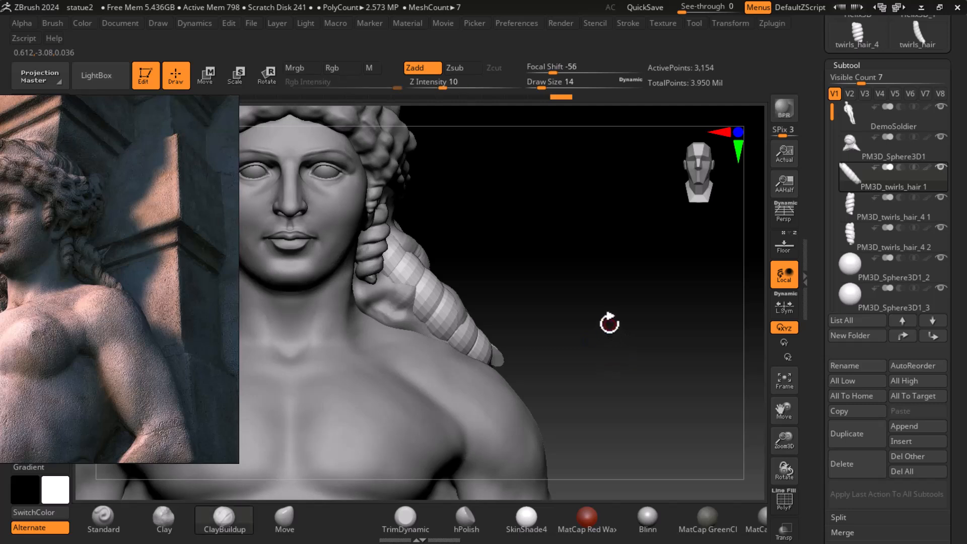
pyautogui.click(207, 81)
pyautogui.moveTo(594, 317)
pyautogui.keyDown('alt'); pyautogui.mouseDown()
pyautogui.moveTo(602, 334)
pyautogui.moveTo(600, 321)
pyautogui.mouseUp(); pyautogui.keyUp('alt')
pyautogui.moveTo(508, 283); pyautogui.dragTo(510, 290)
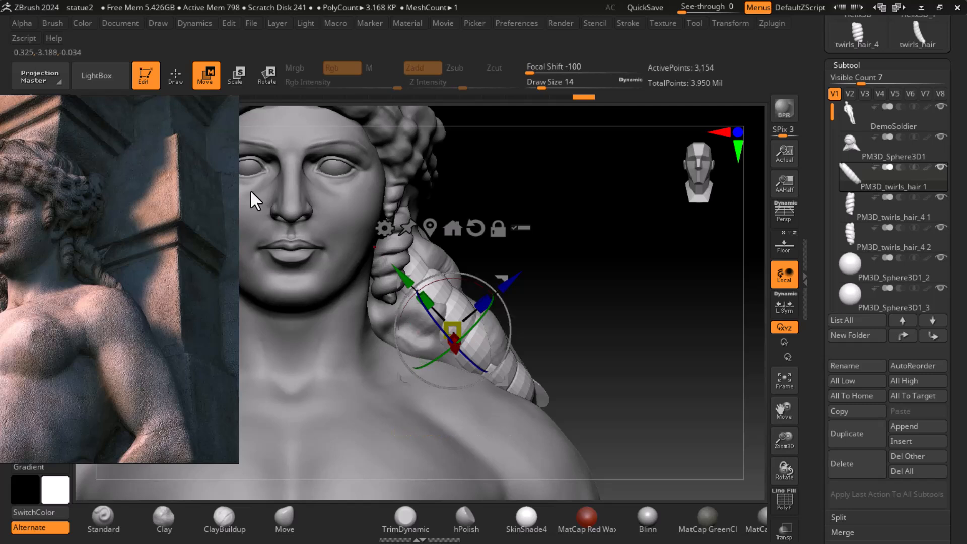
# Step: Select the PM3D_Sphere3D1 subtool and carve back its hair mass around the long strand with ClayBuildup at draw size 38
pyautogui.click(175, 76)
pyautogui.keyDown('alt'); pyautogui.click(410, 319); pyautogui.keyUp('alt')
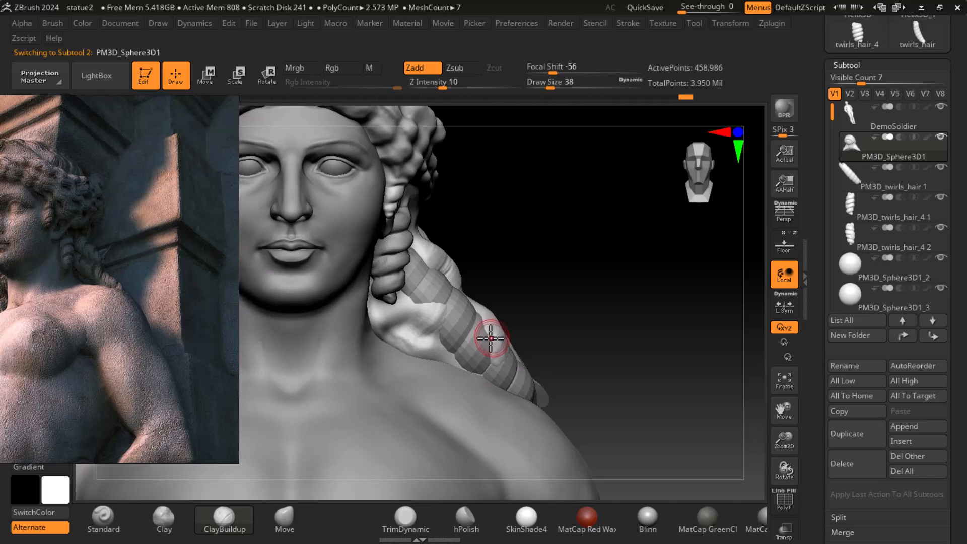
pyautogui.moveTo(429, 306)
pyautogui.keyDown('alt'); pyautogui.mouseDown()
pyautogui.moveTo(431, 316)
pyautogui.moveTo(418, 311)
pyautogui.moveTo(447, 295)
pyautogui.moveTo(420, 302)
pyautogui.moveTo(432, 313)
pyautogui.moveTo(401, 289)
pyautogui.moveTo(446, 347)
pyautogui.moveTo(513, 352)
pyautogui.moveTo(486, 348)
pyautogui.moveTo(440, 303)
pyautogui.moveTo(412, 327)
pyautogui.mouseUp(); pyautogui.keyUp('alt')
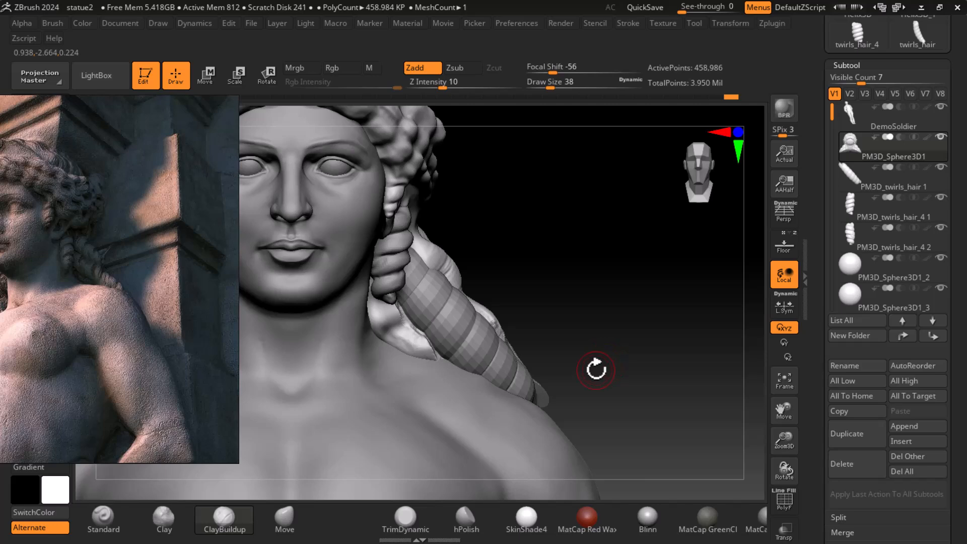
# Step: Duplicate the PM3D_twirls_hair_4 1 lock beside the ear and rotate the copy so it slopes diagonally outward
pyautogui.moveTo(606, 369); pyautogui.dragTo(620, 399)
pyautogui.keyDown('alt'); pyautogui.click(405, 302); pyautogui.keyUp('alt')
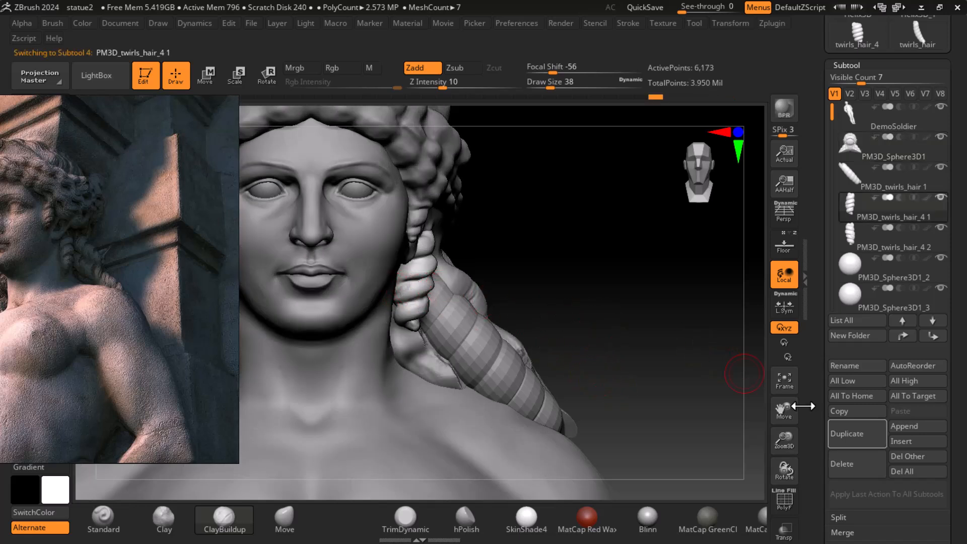
pyautogui.click(852, 433)
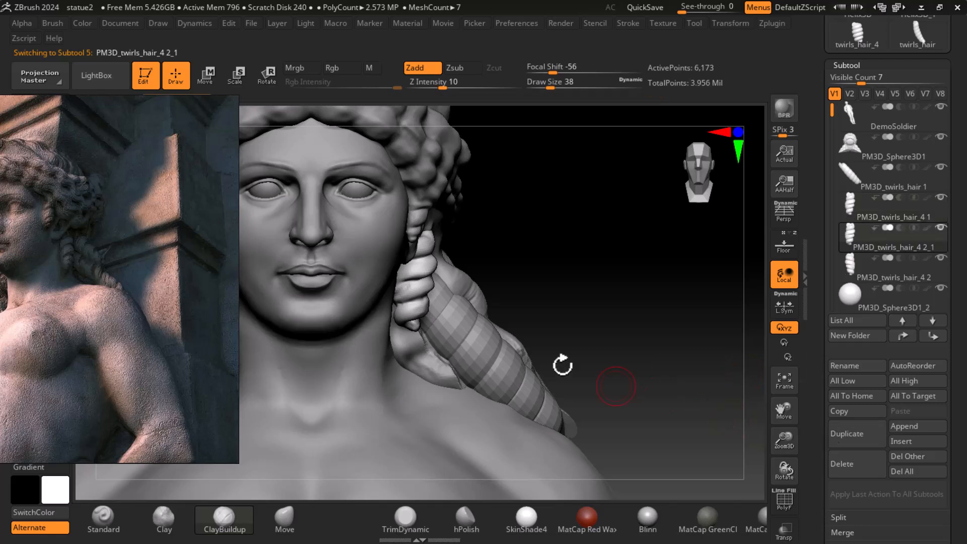
pyautogui.press('w')
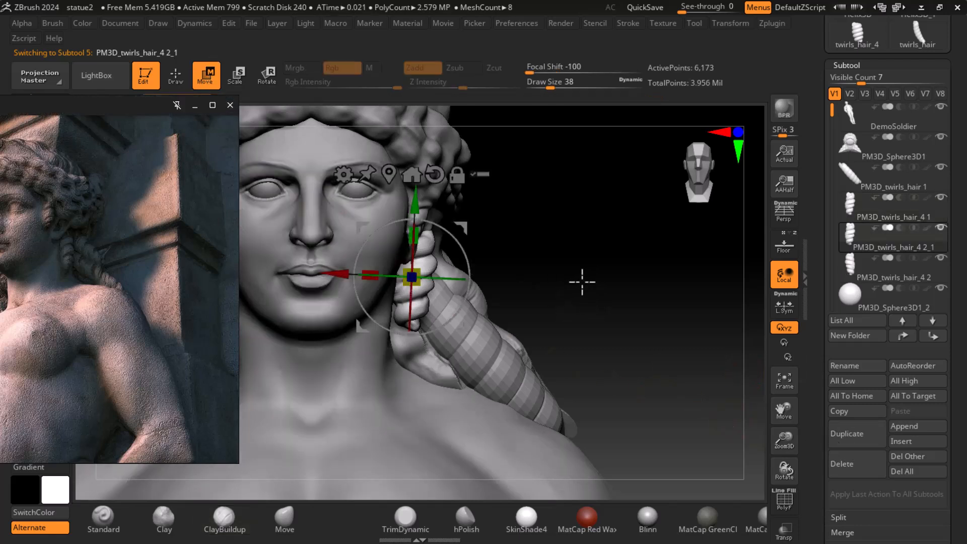
pyautogui.scroll(3, 574, 307)
pyautogui.moveTo(411, 219); pyautogui.dragTo(367, 245)
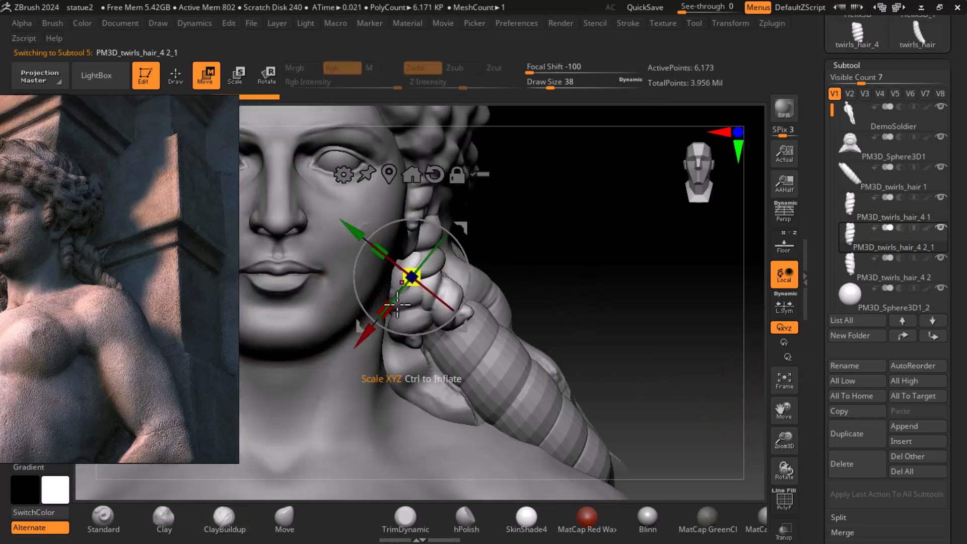
# Step: Move the duplicated lock behind the ear lock onto the long strand's upper end and turn it about its own length
pyautogui.moveTo(609, 265); pyautogui.dragTo(695, 308)
pyautogui.moveTo(442, 346); pyautogui.dragTo(462, 329)
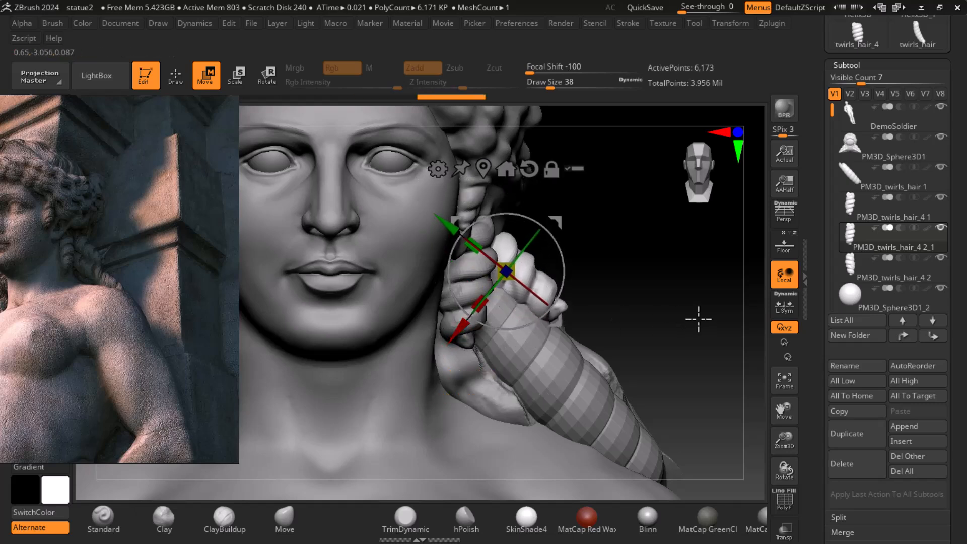
pyautogui.moveTo(666, 318); pyautogui.dragTo(689, 312)
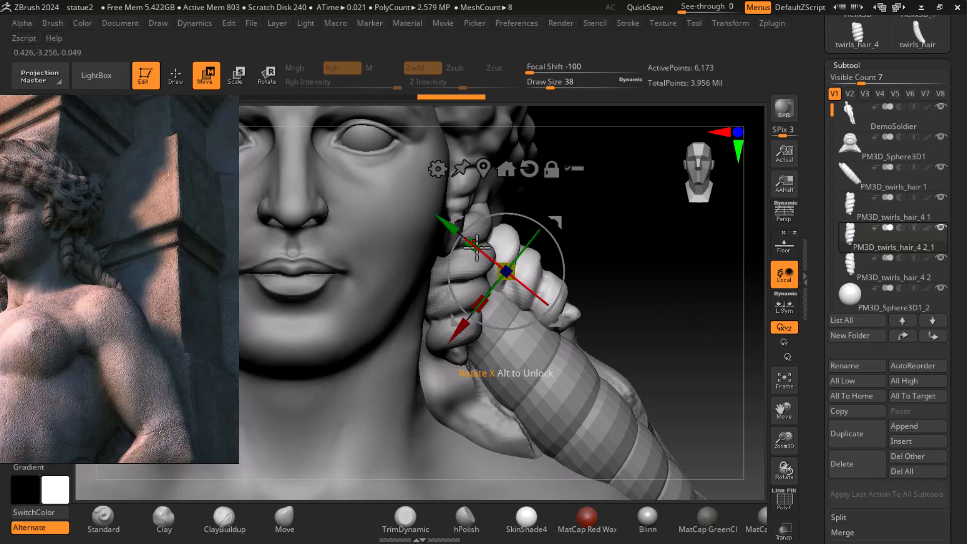
pyautogui.moveTo(476, 245); pyautogui.dragTo(476, 245)
pyautogui.moveTo(668, 307)
pyautogui.mouseDown()
pyautogui.moveTo(642, 312)
pyautogui.moveTo(673, 289)
pyautogui.moveTo(673, 297)
pyautogui.mouseUp()
pyautogui.moveTo(442, 358); pyautogui.dragTo(451, 346)
pyautogui.keyDown('shift'); pyautogui.moveTo(677, 326); pyautogui.dragTo(648, 326); pyautogui.keyUp('shift')
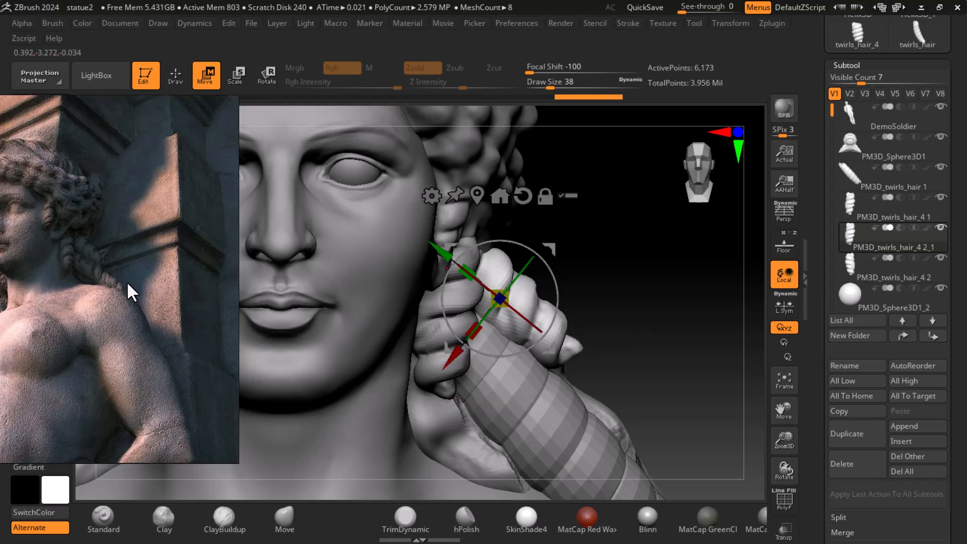
pyautogui.moveTo(517, 276); pyautogui.dragTo(526, 249)
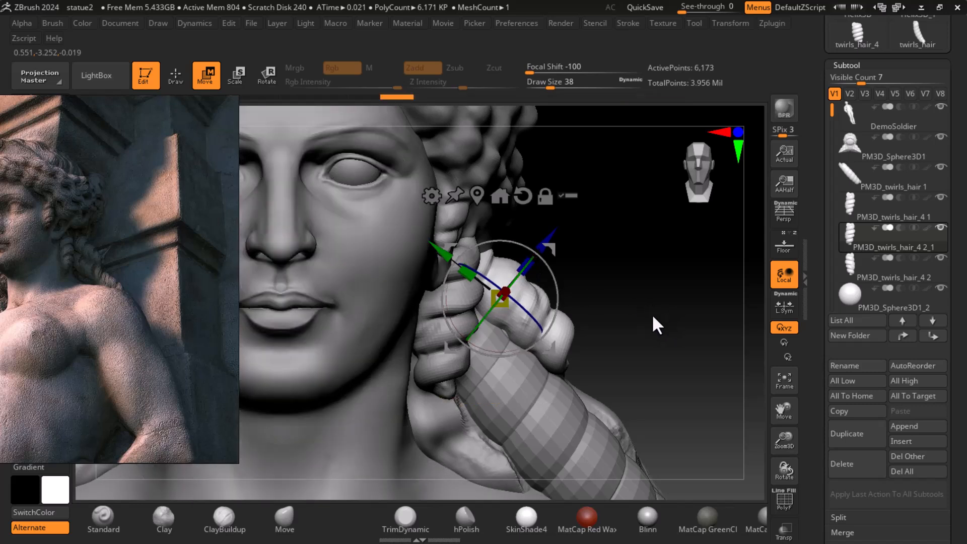
# Step: Select the PM3D_Sphere3D1 subtool and carve the hair behind the ear where it meets the duplicated lock
pyautogui.press('q')
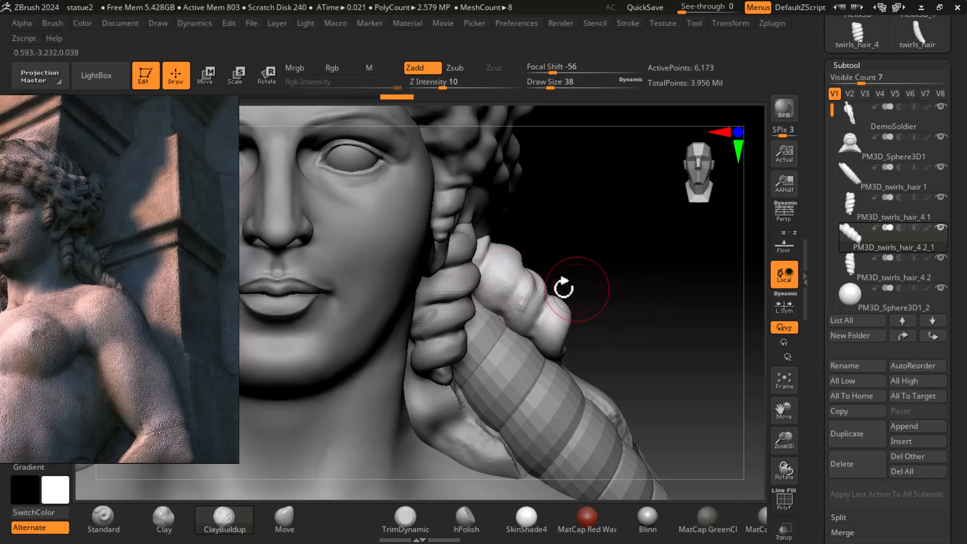
pyautogui.moveTo(643, 270); pyautogui.dragTo(504, 362)
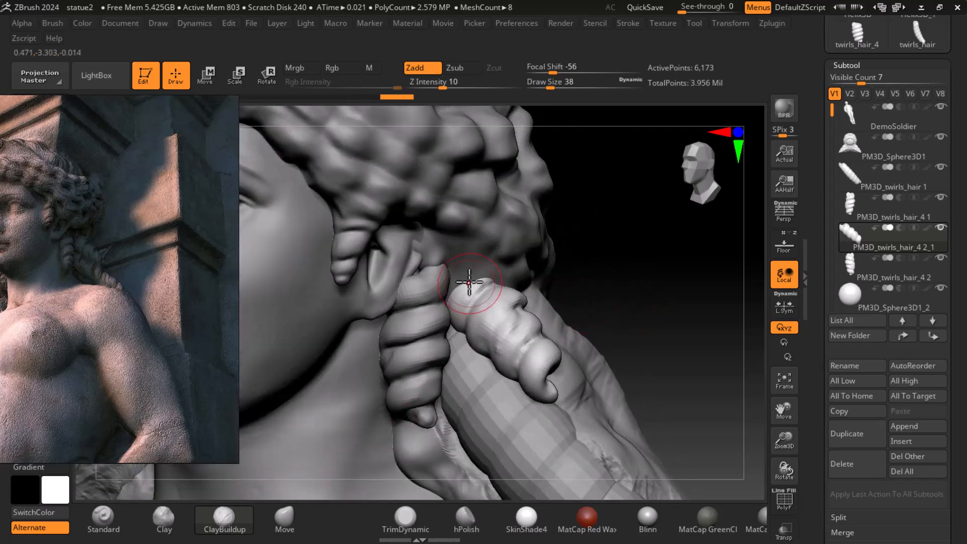
pyautogui.keyDown('alt'); pyautogui.click(483, 260); pyautogui.keyUp('alt')
pyautogui.moveTo(479, 250)
pyautogui.keyDown('alt'); pyautogui.mouseDown()
pyautogui.moveTo(474, 264)
pyautogui.moveTo(457, 272)
pyautogui.moveTo(445, 264)
pyautogui.moveTo(445, 272)
pyautogui.mouseUp(); pyautogui.keyUp('alt')
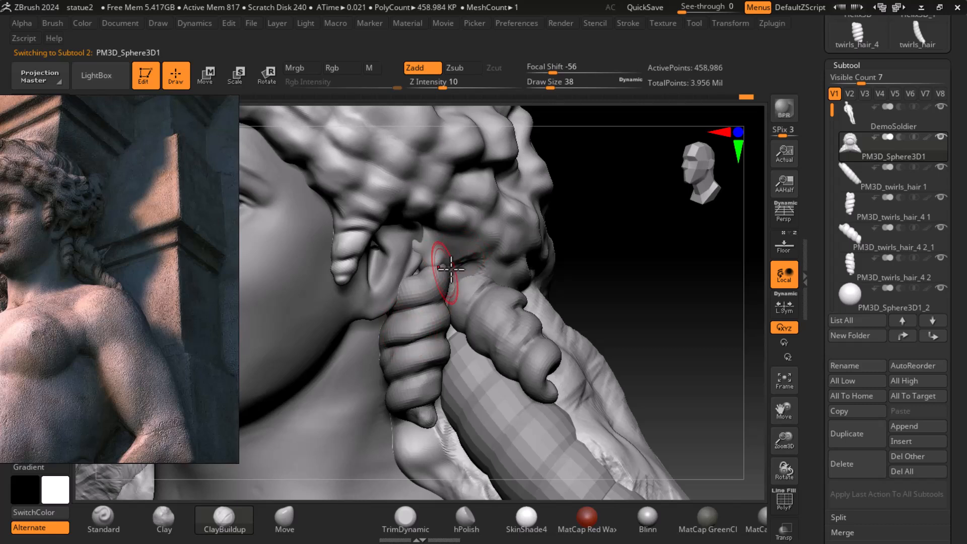
# Step: Lower the PM3D_Sphere3D1 hair by one subdivision level and resculpt the locks above the duplicated twirl at draw size 26
pyautogui.hotkey('shift', 'd')
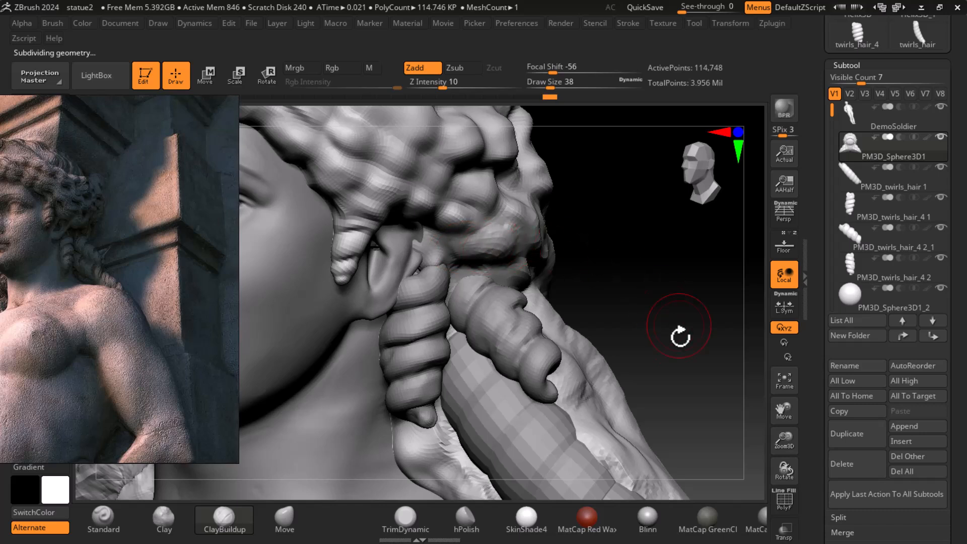
pyautogui.moveTo(659, 287); pyautogui.dragTo(712, 280)
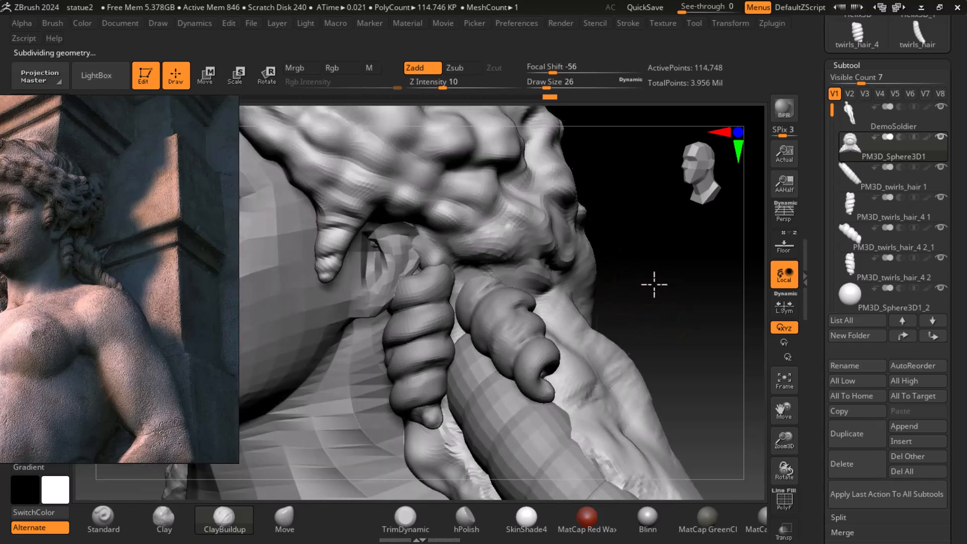
pyautogui.moveTo(524, 234); pyautogui.dragTo(535, 225)
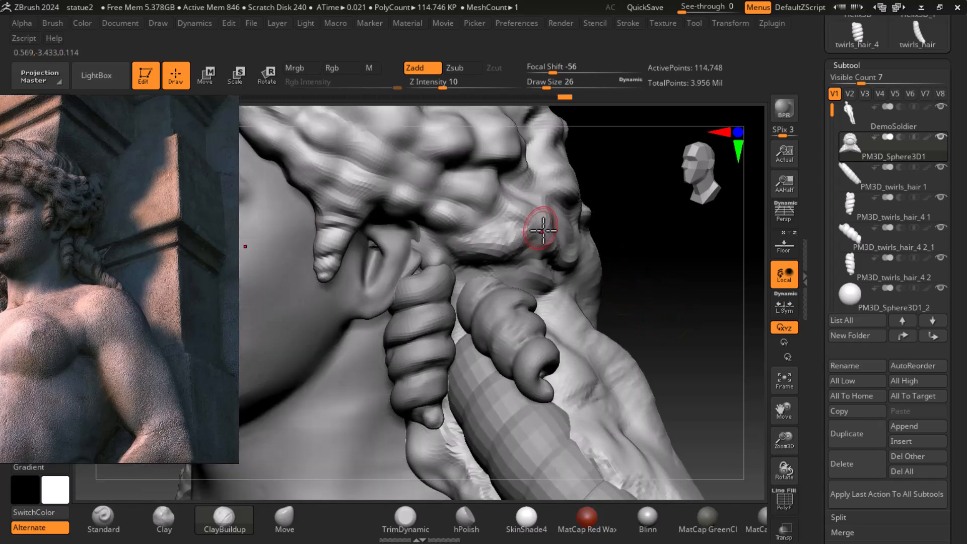
pyautogui.keyDown('alt'); pyautogui.moveTo(617, 250); pyautogui.dragTo(618, 283); pyautogui.keyUp('alt')
pyautogui.moveTo(512, 269); pyautogui.dragTo(519, 270)
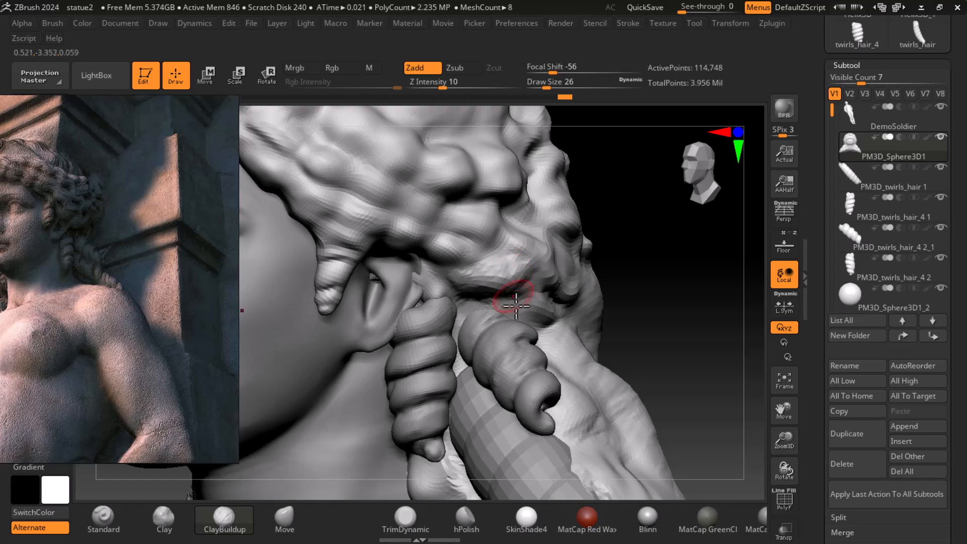
pyautogui.moveTo(651, 298); pyautogui.dragTo(652, 281)
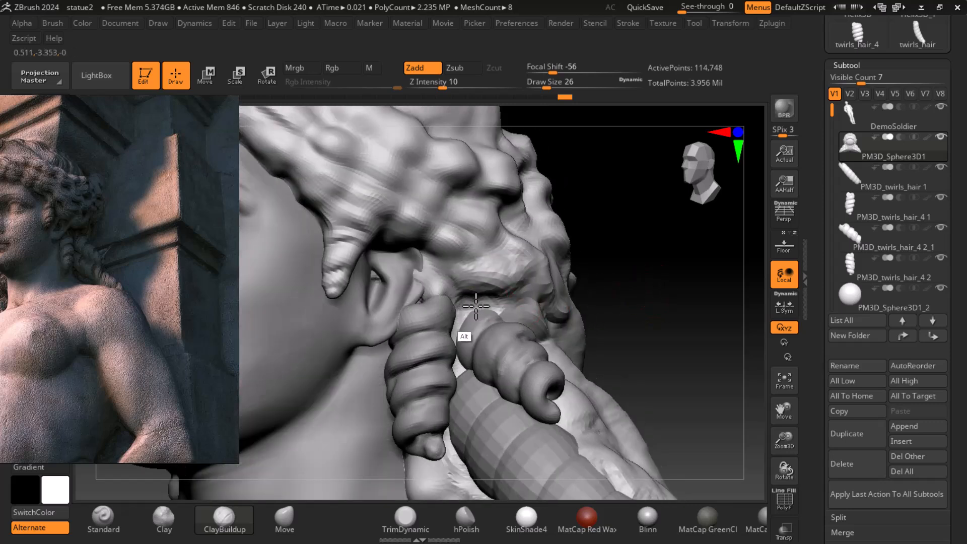
# Step: Select the PM3D_twirls_hair_4 2_1 lock, turn it about its length and move it closer behind the ear lock
pyautogui.moveTo(671, 329); pyautogui.dragTo(685, 350)
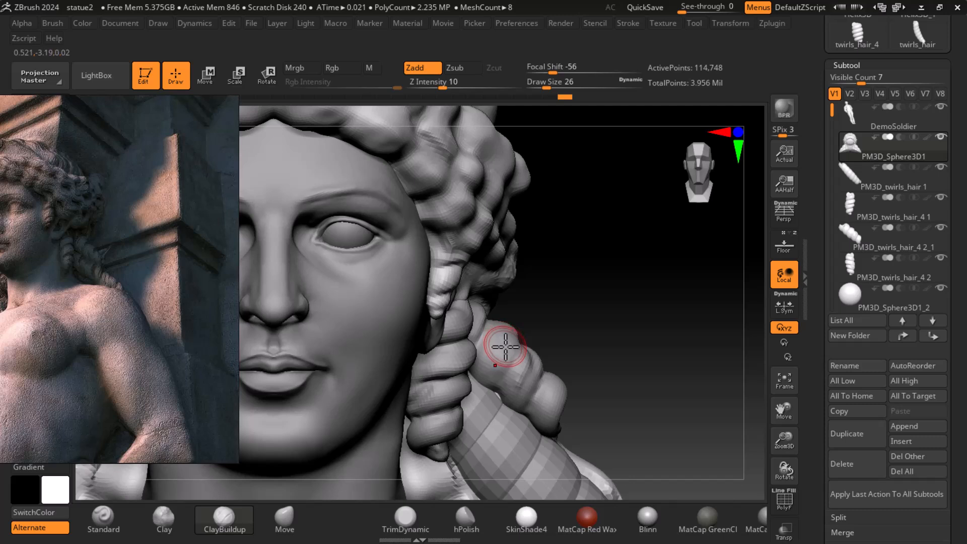
pyautogui.keyDown('alt'); pyautogui.click(521, 345); pyautogui.keyUp('alt')
pyautogui.click(207, 80)
pyautogui.moveTo(449, 321); pyautogui.dragTo(487, 326)
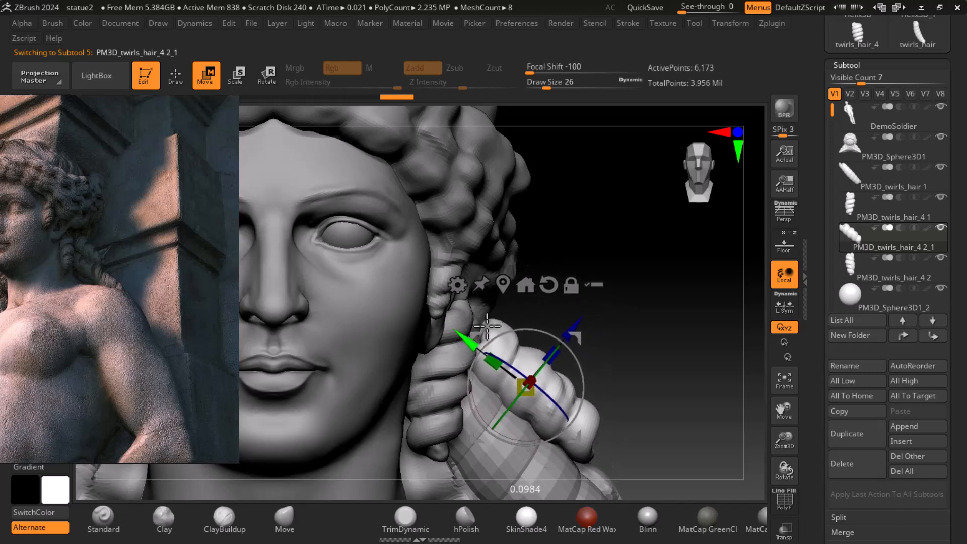
pyautogui.moveTo(543, 365); pyautogui.dragTo(565, 318)
pyautogui.keyDown('alt'); pyautogui.moveTo(646, 353); pyautogui.dragTo(701, 318); pyautogui.keyUp('alt')
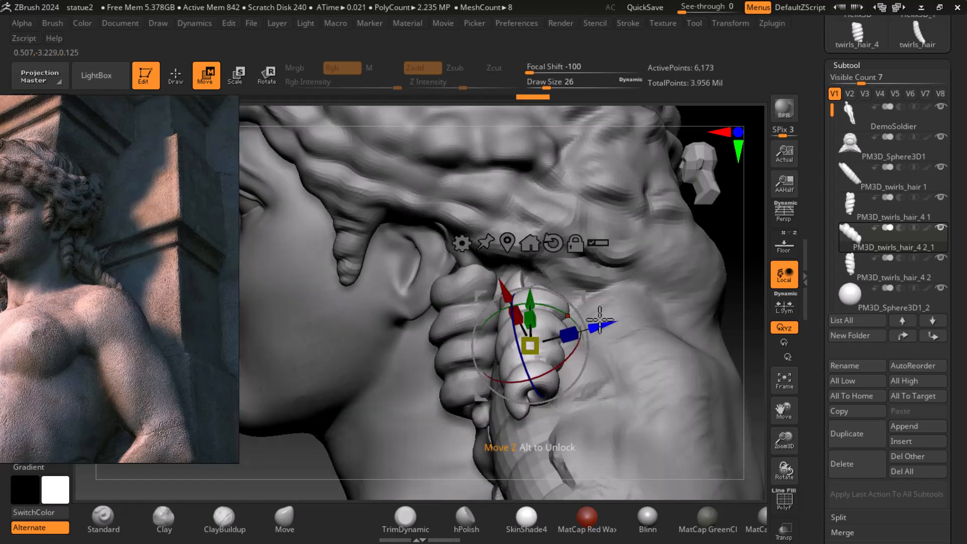
pyautogui.moveTo(601, 324); pyautogui.dragTo(597, 326)
pyautogui.moveTo(496, 283); pyautogui.dragTo(495, 279)
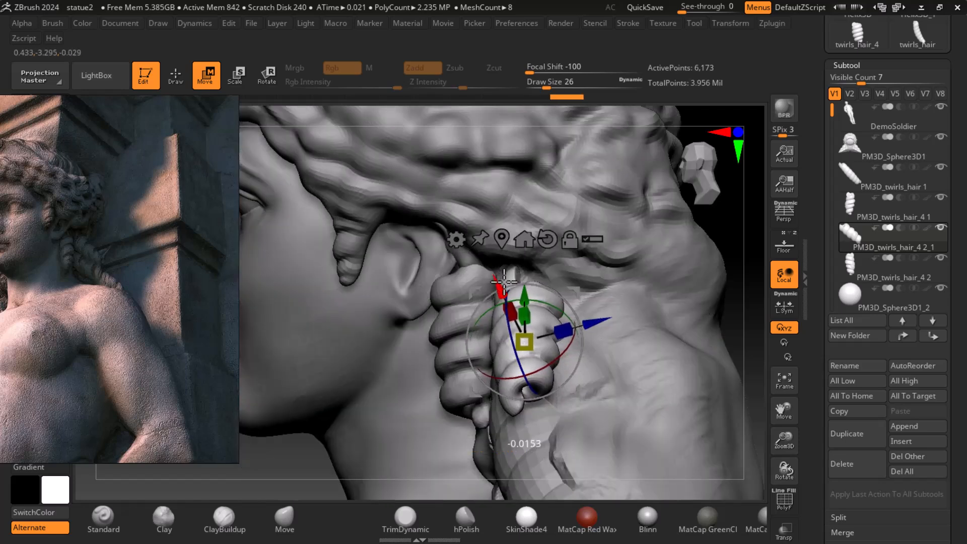
# Step: Fine-tune the duplicated lock's placement from the front so its upper end tucks beneath the hair mass
pyautogui.press('f')
pyautogui.moveTo(624, 363); pyautogui.dragTo(690, 345)
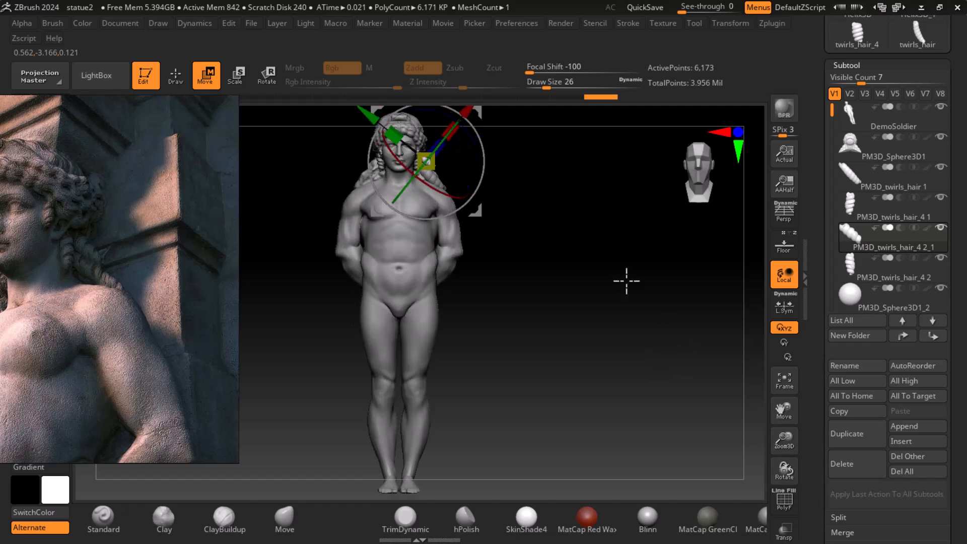
pyautogui.keyDown('alt'); pyautogui.moveTo(628, 289); pyautogui.dragTo(615, 430); pyautogui.keyUp('alt')
pyautogui.moveTo(627, 363); pyautogui.dragTo(652, 391)
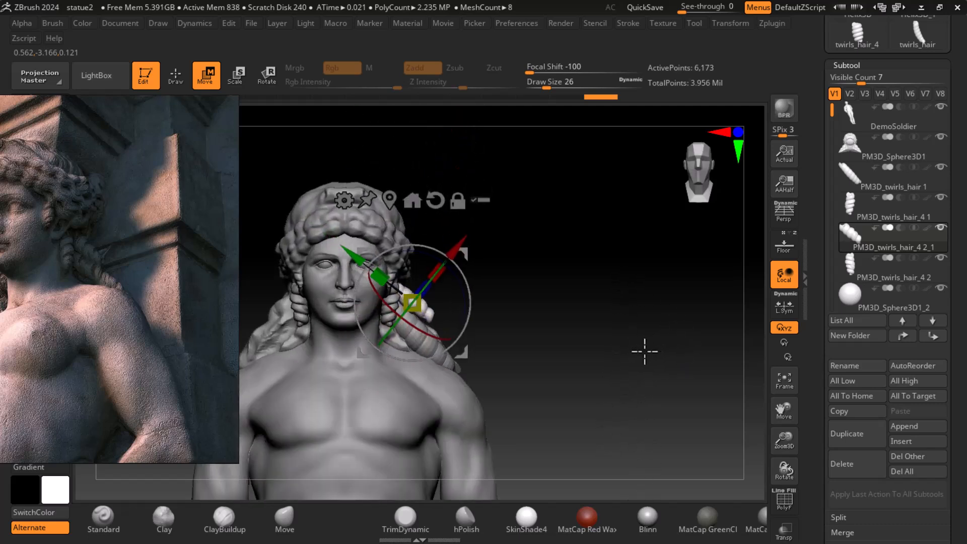
pyautogui.moveTo(556, 345); pyautogui.dragTo(576, 357)
pyautogui.moveTo(492, 329); pyautogui.dragTo(492, 333)
pyautogui.moveTo(492, 299); pyautogui.dragTo(490, 300)
pyautogui.moveTo(385, 300); pyautogui.dragTo(383, 298)
pyautogui.moveTo(582, 349)
pyautogui.mouseDown()
pyautogui.moveTo(612, 371)
pyautogui.moveTo(586, 345)
pyautogui.mouseUp()
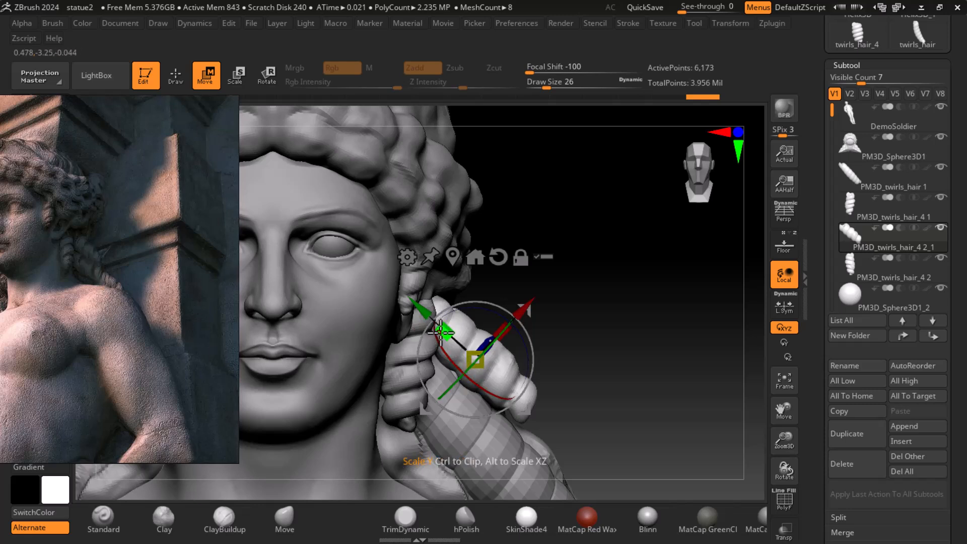
pyautogui.moveTo(423, 315); pyautogui.dragTo(424, 318)
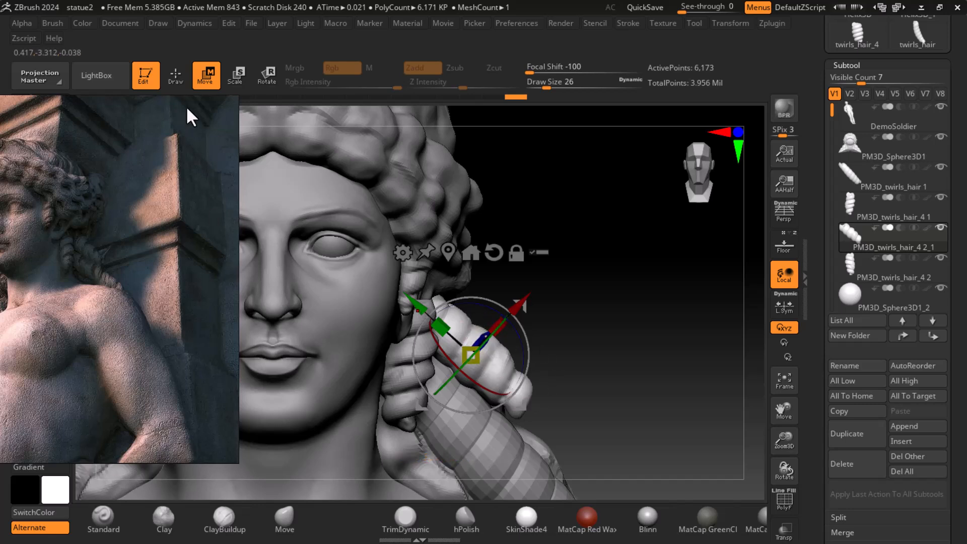
# Step: Reshape the upper coils of the duplicated lock with ClayBuildup at draw size 26
pyautogui.click(178, 85)
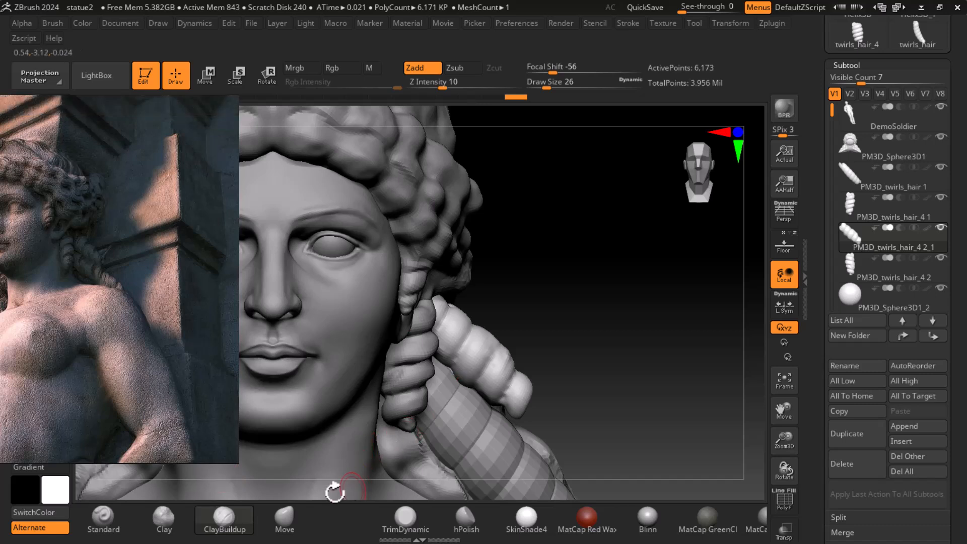
pyautogui.moveTo(553, 359)
pyautogui.mouseDown()
pyautogui.moveTo(597, 335)
pyautogui.moveTo(663, 321)
pyautogui.moveTo(584, 320)
pyautogui.mouseUp()
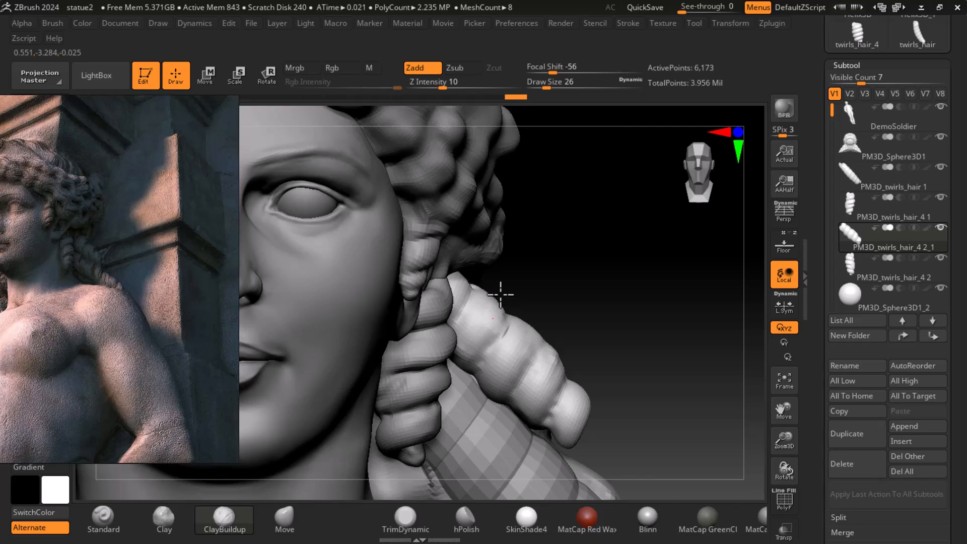
pyautogui.moveTo(529, 294); pyautogui.dragTo(510, 300)
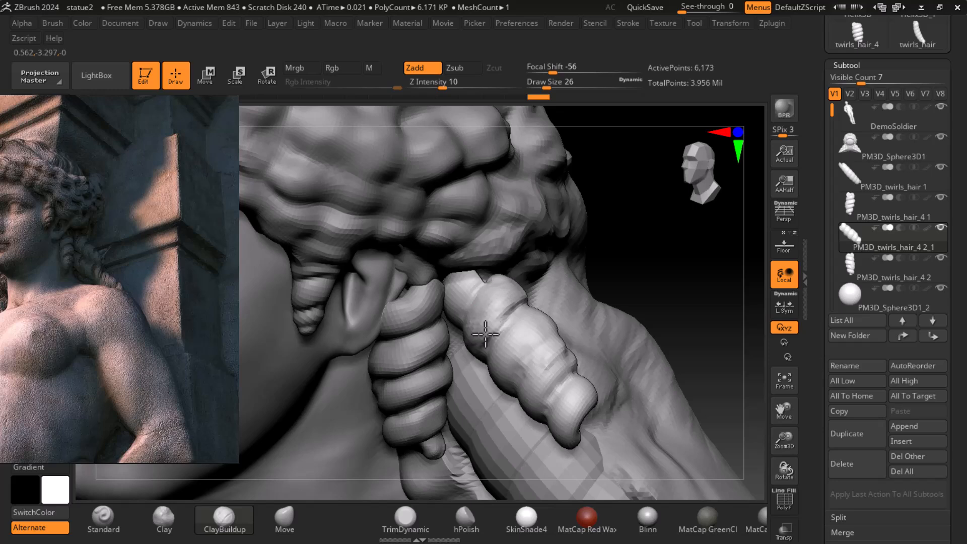
pyautogui.keyDown('shift'); pyautogui.moveTo(661, 262); pyautogui.dragTo(617, 306); pyautogui.keyUp('shift')
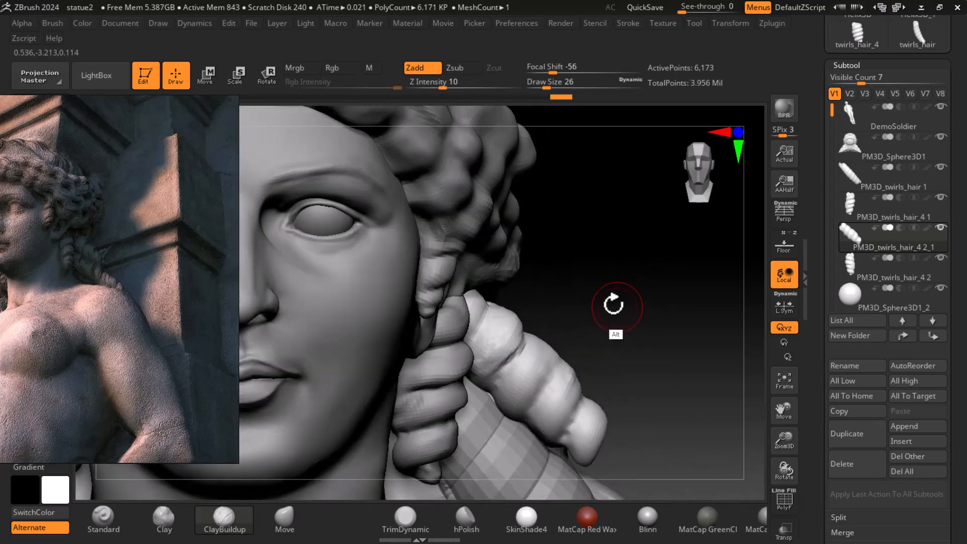
pyautogui.moveTo(475, 297)
pyautogui.mouseDown()
pyautogui.moveTo(491, 324)
pyautogui.moveTo(490, 358)
pyautogui.moveTo(503, 368)
pyautogui.moveTo(512, 350)
pyautogui.mouseUp()
pyautogui.moveTo(579, 316)
pyautogui.keyDown('alt'); pyautogui.mouseDown()
pyautogui.moveTo(589, 319)
pyautogui.moveTo(547, 311)
pyautogui.mouseUp(); pyautogui.keyUp('alt')
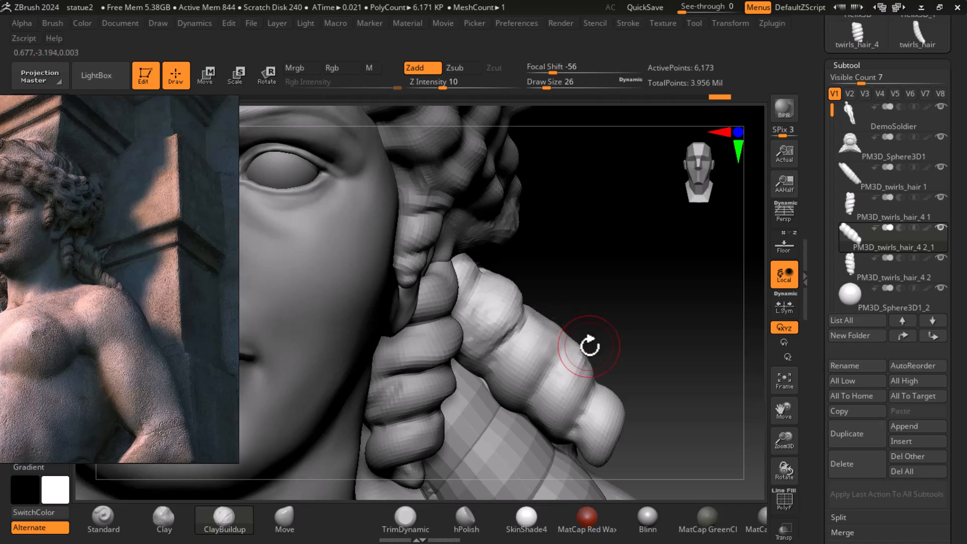
pyautogui.keyDown('alt'); pyautogui.moveTo(592, 344); pyautogui.dragTo(610, 315); pyautogui.keyUp('alt')
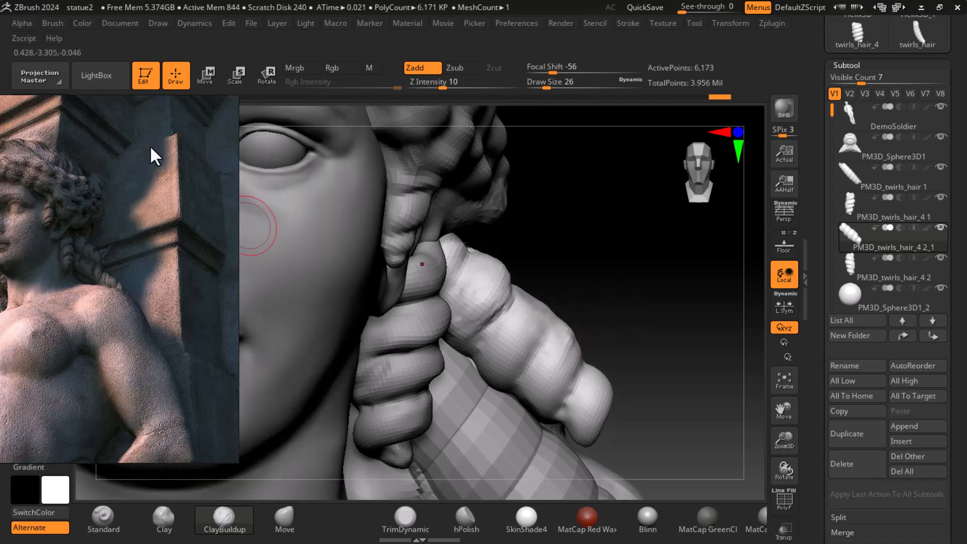
# Step: Cut deeper grooves between the duplicated lock's coils with the DamStandard brush at draw size 10
pyautogui.moveTo(114, 101)
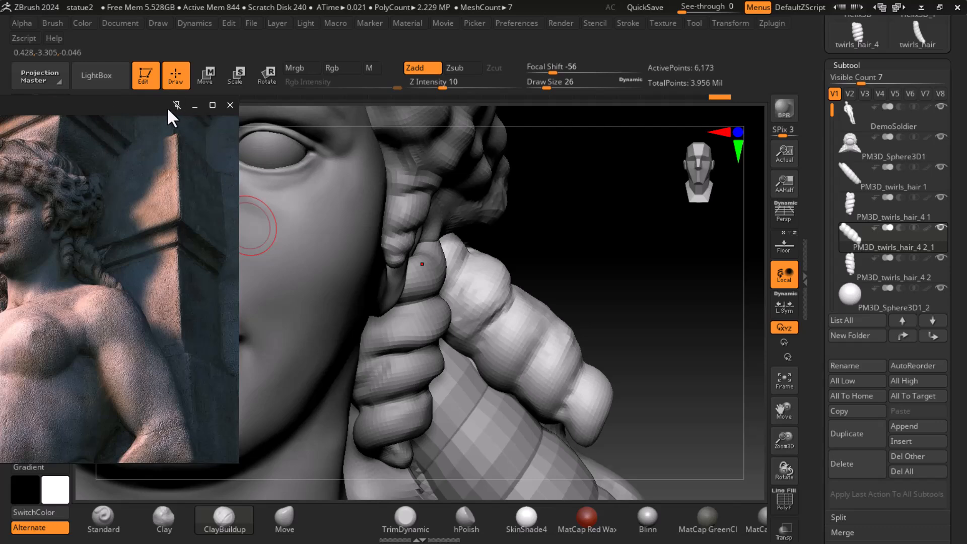
pyautogui.moveTo(126, 98); pyautogui.dragTo(119, 214)
pyautogui.click(44, 124)
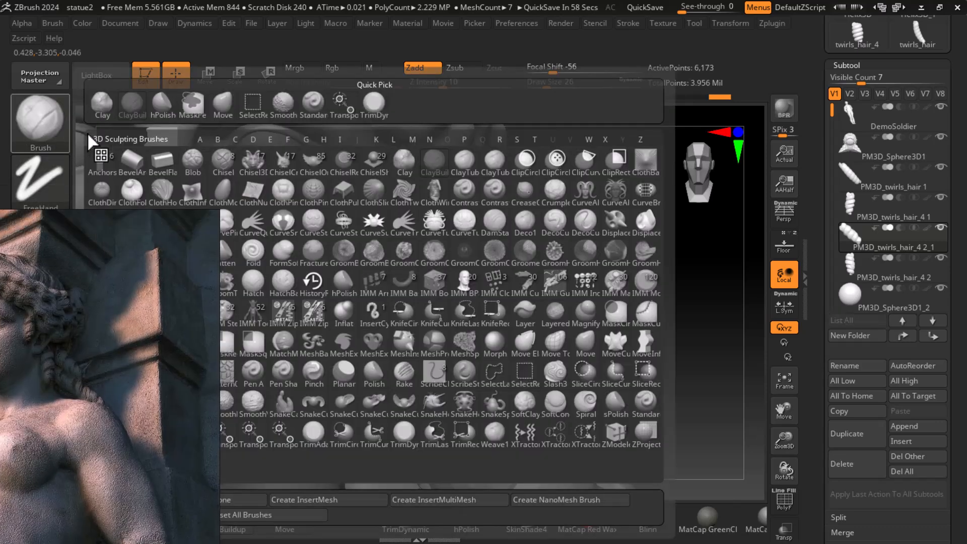
pyautogui.press('d')
pyautogui.click(500, 231)
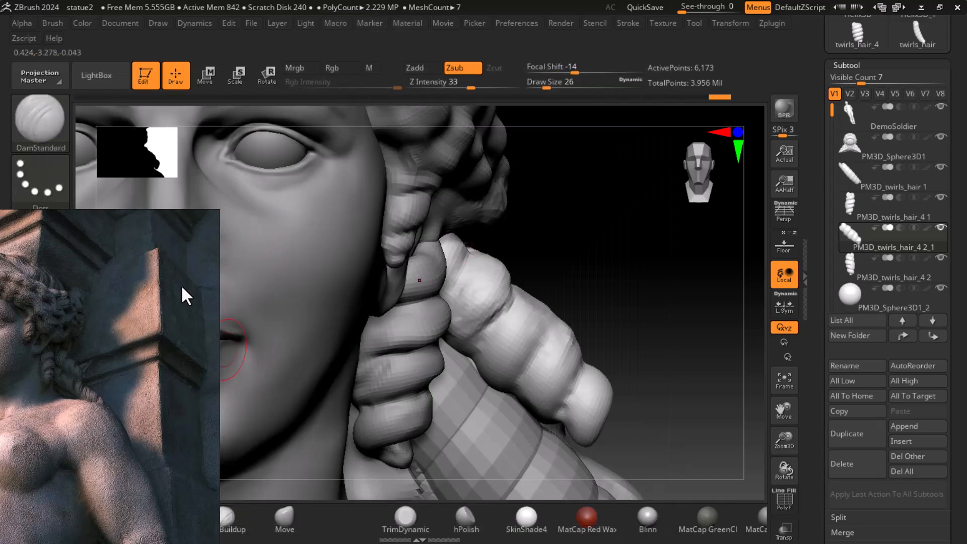
pyautogui.moveTo(545, 278); pyautogui.dragTo(567, 231)
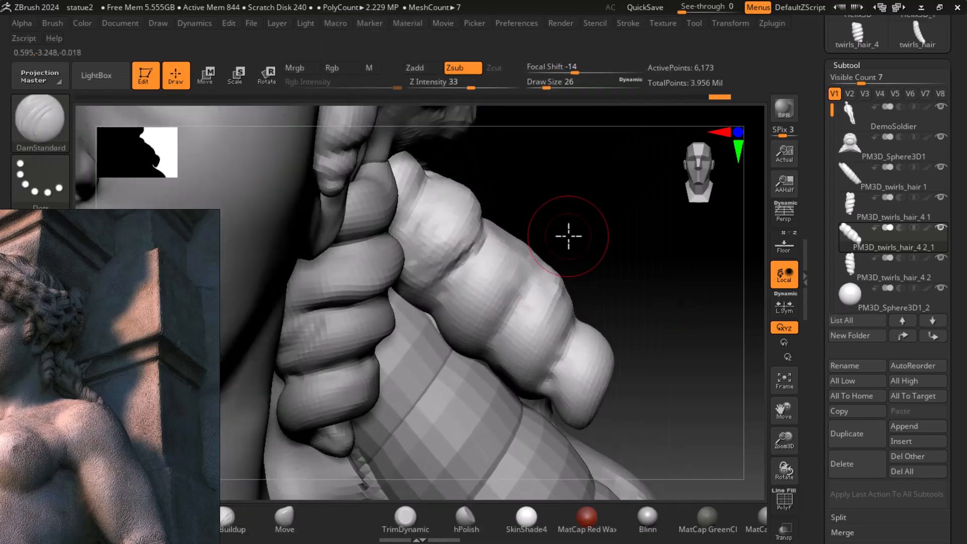
pyautogui.press('[')
pyautogui.press('[')
pyautogui.press('[')
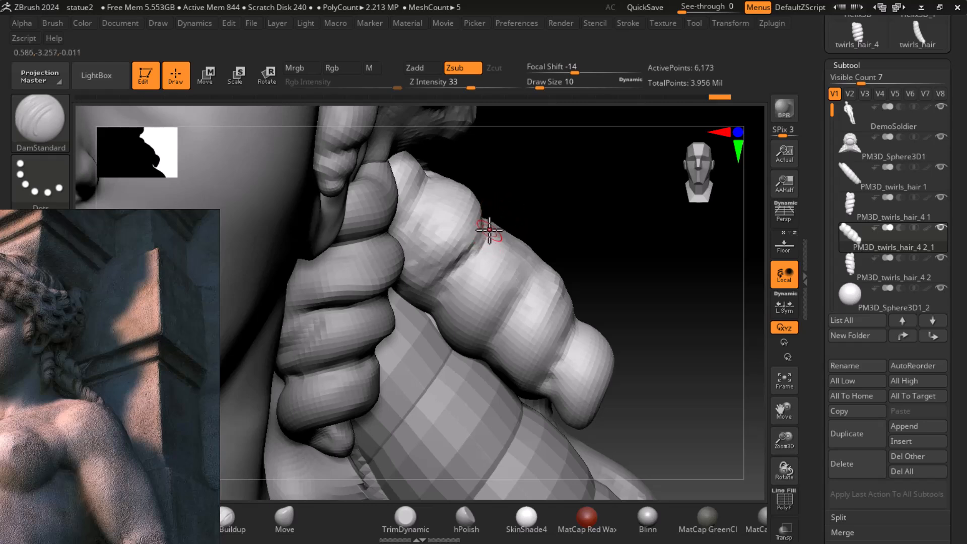
pyautogui.moveTo(511, 222); pyautogui.dragTo(524, 211)
pyautogui.moveTo(470, 244)
pyautogui.mouseDown()
pyautogui.moveTo(490, 222)
pyautogui.moveTo(446, 275)
pyautogui.mouseUp()
pyautogui.moveTo(617, 262); pyautogui.dragTo(623, 257)
pyautogui.moveTo(500, 305)
pyautogui.mouseDown()
pyautogui.moveTo(538, 272)
pyautogui.moveTo(503, 307)
pyautogui.moveTo(556, 285)
pyautogui.moveTo(536, 270)
pyautogui.moveTo(536, 291)
pyautogui.moveTo(495, 325)
pyautogui.mouseUp()
# Step: Flatten the coil surfaces beside the new grooves with the hPolish brush at draw size 10
pyautogui.click(466, 519)
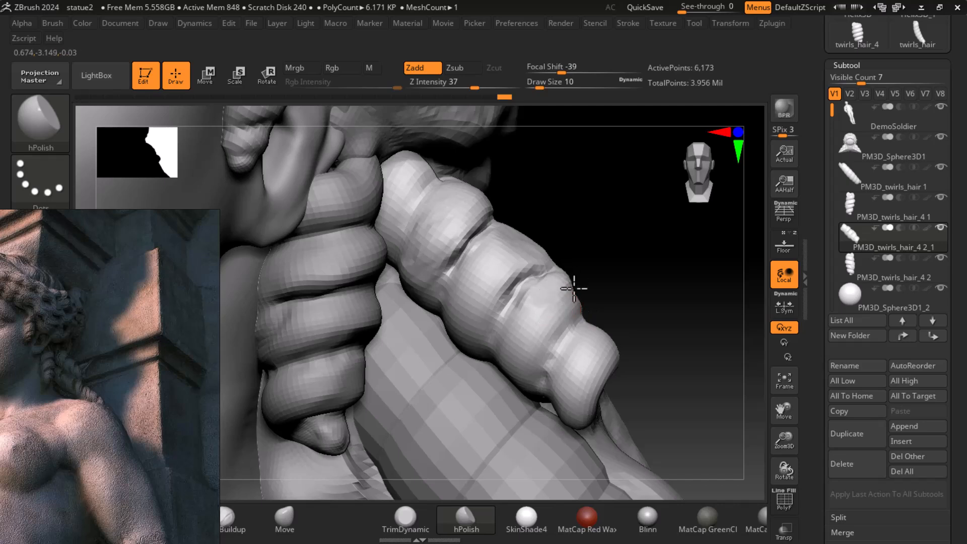
pyautogui.moveTo(623, 260); pyautogui.dragTo(640, 318)
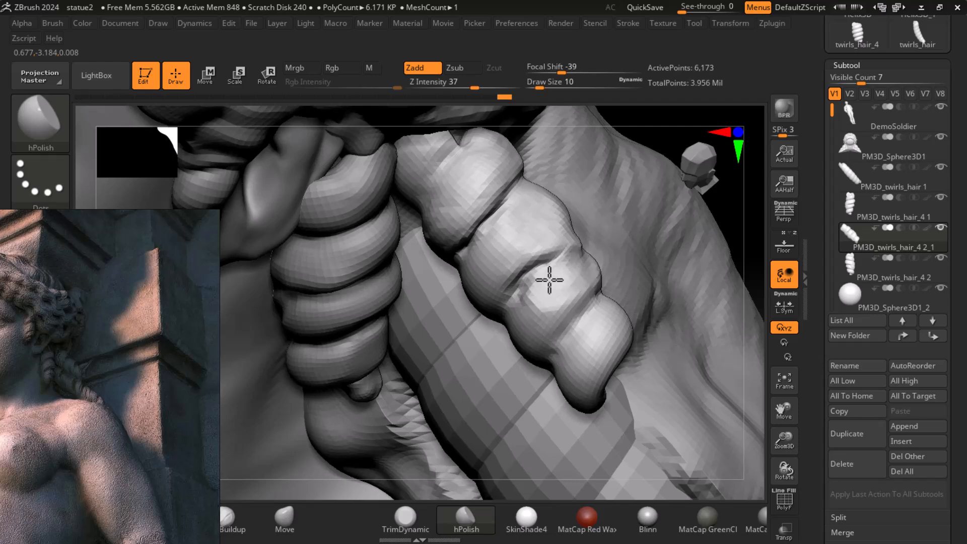
pyautogui.moveTo(751, 267)
pyautogui.mouseDown()
pyautogui.moveTo(753, 218)
pyautogui.moveTo(765, 287)
pyautogui.mouseUp()
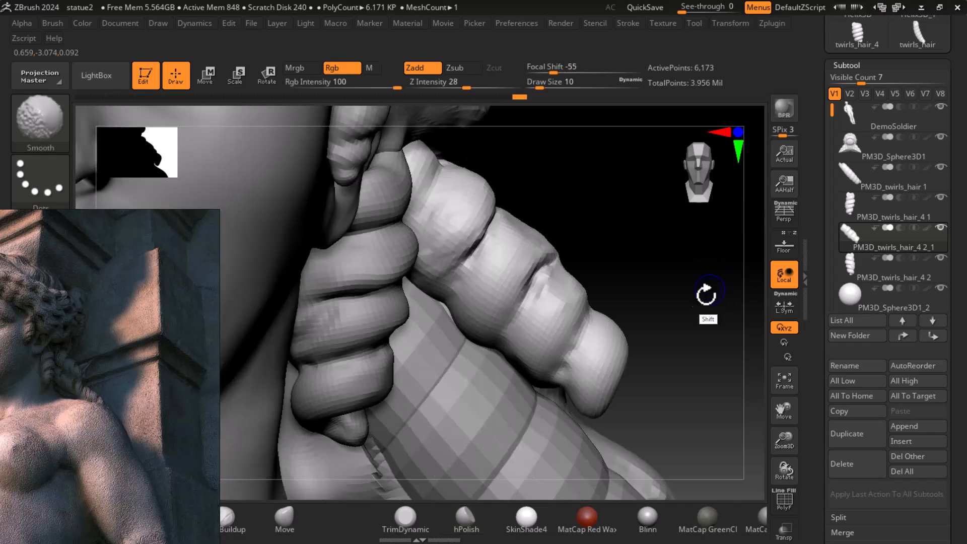
pyautogui.moveTo(684, 301)
pyautogui.keyDown('alt'); pyautogui.mouseDown()
pyautogui.moveTo(705, 302)
pyautogui.moveTo(709, 291)
pyautogui.mouseUp(); pyautogui.keyUp('alt')
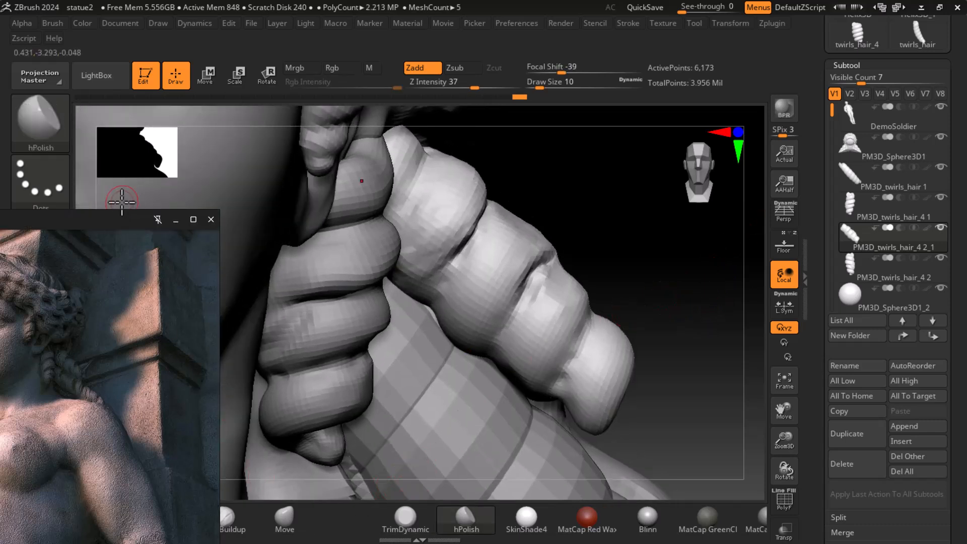
# Step: Reposition and resize the reference photo window so the statue's whole head and side locks are in view
pyautogui.moveTo(89, 209); pyautogui.dragTo(89, 256)
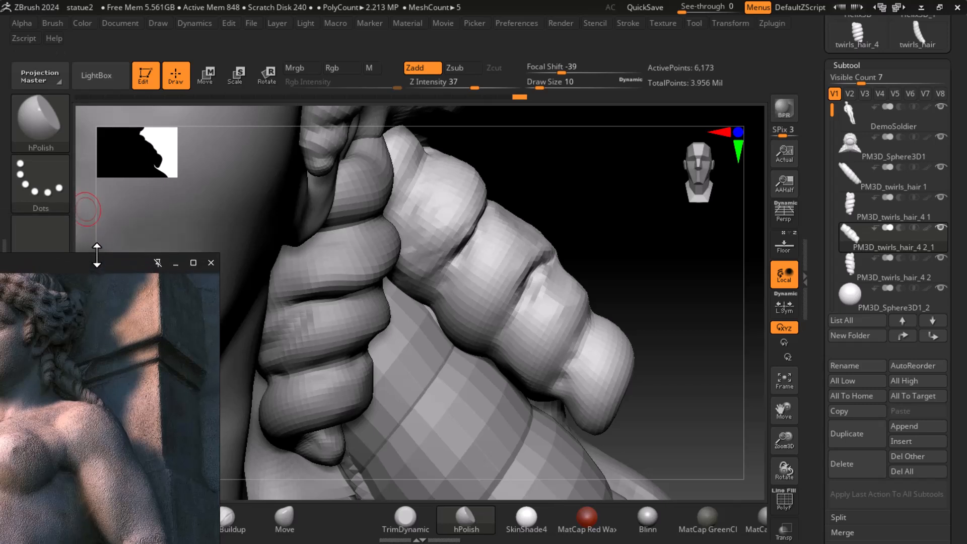
pyautogui.moveTo(125, 409); pyautogui.dragTo(134, 434)
pyautogui.moveTo(79, 266); pyautogui.dragTo(88, 168)
pyautogui.moveTo(228, 478); pyautogui.dragTo(159, 437)
pyautogui.moveTo(74, 184); pyautogui.dragTo(118, 179)
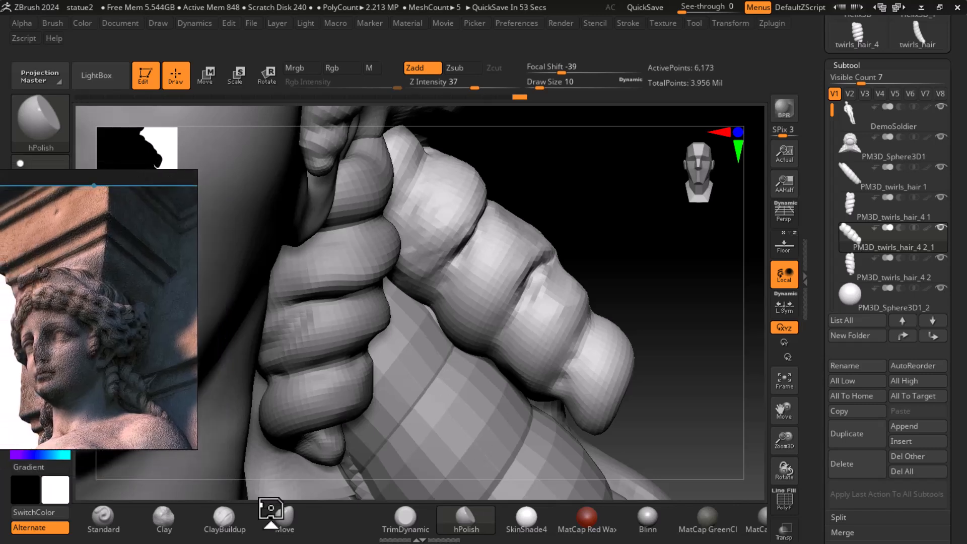
# Step: Refine the duplicated lock's upper coils and grooves with ClayBuildup at Z Intensity 3 and draw size 10
pyautogui.click(227, 519)
pyautogui.moveTo(634, 287)
pyautogui.mouseDown()
pyautogui.moveTo(643, 299)
pyautogui.moveTo(647, 285)
pyautogui.moveTo(658, 291)
pyautogui.moveTo(643, 261)
pyautogui.moveTo(658, 294)
pyautogui.moveTo(705, 275)
pyautogui.moveTo(660, 283)
pyautogui.moveTo(604, 262)
pyautogui.mouseUp()
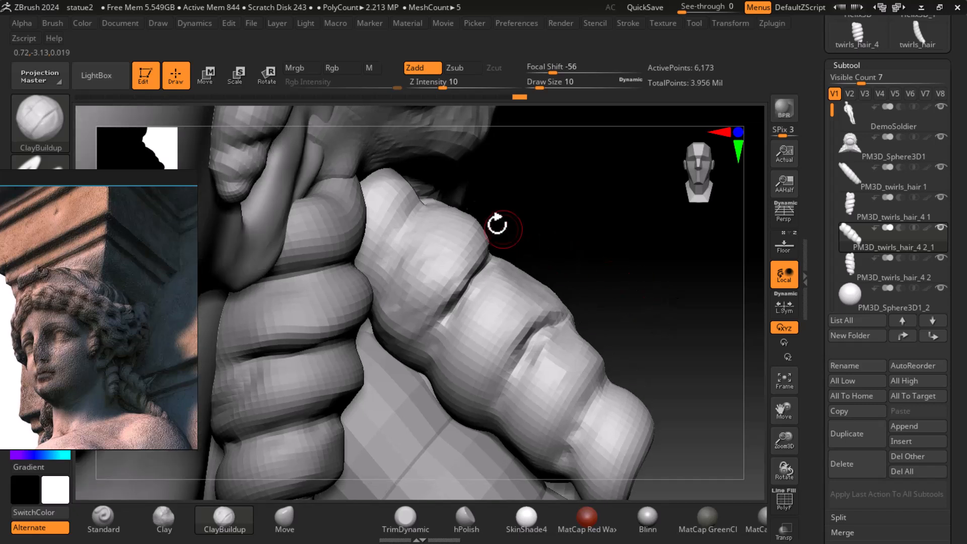
pyautogui.moveTo(382, 187); pyautogui.dragTo(396, 194)
pyautogui.moveTo(442, 89); pyautogui.dragTo(426, 86)
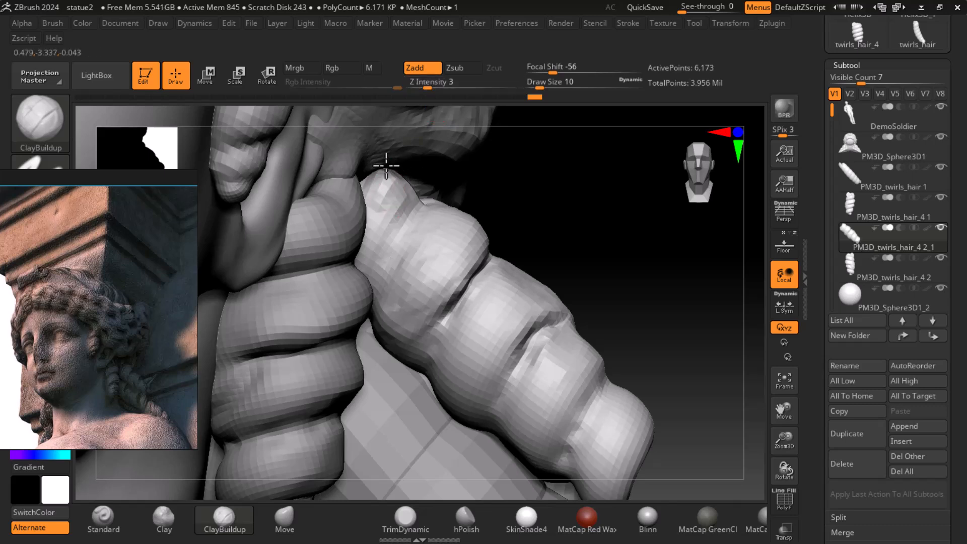
pyautogui.keyDown('shift'); pyautogui.moveTo(389, 169); pyautogui.dragTo(383, 222); pyautogui.keyUp('shift')
pyautogui.moveTo(653, 293); pyautogui.dragTo(599, 260)
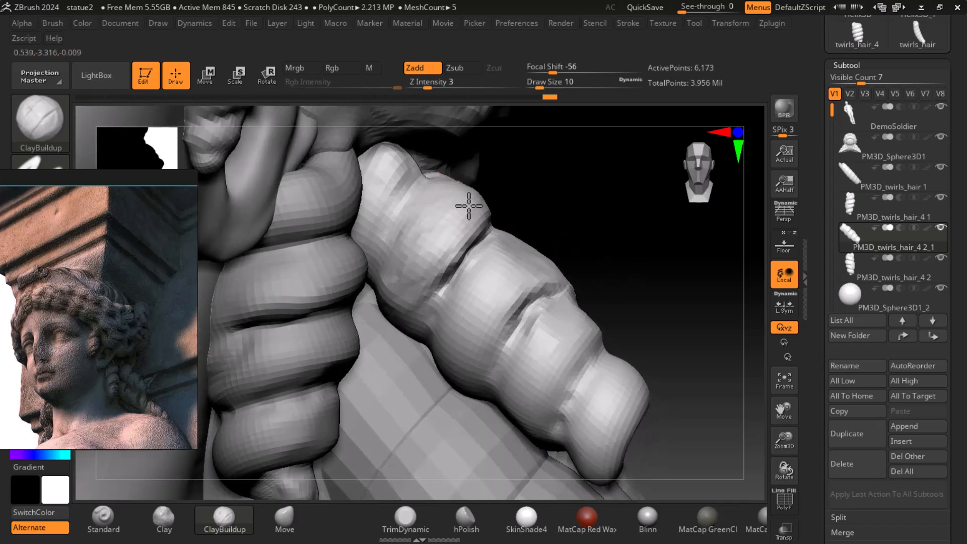
pyautogui.moveTo(413, 219)
pyautogui.keyDown('alt'); pyautogui.mouseDown()
pyautogui.moveTo(442, 213)
pyautogui.moveTo(427, 258)
pyautogui.moveTo(448, 272)
pyautogui.mouseUp(); pyautogui.keyUp('alt')
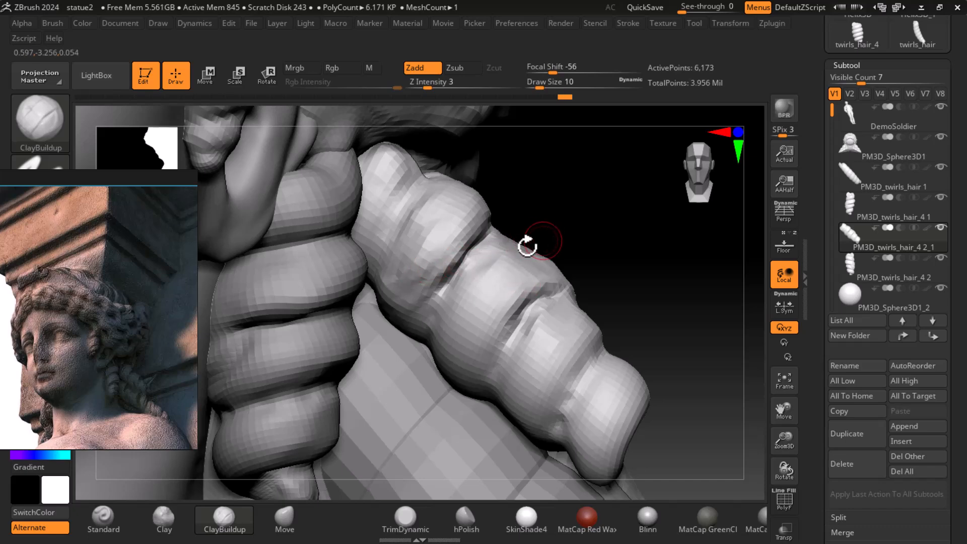
pyautogui.moveTo(553, 242)
pyautogui.keyDown('shift'); pyautogui.mouseDown()
pyautogui.moveTo(649, 270)
pyautogui.moveTo(663, 296)
pyautogui.moveTo(654, 313)
pyautogui.moveTo(639, 304)
pyautogui.mouseUp(); pyautogui.keyUp('shift')
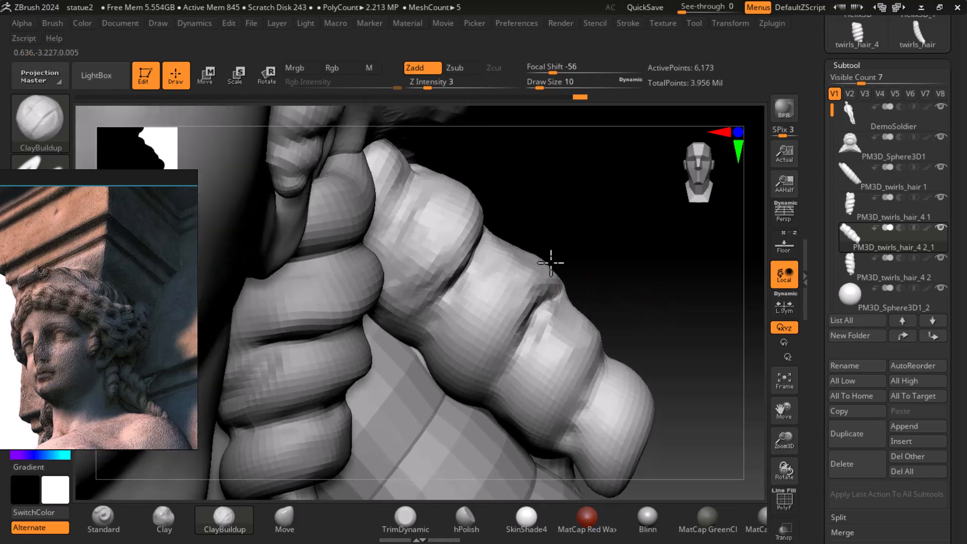
# Step: Build up the duplicated lock's middle coils along their grooves with ClayBuildup at Z Intensity 3 and draw size 10
pyautogui.moveTo(533, 263)
pyautogui.mouseDown()
pyautogui.moveTo(513, 302)
pyautogui.moveTo(517, 283)
pyautogui.moveTo(458, 356)
pyautogui.moveTo(479, 308)
pyautogui.moveTo(424, 294)
pyautogui.moveTo(413, 303)
pyautogui.moveTo(375, 278)
pyautogui.moveTo(442, 251)
pyautogui.moveTo(424, 309)
pyautogui.mouseUp()
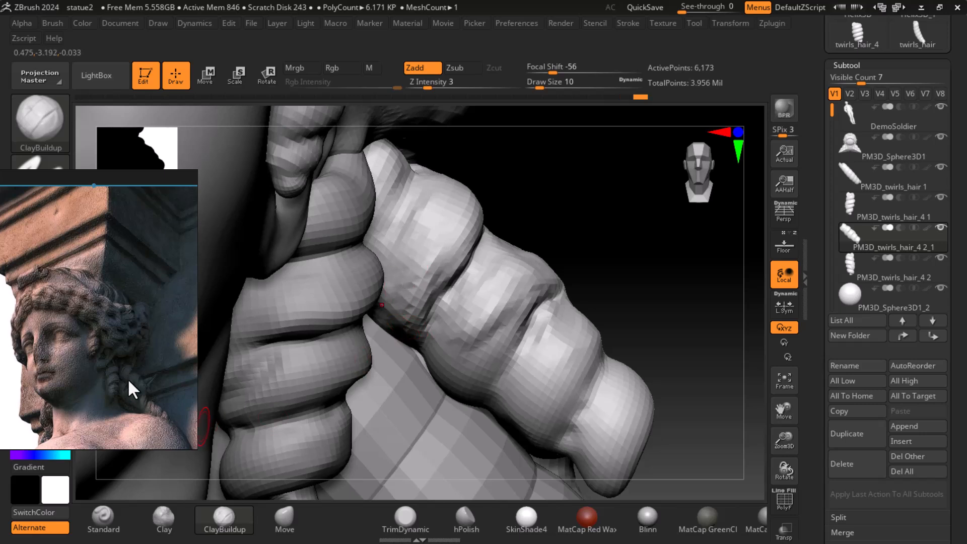
pyautogui.moveTo(552, 313)
pyautogui.mouseDown()
pyautogui.moveTo(489, 371)
pyautogui.moveTo(506, 368)
pyautogui.moveTo(492, 352)
pyautogui.moveTo(481, 416)
pyautogui.mouseUp()
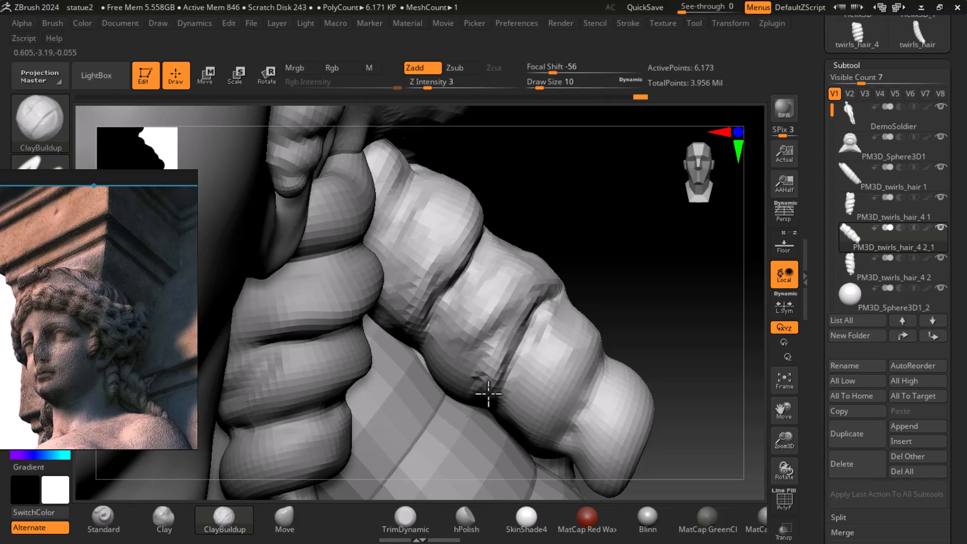
pyautogui.moveTo(486, 379)
pyautogui.mouseDown()
pyautogui.moveTo(486, 337)
pyautogui.moveTo(459, 403)
pyautogui.moveTo(493, 327)
pyautogui.moveTo(485, 345)
pyautogui.moveTo(362, 361)
pyautogui.mouseUp()
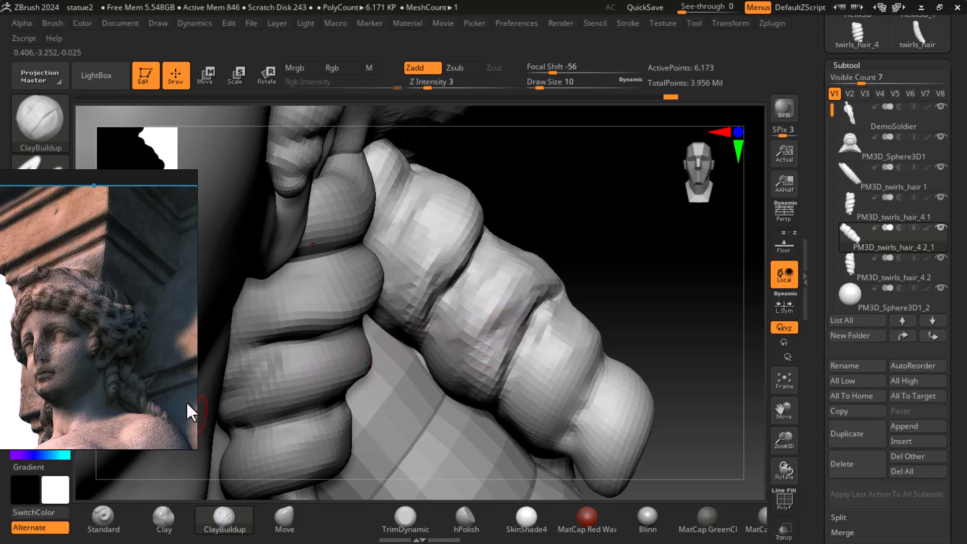
pyautogui.moveTo(474, 327); pyautogui.dragTo(539, 300)
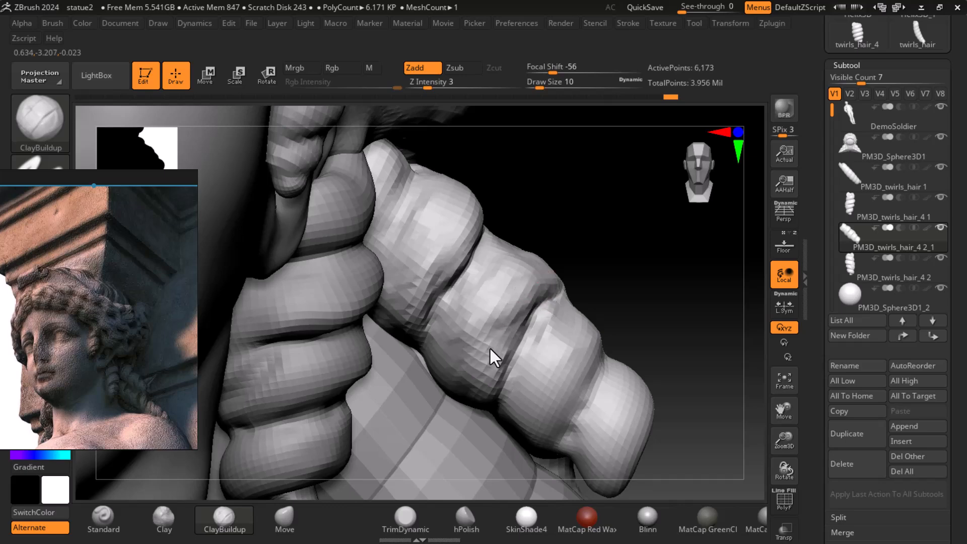
# Step: Smooth and reshape the surfaces and lower edges of the duplicated lock's middle coils
pyautogui.moveTo(664, 307)
pyautogui.mouseDown()
pyautogui.moveTo(654, 287)
pyautogui.moveTo(485, 376)
pyautogui.moveTo(460, 356)
pyautogui.moveTo(442, 367)
pyautogui.moveTo(448, 375)
pyautogui.moveTo(706, 289)
pyautogui.mouseUp()
pyautogui.moveTo(461, 380)
pyautogui.keyDown('shift'); pyautogui.mouseDown()
pyautogui.moveTo(479, 345)
pyautogui.moveTo(465, 375)
pyautogui.mouseUp(); pyautogui.keyUp('shift')
pyautogui.moveTo(511, 331)
pyautogui.mouseDown()
pyautogui.moveTo(529, 343)
pyautogui.moveTo(538, 332)
pyautogui.mouseUp()
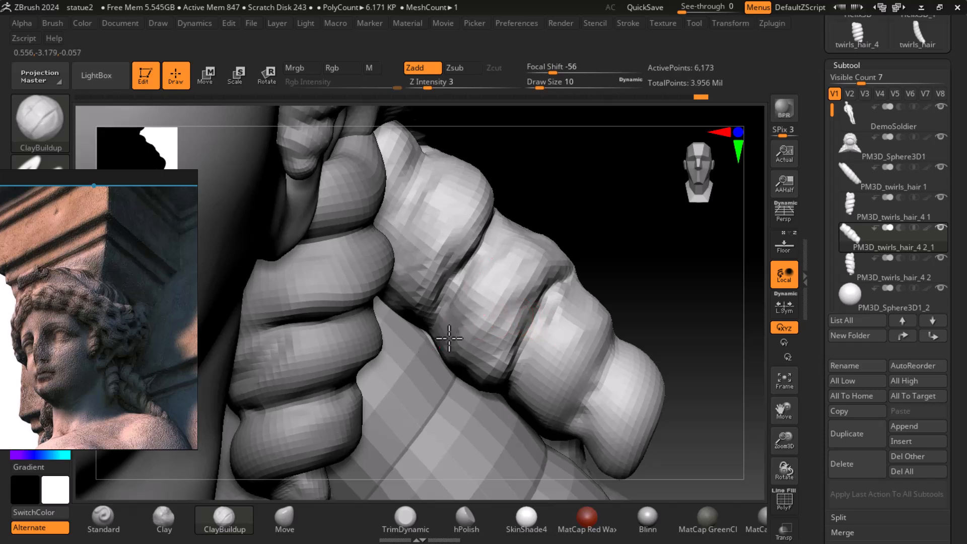
pyautogui.moveTo(443, 345); pyautogui.dragTo(435, 368)
pyautogui.keyDown('shift'); pyautogui.moveTo(435, 368); pyautogui.dragTo(446, 366); pyautogui.keyUp('shift')
pyautogui.keyDown('shift'); pyautogui.moveTo(496, 292); pyautogui.dragTo(541, 265); pyautogui.keyUp('shift')
pyautogui.keyDown('alt'); pyautogui.moveTo(628, 290); pyautogui.dragTo(578, 272); pyautogui.keyUp('alt')
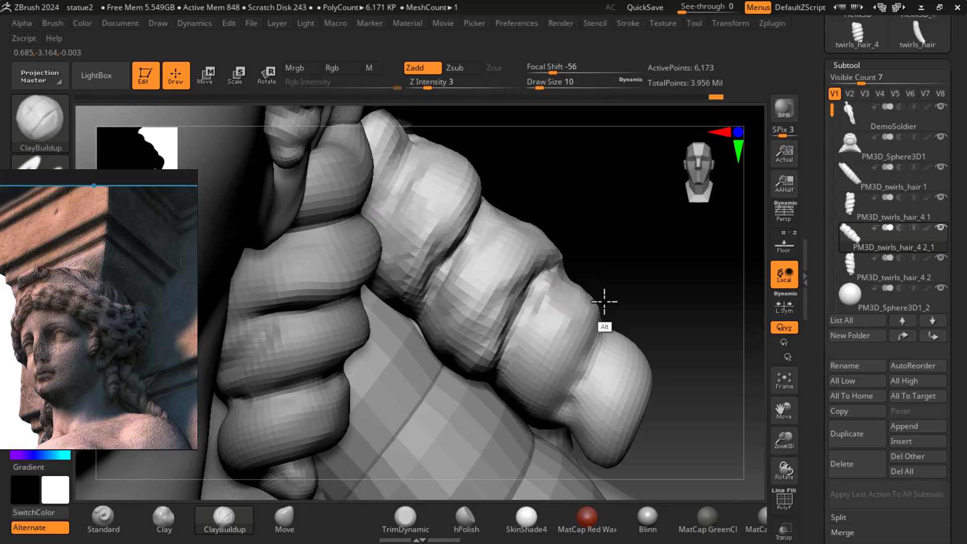
# Step: Carve into the outer edge of the duplicated lock's lower tip and reshape its end with ClayBuildup
pyautogui.moveTo(653, 304); pyautogui.dragTo(633, 304)
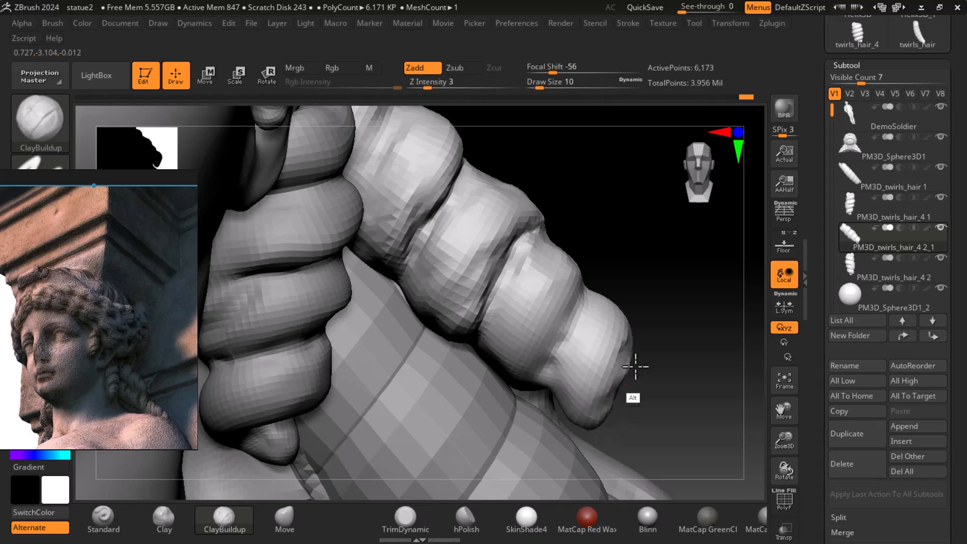
pyautogui.keyDown('alt'); pyautogui.moveTo(617, 373); pyautogui.dragTo(611, 414); pyautogui.keyUp('alt')
pyautogui.moveTo(675, 387); pyautogui.dragTo(650, 369)
pyautogui.moveTo(592, 402); pyautogui.dragTo(607, 390)
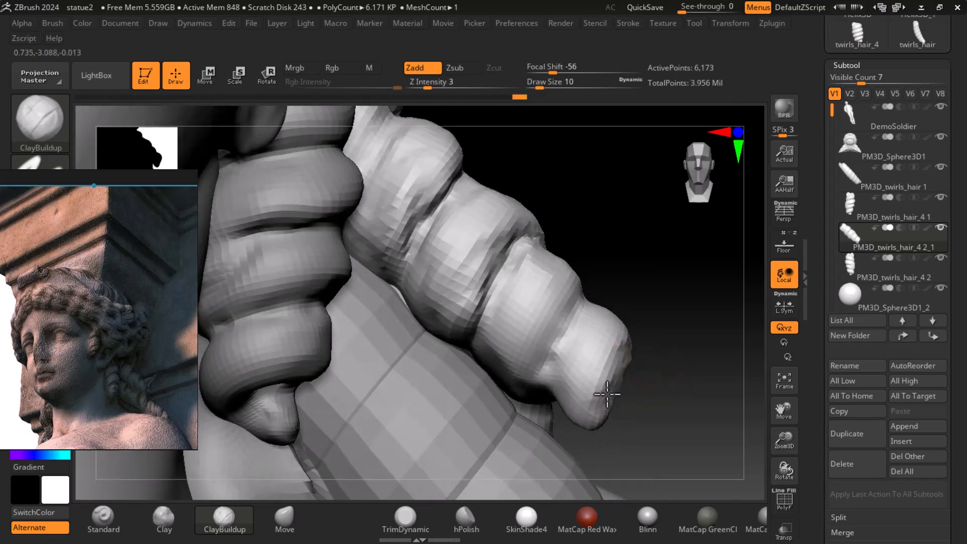
pyautogui.moveTo(681, 394); pyautogui.dragTo(657, 293)
pyautogui.moveTo(677, 331); pyautogui.dragTo(670, 343)
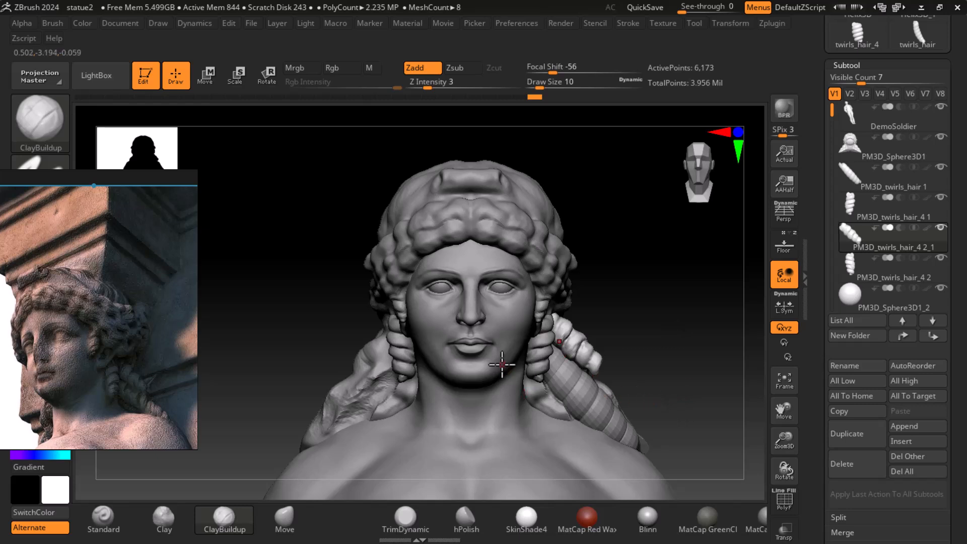
# Step: Examine the twisted locks beside the ear on the model and in close-up in the reference photo
pyautogui.moveTo(632, 315); pyautogui.dragTo(614, 313)
pyautogui.keyDown('ctrl'); pyautogui.moveTo(634, 321); pyautogui.dragTo(605, 333, button='right'); pyautogui.keyUp('ctrl')
pyautogui.moveTo(576, 287); pyautogui.dragTo(658, 359)
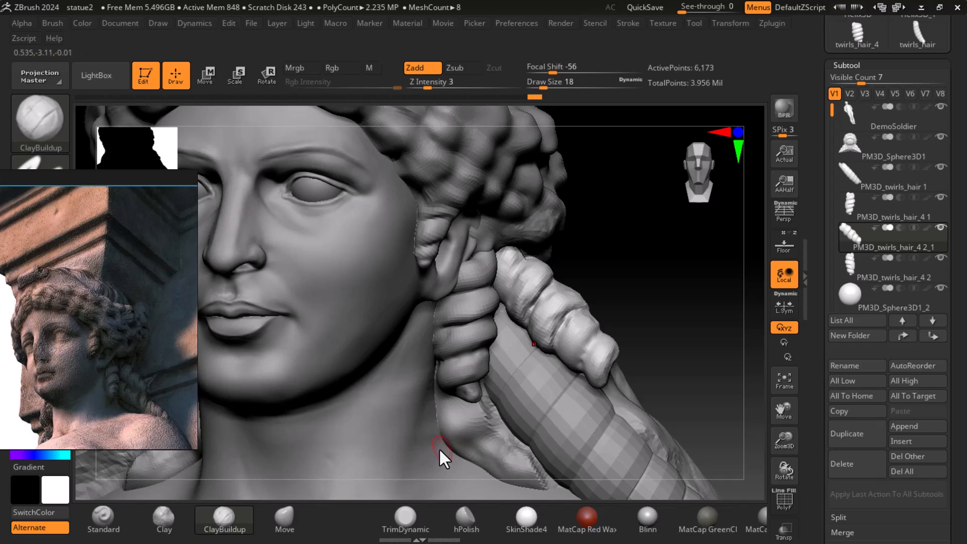
pyautogui.scroll(5, 130, 382)
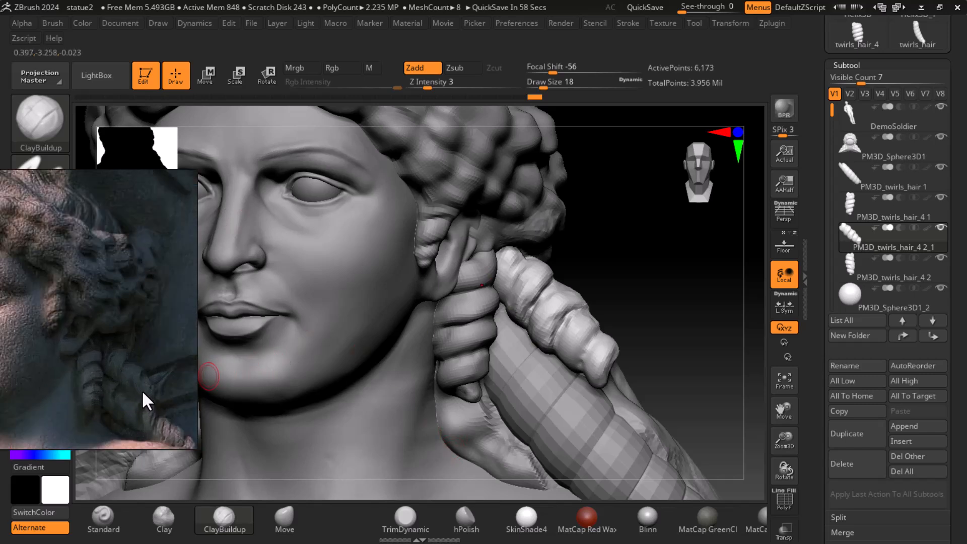
pyautogui.scroll(2, 118, 392)
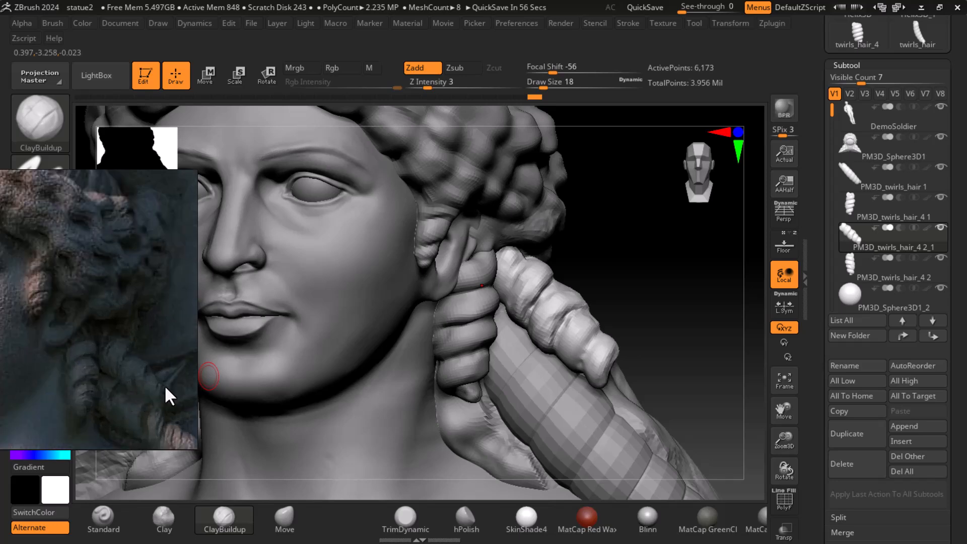
# Step: Move the duplicated lock about 0.05 units along its length toward the head and adjust its tilt slightly
pyautogui.moveTo(639, 269); pyautogui.dragTo(662, 325)
pyautogui.click(204, 78)
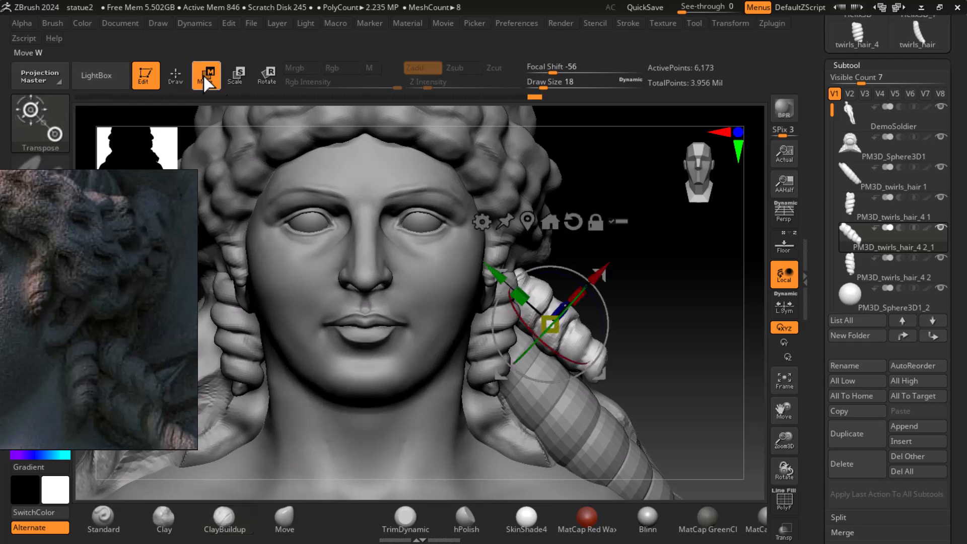
pyautogui.moveTo(503, 275); pyautogui.dragTo(491, 262)
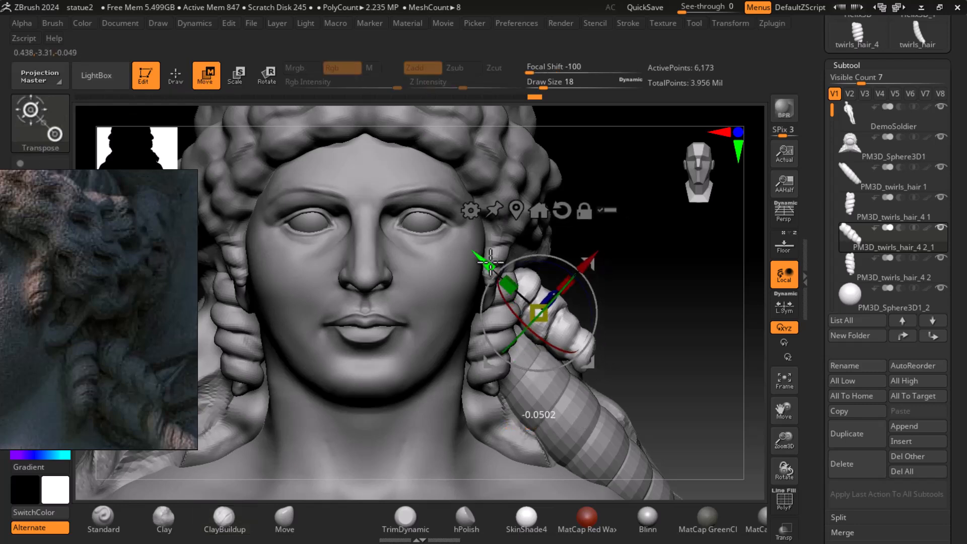
pyautogui.moveTo(667, 345); pyautogui.dragTo(667, 350)
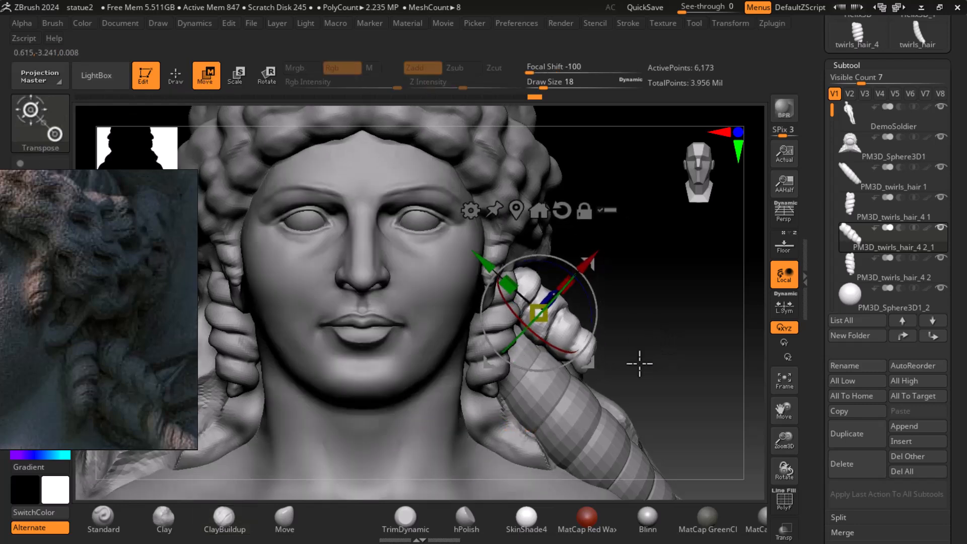
pyautogui.moveTo(597, 316); pyautogui.dragTo(593, 302)
pyautogui.moveTo(665, 344)
pyautogui.keyDown('alt'); pyautogui.mouseDown()
pyautogui.moveTo(647, 309)
pyautogui.moveTo(656, 353)
pyautogui.moveTo(640, 348)
pyautogui.mouseUp(); pyautogui.keyUp('alt')
pyautogui.click(177, 73)
pyautogui.moveTo(639, 304)
pyautogui.mouseDown()
pyautogui.moveTo(606, 358)
pyautogui.moveTo(647, 384)
pyautogui.moveTo(614, 346)
pyautogui.mouseUp()
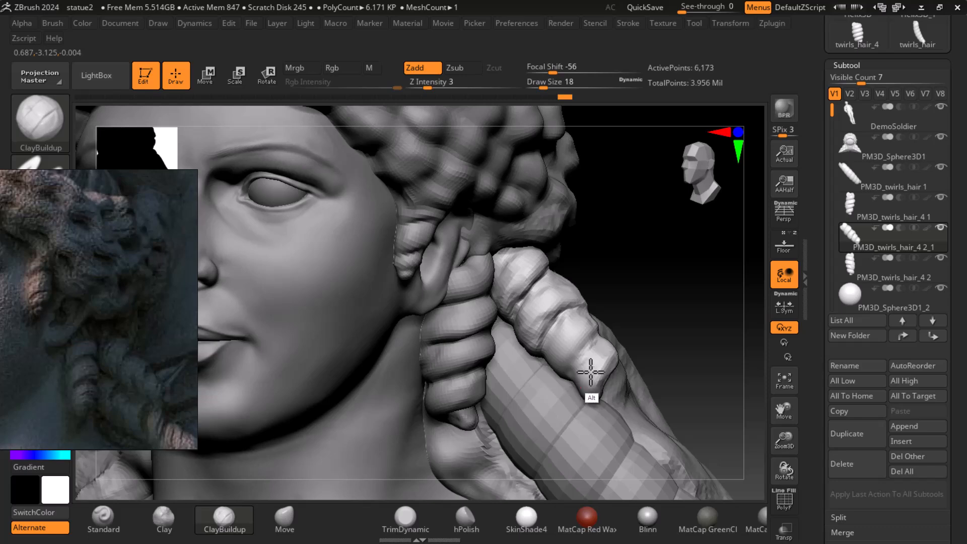
# Step: Smooth the duplicated lock's lower tip and carve a hollow into its end with ClayBuildup at draw size 18
pyautogui.moveTo(603, 365)
pyautogui.keyDown('shift'); pyautogui.mouseDown()
pyautogui.moveTo(596, 356)
pyautogui.moveTo(603, 359)
pyautogui.mouseUp(); pyautogui.keyUp('shift')
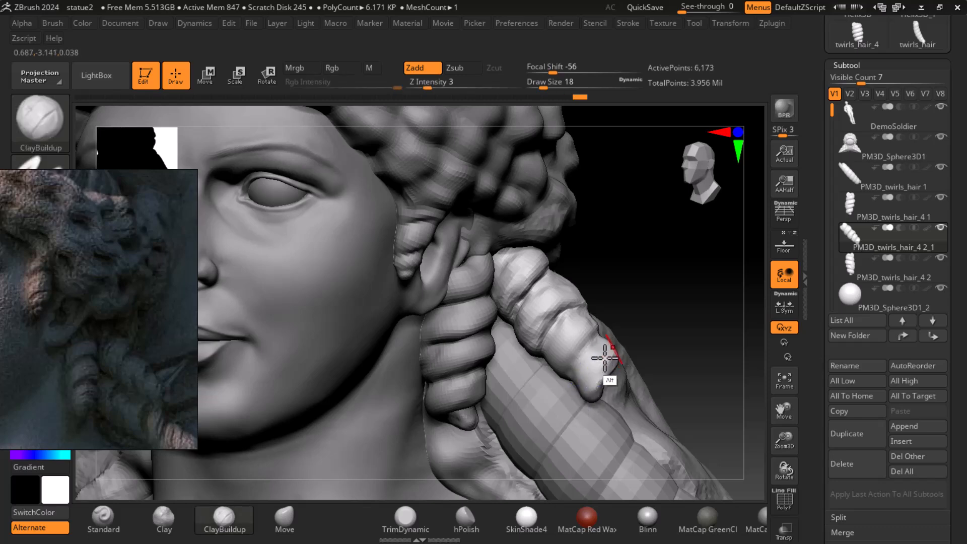
pyautogui.moveTo(696, 328)
pyautogui.mouseDown()
pyautogui.moveTo(608, 373)
pyautogui.moveTo(615, 371)
pyautogui.mouseUp()
pyautogui.moveTo(725, 313); pyautogui.dragTo(704, 298)
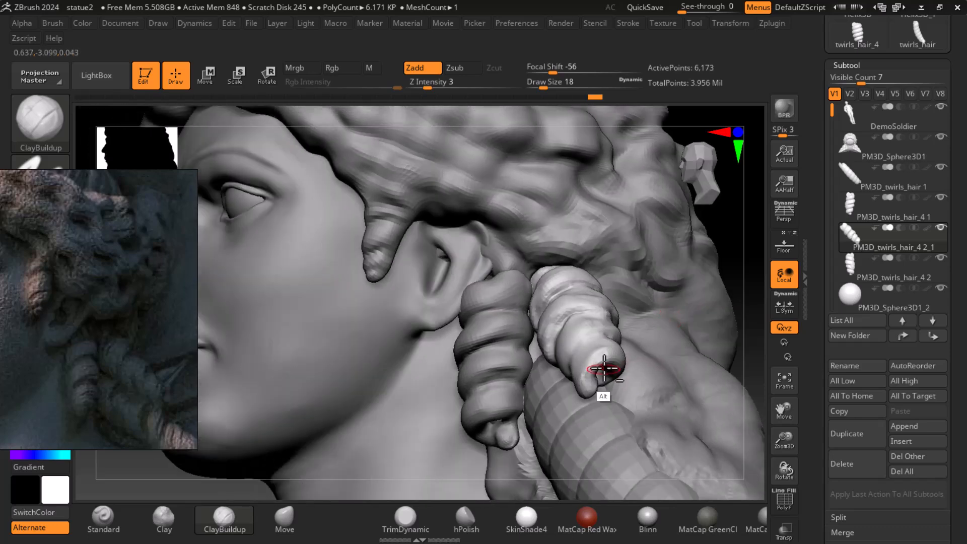
pyautogui.keyDown('alt'); pyautogui.moveTo(602, 370); pyautogui.dragTo(604, 366); pyautogui.keyUp('alt')
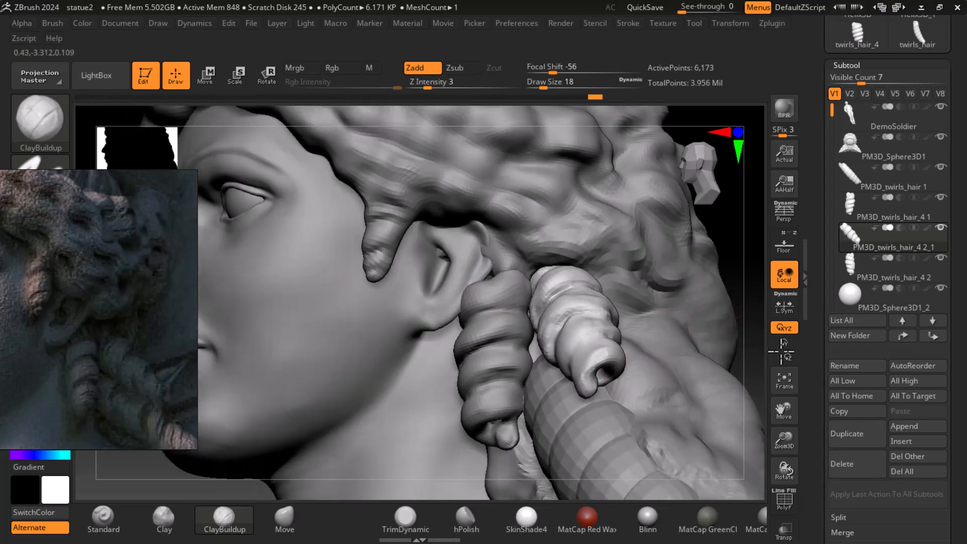
pyautogui.moveTo(740, 282); pyautogui.dragTo(720, 308)
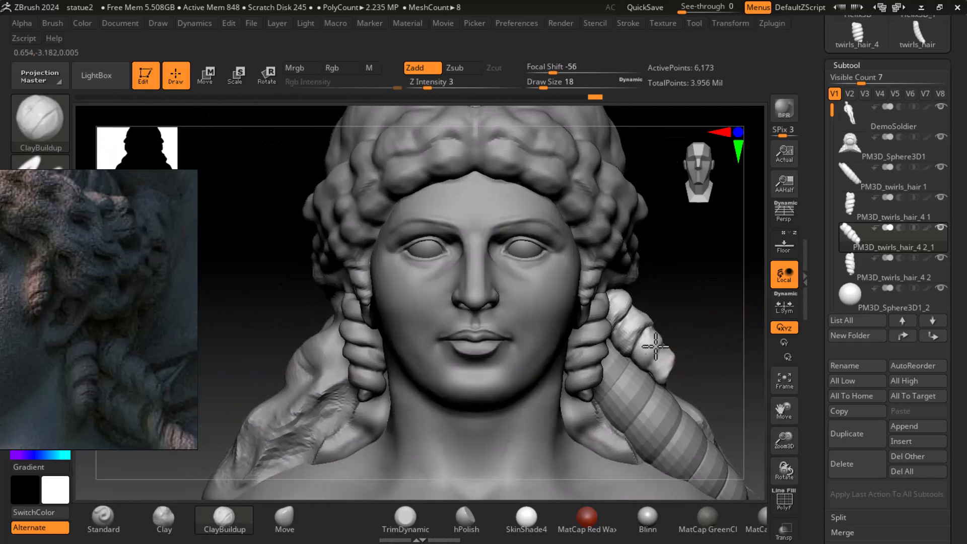
pyautogui.moveTo(656, 353); pyautogui.dragTo(664, 335)
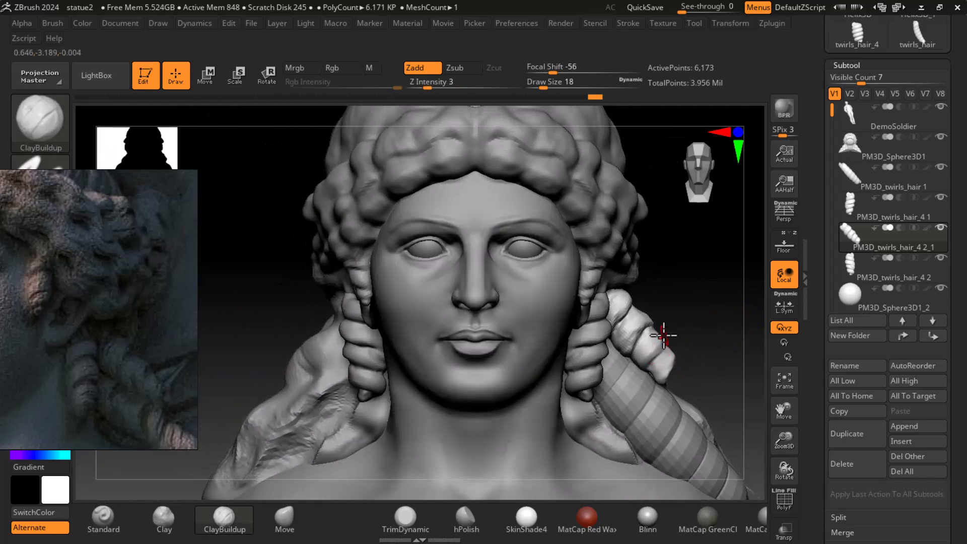
pyautogui.moveTo(667, 345)
pyautogui.mouseDown(button='right')
pyautogui.moveTo(690, 332)
pyautogui.moveTo(658, 339)
pyautogui.mouseUp(button='right')
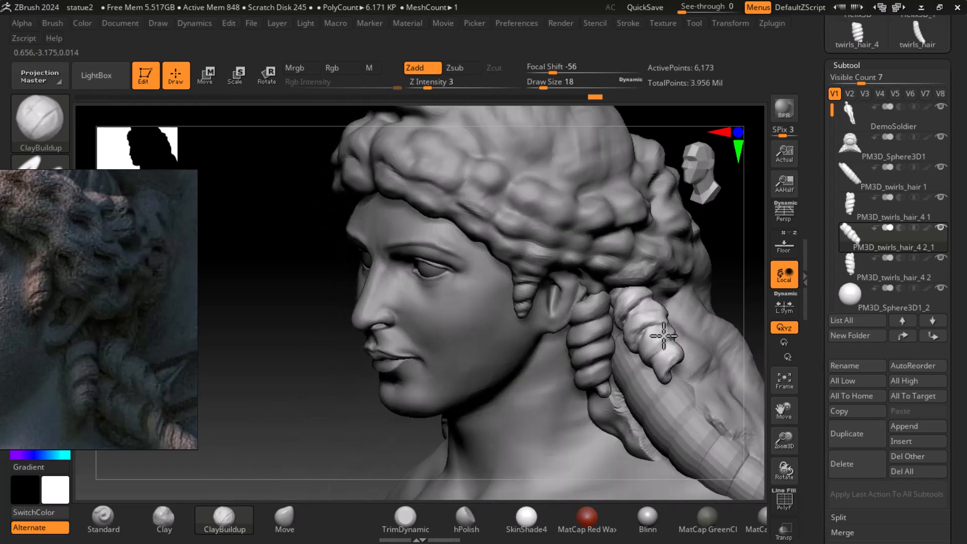
# Step: Duplicate the refined hair lock and mirror the copy to the opposite side of the head
pyautogui.keyDown('shift'); pyautogui.moveTo(697, 270); pyautogui.dragTo(669, 258, button='right'); pyautogui.keyUp('shift')
pyautogui.keyDown('alt'); pyautogui.moveTo(651, 296); pyautogui.dragTo(579, 293, button='right'); pyautogui.keyUp('alt')
pyautogui.click(858, 445)
pyautogui.moveTo(818, 461); pyautogui.dragTo(818, 331)
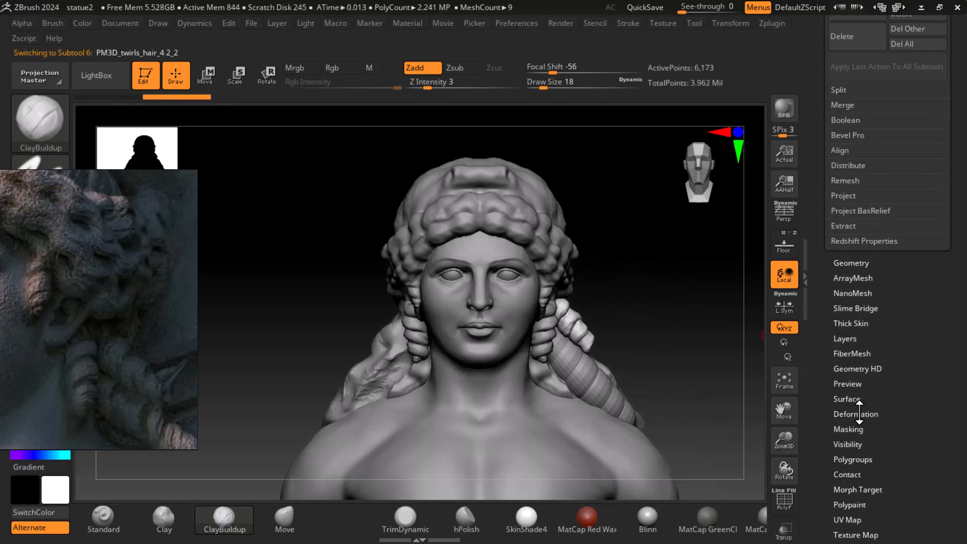
pyautogui.click(855, 414)
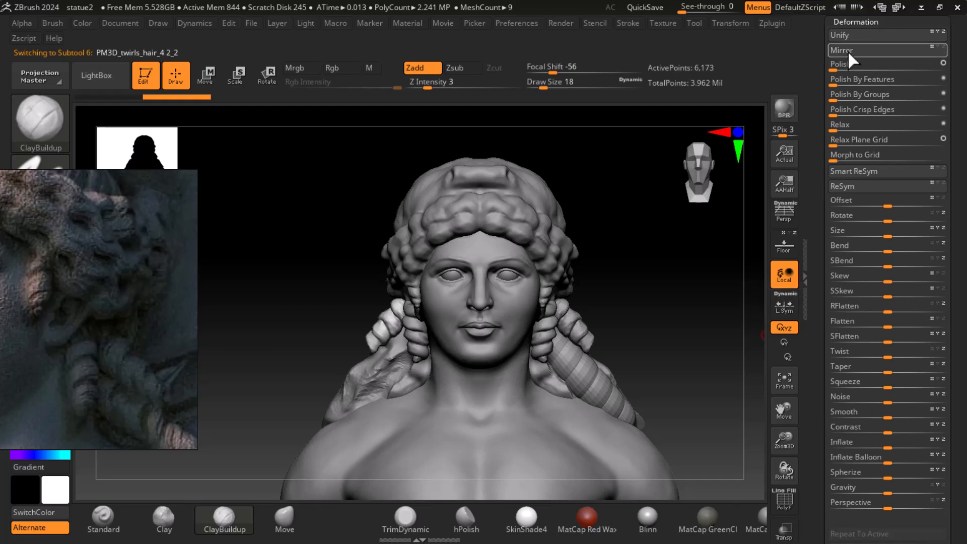
pyautogui.keyDown('ctrl'); pyautogui.moveTo(724, 306); pyautogui.dragTo(721, 322, button='right'); pyautogui.keyUp('ctrl')
pyautogui.moveTo(654, 346); pyautogui.dragTo(673, 310)
pyautogui.moveTo(677, 330); pyautogui.dragTo(677, 317)
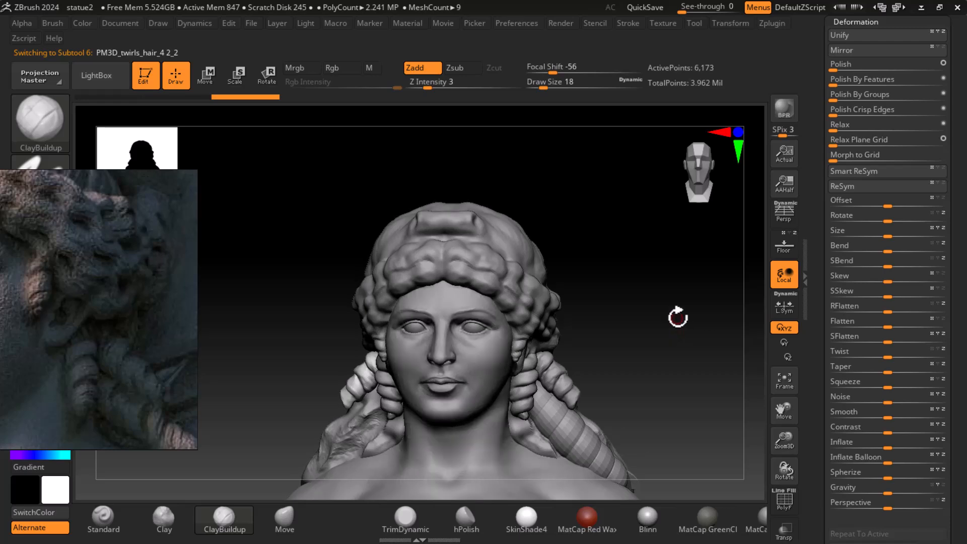
# Step: Switch to the Unreal Engine project and bring up the environment.jpg reference image over the editor
pyautogui.press('super')
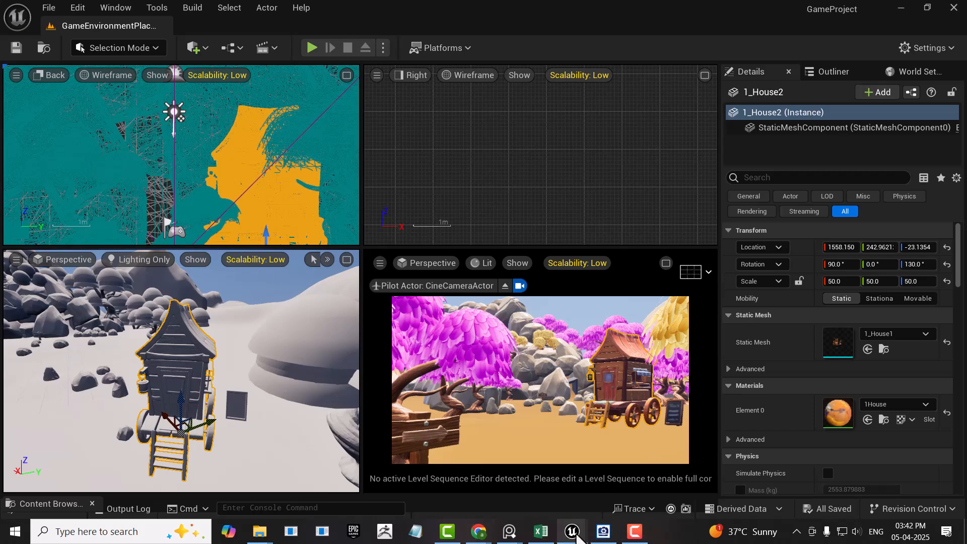
pyautogui.click(601, 533)
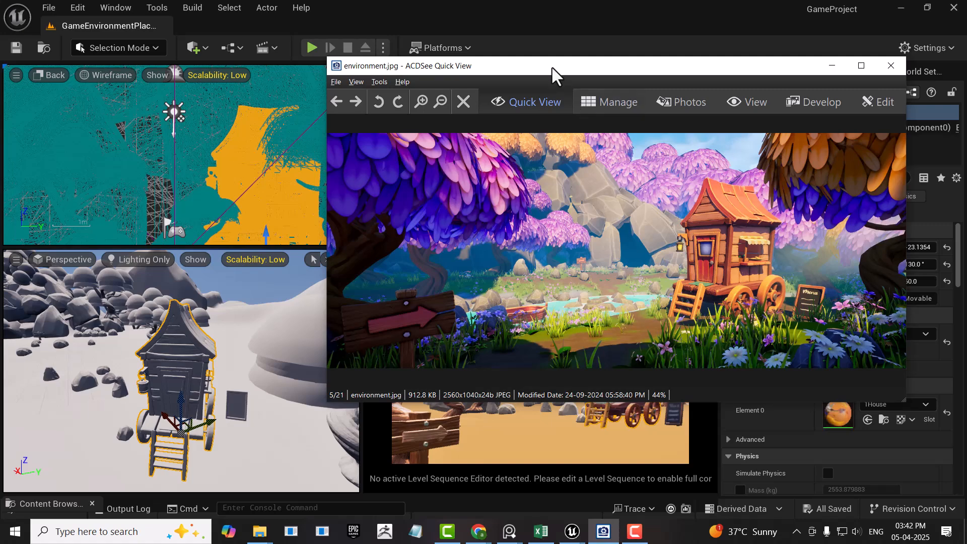
pyautogui.moveTo(552, 68); pyautogui.dragTo(724, 110)
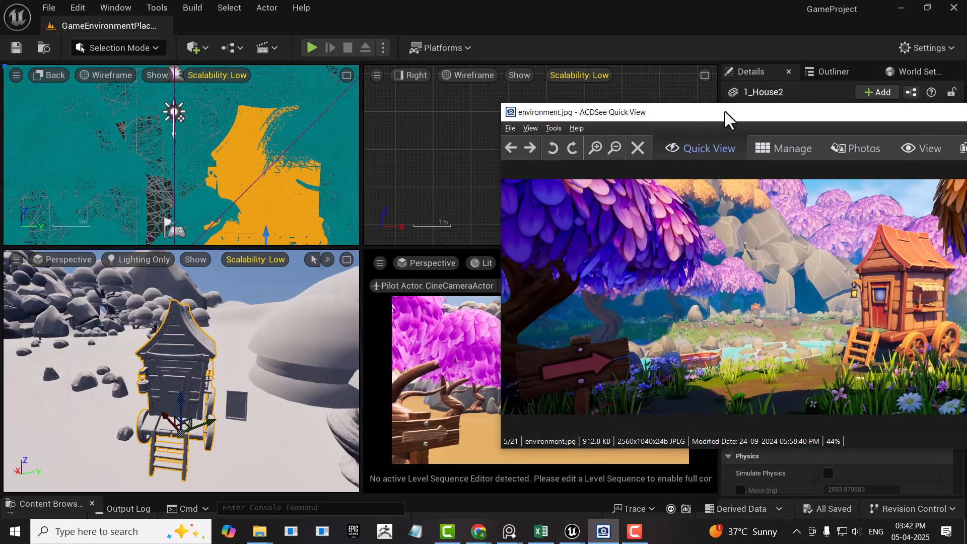
# Step: Search the Unreal Engine plugins for WATER and check whether the Water plugins are enabled
pyautogui.click(78, 7)
pyautogui.click(119, 225)
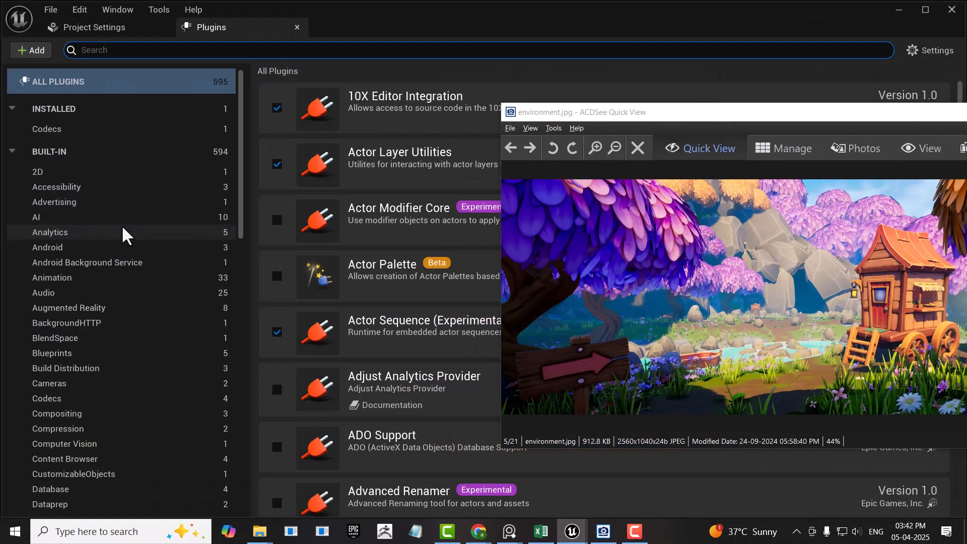
pyautogui.write('WATER')
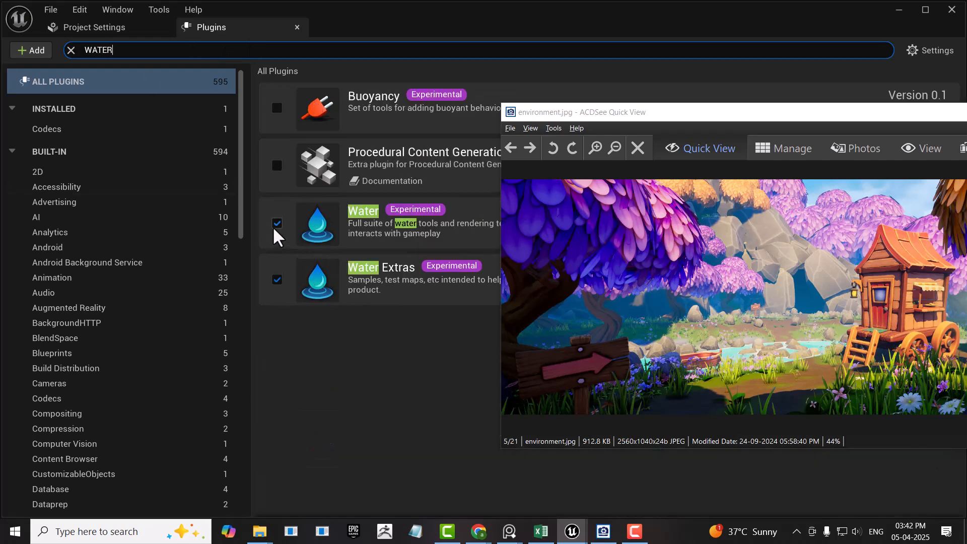
pyautogui.moveTo(929, 114); pyautogui.dragTo(811, 165)
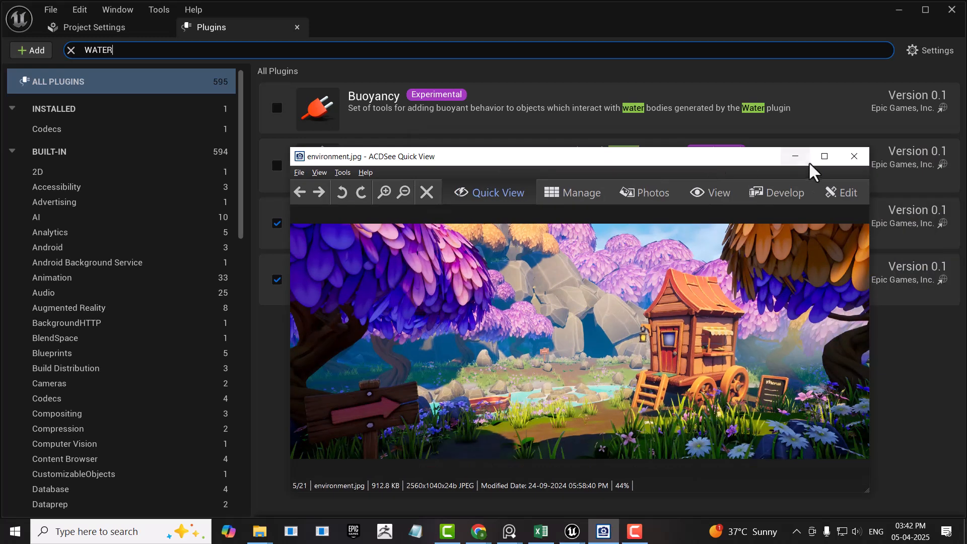
pyautogui.click(795, 156)
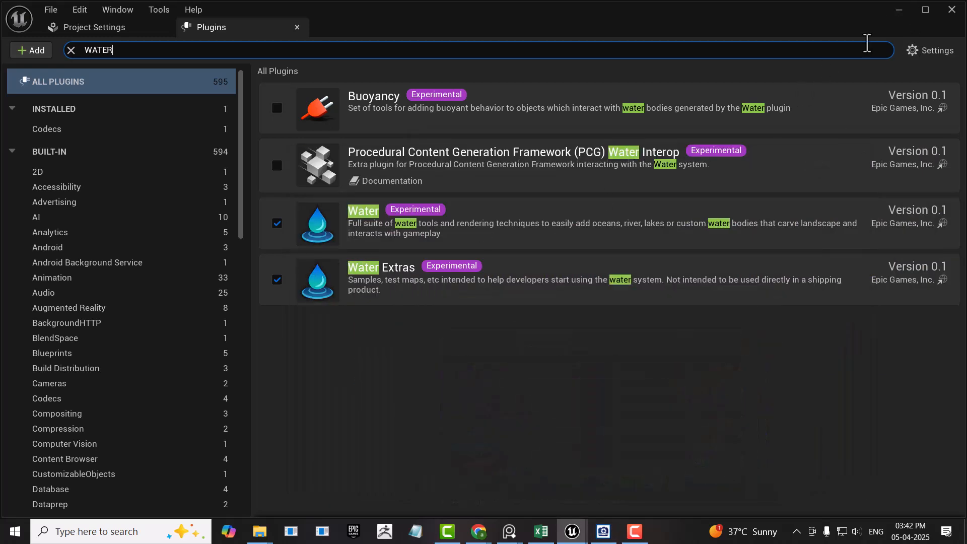
pyautogui.click(900, 10)
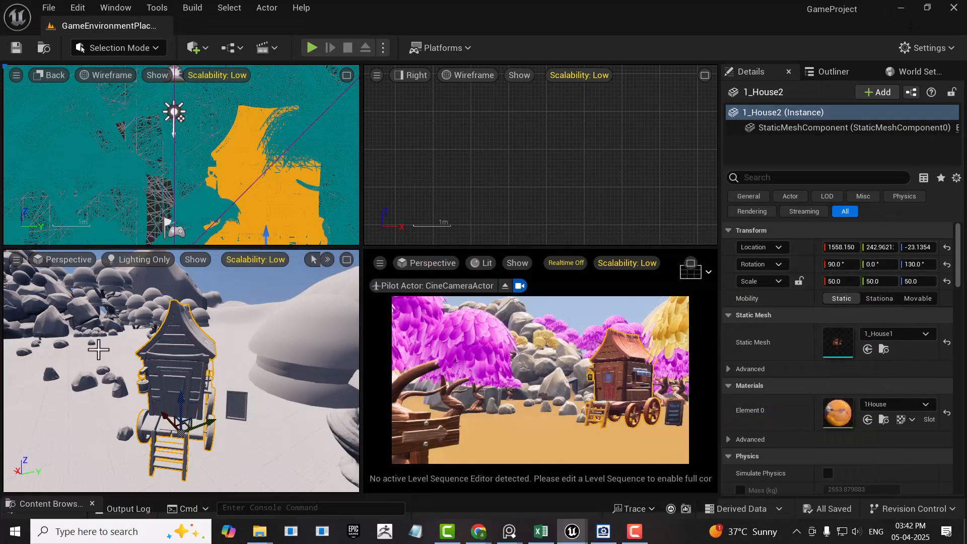
# Step: Search the placeable actors for WATER and place a Water Body Lake on the ground beside the wagon house
pyautogui.click(143, 50)
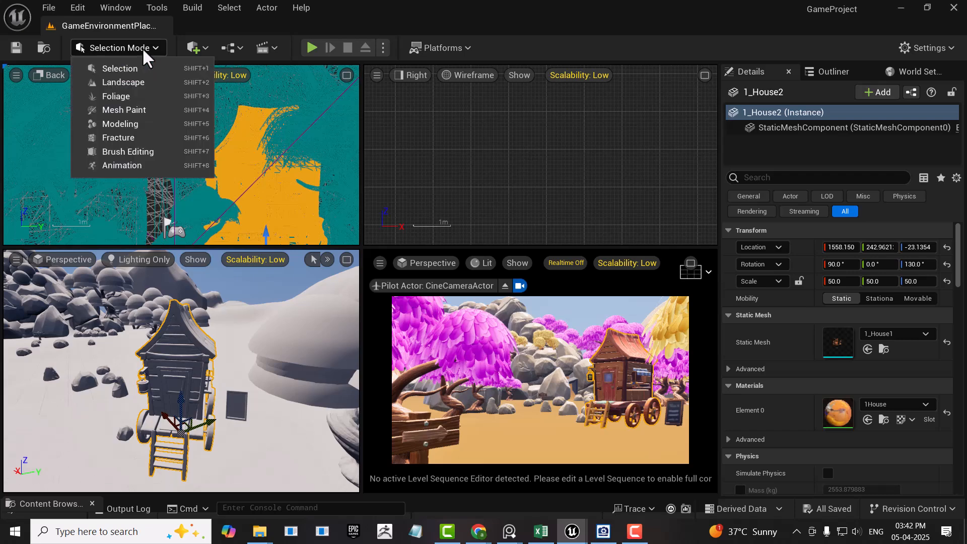
pyautogui.click(207, 46)
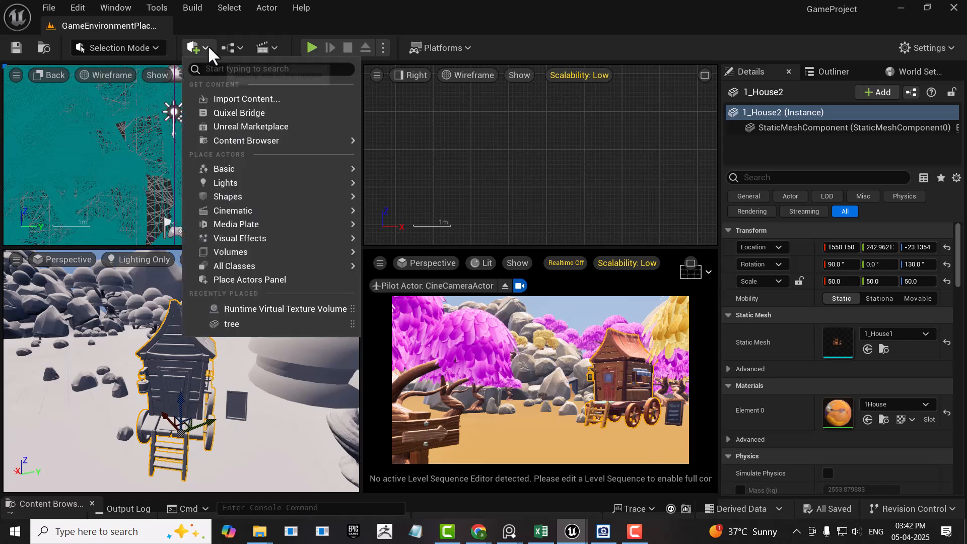
pyautogui.click(263, 280)
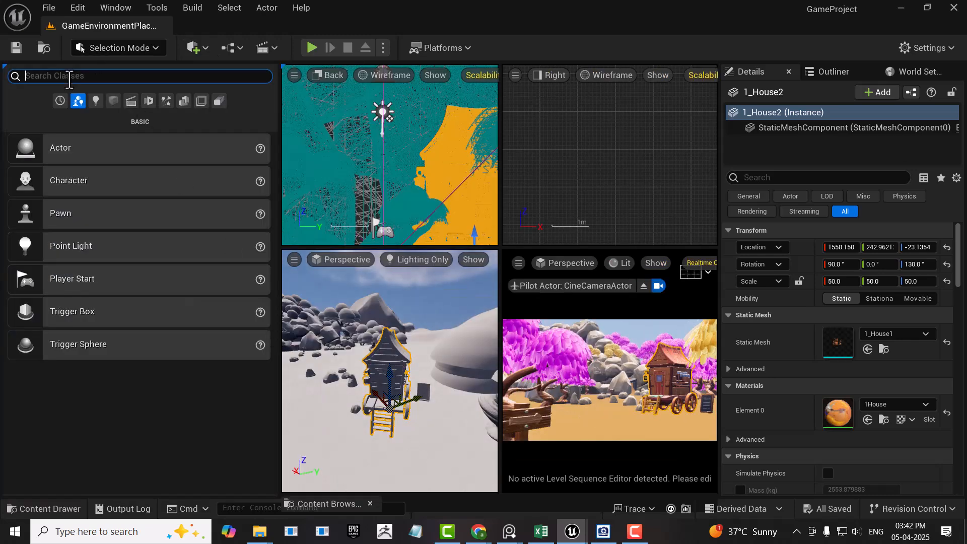
pyautogui.write('WATER')
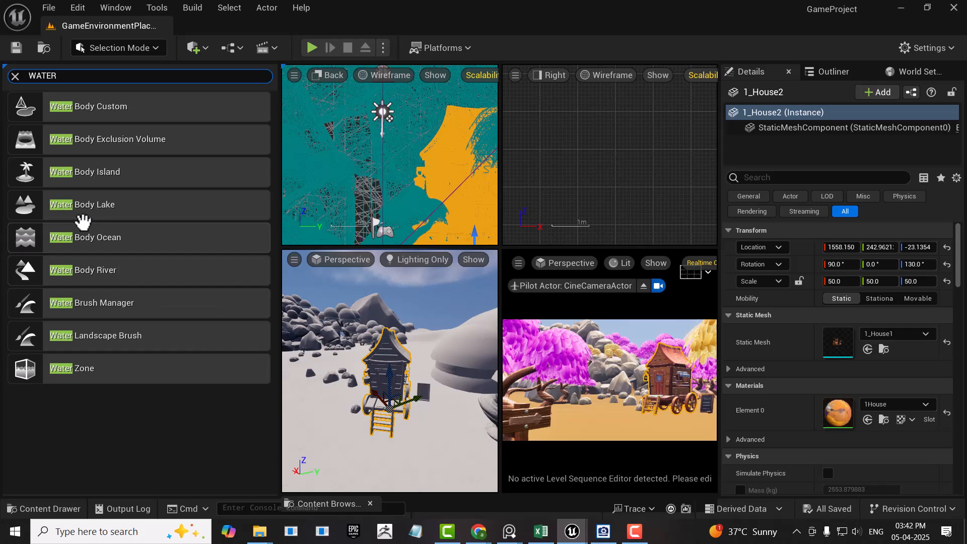
pyautogui.scroll(-5, 383, 431)
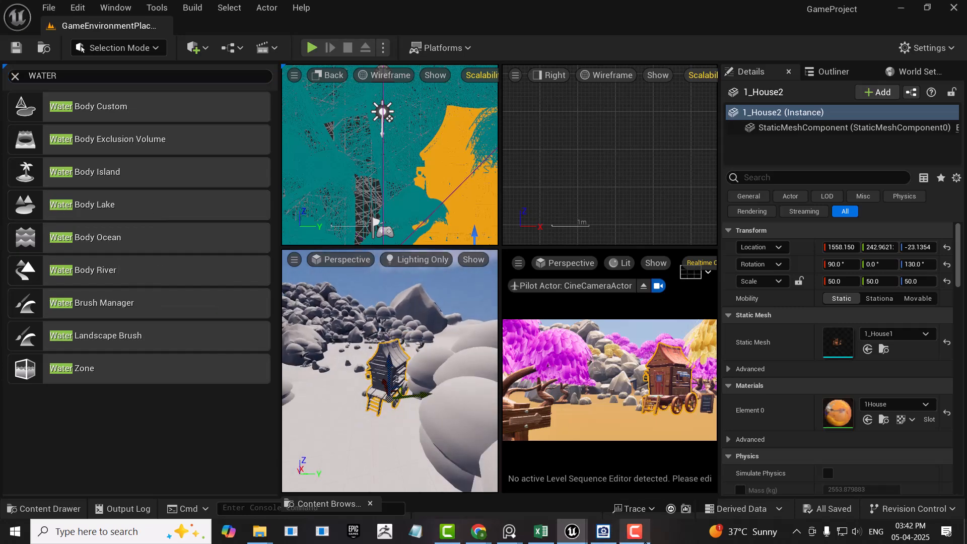
pyautogui.moveTo(485, 410); pyautogui.dragTo(460, 410, button='middle')
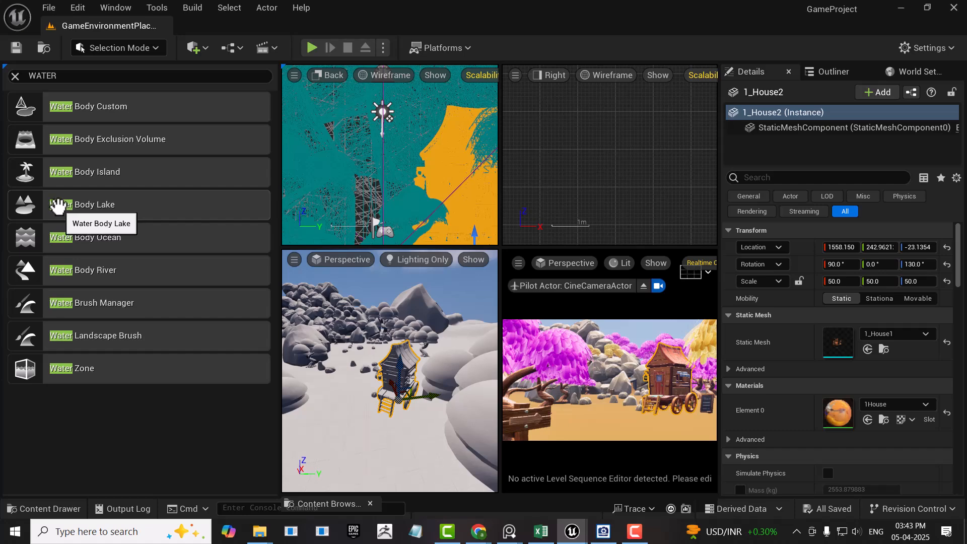
pyautogui.moveTo(58, 206); pyautogui.dragTo(326, 427)
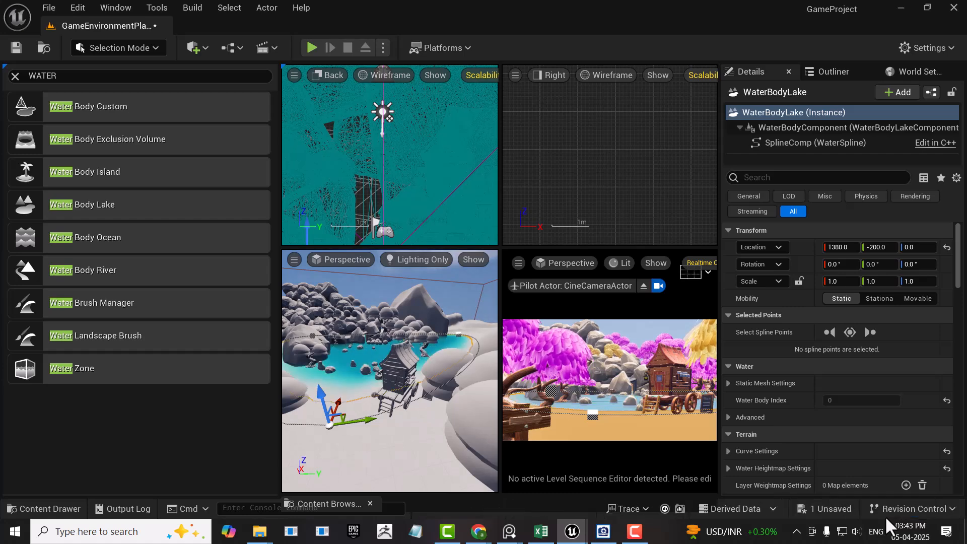
pyautogui.moveTo(402, 448)
pyautogui.mouseDown()
pyautogui.moveTo(385, 420)
pyautogui.moveTo(405, 446)
pyautogui.mouseUp()
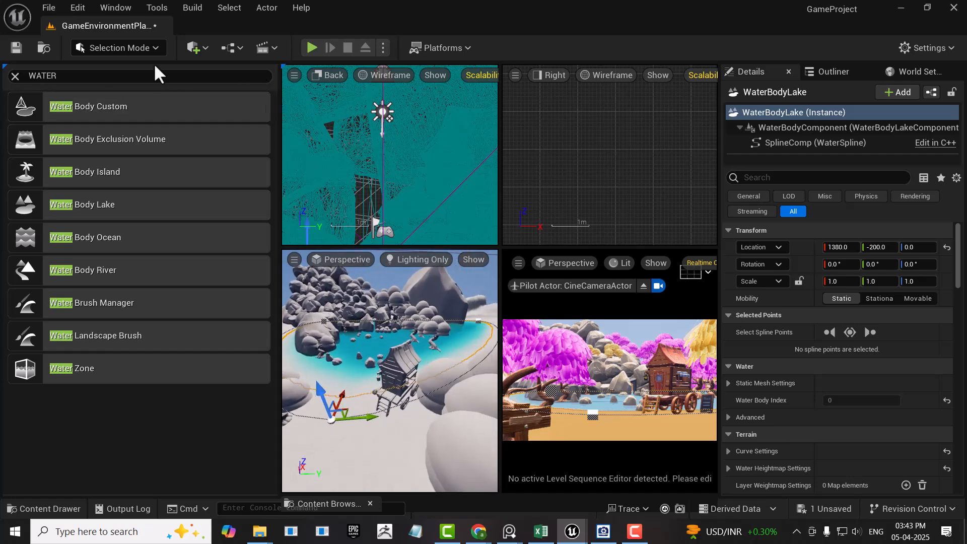
# Step: Clear the WATER actor search and narrow the actor list to enlarge the perspective viewport
pyautogui.click(129, 48)
pyautogui.click(130, 66)
pyautogui.click(15, 76)
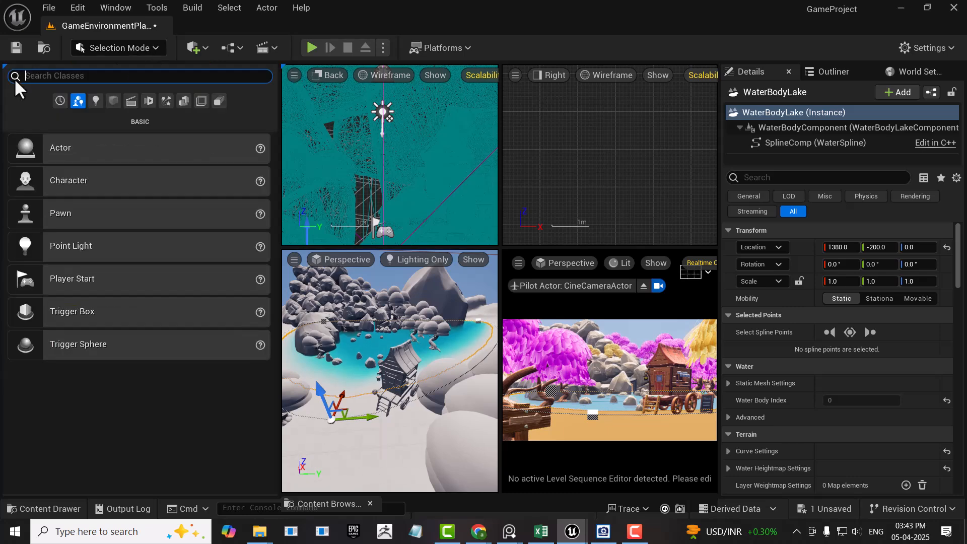
pyautogui.click(196, 48)
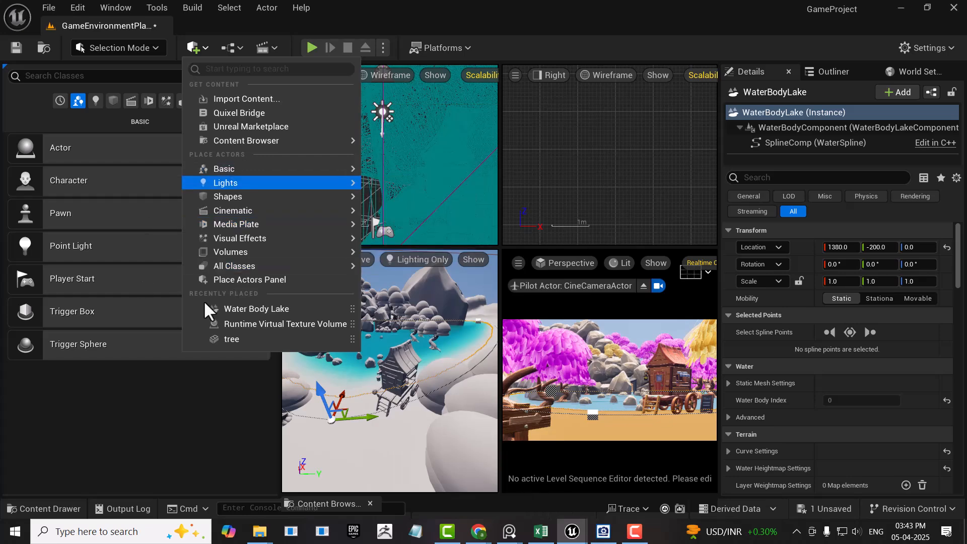
pyautogui.click(243, 474)
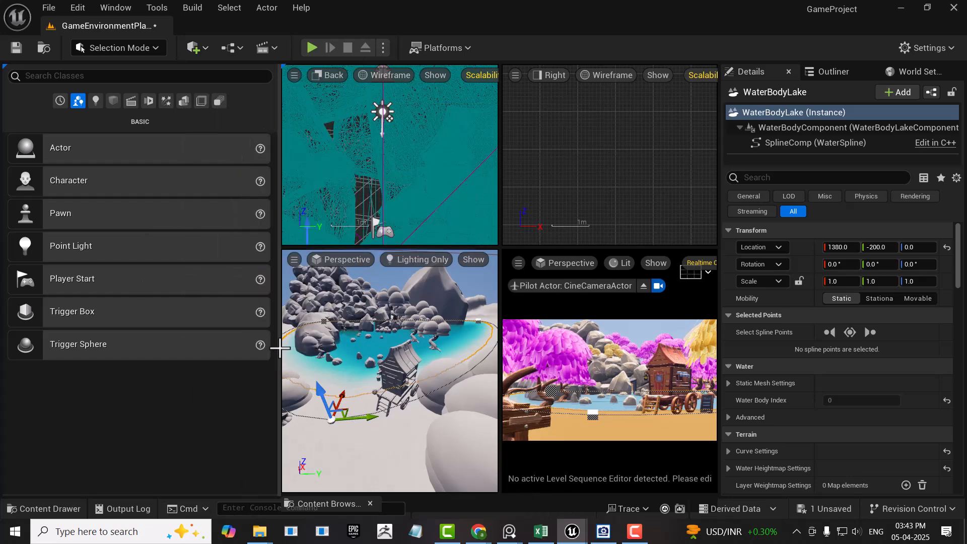
pyautogui.moveTo(279, 347); pyautogui.dragTo(107, 345)
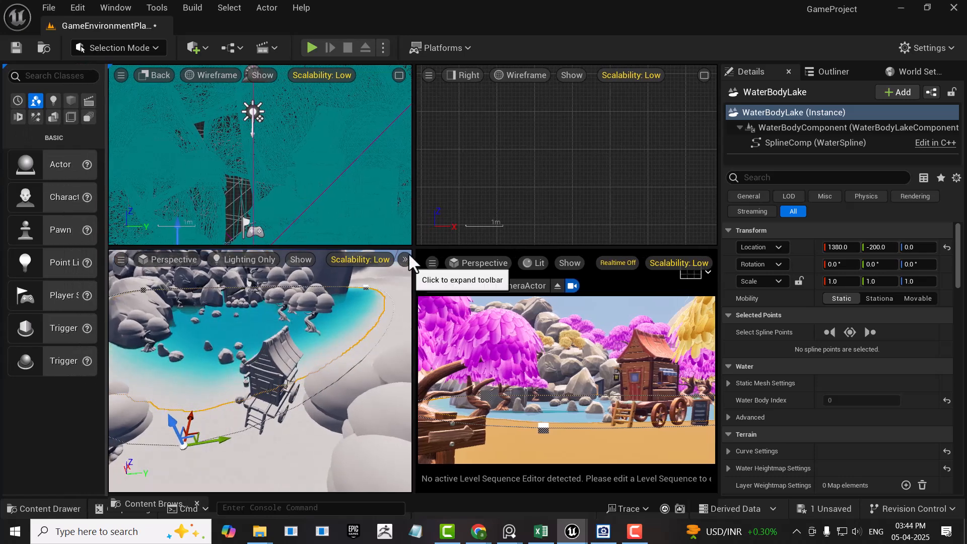
pyautogui.moveTo(414, 261); pyautogui.dragTo(447, 262)
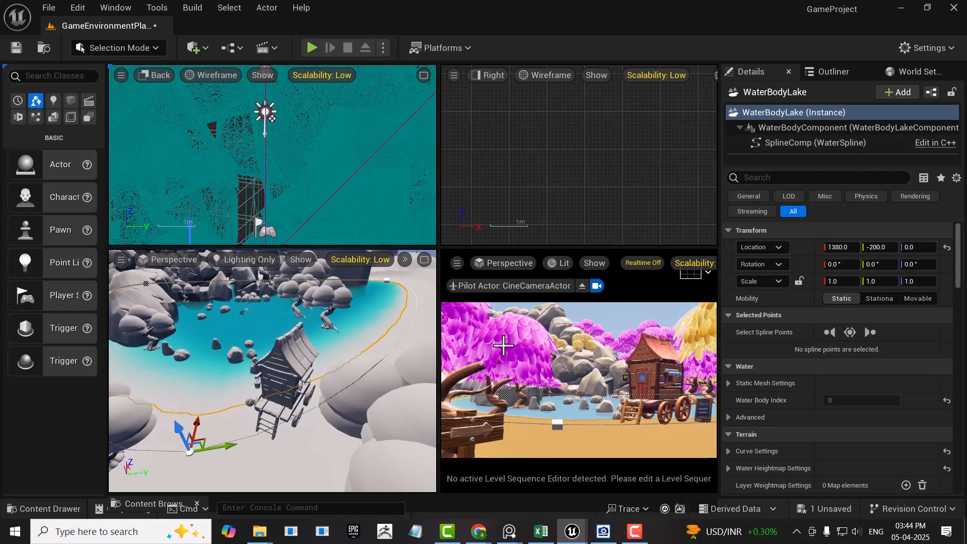
# Step: Set the Back viewport to look through CineCameraActor and widen that column of viewports
pyautogui.click(497, 73)
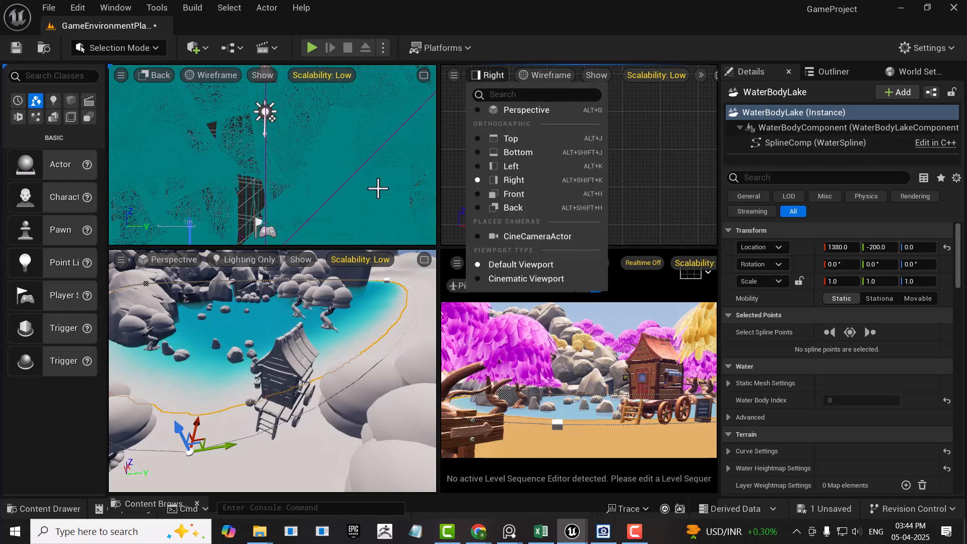
pyautogui.click(158, 75)
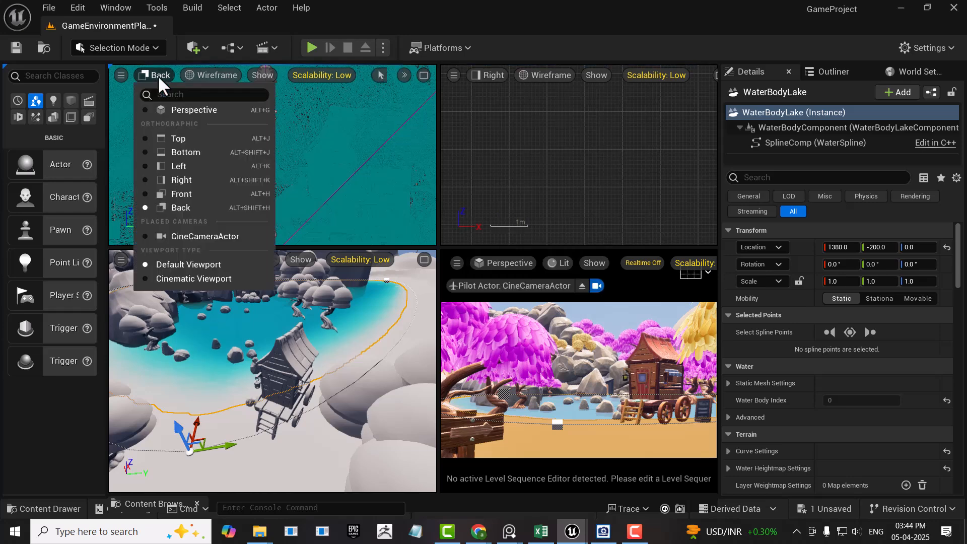
pyautogui.click(209, 237)
pyautogui.moveTo(439, 204); pyautogui.dragTo(628, 203)
# Step: Select the lake spline's far corner point near the mountain and move it inward to Y 4140
pyautogui.moveTo(470, 366); pyautogui.dragTo(481, 386, button='right')
pyautogui.scroll(-6, 469, 368)
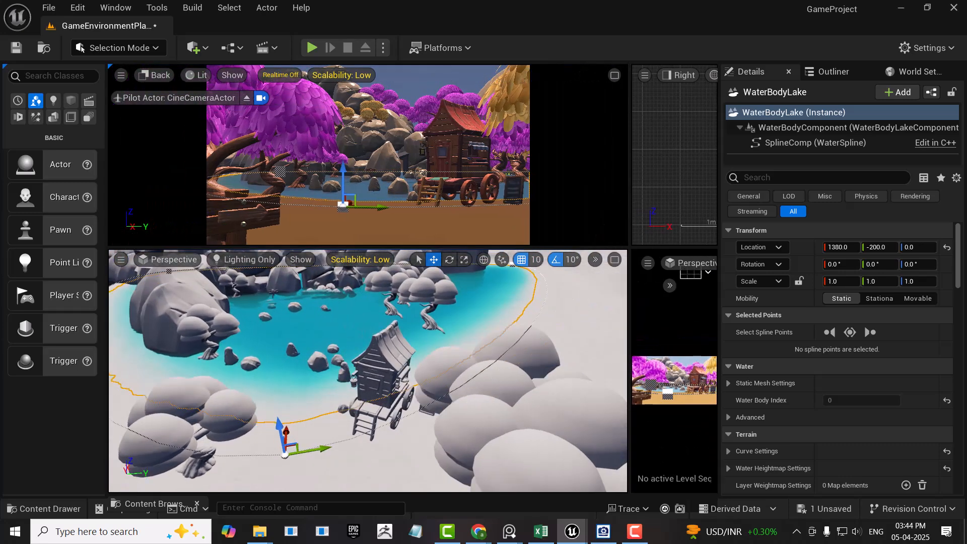
pyautogui.scroll(-5, 330, 404)
pyautogui.moveTo(330, 403)
pyautogui.keyDown('alt'); pyautogui.mouseDown()
pyautogui.moveTo(308, 420)
pyautogui.moveTo(272, 403)
pyautogui.moveTo(339, 404)
pyautogui.mouseUp(); pyautogui.keyUp('alt')
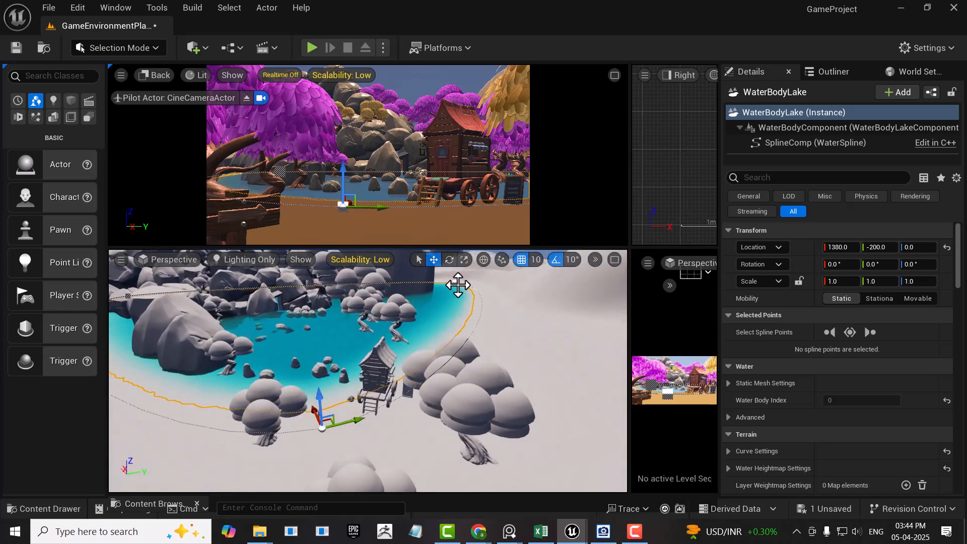
pyautogui.moveTo(453, 289); pyautogui.dragTo(444, 289, button='right')
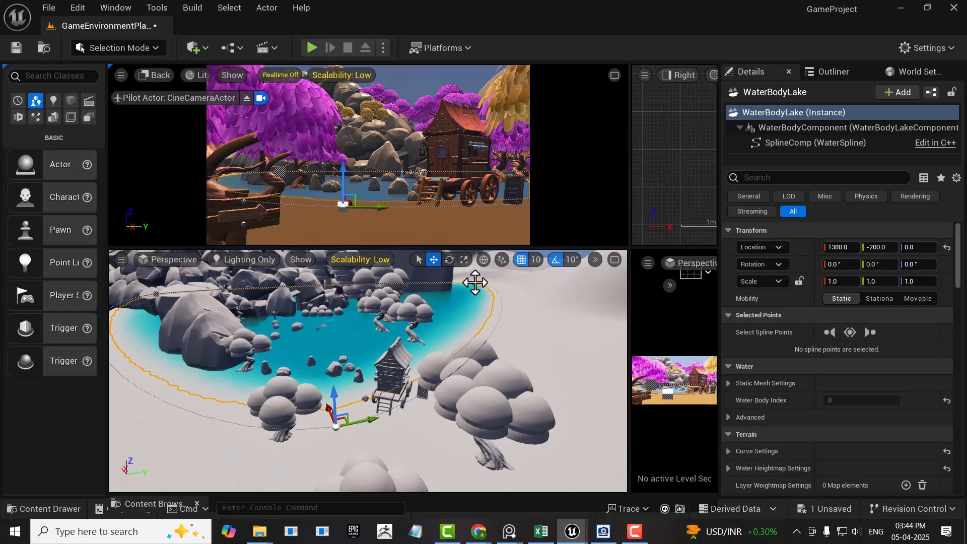
pyautogui.click(475, 282)
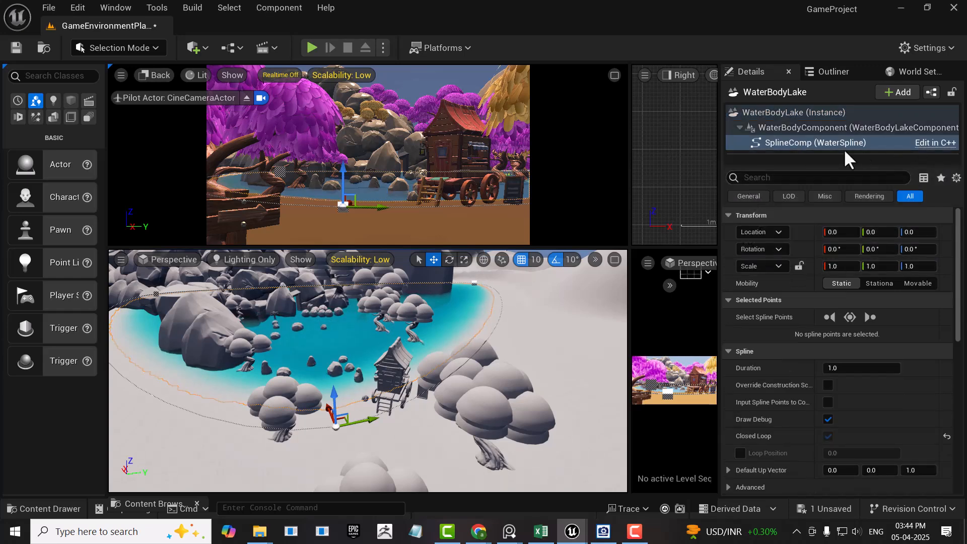
pyautogui.click(473, 282)
pyautogui.keyDown('alt'); pyautogui.moveTo(529, 387); pyautogui.dragTo(496, 403); pyautogui.keyUp('alt')
pyautogui.scroll(-4, 355, 405)
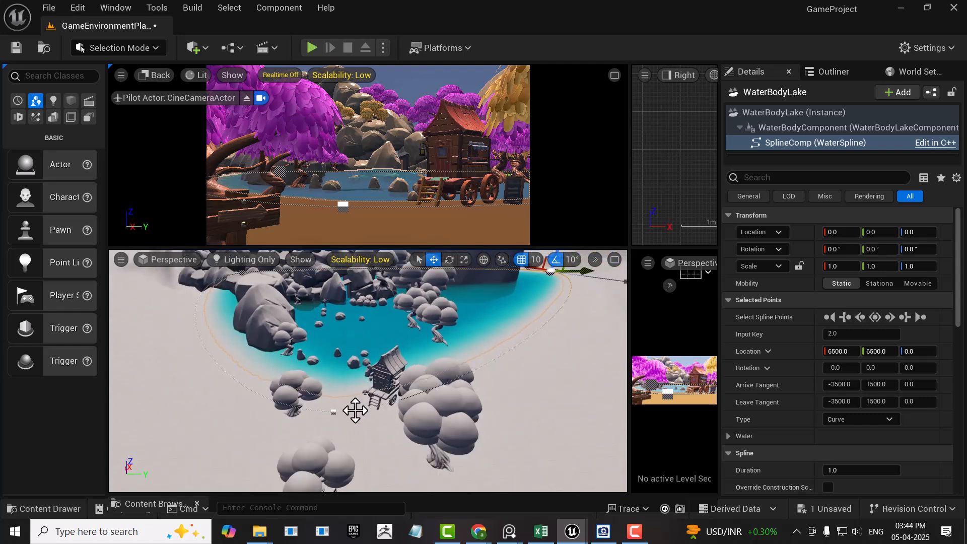
pyautogui.keyDown('alt'); pyautogui.moveTo(514, 364); pyautogui.dragTo(446, 385); pyautogui.keyUp('alt')
pyautogui.scroll(-3, 547, 357)
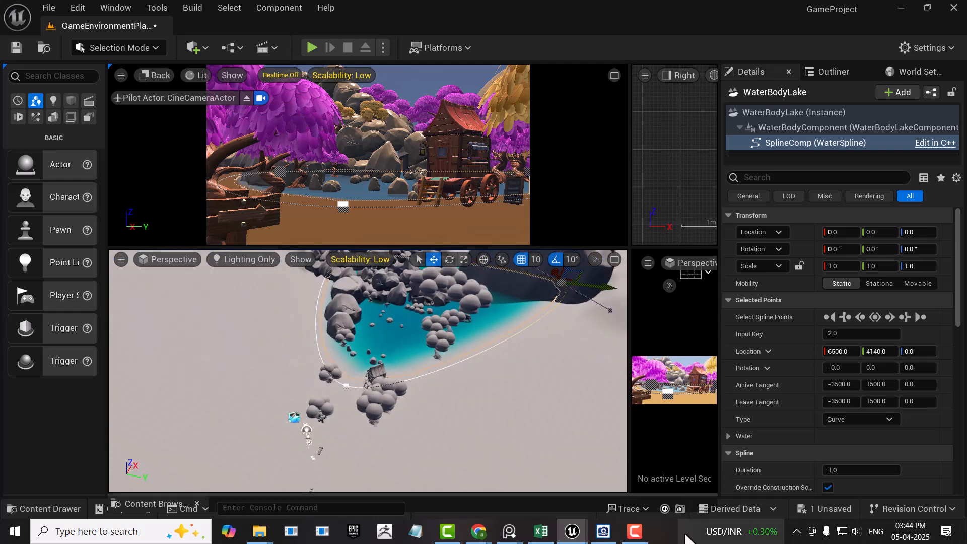
# Step: Bring up the environment.jpg reference beside the camera view and zoom in on its pond area
pyautogui.click(604, 532)
pyautogui.moveTo(557, 157); pyautogui.dragTo(738, 62)
pyautogui.moveTo(461, 237); pyautogui.dragTo(601, 177)
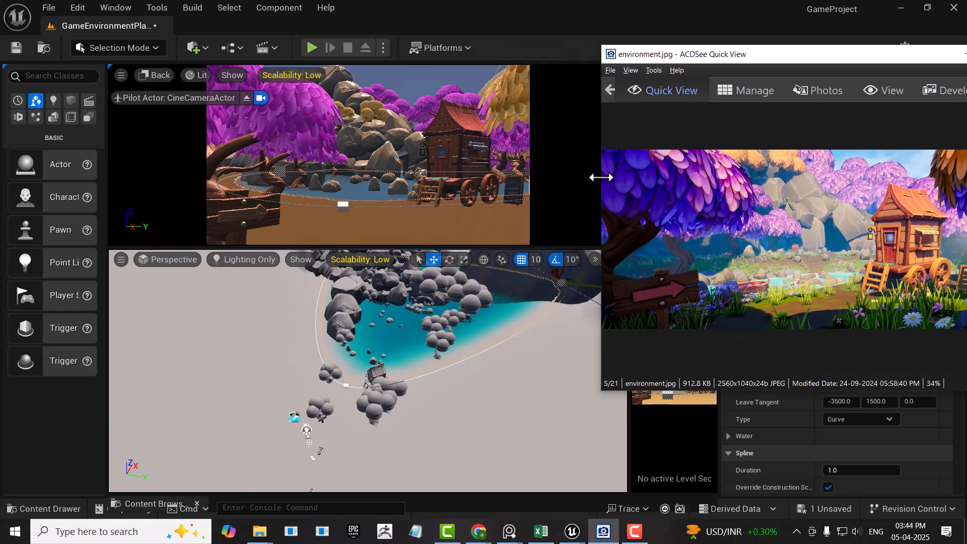
pyautogui.moveTo(601, 390); pyautogui.dragTo(633, 322)
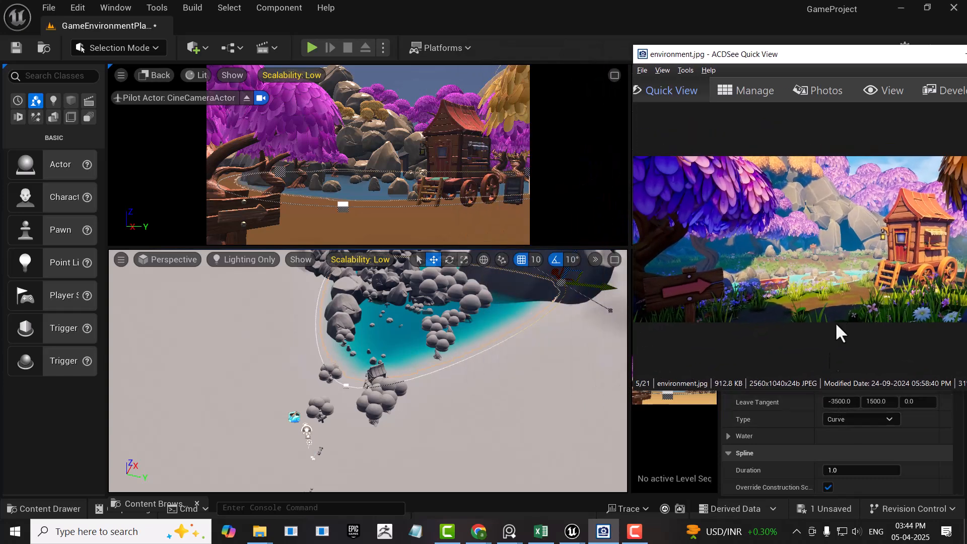
pyautogui.scroll(3, 839, 297)
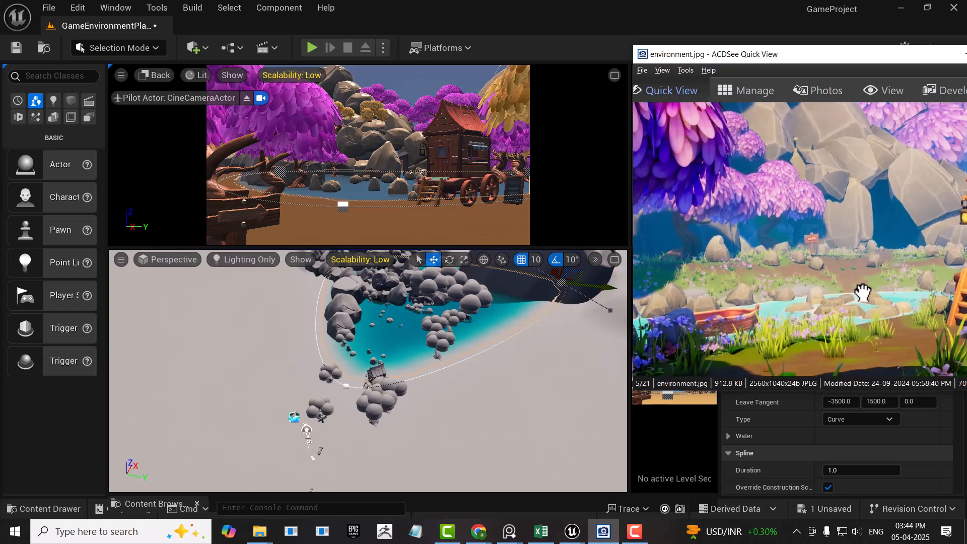
# Step: Move the lake spline's point near the wagon house back toward the rocks, away from the camera
pyautogui.keyDown('alt'); pyautogui.moveTo(470, 404); pyautogui.dragTo(604, 383); pyautogui.keyUp('alt')
pyautogui.keyDown('alt'); pyautogui.moveTo(364, 401); pyautogui.dragTo(318, 364); pyautogui.keyUp('alt')
pyautogui.click(358, 395)
pyautogui.moveTo(369, 414)
pyautogui.keyDown('alt'); pyautogui.mouseDown()
pyautogui.moveTo(381, 391)
pyautogui.moveTo(357, 405)
pyautogui.mouseUp(); pyautogui.keyUp('alt')
pyautogui.keyDown('alt'); pyautogui.moveTo(567, 371); pyautogui.dragTo(471, 366); pyautogui.keyUp('alt')
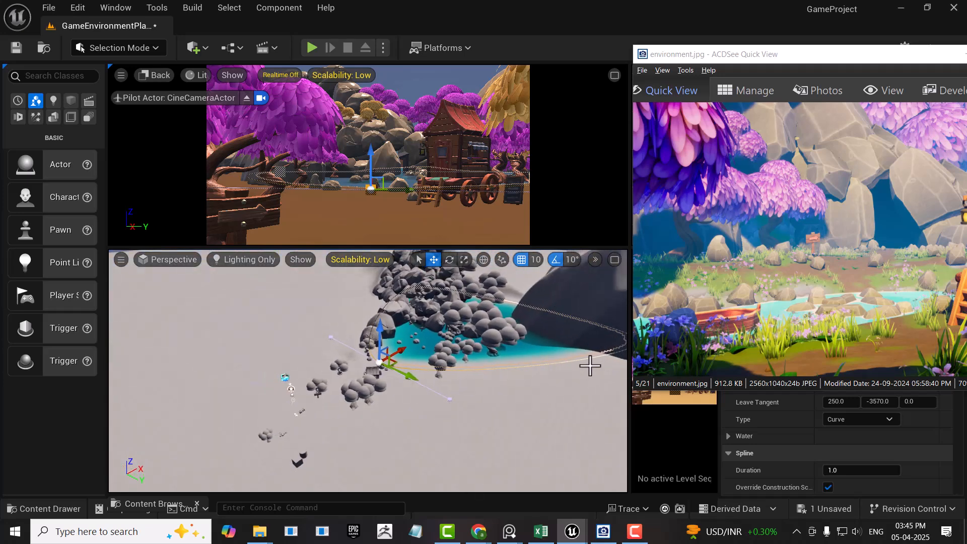
# Step: Select the lake spline's far corner point near the mountain and maximize the perspective viewport
pyautogui.keyDown('alt'); pyautogui.moveTo(602, 365); pyautogui.dragTo(547, 408); pyautogui.keyUp('alt')
pyautogui.click(619, 339)
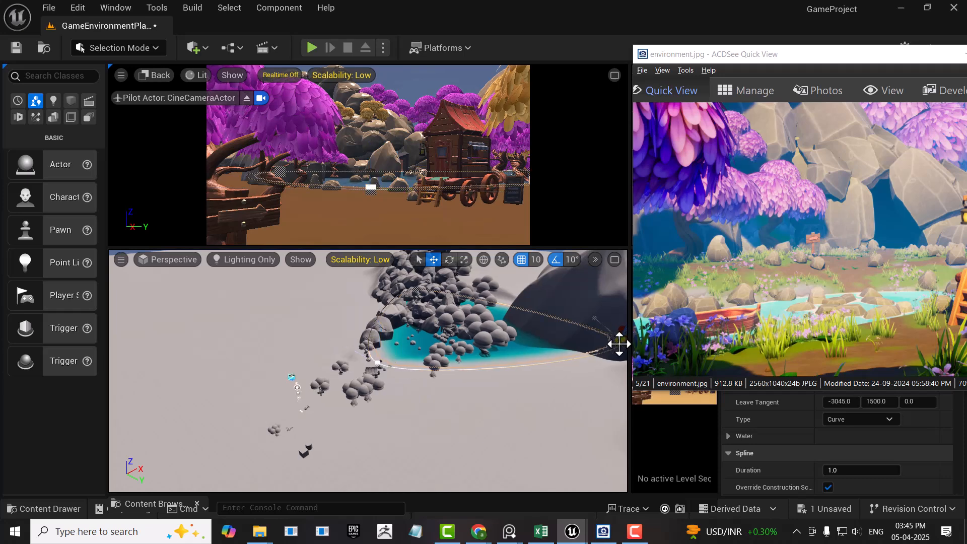
pyautogui.keyDown('alt'); pyautogui.moveTo(514, 369); pyautogui.dragTo(151, 307); pyautogui.keyUp('alt')
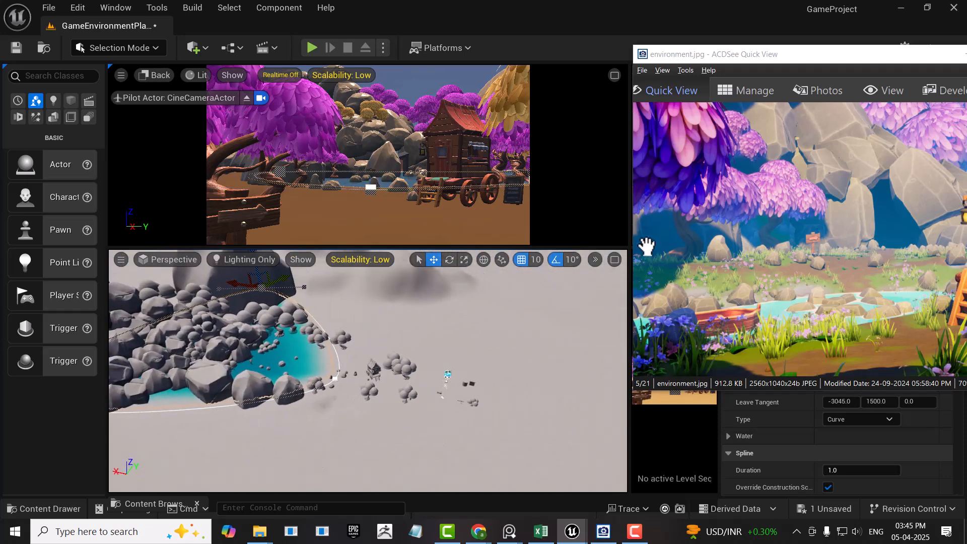
pyautogui.click(615, 261)
pyautogui.keyDown('alt'); pyautogui.moveTo(354, 328); pyautogui.dragTo(348, 338); pyautogui.keyUp('alt')
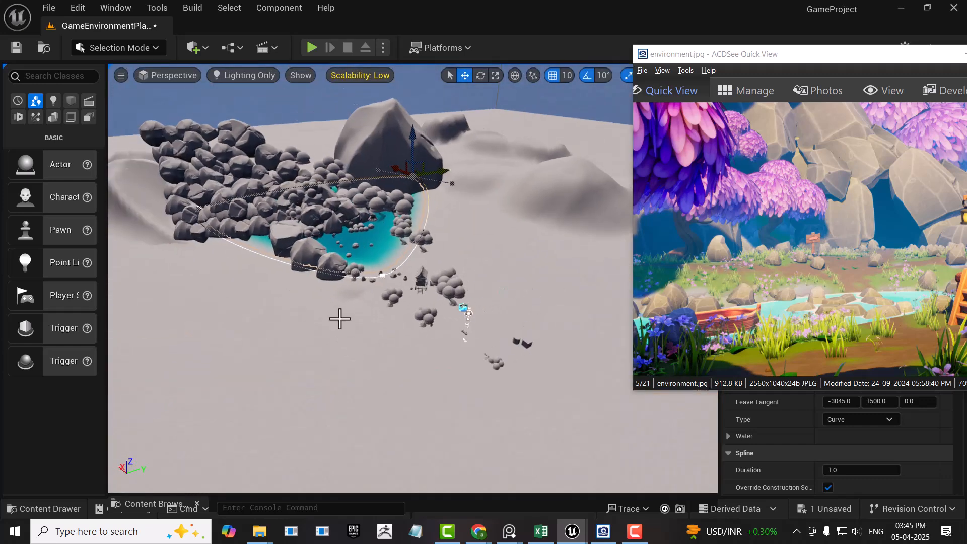
# Step: Move the lake spline's outer point beyond the rock pile inward along the X axis to shorten the lake
pyautogui.click(199, 208)
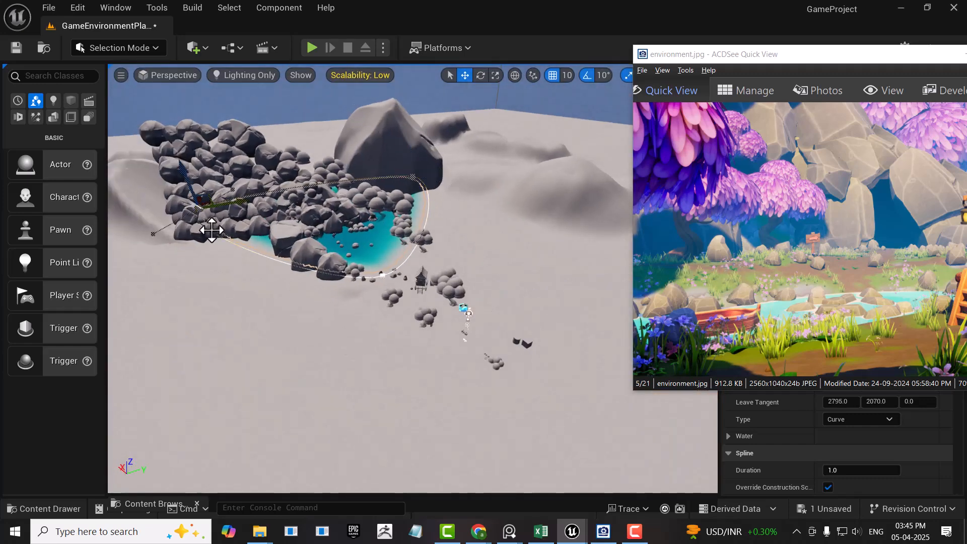
pyautogui.keyDown('alt'); pyautogui.moveTo(238, 235); pyautogui.dragTo(265, 358); pyautogui.keyUp('alt')
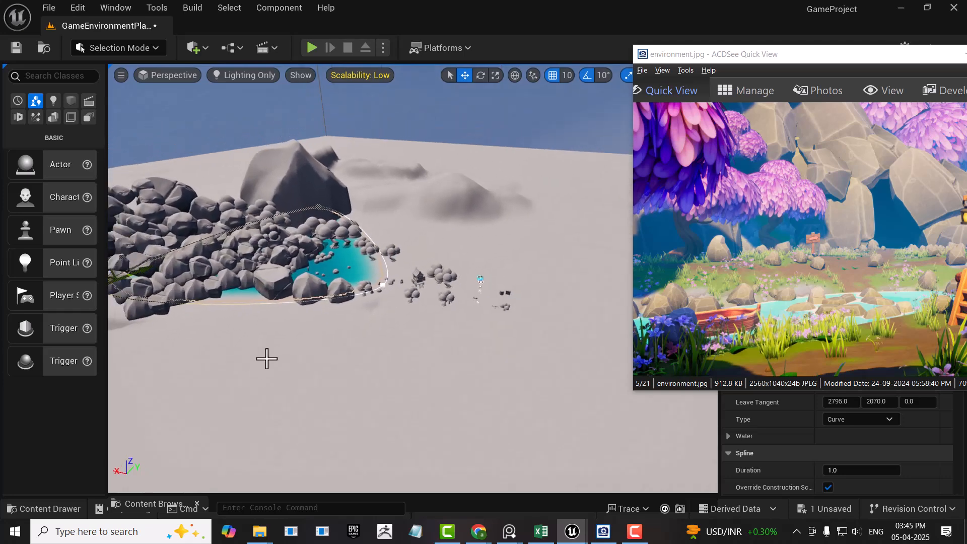
pyautogui.press('f')
pyautogui.keyDown('alt'); pyautogui.moveTo(397, 401); pyautogui.dragTo(405, 290); pyautogui.keyUp('alt')
pyautogui.keyDown('alt'); pyautogui.moveTo(511, 336); pyautogui.dragTo(431, 320); pyautogui.keyUp('alt')
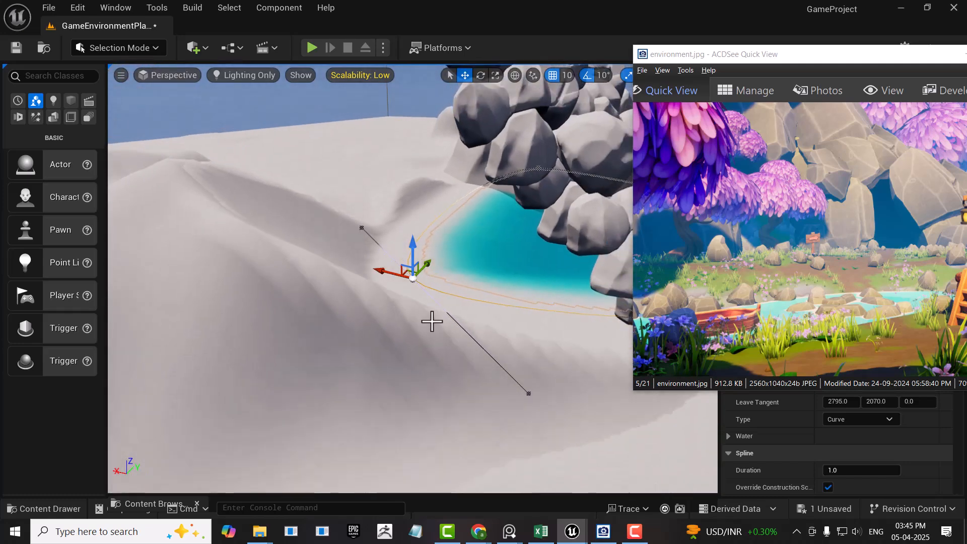
pyautogui.keyDown('alt'); pyautogui.moveTo(525, 352); pyautogui.dragTo(587, 445, button='right'); pyautogui.keyUp('alt')
pyautogui.keyDown('alt'); pyautogui.moveTo(491, 363); pyautogui.dragTo(498, 374, button='right'); pyautogui.keyUp('alt')
pyautogui.keyDown('alt'); pyautogui.moveTo(494, 458); pyautogui.dragTo(479, 526, button='right'); pyautogui.keyUp('alt')
pyautogui.keyDown('alt'); pyautogui.moveTo(445, 308); pyautogui.dragTo(462, 370, button='right'); pyautogui.keyUp('alt')
pyautogui.keyDown('alt'); pyautogui.moveTo(474, 365); pyautogui.dragTo(521, 357); pyautogui.keyUp('alt')
pyautogui.moveTo(386, 275); pyautogui.dragTo(520, 279)
pyautogui.keyDown('alt'); pyautogui.moveTo(482, 348); pyautogui.dragTo(484, 377); pyautogui.keyUp('alt')
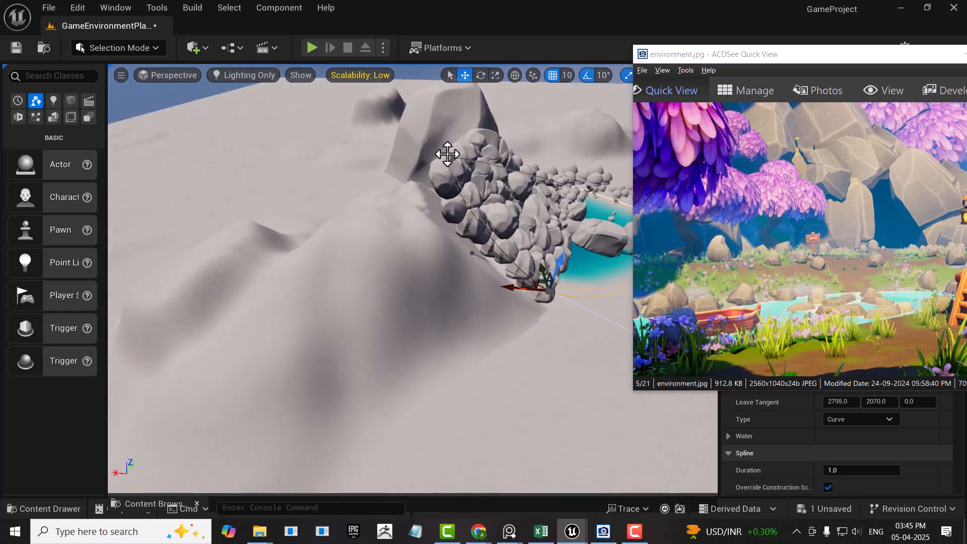
# Step: Pull the lake spline's rear point inward along the X axis and shift the reference image off the viewport
pyautogui.click(453, 157)
pyautogui.moveTo(483, 165); pyautogui.dragTo(532, 164)
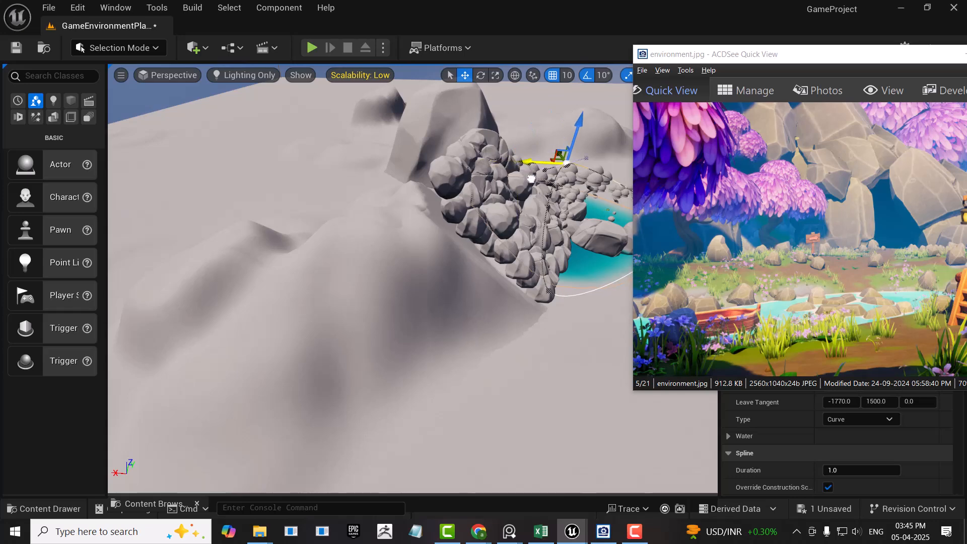
pyautogui.moveTo(508, 378)
pyautogui.keyDown('alt'); pyautogui.mouseDown()
pyautogui.moveTo(524, 355)
pyautogui.moveTo(514, 361)
pyautogui.moveTo(486, 299)
pyautogui.moveTo(539, 264)
pyautogui.moveTo(542, 228)
pyautogui.moveTo(516, 223)
pyautogui.moveTo(556, 210)
pyautogui.moveTo(556, 200)
pyautogui.moveTo(528, 347)
pyautogui.moveTo(501, 372)
pyautogui.mouseUp(); pyautogui.keyUp('alt')
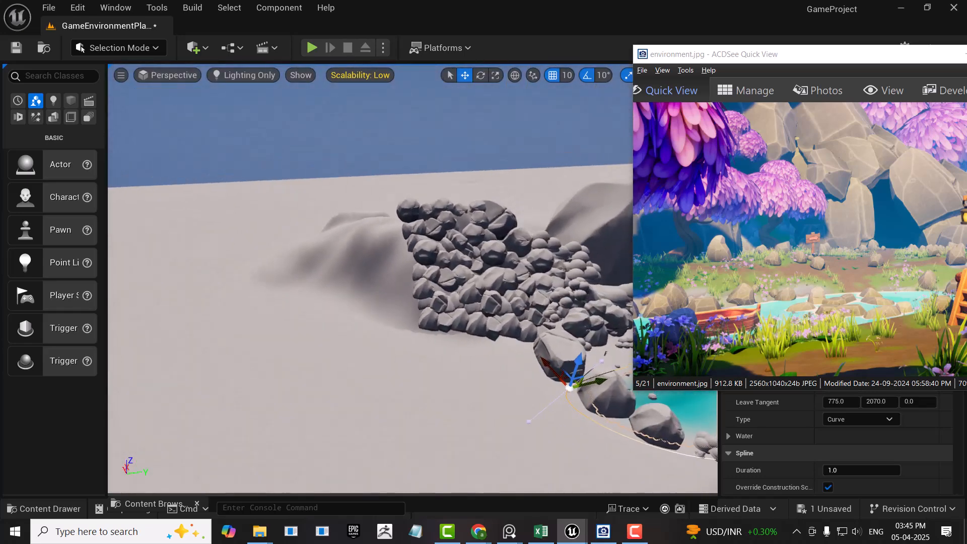
pyautogui.moveTo(785, 62); pyautogui.dragTo(811, 110)
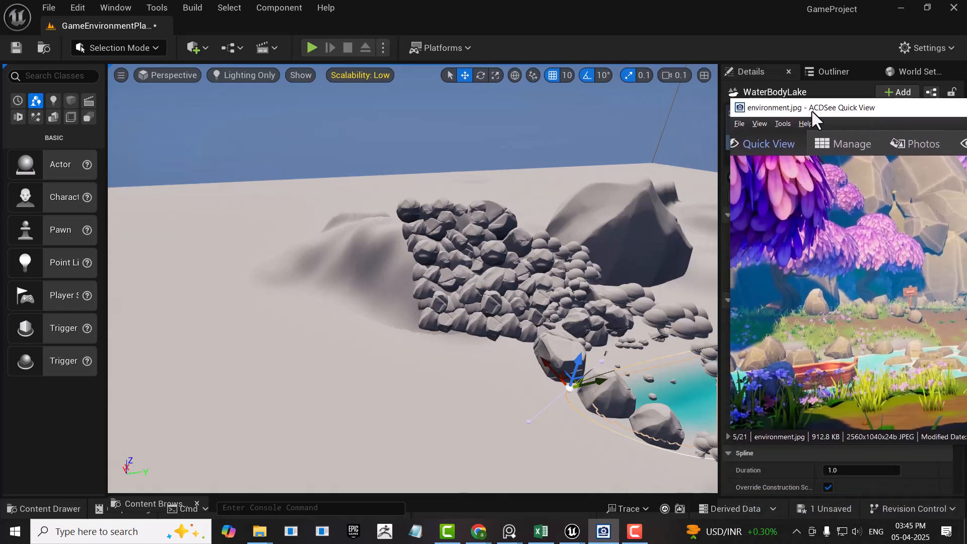
# Step: Restore the multi-viewport layout, shift the reference image off the Details panel, and reselect the WaterBodyLake's SplineComp
pyautogui.click(704, 75)
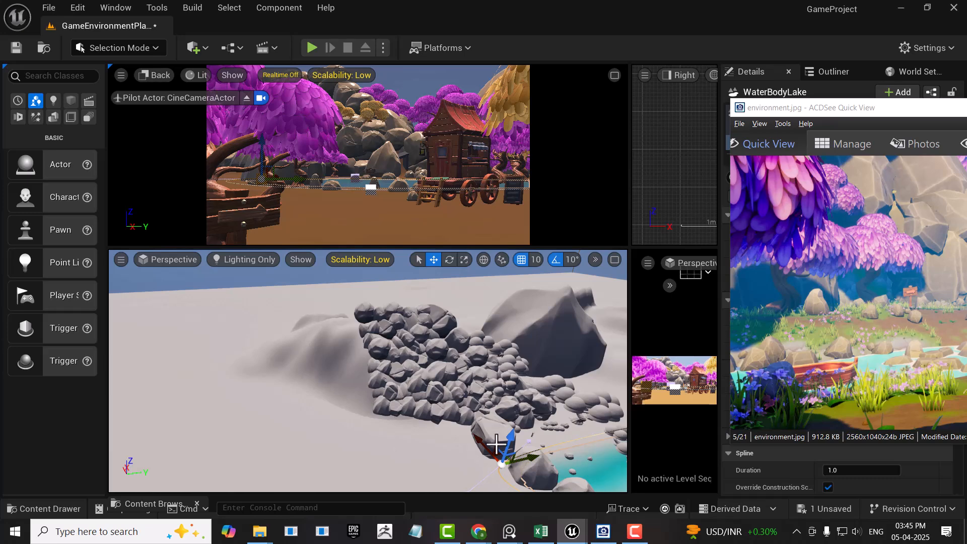
pyautogui.click(531, 379)
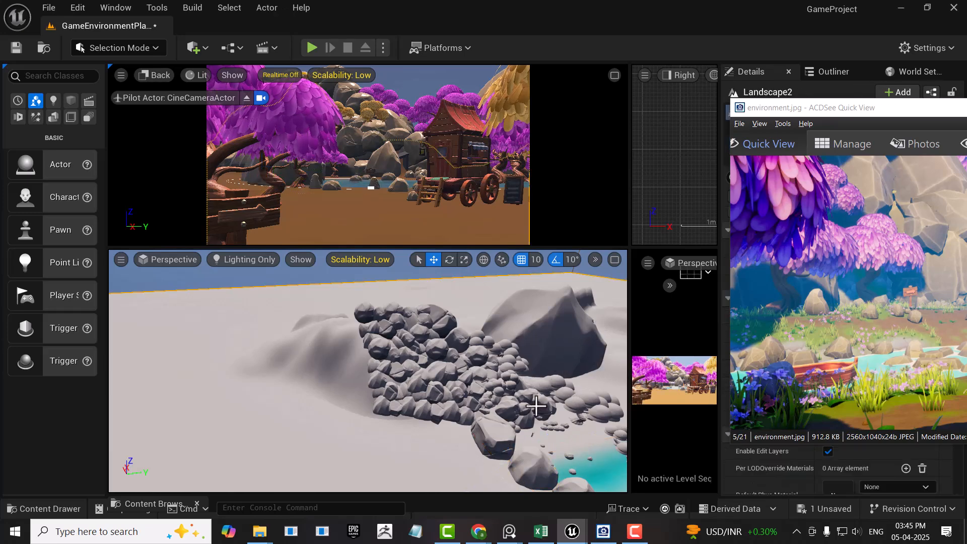
pyautogui.scroll(-1, 536, 406)
pyautogui.moveTo(865, 101); pyautogui.dragTo(863, 214)
pyautogui.click(577, 461)
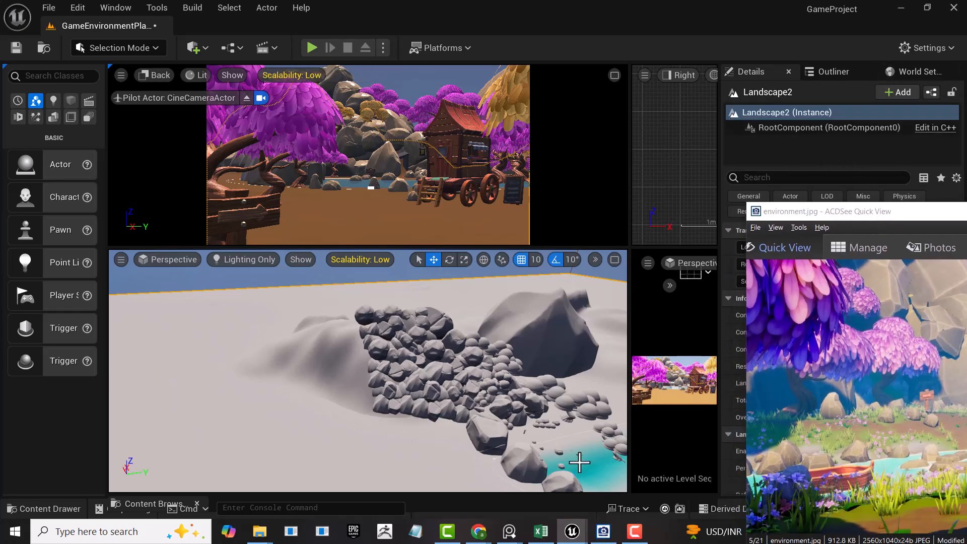
pyautogui.click(811, 143)
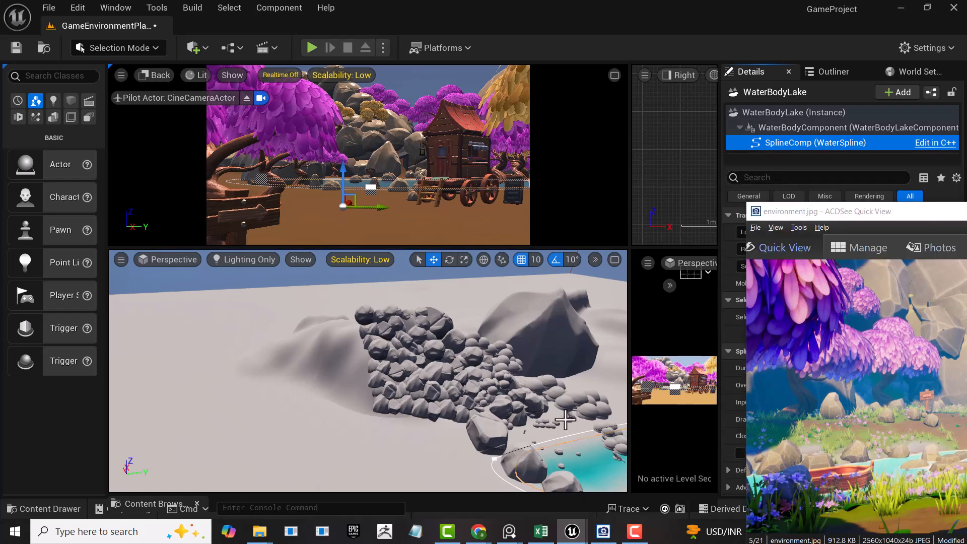
# Step: Move the lake spline's end point beside the large boulders outward along the Y axis to extend the lake
pyautogui.scroll(-3, 528, 455)
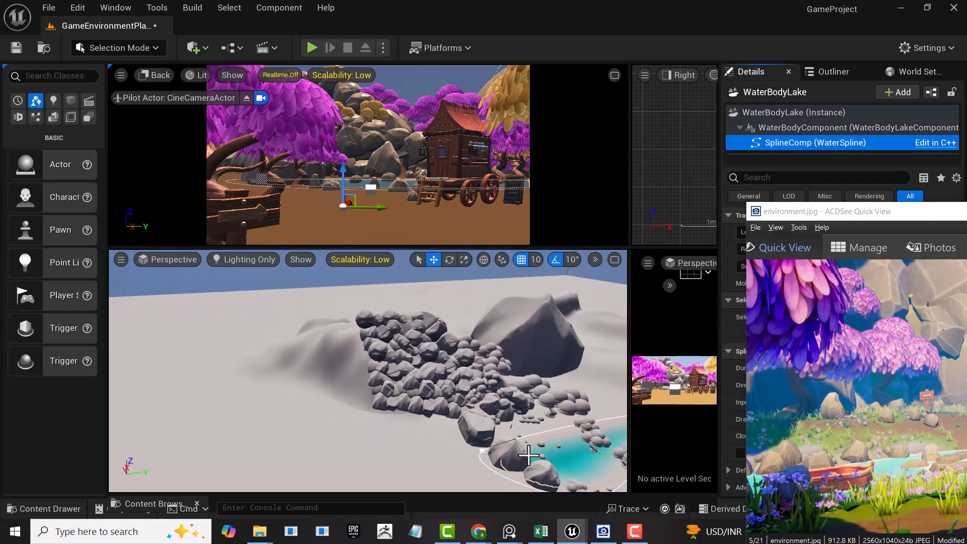
pyautogui.keyDown('alt'); pyautogui.moveTo(560, 444); pyautogui.dragTo(559, 471); pyautogui.keyUp('alt')
pyautogui.scroll(-6, 536, 429)
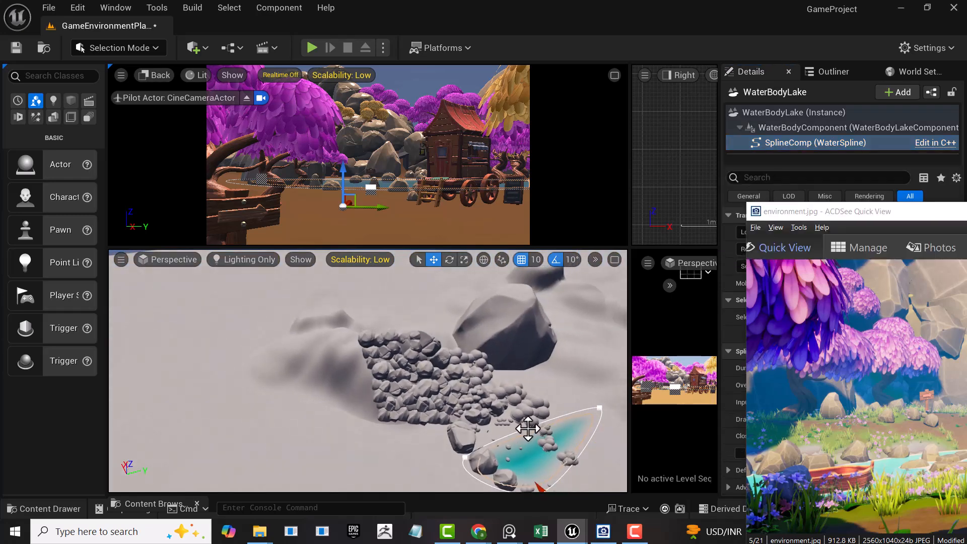
pyautogui.scroll(-2, 522, 443)
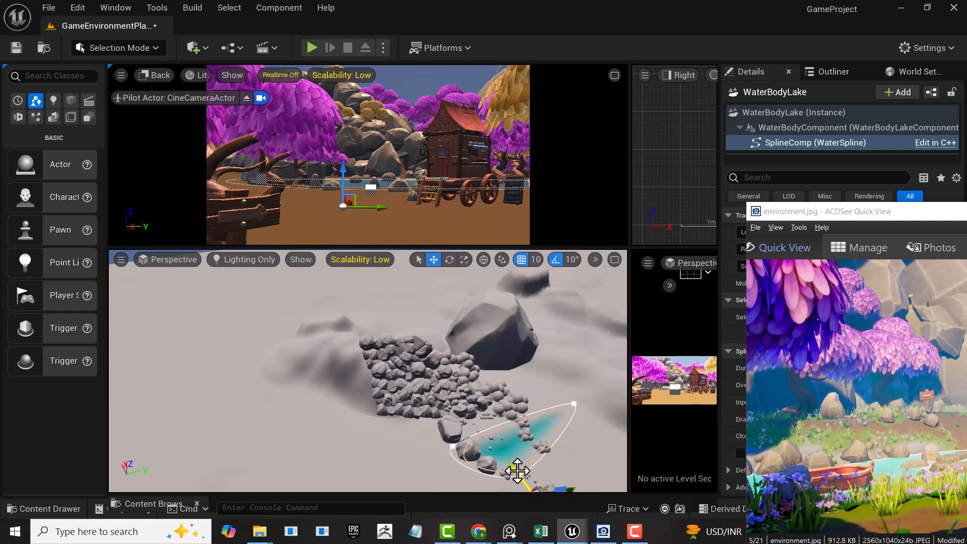
pyautogui.click(453, 446)
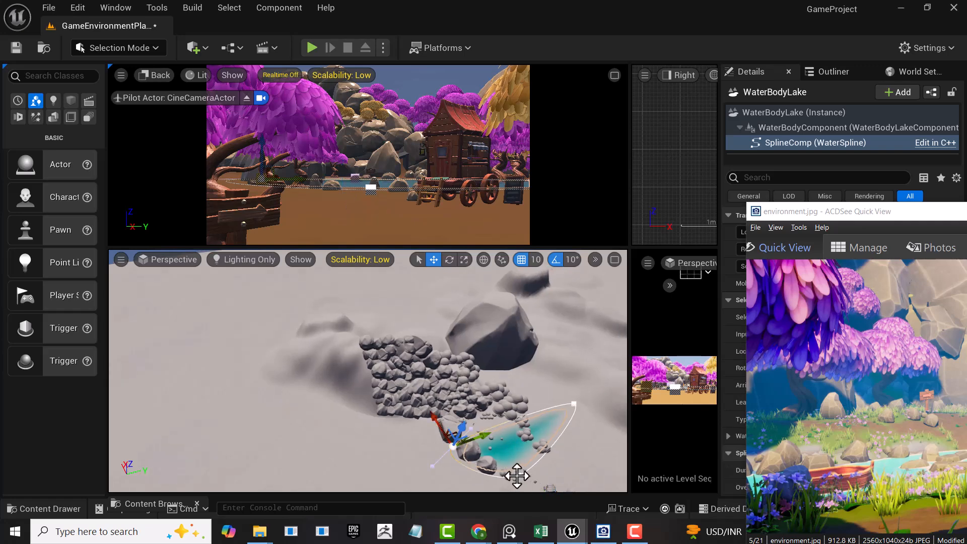
pyautogui.click(517, 475)
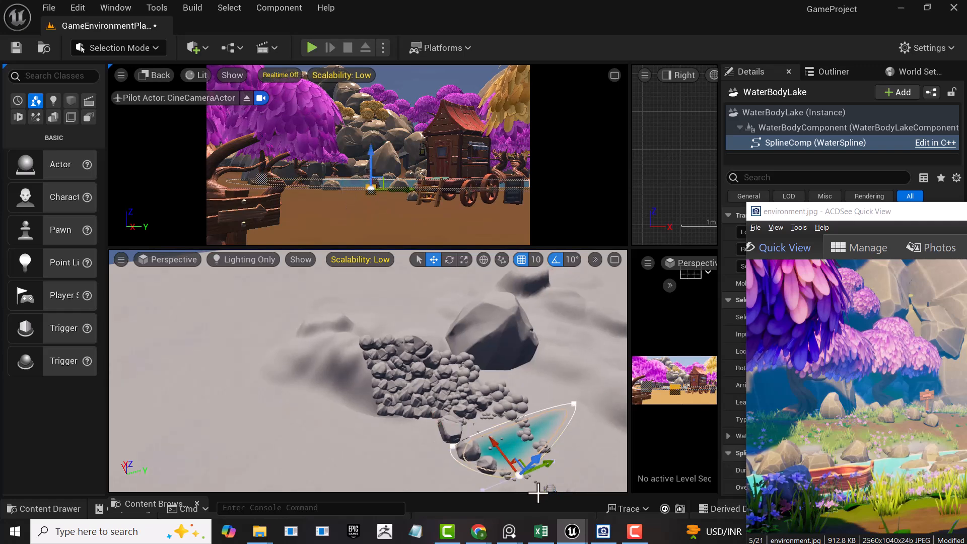
pyautogui.click(453, 446)
pyautogui.moveTo(483, 438); pyautogui.dragTo(453, 448)
pyautogui.moveTo(545, 448); pyautogui.dragTo(548, 427, button='right')
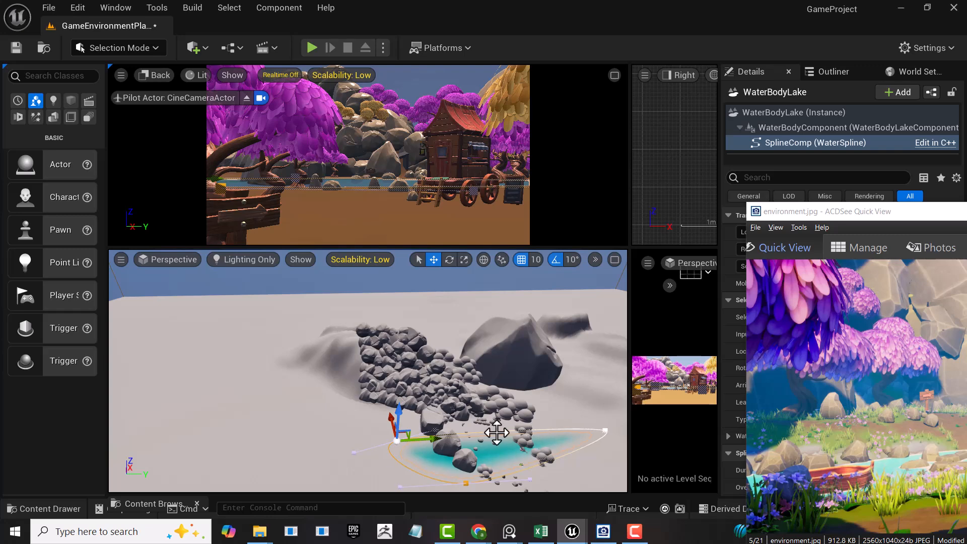
# Step: Bring the pond in environment.jpg into view for comparison and nudge the lake spline's front point along the Y axis
pyautogui.moveTo(817, 206); pyautogui.dragTo(739, 73)
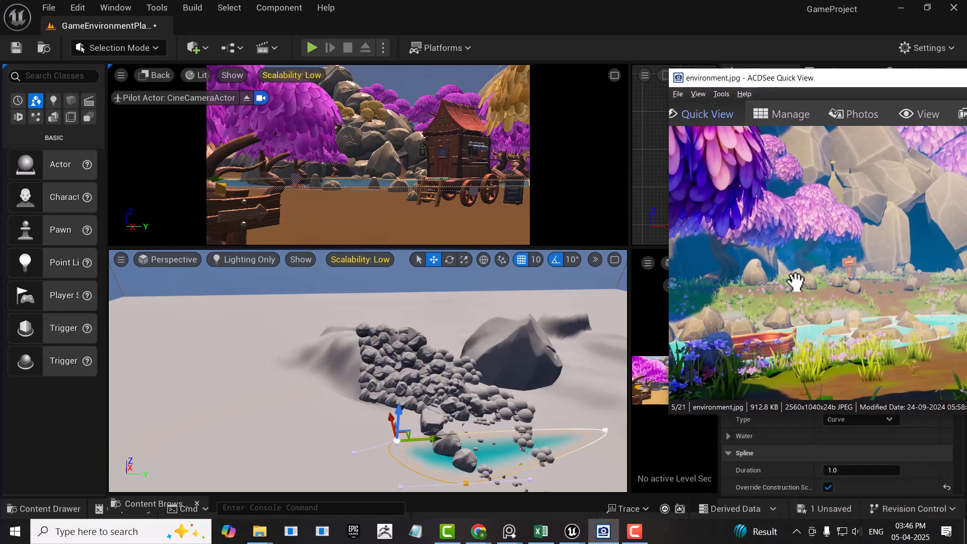
pyautogui.moveTo(861, 342); pyautogui.dragTo(773, 277)
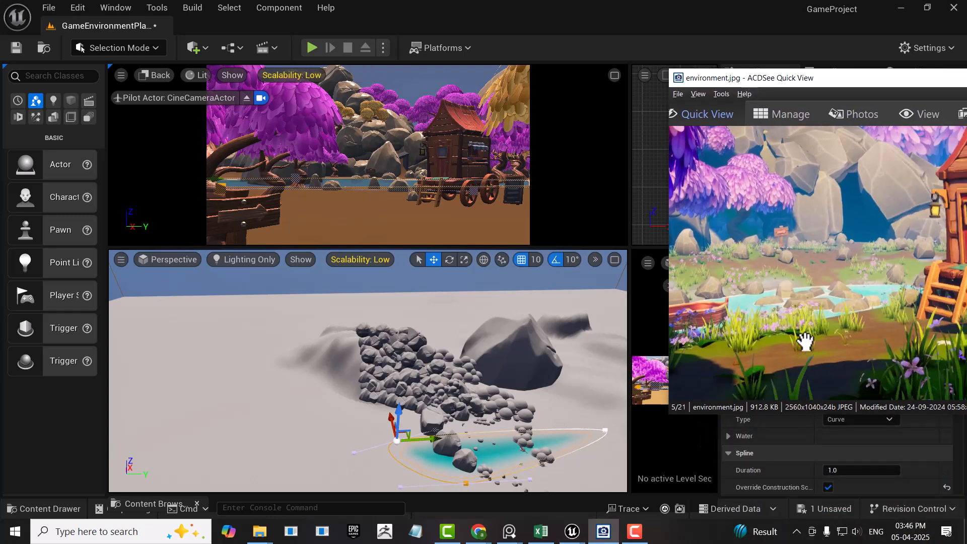
pyautogui.moveTo(507, 382); pyautogui.dragTo(505, 467, button='right')
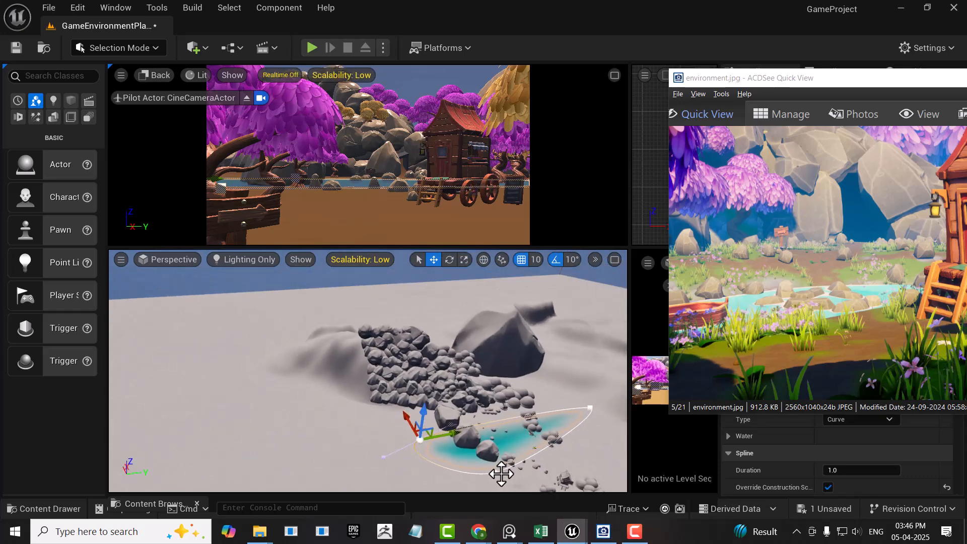
pyautogui.moveTo(490, 472)
pyautogui.mouseDown()
pyautogui.moveTo(499, 460)
pyautogui.moveTo(486, 458)
pyautogui.moveTo(501, 469)
pyautogui.mouseUp()
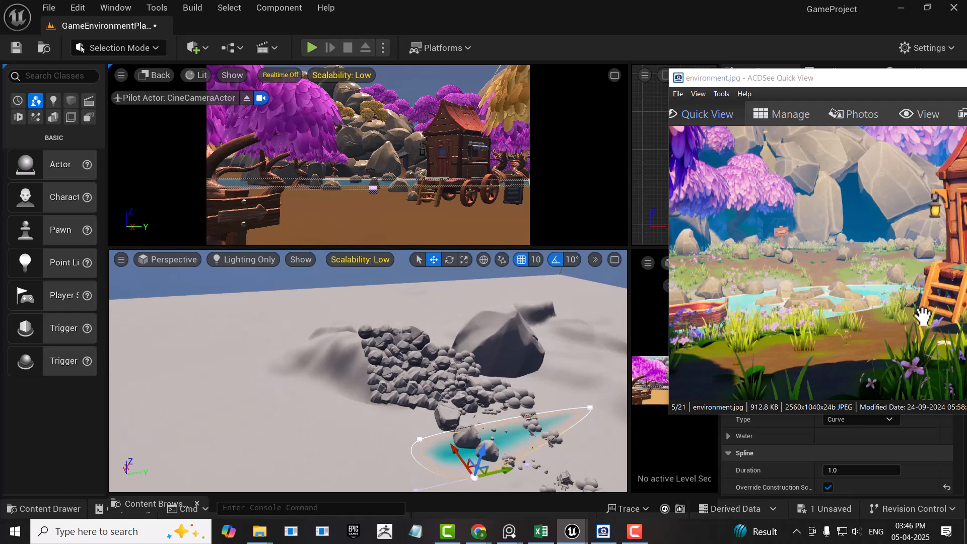
pyautogui.moveTo(566, 421); pyautogui.dragTo(546, 413, button='right')
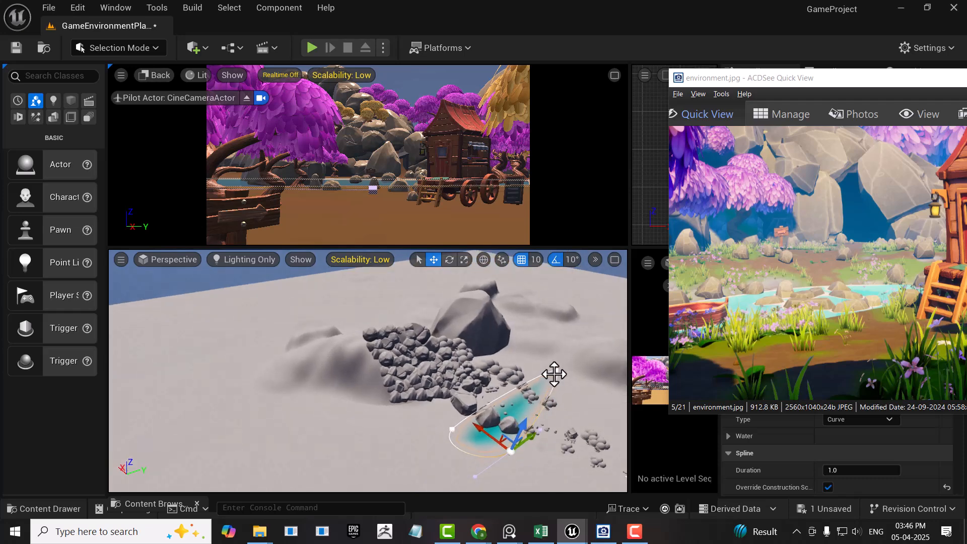
# Step: Select all three lake spline points and move them together along the X axis toward the rock pile
pyautogui.click(555, 371)
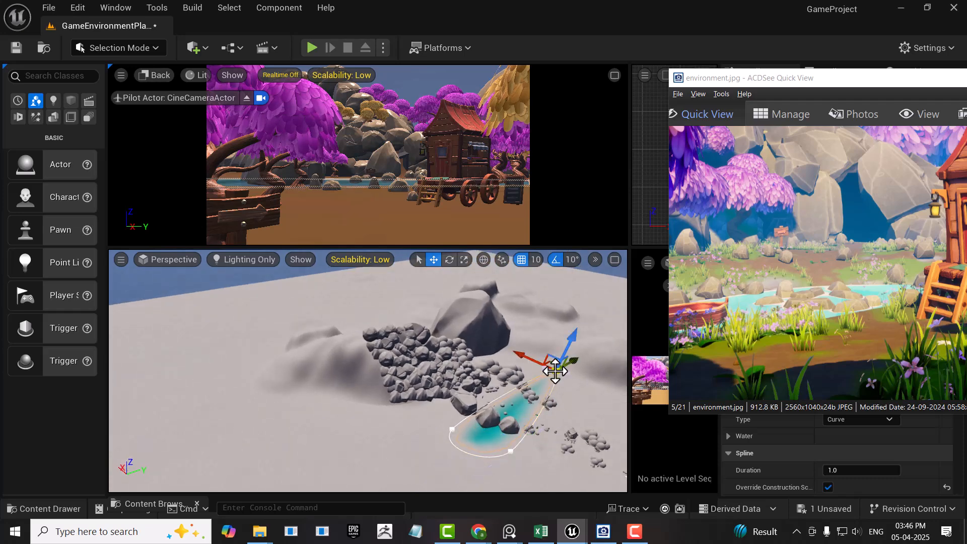
pyautogui.click(512, 452)
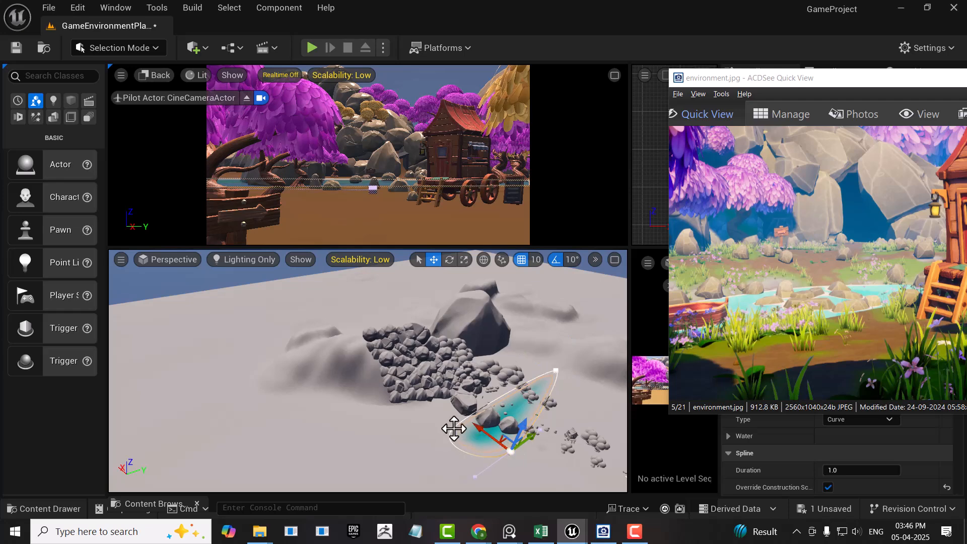
pyautogui.click(452, 429)
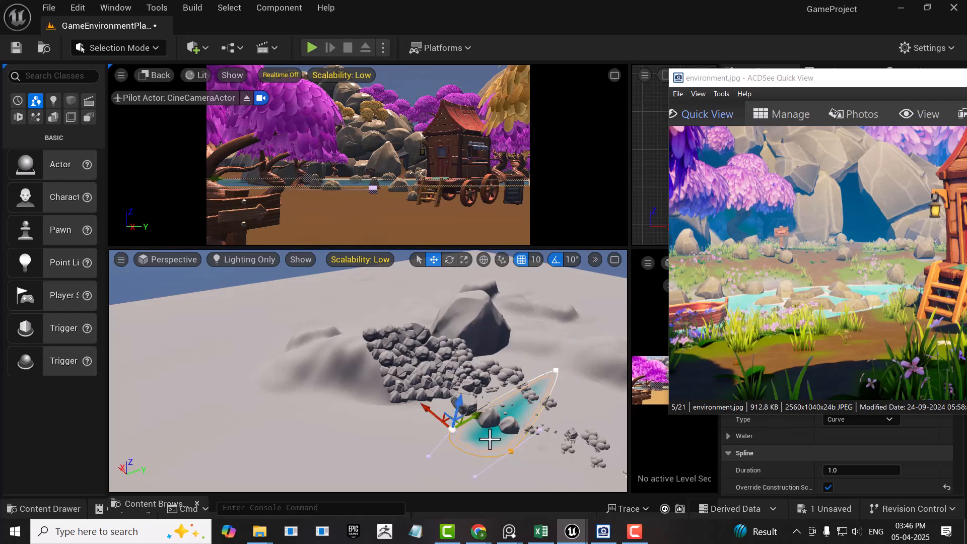
pyautogui.click(555, 370)
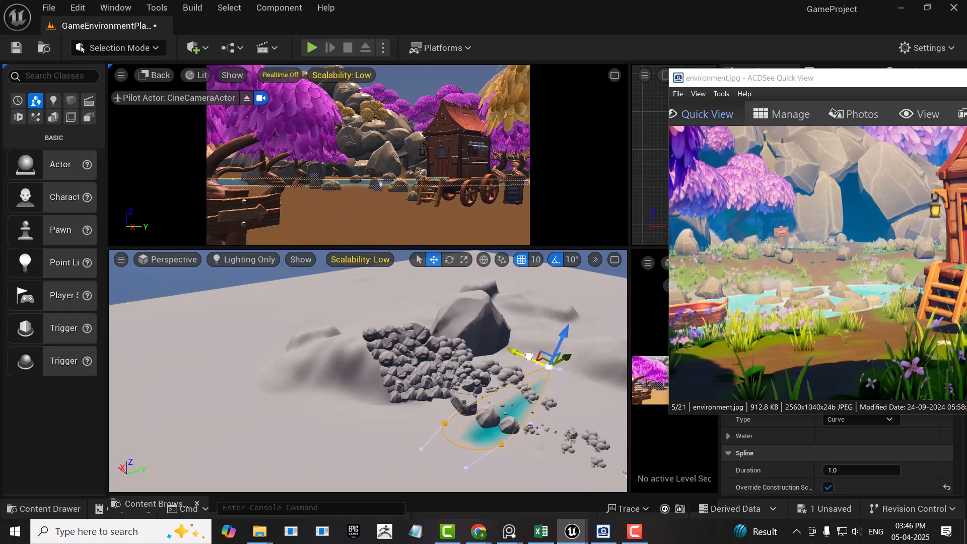
pyautogui.moveTo(528, 466); pyautogui.dragTo(503, 461, button='right')
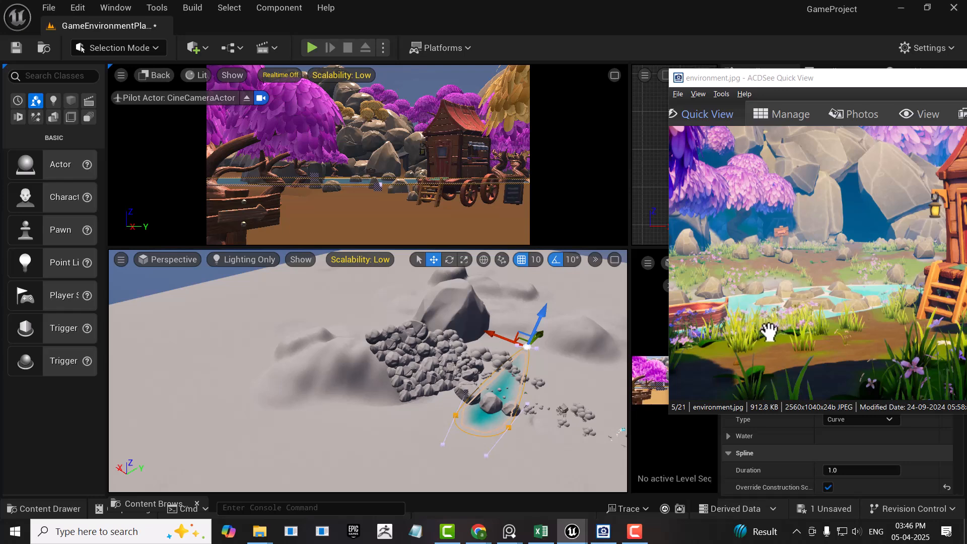
# Step: Shift the three selected lake spline points together along the X axis back toward the camera
pyautogui.moveTo(535, 407); pyautogui.dragTo(499, 456, button='right')
pyautogui.scroll(-1, 597, 427)
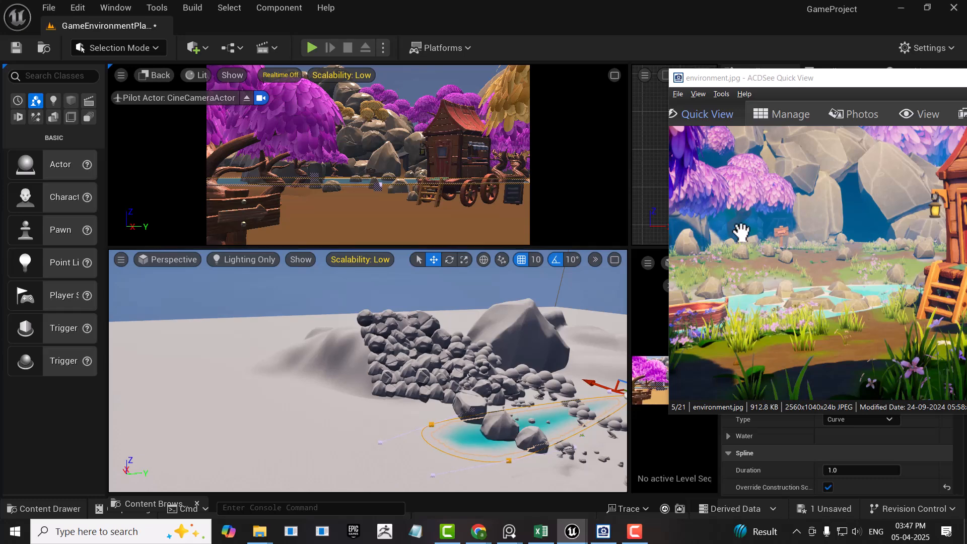
pyautogui.keyDown('alt'); pyautogui.moveTo(484, 434); pyautogui.dragTo(506, 440); pyautogui.keyUp('alt')
pyautogui.moveTo(505, 359); pyautogui.dragTo(528, 366)
pyautogui.keyDown('alt'); pyautogui.moveTo(462, 446); pyautogui.dragTo(510, 441); pyautogui.keyUp('alt')
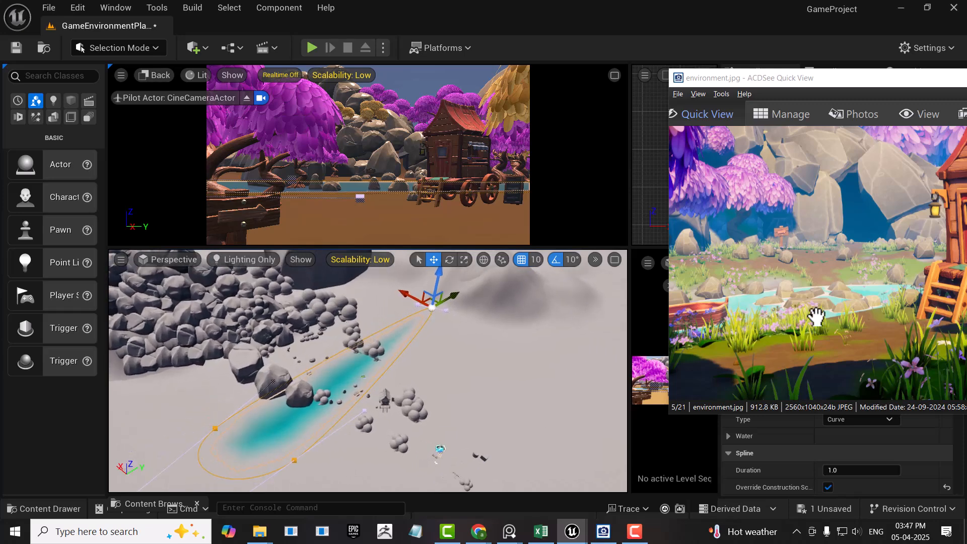
# Step: Pull the lake spline's far end point inward along the Y axis and bring it toward the camera along X, following the reference
pyautogui.scroll(3, 812, 319)
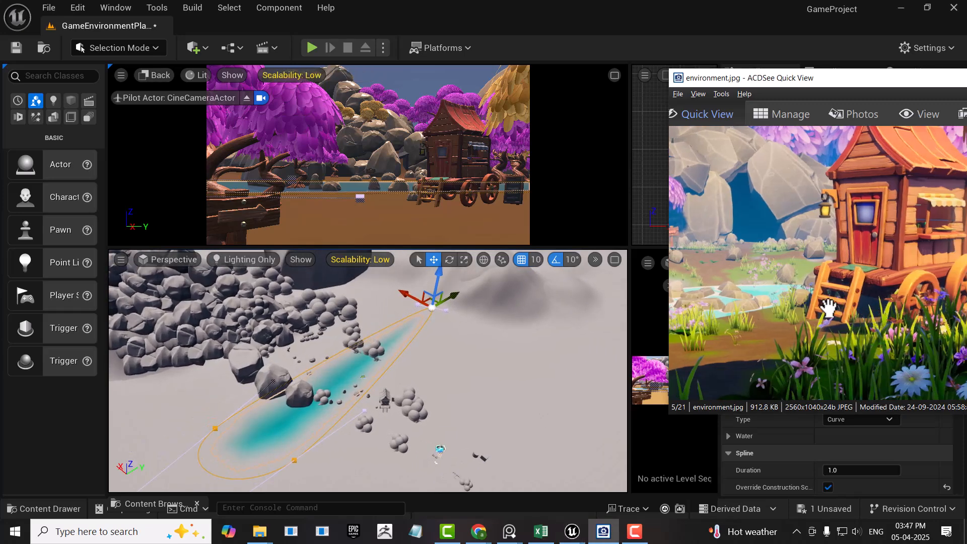
pyautogui.click(431, 312)
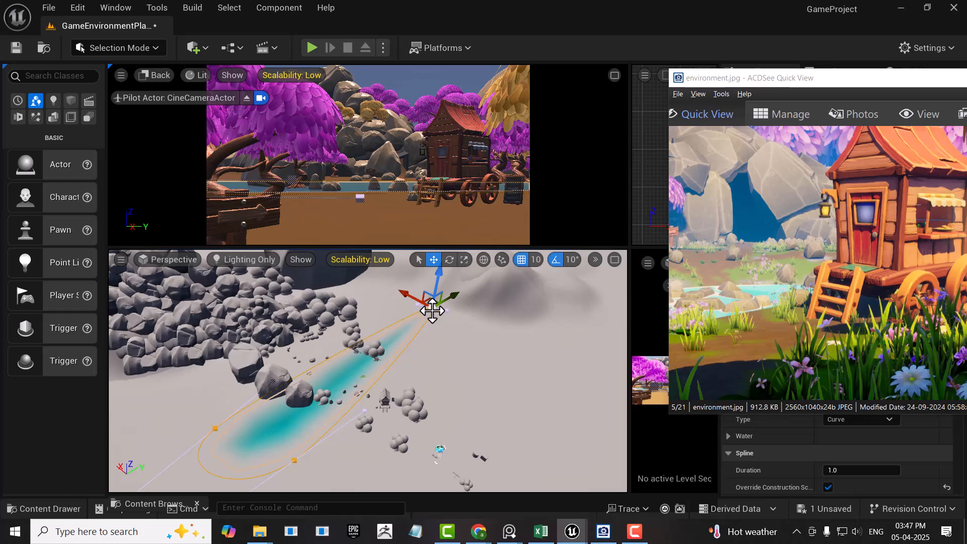
pyautogui.moveTo(451, 298); pyautogui.dragTo(388, 365)
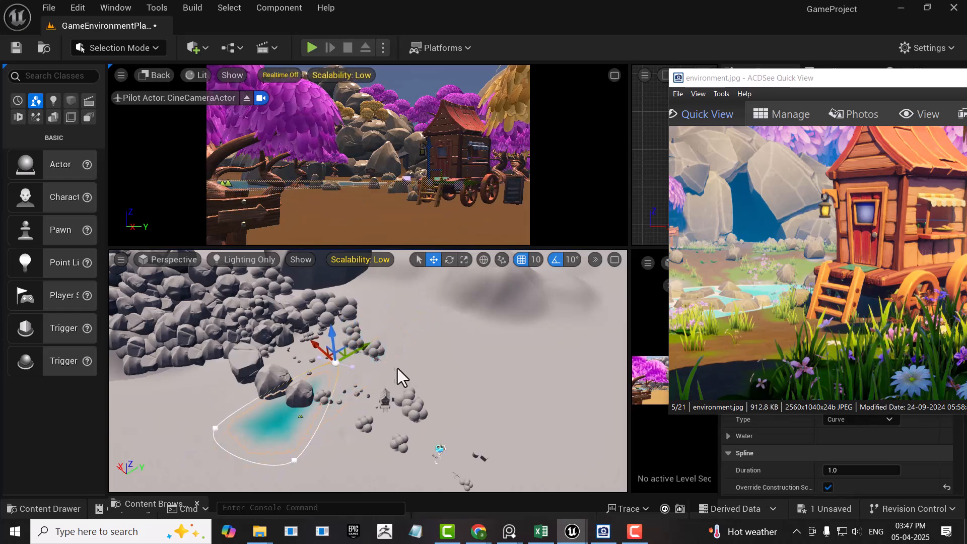
pyautogui.moveTo(321, 351); pyautogui.dragTo(385, 363)
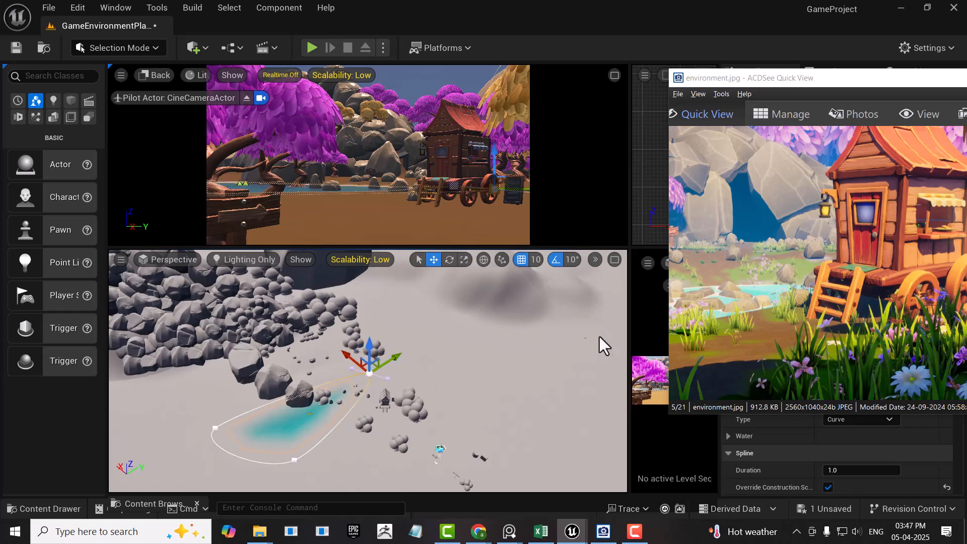
# Step: Focus on the lake spline's far end point and nudge it along the X axis away from the camera
pyautogui.moveTo(386, 380)
pyautogui.mouseDown(button='right')
pyautogui.moveTo(395, 378)
pyautogui.moveTo(382, 375)
pyautogui.mouseUp(button='right')
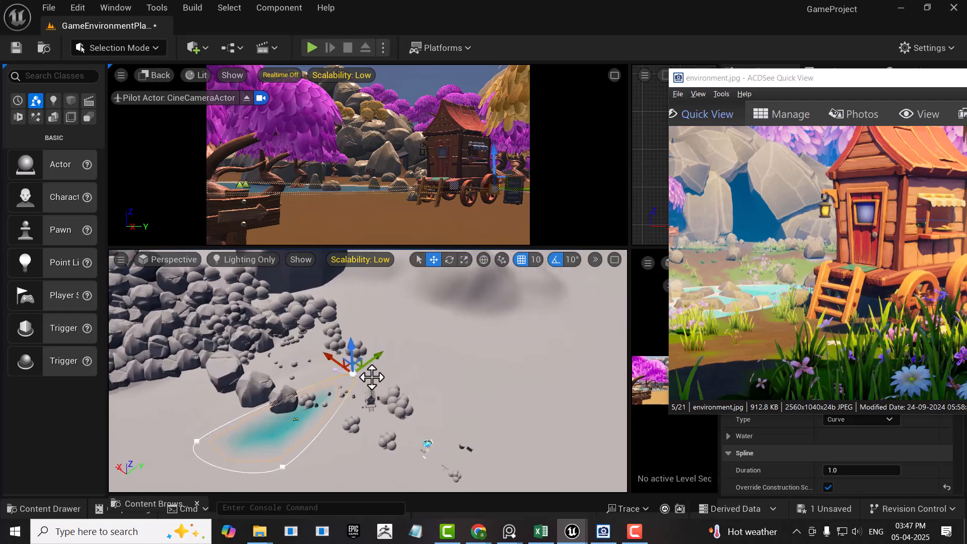
pyautogui.moveTo(369, 376); pyautogui.dragTo(385, 381, button='right')
pyautogui.press('f')
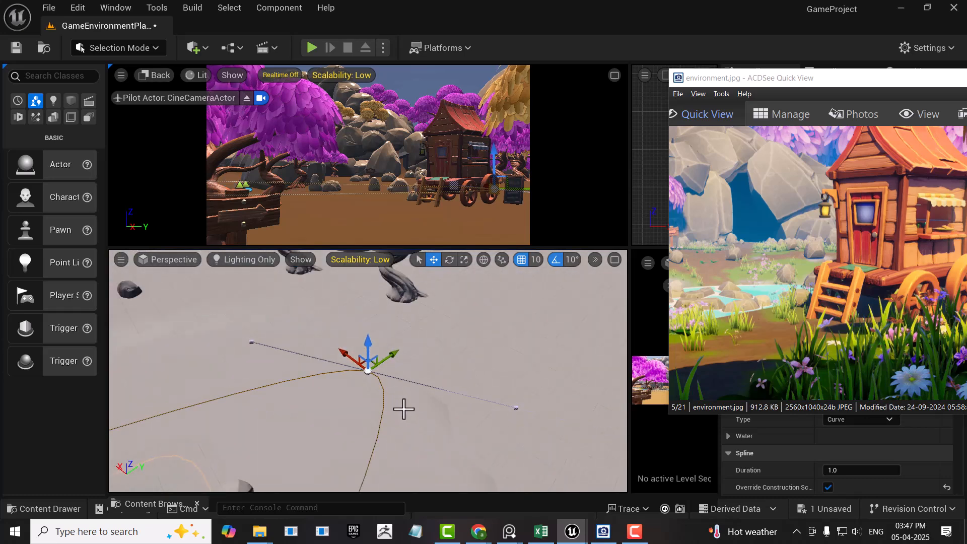
pyautogui.moveTo(522, 401); pyautogui.dragTo(539, 415, button='right')
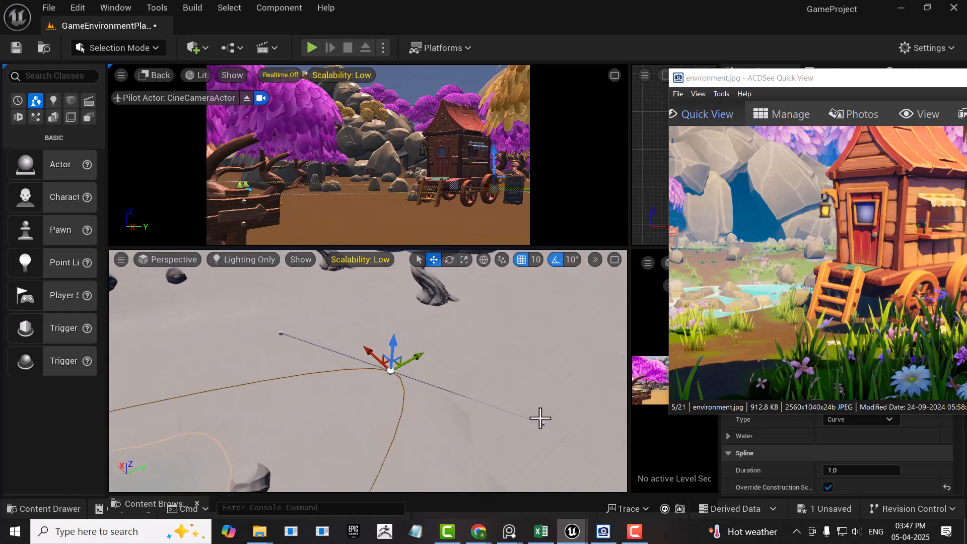
pyautogui.keyDown('ctrl'); pyautogui.moveTo(541, 424); pyautogui.dragTo(544, 428); pyautogui.keyUp('ctrl')
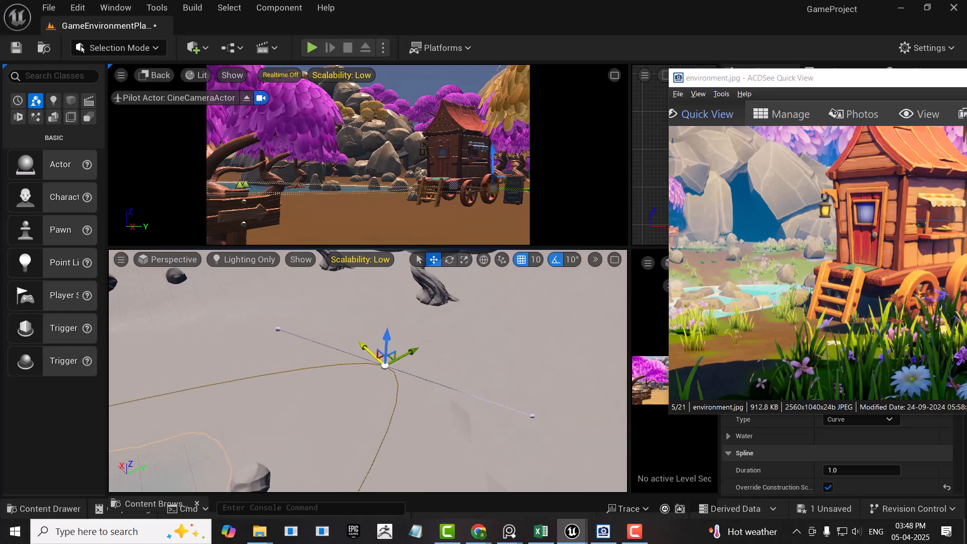
# Step: Open the options of the far end point's tangent and move the environment.jpg reference window clear of the lake's details
pyautogui.rightClick(531, 417)
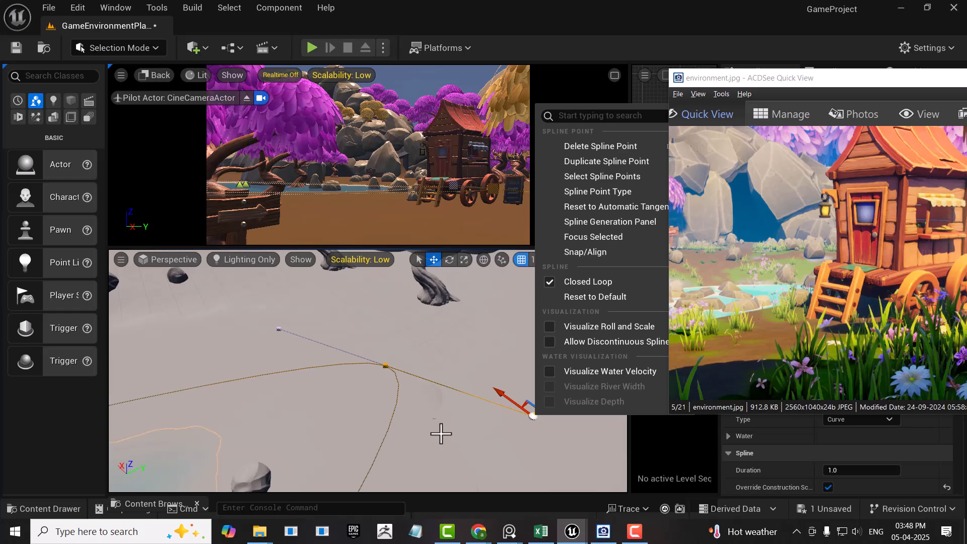
pyautogui.scroll(-5, 416, 427)
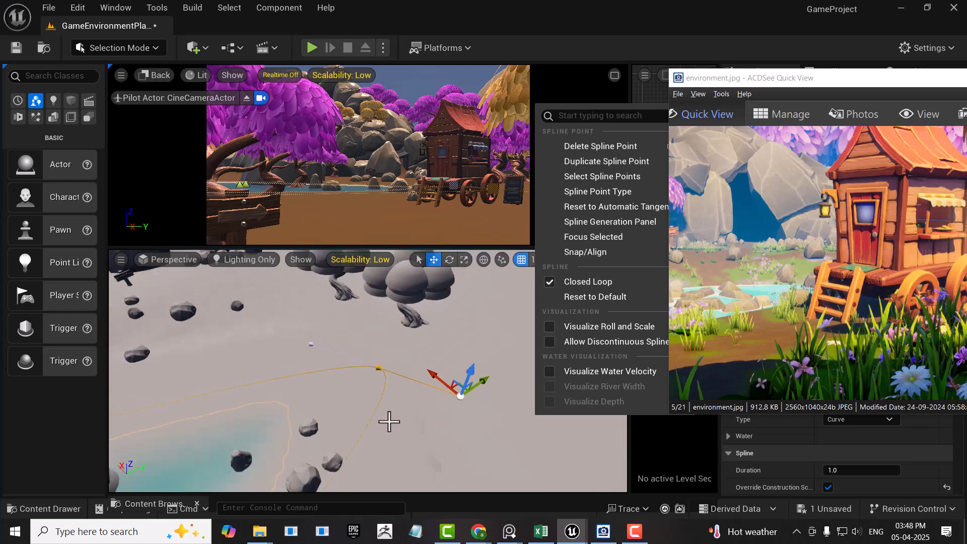
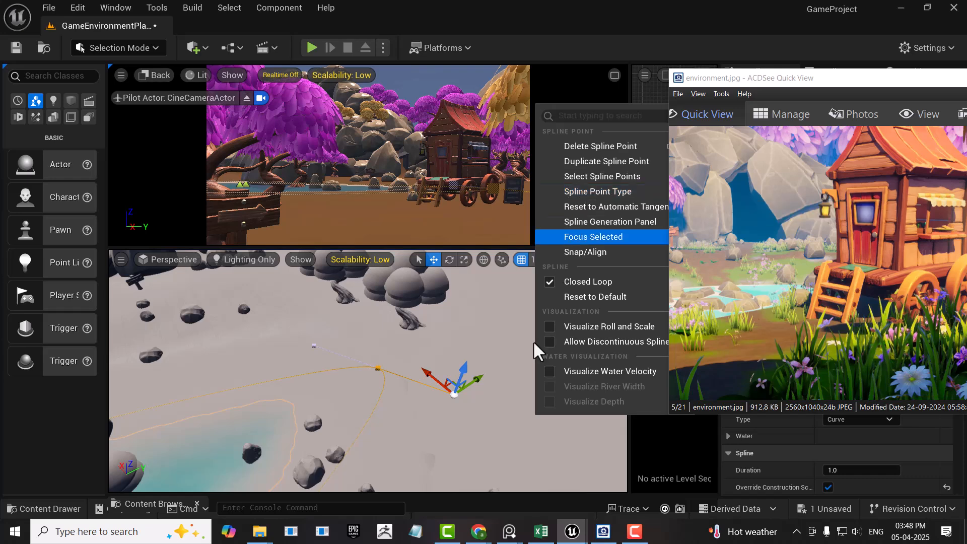
pyautogui.moveTo(863, 79); pyautogui.dragTo(848, 479)
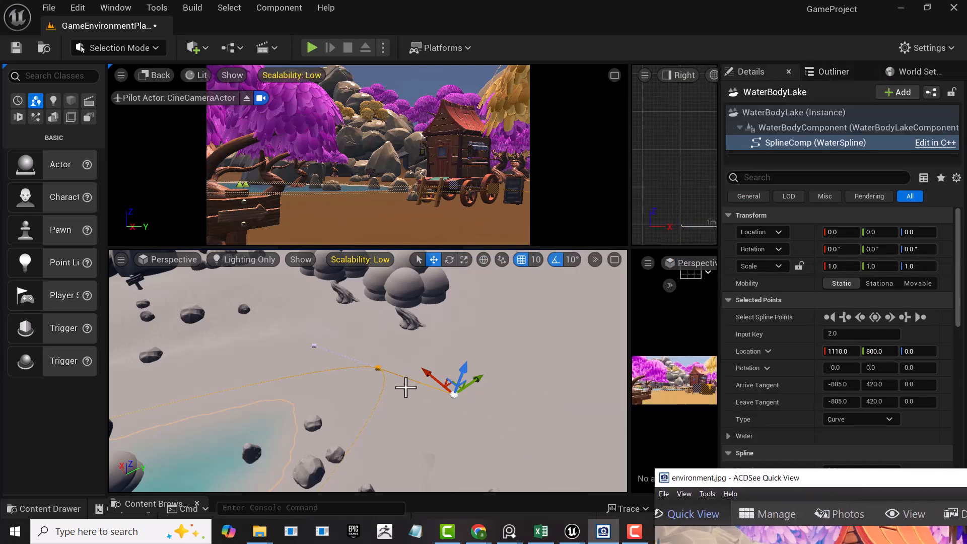
# Step: Reselect WaterBodyLake's SplineComp and move the lake's far end point along the Y axis to 850
pyautogui.rightClick(445, 385)
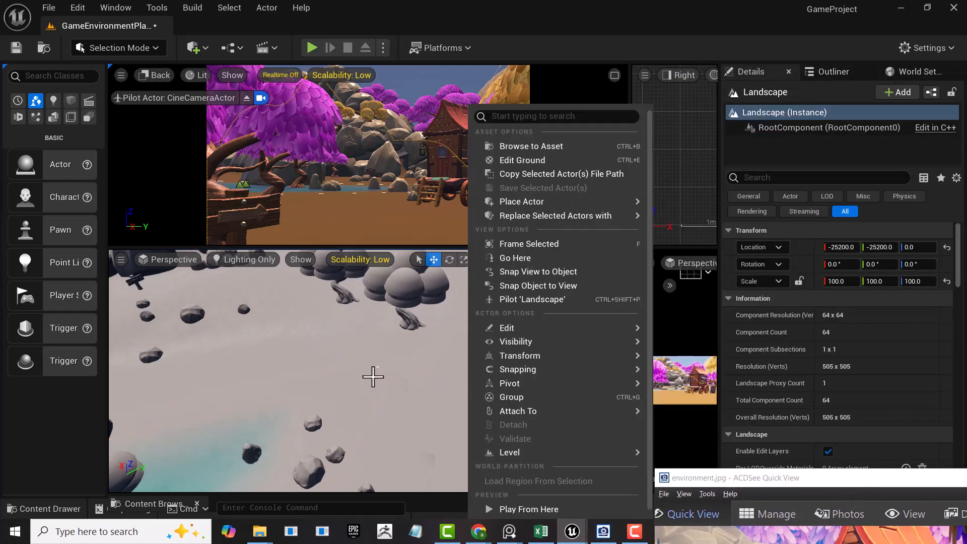
pyautogui.click(380, 367)
pyautogui.click(379, 367)
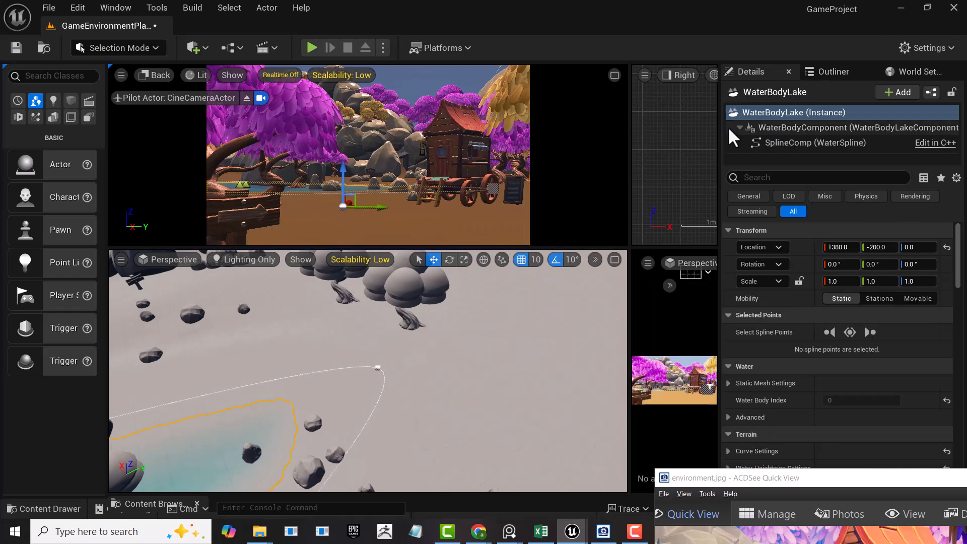
pyautogui.click(811, 142)
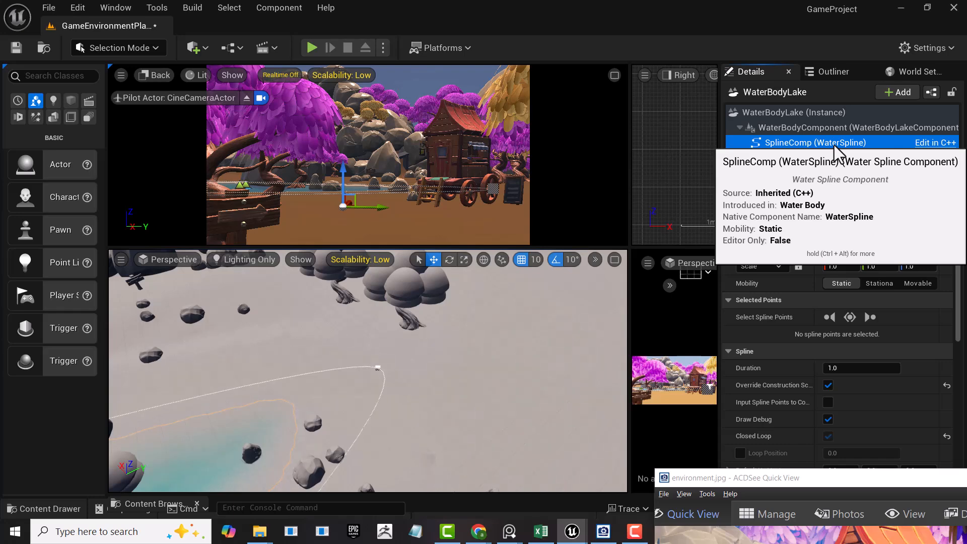
pyautogui.click(381, 370)
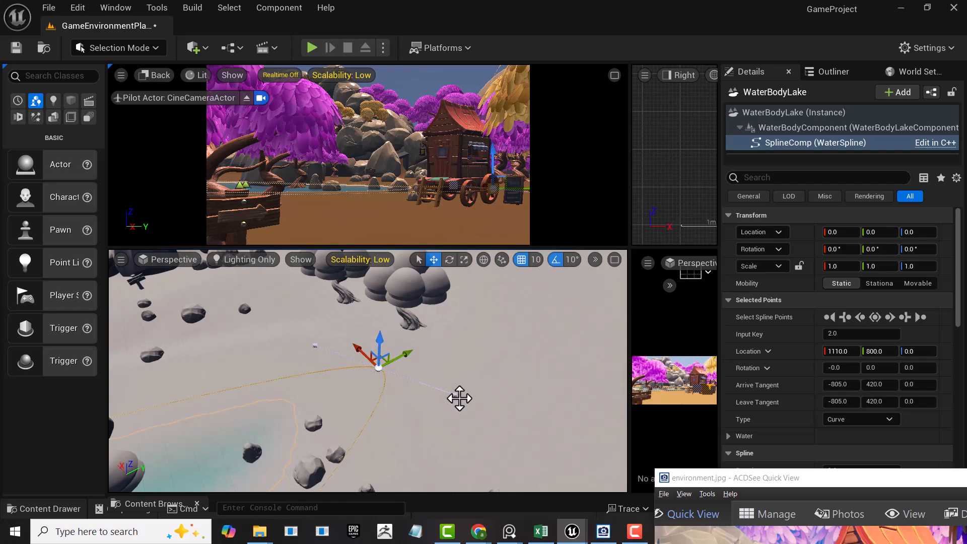
pyautogui.moveTo(455, 395)
pyautogui.mouseDown(button='right')
pyautogui.moveTo(441, 393)
pyautogui.moveTo(459, 392)
pyautogui.mouseUp(button='right')
pyautogui.scroll(-4, 468, 395)
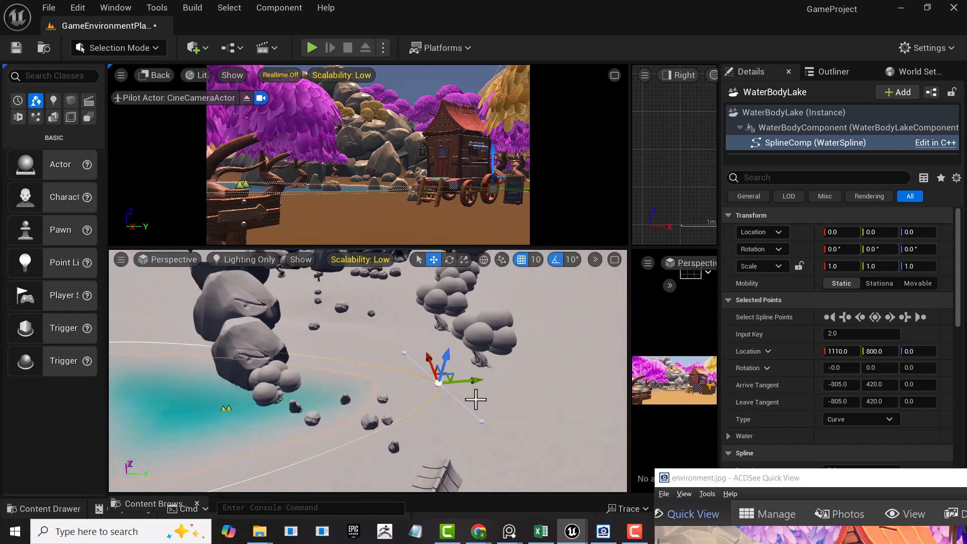
pyautogui.moveTo(477, 379); pyautogui.dragTo(482, 380)
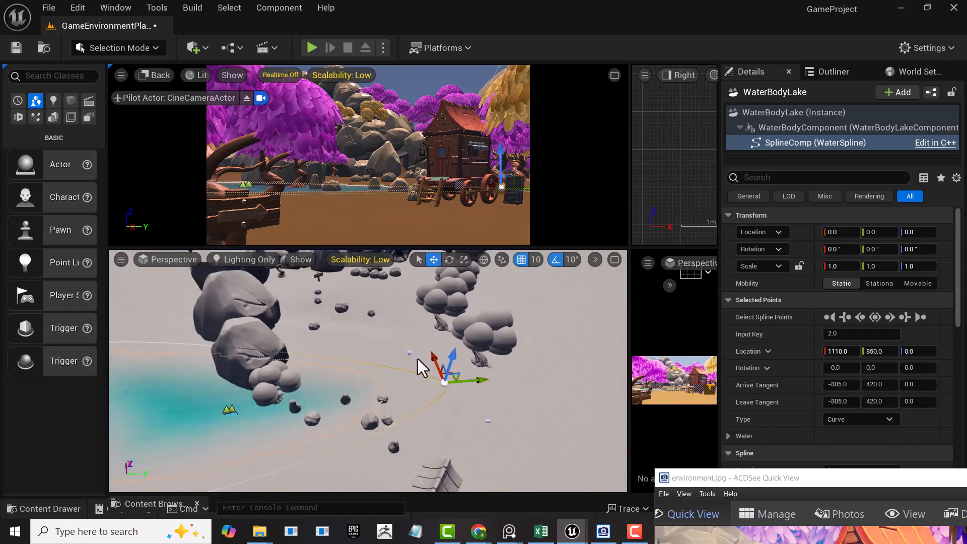
pyautogui.moveTo(434, 356); pyautogui.dragTo(434, 356)
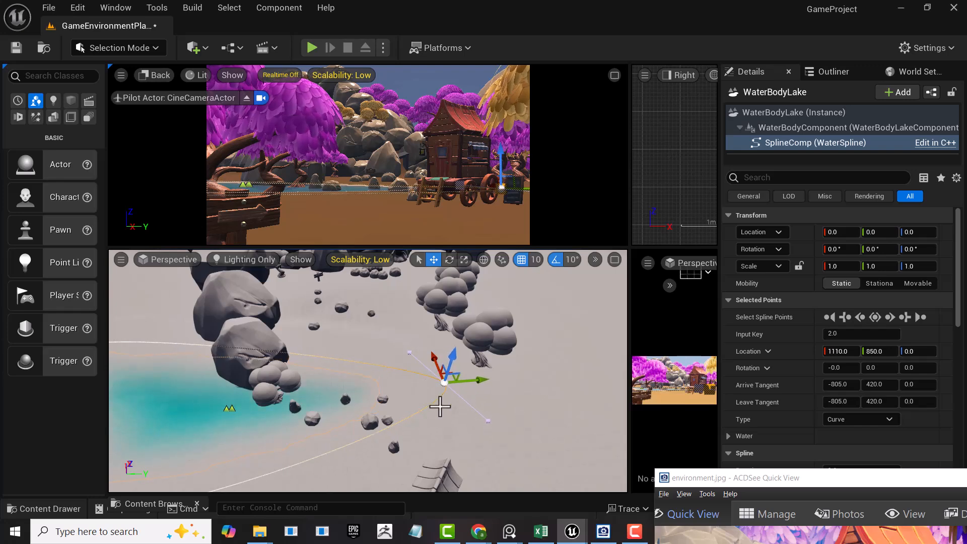
pyautogui.scroll(-4, 440, 406)
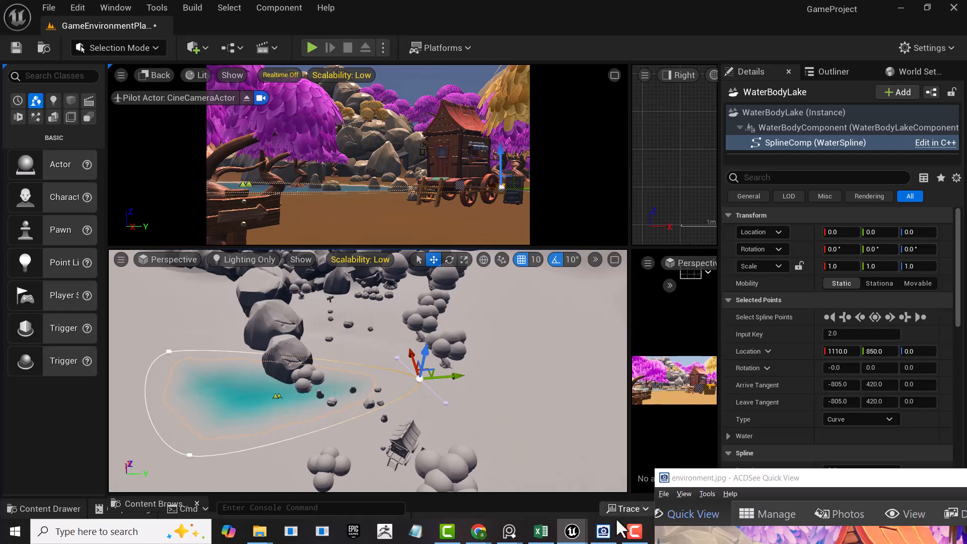
# Step: Bring the environment.jpg reference back beside the scene and pull the lake's near spline point along the X axis toward the camera
pyautogui.moveTo(729, 479); pyautogui.dragTo(710, 213)
pyautogui.scroll(-2, 799, 427)
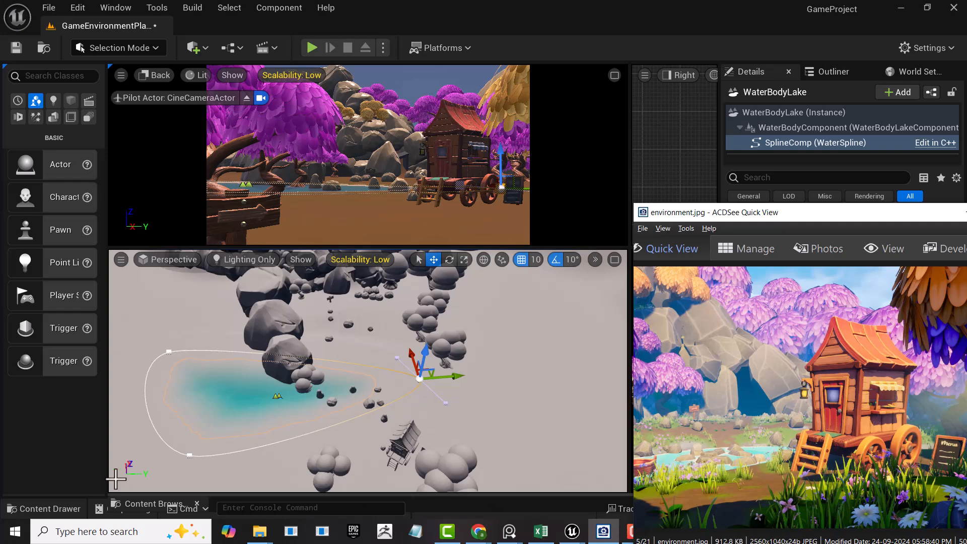
pyautogui.click(187, 456)
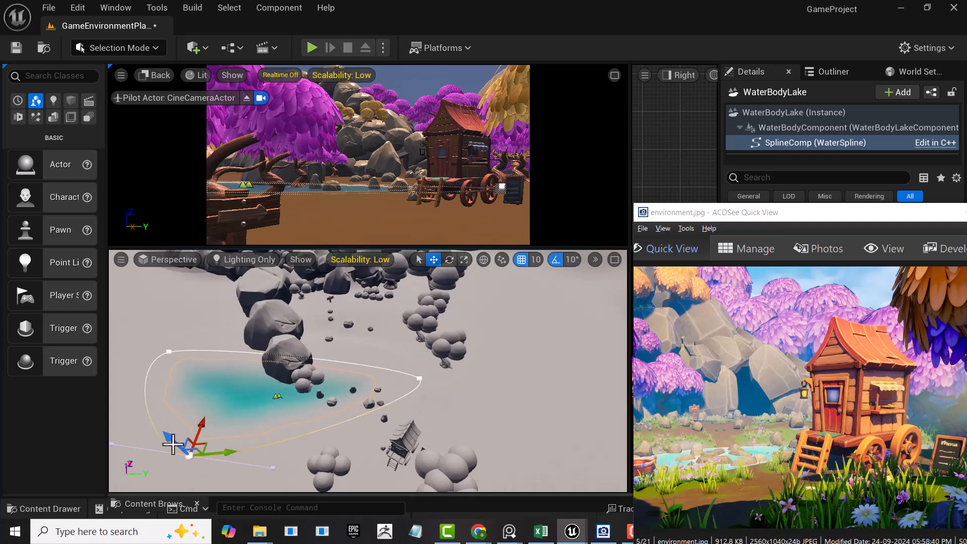
pyautogui.moveTo(321, 437); pyautogui.dragTo(324, 368, button='right')
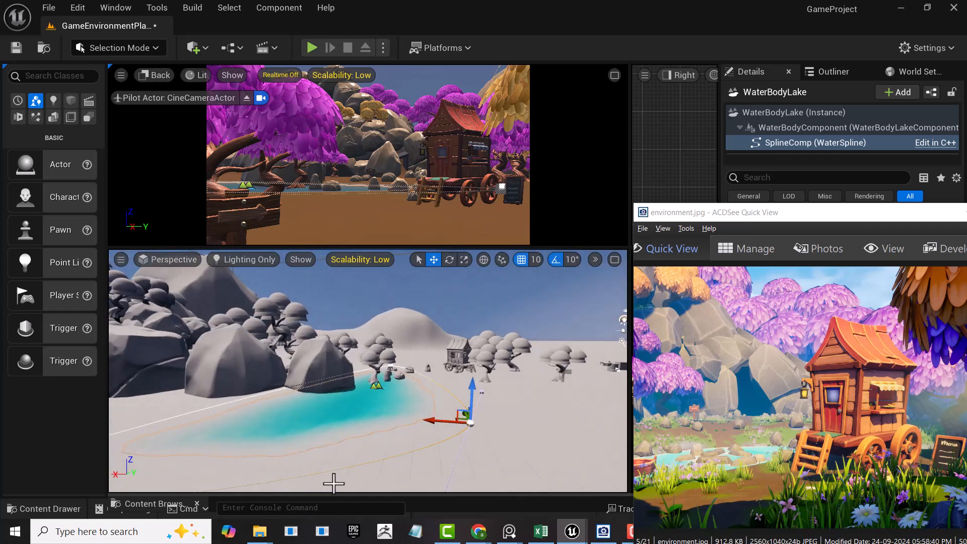
pyautogui.moveTo(434, 420); pyautogui.dragTo(360, 488)
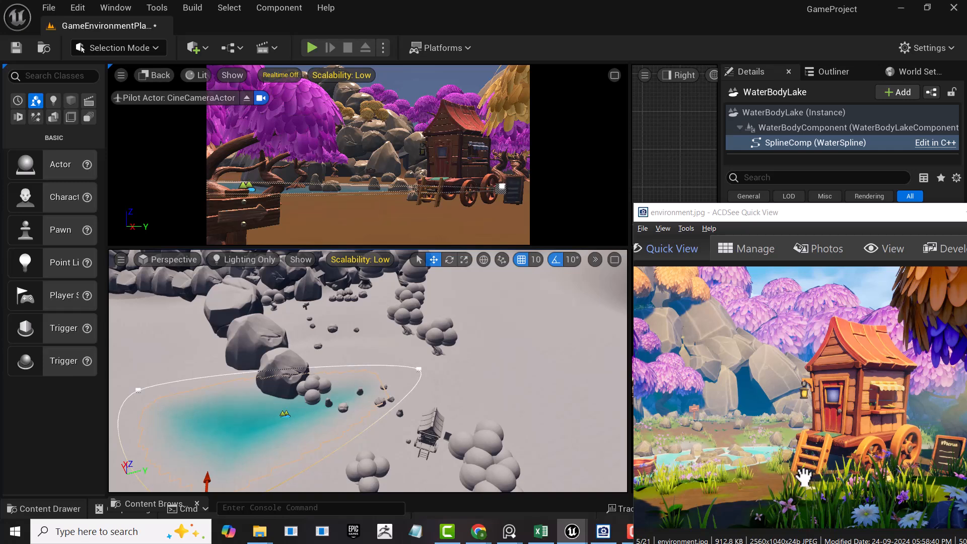
# Step: Add a spline point beside the lake's far end point and spread the two points apart to widen that end near the cart
pyautogui.click(419, 368)
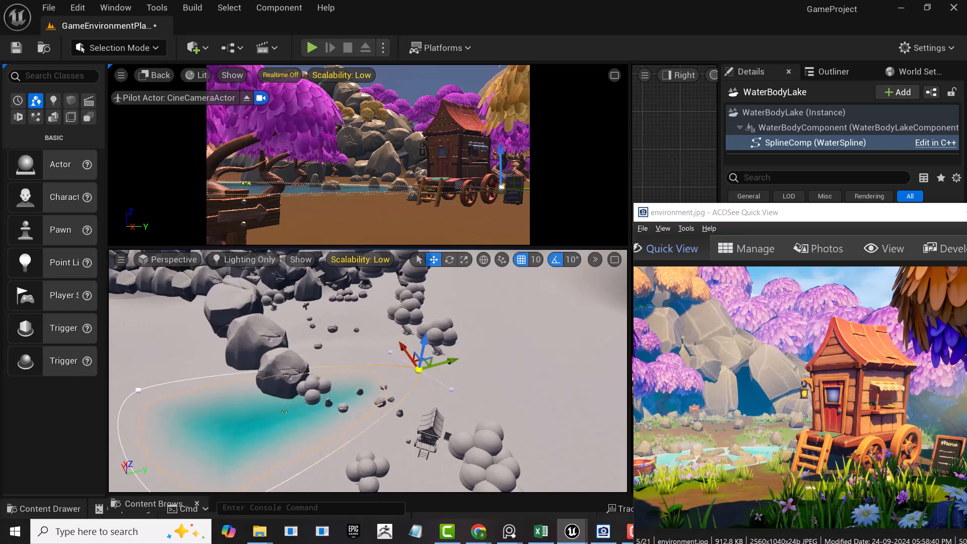
pyautogui.rightClick(417, 383)
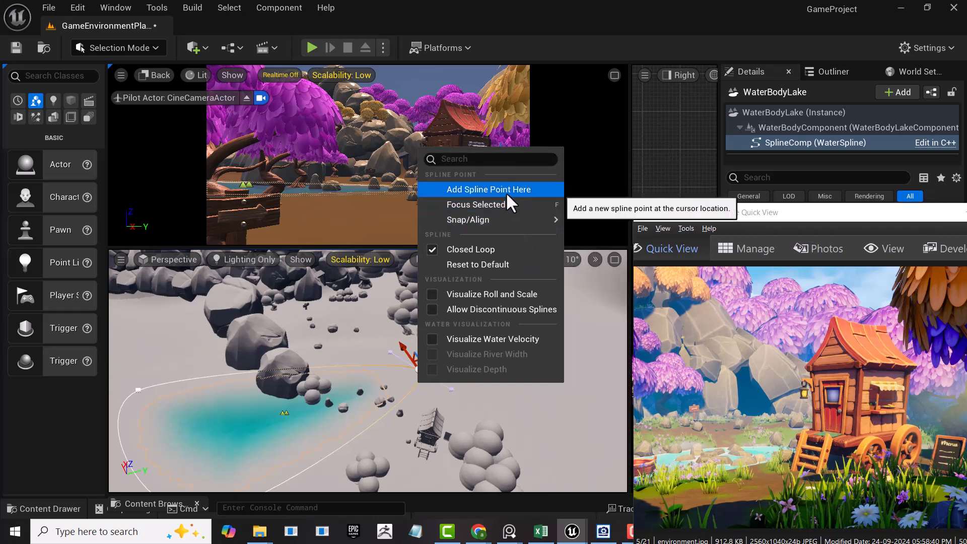
pyautogui.click(485, 189)
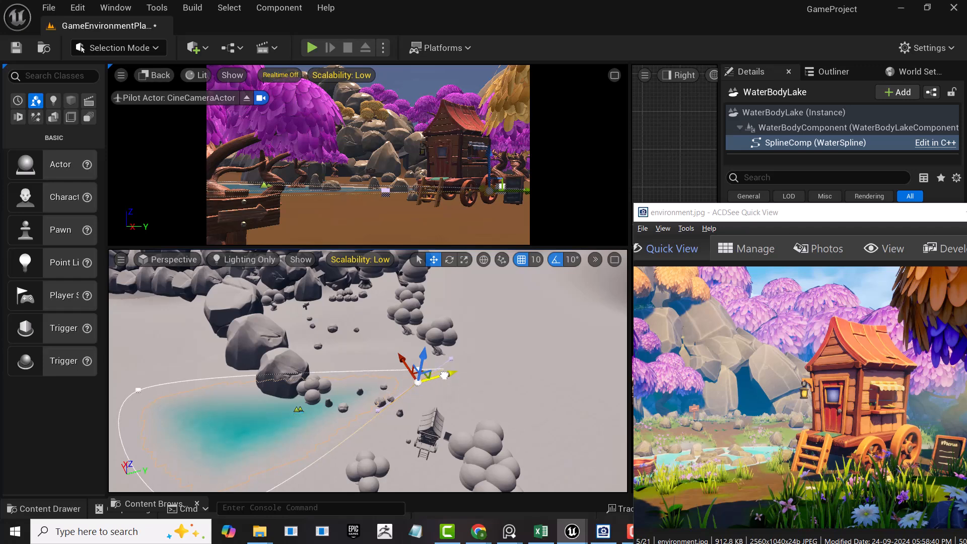
pyautogui.moveTo(441, 375); pyautogui.dragTo(449, 384)
pyautogui.moveTo(412, 359); pyautogui.dragTo(401, 340)
pyautogui.click(416, 369)
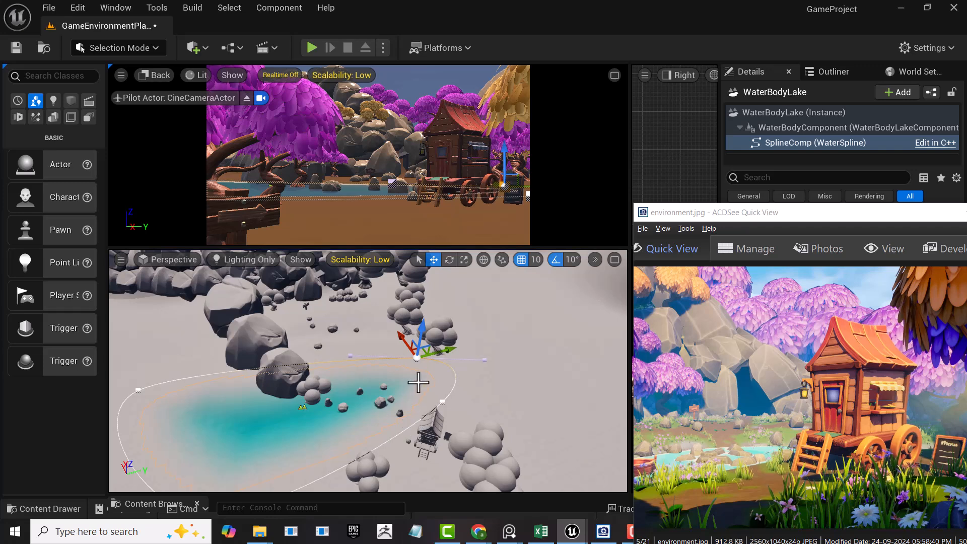
pyautogui.moveTo(452, 408)
pyautogui.mouseDown(button='right')
pyautogui.moveTo(454, 398)
pyautogui.moveTo(452, 406)
pyautogui.mouseUp(button='right')
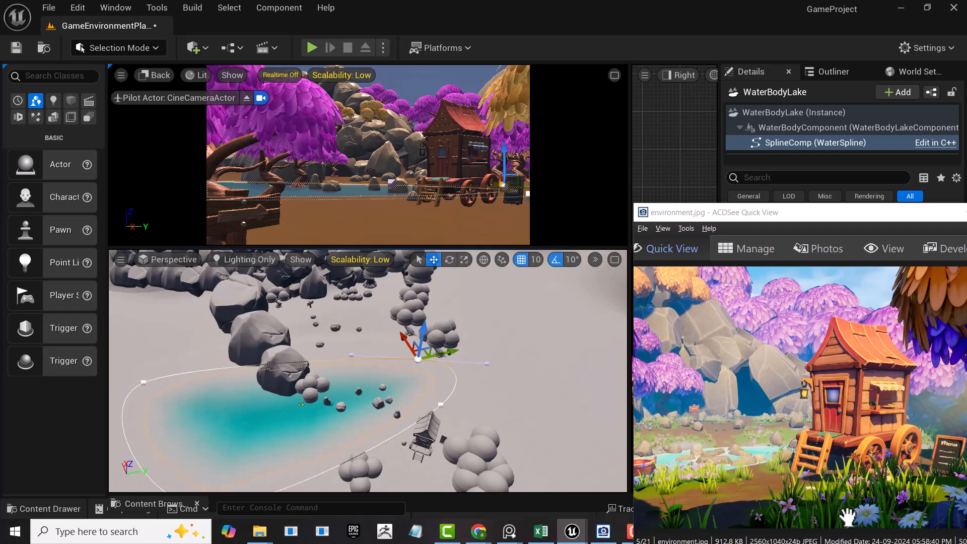
# Step: Compare the lake's outline in the scene and camera view with the pond in the environment.jpg reference
pyautogui.moveTo(821, 212); pyautogui.dragTo(803, 97)
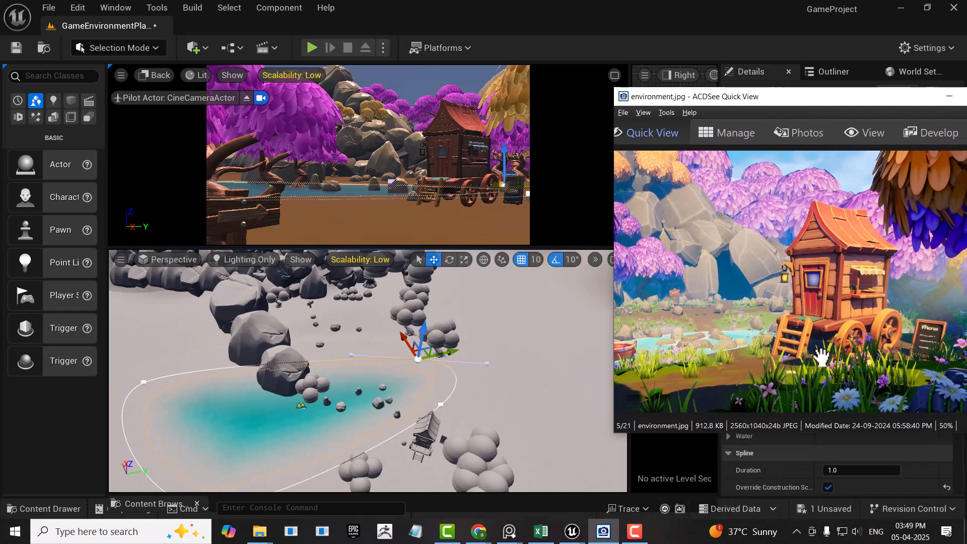
pyautogui.scroll(2, 816, 378)
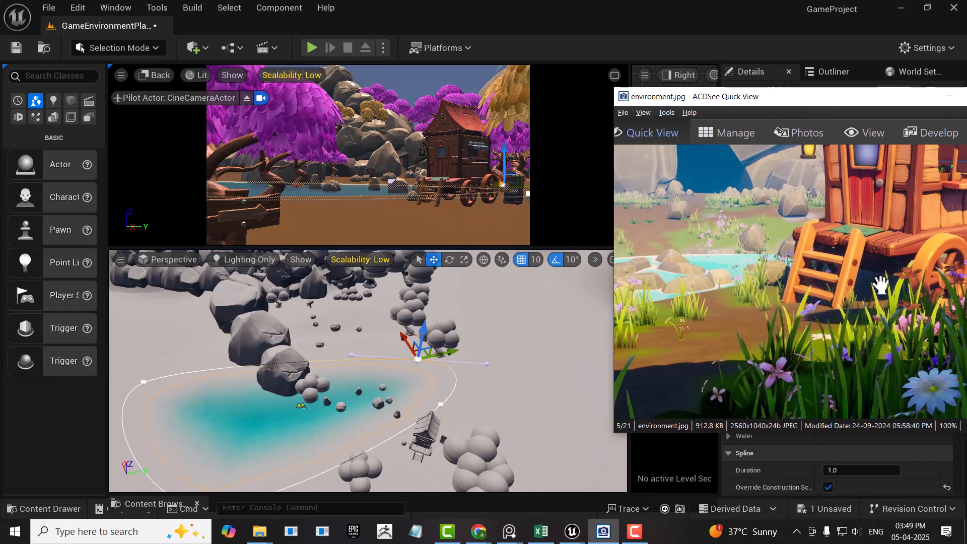
pyautogui.scroll(-4, 880, 338)
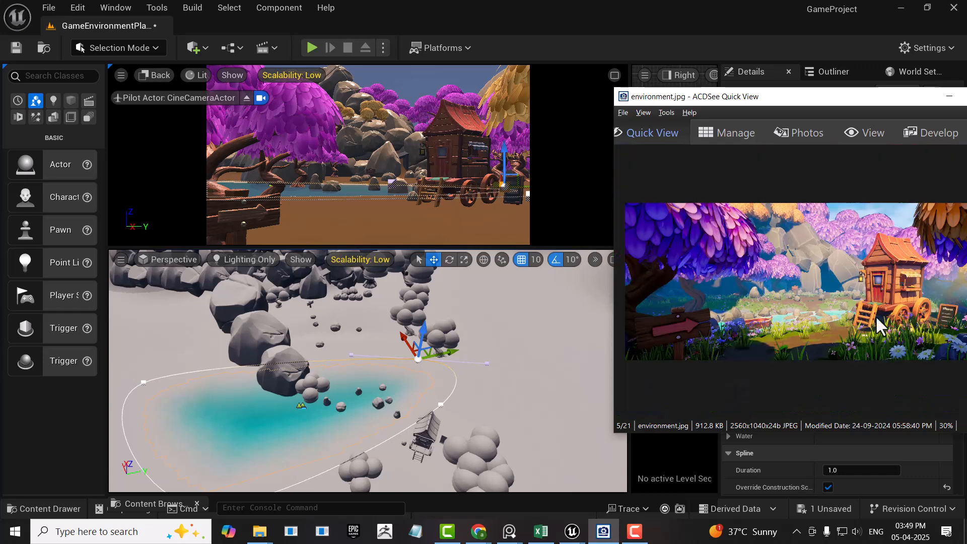
pyautogui.moveTo(470, 409); pyautogui.dragTo(504, 396, button='right')
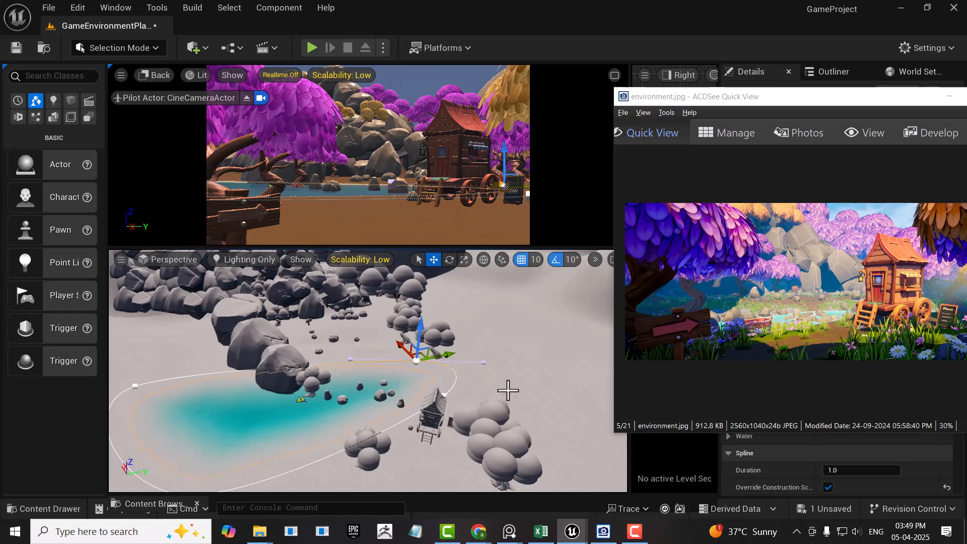
pyautogui.keyDown('alt'); pyautogui.moveTo(504, 397); pyautogui.dragTo(551, 356); pyautogui.keyUp('alt')
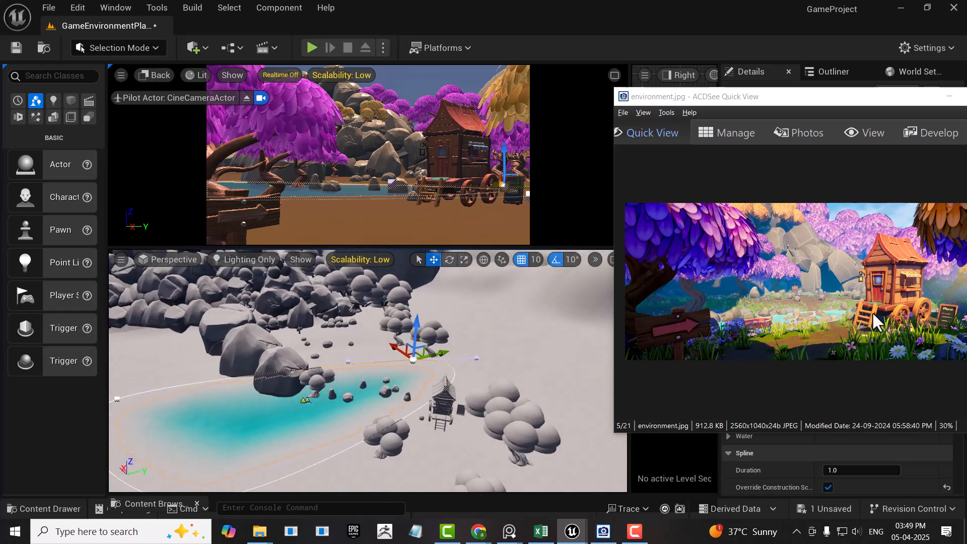
pyautogui.keyDown('alt'); pyautogui.moveTo(518, 417); pyautogui.dragTo(501, 400); pyautogui.keyUp('alt')
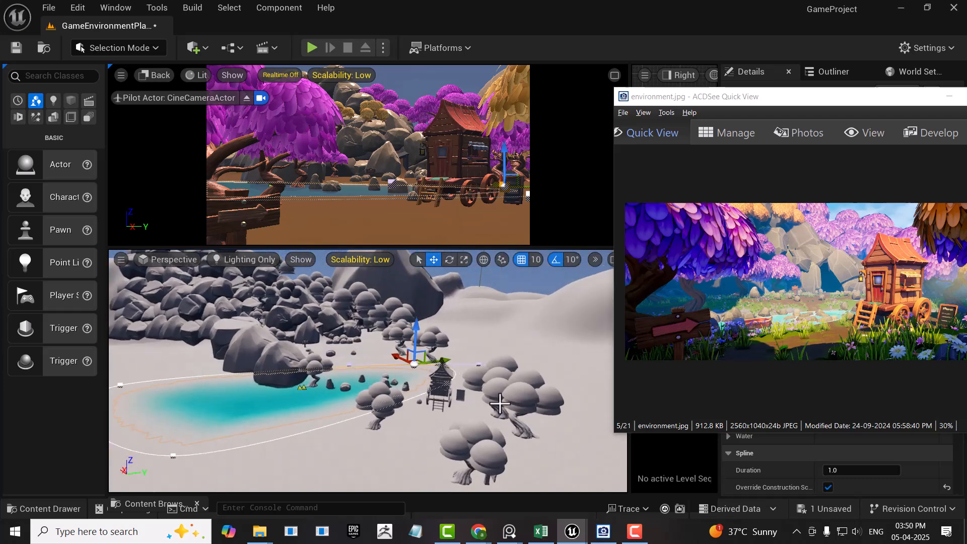
pyautogui.click(402, 218)
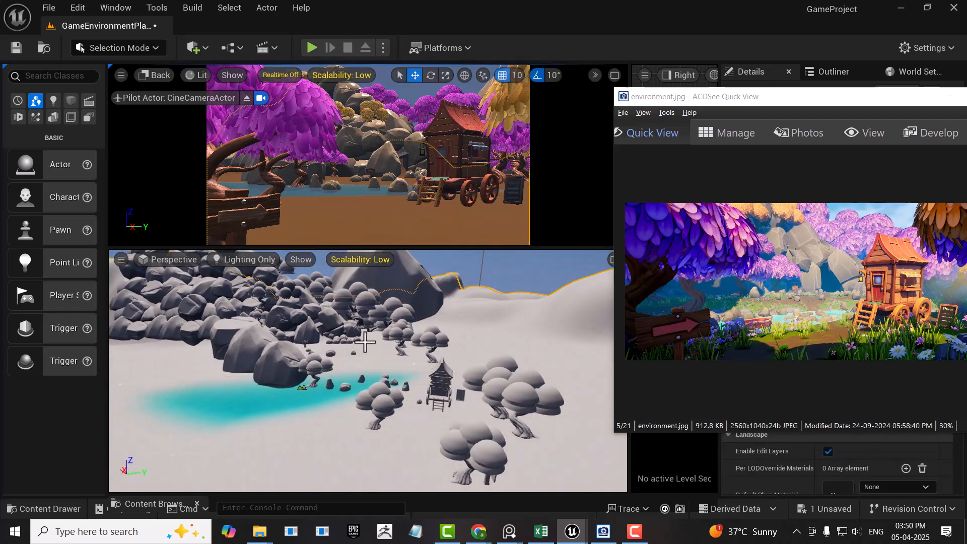
# Step: On WaterBodyLake's WaterBodyComponent, set the wave attenuation water value to about 6848 and Max Wave Height Offset to about 186.6
pyautogui.click(279, 400)
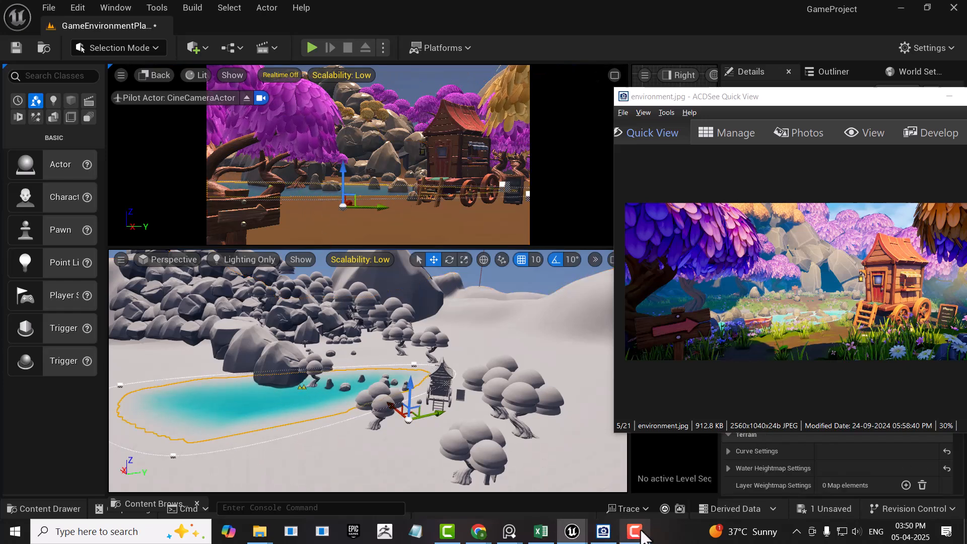
pyautogui.click(338, 94)
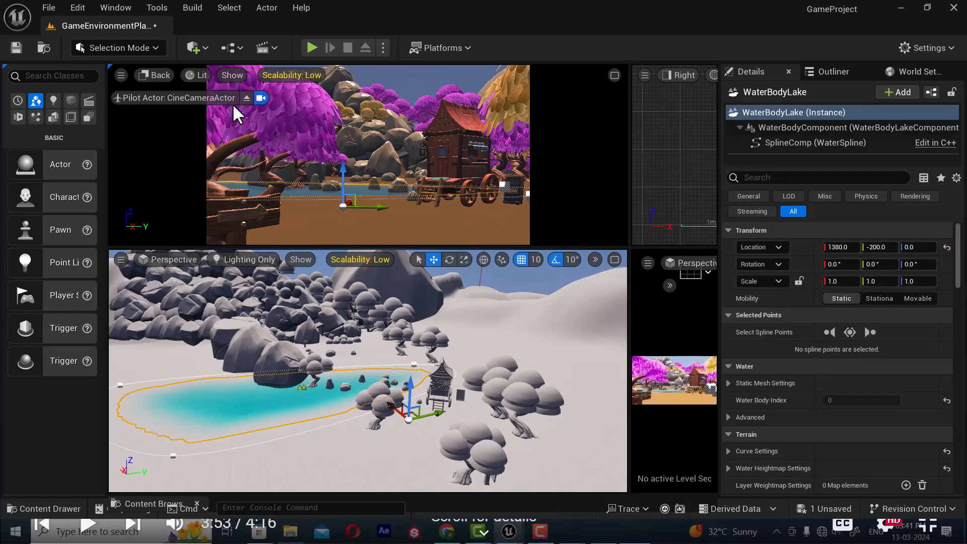
pyautogui.click(805, 125)
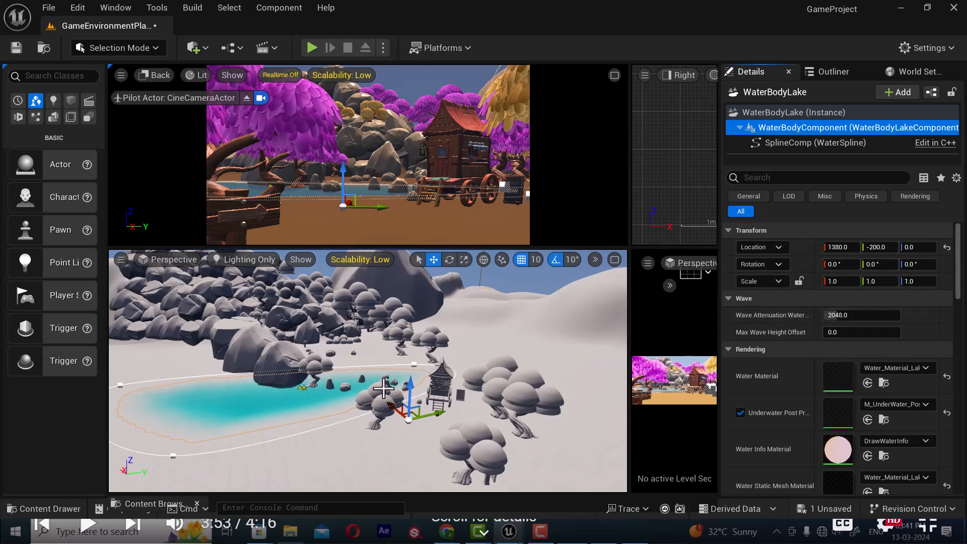
pyautogui.moveTo(330, 418); pyautogui.dragTo(312, 419, button='right')
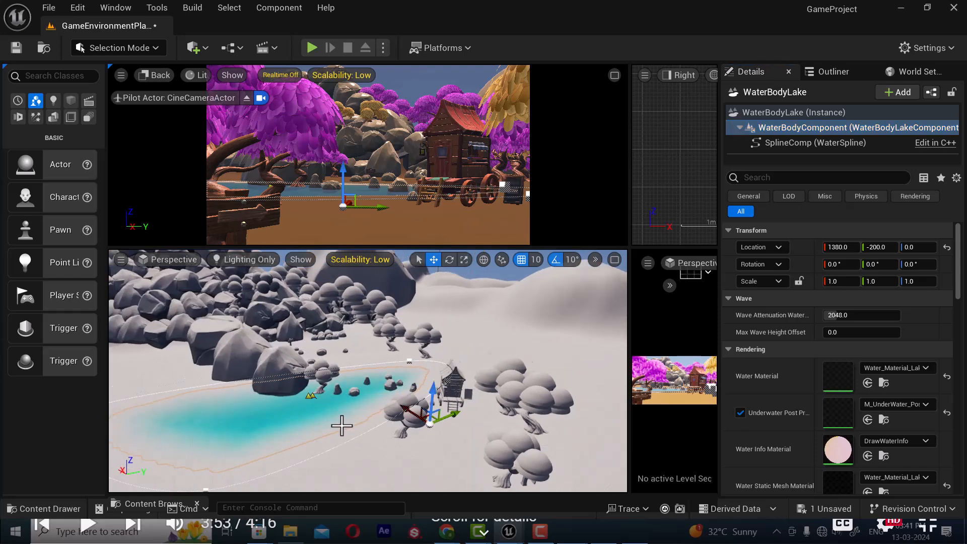
pyautogui.moveTo(342, 425); pyautogui.dragTo(347, 424)
pyautogui.moveTo(417, 404); pyautogui.dragTo(415, 392)
pyautogui.moveTo(316, 378); pyautogui.dragTo(427, 395)
pyautogui.scroll(6, 352, 371)
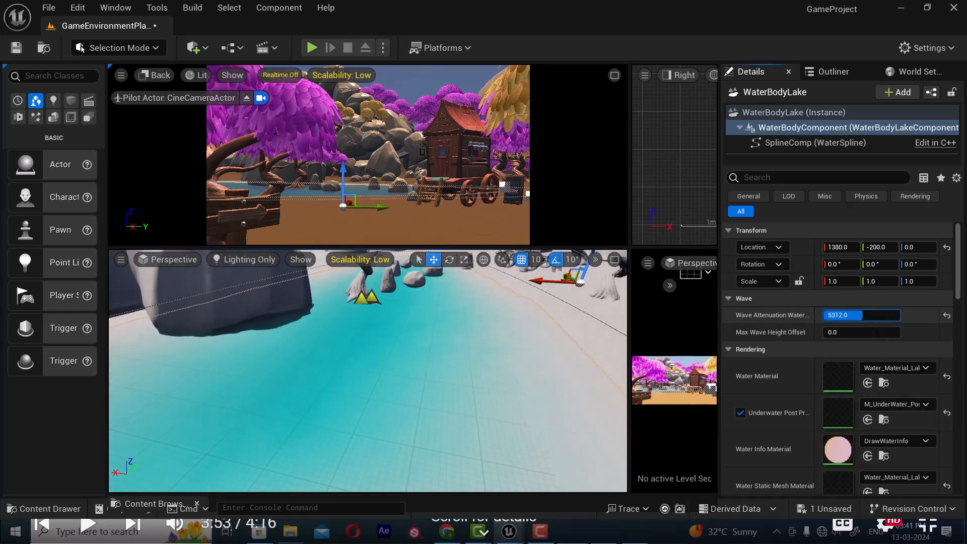
pyautogui.moveTo(856, 314)
pyautogui.mouseDown()
pyautogui.moveTo(831, 336)
pyautogui.moveTo(860, 332)
pyautogui.mouseUp()
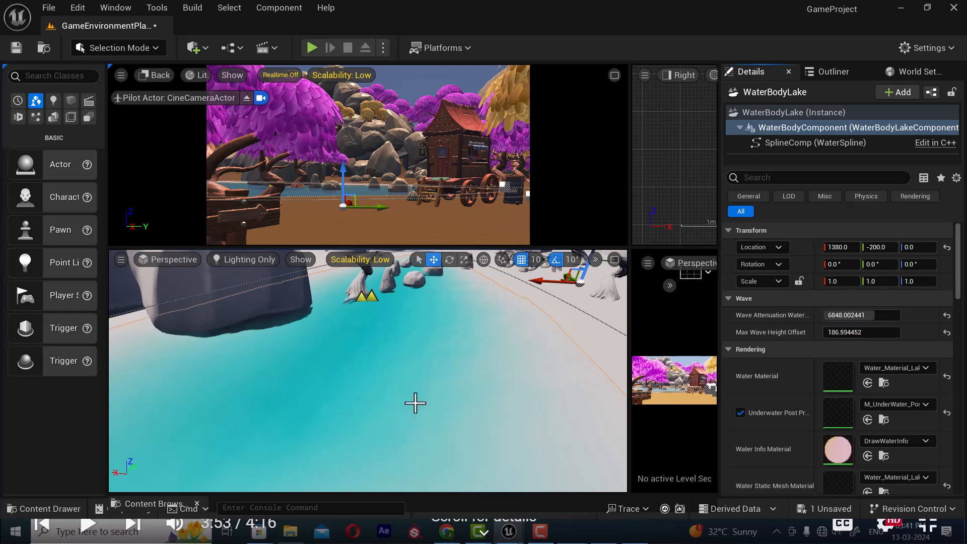
pyautogui.moveTo(395, 360); pyautogui.dragTo(350, 349, button='right')
pyautogui.scroll(5, 362, 330)
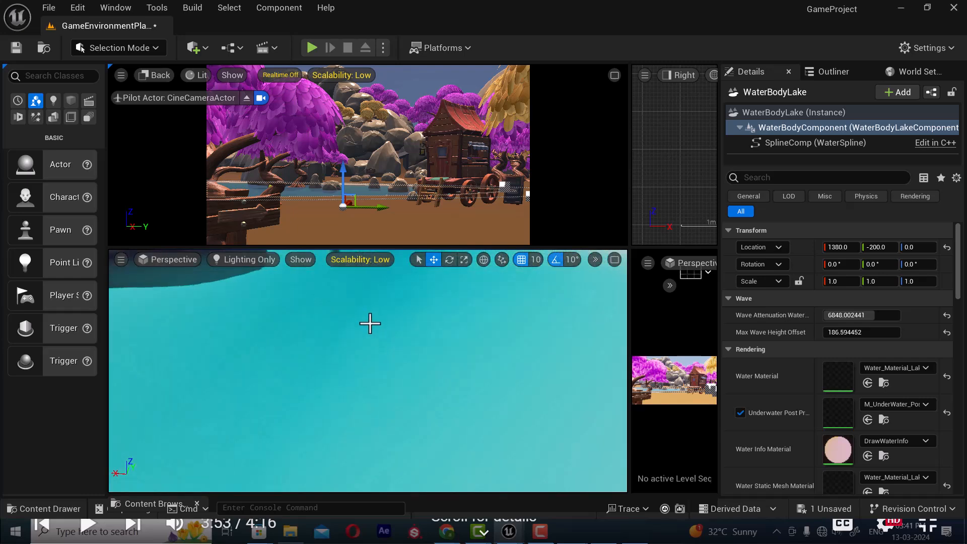
# Step: Set the perspective viewport to Lit shading and examine the lake's water surface and shoreline
pyautogui.scroll(3, 370, 322)
pyautogui.scroll(-8, 369, 324)
pyautogui.moveTo(346, 339); pyautogui.dragTo(296, 330, button='right')
pyautogui.keyDown('alt'); pyautogui.moveTo(447, 368); pyautogui.dragTo(297, 282); pyautogui.keyUp('alt')
pyautogui.click(243, 260)
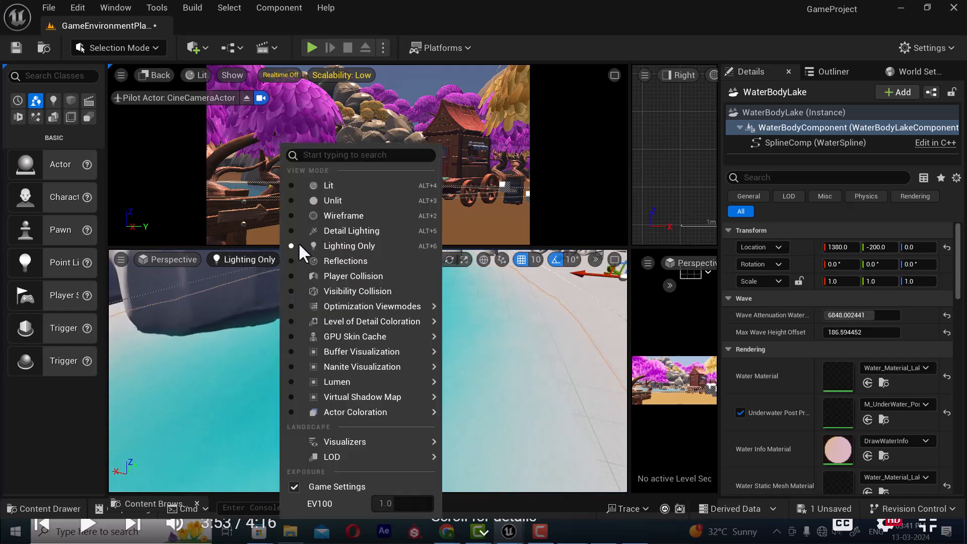
pyautogui.click(328, 187)
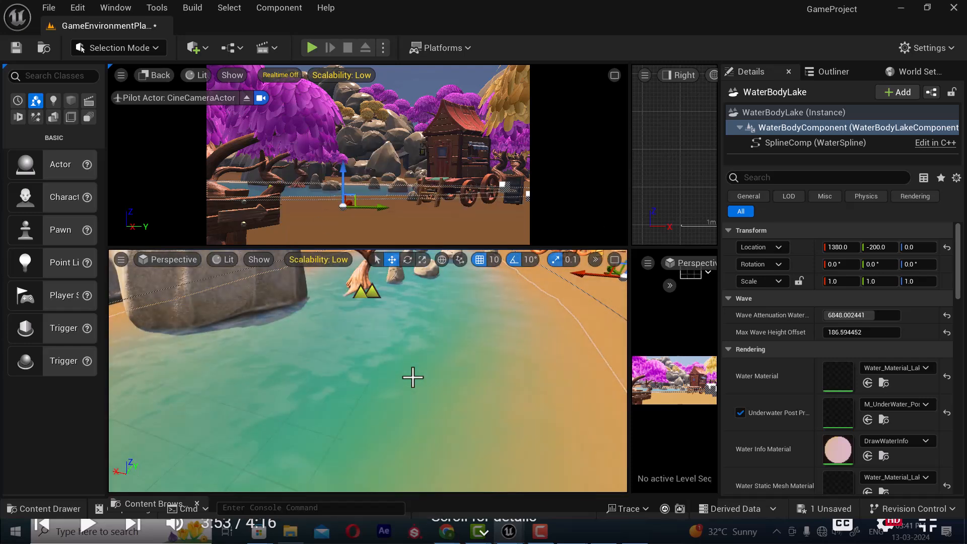
pyautogui.scroll(-6, 400, 380)
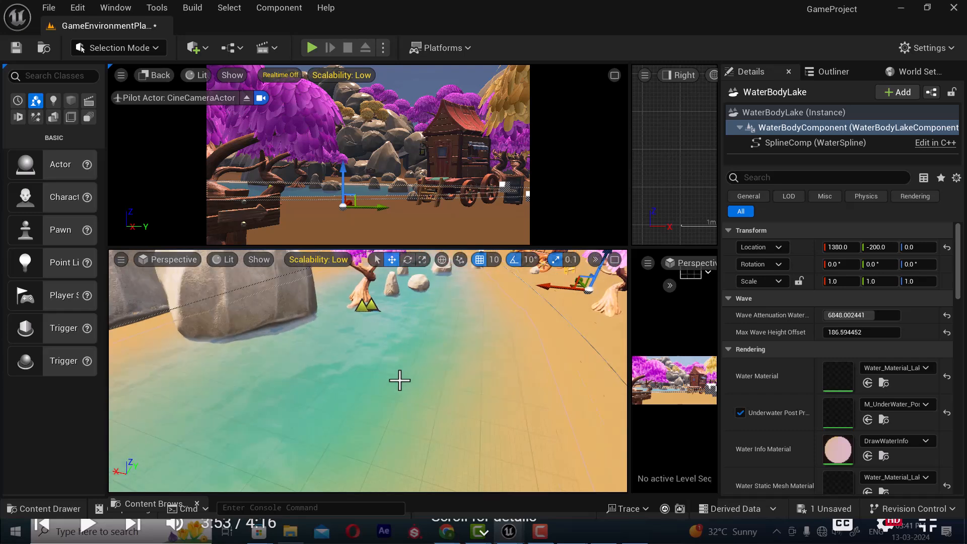
pyautogui.scroll(4, 416, 366)
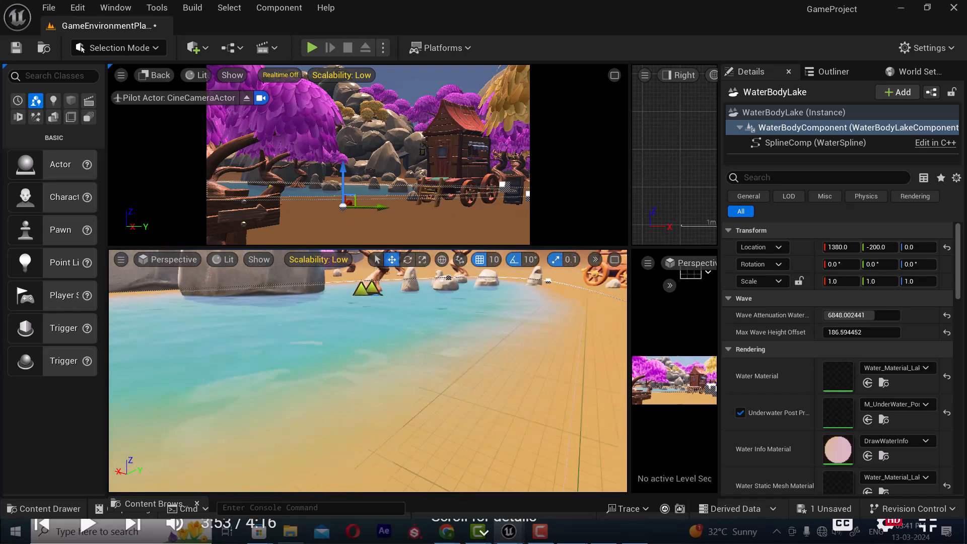
# Step: Maximize the perspective viewport and set the lake's wave attenuation water value to 4864 and Max Wave Height Offset to about 1357.5
pyautogui.click(614, 259)
pyautogui.scroll(-3, 476, 314)
pyautogui.scroll(2, 460, 323)
pyautogui.keyDown('alt'); pyautogui.moveTo(453, 322); pyautogui.dragTo(452, 308); pyautogui.keyUp('alt')
pyautogui.moveTo(834, 332); pyautogui.dragTo(865, 332)
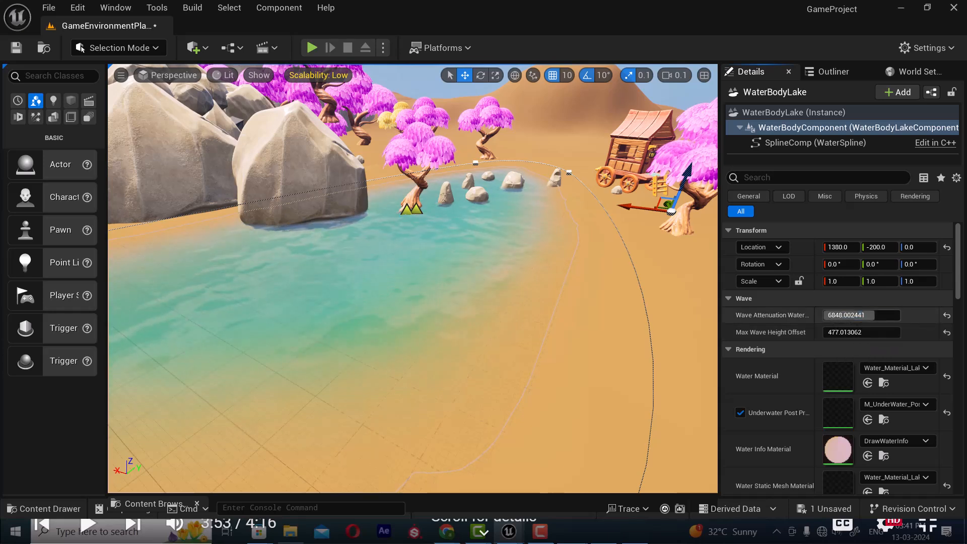
pyautogui.moveTo(866, 316); pyautogui.dragTo(859, 315)
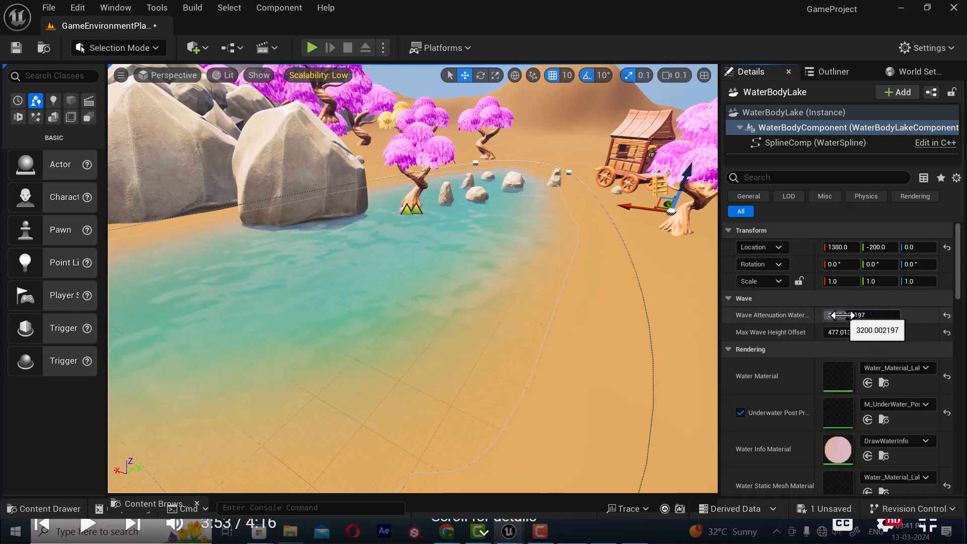
pyautogui.moveTo(839, 316)
pyautogui.mouseDown()
pyautogui.moveTo(828, 315)
pyautogui.moveTo(854, 315)
pyautogui.moveTo(832, 334)
pyautogui.moveTo(844, 333)
pyautogui.mouseUp()
pyautogui.keyDown('alt'); pyautogui.moveTo(584, 379); pyautogui.dragTo(488, 373); pyautogui.keyUp('alt')
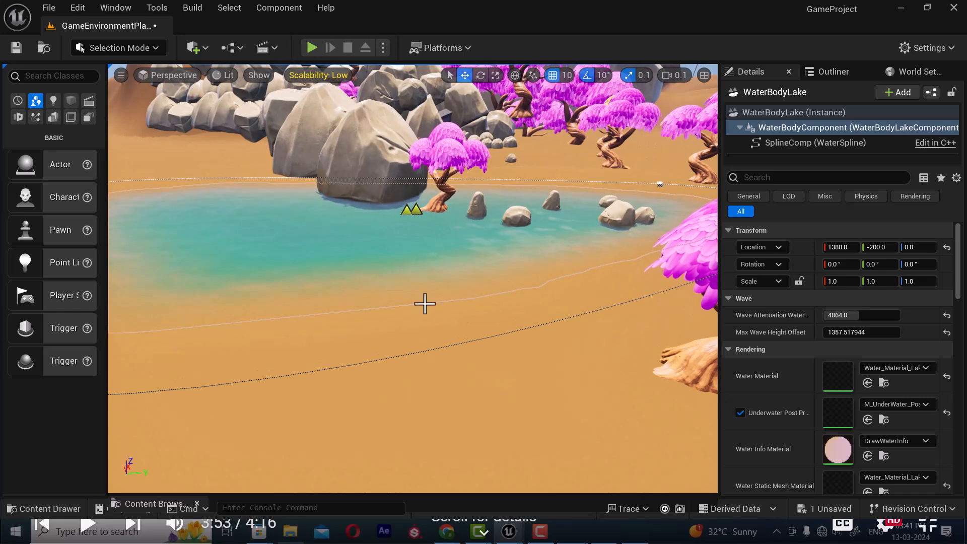
# Step: Play the level and run and jump the character through the lake and among its rocks to examine the water
pyautogui.click(311, 47)
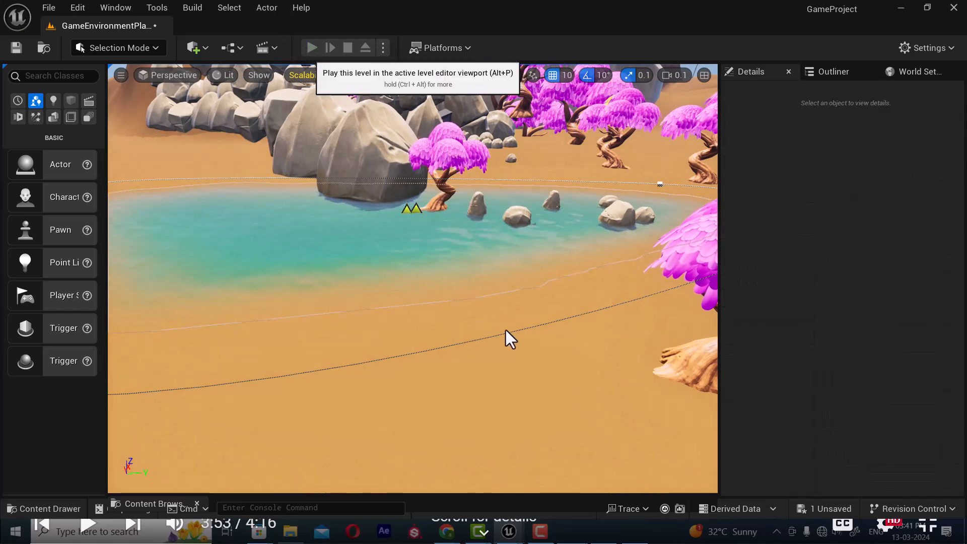
pyautogui.press('w')
pyautogui.press('w')
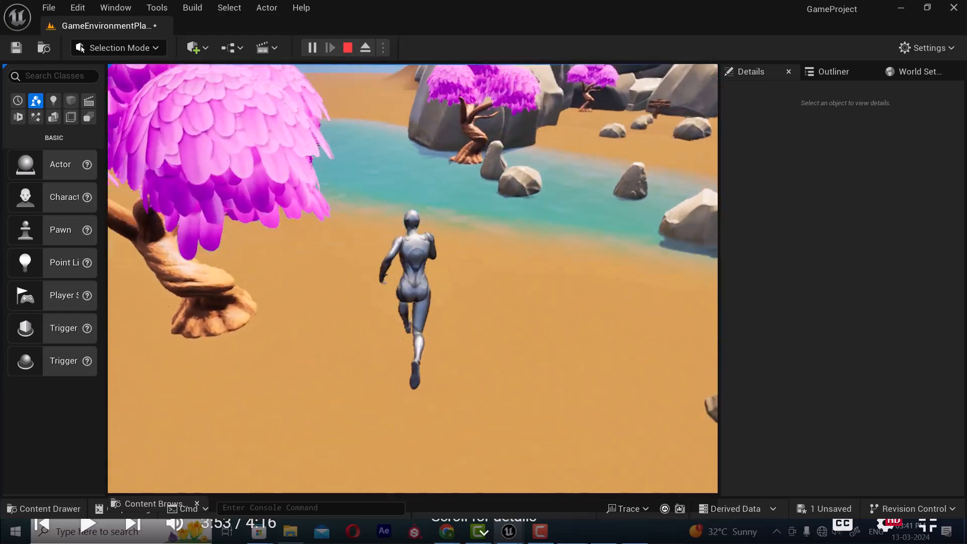
pyautogui.press('w')
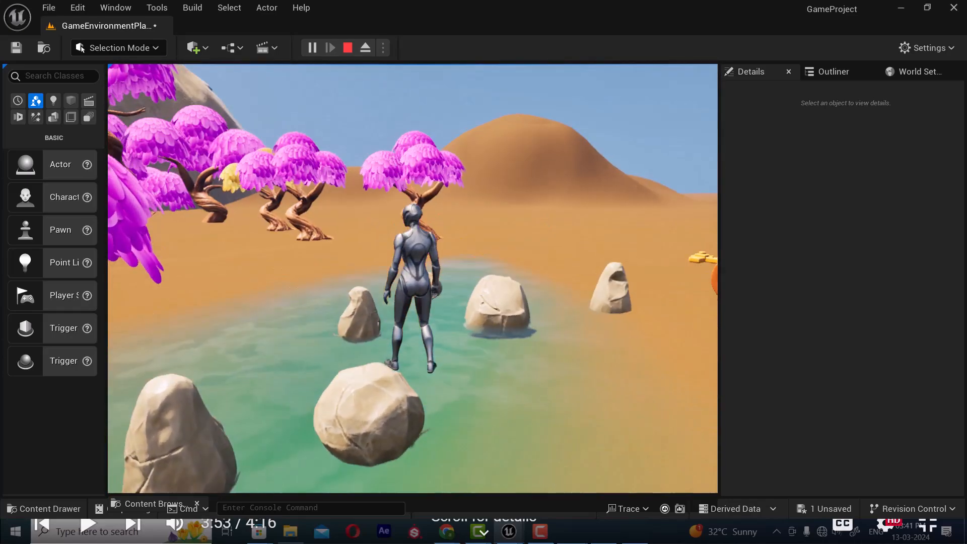
pyautogui.press('w')
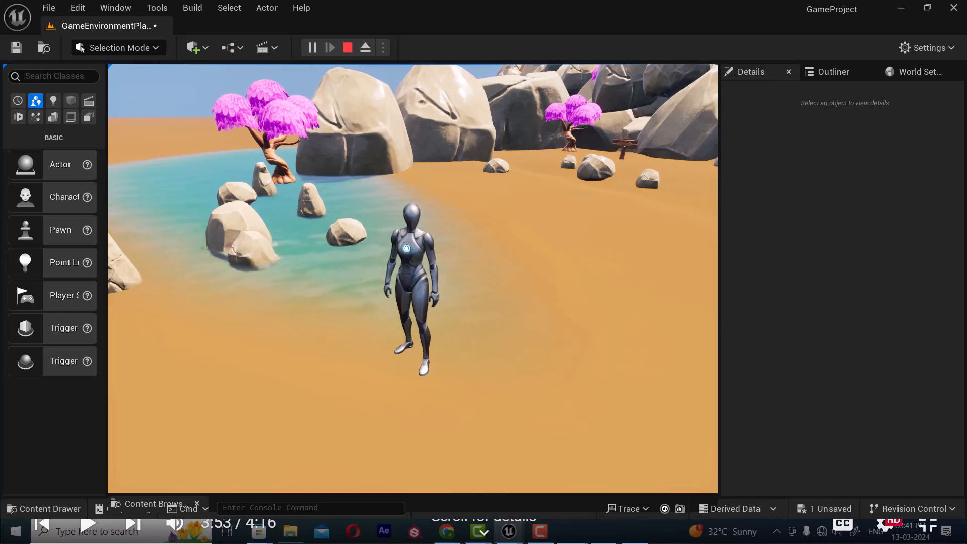
pyautogui.press('w')
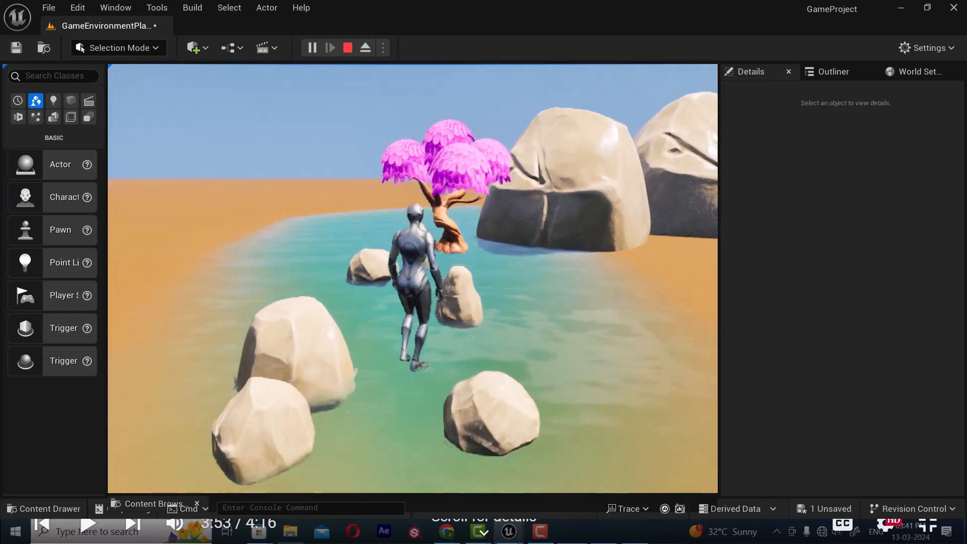
pyautogui.press('space')
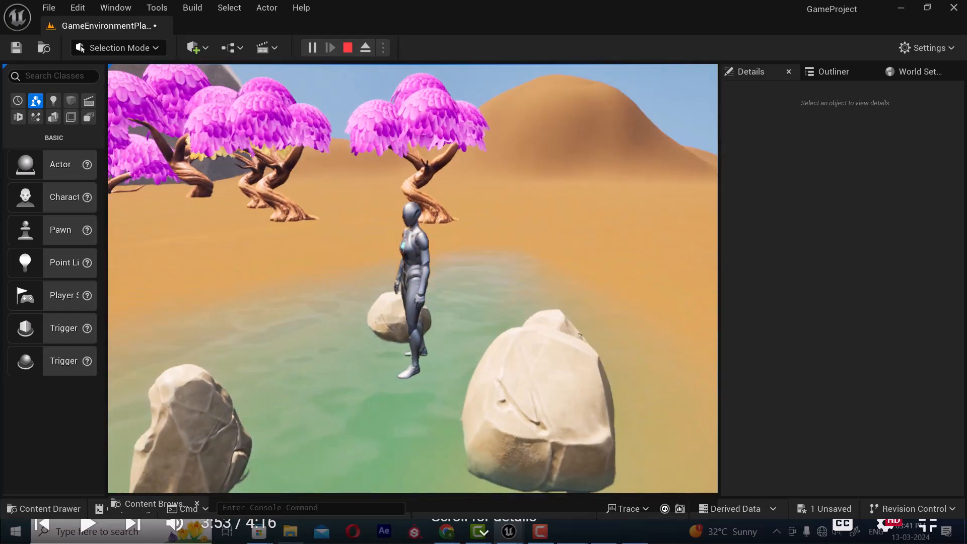
# Step: Run the character past the trees to the gateway between the large boulders to inspect that area
pyautogui.press('w')
pyautogui.press('w')
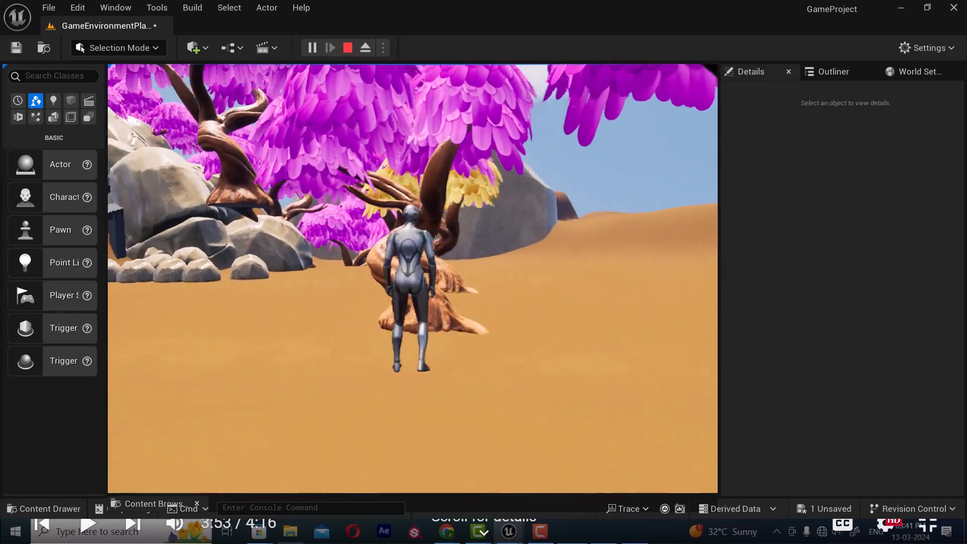
pyautogui.press('w')
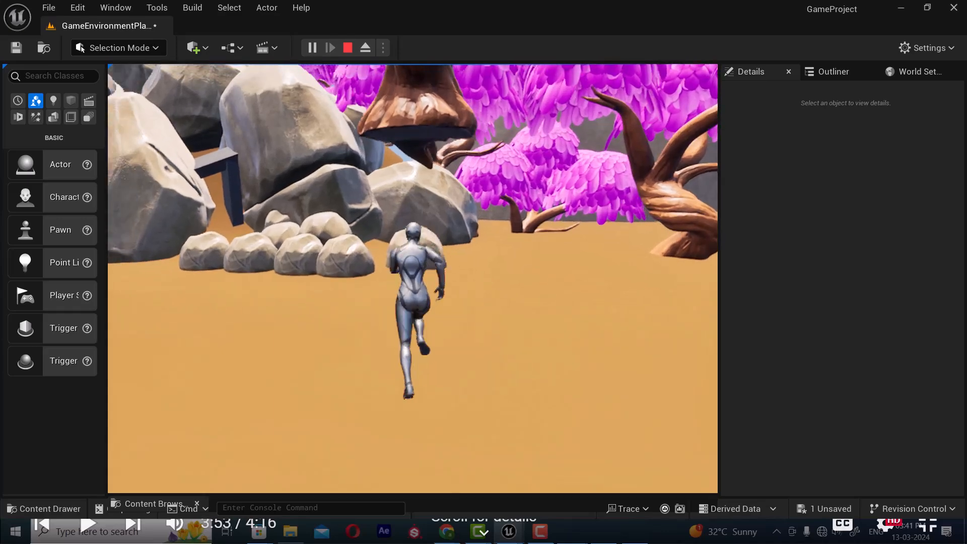
pyautogui.press('w')
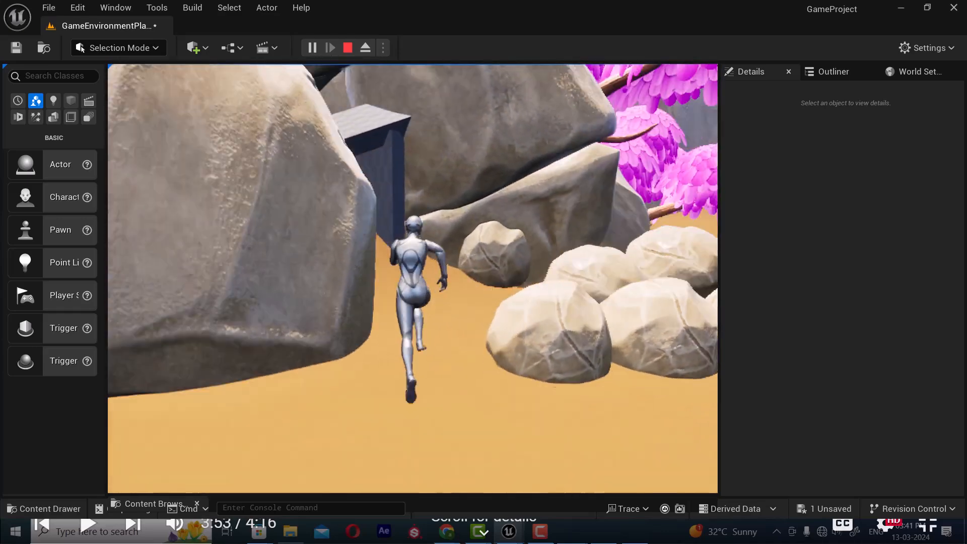
pyautogui.press('w')
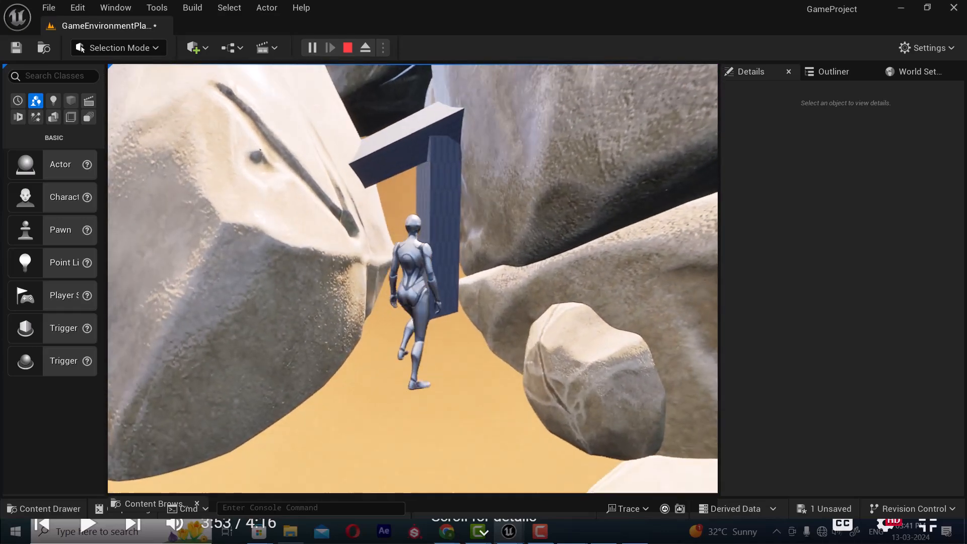
pyautogui.press('w')
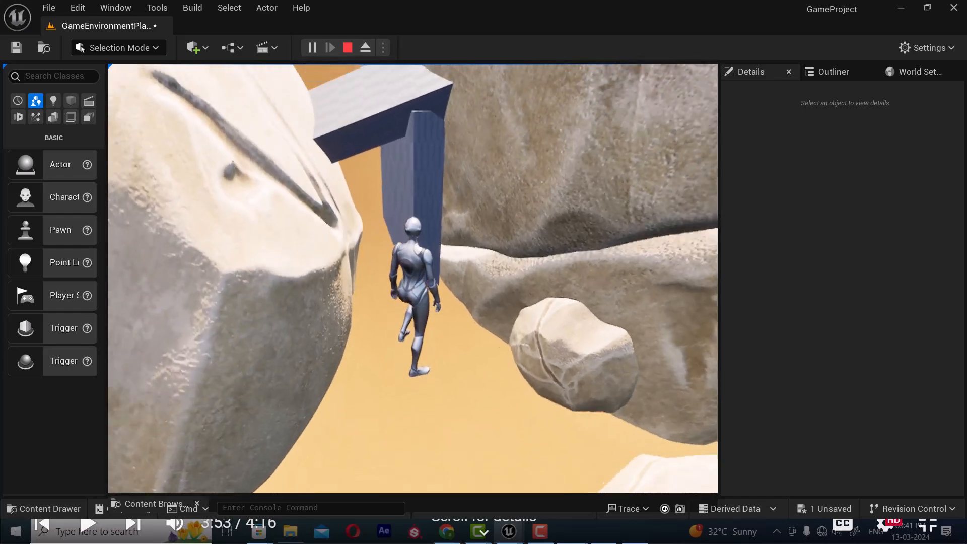
# Step: Run the character back across the sand to the lake, end the play session and select the lake
pyautogui.press('w')
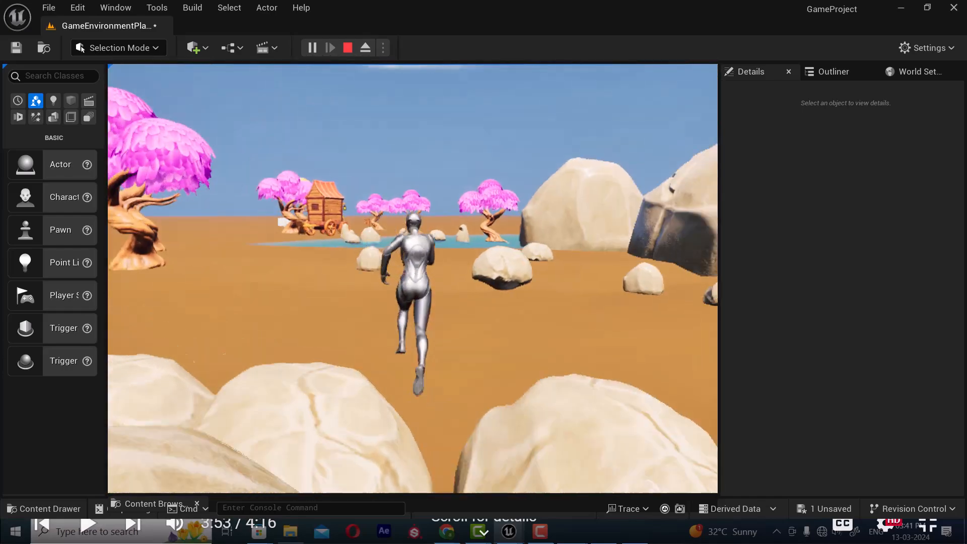
pyautogui.press('w')
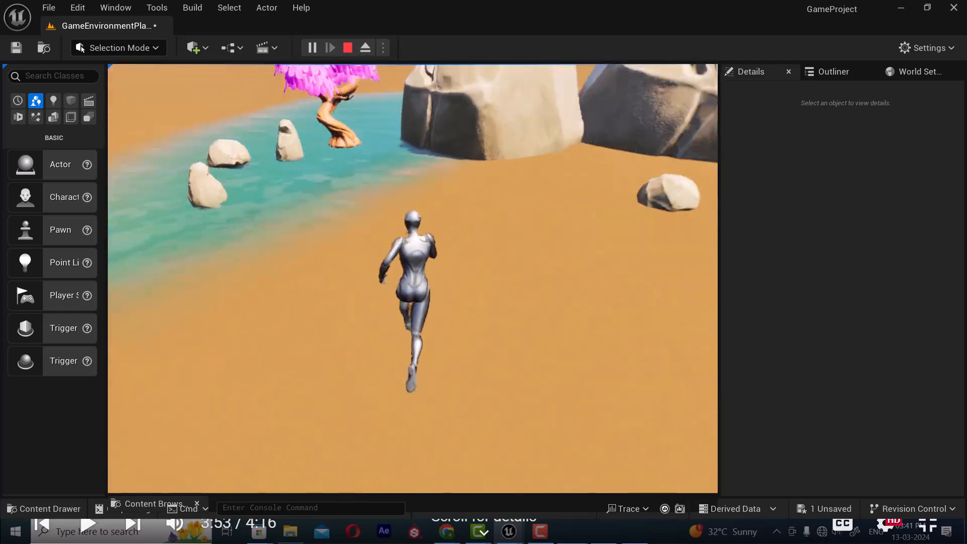
pyautogui.press('w')
pyautogui.press('w')
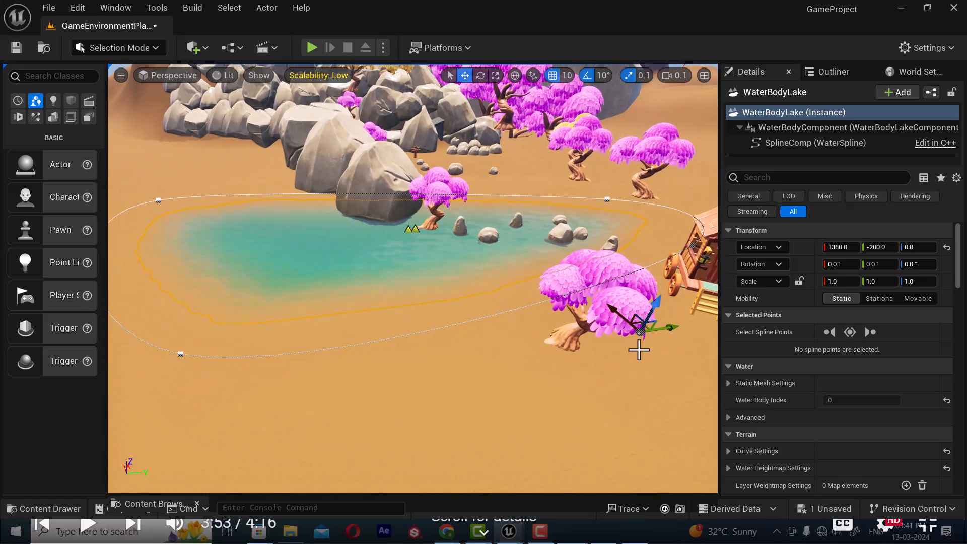
# Step: Switch to ZBrush and shrink the skull reference window beside the model so only the blue carved skull shows
pyautogui.press('super')
pyautogui.click(635, 531)
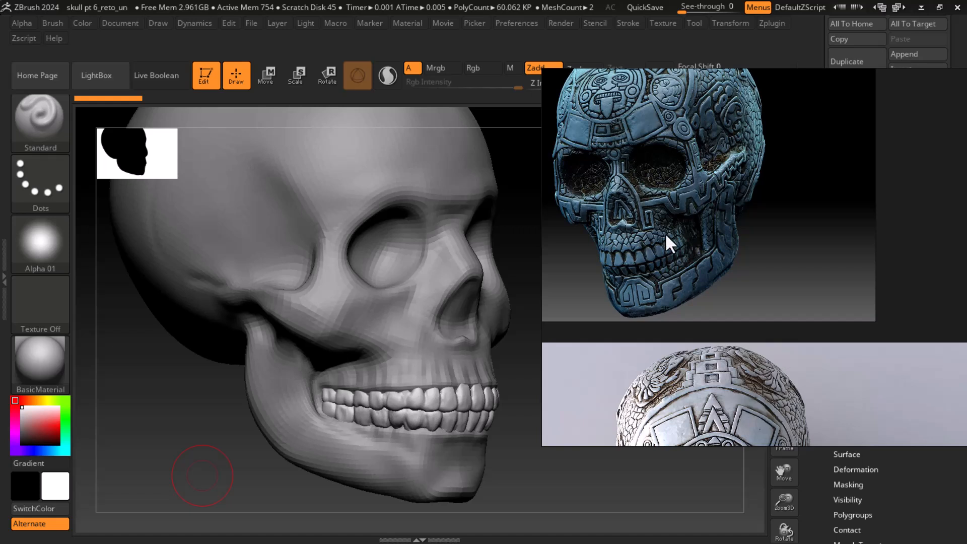
pyautogui.moveTo(925, 80); pyautogui.dragTo(844, 90)
pyautogui.moveTo(940, 145); pyautogui.dragTo(670, 131)
pyautogui.moveTo(557, 78)
pyautogui.mouseDown()
pyautogui.moveTo(558, 100)
pyautogui.moveTo(557, 90)
pyautogui.mouseUp()
pyautogui.moveTo(592, 191); pyautogui.dragTo(594, 236)
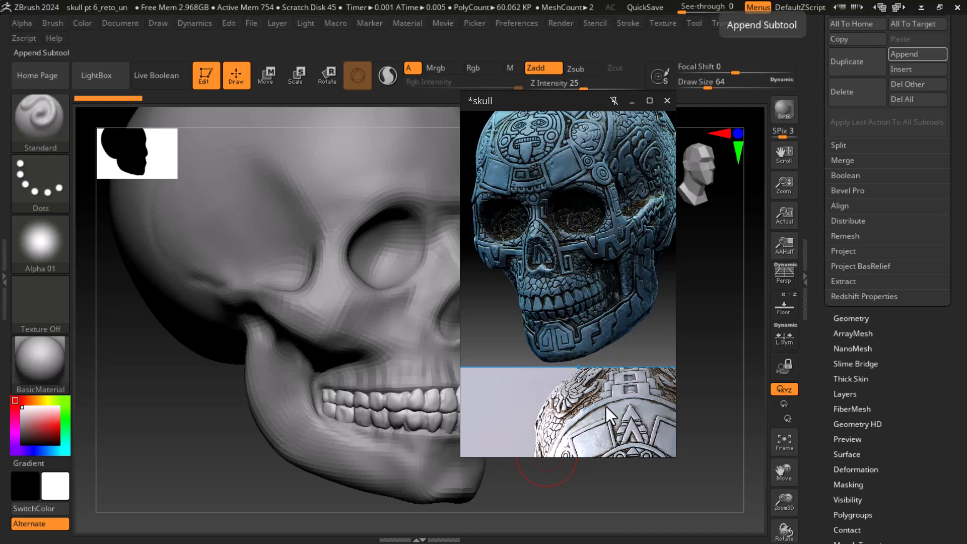
pyautogui.moveTo(595, 456); pyautogui.dragTo(612, 353)
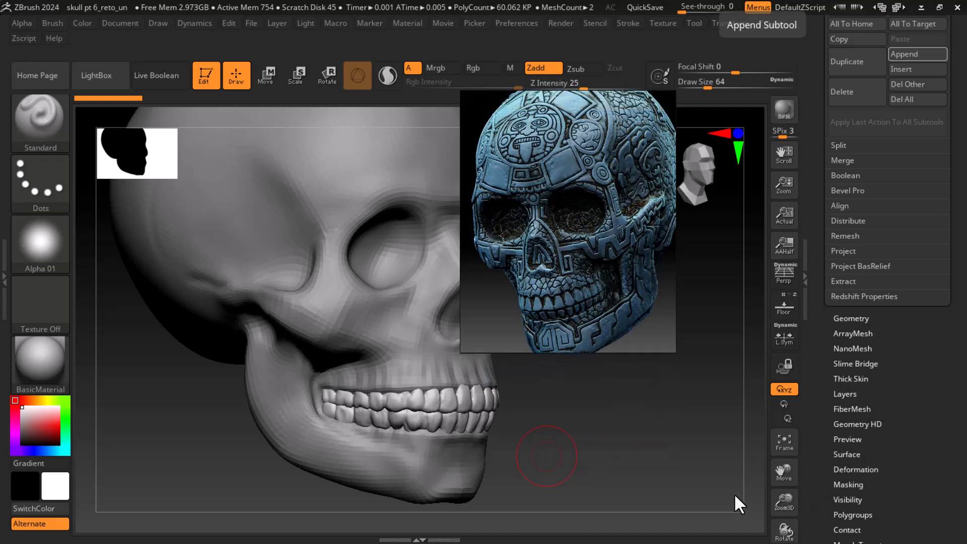
pyautogui.moveTo(711, 442); pyautogui.dragTo(685, 437)
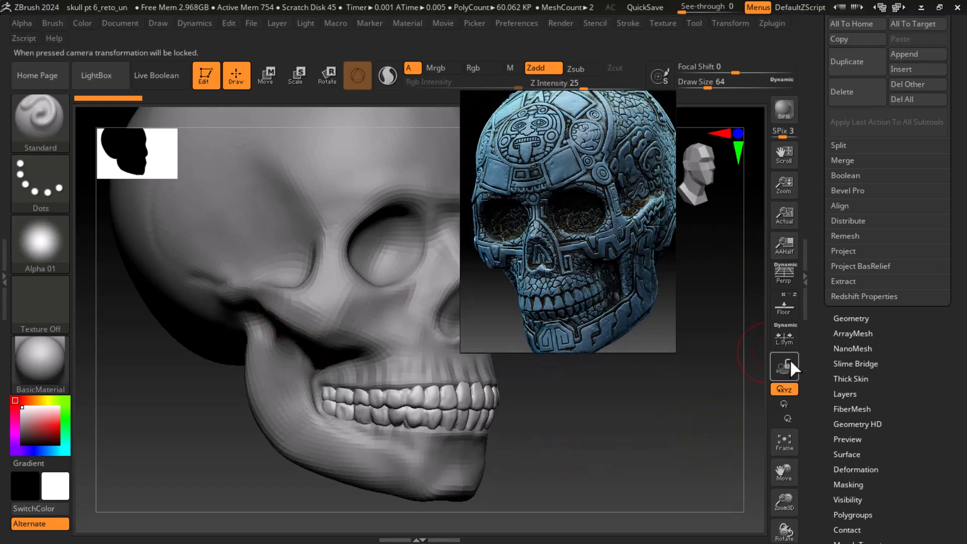
# Step: Preview the UV layouts of the teeth and skull subtools with Morph UV, leaving the skull subtool active
pyautogui.moveTo(822, 385); pyautogui.dragTo(822, 294)
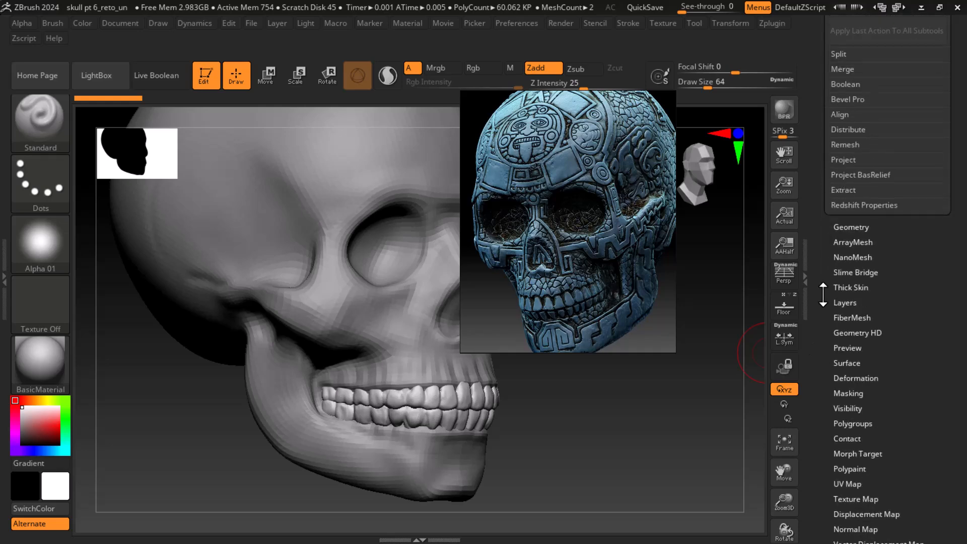
pyautogui.click(844, 484)
pyautogui.click(855, 298)
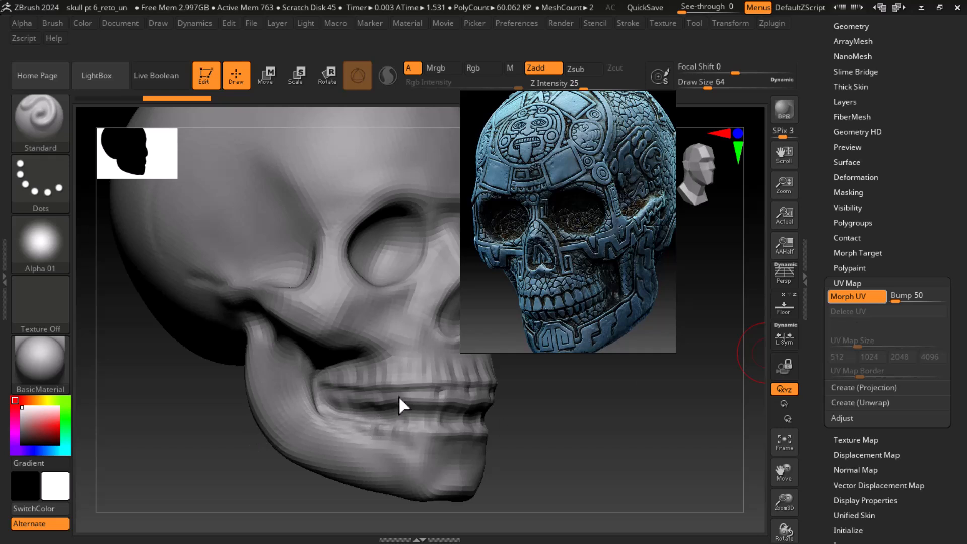
pyautogui.keyDown('alt'); pyautogui.click(400, 352); pyautogui.keyUp('alt')
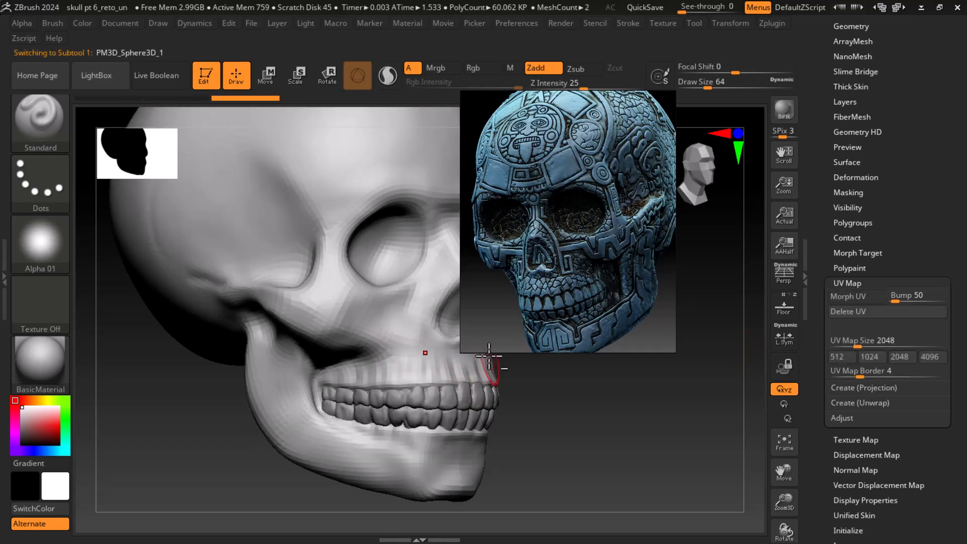
pyautogui.click(856, 296)
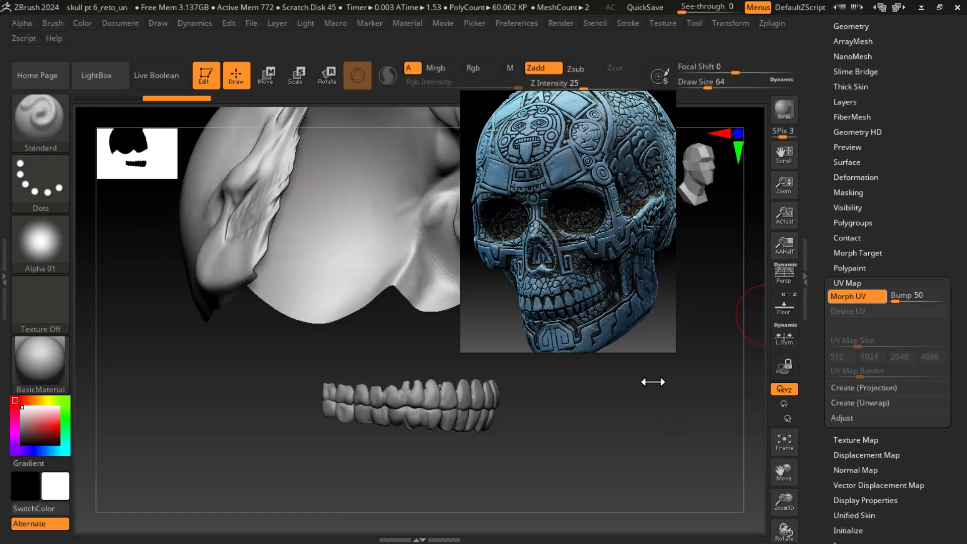
pyautogui.click(703, 394)
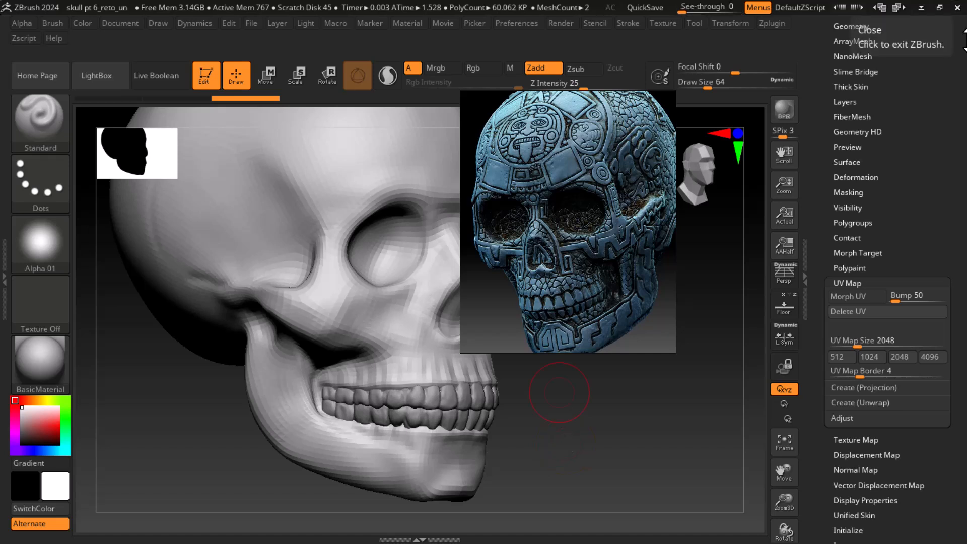
# Step: Frame the skull beside the reference and subdivide its mesh to about 5.1 million polygons
pyautogui.moveTo(673, 432)
pyautogui.keyDown('shift'); pyautogui.mouseDown()
pyautogui.moveTo(655, 448)
pyautogui.moveTo(663, 509)
pyautogui.moveTo(651, 464)
pyautogui.moveTo(671, 455)
pyautogui.moveTo(674, 428)
pyautogui.mouseUp(); pyautogui.keyUp('shift')
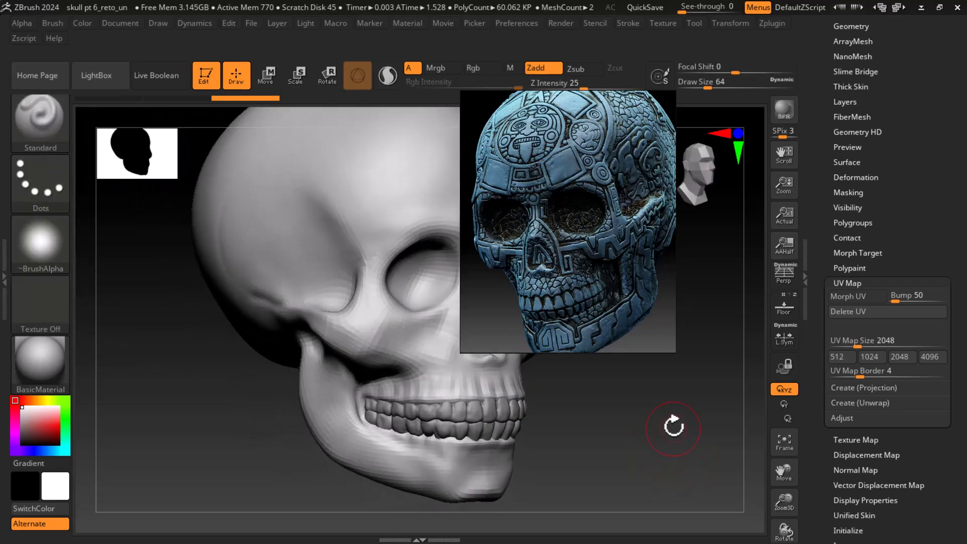
pyautogui.keyDown('alt'); pyautogui.moveTo(648, 465); pyautogui.dragTo(638, 448); pyautogui.keyUp('alt')
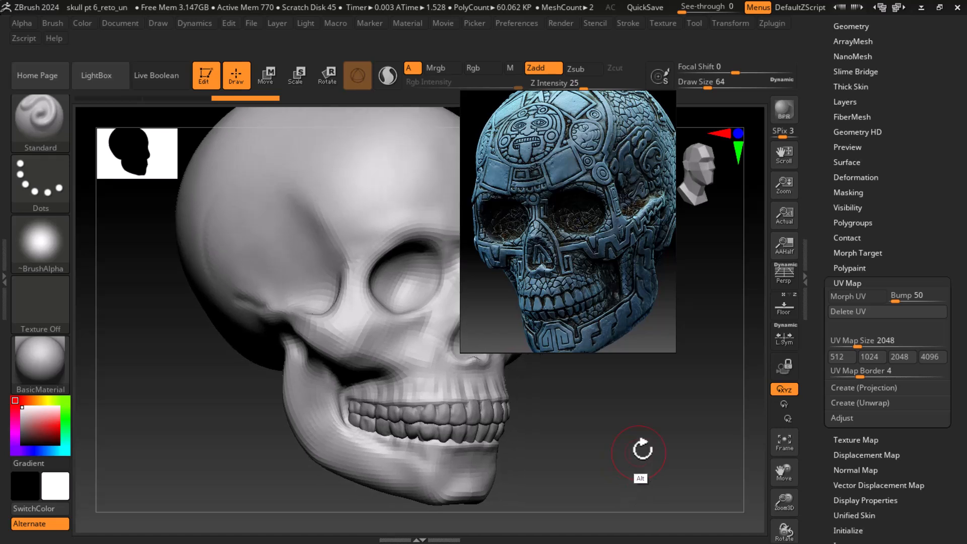
pyautogui.press('ctrl')
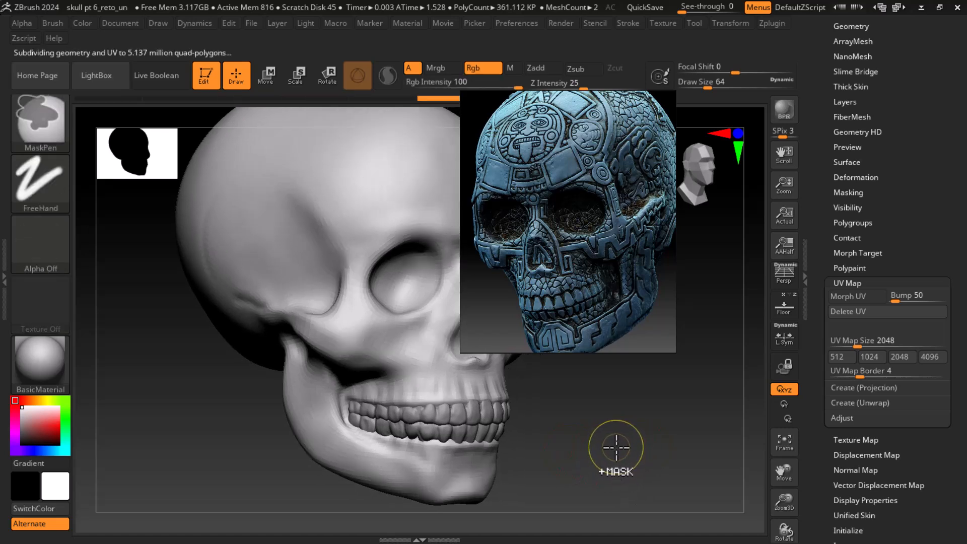
# Step: Set the skull's UV map size to 4096 and create a new texture map for it
pyautogui.moveTo(818, 234); pyautogui.dragTo(810, 329)
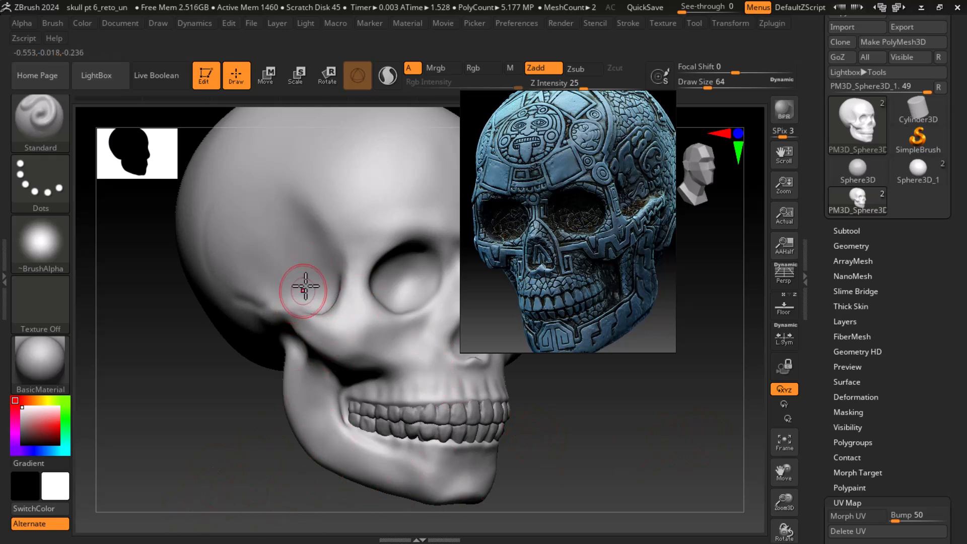
pyautogui.click(86, 26)
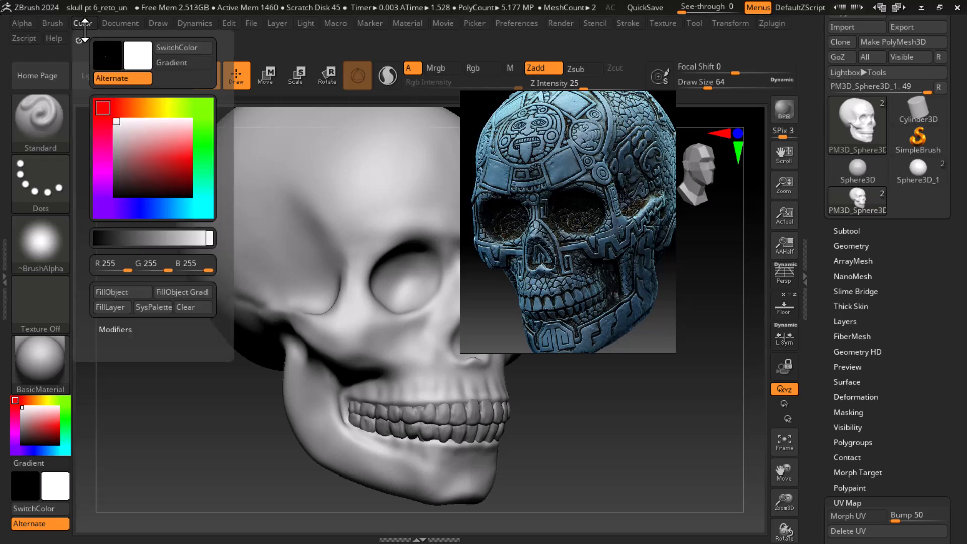
pyautogui.scroll(-8, 833, 420)
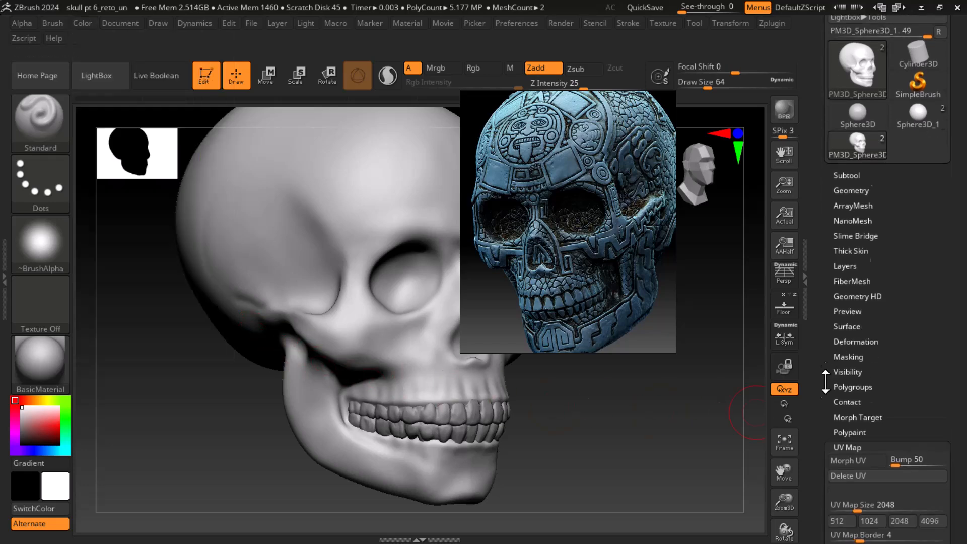
pyautogui.click(927, 294)
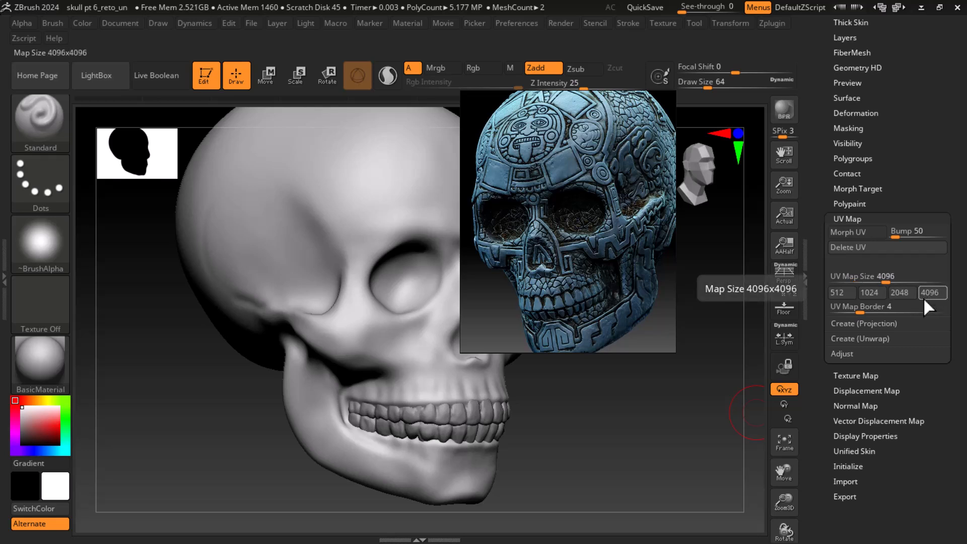
pyautogui.click(867, 375)
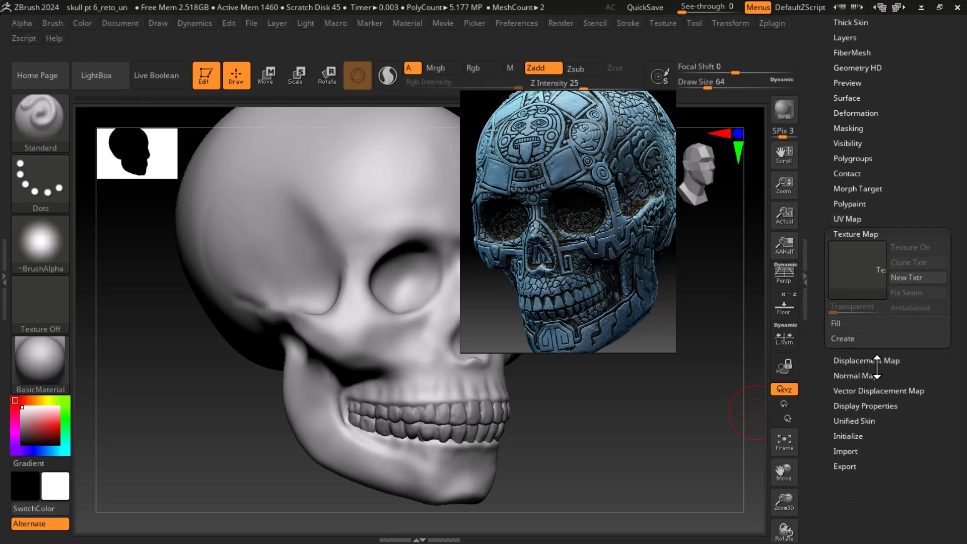
pyautogui.click(917, 277)
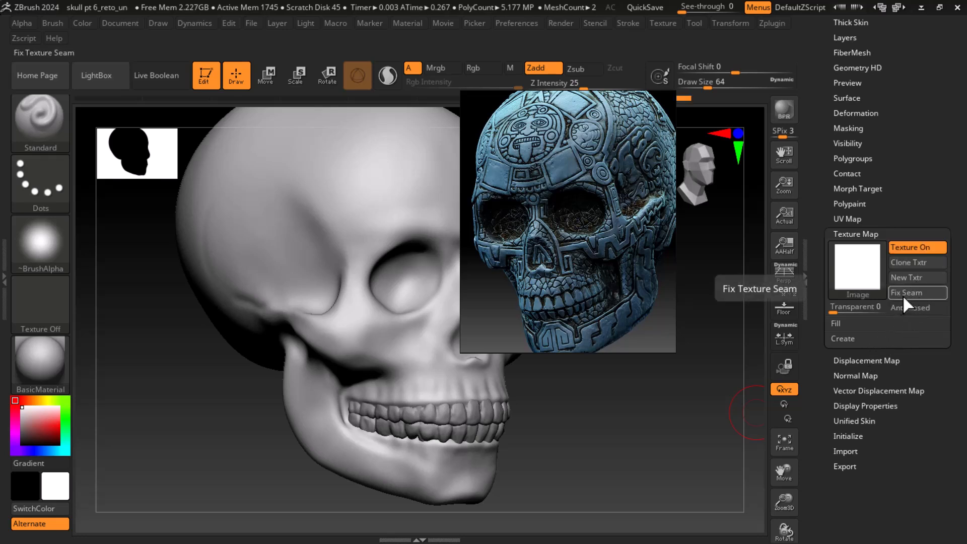
pyautogui.click(848, 323)
pyautogui.click(846, 322)
pyautogui.click(845, 338)
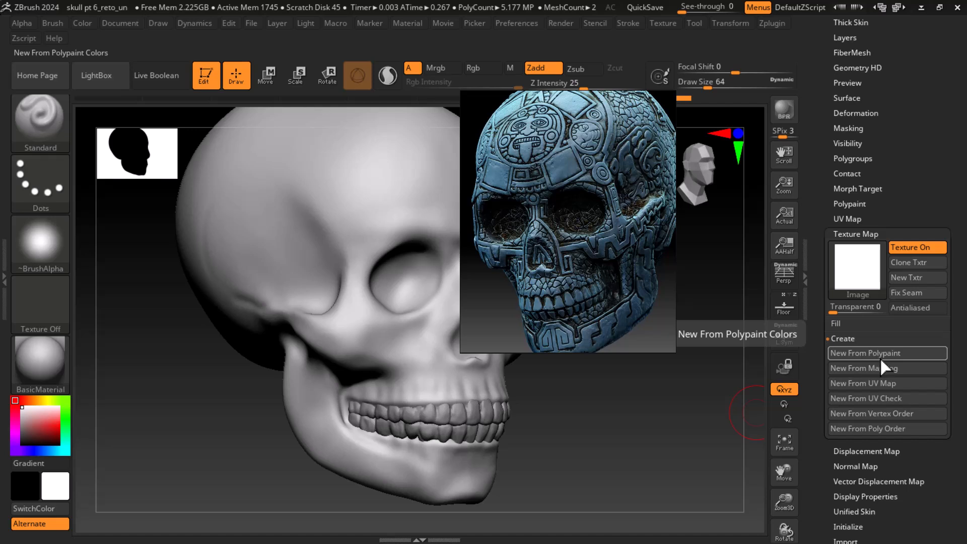
pyautogui.click(860, 340)
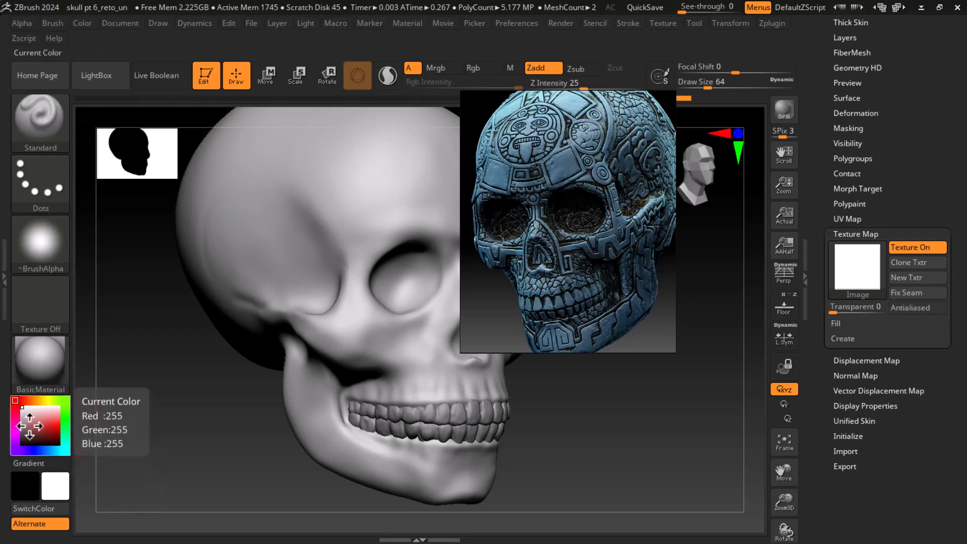
# Step: Fill the skull subtool with black and turn its texture map off so the black fill shows
pyautogui.click(34, 443)
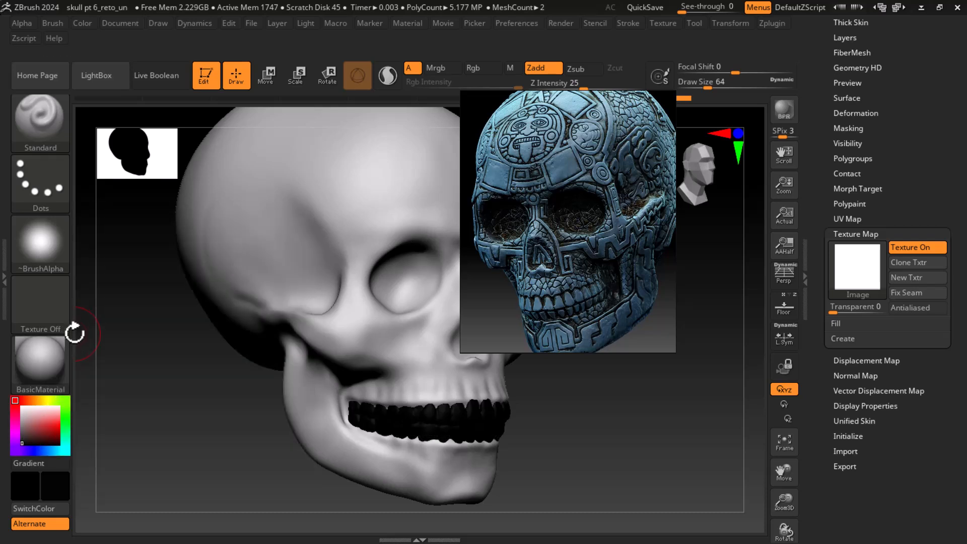
pyautogui.click(82, 23)
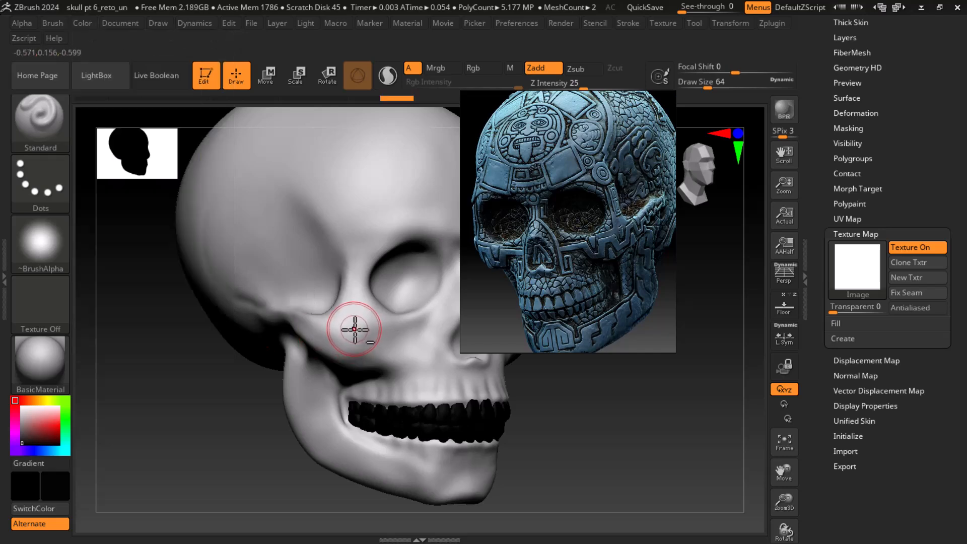
pyautogui.click(860, 292)
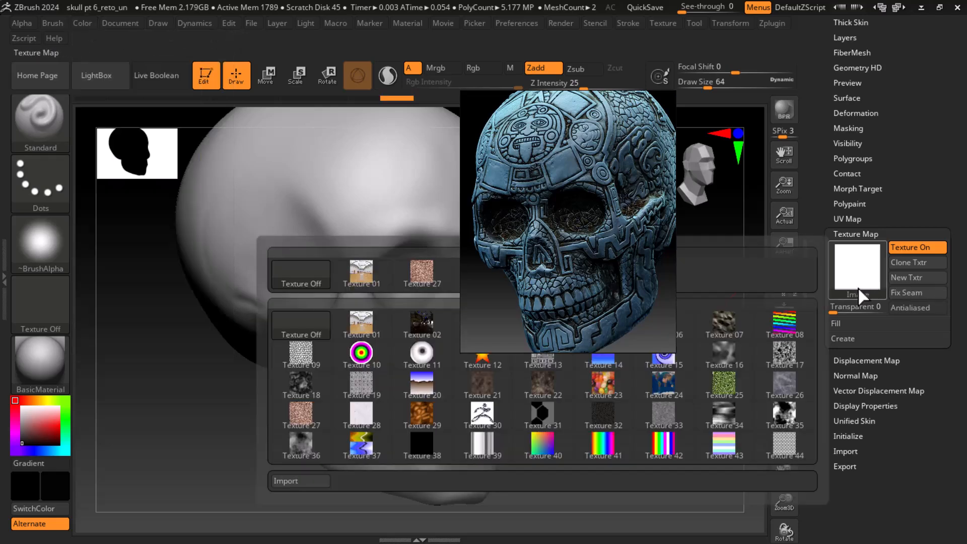
pyautogui.click(357, 304)
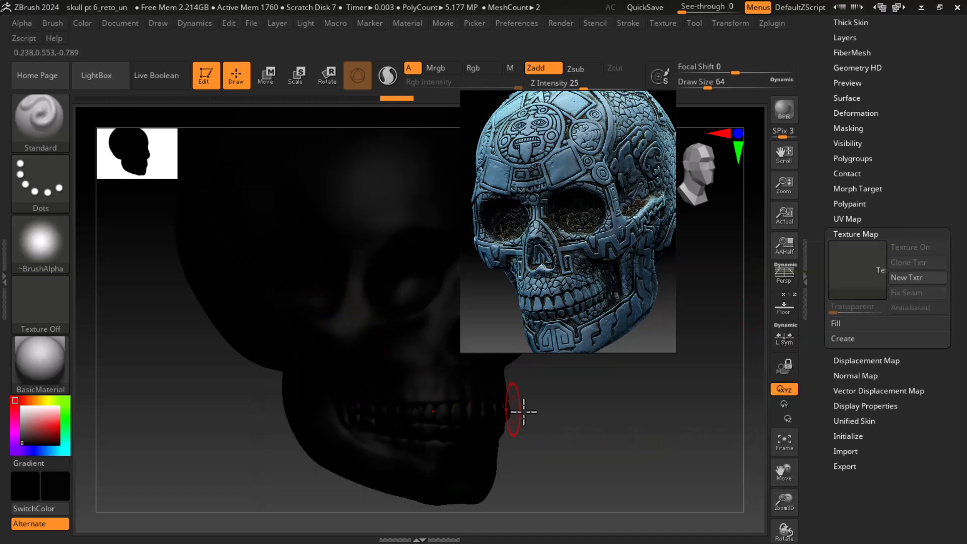
# Step: Choose white as the painting colour and set the Standard brush to Rgb only, with Zadd off
pyautogui.moveTo(611, 403)
pyautogui.keyDown('alt'); pyautogui.mouseDown()
pyautogui.moveTo(621, 435)
pyautogui.moveTo(625, 409)
pyautogui.mouseUp(); pyautogui.keyUp('alt')
pyautogui.moveTo(27, 436); pyautogui.dragTo(18, 404)
pyautogui.moveTo(554, 428); pyautogui.dragTo(634, 428)
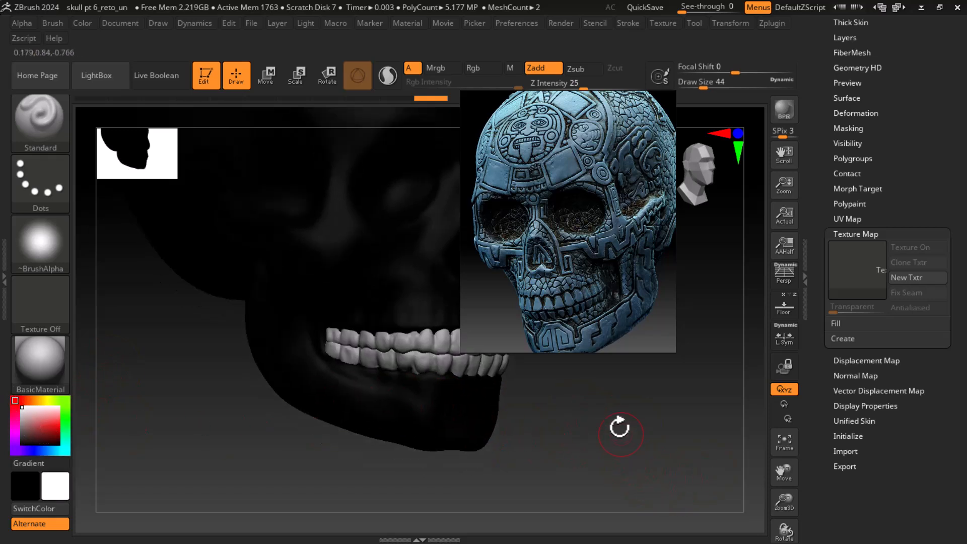
pyautogui.moveTo(556, 103)
pyautogui.click(544, 66)
pyautogui.click(473, 68)
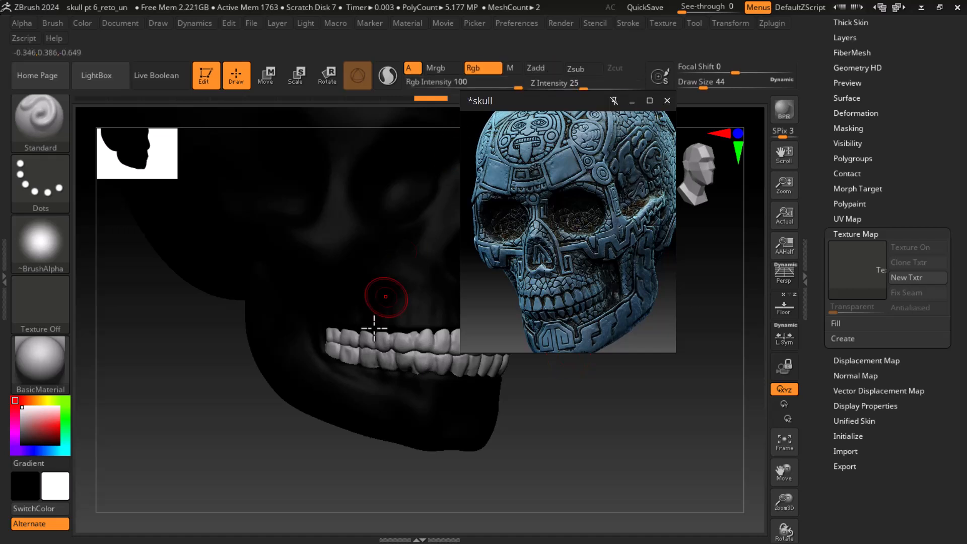
# Step: Paint white dabs on the side of the lower jaw and move the skull reference clear of the teeth
pyautogui.click(403, 399)
pyautogui.moveTo(534, 403)
pyautogui.mouseDown()
pyautogui.moveTo(570, 391)
pyautogui.moveTo(595, 446)
pyautogui.moveTo(580, 493)
pyautogui.mouseUp()
pyautogui.press('[')
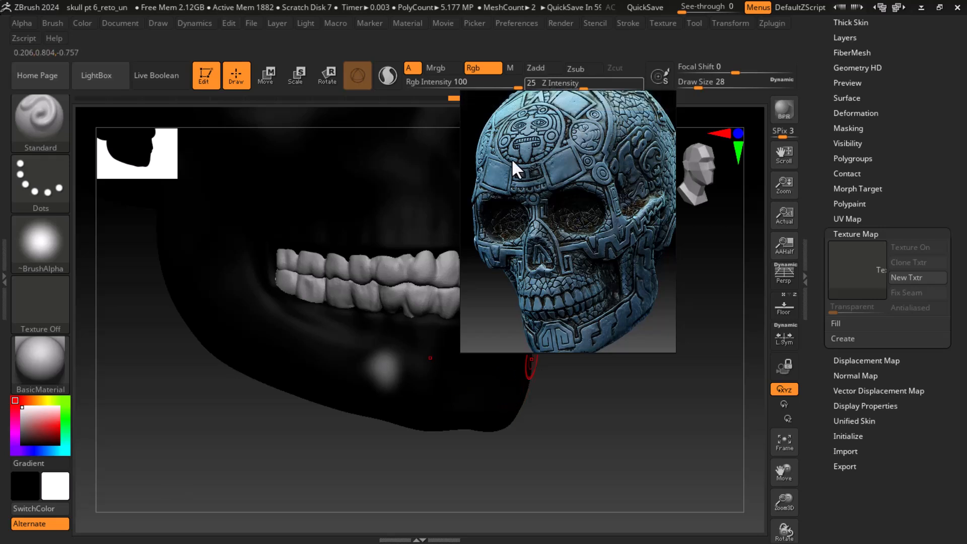
pyautogui.moveTo(543, 101); pyautogui.dragTo(632, 161)
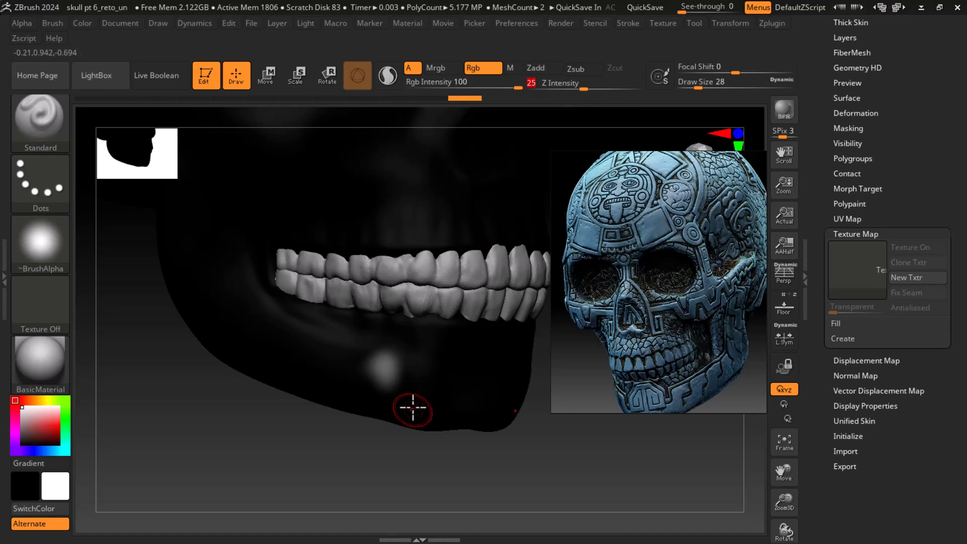
pyautogui.click(395, 377)
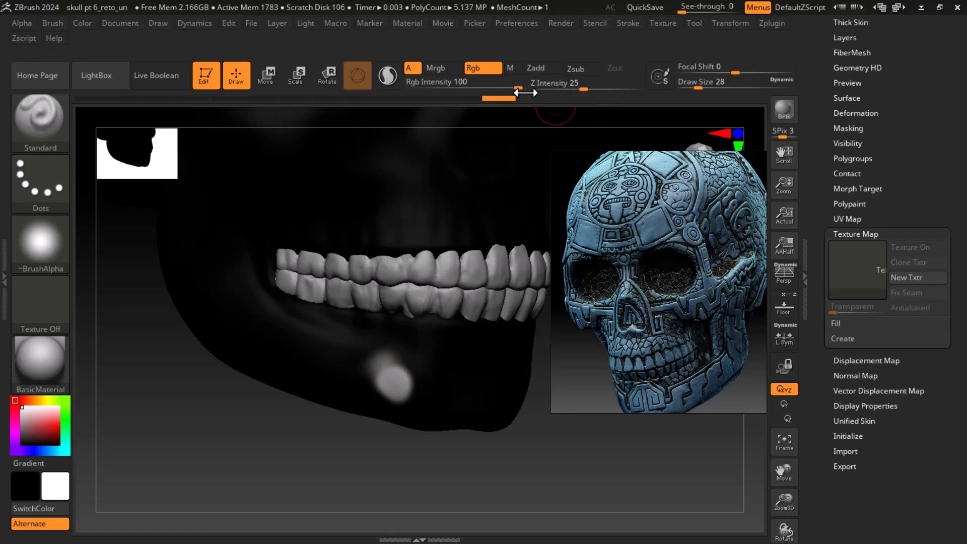
# Step: Set the brush's Focal Shift to -93 and paint a white oval patch over the dabs on the lower jaw
pyautogui.moveTo(519, 91); pyautogui.dragTo(515, 90)
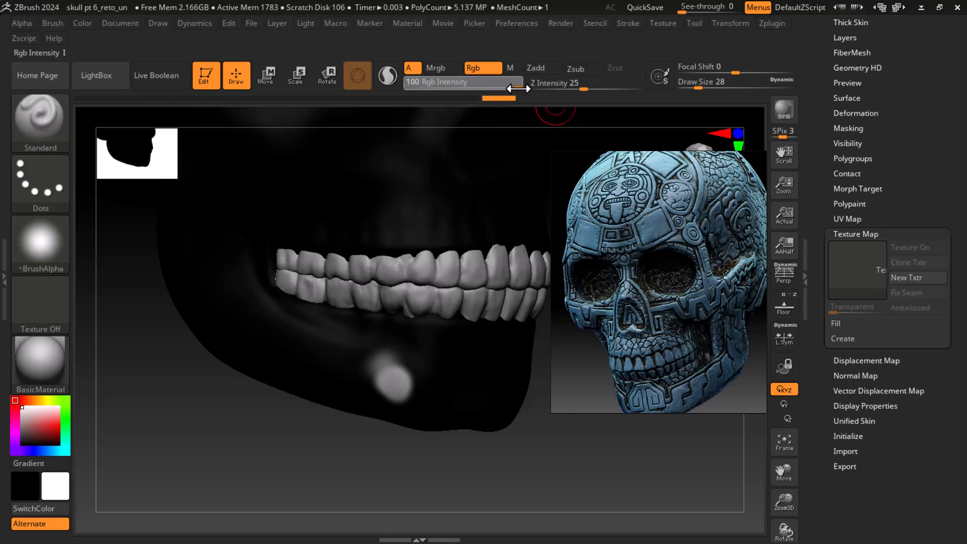
pyautogui.moveTo(699, 87)
pyautogui.mouseDown()
pyautogui.moveTo(720, 74)
pyautogui.moveTo(684, 79)
pyautogui.mouseUp()
pyautogui.moveTo(334, 367); pyautogui.dragTo(403, 383)
pyautogui.keyDown('alt'); pyautogui.moveTo(484, 440); pyautogui.dragTo(453, 382); pyautogui.keyUp('alt')
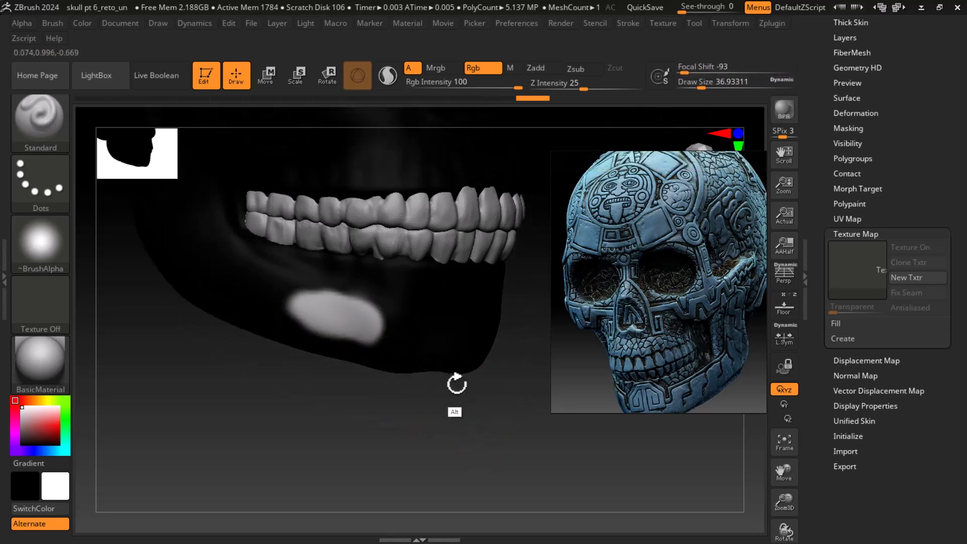
pyautogui.moveTo(485, 436)
pyautogui.keyDown('alt'); pyautogui.mouseDown()
pyautogui.moveTo(498, 449)
pyautogui.moveTo(473, 447)
pyautogui.mouseUp(); pyautogui.keyUp('alt')
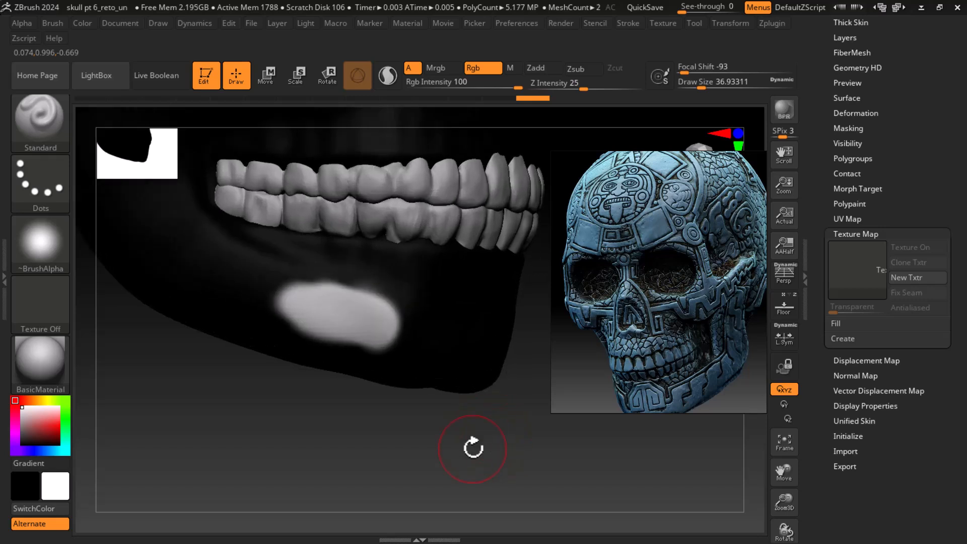
# Step: Paint a white stepped band on the rear upper part of the opposite jaw side with a draw size of about 17
pyautogui.press('[')
pyautogui.press('[')
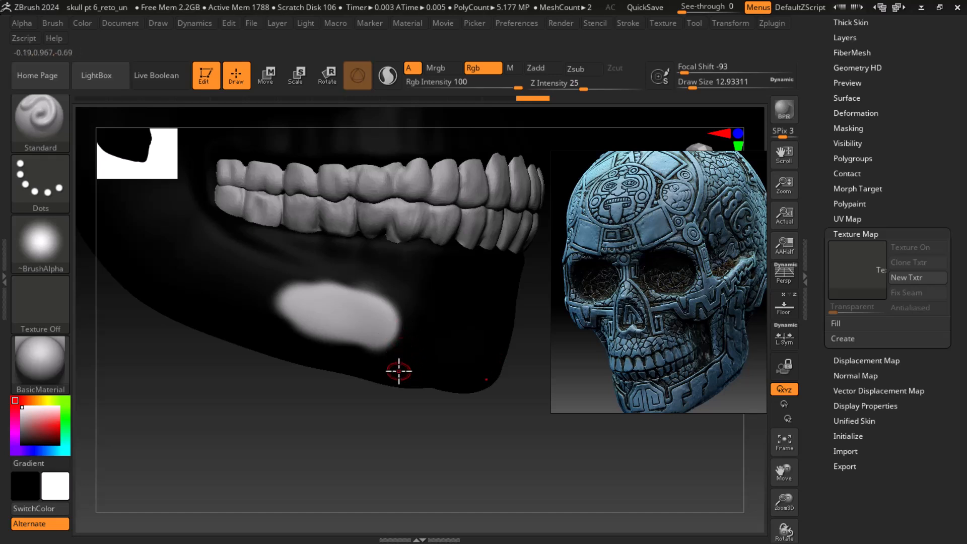
pyautogui.press(']')
pyautogui.press(']')
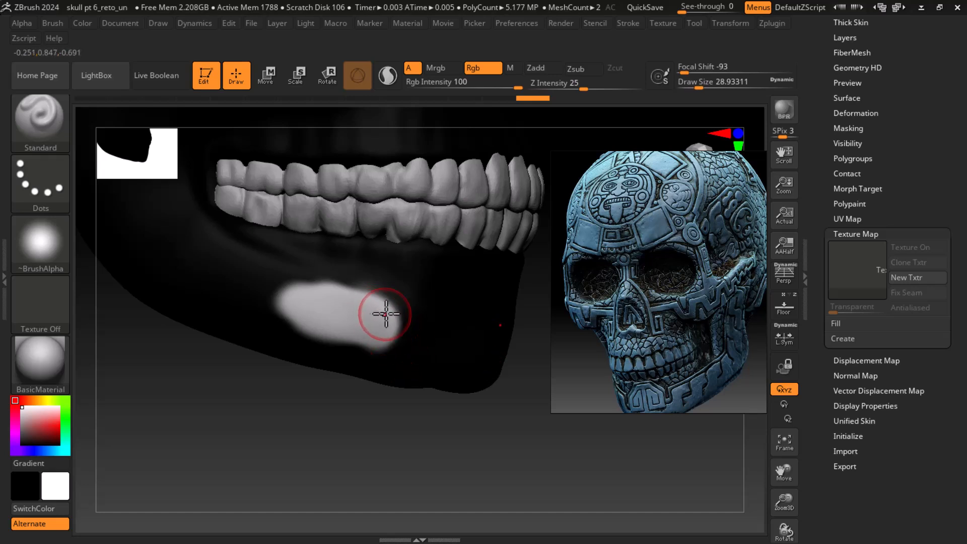
pyautogui.keyDown('alt'); pyautogui.moveTo(438, 403); pyautogui.dragTo(476, 414); pyautogui.keyUp('alt')
pyautogui.moveTo(368, 442)
pyautogui.mouseDown()
pyautogui.moveTo(317, 443)
pyautogui.moveTo(362, 449)
pyautogui.mouseUp()
pyautogui.moveTo(647, 476); pyautogui.dragTo(536, 485)
pyautogui.keyDown('alt'); pyautogui.moveTo(393, 450); pyautogui.dragTo(201, 455); pyautogui.keyUp('alt')
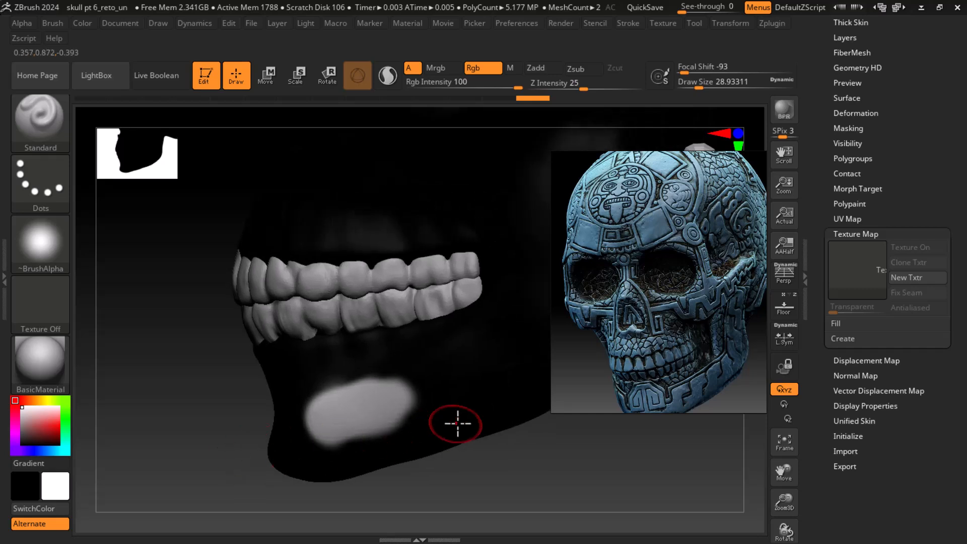
pyautogui.keyDown('alt'); pyautogui.moveTo(663, 469); pyautogui.dragTo(533, 484); pyautogui.keyUp('alt')
pyautogui.keyDown('alt'); pyautogui.moveTo(544, 406); pyautogui.dragTo(532, 434); pyautogui.keyUp('alt')
pyautogui.moveTo(419, 220)
pyautogui.mouseDown()
pyautogui.moveTo(401, 271)
pyautogui.moveTo(455, 274)
pyautogui.moveTo(445, 332)
pyautogui.moveTo(442, 313)
pyautogui.moveTo(465, 292)
pyautogui.mouseUp()
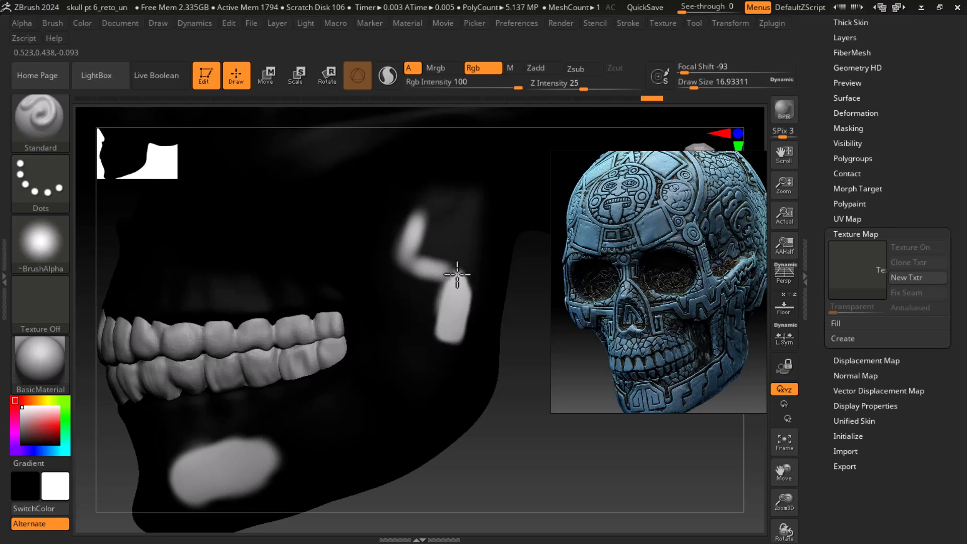
pyautogui.moveTo(444, 269)
pyautogui.mouseDown()
pyautogui.moveTo(413, 274)
pyautogui.moveTo(443, 281)
pyautogui.moveTo(411, 270)
pyautogui.moveTo(416, 211)
pyautogui.moveTo(408, 214)
pyautogui.moveTo(401, 240)
pyautogui.moveTo(453, 293)
pyautogui.moveTo(447, 328)
pyautogui.mouseUp()
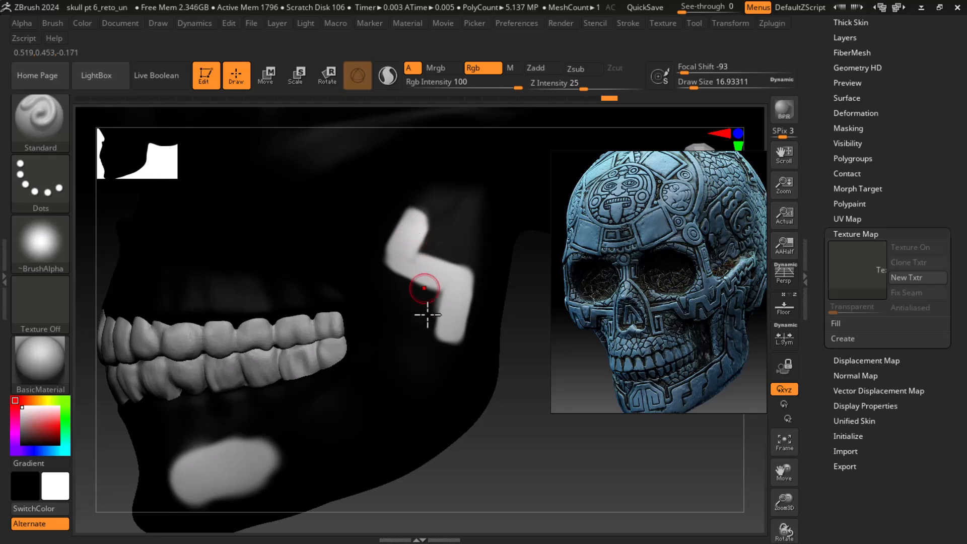
# Step: Paint a second, wider white zigzag shape directly below the first band along the back of the jaw
pyautogui.moveTo(548, 440)
pyautogui.keyDown('alt'); pyautogui.mouseDown()
pyautogui.moveTo(511, 408)
pyautogui.moveTo(516, 397)
pyautogui.mouseUp(); pyautogui.keyUp('alt')
pyautogui.moveTo(377, 259)
pyautogui.mouseDown()
pyautogui.moveTo(371, 276)
pyautogui.moveTo(381, 296)
pyautogui.moveTo(368, 301)
pyautogui.moveTo(400, 319)
pyautogui.moveTo(396, 363)
pyautogui.moveTo(405, 368)
pyautogui.moveTo(362, 274)
pyautogui.moveTo(363, 306)
pyautogui.moveTo(367, 271)
pyautogui.moveTo(356, 253)
pyautogui.moveTo(354, 299)
pyautogui.moveTo(361, 273)
pyautogui.moveTo(379, 302)
pyautogui.moveTo(347, 316)
pyautogui.moveTo(390, 328)
pyautogui.moveTo(402, 367)
pyautogui.moveTo(376, 379)
pyautogui.moveTo(395, 345)
pyautogui.moveTo(391, 363)
pyautogui.mouseUp()
pyautogui.moveTo(521, 446)
pyautogui.mouseDown()
pyautogui.moveTo(520, 424)
pyautogui.moveTo(529, 447)
pyautogui.moveTo(503, 438)
pyautogui.mouseUp()
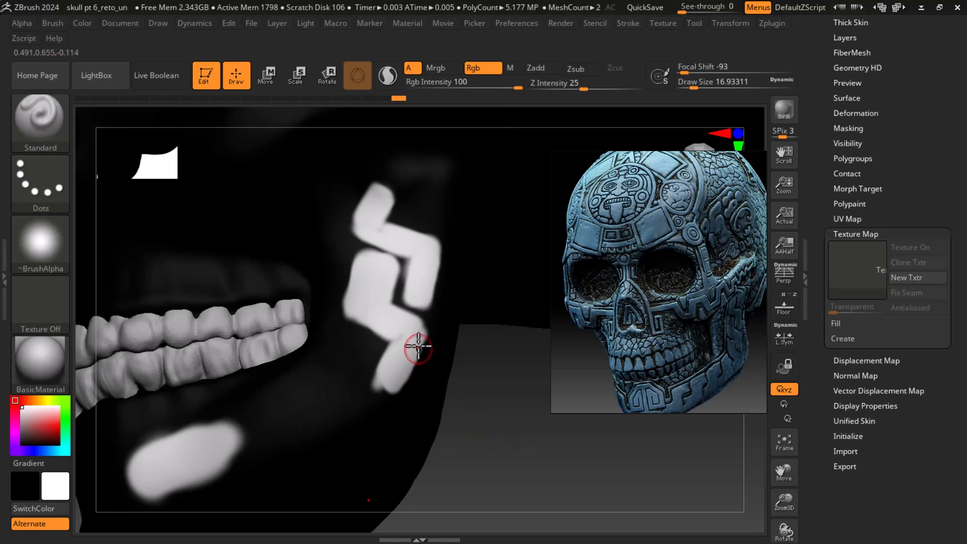
pyautogui.moveTo(418, 324); pyautogui.dragTo(408, 353)
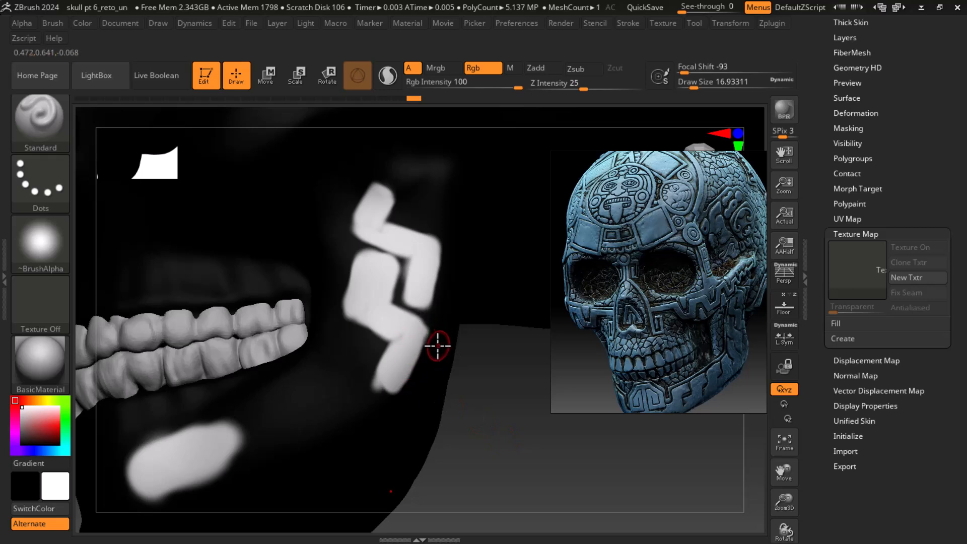
pyautogui.moveTo(431, 339); pyautogui.dragTo(417, 373)
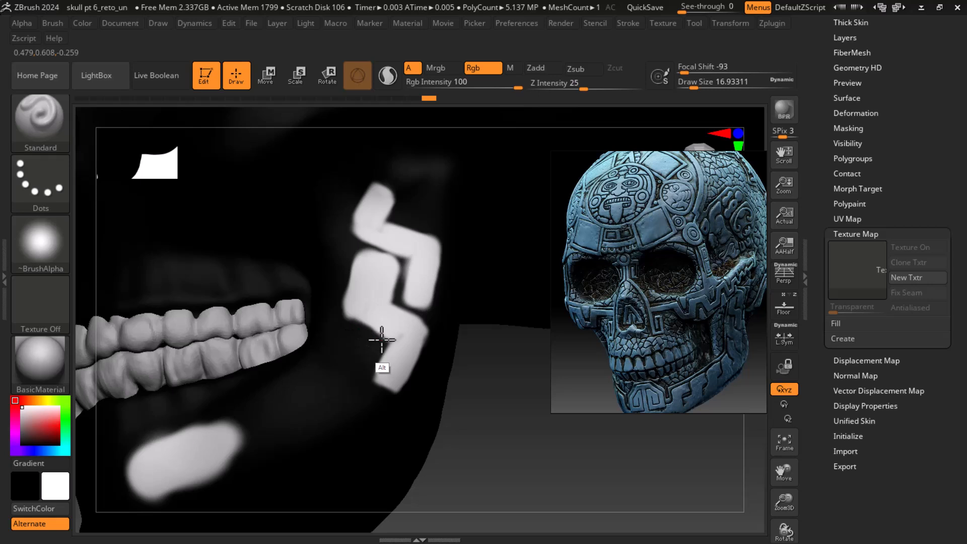
# Step: Sharpen the ends and edges of both zigzag shapes with white strokes and black trimming strokes
pyautogui.moveTo(362, 332)
pyautogui.mouseDown()
pyautogui.moveTo(388, 346)
pyautogui.moveTo(345, 259)
pyautogui.moveTo(337, 301)
pyautogui.mouseUp()
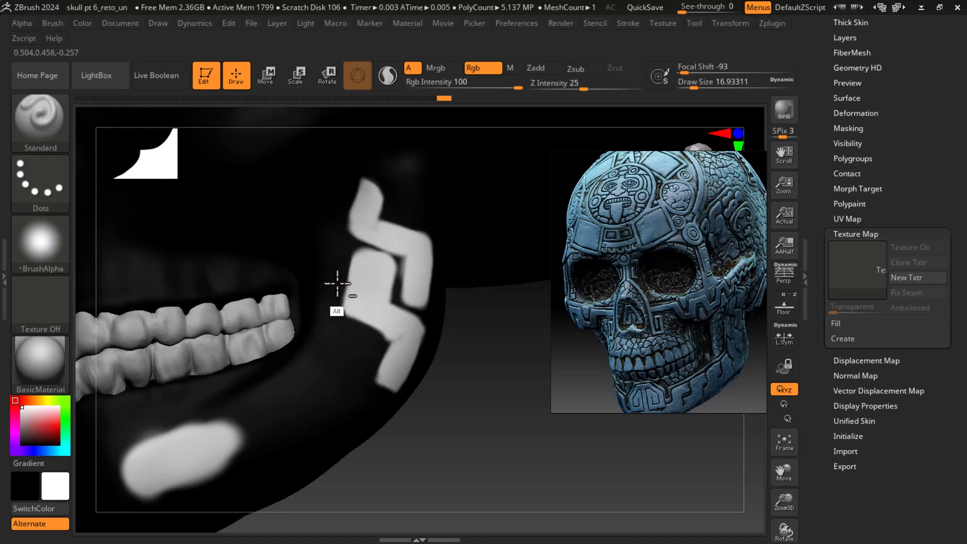
pyautogui.moveTo(360, 195)
pyautogui.mouseDown()
pyautogui.moveTo(349, 227)
pyautogui.moveTo(354, 188)
pyautogui.moveTo(380, 175)
pyautogui.moveTo(367, 173)
pyautogui.moveTo(371, 190)
pyautogui.moveTo(391, 181)
pyautogui.moveTo(390, 199)
pyautogui.moveTo(371, 190)
pyautogui.moveTo(371, 172)
pyautogui.moveTo(398, 201)
pyautogui.moveTo(386, 215)
pyautogui.mouseUp()
pyautogui.moveTo(496, 396)
pyautogui.keyDown('alt'); pyautogui.mouseDown()
pyautogui.moveTo(492, 372)
pyautogui.moveTo(495, 401)
pyautogui.mouseUp(); pyautogui.keyUp('alt')
pyautogui.moveTo(370, 323)
pyautogui.keyDown('alt'); pyautogui.mouseDown()
pyautogui.moveTo(390, 332)
pyautogui.moveTo(382, 408)
pyautogui.moveTo(355, 388)
pyautogui.moveTo(399, 409)
pyautogui.mouseUp(); pyautogui.keyUp('alt')
pyautogui.moveTo(492, 420)
pyautogui.keyDown('alt'); pyautogui.mouseDown()
pyautogui.moveTo(482, 416)
pyautogui.moveTo(500, 368)
pyautogui.mouseUp(); pyautogui.keyUp('alt')
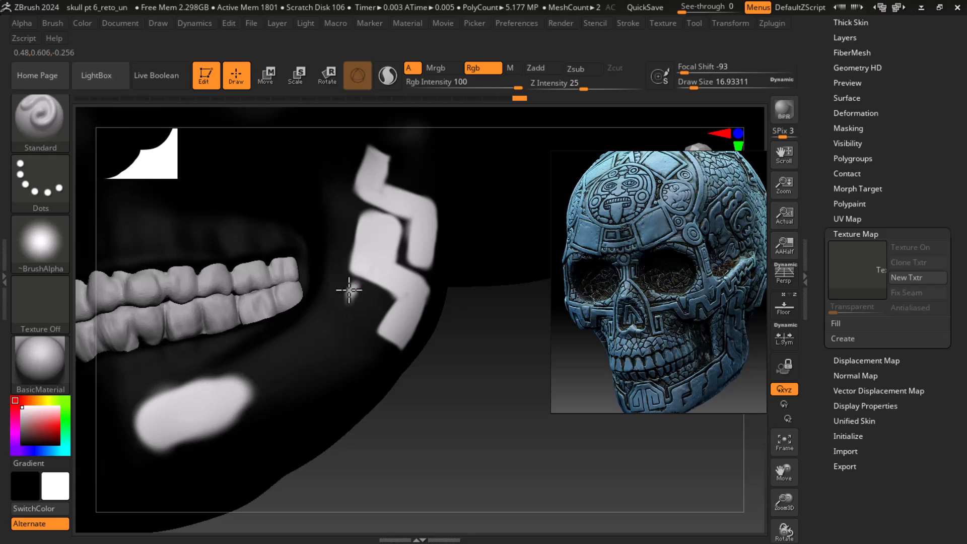
# Step: Paint a third white zigzag shape below the second one along the back of the jaw and trim its inner edge with black strokes
pyautogui.moveTo(359, 290)
pyautogui.mouseDown()
pyautogui.moveTo(334, 319)
pyautogui.moveTo(349, 298)
pyautogui.moveTo(348, 314)
pyautogui.moveTo(371, 341)
pyautogui.moveTo(354, 331)
pyautogui.moveTo(337, 373)
pyautogui.moveTo(366, 362)
pyautogui.moveTo(342, 379)
pyautogui.moveTo(361, 351)
pyautogui.mouseUp()
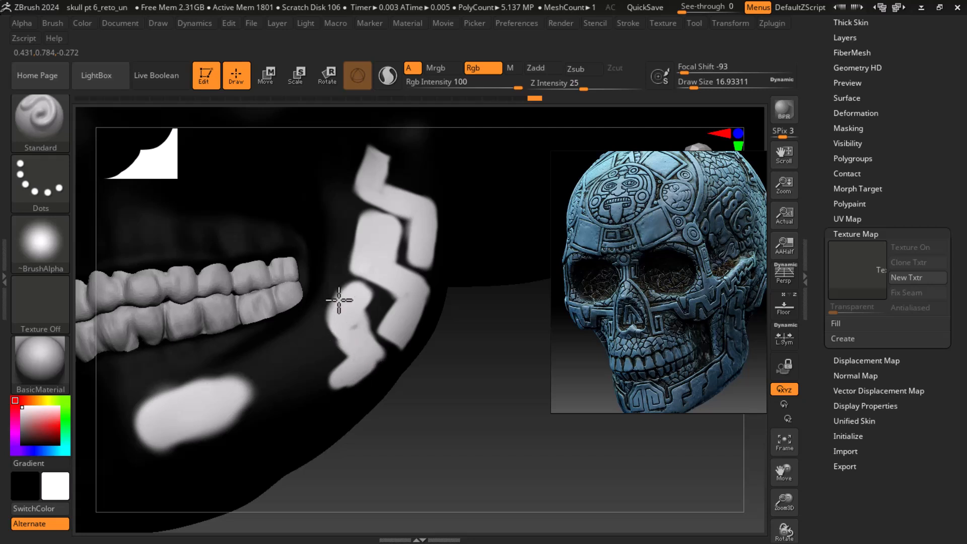
pyautogui.moveTo(346, 284); pyautogui.dragTo(328, 308)
pyautogui.moveTo(370, 313)
pyautogui.keyDown('alt'); pyautogui.mouseDown()
pyautogui.moveTo(338, 334)
pyautogui.moveTo(324, 330)
pyautogui.moveTo(333, 327)
pyautogui.mouseUp(); pyautogui.keyUp('alt')
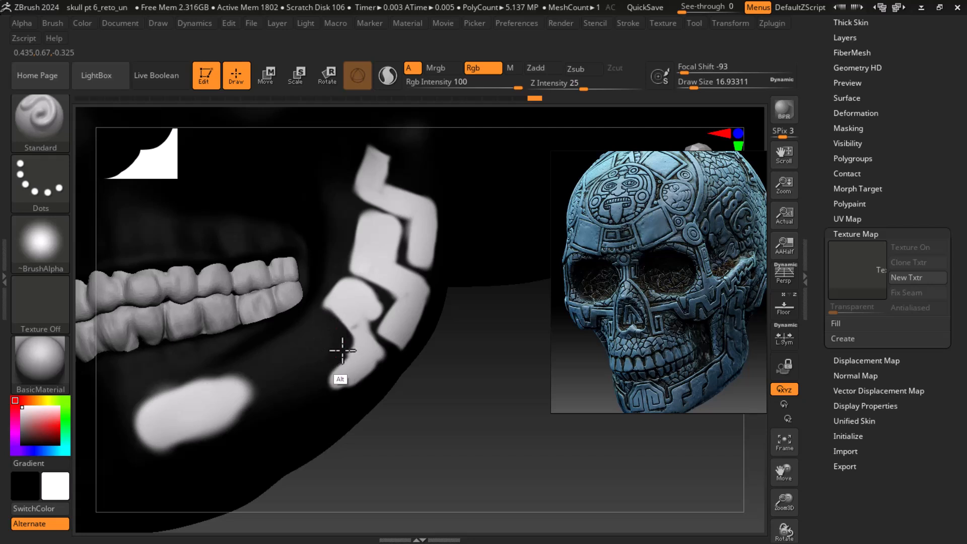
pyautogui.moveTo(330, 369)
pyautogui.keyDown('alt'); pyautogui.mouseDown()
pyautogui.moveTo(317, 317)
pyautogui.moveTo(328, 280)
pyautogui.moveTo(341, 345)
pyautogui.mouseUp(); pyautogui.keyUp('alt')
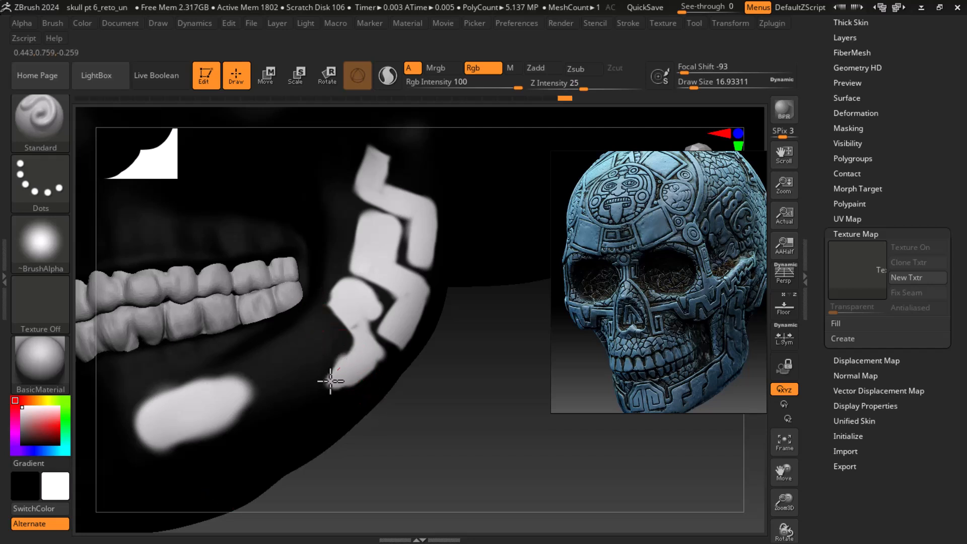
pyautogui.moveTo(443, 403)
pyautogui.mouseDown()
pyautogui.moveTo(471, 373)
pyautogui.moveTo(492, 390)
pyautogui.mouseUp()
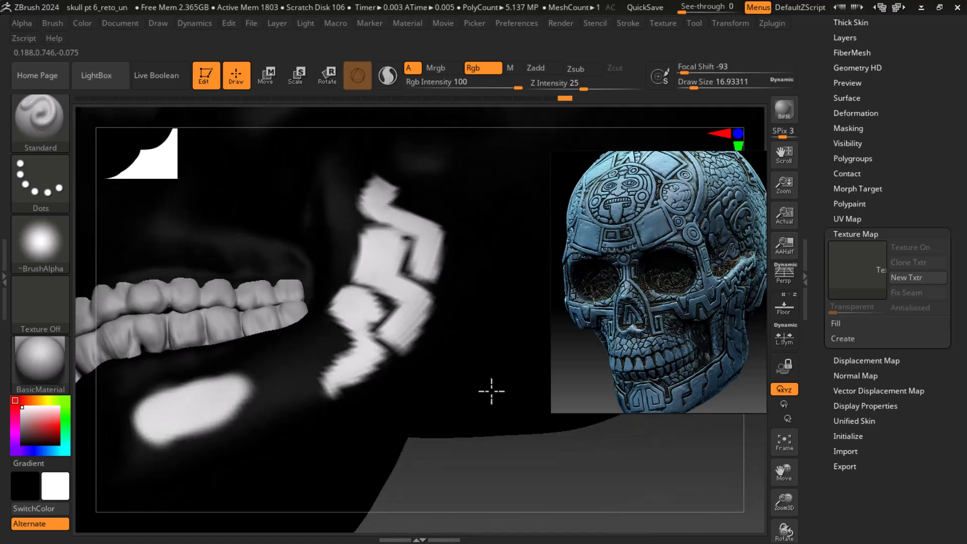
pyautogui.moveTo(375, 369); pyautogui.dragTo(358, 370)
pyautogui.moveTo(538, 483); pyautogui.dragTo(553, 511)
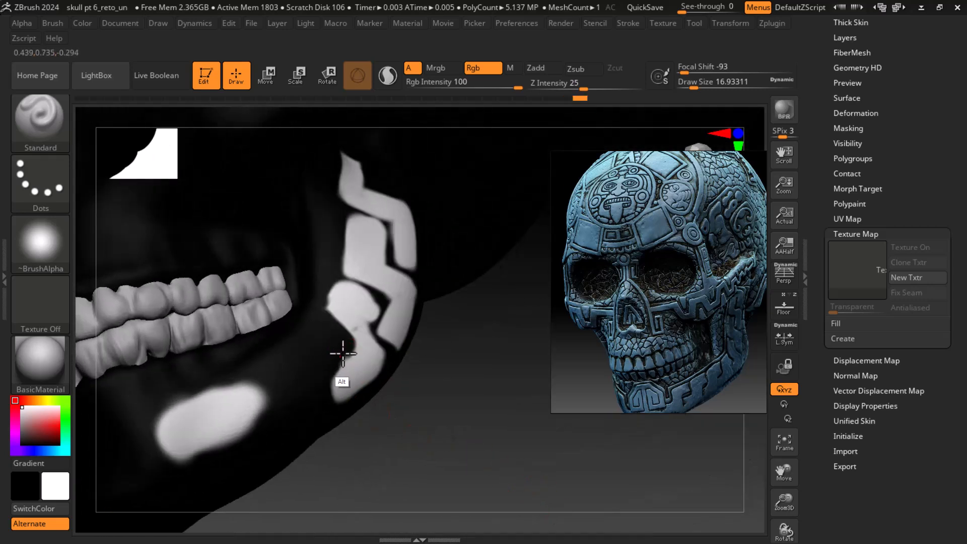
pyautogui.moveTo(335, 357)
pyautogui.keyDown('alt'); pyautogui.mouseDown()
pyautogui.moveTo(357, 352)
pyautogui.moveTo(319, 379)
pyautogui.mouseUp(); pyautogui.keyUp('alt')
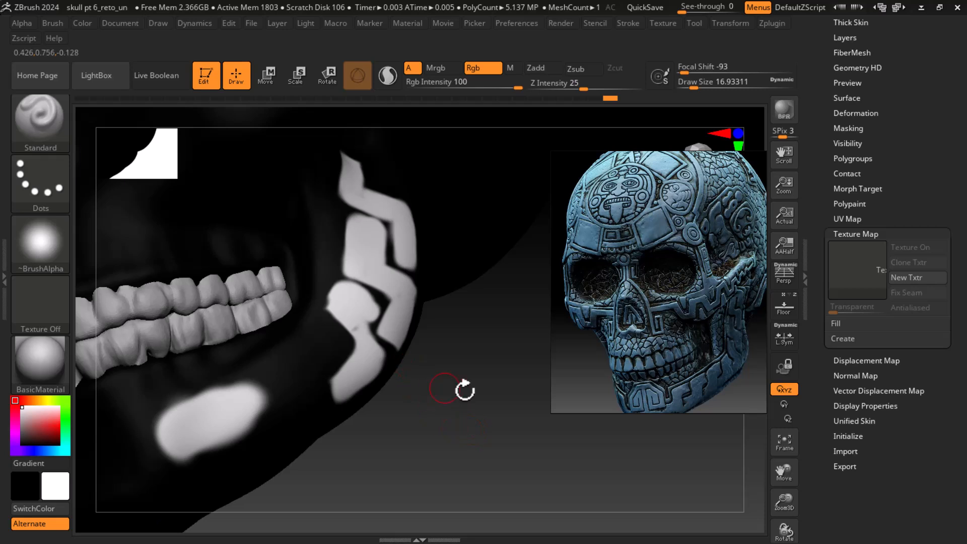
pyautogui.moveTo(446, 386); pyautogui.dragTo(402, 356)
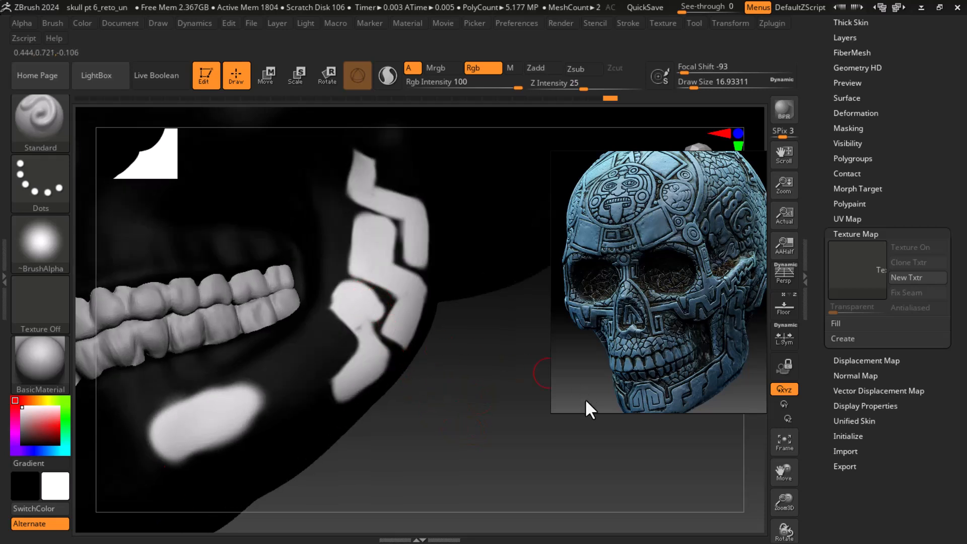
# Step: Reduce the draw size to 8 and sharpen the corners and edges of the third zigzag shape
pyautogui.moveTo(494, 421); pyautogui.dragTo(520, 419)
pyautogui.press('[')
pyautogui.press('[')
pyautogui.moveTo(421, 270)
pyautogui.keyDown('alt'); pyautogui.mouseDown()
pyautogui.moveTo(412, 282)
pyautogui.moveTo(420, 271)
pyautogui.moveTo(367, 231)
pyautogui.moveTo(382, 229)
pyautogui.moveTo(413, 249)
pyautogui.moveTo(350, 220)
pyautogui.moveTo(328, 253)
pyautogui.mouseUp(); pyautogui.keyUp('alt')
pyautogui.moveTo(413, 283)
pyautogui.keyDown('alt'); pyautogui.mouseDown()
pyautogui.moveTo(360, 241)
pyautogui.moveTo(399, 269)
pyautogui.moveTo(364, 233)
pyautogui.moveTo(412, 261)
pyautogui.mouseUp(); pyautogui.keyUp('alt')
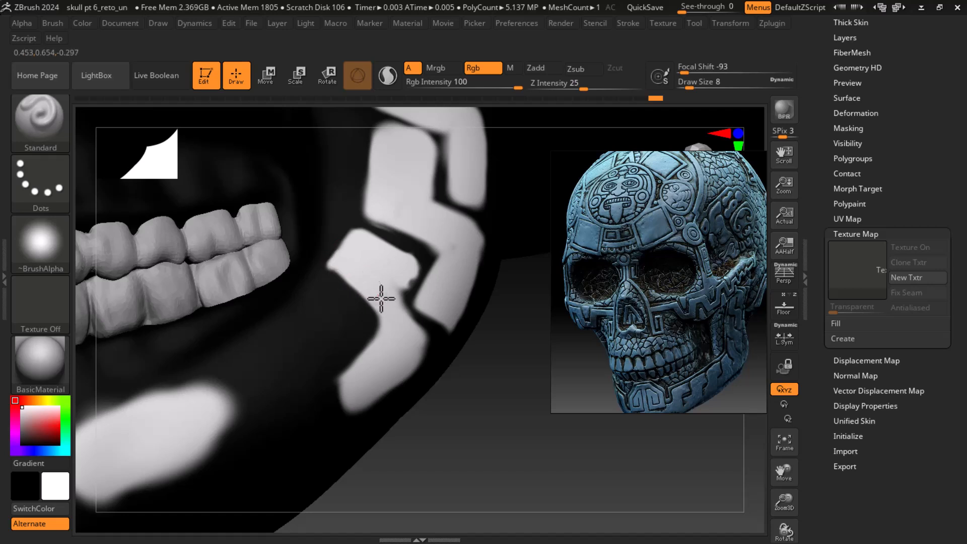
pyautogui.keyDown('alt'); pyautogui.moveTo(319, 264); pyautogui.dragTo(350, 303); pyautogui.keyUp('alt')
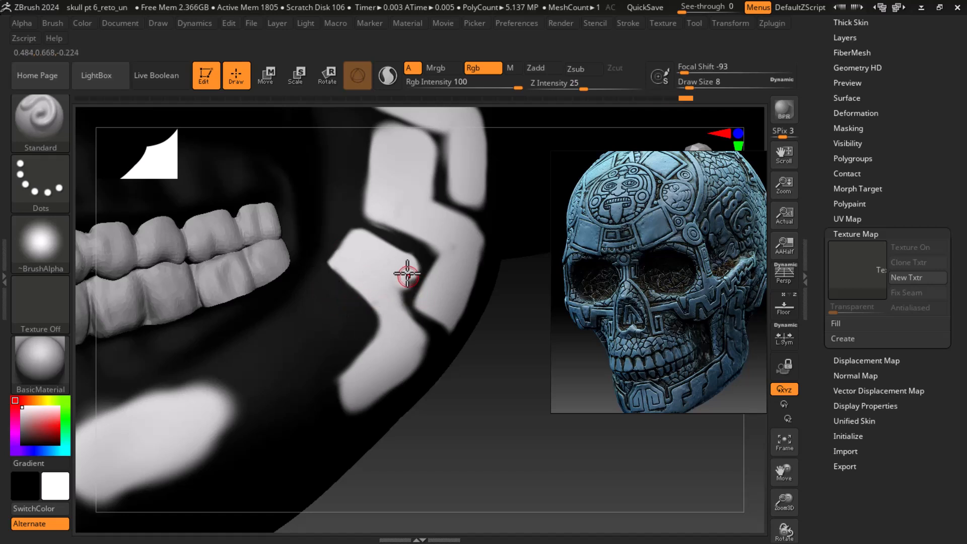
# Step: Paint the white oval patch on the lower jaw over with black
pyautogui.moveTo(500, 408); pyautogui.dragTo(456, 403)
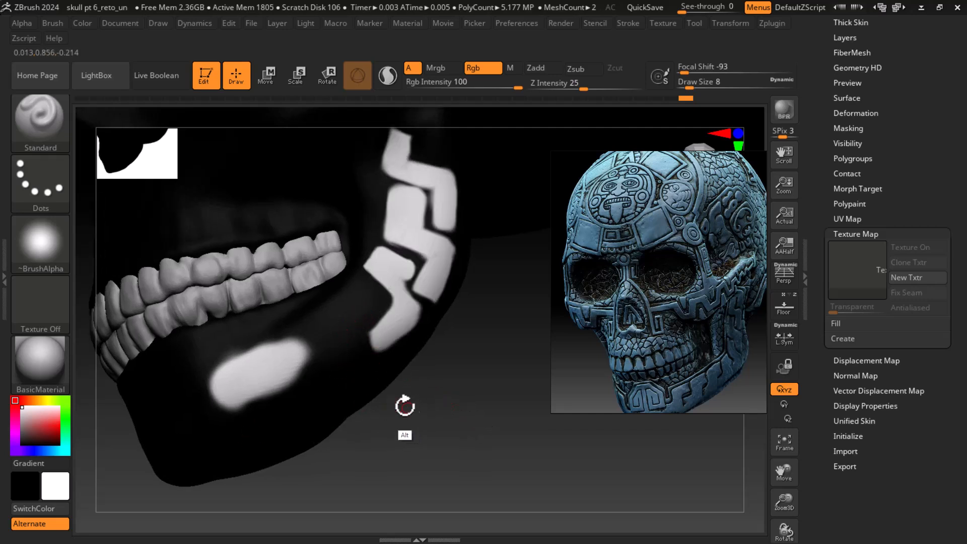
pyautogui.moveTo(302, 349); pyautogui.dragTo(283, 395)
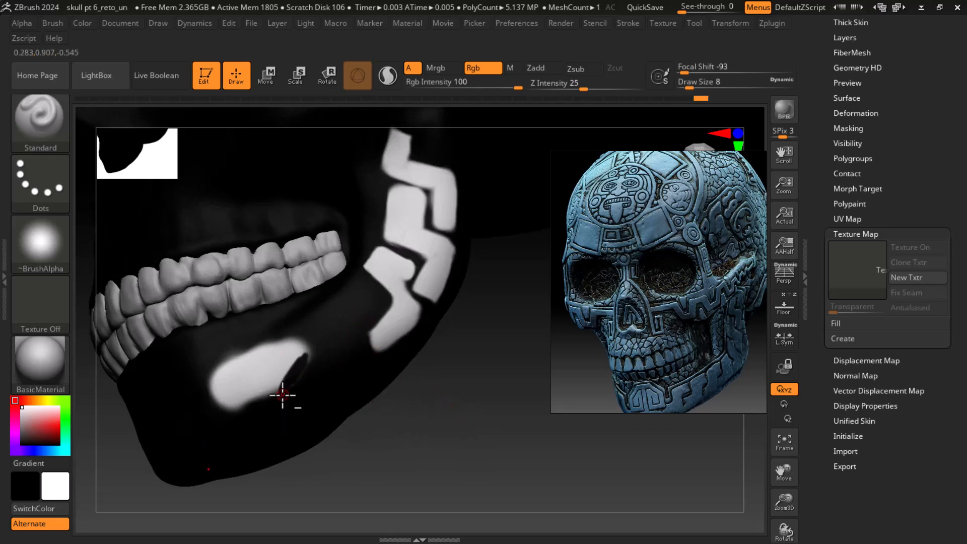
pyautogui.moveTo(316, 362)
pyautogui.mouseDown()
pyautogui.moveTo(330, 360)
pyautogui.moveTo(287, 352)
pyautogui.moveTo(212, 384)
pyautogui.moveTo(234, 409)
pyautogui.moveTo(255, 365)
pyautogui.moveTo(298, 373)
pyautogui.moveTo(288, 338)
pyautogui.moveTo(314, 367)
pyautogui.mouseUp()
pyautogui.keyDown('alt'); pyautogui.moveTo(460, 435); pyautogui.dragTo(451, 418); pyautogui.keyUp('alt')
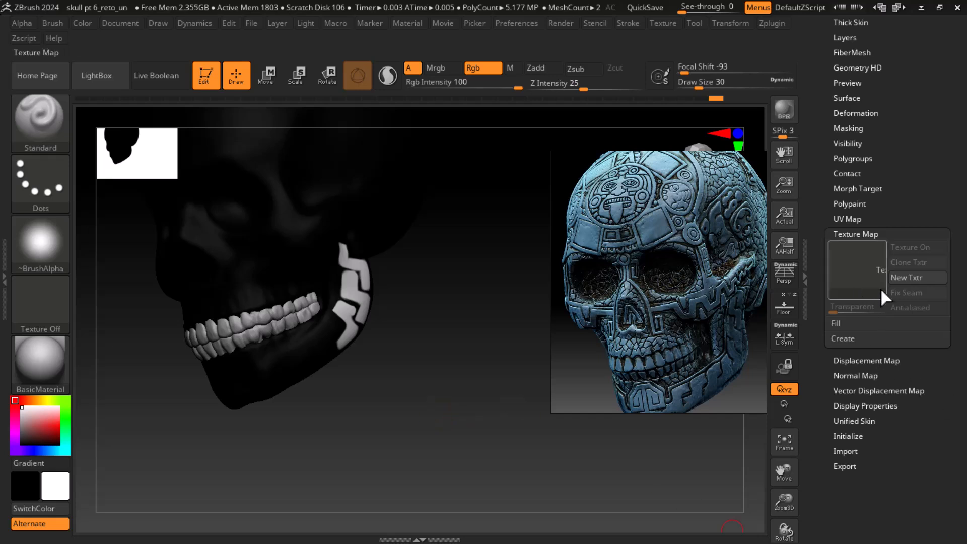
# Step: Undo a blank new texture, generate a texture map from the polypaint instead, and inspect its preview without the reference image
pyautogui.click(914, 277)
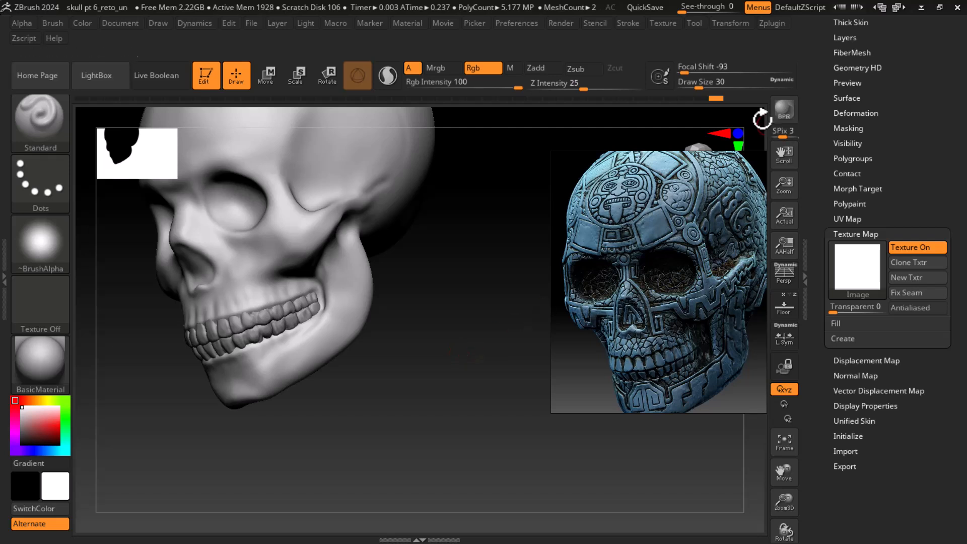
pyautogui.click(702, 98)
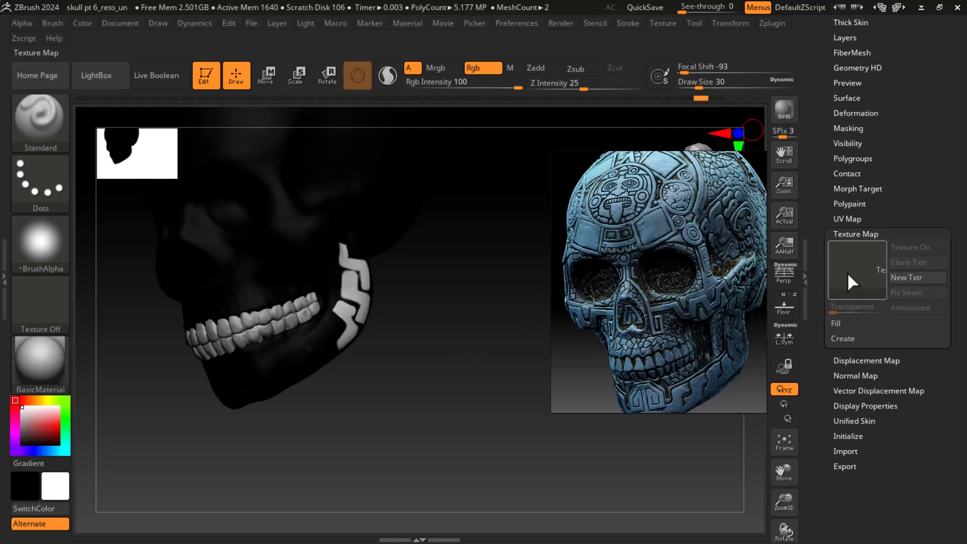
pyautogui.click(841, 339)
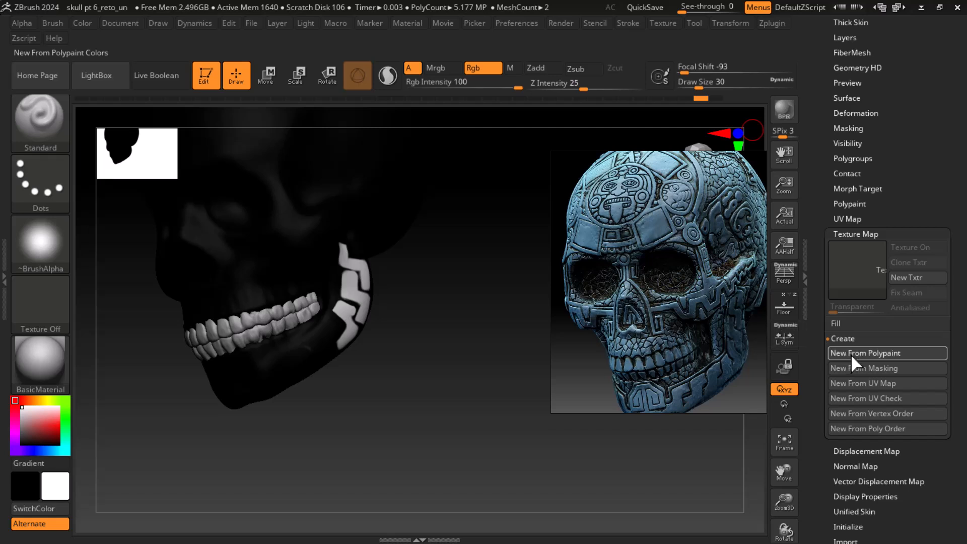
pyautogui.click(853, 354)
pyautogui.moveTo(848, 256)
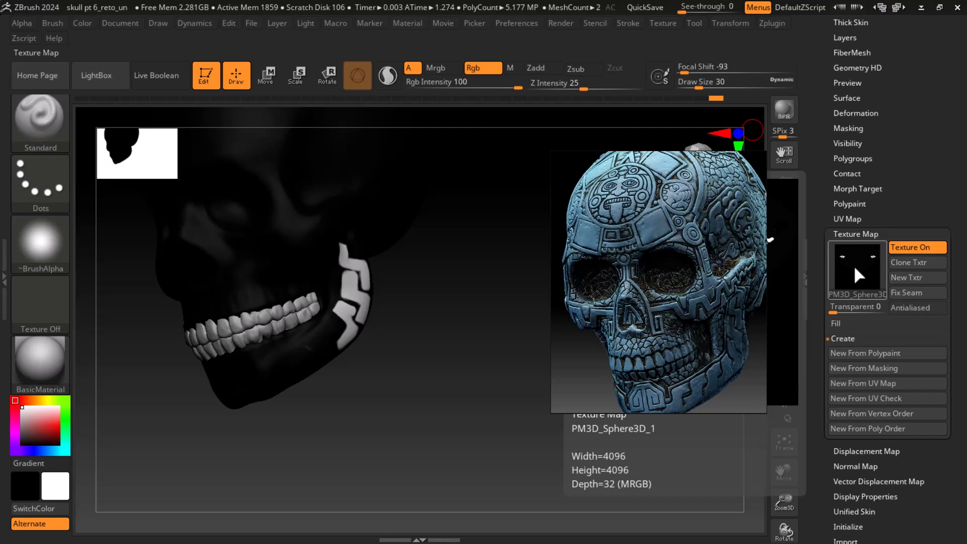
pyautogui.click(723, 162)
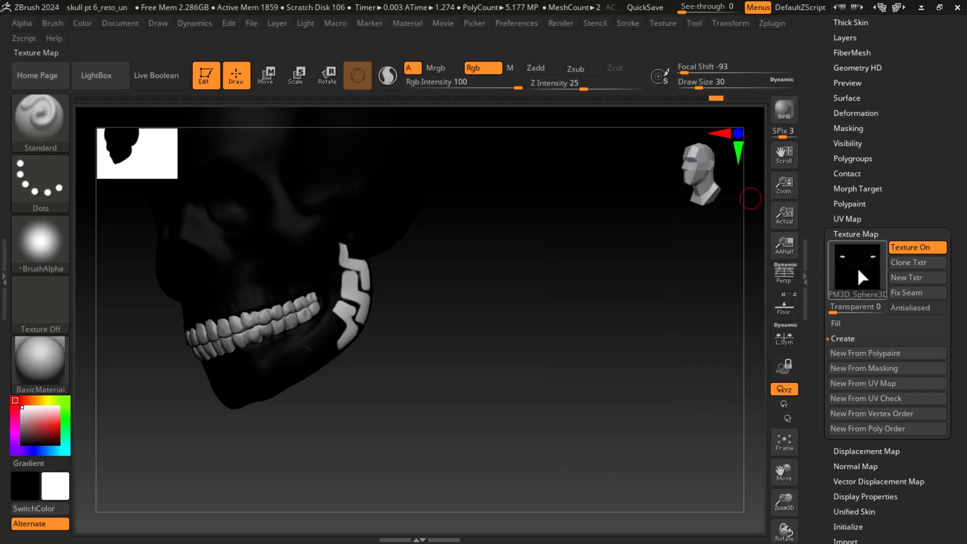
pyautogui.moveTo(857, 267)
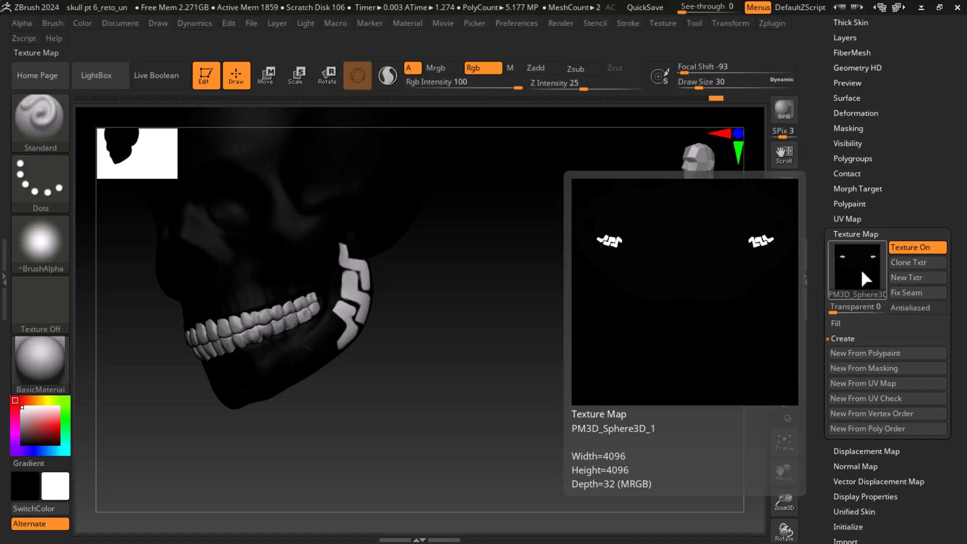
# Step: Remove the generated texture map from the skull by setting it to Texture Off
pyautogui.keyDown('alt'); pyautogui.moveTo(478, 383); pyautogui.dragTo(526, 410); pyautogui.keyUp('alt')
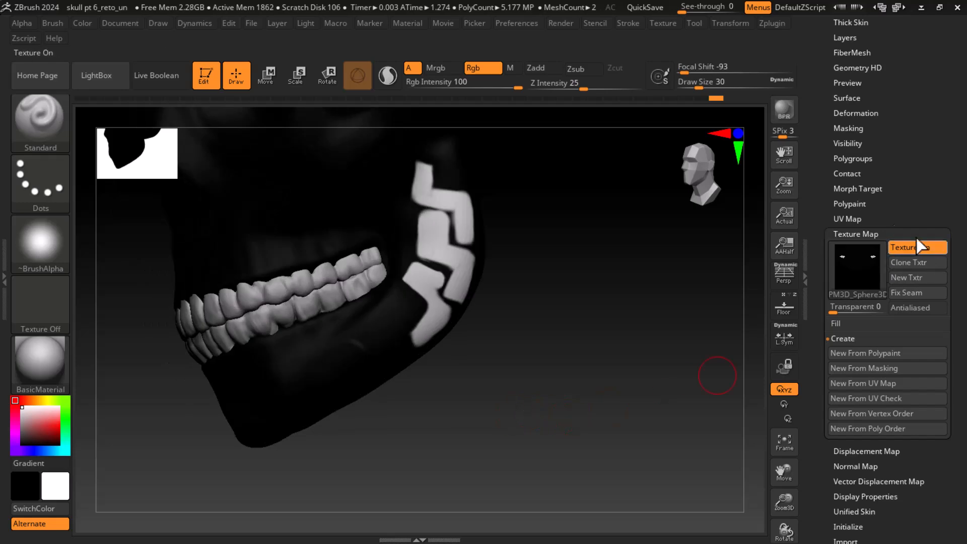
pyautogui.click(869, 270)
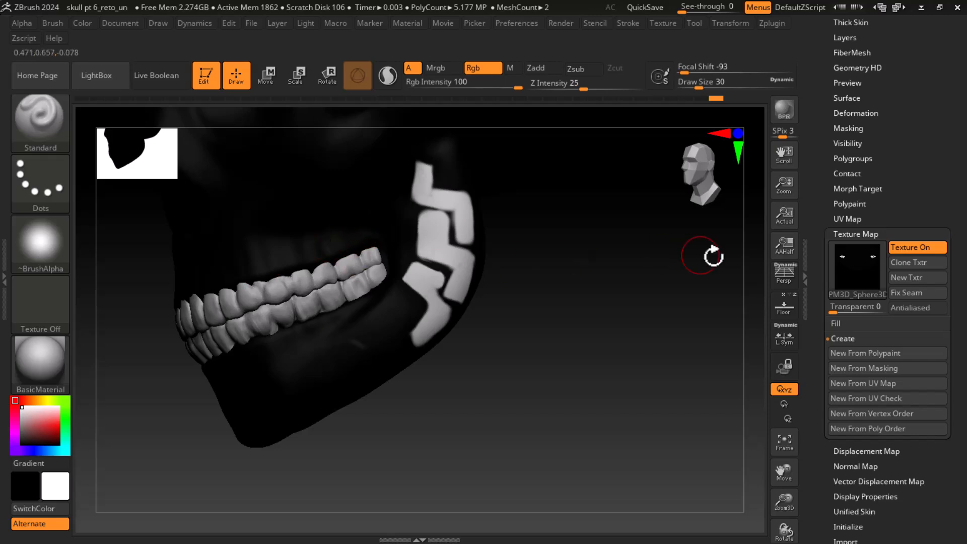
pyautogui.click(856, 267)
pyautogui.click(304, 275)
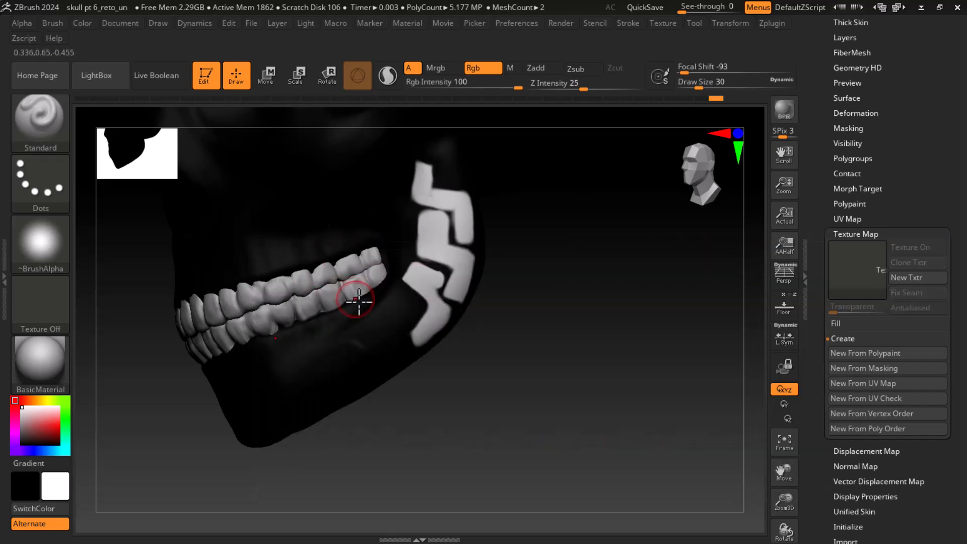
# Step: Generate the polypaint texture map once more, then set the skull back to Texture Off for painting
pyautogui.click(844, 274)
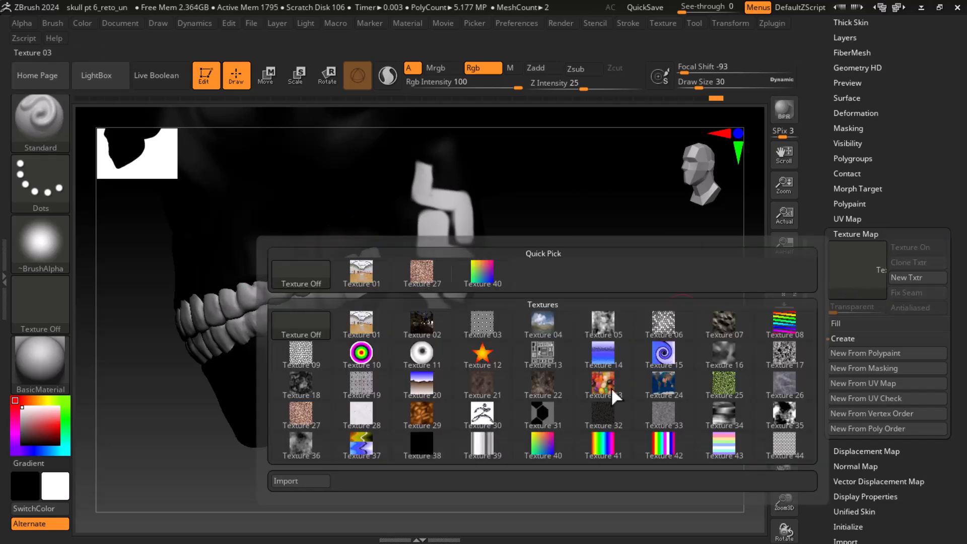
pyautogui.click(892, 353)
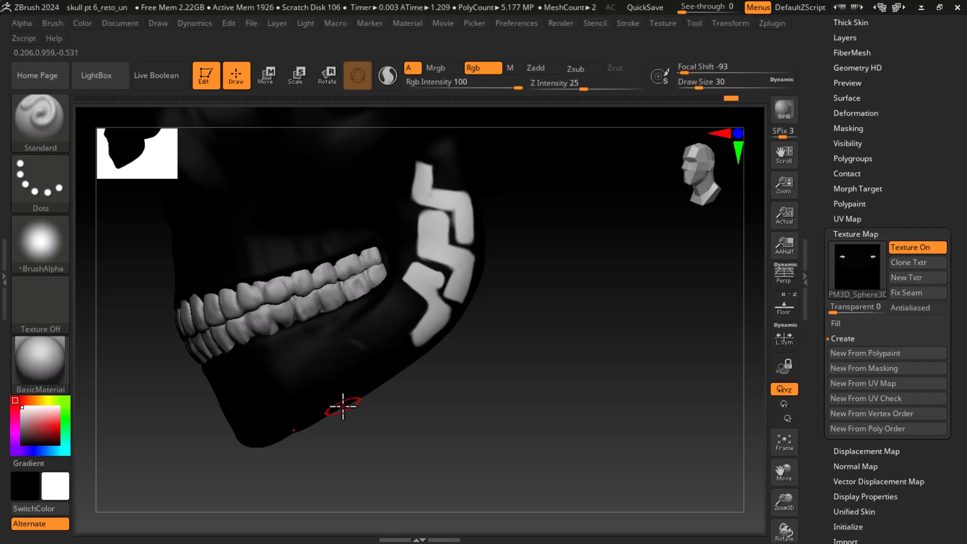
pyautogui.click(871, 261)
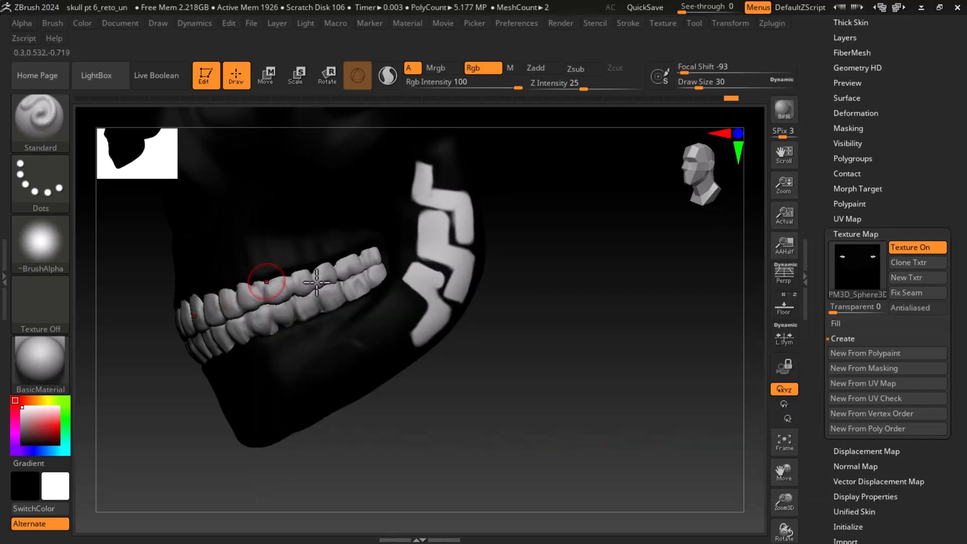
pyautogui.click(856, 270)
pyautogui.click(304, 274)
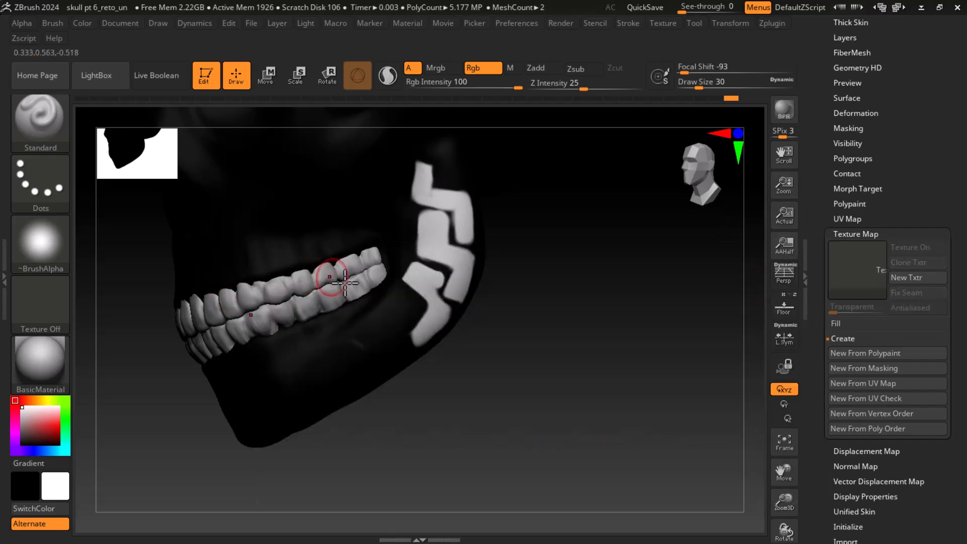
# Step: Paint a fourth white zigzag shape in front of the third one on the lower jaw with a draw size of 30
pyautogui.moveTo(397, 309)
pyautogui.mouseDown()
pyautogui.moveTo(393, 338)
pyautogui.moveTo(388, 321)
pyautogui.moveTo(404, 305)
pyautogui.moveTo(360, 366)
pyautogui.moveTo(367, 375)
pyautogui.moveTo(398, 312)
pyautogui.moveTo(390, 309)
pyautogui.moveTo(388, 358)
pyautogui.moveTo(367, 367)
pyautogui.moveTo(352, 341)
pyautogui.moveTo(356, 377)
pyautogui.moveTo(388, 356)
pyautogui.moveTo(411, 318)
pyautogui.moveTo(402, 309)
pyautogui.moveTo(395, 321)
pyautogui.mouseUp()
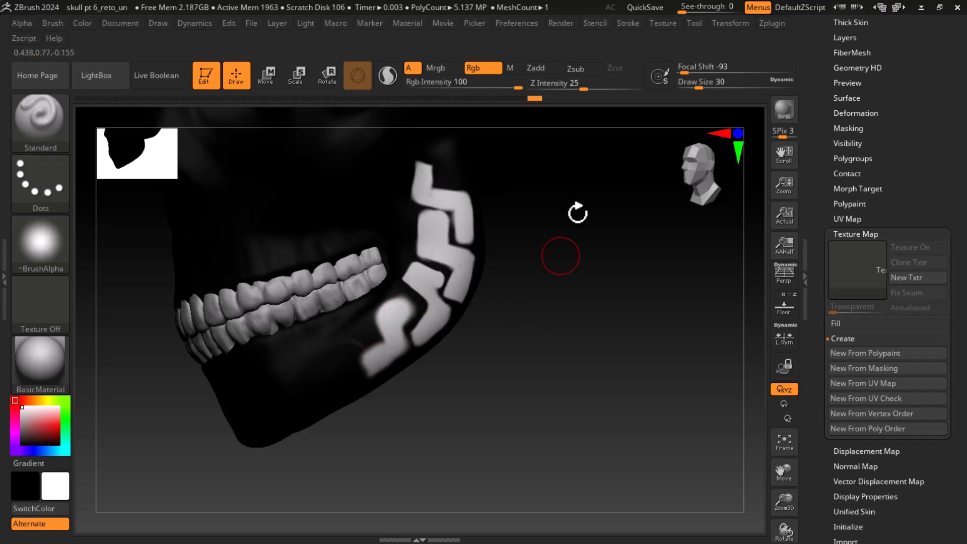
pyautogui.hotkey('alt', 'Tab')
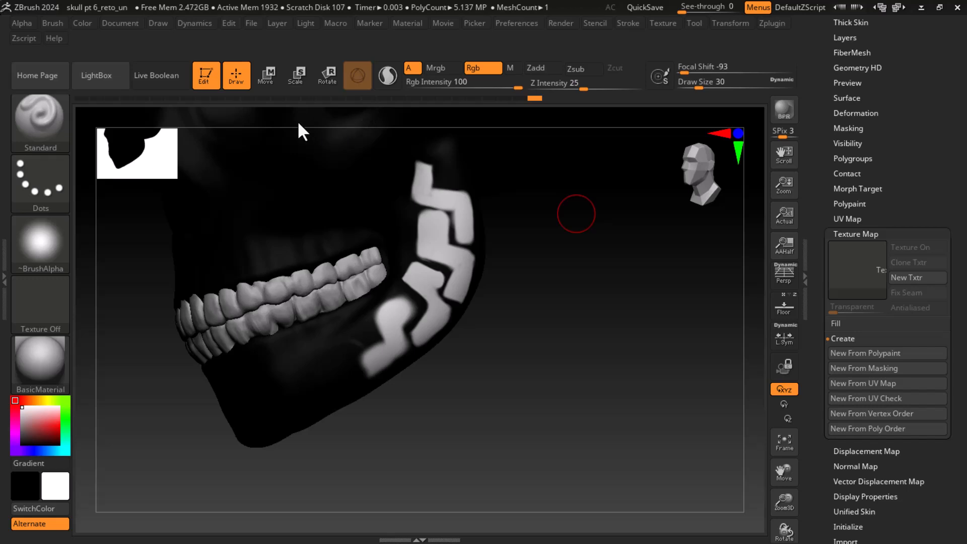
# Step: Create a new texture map from the updated polypaint and clone it to the texture palette
pyautogui.click(884, 355)
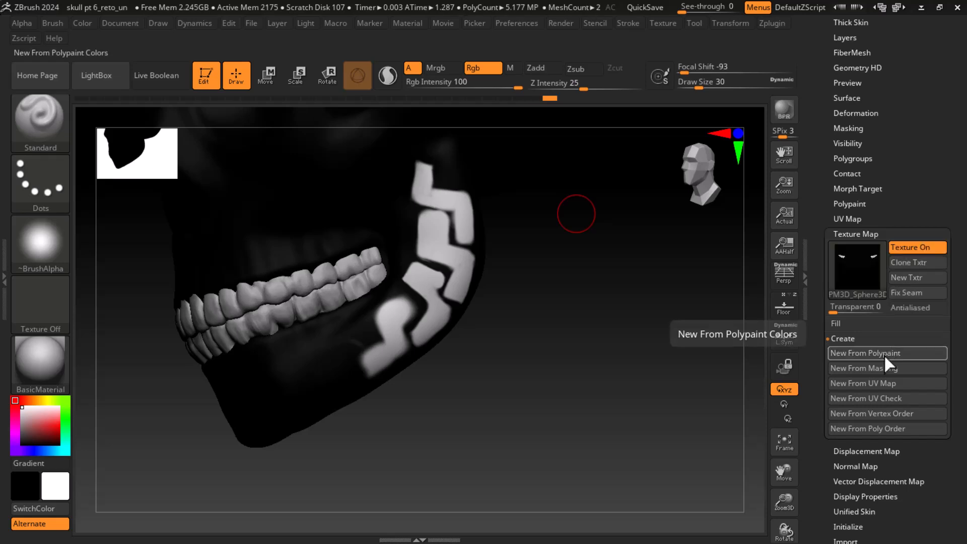
pyautogui.click(862, 274)
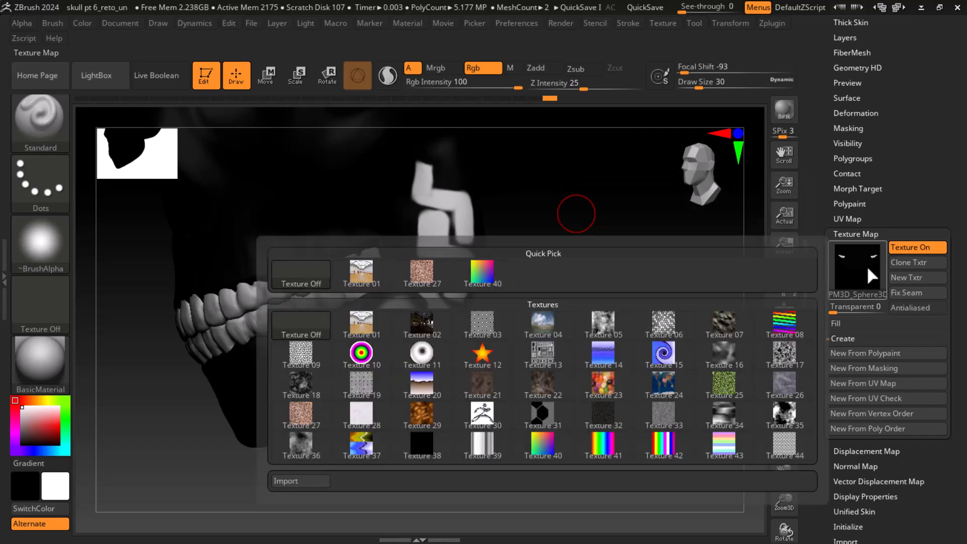
pyautogui.moveTo(843, 273)
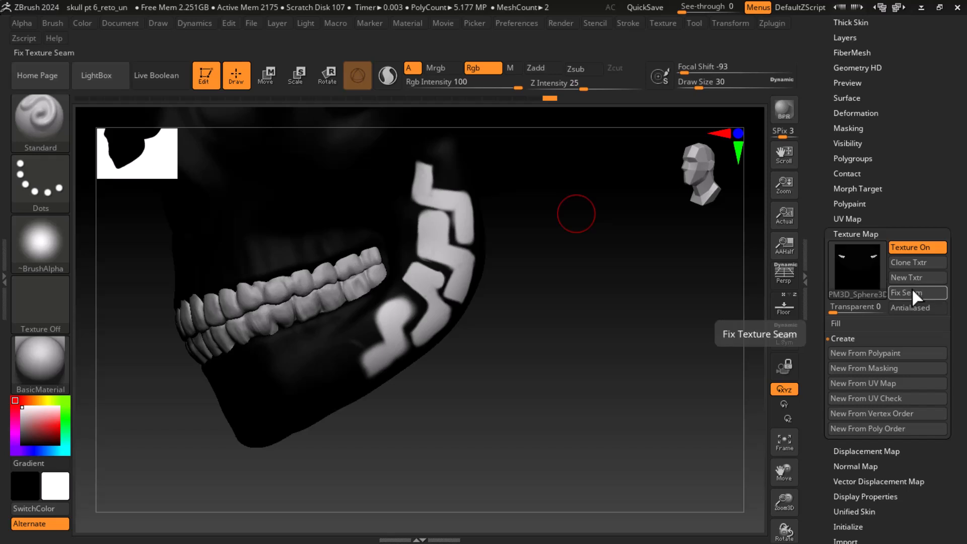
pyautogui.moveTo(879, 271)
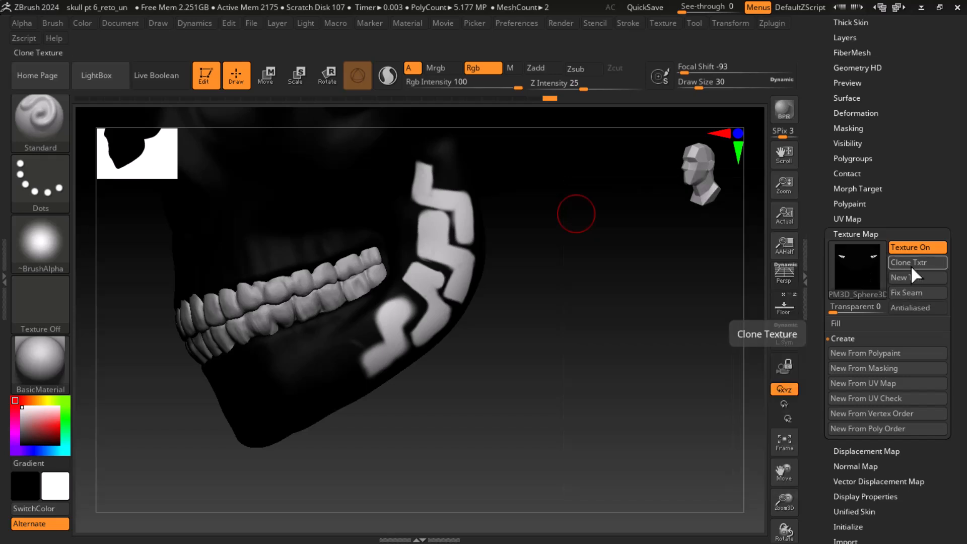
pyautogui.click(921, 265)
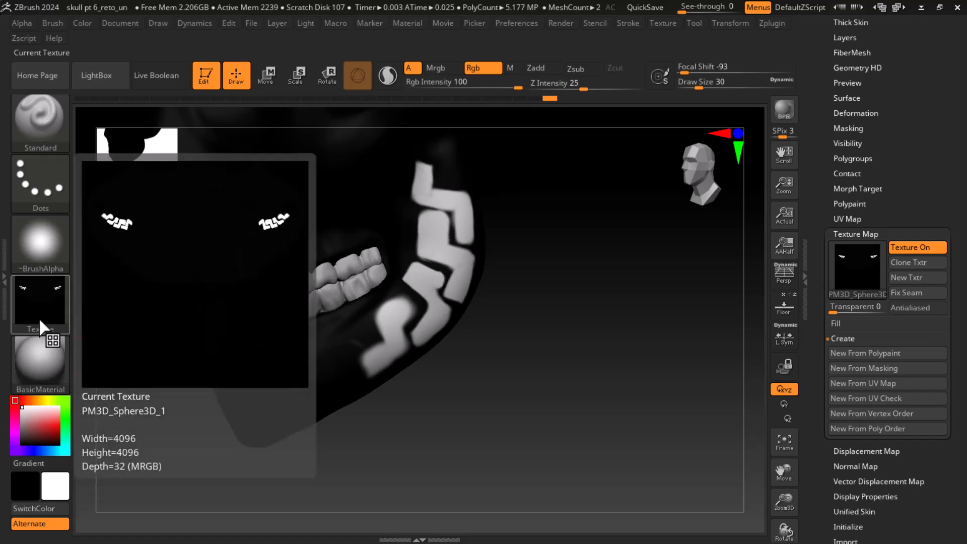
# Step: Start exporting the current texture from the texture palette, targeting the folder G:\Enivironment THINK TANK\LOST CIVILIZATION\Skull\Alpha
pyautogui.click(39, 317)
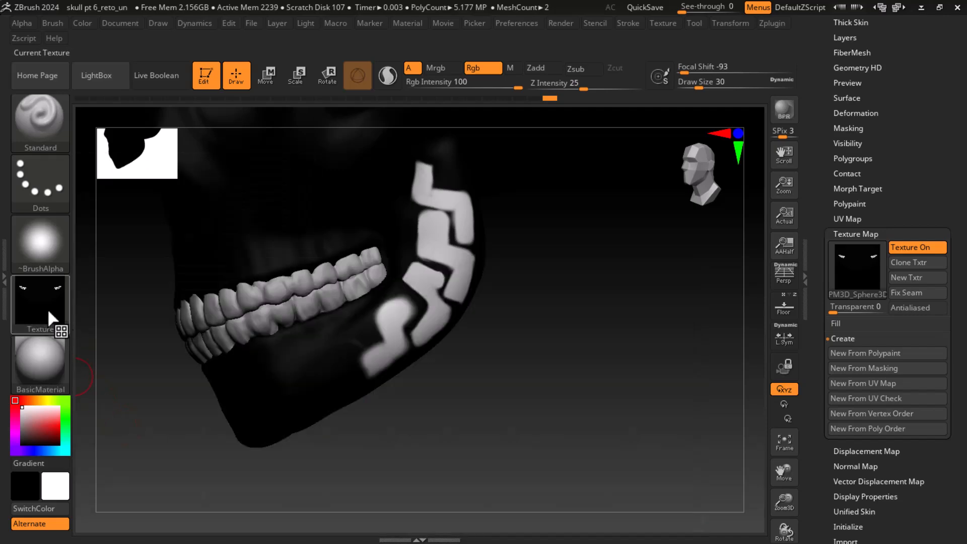
pyautogui.click(848, 270)
pyautogui.click(42, 297)
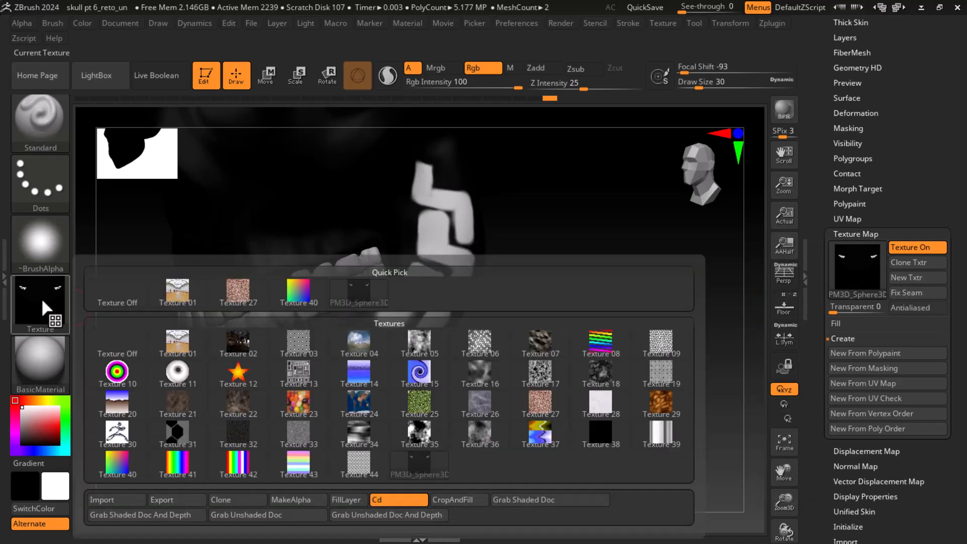
pyautogui.click(178, 499)
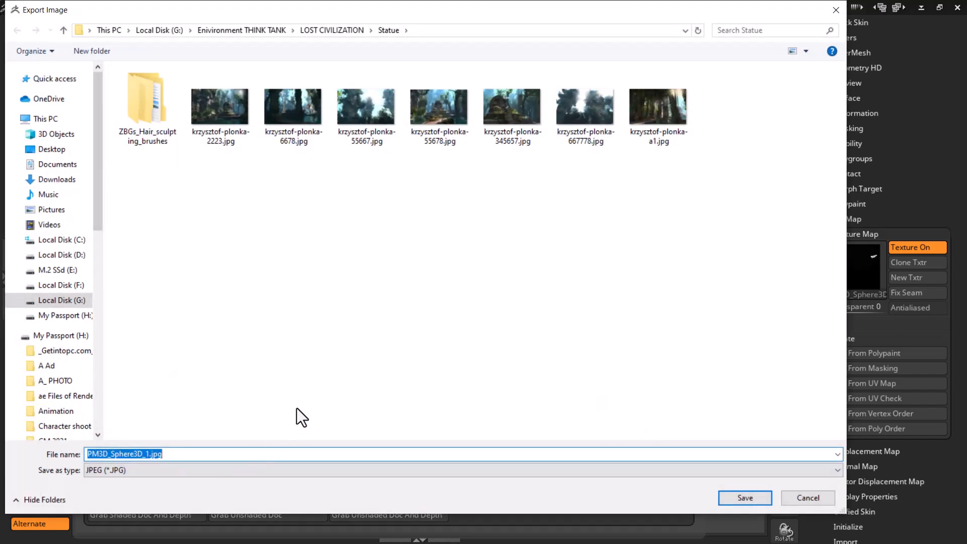
pyautogui.press('super')
pyautogui.moveTo(259, 530)
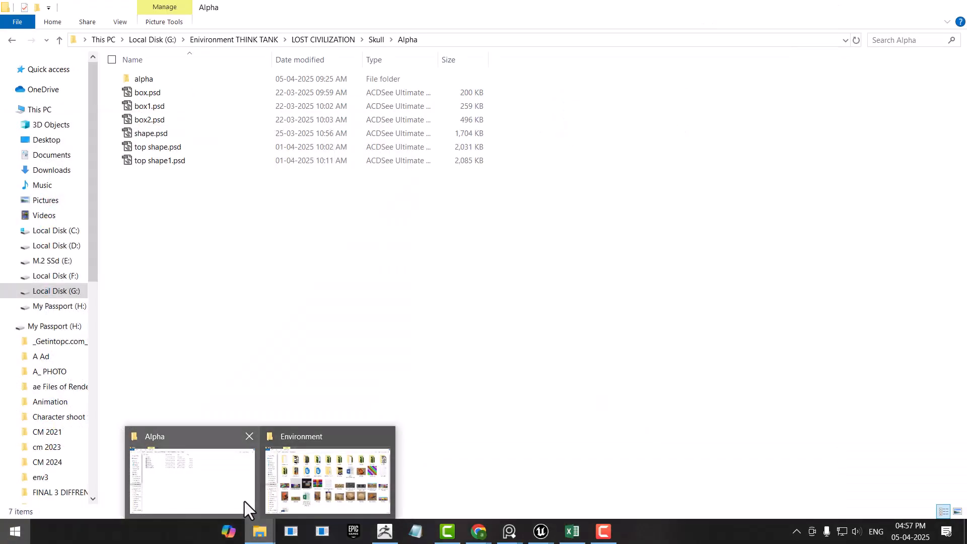
pyautogui.click(244, 501)
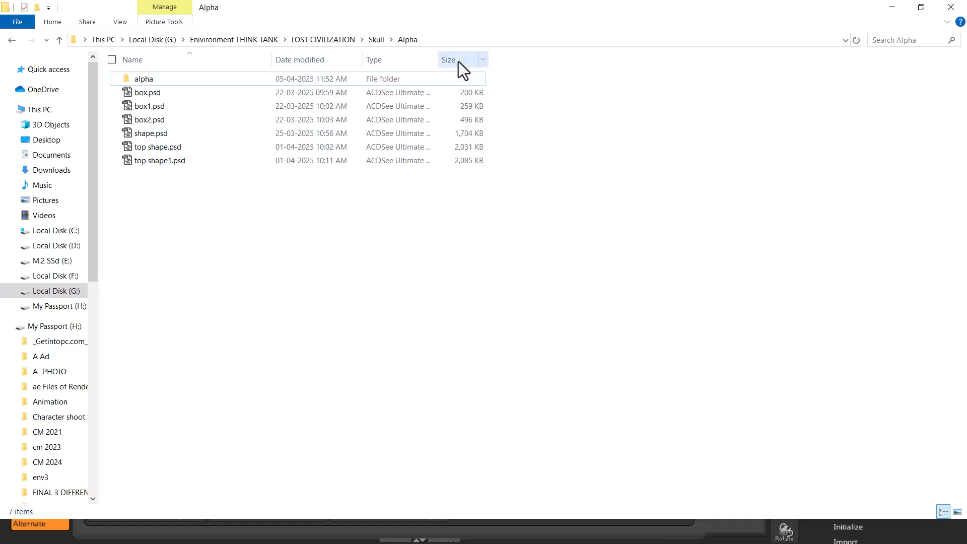
pyautogui.click(452, 41)
pyautogui.hotkey('alt', 'Tab')
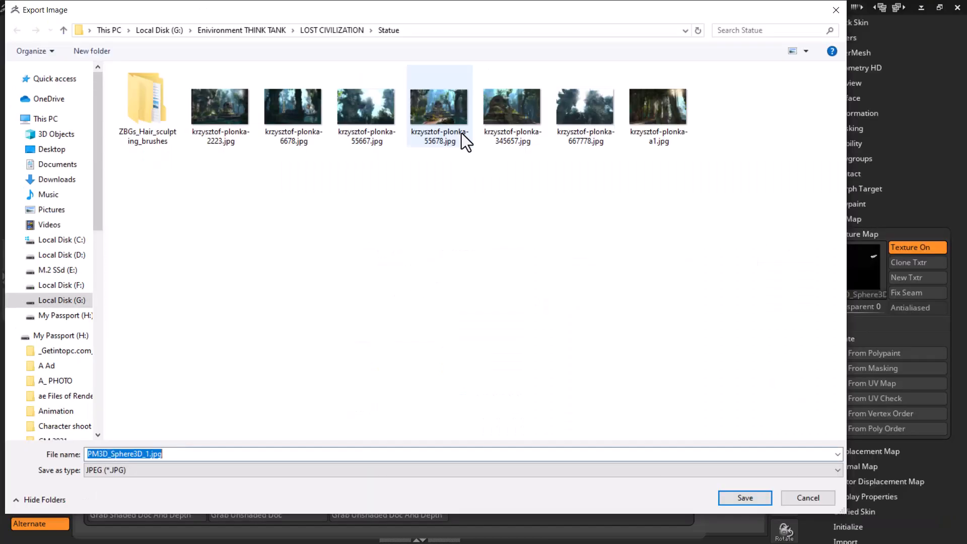
pyautogui.write('G:\\Enviironment THINK TANK\\LOST CIVILIZATION\\Skull\\Alpha')
pyautogui.press('Return')
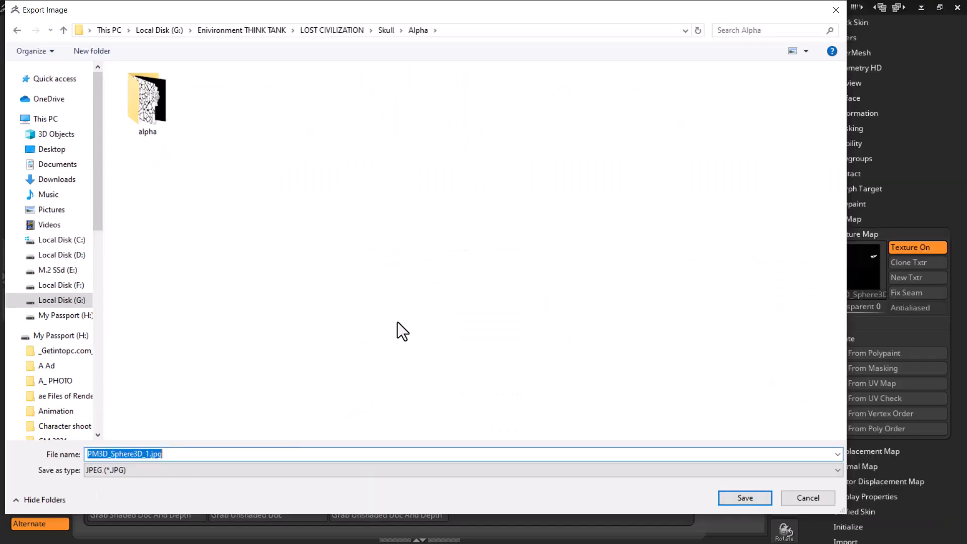
# Step: Export the texture as a Photoshop PSD file named SKULL ALPHA FROM ZBRUSH
pyautogui.write('SKULL ALPHA')
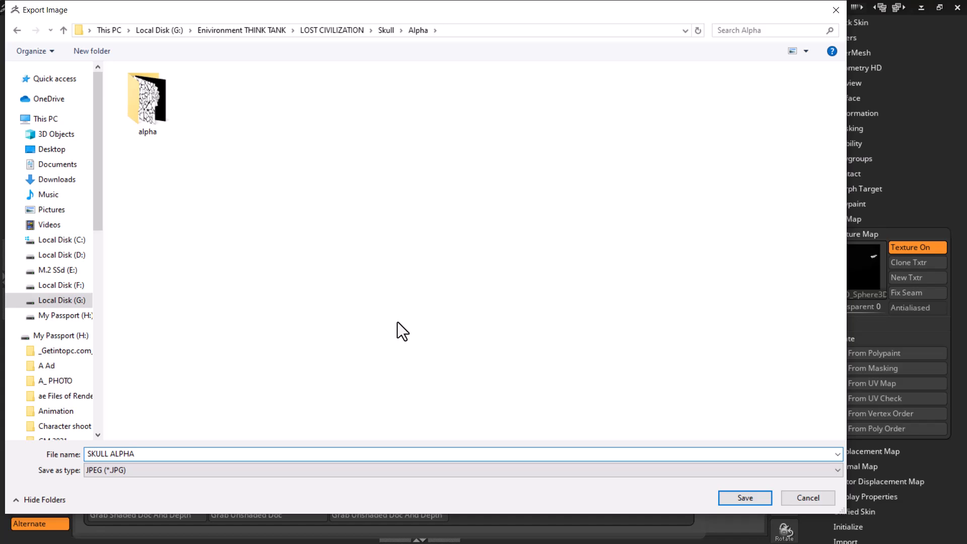
pyautogui.click(154, 473)
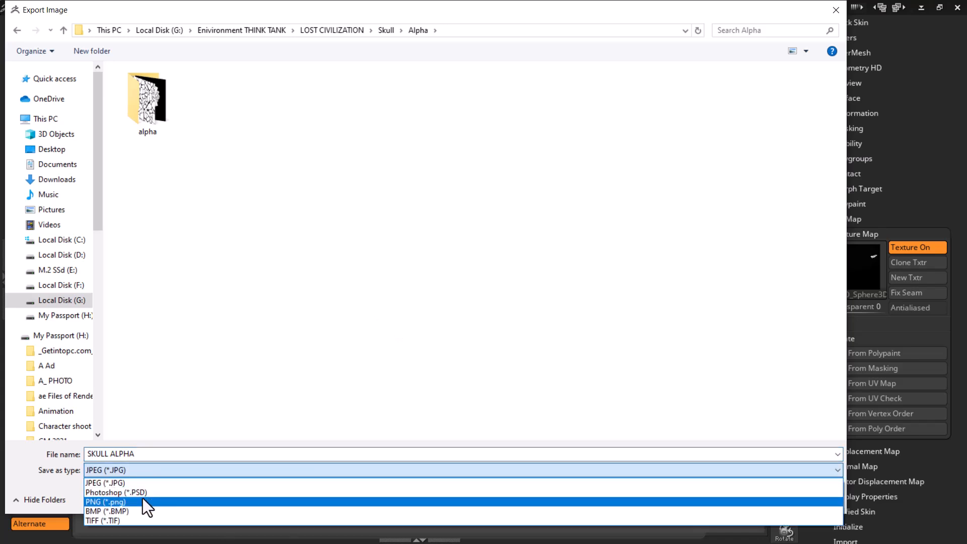
pyautogui.click(145, 492)
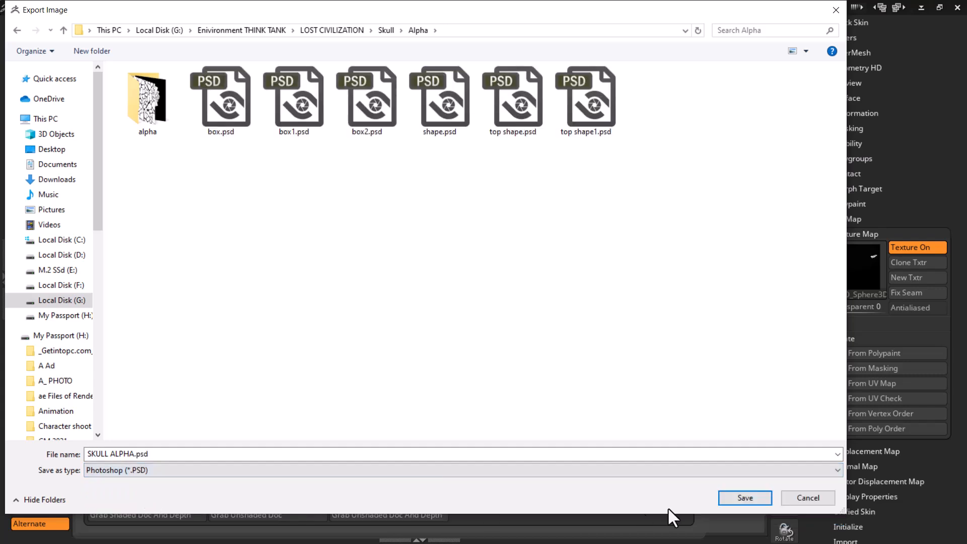
pyautogui.doubleClick(132, 453)
pyautogui.click(133, 453)
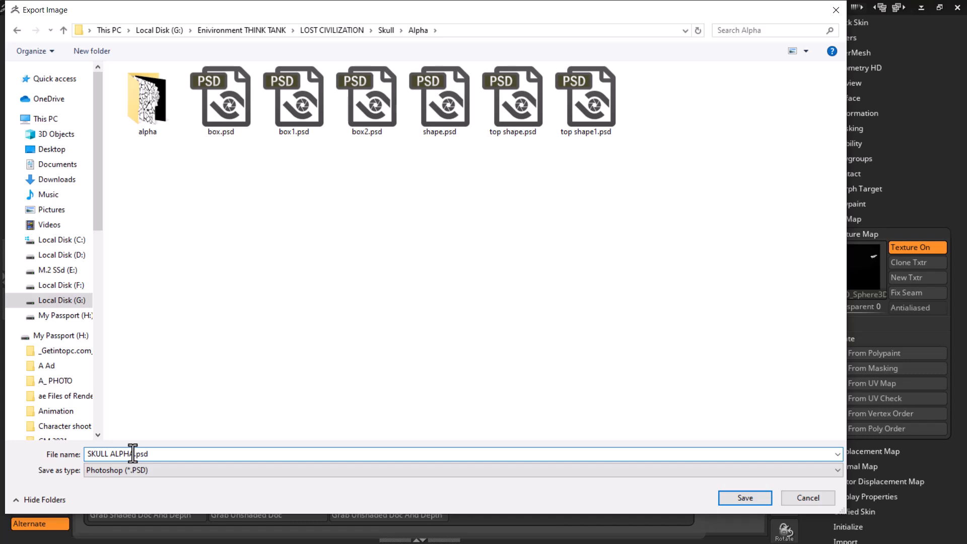
pyautogui.write('FROM ZBRUSH')
pyautogui.press('Return')
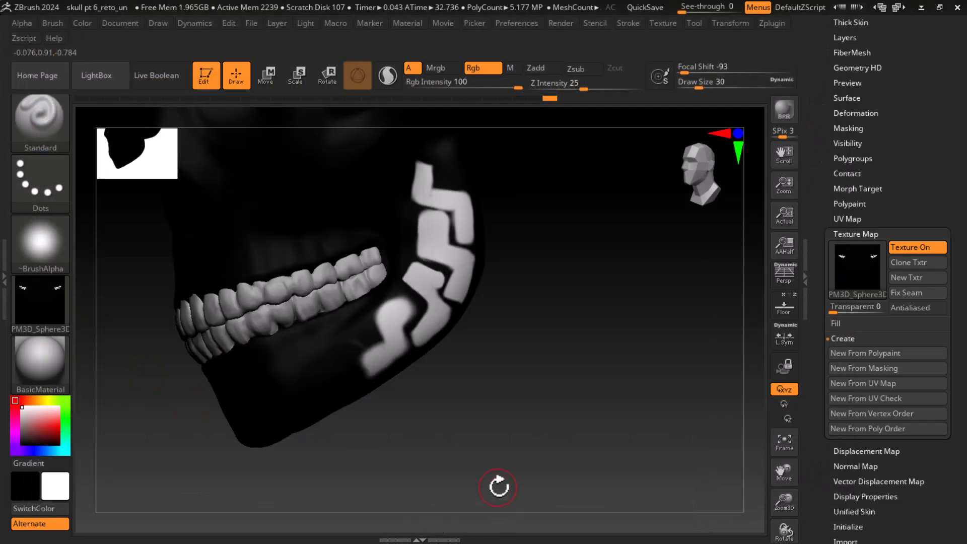
# Step: Switch to File Explorer and examine the exported SKULL ALPHA FROM ZBRUSH.psd in a maximized image viewer, closing it before returning to ZBrush
pyautogui.hotkey('alt', 'Tab')
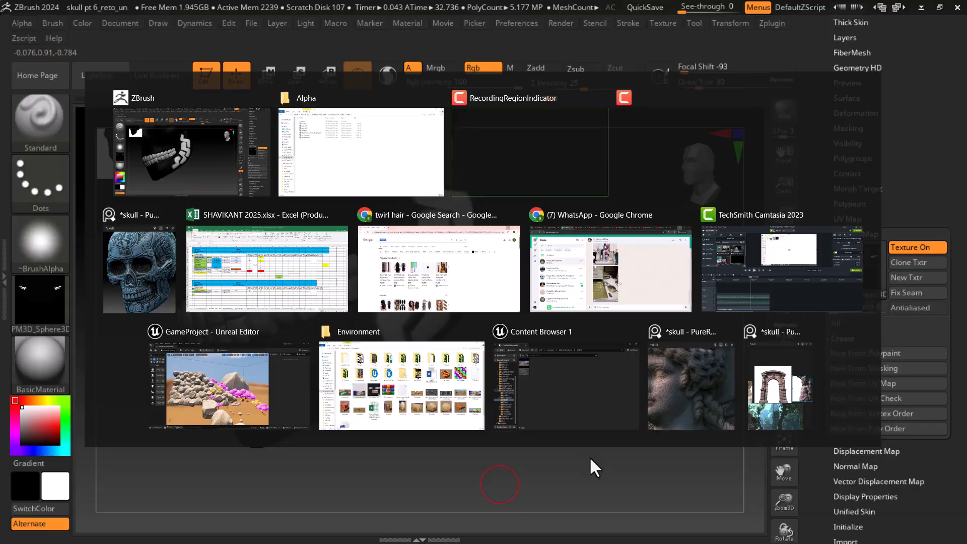
pyautogui.press('super')
pyautogui.hotkey('alt', 'Tab')
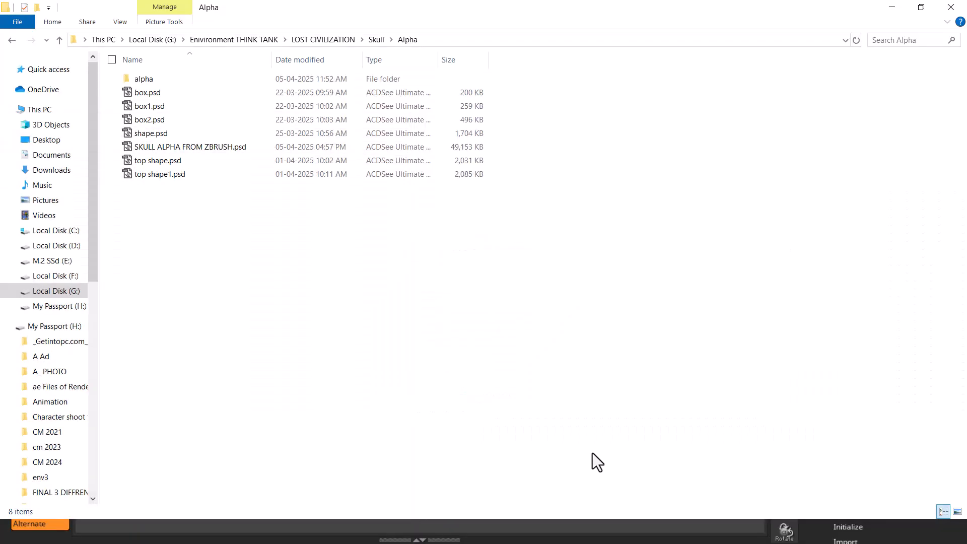
pyautogui.press('super+r')
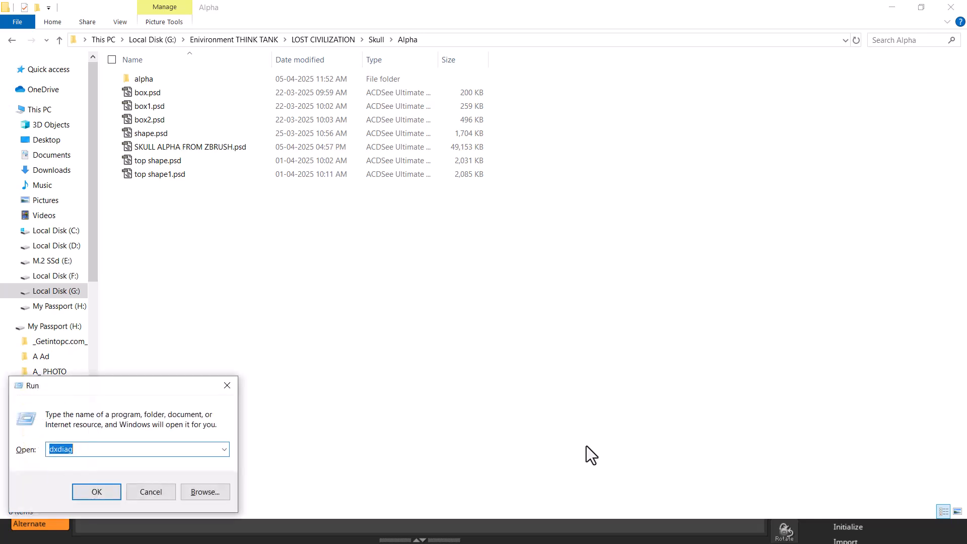
pyautogui.rightClick(486, 261)
pyautogui.click(192, 148)
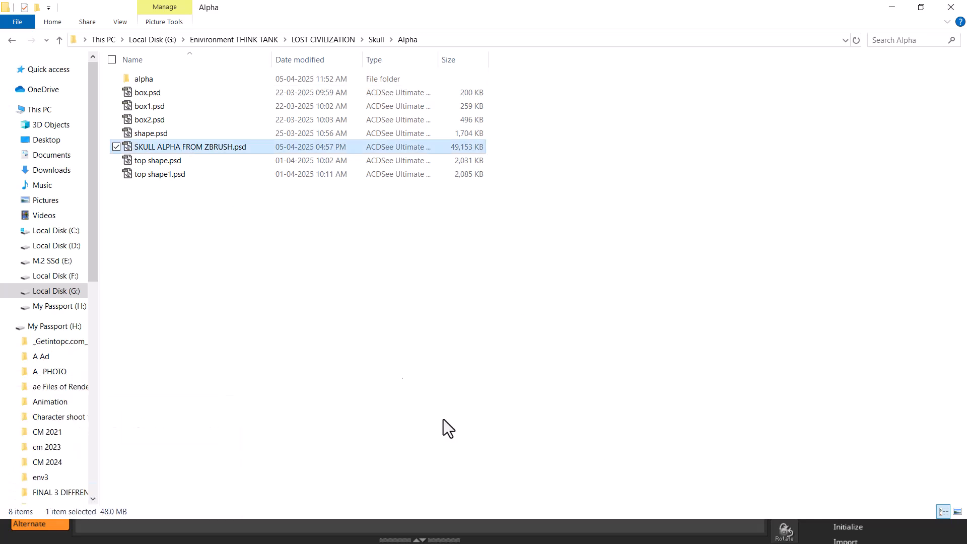
pyautogui.press('super')
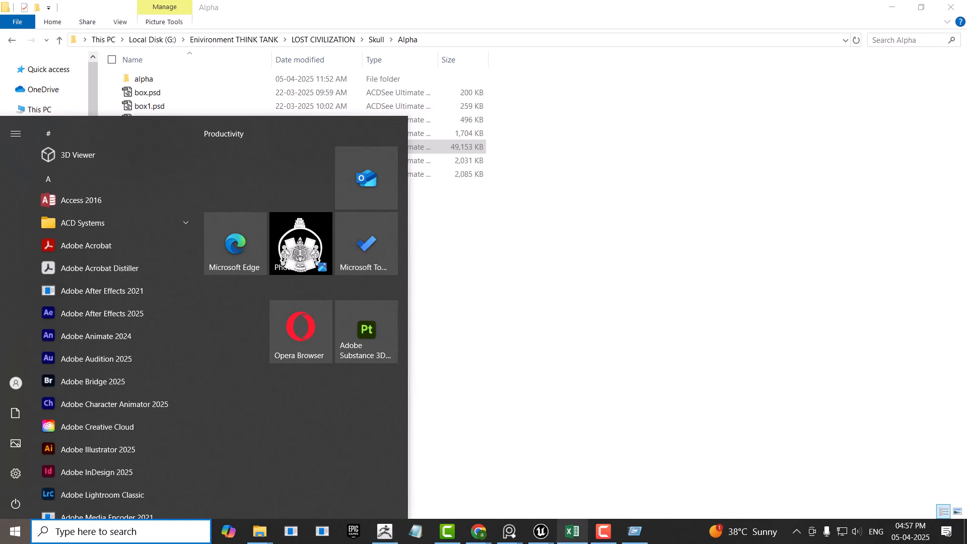
pyautogui.click(653, 308)
pyautogui.doubleClick(186, 150)
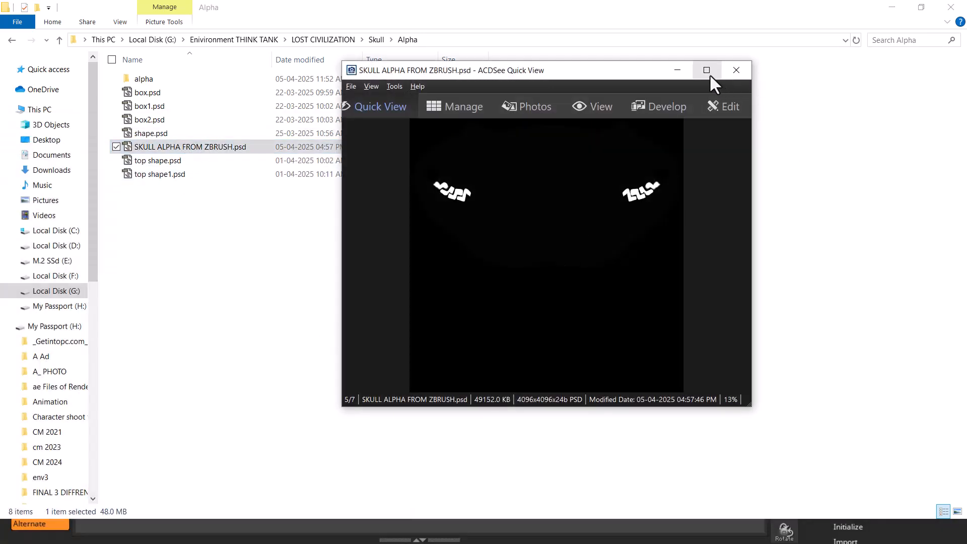
pyautogui.click(706, 70)
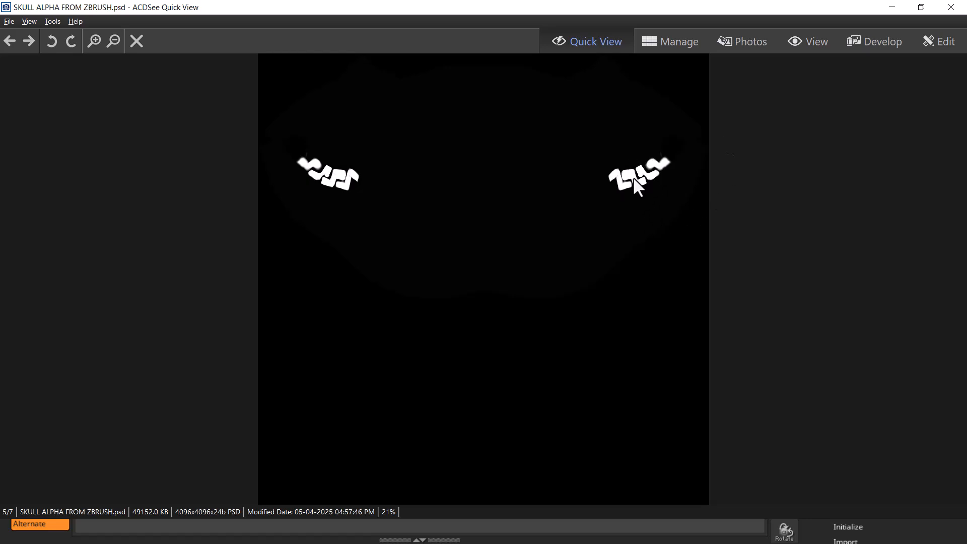
pyautogui.click(951, 7)
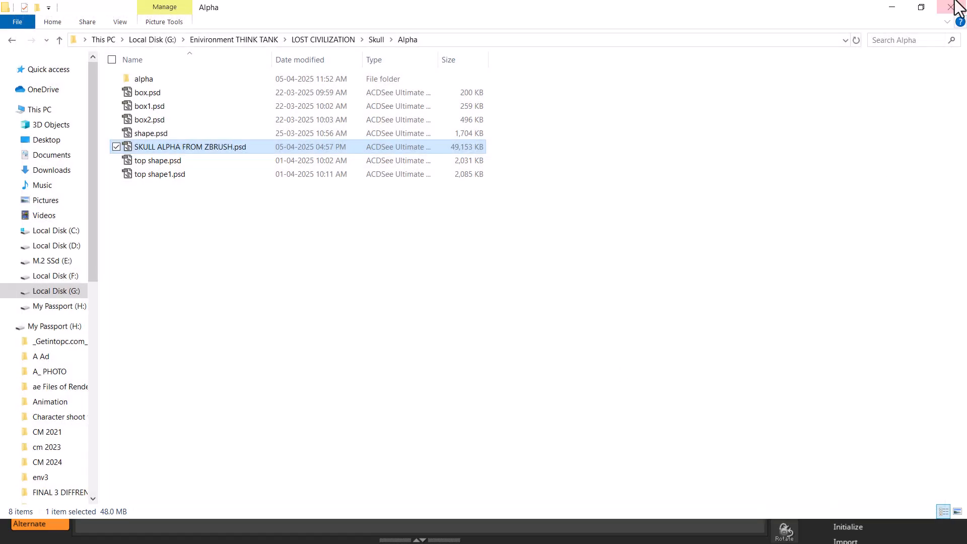
pyautogui.click(891, 7)
# Step: Save a new copy of the project in the Skull folder as skull pt 6_reto_UN ALPHA.zpr
pyautogui.click(590, 397)
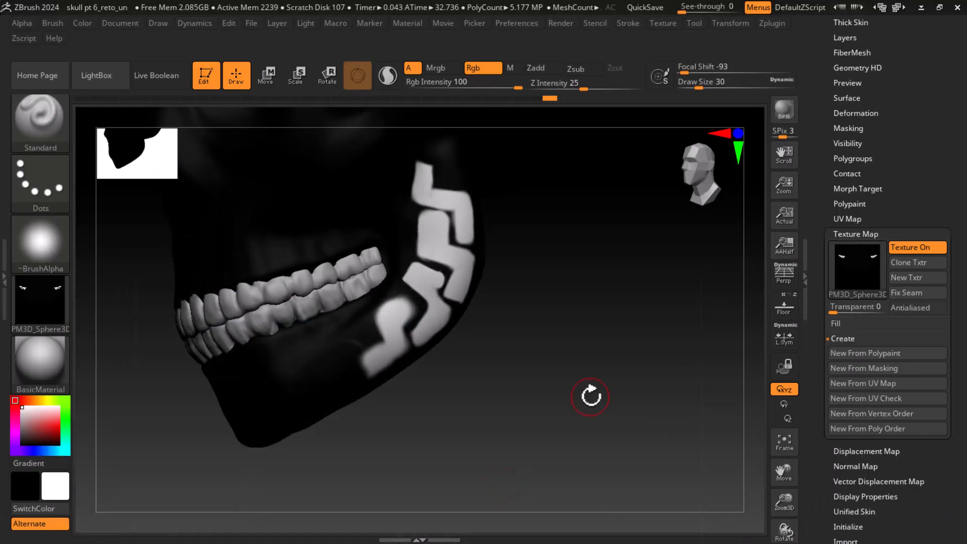
pyautogui.moveTo(590, 396); pyautogui.dragTo(613, 397)
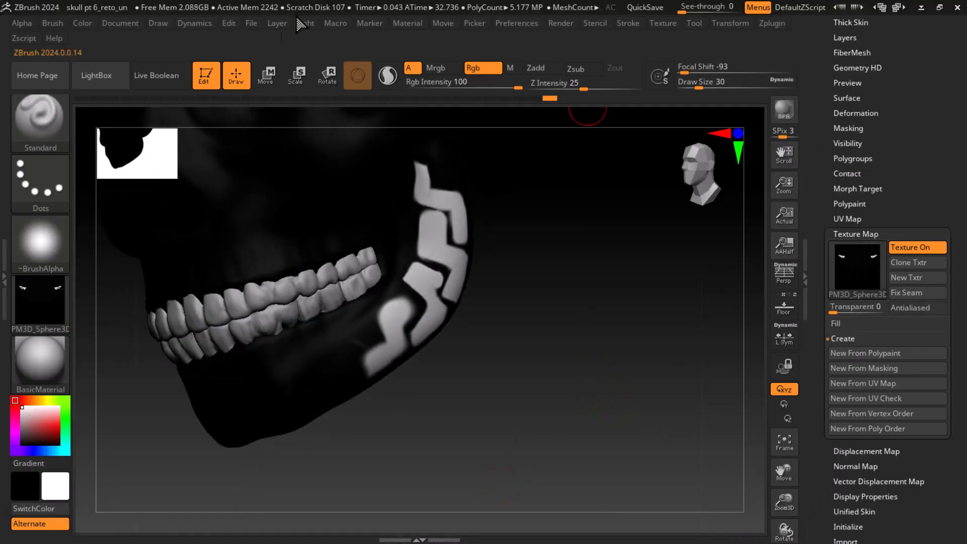
pyautogui.click(252, 23)
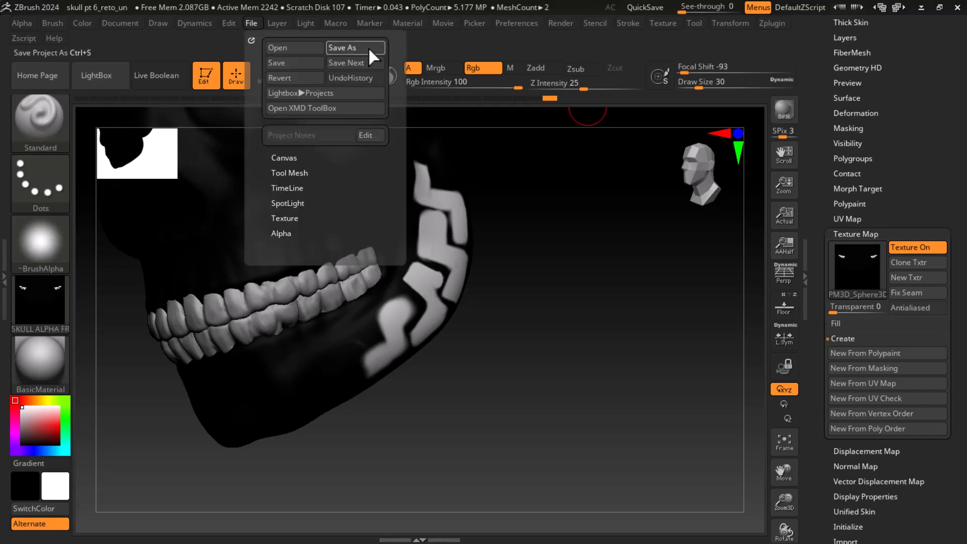
pyautogui.click(369, 49)
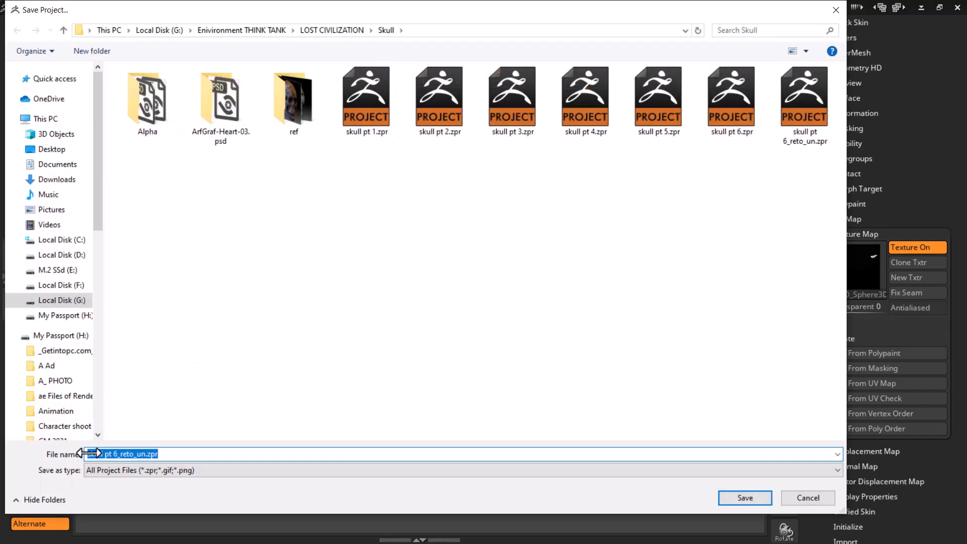
pyautogui.click(143, 453)
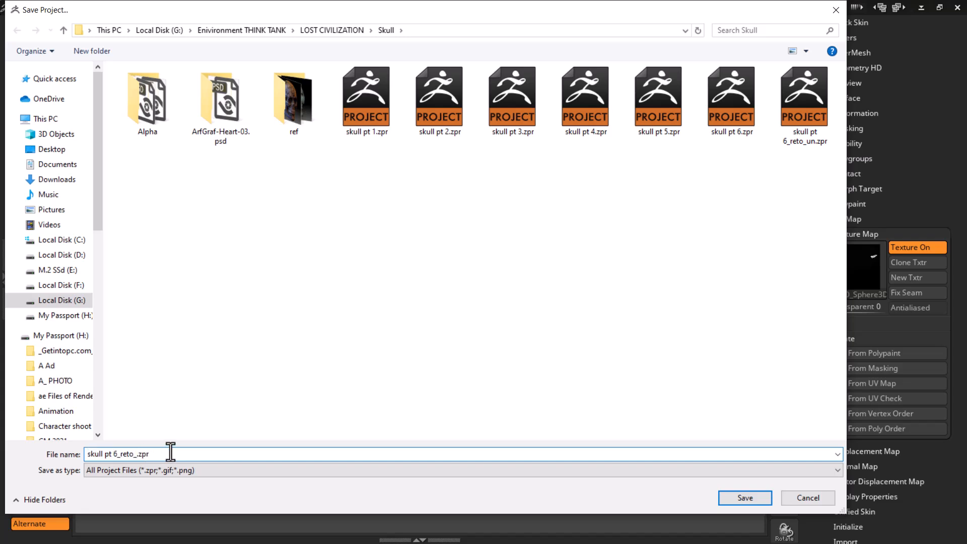
pyautogui.write('ALPHA')
pyautogui.hotkey('alt', 'Tab')
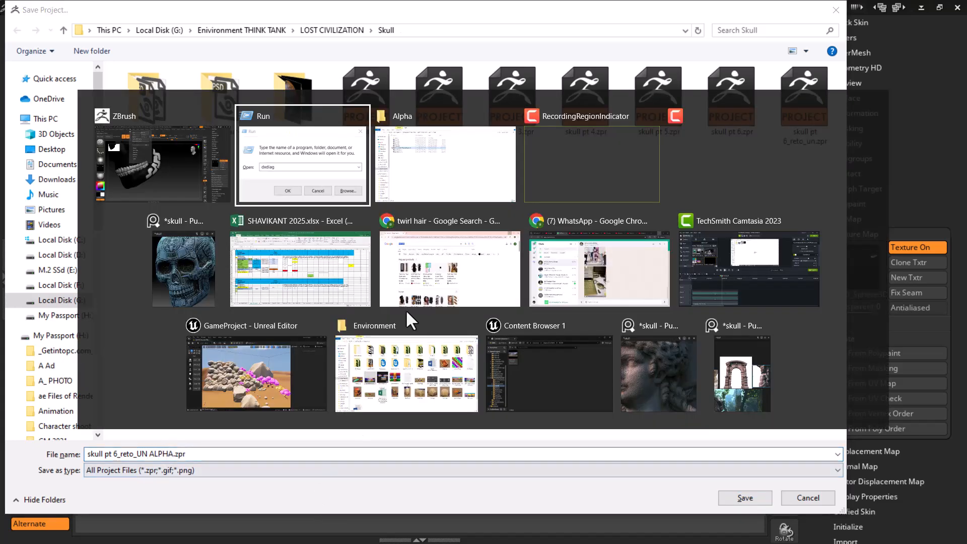